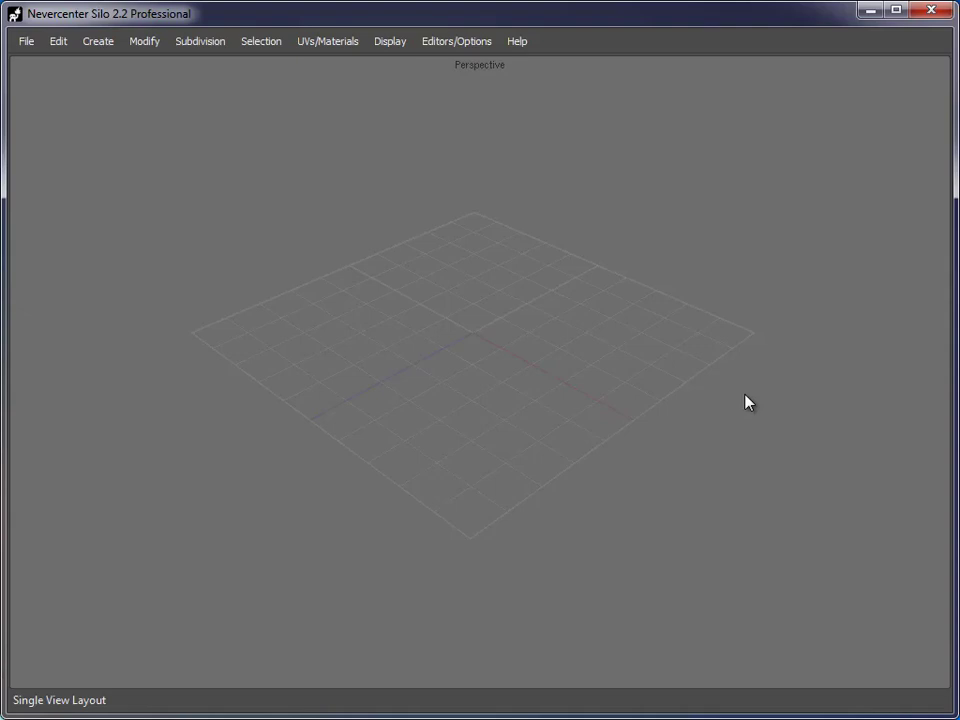
# Step: Create a cube at the centre of the grid and subdivide it twice into a rounded shape
pyautogui.moveTo(745, 402); pyautogui.dragTo(541, 289, button='middle')
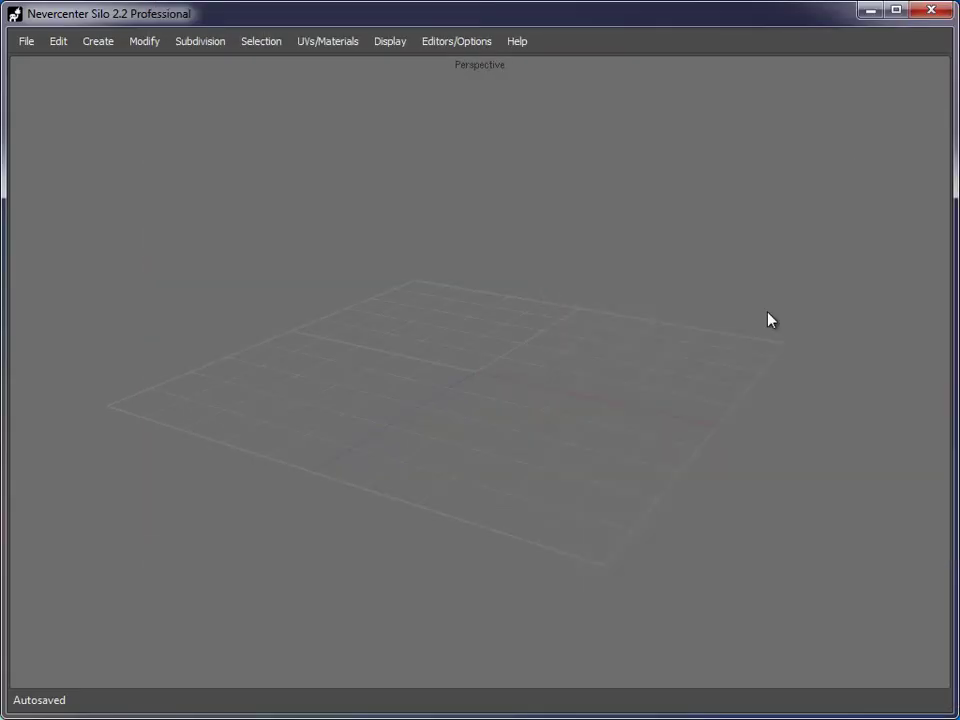
pyautogui.rightClick(487, 284)
pyautogui.moveTo(510, 281)
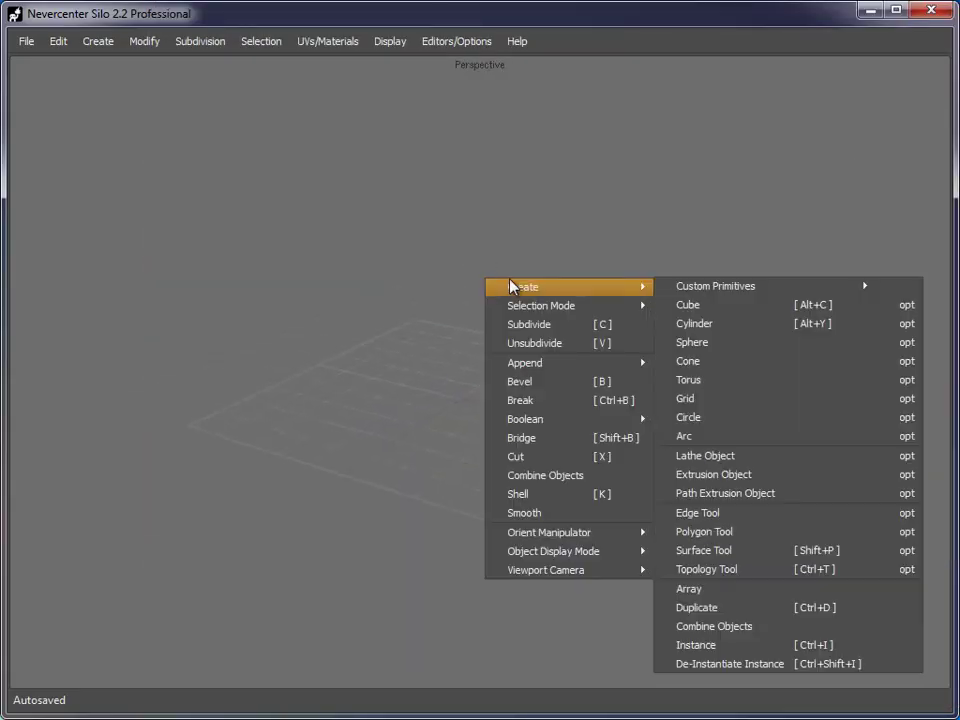
pyautogui.click(684, 302)
pyautogui.keyDown('alt'); pyautogui.moveTo(456, 428); pyautogui.dragTo(390, 394); pyautogui.keyUp('alt')
pyautogui.keyDown('alt'); pyautogui.moveTo(390, 394); pyautogui.dragTo(518, 394, button='right'); pyautogui.keyUp('alt')
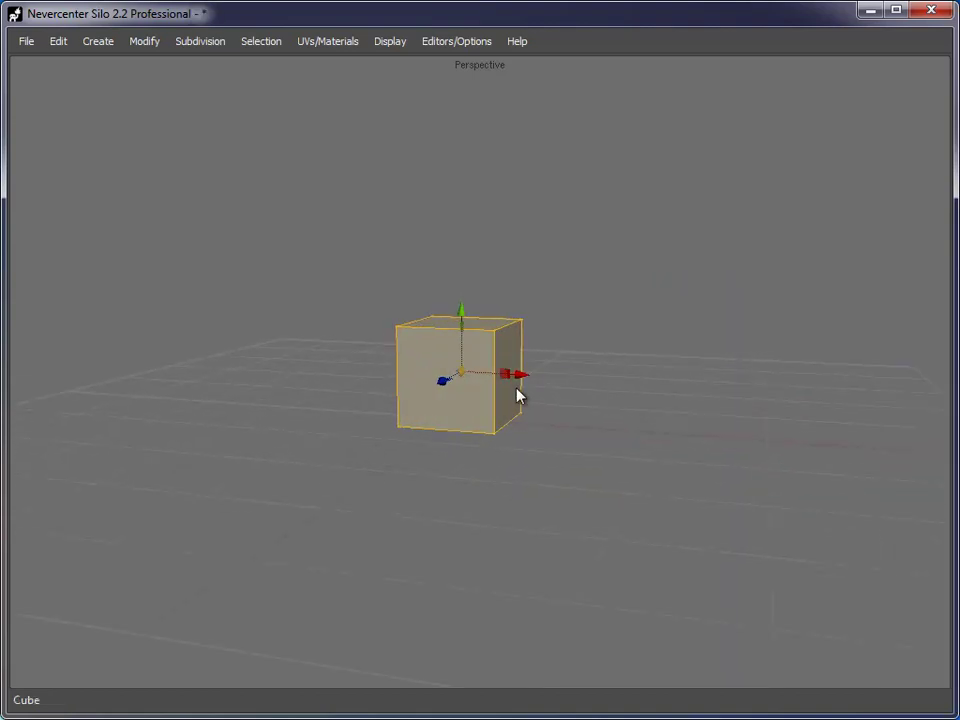
pyautogui.press('c')
pyautogui.press('c')
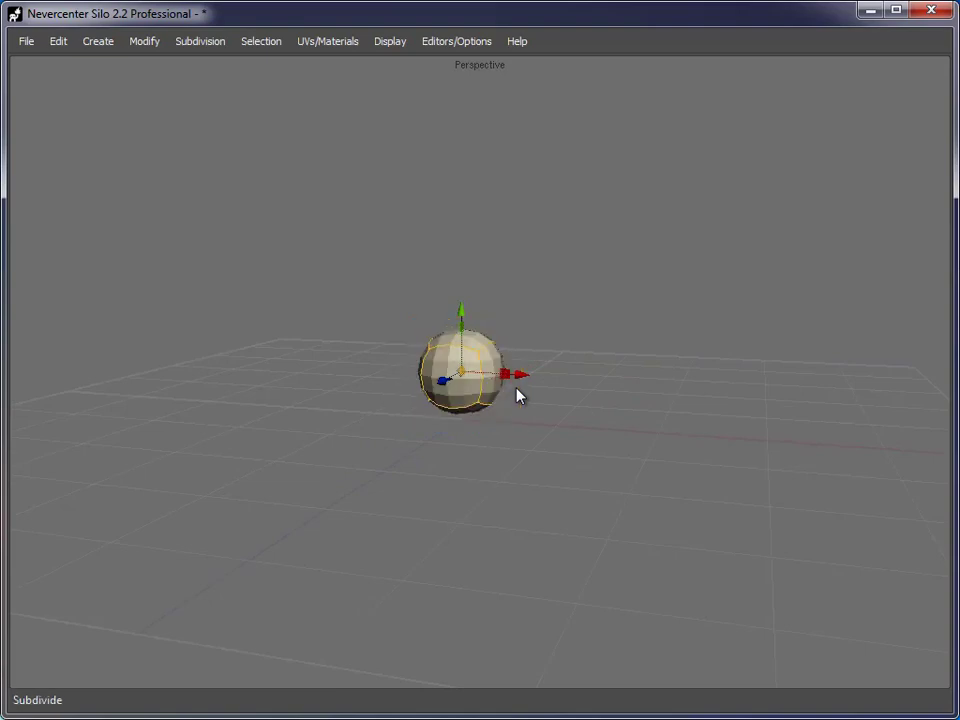
pyautogui.keyDown('alt'); pyautogui.moveTo(538, 448); pyautogui.dragTo(481, 416); pyautogui.keyUp('alt')
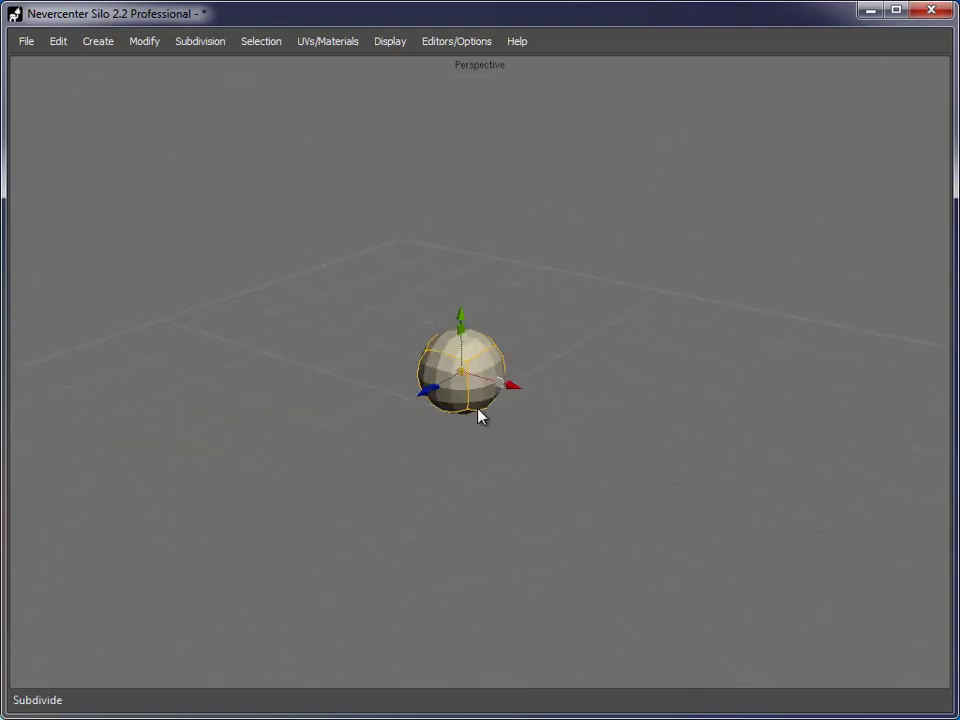
# Step: Create a sphere primitive, move it beside the subdivided cube along X, and subdivide it for comparison
pyautogui.rightClick(578, 311)
pyautogui.moveTo(690, 312)
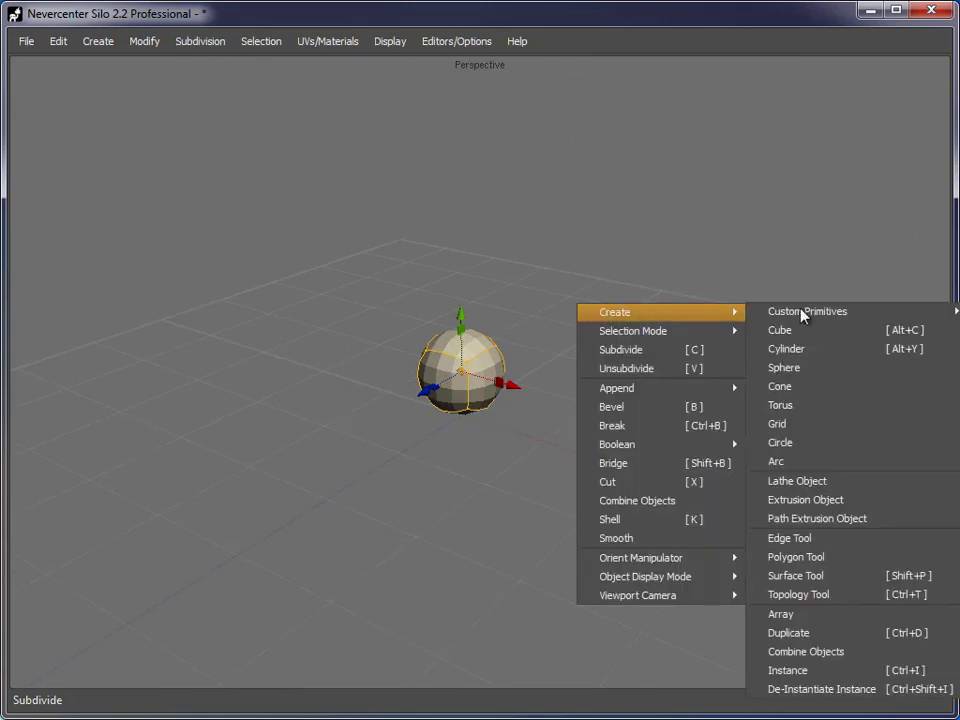
pyautogui.click(842, 368)
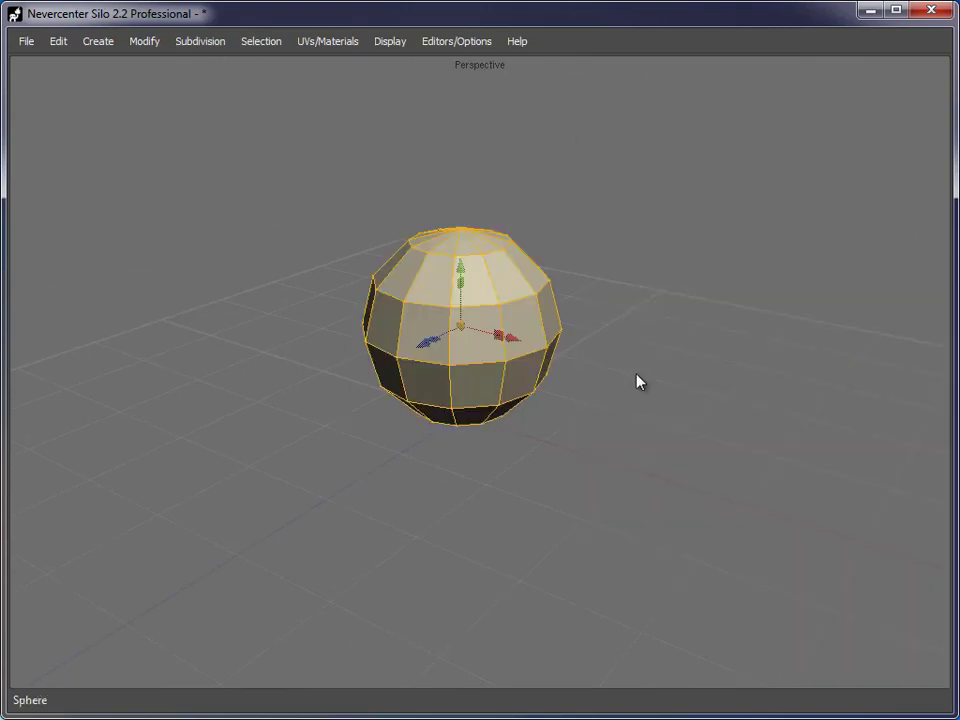
pyautogui.moveTo(518, 343); pyautogui.dragTo(635, 280)
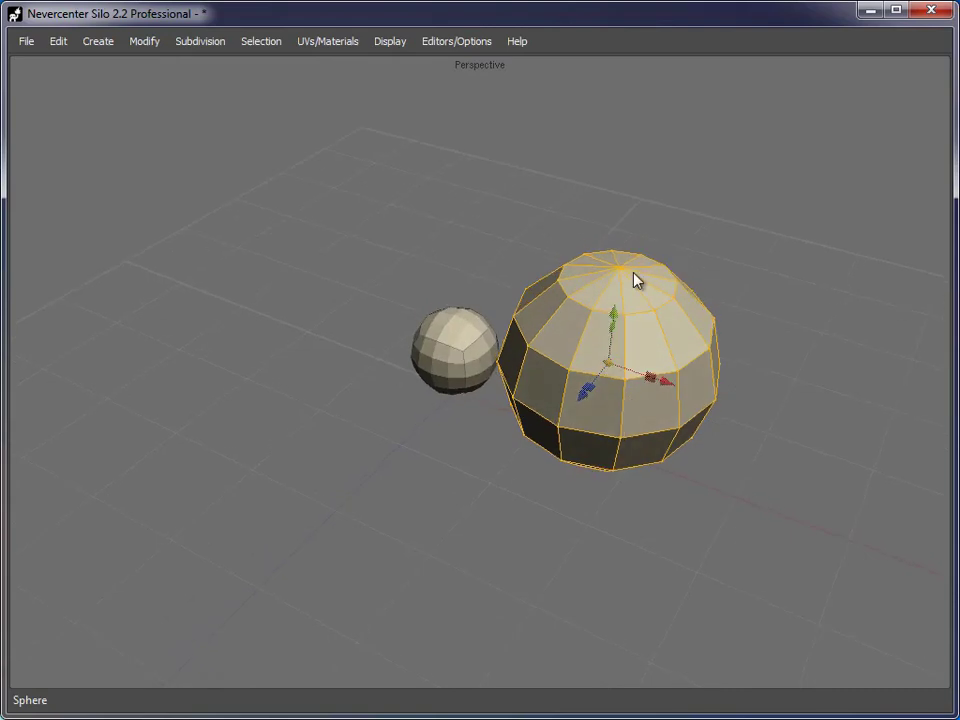
pyautogui.press('c')
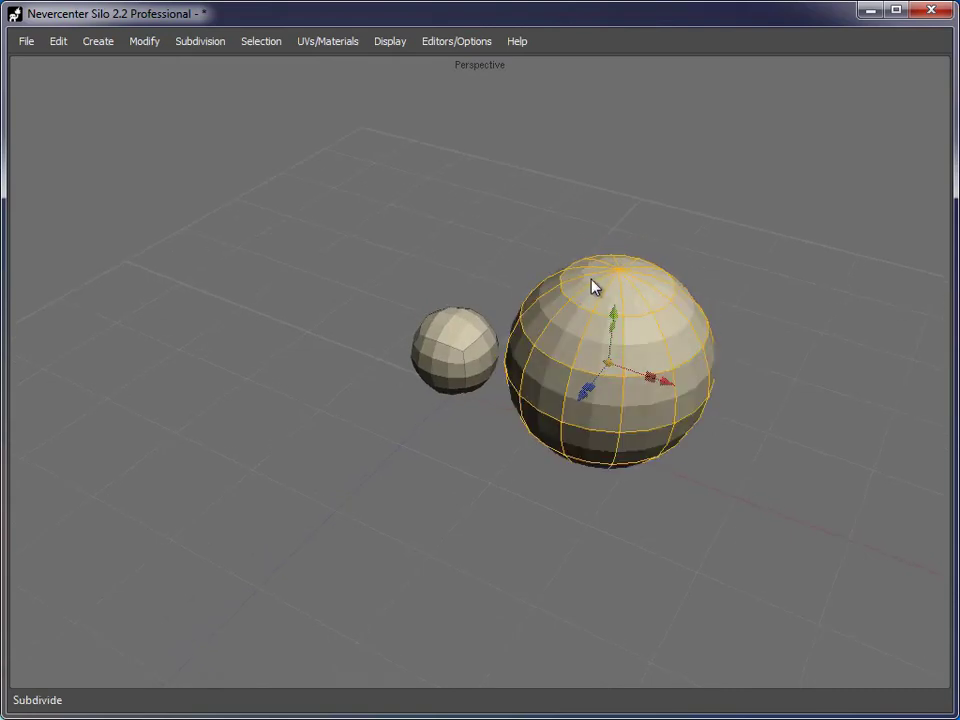
pyautogui.keyDown('alt'); pyautogui.moveTo(591, 287); pyautogui.dragTo(537, 316); pyautogui.keyUp('alt')
pyautogui.keyDown('alt'); pyautogui.moveTo(537, 316); pyautogui.dragTo(588, 312, button='right'); pyautogui.keyUp('alt')
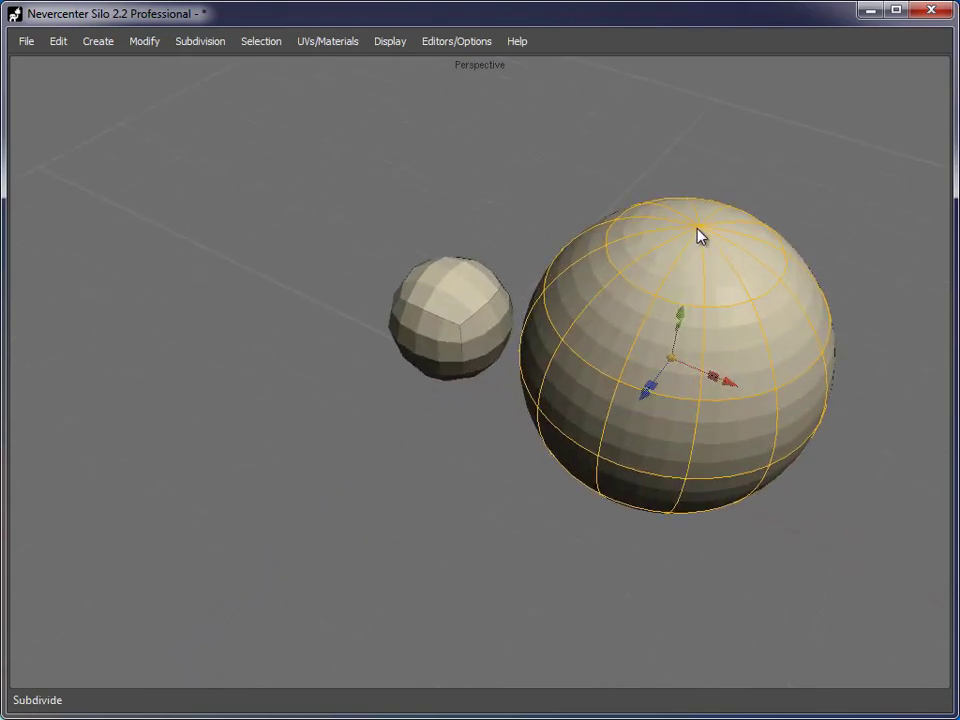
pyautogui.keyDown('alt'); pyautogui.moveTo(718, 249); pyautogui.dragTo(651, 344); pyautogui.keyUp('alt')
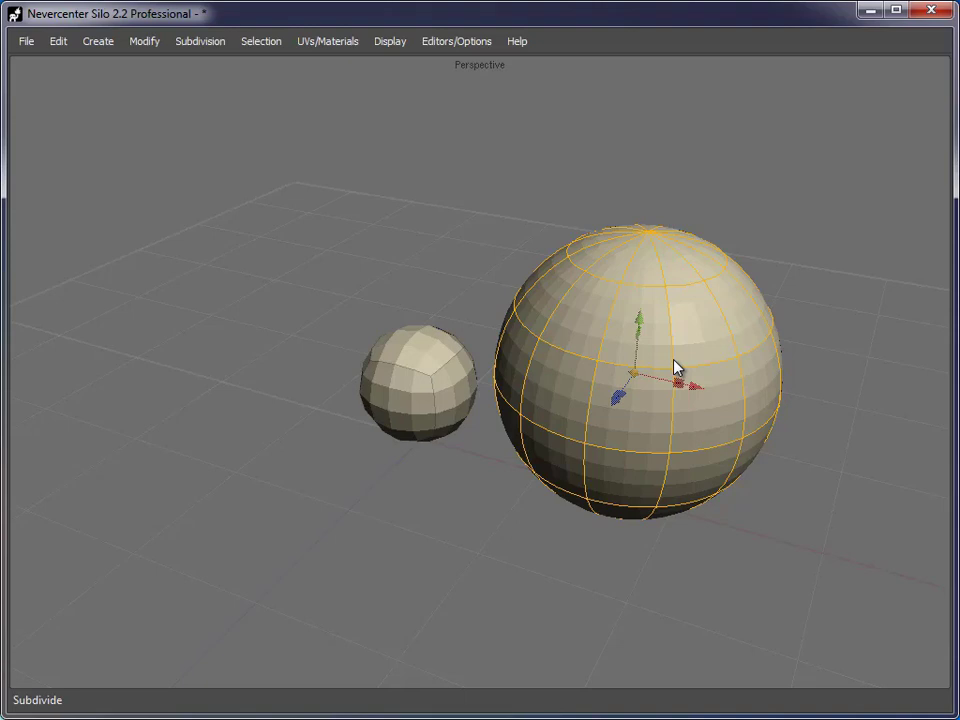
# Step: Delete the large sphere primitive used for comparison
pyautogui.press('Delete')
pyautogui.keyDown('alt'); pyautogui.moveTo(506, 367); pyautogui.dragTo(549, 347, button='middle'); pyautogui.keyUp('alt')
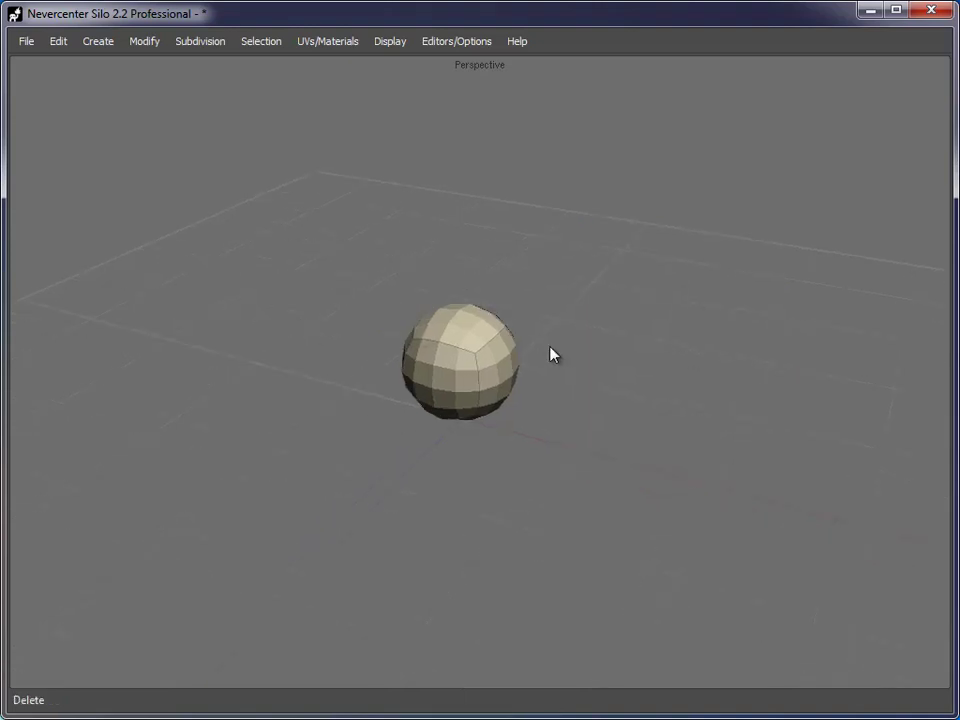
pyautogui.keyDown('alt'); pyautogui.moveTo(549, 347); pyautogui.dragTo(617, 356, button='right'); pyautogui.keyUp('alt')
# Step: Select the subdivided cube and refine its control mesh so the rounded shape becomes the editable geometry
pyautogui.click(487, 378)
pyautogui.moveTo(486, 379); pyautogui.dragTo(567, 362)
pyautogui.keyDown('alt'); pyautogui.moveTo(567, 370); pyautogui.dragTo(360, 367, button='right'); pyautogui.keyUp('alt')
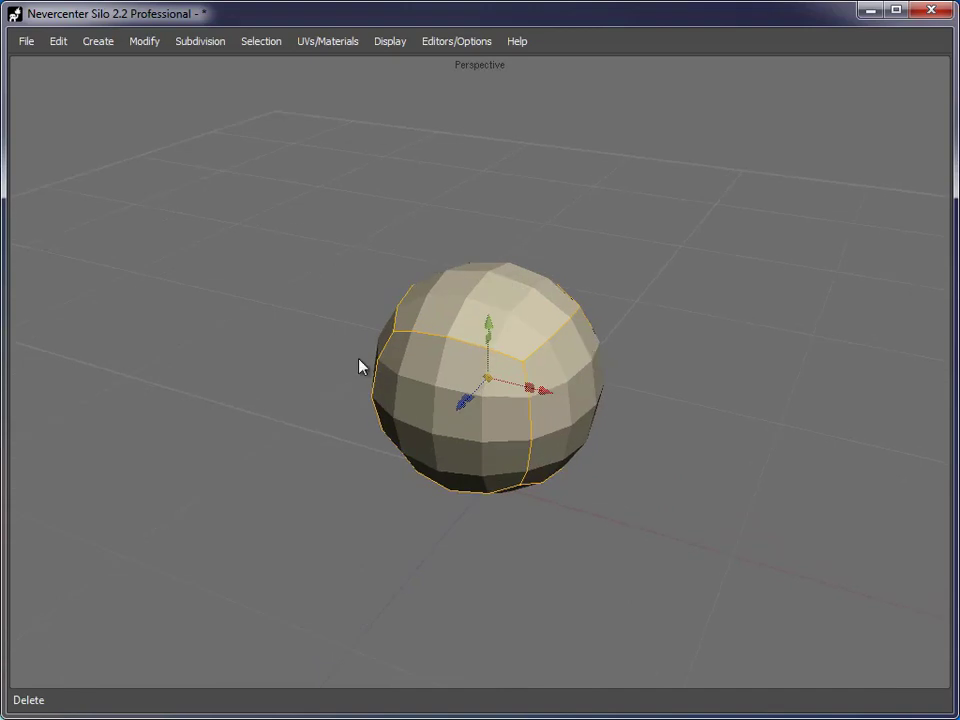
pyautogui.click(260, 41)
pyautogui.moveTo(178, 44)
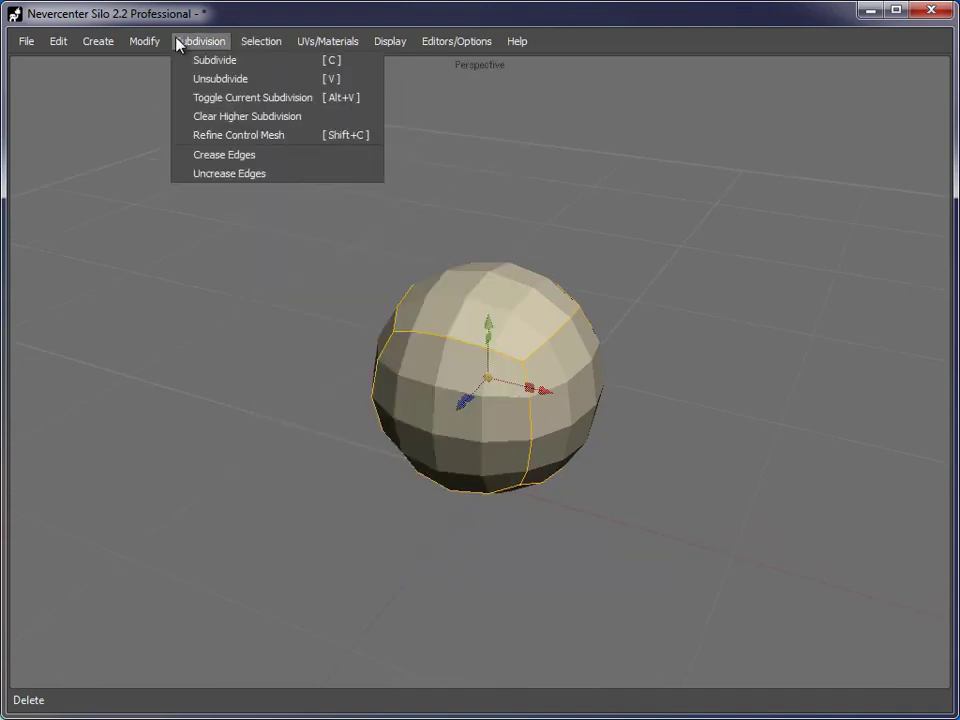
pyautogui.click(234, 143)
pyautogui.keyDown('alt'); pyautogui.moveTo(236, 144); pyautogui.dragTo(645, 457); pyautogui.keyUp('alt')
pyautogui.click(647, 455)
pyautogui.click(478, 358)
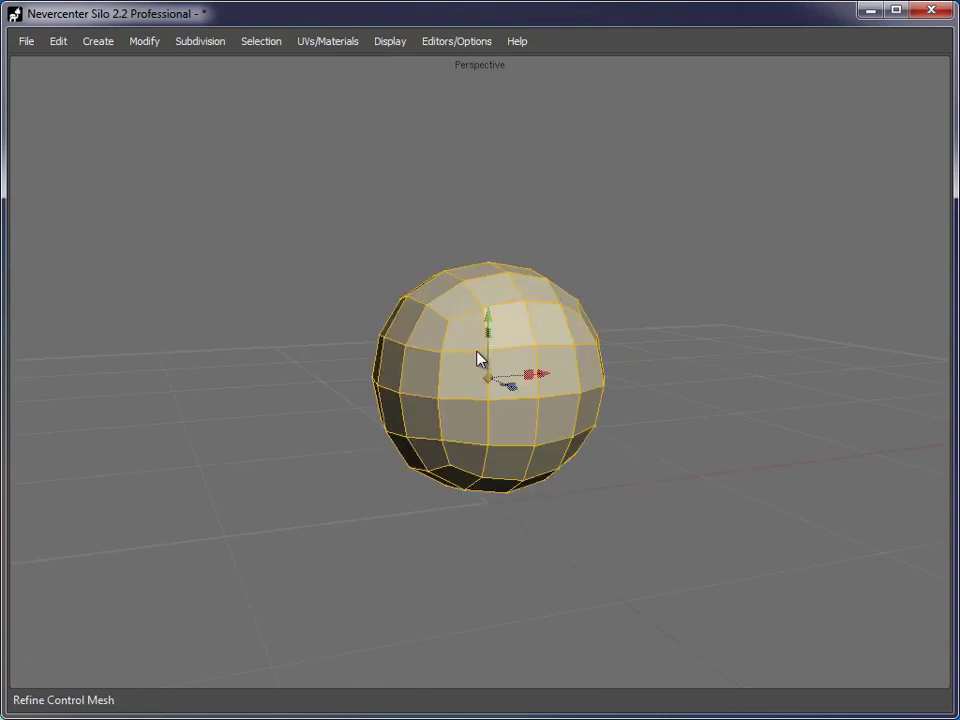
pyautogui.keyDown('alt'); pyautogui.moveTo(527, 355); pyautogui.dragTo(541, 412); pyautogui.keyUp('alt')
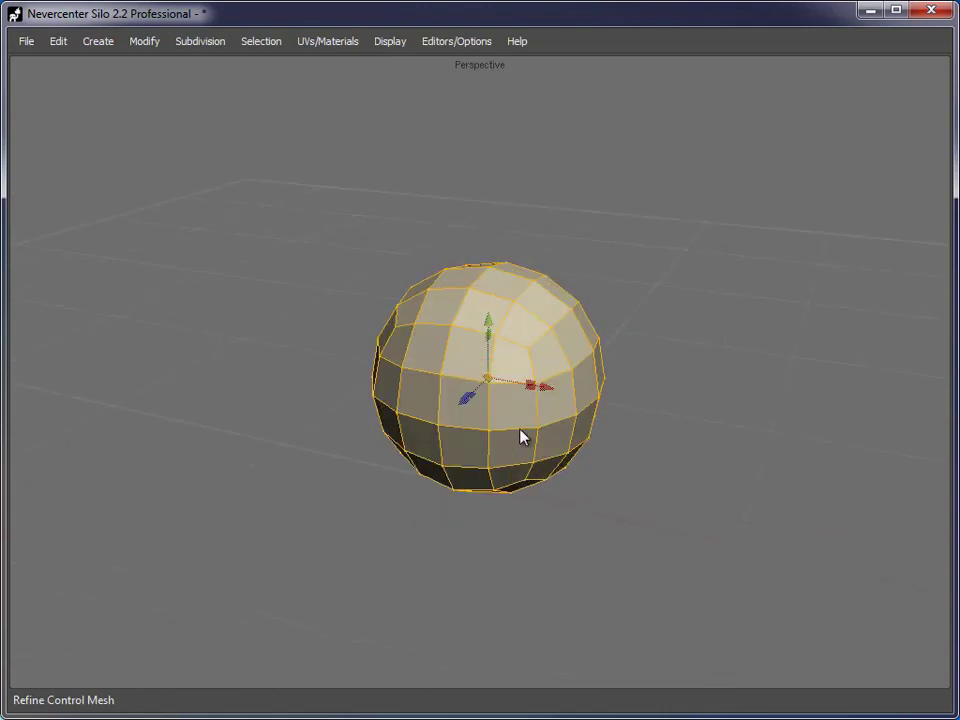
# Step: Subdivide the refined sphere once, display it in Smooth Shade Mode, and deselect it
pyautogui.press('c')
pyautogui.rightClick(508, 270)
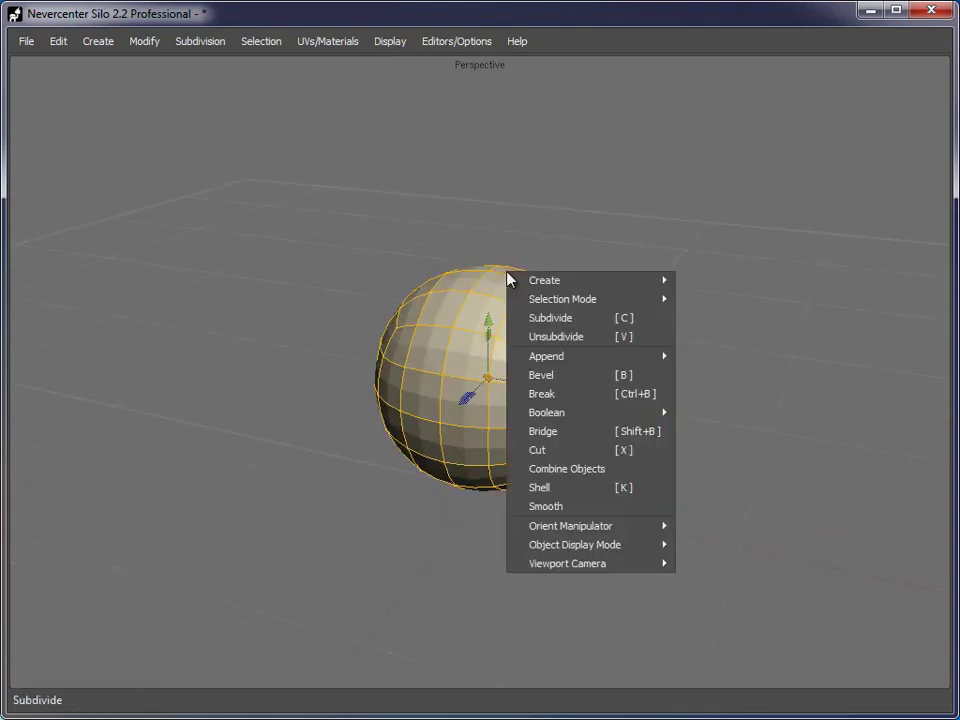
pyautogui.moveTo(634, 545)
pyautogui.click(755, 582)
pyautogui.keyDown('alt'); pyautogui.moveTo(392, 495); pyautogui.dragTo(568, 491); pyautogui.keyUp('alt')
pyautogui.click(321, 489)
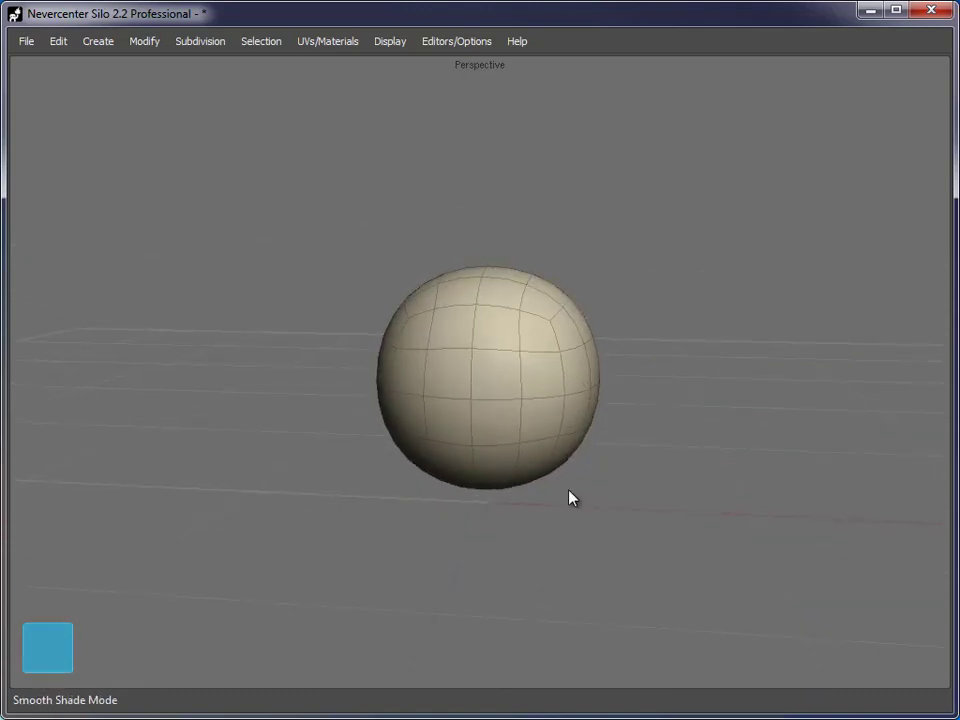
# Step: Scale the whole sphere along its vertical axis and its Z axis to shape a rounded head
pyautogui.keyDown('alt'); pyautogui.moveTo(568, 491); pyautogui.dragTo(561, 460, button='middle'); pyautogui.keyUp('alt')
pyautogui.keyDown('alt'); pyautogui.moveTo(561, 460); pyautogui.dragTo(587, 444, button='right'); pyautogui.keyUp('alt')
pyautogui.click(486, 423)
pyautogui.keyDown('alt'); pyautogui.moveTo(484, 422); pyautogui.dragTo(560, 352); pyautogui.keyUp('alt')
pyautogui.press('r')
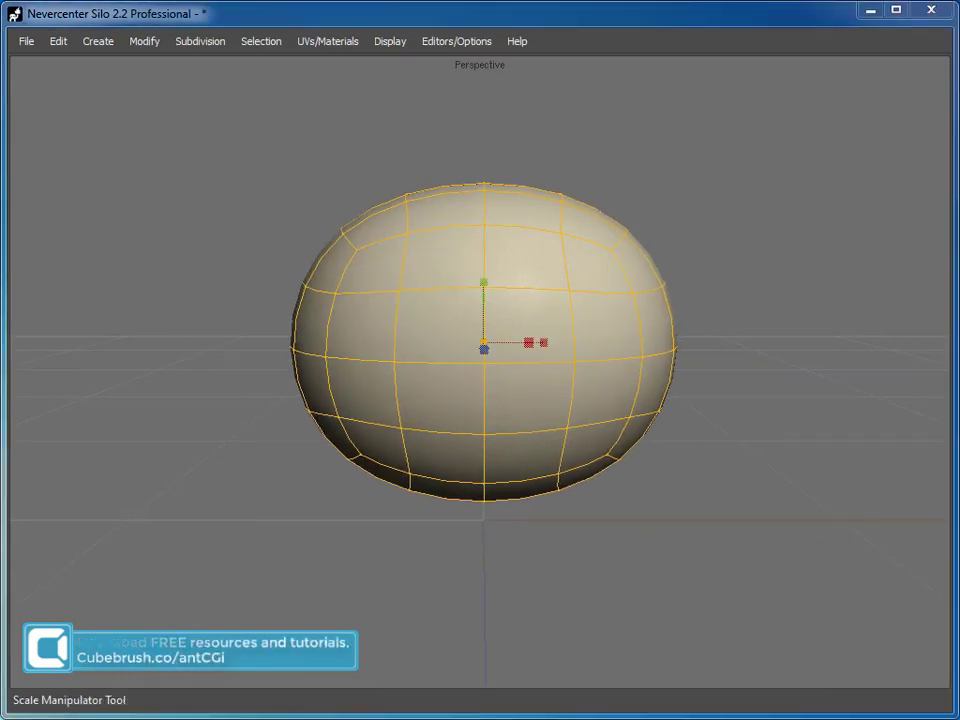
pyautogui.moveTo(484, 281); pyautogui.dragTo(484, 275)
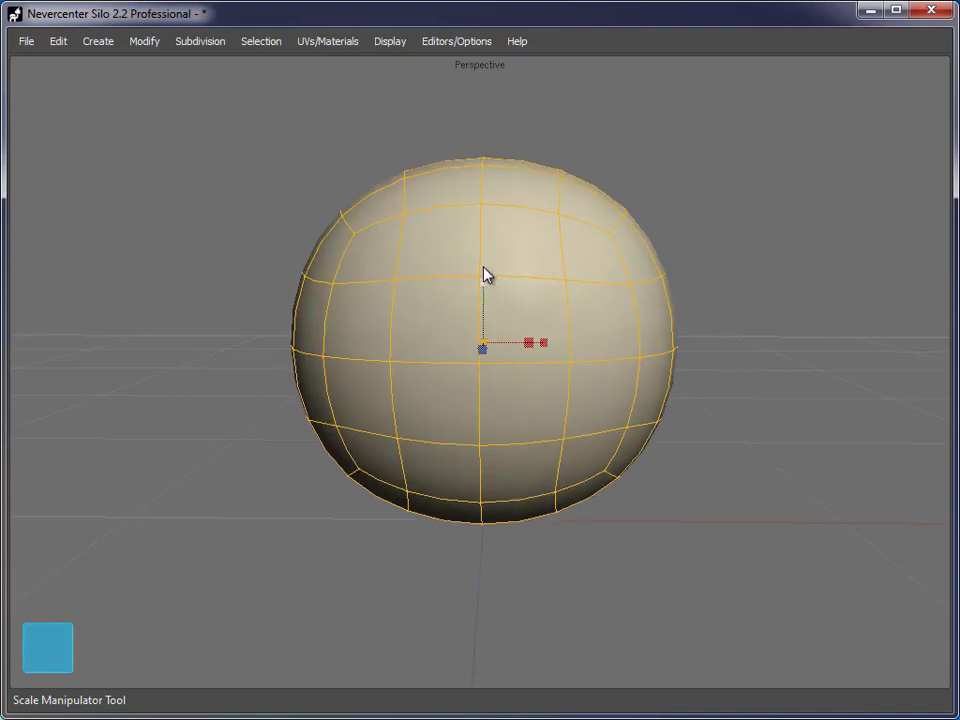
pyautogui.moveTo(654, 476); pyautogui.dragTo(420, 347, button='middle')
pyautogui.moveTo(421, 342); pyautogui.dragTo(419, 342)
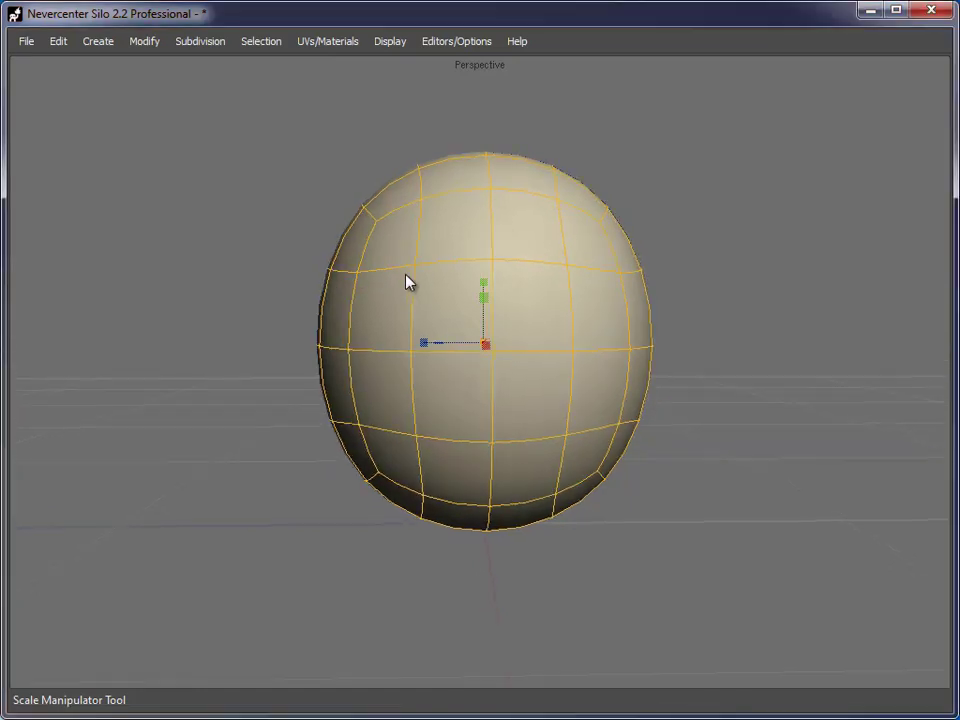
# Step: Select the vertices on the front side of the head and move them slightly inward along Z to flatten it
pyautogui.press('a')
pyautogui.moveTo(195, 199); pyautogui.dragTo(388, 564)
pyautogui.moveTo(283, 341); pyautogui.dragTo(294, 345)
pyautogui.press('w')
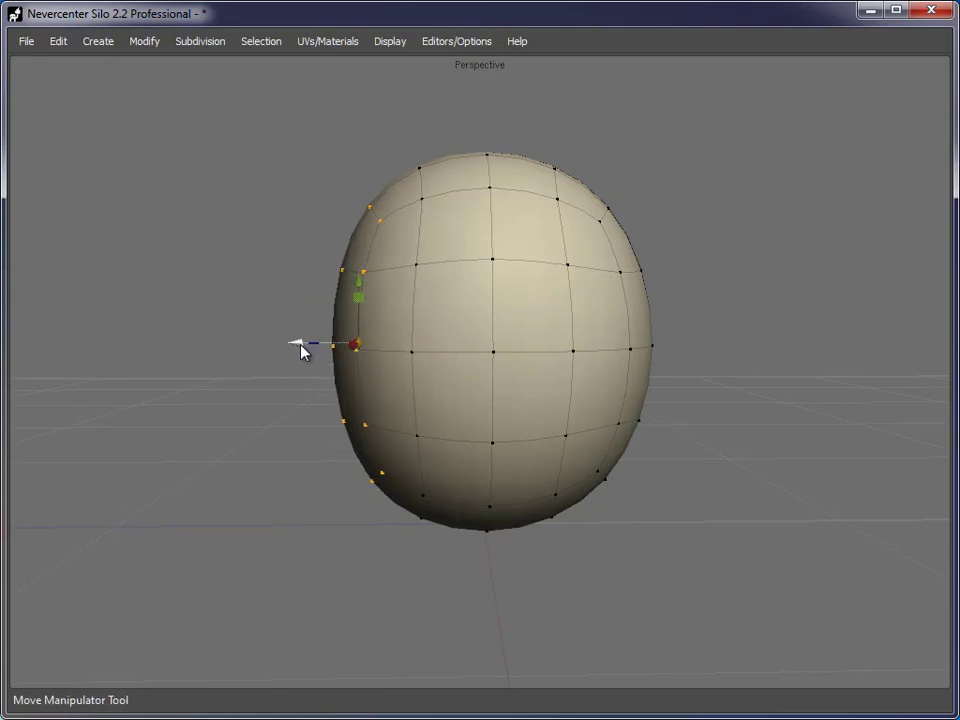
# Step: Select the rear vertices of the head and scale them slightly larger along Z and vertically
pyautogui.moveTo(300, 347); pyautogui.dragTo(596, 486, button='middle')
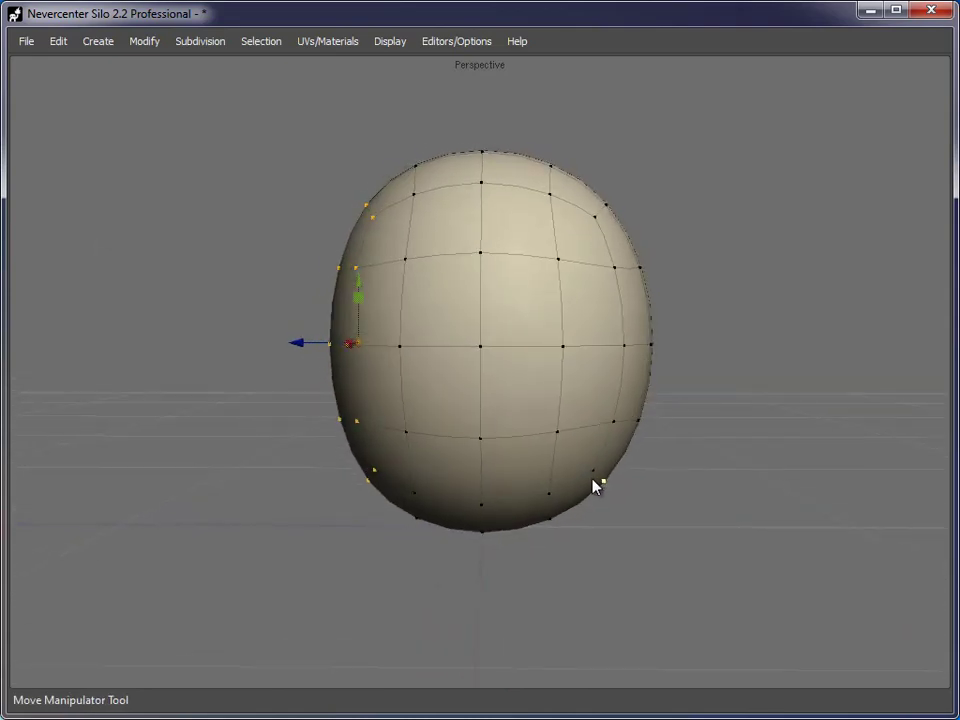
pyautogui.moveTo(745, 569); pyautogui.dragTo(510, 140)
pyautogui.press('r')
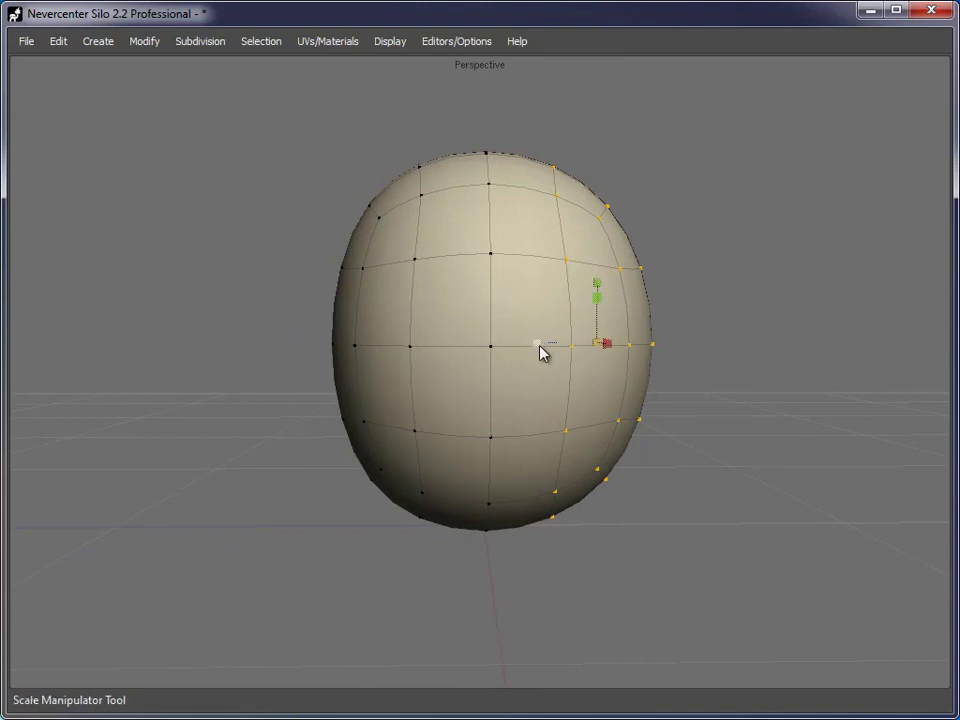
pyautogui.moveTo(541, 350); pyautogui.dragTo(536, 349)
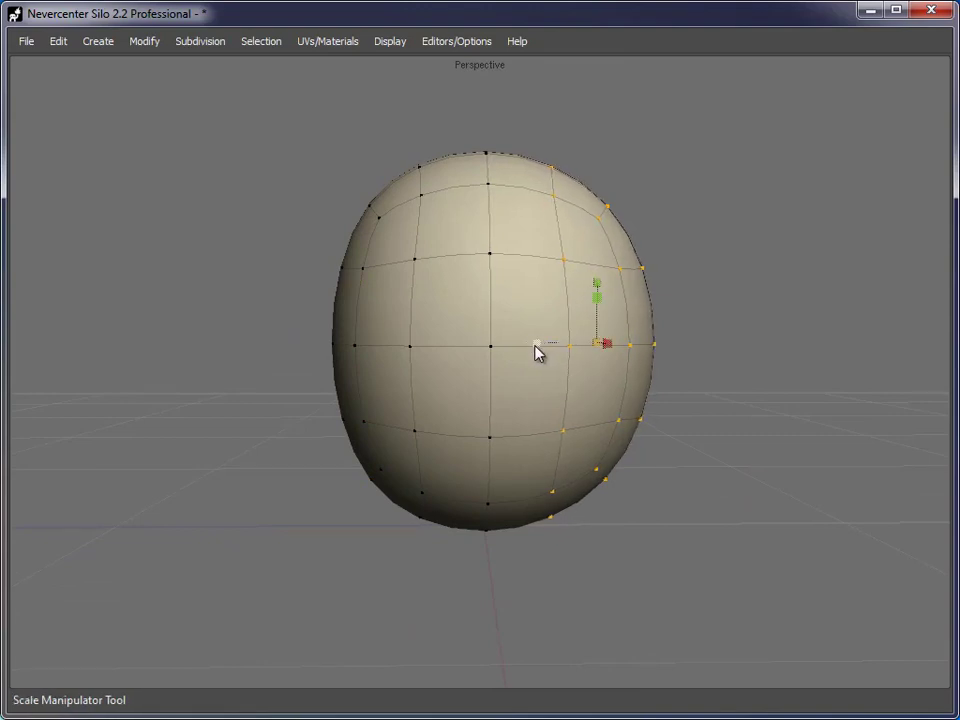
pyautogui.moveTo(597, 290); pyautogui.dragTo(598, 285)
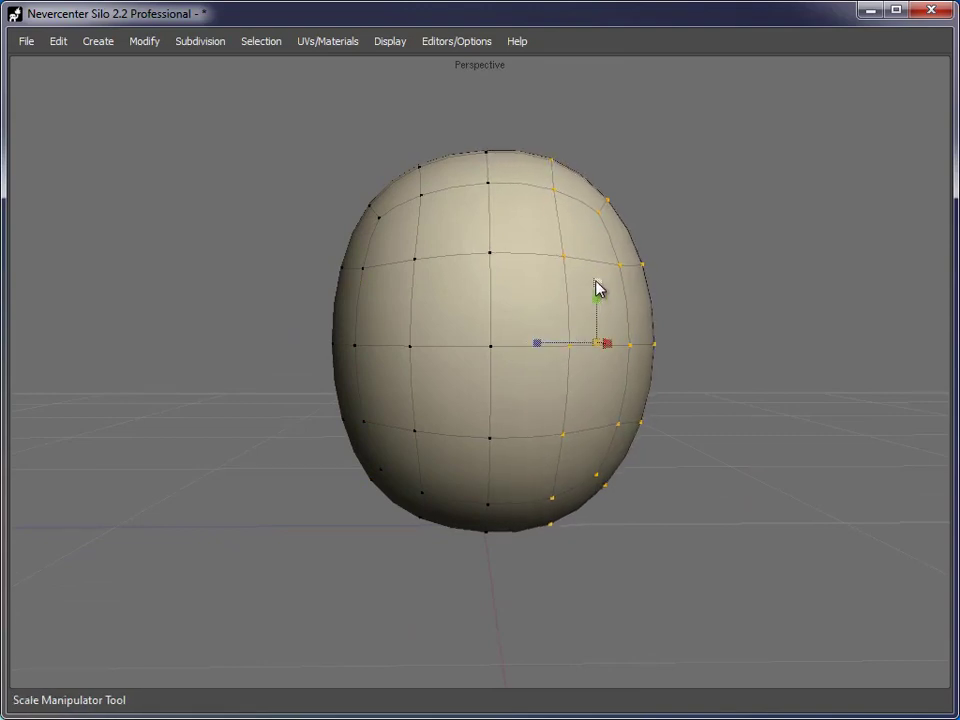
# Step: Select the whole head object and move it straight up, well above the grid
pyautogui.keyDown('alt'); pyautogui.moveTo(372, 450); pyautogui.dragTo(482, 461); pyautogui.keyUp('alt')
pyautogui.scroll(-4, 482, 461)
pyautogui.keyDown('alt'); pyautogui.moveTo(482, 461); pyautogui.dragTo(411, 423, button='middle'); pyautogui.keyUp('alt')
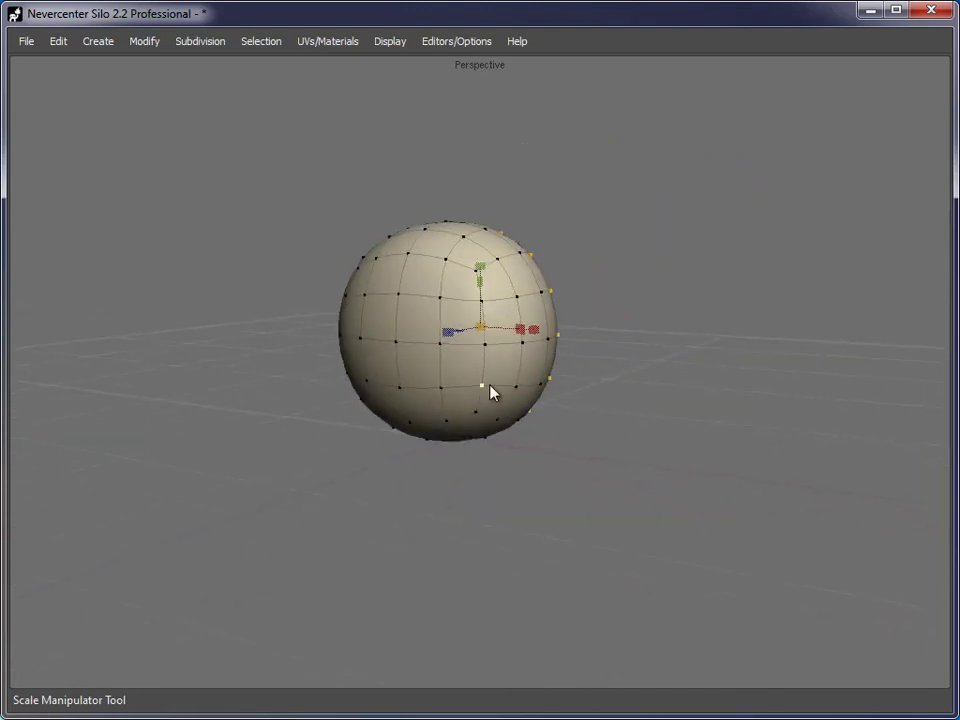
pyautogui.keyDown('alt'); pyautogui.moveTo(372, 440); pyautogui.dragTo(407, 397); pyautogui.keyUp('alt')
pyautogui.keyDown('alt'); pyautogui.moveTo(407, 397); pyautogui.dragTo(471, 397, button='right'); pyautogui.keyUp('alt')
pyautogui.keyDown('alt'); pyautogui.moveTo(471, 397); pyautogui.dragTo(481, 435); pyautogui.keyUp('alt')
pyautogui.keyDown('alt'); pyautogui.moveTo(481, 435); pyautogui.dragTo(446, 432, button='right'); pyautogui.keyUp('alt')
pyautogui.press('w')
pyautogui.press('f')
pyautogui.keyDown('alt'); pyautogui.moveTo(686, 442); pyautogui.dragTo(625, 430, button='right'); pyautogui.keyUp('alt')
pyautogui.moveTo(471, 281); pyautogui.dragTo(471, 120)
pyautogui.click(409, 335)
pyautogui.keyDown('alt'); pyautogui.moveTo(409, 335); pyautogui.dragTo(407, 452, button='middle'); pyautogui.keyUp('alt')
pyautogui.keyDown('alt'); pyautogui.moveTo(407, 452); pyautogui.dragTo(479, 436, button='right'); pyautogui.keyUp('alt')
pyautogui.hotkey('ctrl', 'z')
# Step: Select the adjoining faces at the centre of the head's underside and extrude them
pyautogui.keyDown('alt'); pyautogui.moveTo(478, 436); pyautogui.dragTo(439, 381); pyautogui.keyUp('alt')
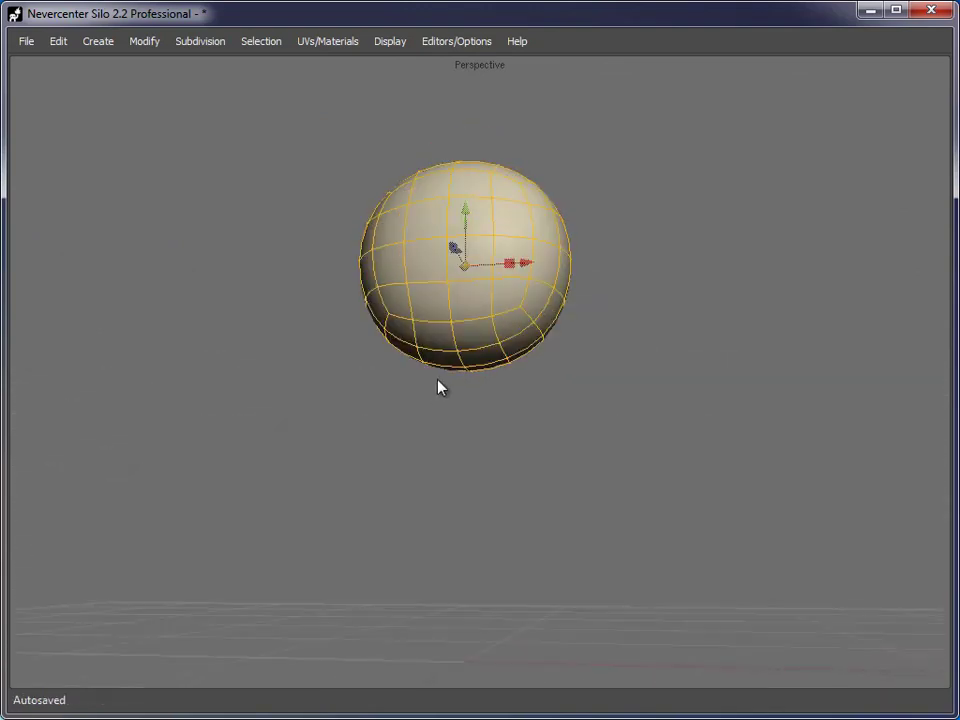
pyautogui.keyDown('alt'); pyautogui.moveTo(439, 381); pyautogui.dragTo(509, 380, button='right'); pyautogui.keyUp('alt')
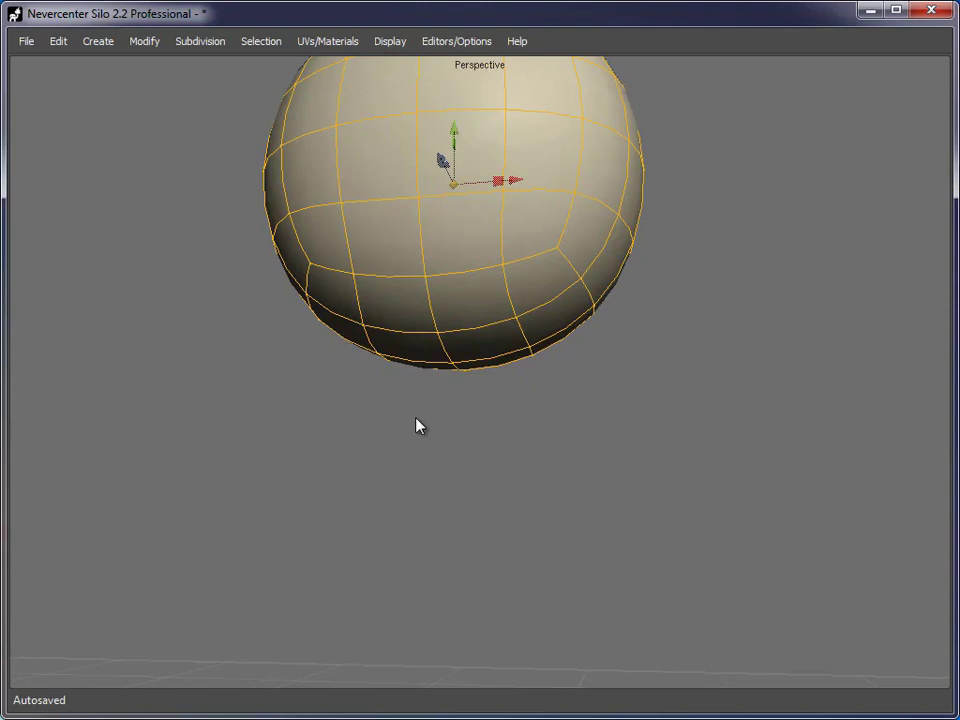
pyautogui.press('d')
pyautogui.click(450, 360)
pyautogui.keyDown('alt'); pyautogui.moveTo(615, 429); pyautogui.dragTo(510, 378); pyautogui.keyUp('alt')
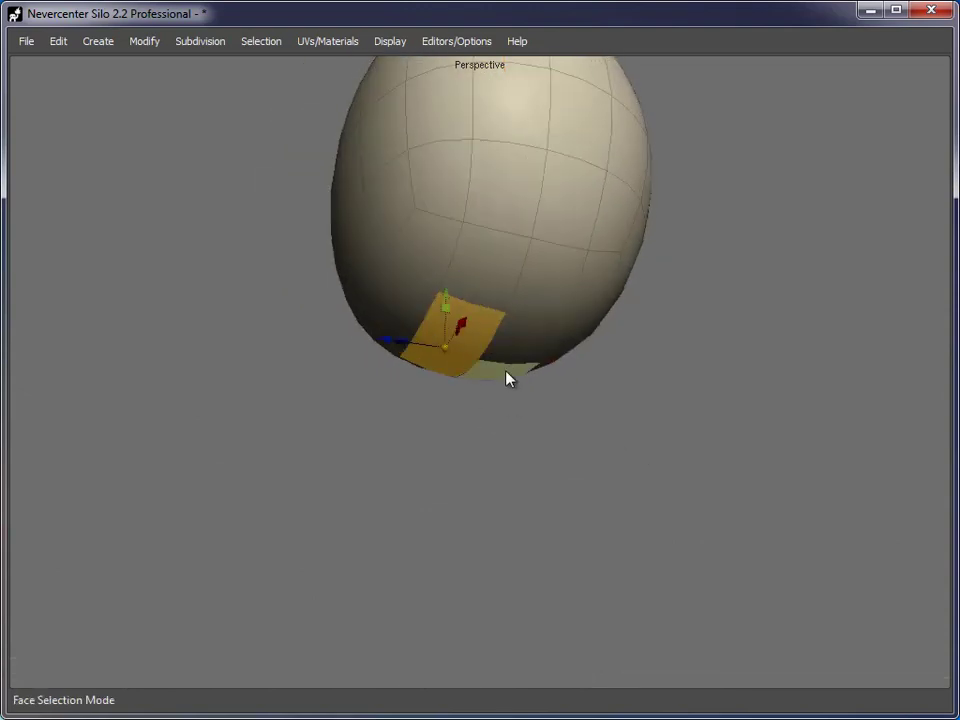
pyautogui.keyDown('shift'); pyautogui.click(524, 350); pyautogui.keyUp('shift')
pyautogui.keyDown('shift'); pyautogui.click(504, 380); pyautogui.keyUp('shift')
pyautogui.press('z')
pyautogui.keyDown('alt'); pyautogui.moveTo(390, 401); pyautogui.dragTo(478, 431); pyautogui.keyUp('alt')
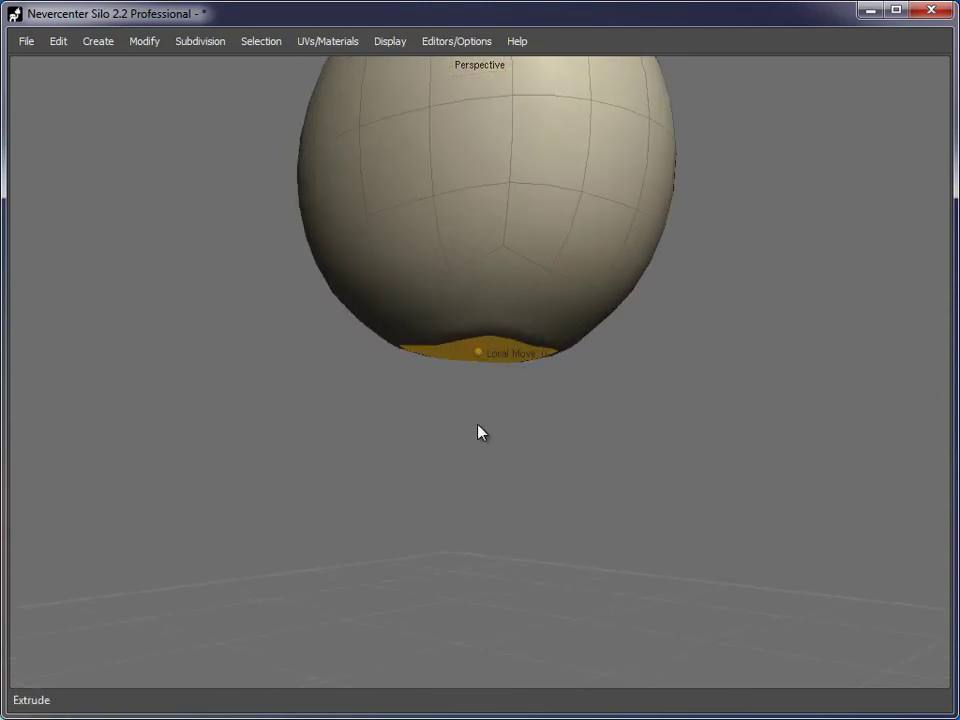
# Step: Try pulling the extruded underside faces down as a wide neck, and scale them inward to narrow the neck base
pyautogui.press('w')
pyautogui.moveTo(479, 300); pyautogui.dragTo(398, 424)
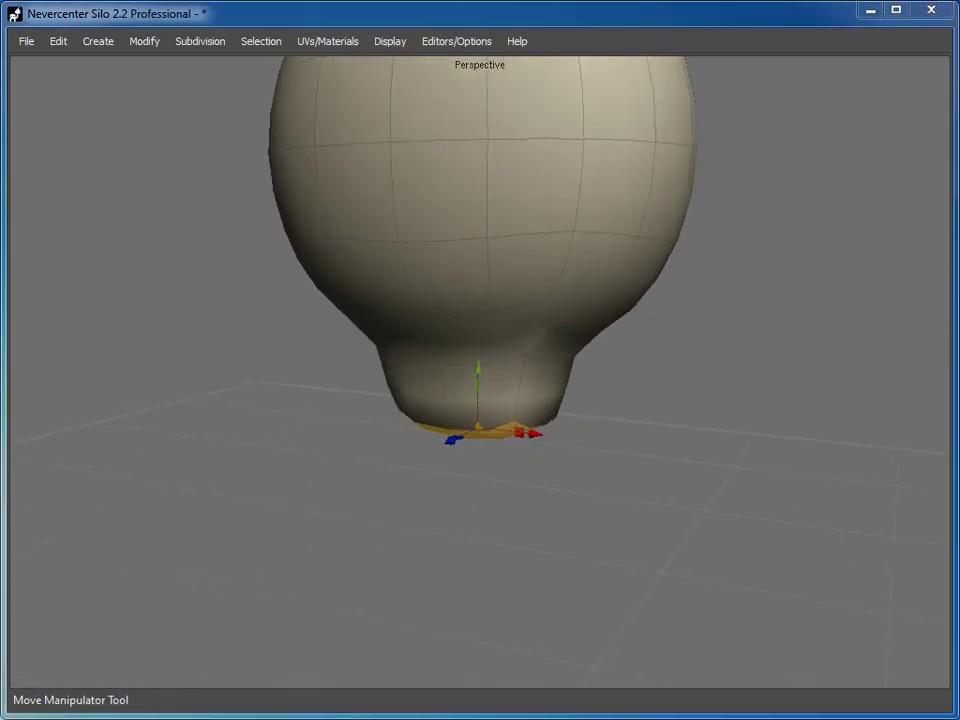
pyautogui.keyDown('alt'); pyautogui.moveTo(482, 440); pyautogui.dragTo(502, 396); pyautogui.keyUp('alt')
pyautogui.press('r')
pyautogui.moveTo(480, 349); pyautogui.dragTo(372, 370)
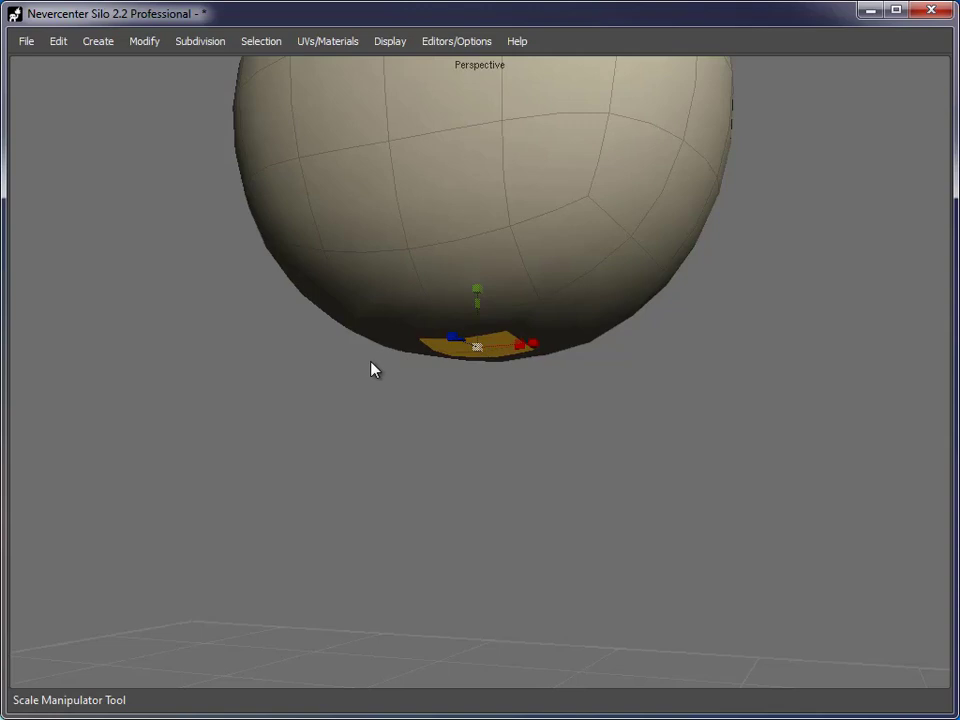
# Step: Extrude the narrowed underside faces straight down three times to form a long, thin neck
pyautogui.press('x')
pyautogui.moveTo(478, 289); pyautogui.dragTo(478, 380)
pyautogui.moveTo(632, 468); pyautogui.dragTo(666, 505, button='middle')
pyautogui.press('z')
pyautogui.press('w')
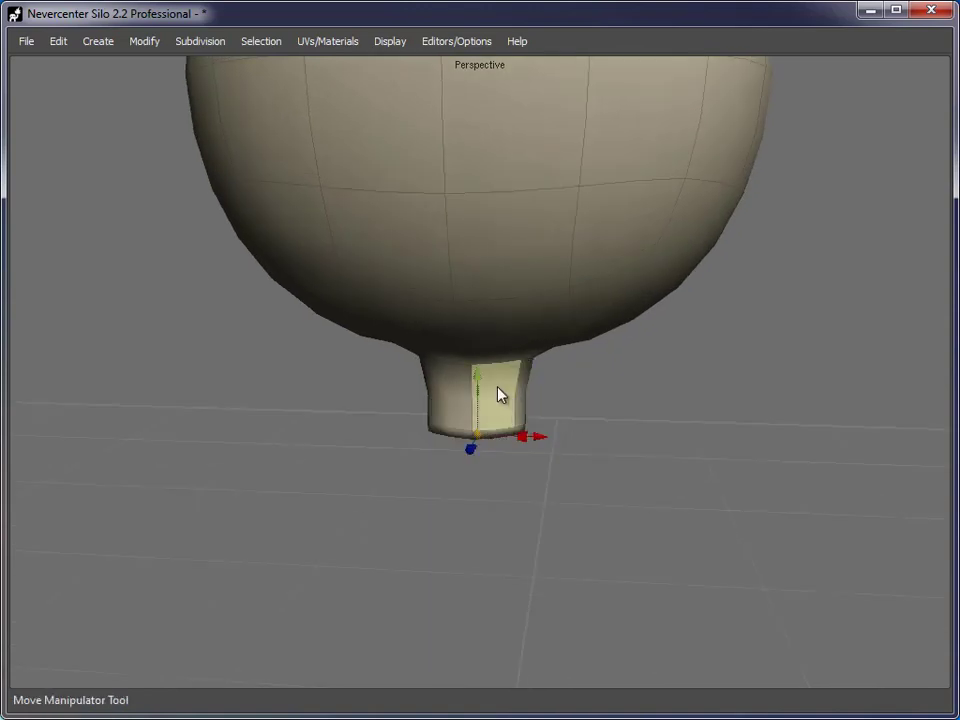
pyautogui.moveTo(478, 374); pyautogui.dragTo(481, 502)
pyautogui.keyDown('alt'); pyautogui.moveTo(666, 541); pyautogui.dragTo(672, 395, button='middle'); pyautogui.keyUp('alt')
pyautogui.press('z')
pyautogui.press('w')
pyautogui.moveTo(499, 354); pyautogui.dragTo(652, 545)
pyautogui.moveTo(652, 545); pyautogui.dragTo(641, 437, button='middle')
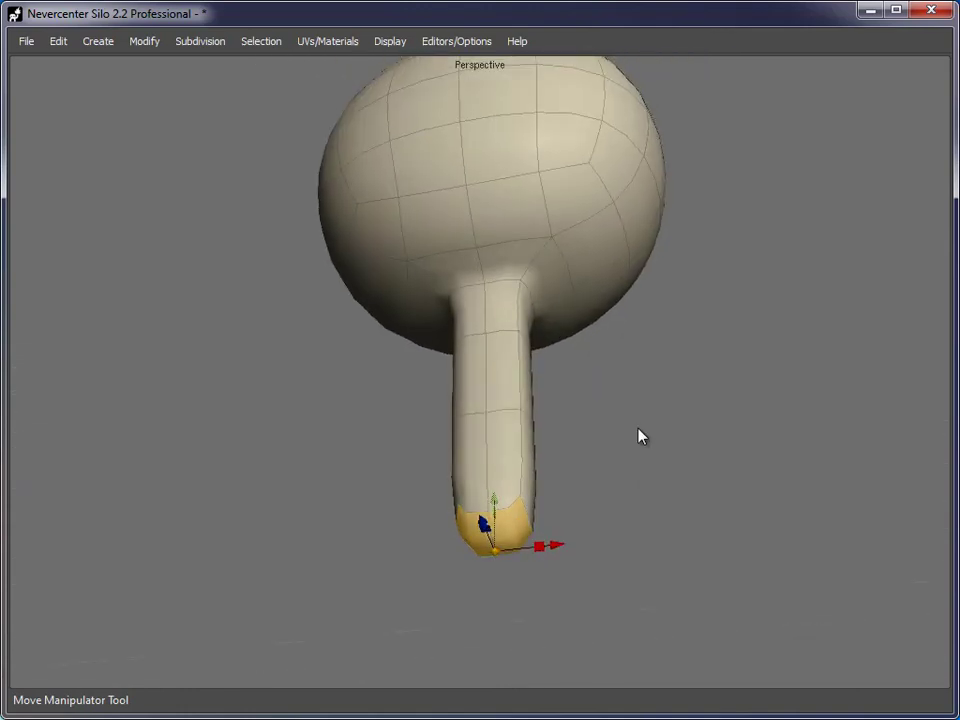
# Step: Delete the faces capping the neck's lower end, and smooth the edge loop around the neck's upper part
pyautogui.press('Delete')
pyautogui.moveTo(697, 357); pyautogui.dragTo(550, 401, button='middle')
pyautogui.scroll(3, 550, 401)
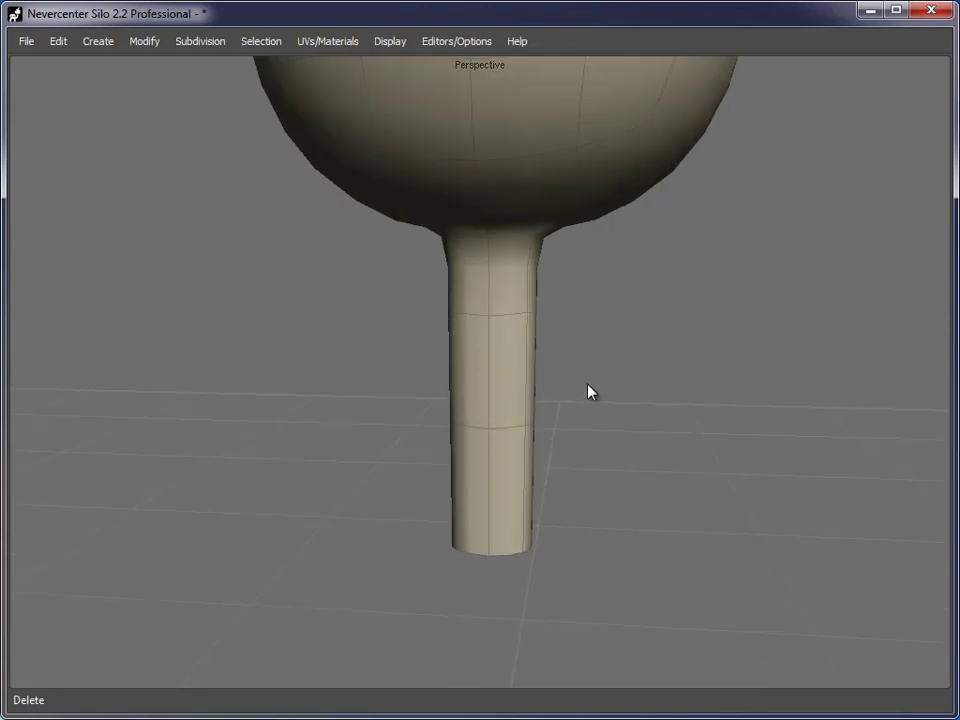
pyautogui.press('s')
pyautogui.doubleClick(502, 314)
pyautogui.rightClick(502, 320)
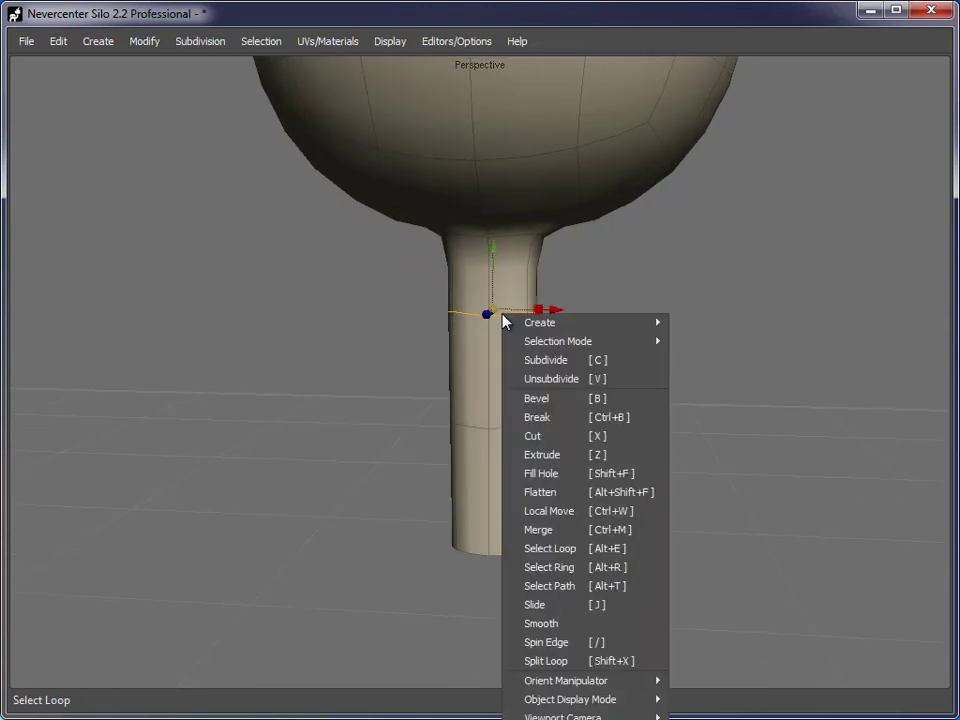
pyautogui.click(576, 622)
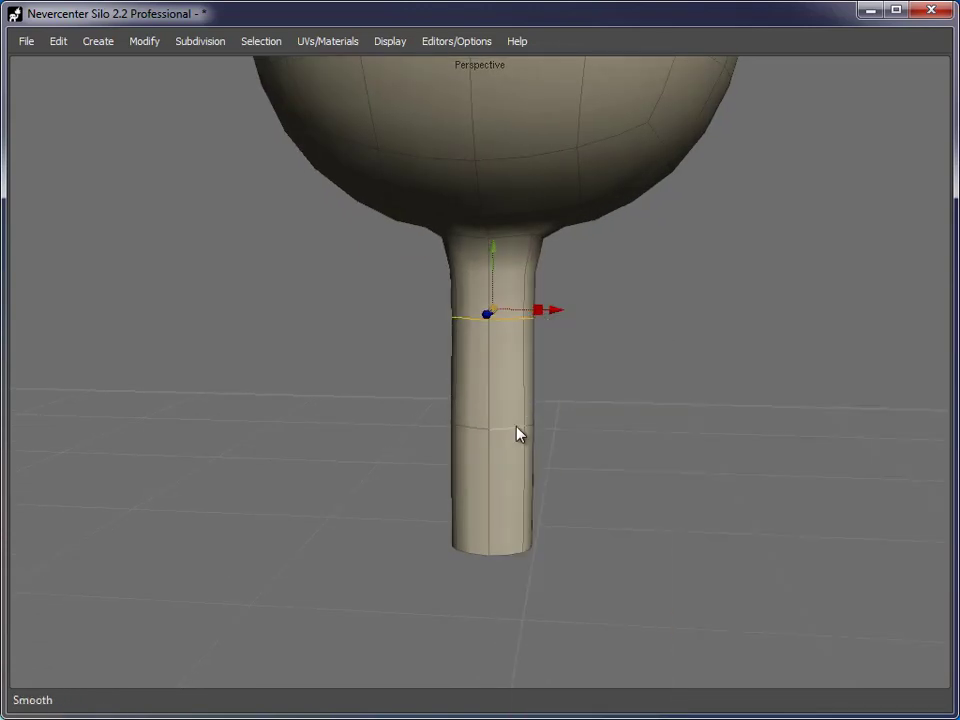
# Step: Select the lower neck edge loop together with the open bottom loop and smooth both
pyautogui.doubleClick(516, 435)
pyautogui.keyDown('shift'); pyautogui.doubleClick(512, 560); pyautogui.keyUp('shift')
pyautogui.rightClick(510, 508)
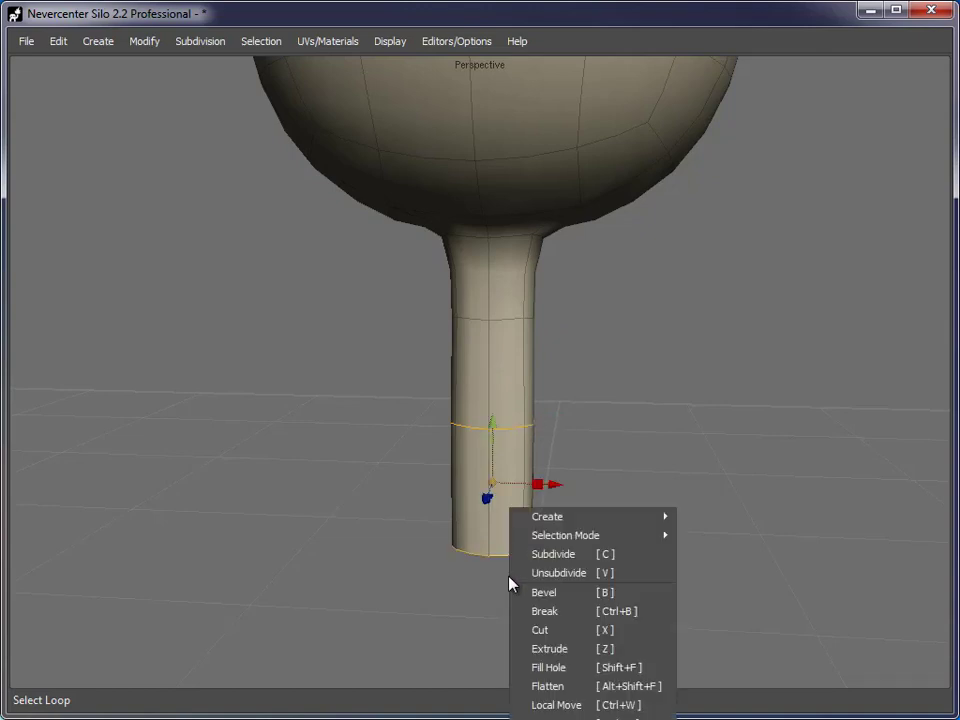
pyautogui.click(580, 718)
pyautogui.moveTo(616, 316)
pyautogui.mouseDown(button='middle')
pyautogui.moveTo(475, 229)
pyautogui.moveTo(613, 311)
pyautogui.mouseUp(button='middle')
# Step: Smooth the edge loop where the neck meets the head and scale it slightly inward
pyautogui.doubleClick(508, 218)
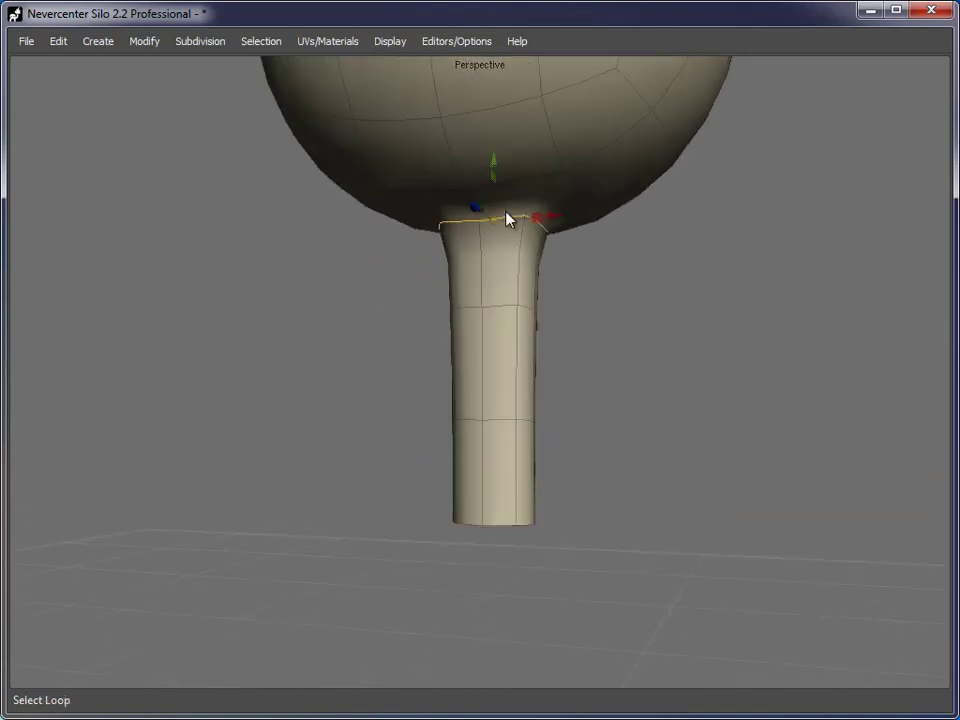
pyautogui.rightClick(508, 219)
pyautogui.click(574, 519)
pyautogui.moveTo(570, 510); pyautogui.dragTo(508, 152, button='middle')
pyautogui.moveTo(495, 156); pyautogui.dragTo(495, 144)
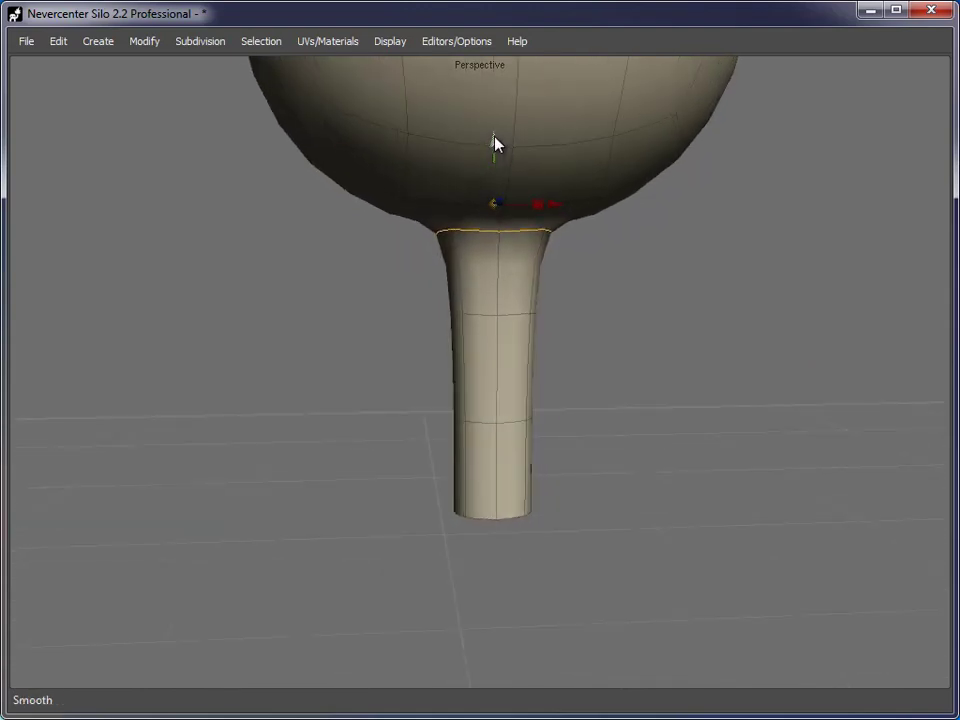
pyautogui.press('r')
pyautogui.moveTo(497, 208); pyautogui.dragTo(480, 215)
pyautogui.press('w')
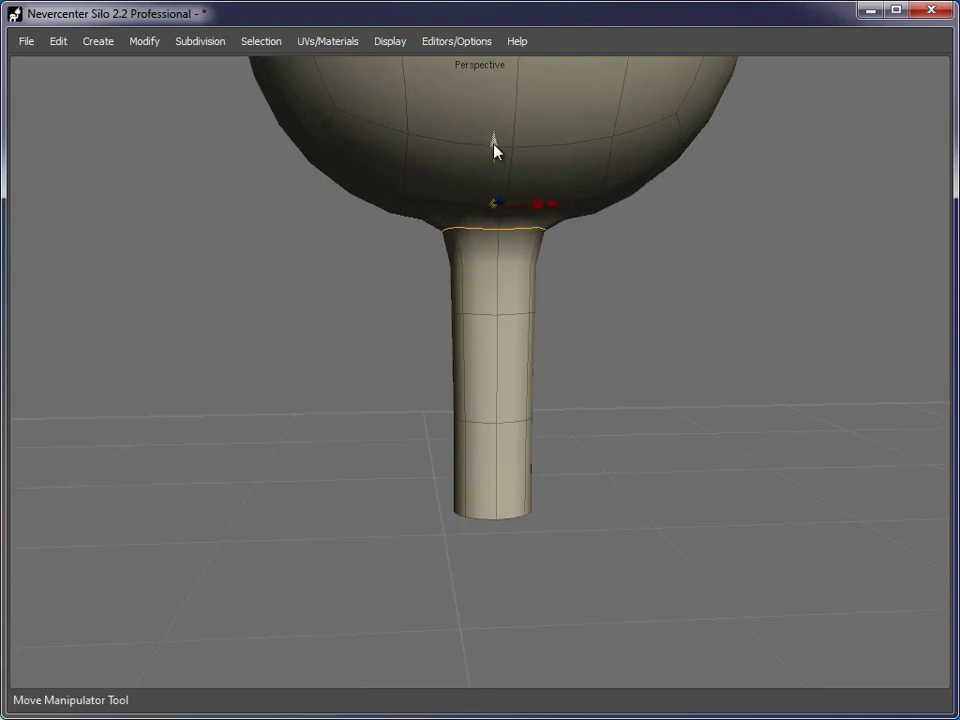
# Step: Select the side vertices of the neck's two lowest rows and pull them outward, mirrored on both sides, to widen the base into shoulders
pyautogui.moveTo(612, 425)
pyautogui.keyDown('alt'); pyautogui.mouseDown()
pyautogui.moveTo(627, 438)
pyautogui.moveTo(621, 427)
pyautogui.mouseUp(); pyautogui.keyUp('alt')
pyautogui.press('d')
pyautogui.keyDown('alt'); pyautogui.moveTo(315, 444); pyautogui.dragTo(666, 441); pyautogui.keyUp('alt')
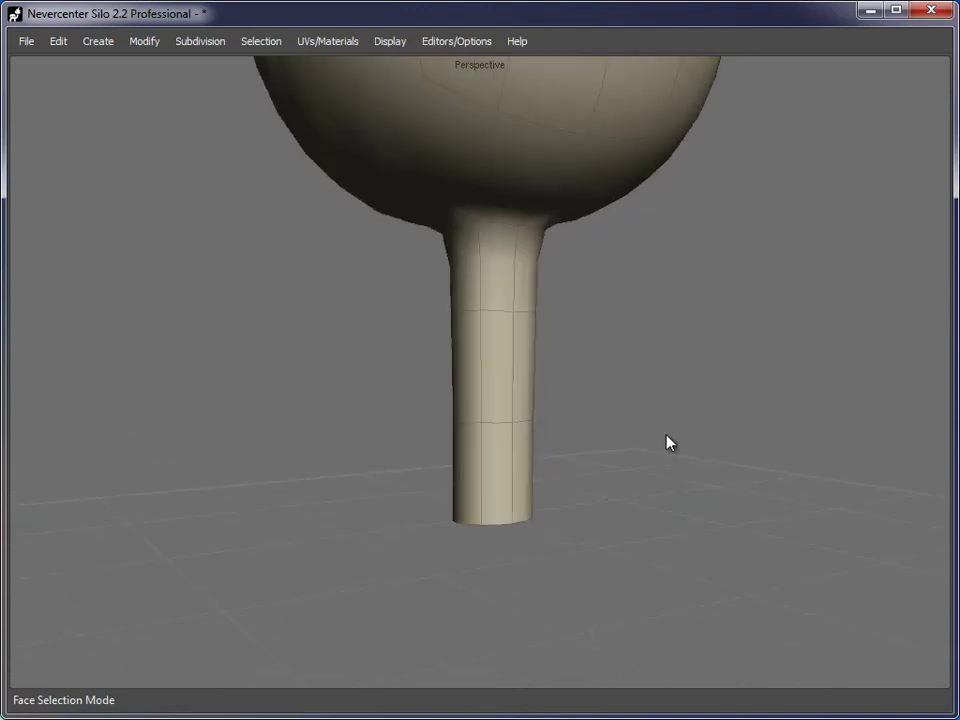
pyautogui.keyDown('alt'); pyautogui.moveTo(666, 441); pyautogui.dragTo(552, 350, button='right'); pyautogui.keyUp('alt')
pyautogui.keyDown('alt'); pyautogui.moveTo(552, 350); pyautogui.dragTo(552, 405, button='middle'); pyautogui.keyUp('alt')
pyautogui.keyDown('alt'); pyautogui.moveTo(574, 510); pyautogui.dragTo(639, 431, button='right'); pyautogui.keyUp('alt')
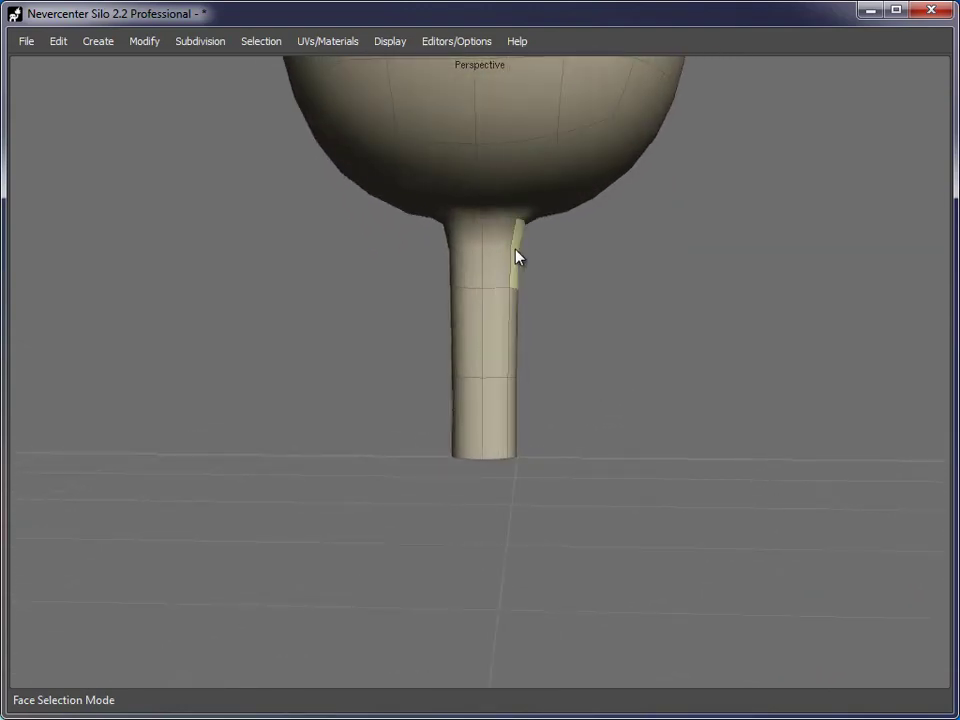
pyautogui.hotkey('alt', 's')
pyautogui.keyDown('alt'); pyautogui.moveTo(565, 326); pyautogui.dragTo(574, 354); pyautogui.keyUp('alt')
pyautogui.press('1')
pyautogui.moveTo(570, 284); pyautogui.dragTo(543, 508)
pyautogui.moveTo(574, 344); pyautogui.dragTo(512, 489)
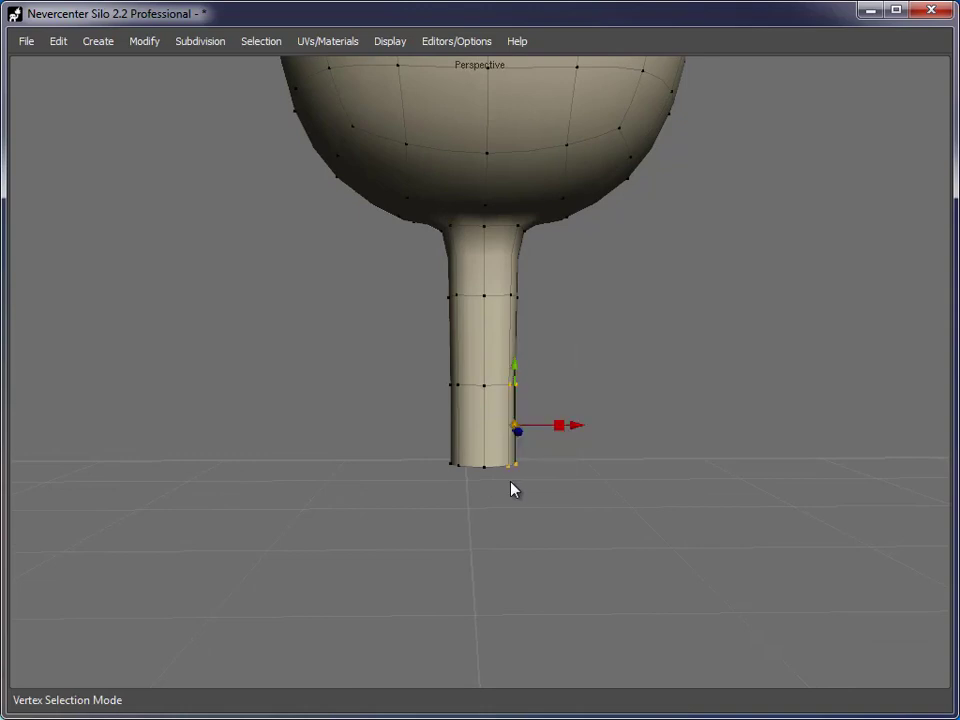
pyautogui.moveTo(578, 430); pyautogui.dragTo(551, 386)
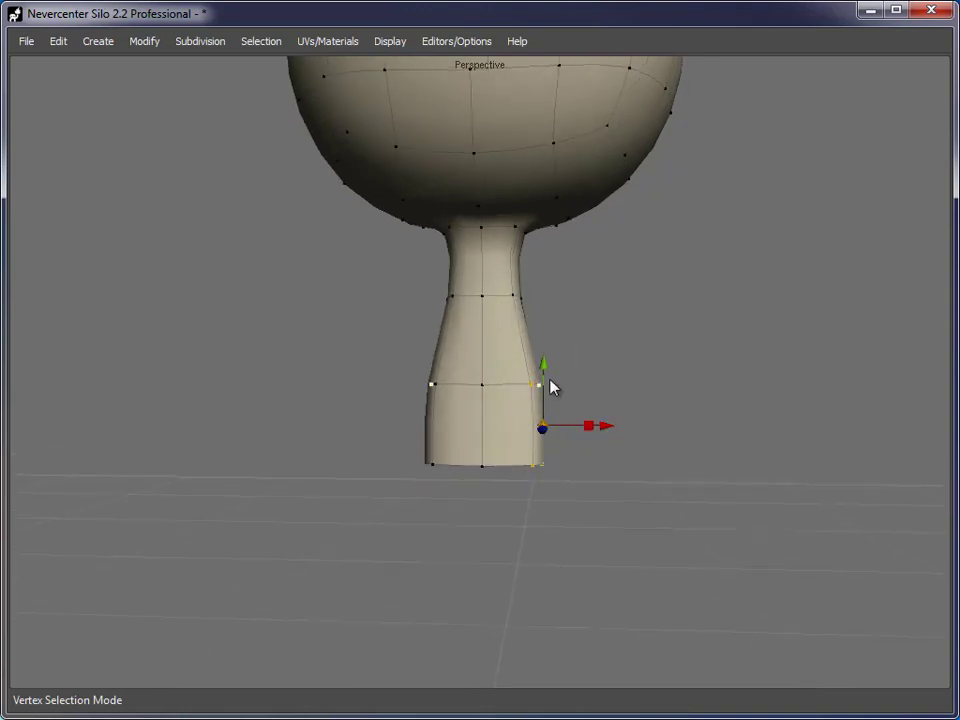
# Step: Raise the two lowest vertex rows closer to the neck, and extrude the open bottom edge loop far down into a long torso
pyautogui.moveTo(628, 366); pyautogui.dragTo(318, 541)
pyautogui.moveTo(482, 377)
pyautogui.mouseDown()
pyautogui.moveTo(490, 316)
pyautogui.moveTo(508, 435)
pyautogui.mouseUp()
pyautogui.moveTo(669, 471); pyautogui.dragTo(296, 360)
pyautogui.moveTo(486, 309); pyautogui.dragTo(490, 578)
pyautogui.press('s')
pyautogui.doubleClick(450, 358)
pyautogui.press('z')
# Step: Select the faces across the back of the torso below the shoulders and move them outward in depth
pyautogui.keyDown('alt'); pyautogui.moveTo(730, 431); pyautogui.dragTo(586, 420); pyautogui.keyUp('alt')
pyautogui.press('d')
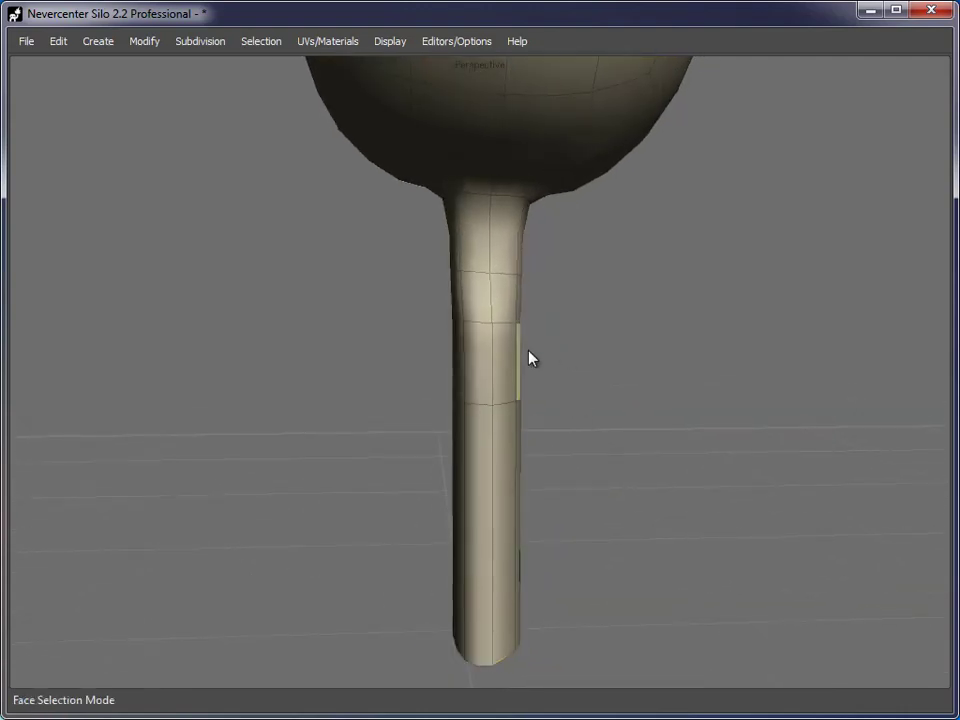
pyautogui.click(528, 356)
pyautogui.keyDown('alt'); pyautogui.moveTo(514, 369); pyautogui.dragTo(570, 377); pyautogui.keyUp('alt')
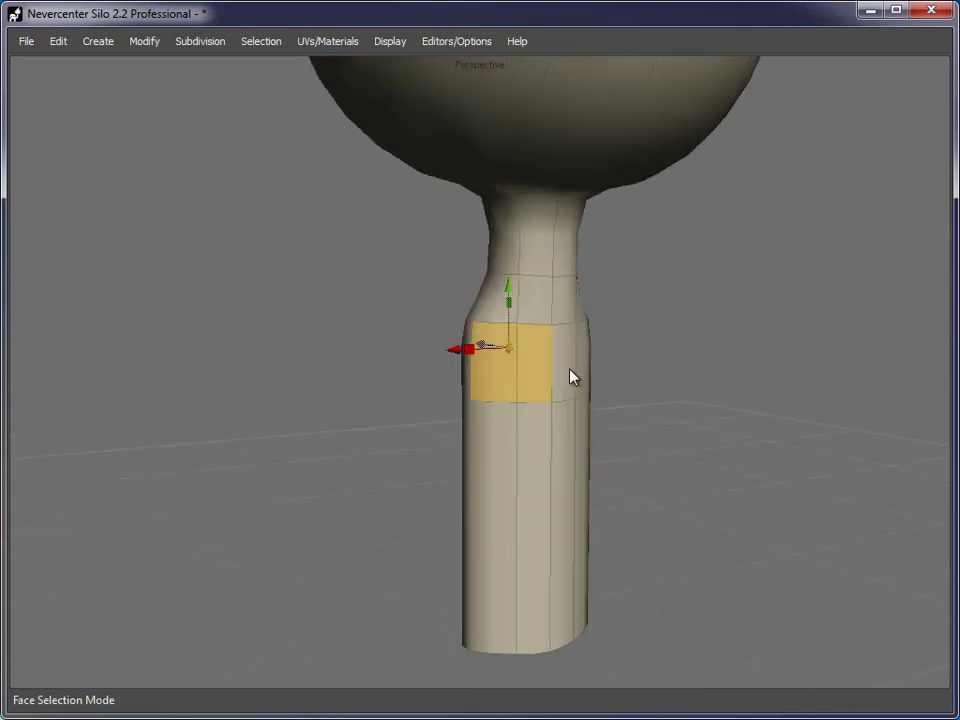
pyautogui.keyDown('shift'); pyautogui.click(578, 353); pyautogui.keyUp('shift')
pyautogui.keyDown('shift'); pyautogui.click(504, 464); pyautogui.keyUp('shift')
pyautogui.keyDown('shift'); pyautogui.click(567, 467); pyautogui.keyUp('shift')
pyautogui.keyDown('alt'); pyautogui.moveTo(584, 474); pyautogui.dragTo(613, 506); pyautogui.keyUp('alt')
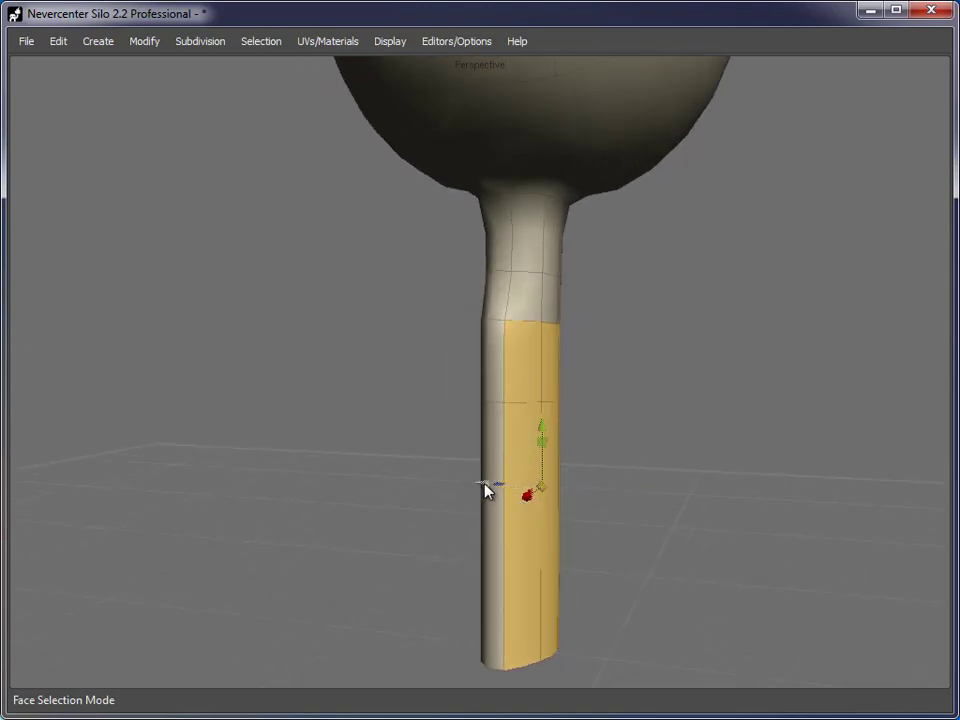
# Step: Select the matching faces across the front of the torso and move them outward to thicken the body
pyautogui.keyDown('alt'); pyautogui.moveTo(500, 490); pyautogui.dragTo(617, 278); pyautogui.keyUp('alt')
pyautogui.click(617, 278)
pyautogui.keyDown('shift'); pyautogui.click(556, 277); pyautogui.keyUp('shift')
pyautogui.keyDown('shift'); pyautogui.click(550, 358); pyautogui.keyUp('shift')
pyautogui.keyDown('shift'); pyautogui.click(609, 408); pyautogui.keyUp('shift')
pyautogui.keyDown('alt'); pyautogui.moveTo(609, 450); pyautogui.dragTo(530, 512); pyautogui.keyUp('alt')
pyautogui.moveTo(520, 403); pyautogui.dragTo(501, 400)
# Step: Select the vertical edges along the torso's side and shift them along the depth axis to even out their spacing
pyautogui.keyDown('alt'); pyautogui.moveTo(390, 451); pyautogui.dragTo(395, 320); pyautogui.keyUp('alt')
pyautogui.press('s')
pyautogui.click(456, 330)
pyautogui.moveTo(411, 484); pyautogui.dragTo(392, 486)
pyautogui.keyDown('alt'); pyautogui.moveTo(615, 409); pyautogui.dragTo(493, 141); pyautogui.keyUp('alt')
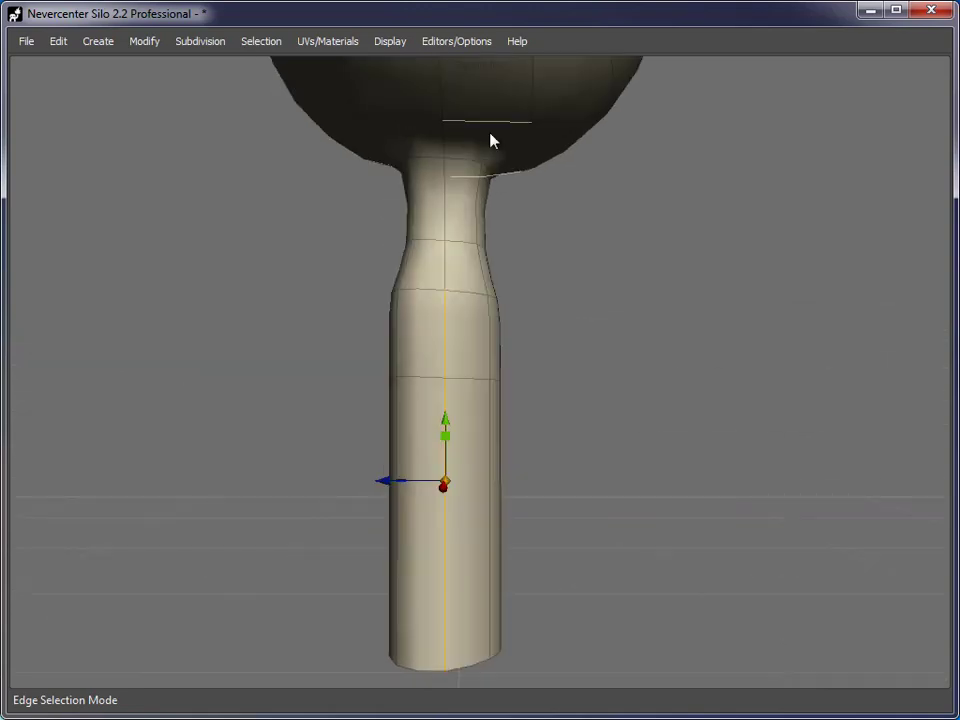
pyautogui.keyDown('alt'); pyautogui.moveTo(679, 426); pyautogui.dragTo(505, 395); pyautogui.keyUp('alt')
pyautogui.doubleClick(501, 395)
pyautogui.moveTo(452, 499); pyautogui.dragTo(413, 495)
pyautogui.keyDown('alt'); pyautogui.moveTo(310, 419); pyautogui.dragTo(605, 416); pyautogui.keyUp('alt')
pyautogui.keyDown('alt'); pyautogui.moveTo(605, 416); pyautogui.dragTo(505, 385, button='right'); pyautogui.keyUp('alt')
pyautogui.keyDown('alt'); pyautogui.moveTo(505, 385); pyautogui.dragTo(535, 328, button='middle'); pyautogui.keyUp('alt')
pyautogui.keyDown('alt'); pyautogui.moveTo(535, 328); pyautogui.dragTo(400, 345); pyautogui.keyUp('alt')
pyautogui.click(503, 335)
pyautogui.keyDown('alt'); pyautogui.moveTo(400, 345); pyautogui.dragTo(470, 361, button='right'); pyautogui.keyUp('alt')
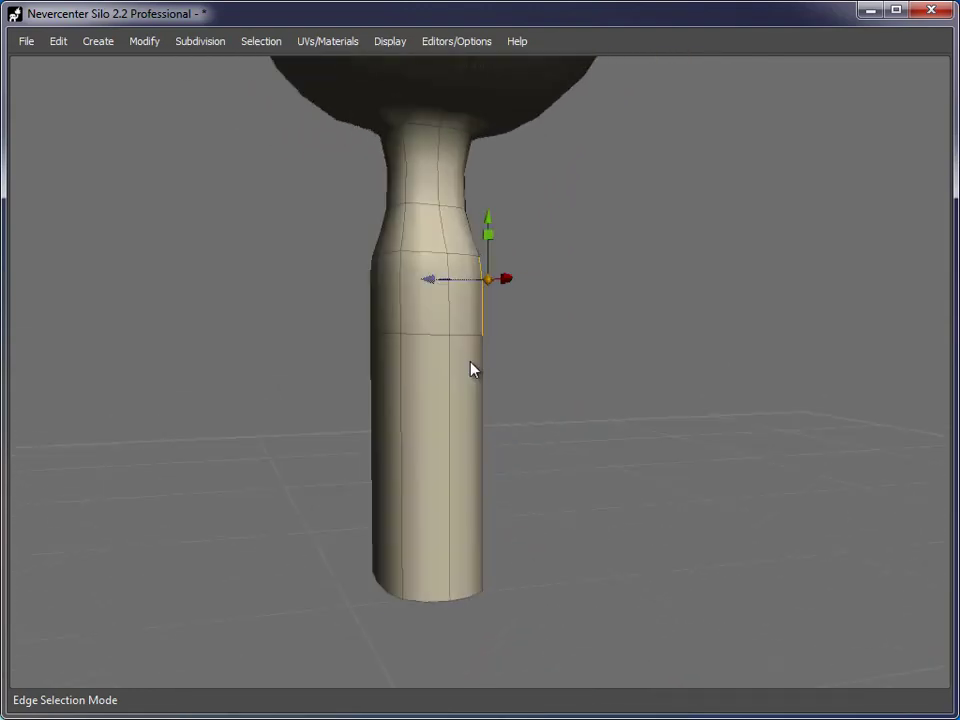
pyautogui.keyDown('alt'); pyautogui.moveTo(470, 359); pyautogui.dragTo(522, 394, button='middle'); pyautogui.keyUp('alt')
pyautogui.keyDown('alt'); pyautogui.moveTo(522, 402); pyautogui.dragTo(450, 317, button='right'); pyautogui.keyUp('alt')
pyautogui.keyDown('alt'); pyautogui.moveTo(450, 317); pyautogui.dragTo(521, 317); pyautogui.keyUp('alt')
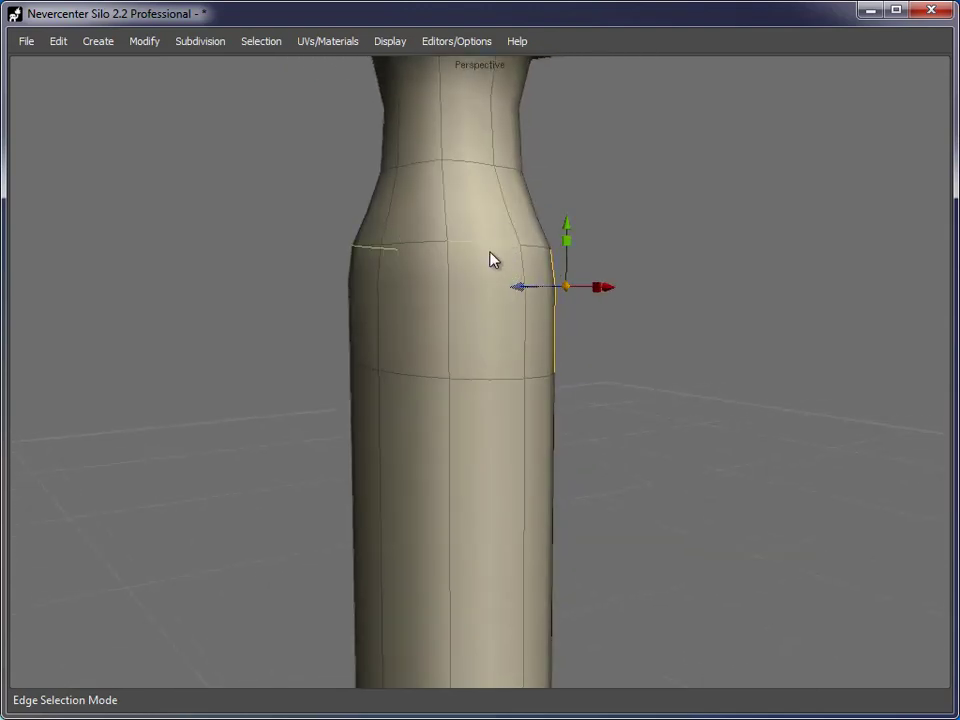
pyautogui.click(470, 292)
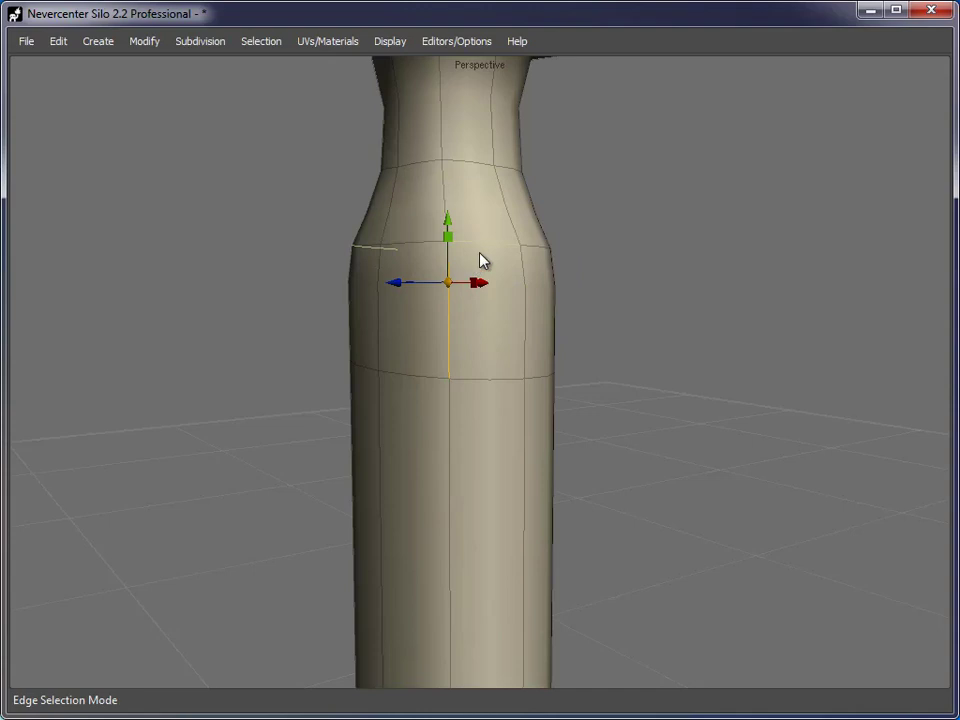
pyautogui.keyDown('shift'); pyautogui.click(484, 252); pyautogui.keyUp('shift')
pyautogui.keyDown('shift'); pyautogui.click(531, 253); pyautogui.keyUp('shift')
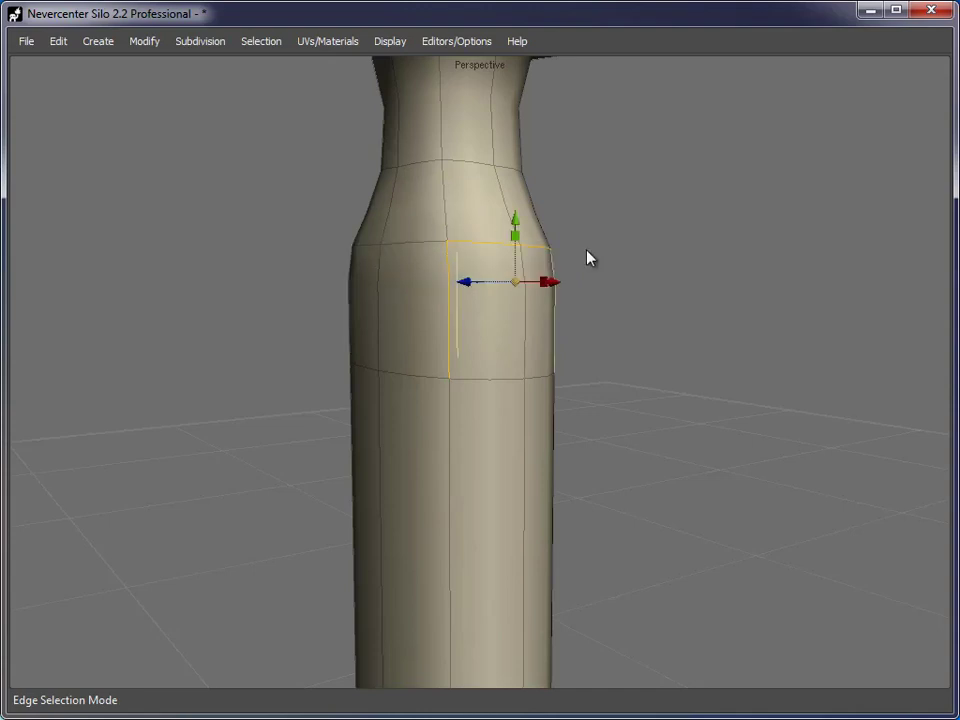
pyautogui.keyDown('alt'); pyautogui.moveTo(587, 257); pyautogui.dragTo(558, 345); pyautogui.keyUp('alt')
pyautogui.keyDown('shift'); pyautogui.click(582, 336); pyautogui.keyUp('shift')
pyautogui.keyDown('shift'); pyautogui.click(556, 380); pyautogui.keyUp('shift')
pyautogui.keyDown('shift'); pyautogui.click(498, 382); pyautogui.keyUp('shift')
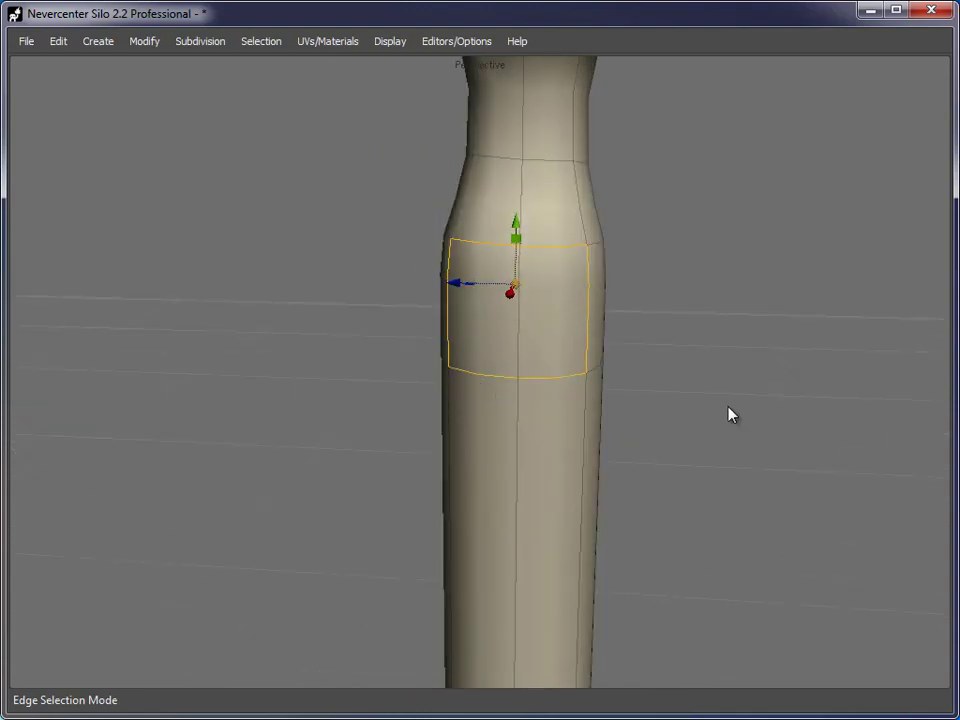
pyautogui.keyDown('alt'); pyautogui.moveTo(727, 407); pyautogui.dragTo(768, 355); pyautogui.keyUp('alt')
pyautogui.click(771, 362)
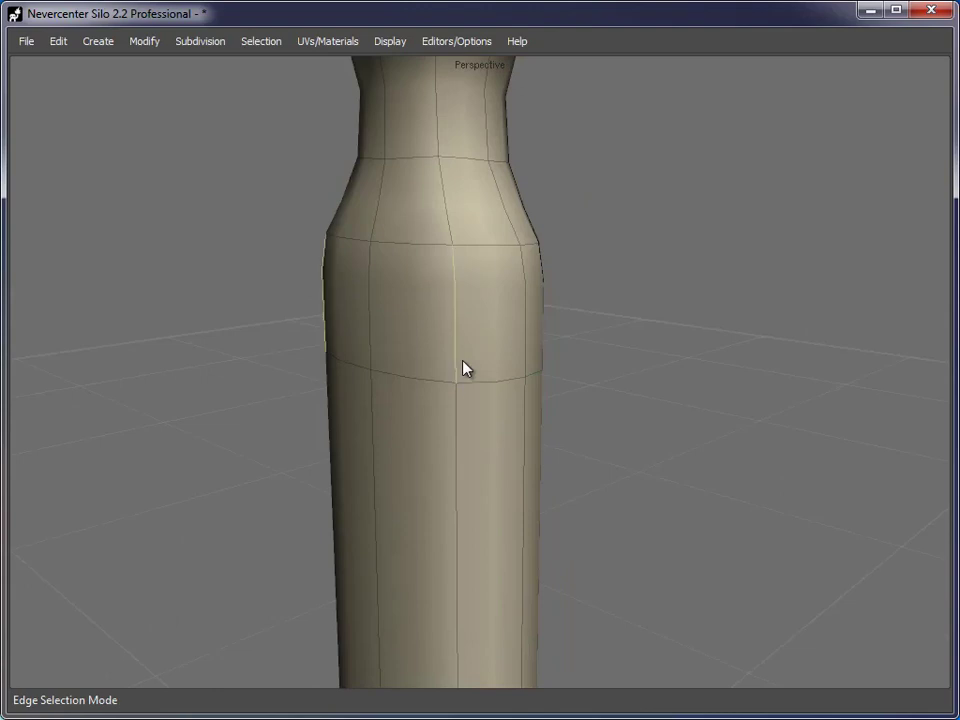
# Step: Split the band of faces below the shoulders with a new edge loop and slide it to about mid-height
pyautogui.hotkey('shift', 'x')
pyautogui.doubleClick(471, 300)
pyautogui.hotkey('shift', 's')
pyautogui.moveTo(471, 299); pyautogui.dragTo(443, 313)
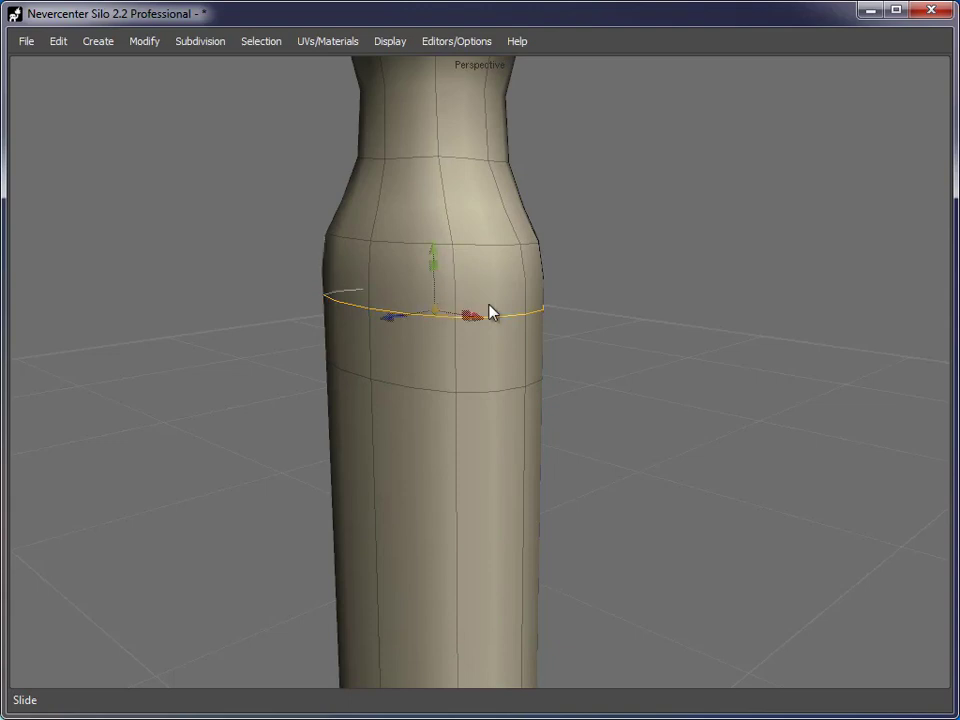
# Step: Select the four side faces just below the shoulder and extrude them outward twice to form mirrored arms
pyautogui.press('d')
pyautogui.keyDown('alt'); pyautogui.moveTo(718, 376); pyautogui.dragTo(590, 362); pyautogui.keyUp('alt')
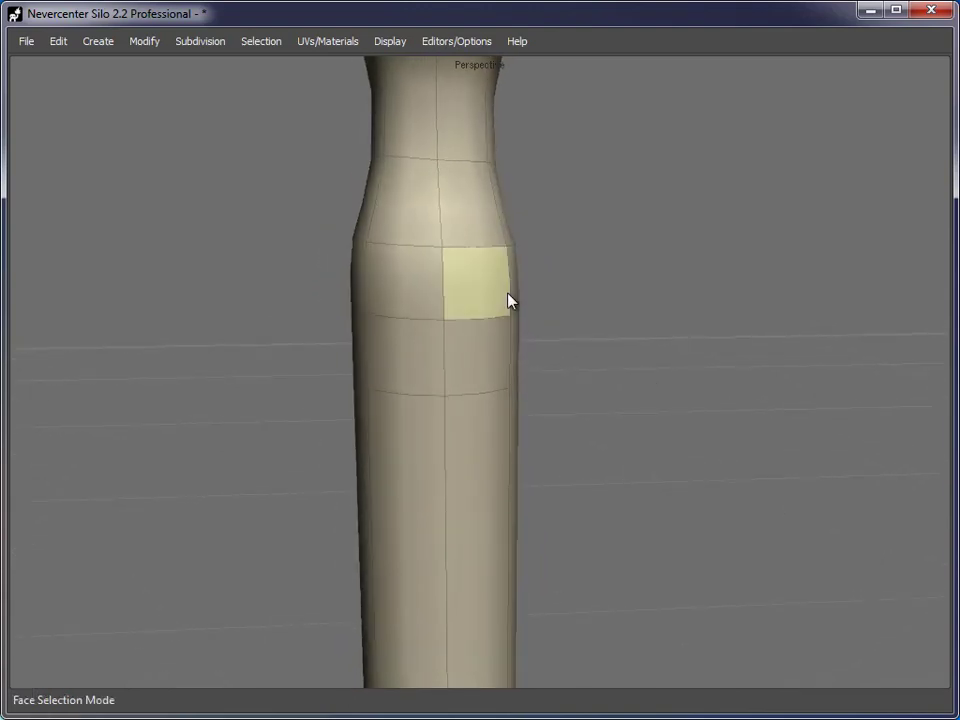
pyautogui.moveTo(394, 306)
pyautogui.mouseDown()
pyautogui.moveTo(499, 296)
pyautogui.moveTo(418, 368)
pyautogui.mouseUp()
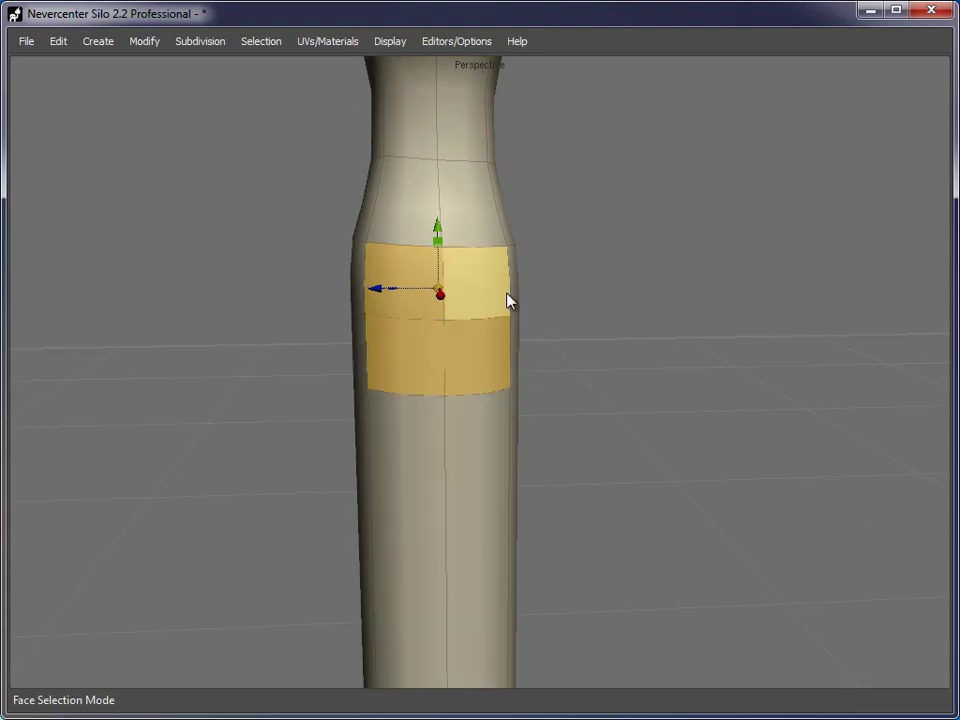
pyautogui.keyDown('alt'); pyautogui.moveTo(420, 321); pyautogui.dragTo(857, 395); pyautogui.keyUp('alt')
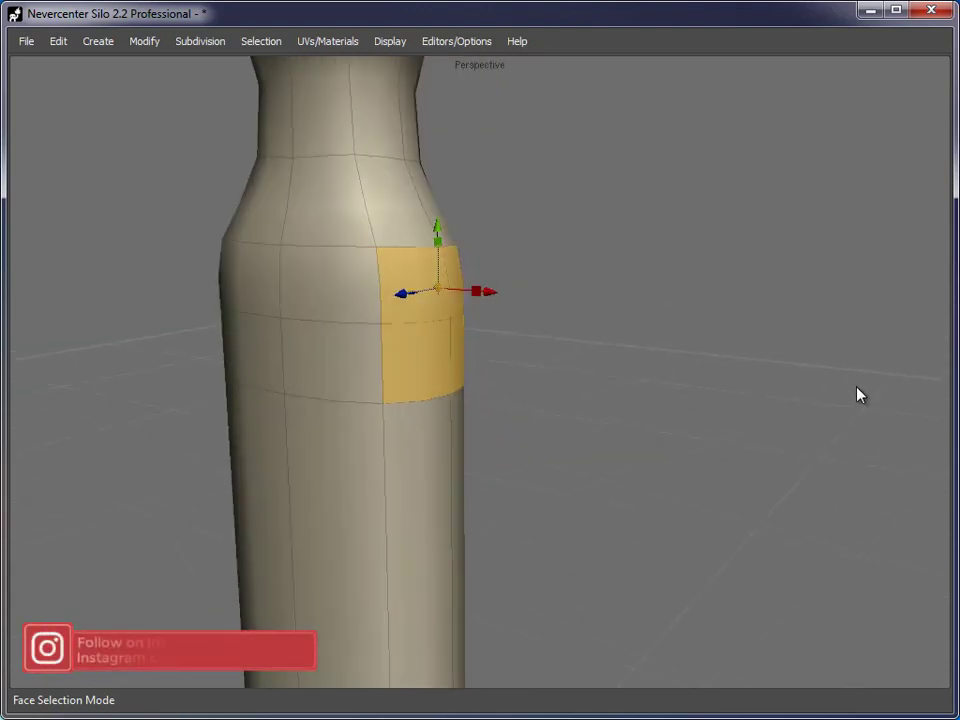
pyautogui.press('z')
pyautogui.keyDown('alt'); pyautogui.moveTo(711, 392); pyautogui.dragTo(634, 390, button='right'); pyautogui.keyUp('alt')
pyautogui.press('w')
pyautogui.moveTo(518, 340); pyautogui.dragTo(495, 345)
pyautogui.press('z')
pyautogui.press('w')
pyautogui.keyDown('alt'); pyautogui.moveTo(495, 345); pyautogui.dragTo(573, 324, button='right'); pyautogui.keyUp('alt')
pyautogui.keyDown('alt'); pyautogui.moveTo(617, 277); pyautogui.dragTo(613, 236); pyautogui.keyUp('alt')
# Step: Select the ring of faces around the arm's base and smooth it
pyautogui.keyDown('shift'); pyautogui.click(583, 215); pyautogui.keyUp('shift')
pyautogui.rightClick(583, 220)
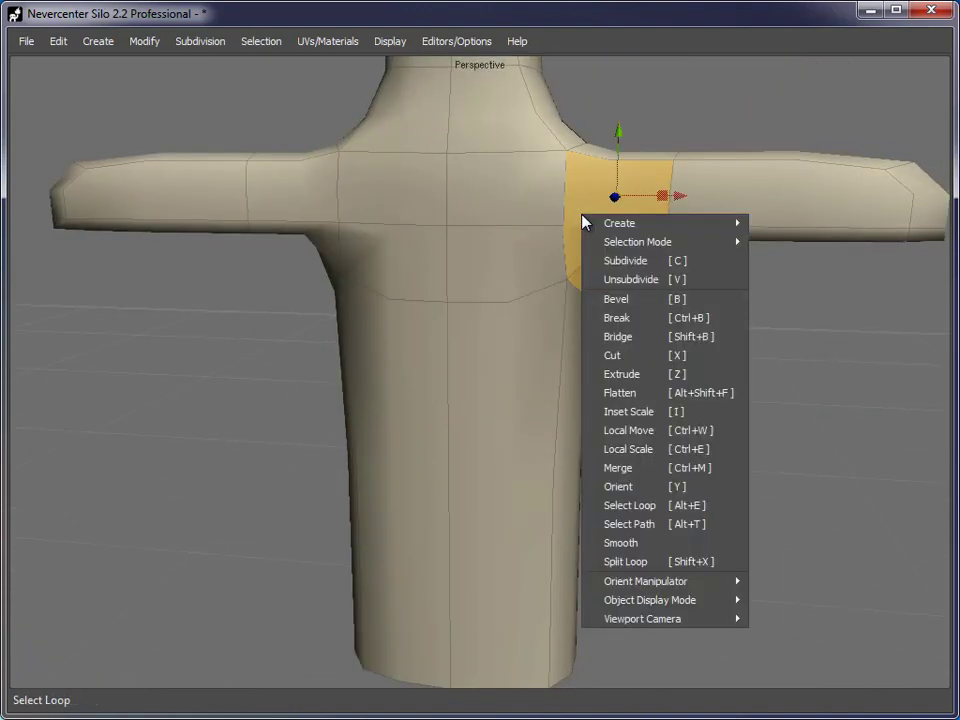
pyautogui.keyDown('alt'); pyautogui.moveTo(821, 336); pyautogui.dragTo(557, 330); pyautogui.keyUp('alt')
pyautogui.keyDown('shift'); pyautogui.click(699, 167); pyautogui.keyUp('shift')
pyautogui.keyDown('alt'); pyautogui.moveTo(699, 167); pyautogui.dragTo(609, 197); pyautogui.keyUp('alt')
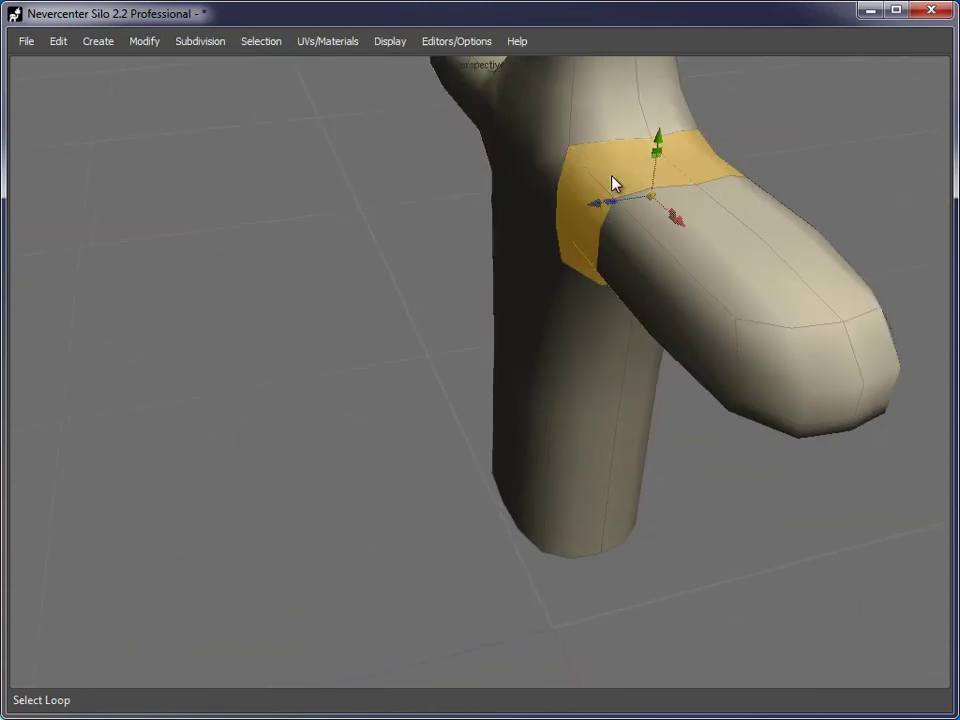
pyautogui.rightClick(613, 183)
pyautogui.click(677, 506)
# Step: Select the four faces capping the end of the arm and delete them
pyautogui.keyDown('alt'); pyautogui.moveTo(598, 426); pyautogui.dragTo(590, 350); pyautogui.keyUp('alt')
pyautogui.click(541, 301)
pyautogui.keyDown('shift'); pyautogui.click(614, 312); pyautogui.keyUp('shift')
pyautogui.keyDown('shift'); pyautogui.click(610, 328); pyautogui.keyUp('shift')
pyautogui.keyDown('shift'); pyautogui.click(555, 340); pyautogui.keyUp('shift')
pyautogui.press('Delete')
# Step: Select an edge loop around the open arm and smooth it
pyautogui.press('s')
pyautogui.doubleClick(521, 242)
pyautogui.rightClick(495, 238)
pyautogui.click(550, 422)
# Step: Select the lengthwise edges along the arm's middle and move them slightly upward
pyautogui.keyDown('alt'); pyautogui.moveTo(385, 372); pyautogui.dragTo(525, 315); pyautogui.keyUp('alt')
pyautogui.keyDown('alt'); pyautogui.moveTo(525, 315); pyautogui.dragTo(653, 305, button='middle'); pyautogui.keyUp('alt')
pyautogui.click(653, 304)
pyautogui.keyDown('alt'); pyautogui.moveTo(775, 392); pyautogui.dragTo(536, 396); pyautogui.keyUp('alt')
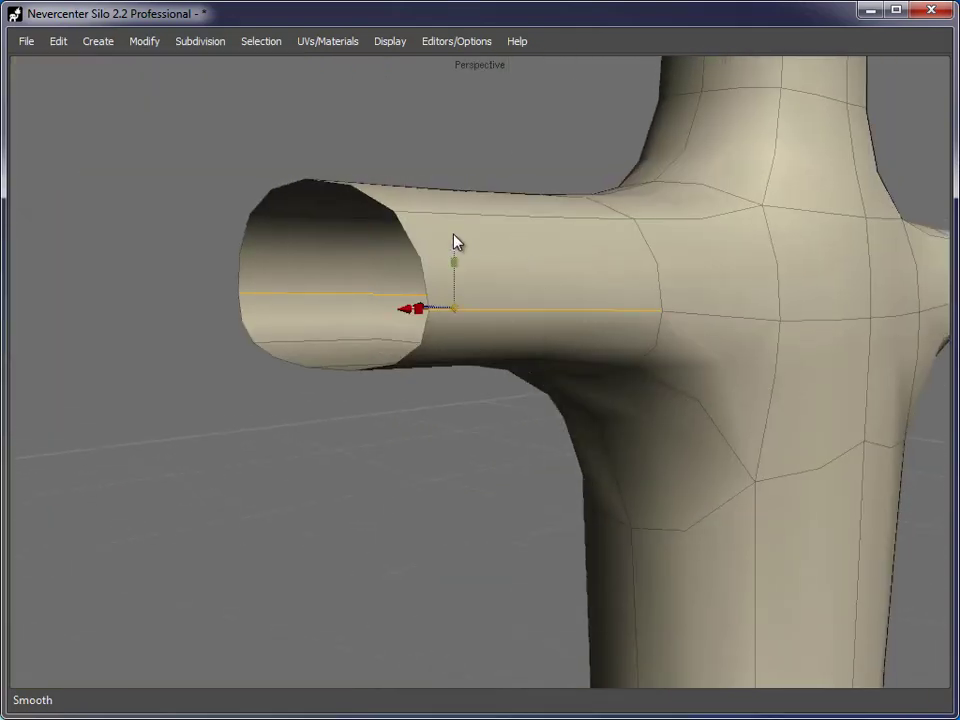
pyautogui.keyDown('alt'); pyautogui.moveTo(458, 298); pyautogui.dragTo(421, 303); pyautogui.keyUp('alt')
pyautogui.moveTo(457, 246); pyautogui.dragTo(458, 218)
pyautogui.keyDown('alt'); pyautogui.moveTo(439, 371); pyautogui.dragTo(558, 370); pyautogui.keyUp('alt')
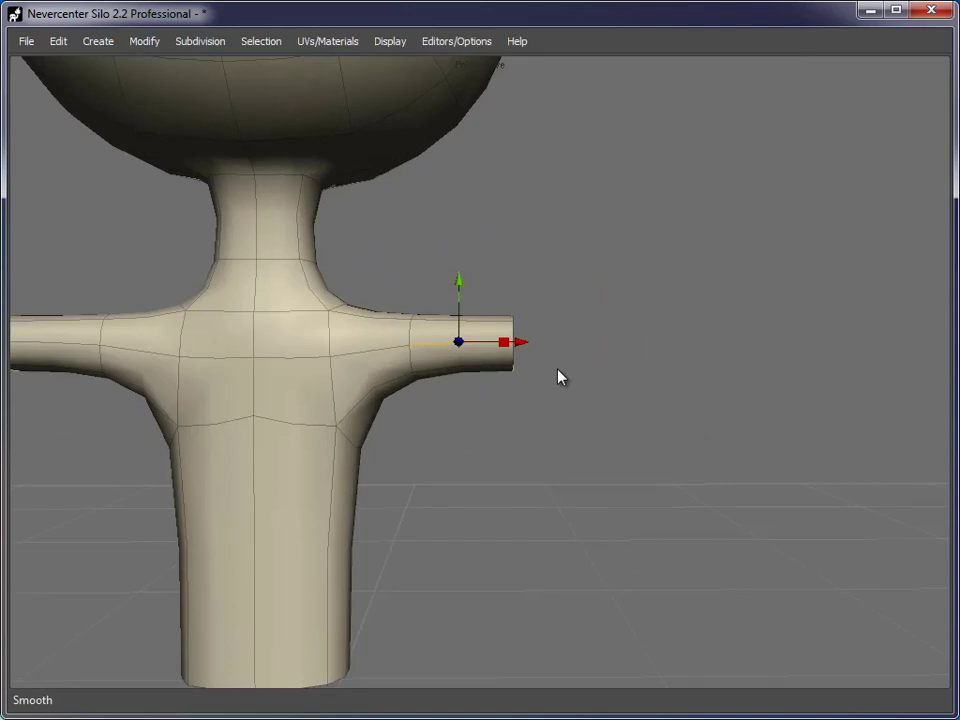
pyautogui.keyDown('alt'); pyautogui.moveTo(615, 287); pyautogui.dragTo(337, 323); pyautogui.keyUp('alt')
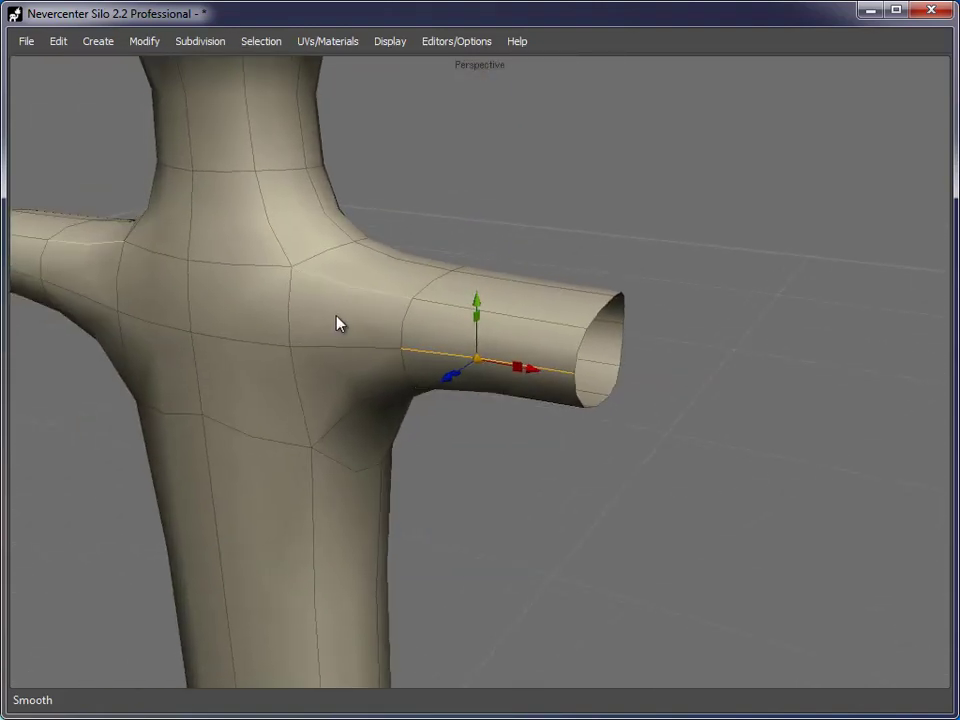
# Step: Select the edge loop around the arm's open end and scale it in depth and height into a rounder opening
pyautogui.doubleClick(401, 321)
pyautogui.press('r')
pyautogui.keyDown('alt'); pyautogui.moveTo(520, 376); pyautogui.dragTo(407, 336); pyautogui.keyUp('alt')
pyautogui.doubleClick(445, 390)
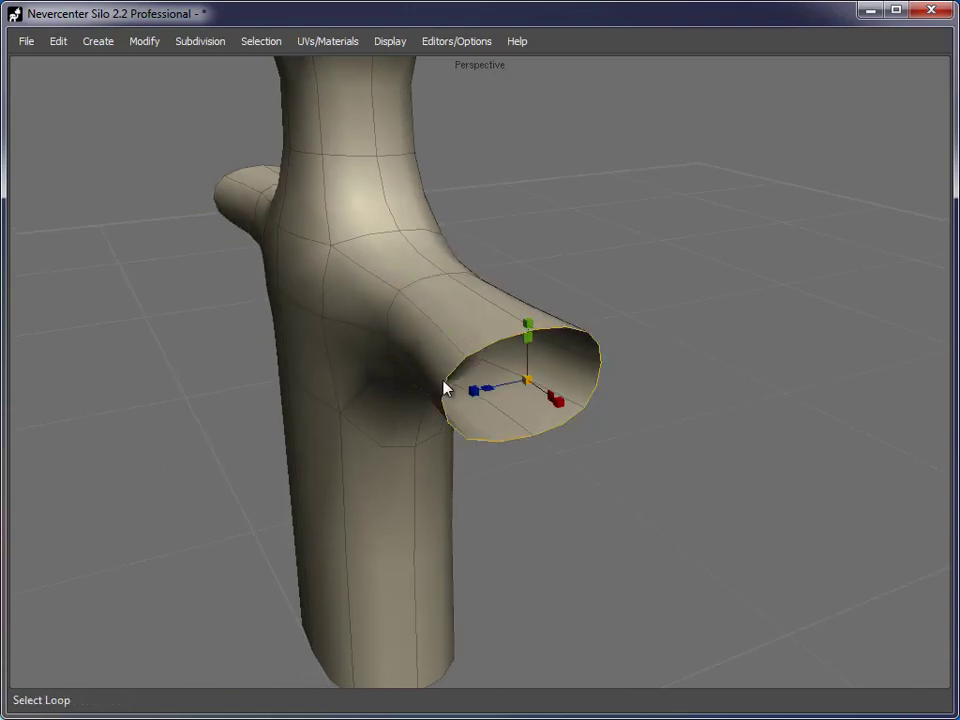
pyautogui.keyDown('alt'); pyautogui.moveTo(445, 390); pyautogui.dragTo(549, 476); pyautogui.keyUp('alt')
pyautogui.moveTo(467, 380); pyautogui.dragTo(590, 385)
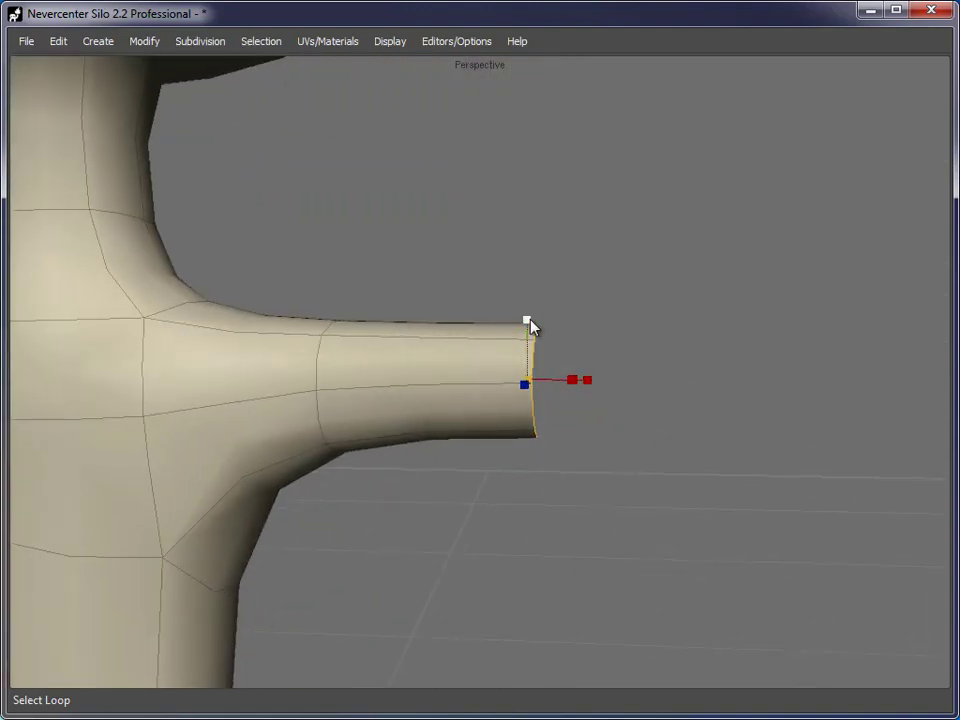
pyautogui.moveTo(531, 326); pyautogui.dragTo(535, 449)
pyautogui.click(590, 459)
pyautogui.press('f')
pyautogui.click(664, 488)
# Step: Move the torso's open bottom edge loop up, and extrude it straight down to add another torso section
pyautogui.keyDown('alt'); pyautogui.moveTo(714, 511); pyautogui.dragTo(256, 450); pyautogui.keyUp('alt')
pyautogui.keyDown('alt'); pyautogui.moveTo(256, 450); pyautogui.dragTo(400, 455, button='middle'); pyautogui.keyUp('alt')
pyautogui.keyDown('alt'); pyautogui.moveTo(400, 455); pyautogui.dragTo(495, 450, button='right'); pyautogui.keyUp('alt')
pyautogui.click(440, 387)
pyautogui.press('s')
pyautogui.click(765, 598)
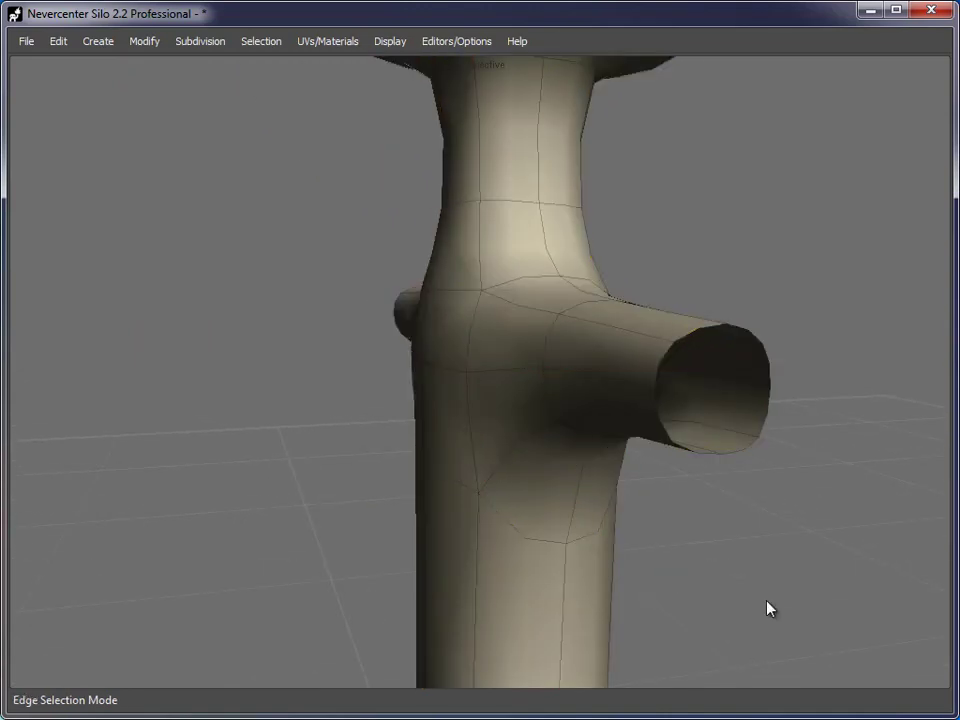
pyautogui.keyDown('alt'); pyautogui.moveTo(767, 600); pyautogui.dragTo(584, 568, button='right'); pyautogui.keyUp('alt')
pyautogui.keyDown('alt'); pyautogui.moveTo(586, 576); pyautogui.dragTo(521, 504); pyautogui.keyUp('alt')
pyautogui.keyDown('alt'); pyautogui.moveTo(521, 504); pyautogui.dragTo(564, 493, button='right'); pyautogui.keyUp('alt')
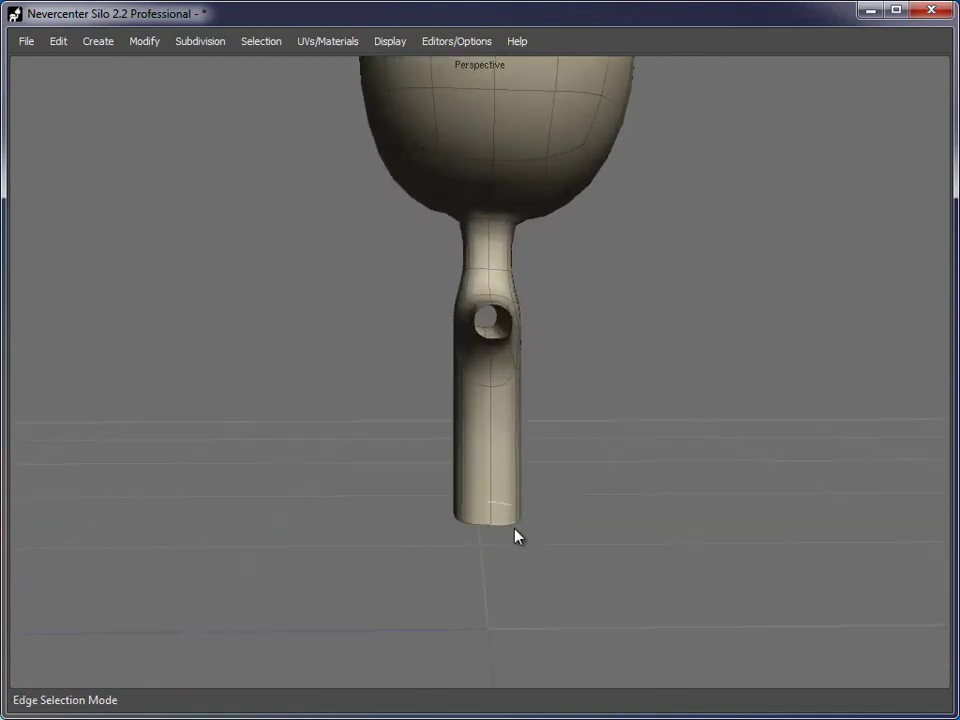
pyautogui.doubleClick(476, 518)
pyautogui.moveTo(486, 461); pyautogui.dragTo(486, 401)
pyautogui.keyDown('alt'); pyautogui.moveTo(328, 463); pyautogui.dragTo(487, 464); pyautogui.keyUp('alt')
pyautogui.press('z')
pyautogui.moveTo(489, 397); pyautogui.dragTo(497, 495)
# Step: Select the edge loop around the torso's lower section and scale it narrower in width
pyautogui.keyDown('alt'); pyautogui.moveTo(535, 455); pyautogui.dragTo(604, 415); pyautogui.keyUp('alt')
pyautogui.keyDown('alt'); pyautogui.moveTo(604, 415); pyautogui.dragTo(554, 451, button='middle'); pyautogui.keyUp('alt')
pyautogui.keyDown('alt'); pyautogui.moveTo(554, 451); pyautogui.dragTo(595, 460, button='right'); pyautogui.keyUp('alt')
pyautogui.keyDown('alt'); pyautogui.moveTo(594, 545); pyautogui.dragTo(593, 479, button='middle'); pyautogui.keyUp('alt')
pyautogui.keyDown('alt'); pyautogui.moveTo(593, 480); pyautogui.dragTo(605, 482, button='right'); pyautogui.keyUp('alt')
pyautogui.doubleClick(461, 482)
pyautogui.press('r')
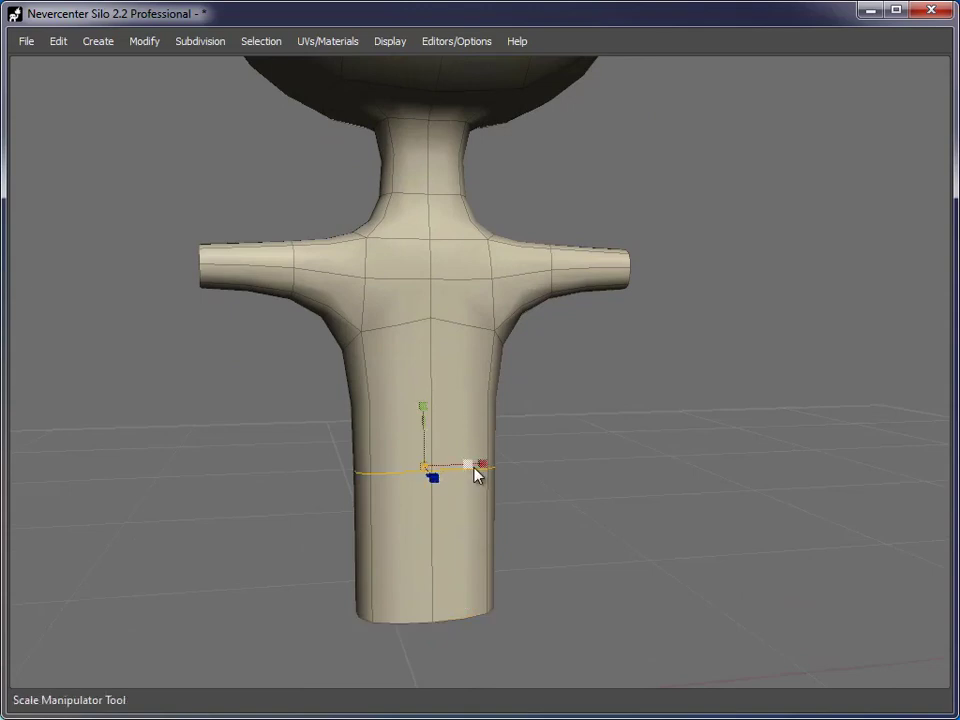
pyautogui.moveTo(482, 472); pyautogui.dragTo(475, 473)
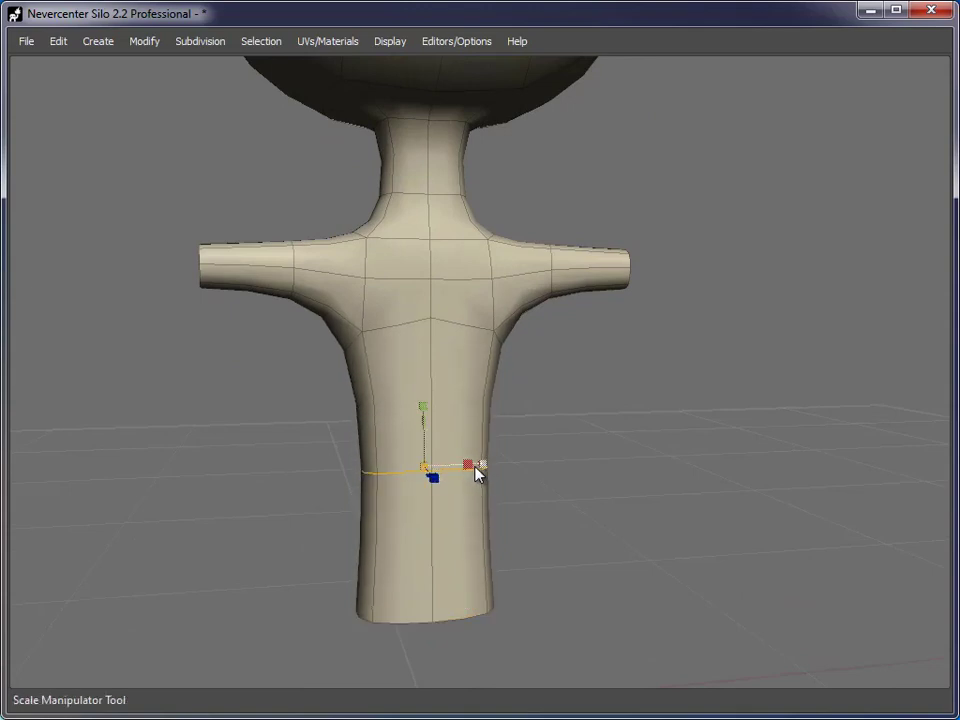
# Step: Select the edge loop around the arm's open end, extrude it, and pull it outward to lengthen the arm
pyautogui.keyDown('alt'); pyautogui.moveTo(582, 390); pyautogui.dragTo(531, 456, button='middle'); pyautogui.keyUp('alt')
pyautogui.keyDown('alt'); pyautogui.moveTo(531, 456); pyautogui.dragTo(517, 462); pyautogui.keyUp('alt')
pyautogui.keyDown('alt'); pyautogui.moveTo(517, 462); pyautogui.dragTo(444, 483, button='middle'); pyautogui.keyUp('alt')
pyautogui.keyDown('alt'); pyautogui.moveTo(444, 483); pyautogui.dragTo(525, 362, button='right'); pyautogui.keyUp('alt')
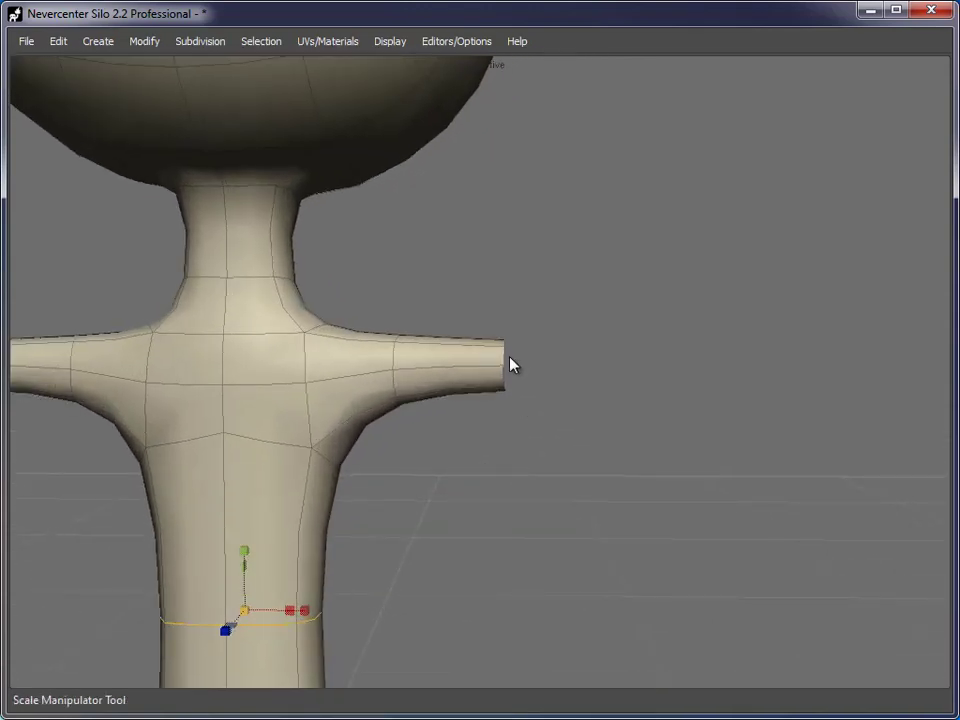
pyautogui.doubleClick(510, 364)
pyautogui.press('x')
pyautogui.press('w')
pyautogui.keyDown('alt'); pyautogui.moveTo(531, 390); pyautogui.dragTo(575, 462); pyautogui.keyUp('alt')
pyautogui.moveTo(564, 372); pyautogui.dragTo(707, 410)
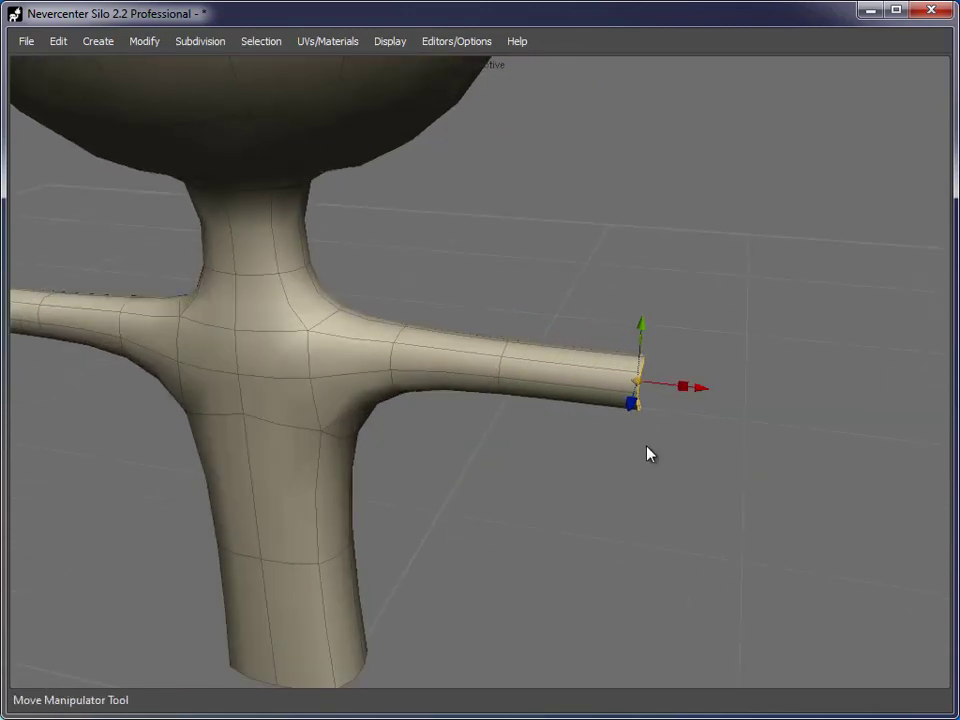
# Step: Try bridging a pair of upper and lower edges across the arm's open end, and undo the bridge
pyautogui.keyDown('alt'); pyautogui.moveTo(696, 521); pyautogui.dragTo(487, 490); pyautogui.keyUp('alt')
pyautogui.keyDown('alt'); pyautogui.moveTo(486, 484); pyautogui.dragTo(612, 495, button='right'); pyautogui.keyUp('alt')
pyautogui.keyDown('alt'); pyautogui.moveTo(612, 495); pyautogui.dragTo(540, 467); pyautogui.keyUp('alt')
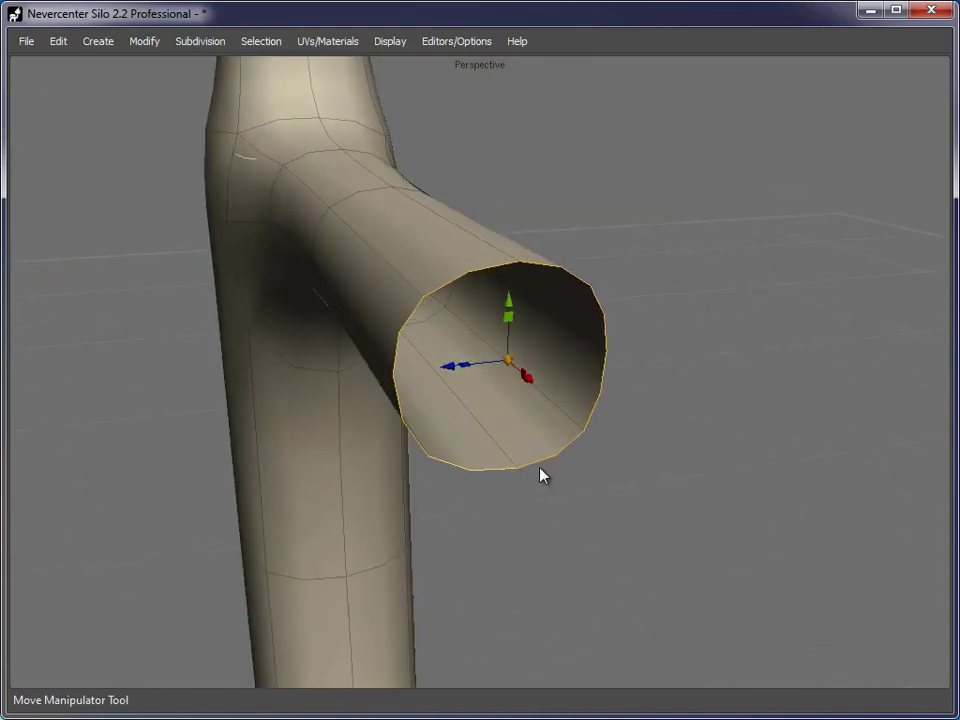
pyautogui.click(448, 298)
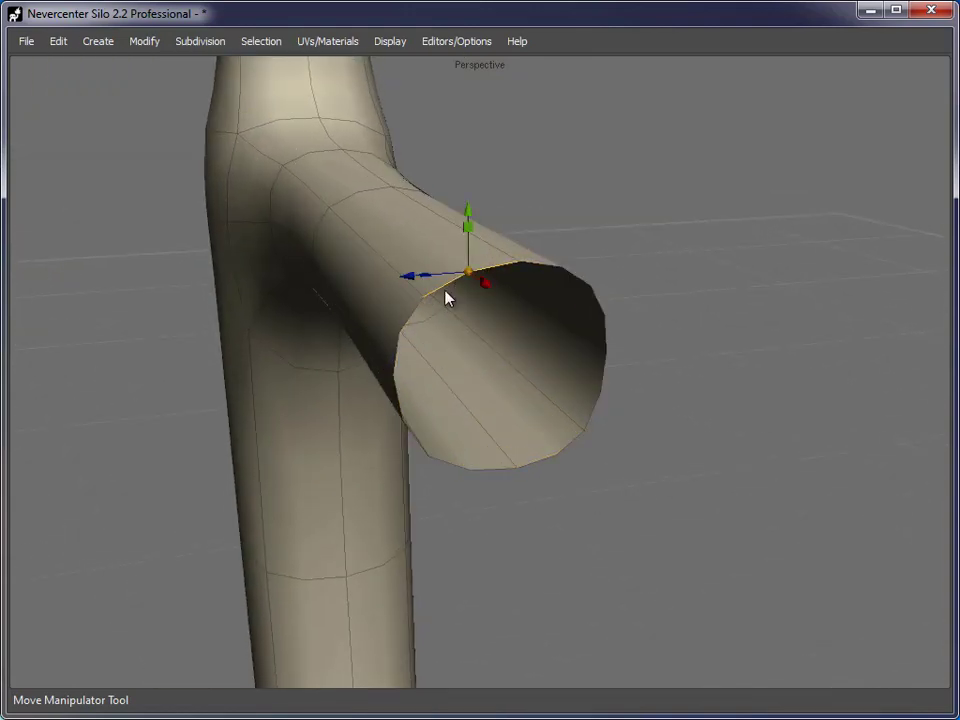
pyautogui.click(396, 340)
pyautogui.keyDown('alt'); pyautogui.moveTo(558, 488); pyautogui.dragTo(576, 294); pyautogui.keyUp('alt')
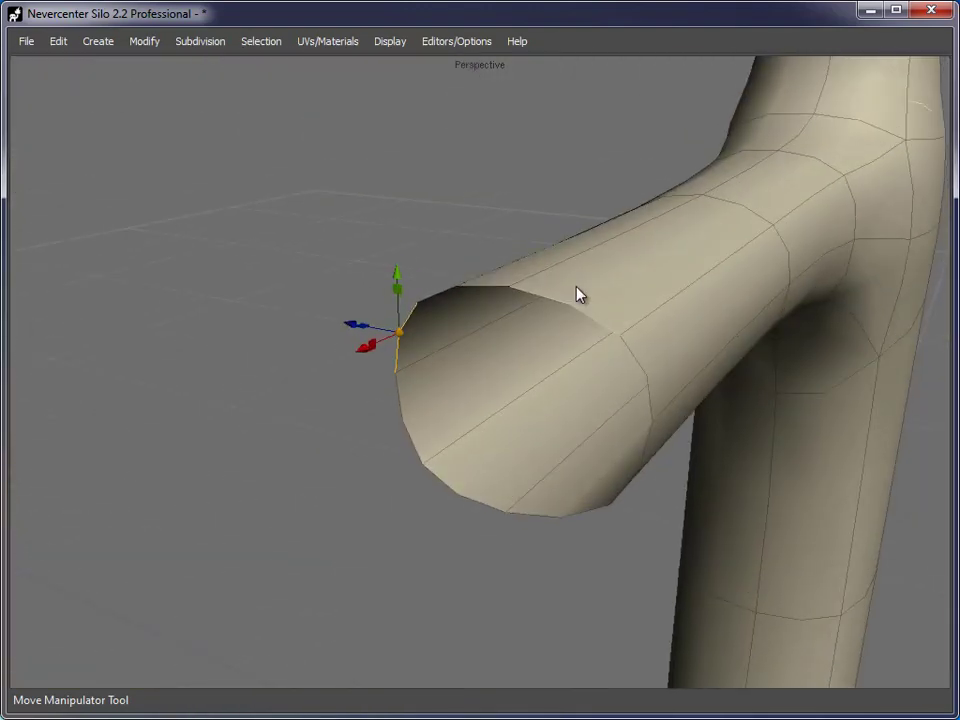
pyautogui.click(576, 295)
pyautogui.keyDown('shift'); pyautogui.click(558, 515); pyautogui.keyUp('shift')
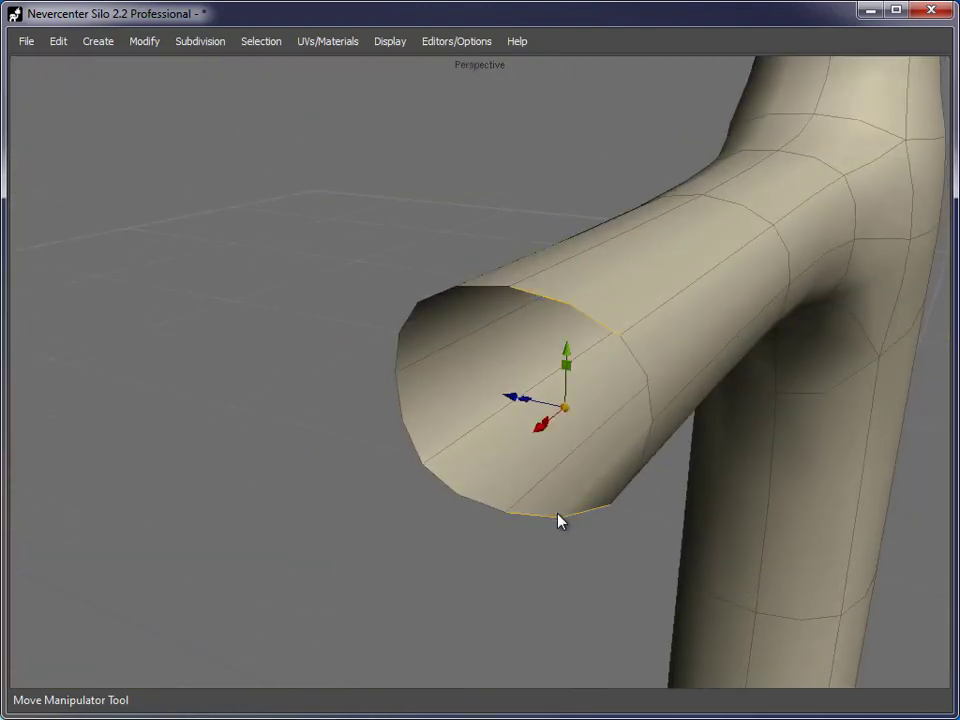
pyautogui.hotkey('alt', 'b')
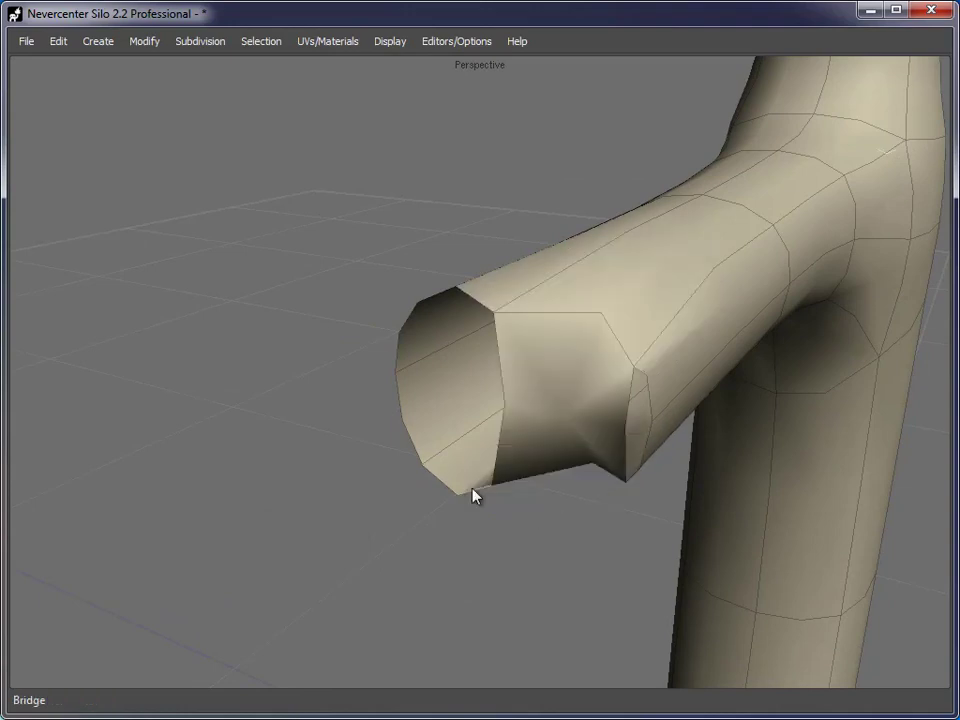
pyautogui.click(472, 490)
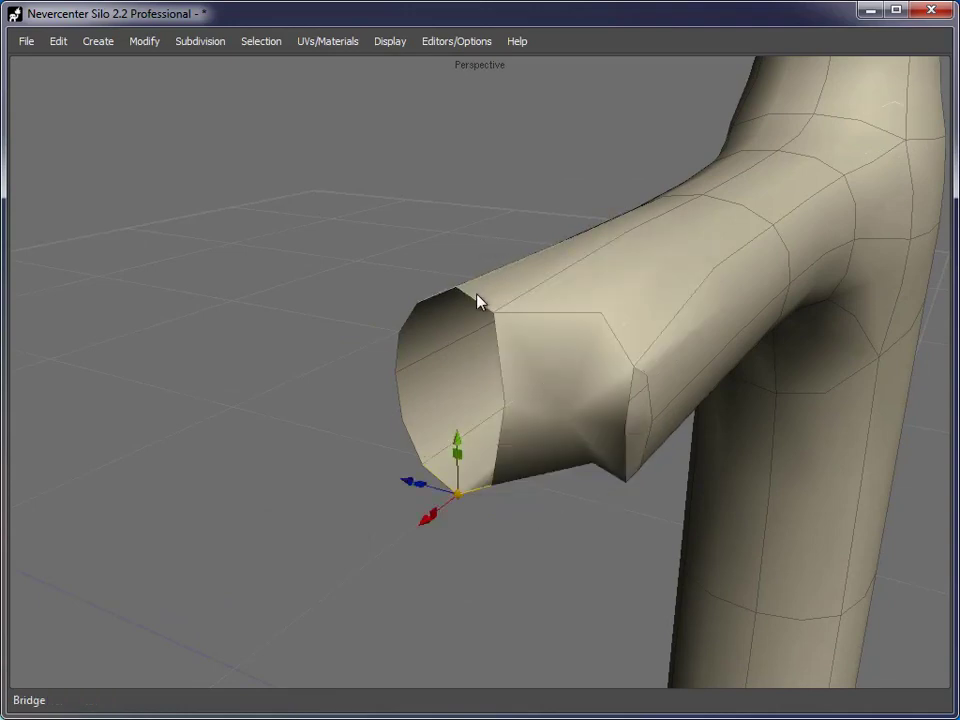
pyautogui.hotkey('ctrl', 'z')
# Step: Select a side edge and the nearby lower edge of the arm's opening and bridge them
pyautogui.keyDown('alt'); pyautogui.moveTo(521, 504); pyautogui.dragTo(609, 538); pyautogui.keyUp('alt')
pyautogui.click(618, 495)
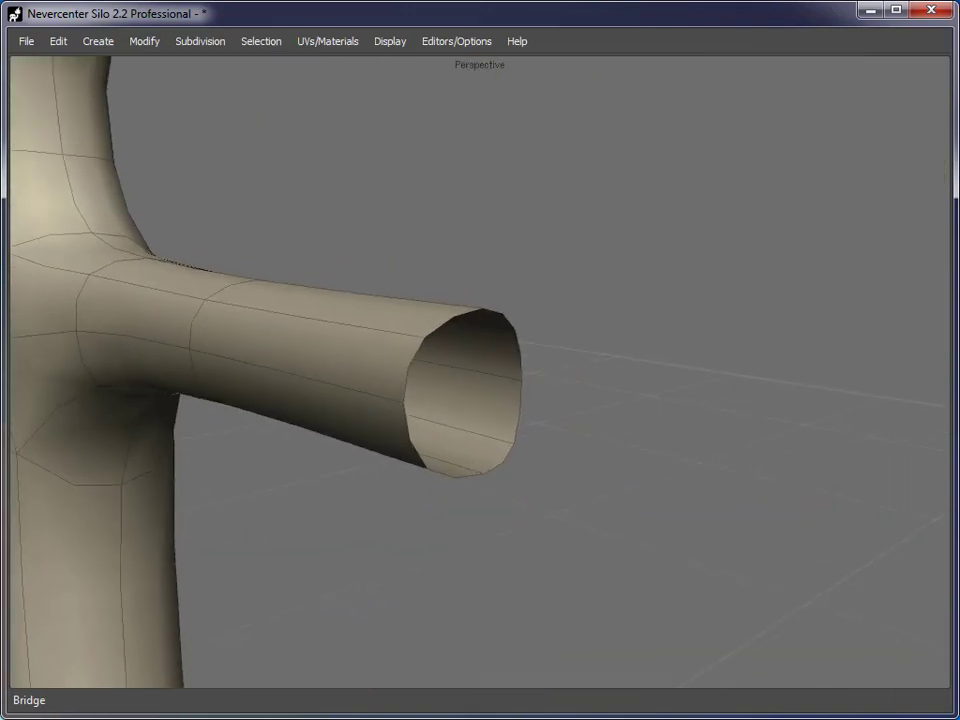
pyautogui.keyDown('alt'); pyautogui.moveTo(560, 428); pyautogui.dragTo(514, 422); pyautogui.keyUp('alt')
pyautogui.moveTo(394, 403)
pyautogui.keyDown('alt'); pyautogui.mouseDown()
pyautogui.moveTo(428, 347)
pyautogui.moveTo(420, 467)
pyautogui.moveTo(409, 433)
pyautogui.moveTo(426, 448)
pyautogui.moveTo(395, 381)
pyautogui.mouseUp(); pyautogui.keyUp('alt')
pyautogui.click(393, 381)
pyautogui.doubleClick(433, 497)
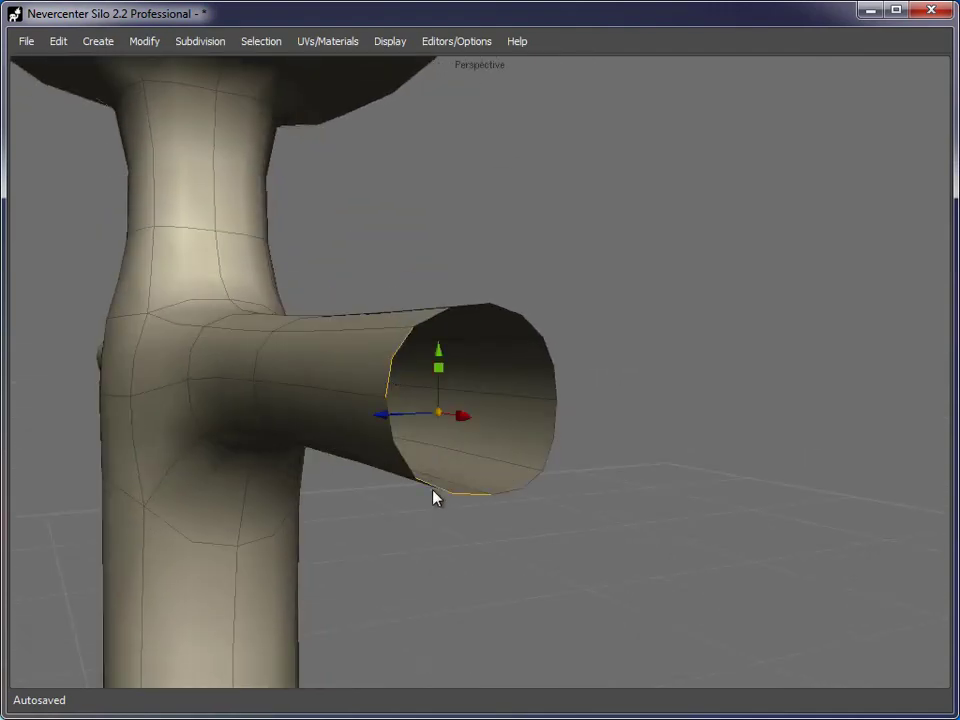
pyautogui.hotkey('shift', 'b')
# Step: Bridge an upper and a lower edge across the middle of the arm's opening, and fill the remaining gap with a polygon
pyautogui.keyDown('alt'); pyautogui.moveTo(780, 384); pyautogui.dragTo(620, 379); pyautogui.keyUp('alt')
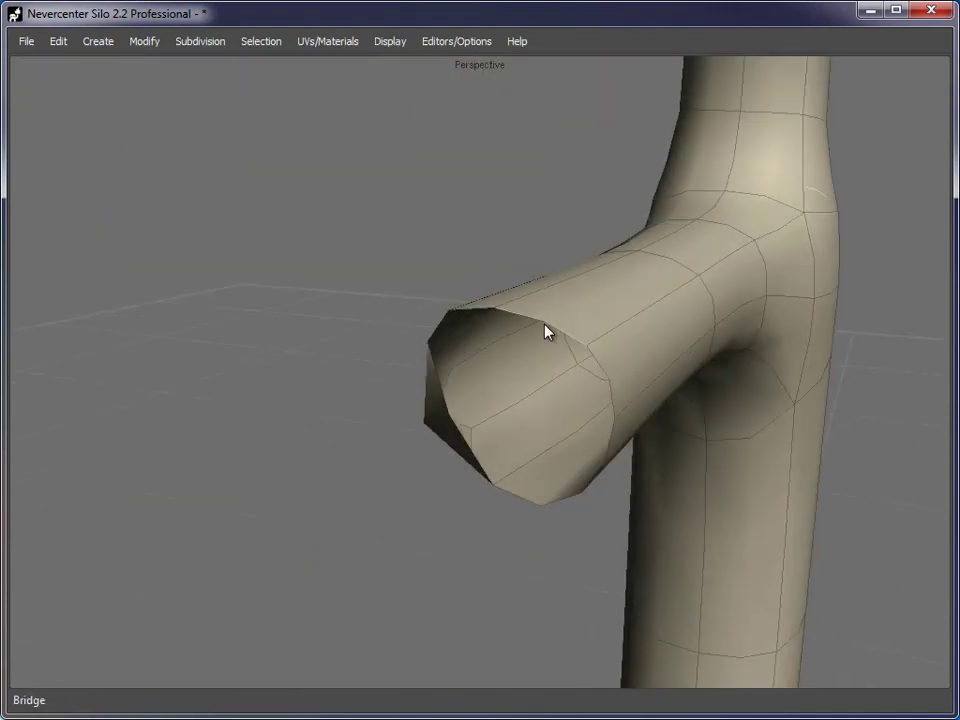
pyautogui.click(465, 316)
pyautogui.doubleClick(525, 499)
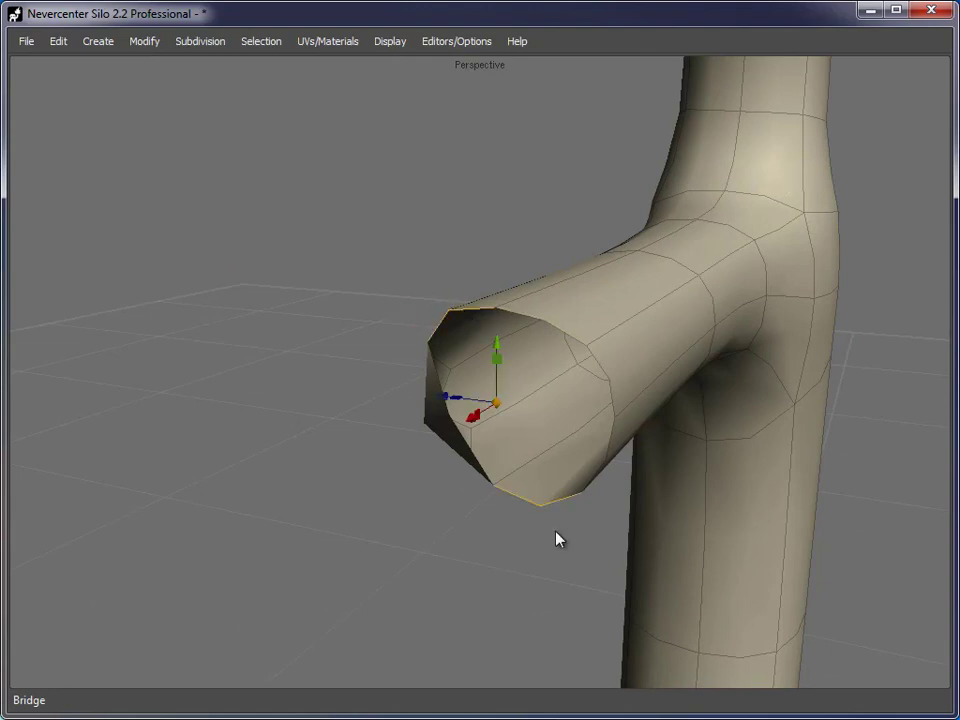
pyautogui.hotkey('shift', 'b')
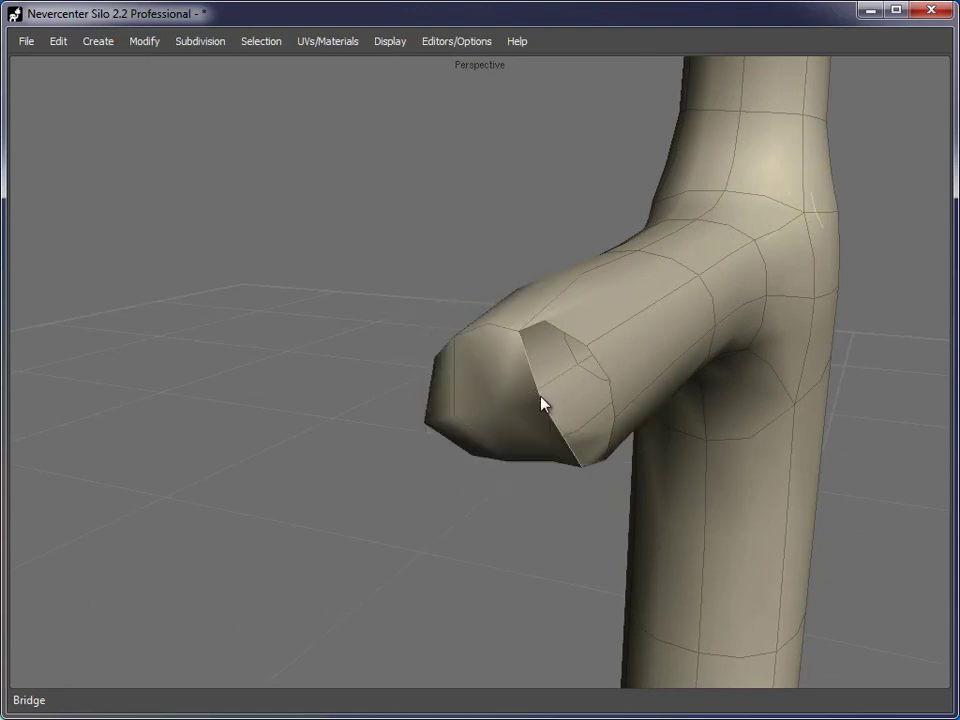
pyautogui.press('p')
# Step: Select the three faces capping the arm's end, extrude them, and pull them outward to form a hand block
pyautogui.press('d')
pyautogui.click(578, 380)
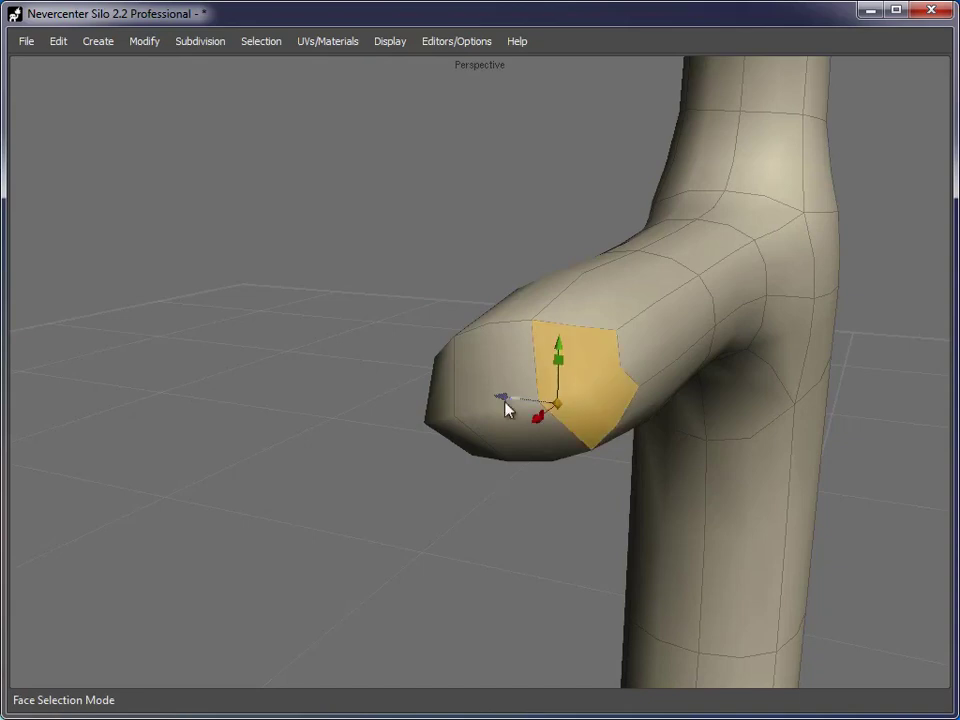
pyautogui.keyDown('shift'); pyautogui.click(504, 401); pyautogui.keyUp('shift')
pyautogui.keyDown('shift'); pyautogui.click(446, 392); pyautogui.keyUp('shift')
pyautogui.moveTo(433, 462); pyautogui.dragTo(613, 485, button='middle')
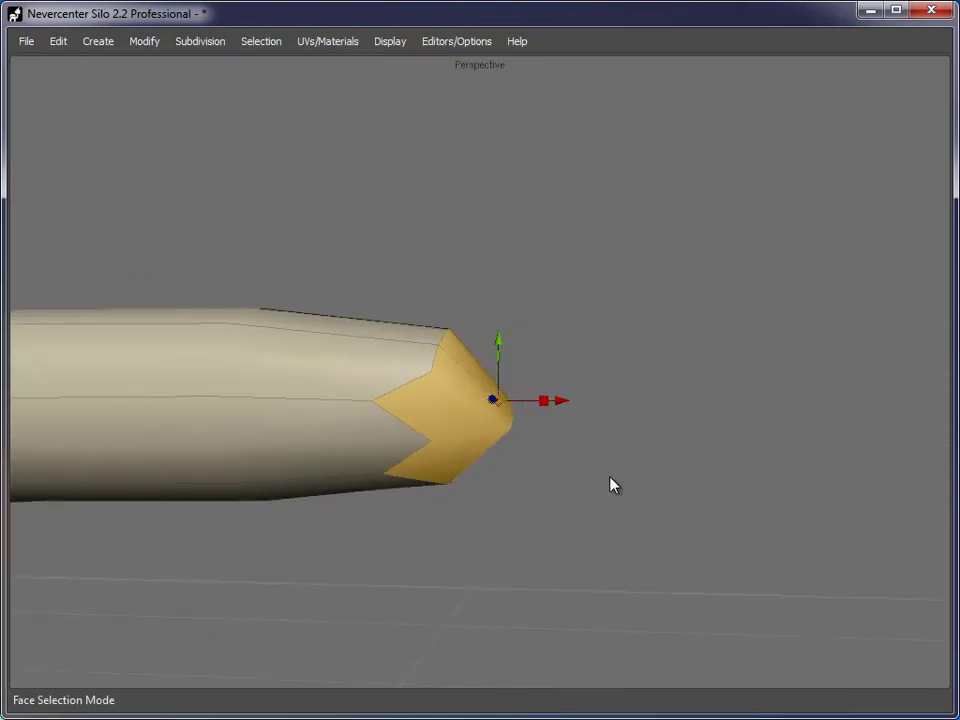
pyautogui.press('x')
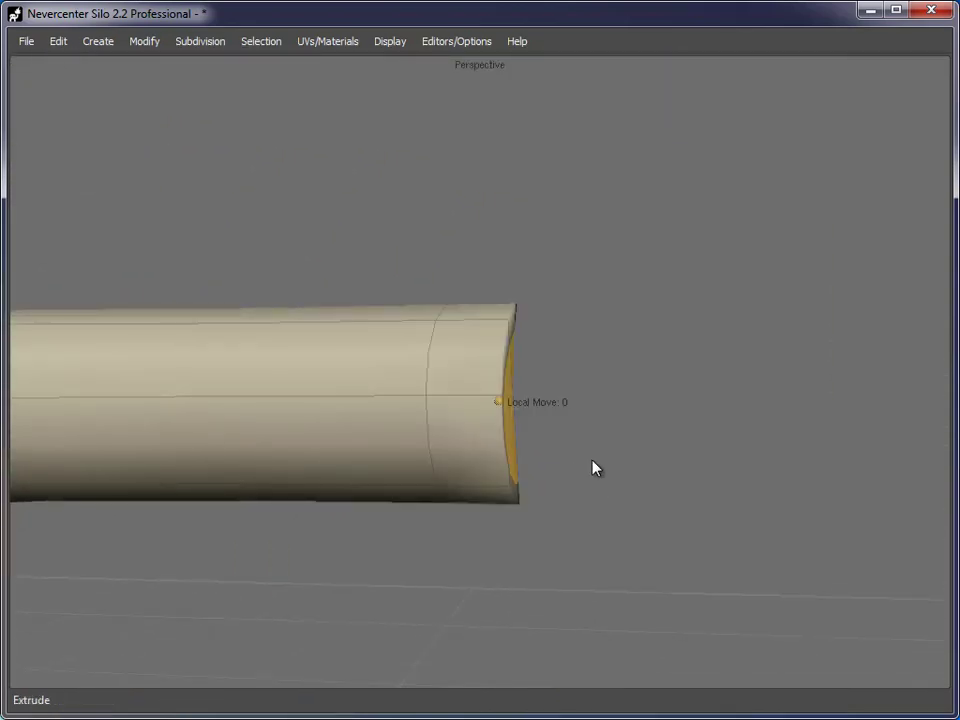
pyautogui.press('w')
pyautogui.moveTo(605, 400); pyautogui.dragTo(636, 407)
# Step: Box-select the vertices at the hand's end and rotate them slightly
pyautogui.moveTo(636, 407); pyautogui.dragTo(525, 261, button='middle')
pyautogui.moveTo(657, 457); pyautogui.dragTo(703, 452, button='middle')
pyautogui.press('a')
pyautogui.moveTo(572, 408); pyautogui.dragTo(787, 494, button='middle')
pyautogui.moveTo(741, 630); pyautogui.dragTo(430, 262)
pyautogui.moveTo(447, 242); pyautogui.dragTo(561, 354, button='middle')
pyautogui.press('e')
pyautogui.moveTo(540, 350); pyautogui.dragTo(562, 355)
# Step: Select individual edges around the hand block and move them vertically to even out its shape
pyautogui.moveTo(562, 355); pyautogui.dragTo(651, 437, button='middle')
pyautogui.press('s')
pyautogui.click(637, 392)
pyautogui.press('w')
pyautogui.click(640, 458)
pyautogui.moveTo(642, 463); pyautogui.dragTo(628, 311, button='middle')
pyautogui.click(621, 274)
pyautogui.moveTo(630, 228); pyautogui.dragTo(612, 284)
pyautogui.click(604, 480)
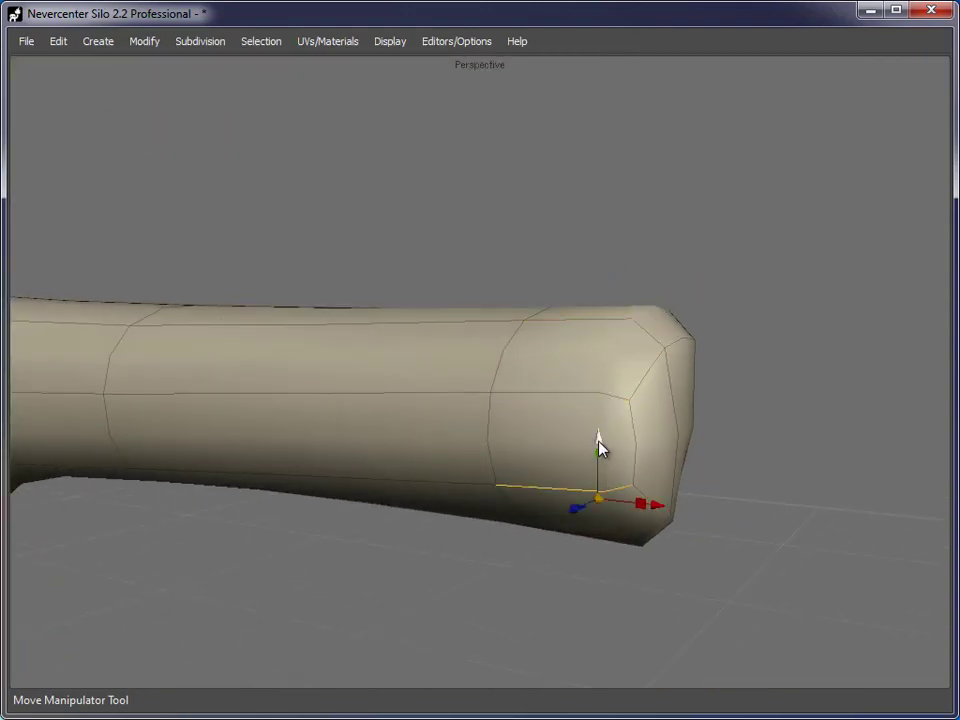
# Step: Select the hand's end faces, extrude them separately, and pull them outward to form three fingers
pyautogui.moveTo(774, 555); pyautogui.dragTo(521, 452, button='middle')
pyautogui.press('3')
pyautogui.click(476, 412)
pyautogui.keyDown('shift'); pyautogui.click(544, 348); pyautogui.keyUp('shift')
pyautogui.press('x')
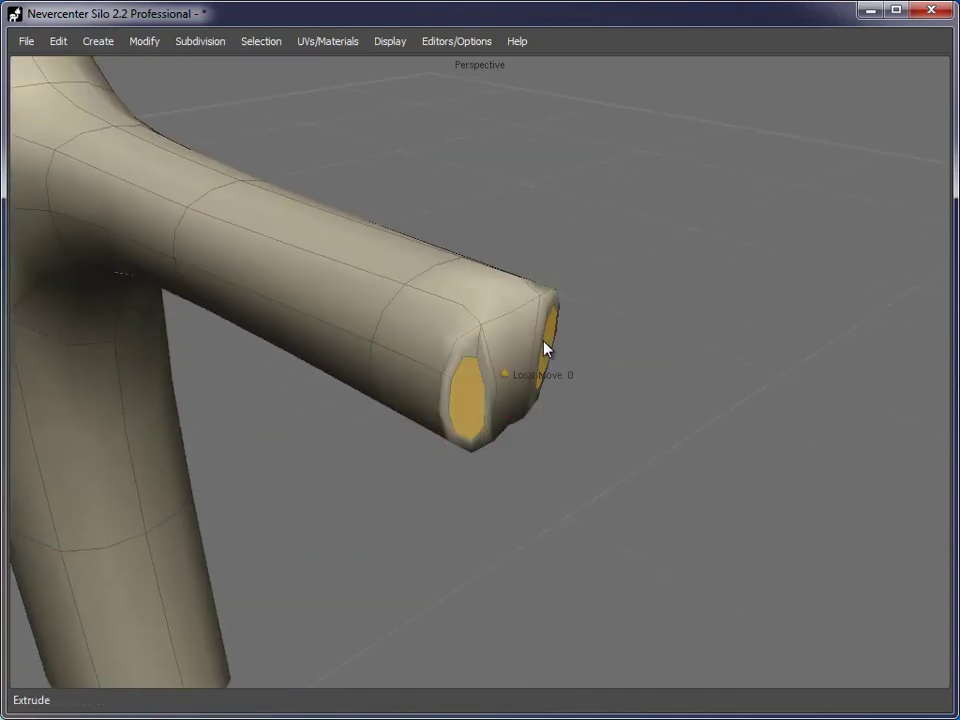
pyautogui.keyDown('shift'); pyautogui.click(467, 410); pyautogui.keyUp('shift')
pyautogui.keyDown('shift'); pyautogui.click(548, 358); pyautogui.keyUp('shift')
pyautogui.press('w')
pyautogui.moveTo(560, 460); pyautogui.dragTo(568, 407, button='middle')
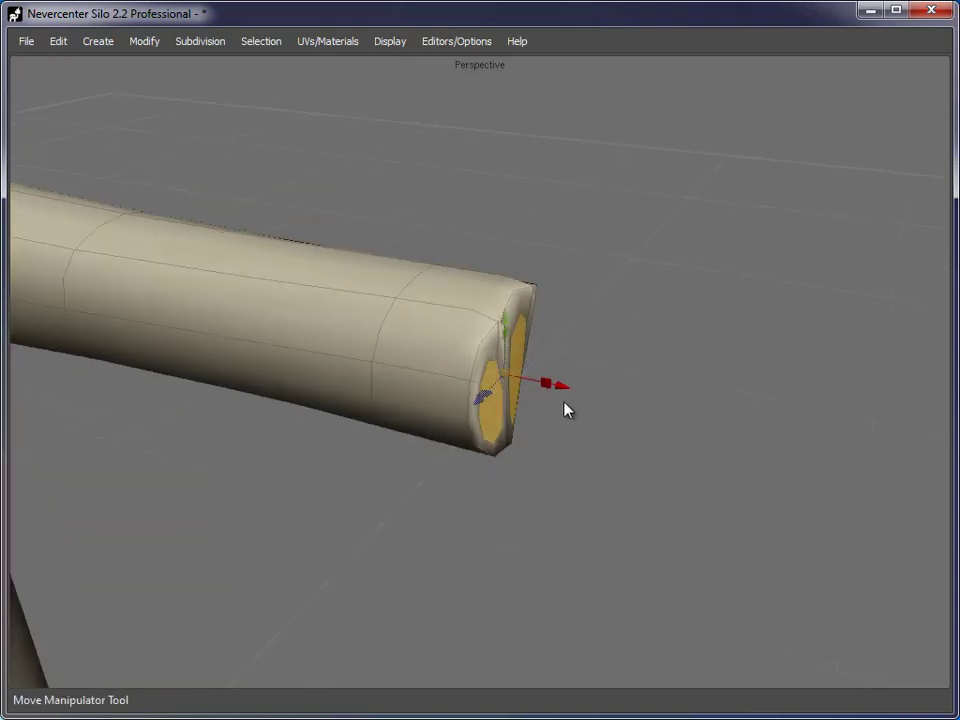
pyautogui.moveTo(568, 390); pyautogui.dragTo(725, 422)
# Step: Box-select the fingertip vertices and move them up and further outward
pyautogui.moveTo(725, 422); pyautogui.dragTo(718, 448, button='middle')
pyautogui.press('a')
pyautogui.moveTo(788, 518); pyautogui.dragTo(591, 266)
pyautogui.press('r')
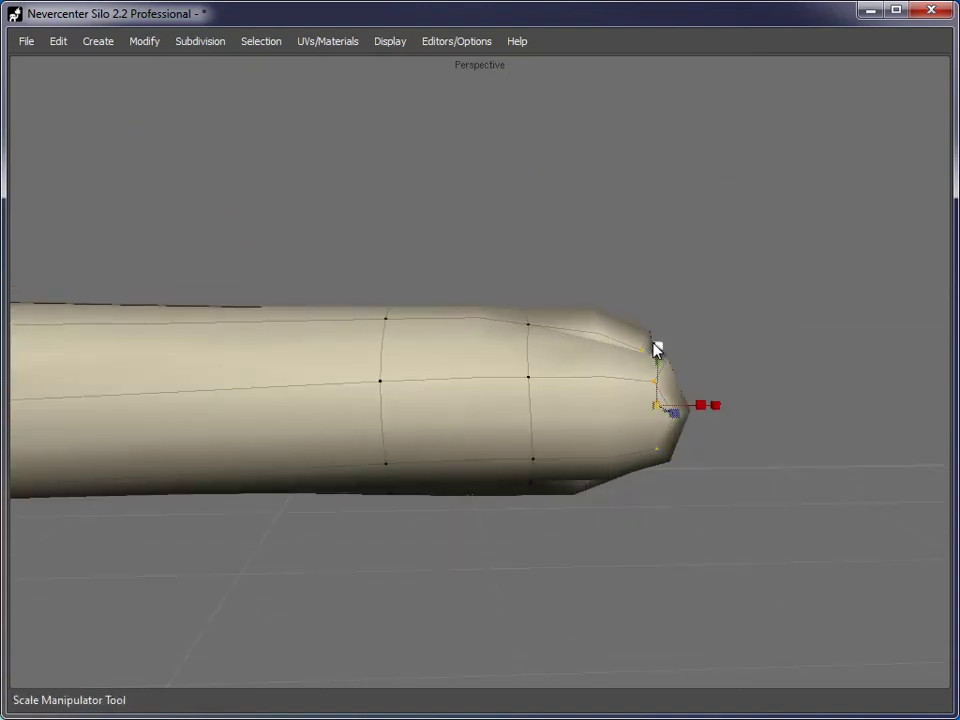
pyautogui.press('w')
pyautogui.moveTo(660, 349); pyautogui.dragTo(663, 318)
pyautogui.moveTo(722, 381); pyautogui.dragTo(758, 381)
# Step: Select the face on the front side of the hand and extrude it outward to form a thumb
pyautogui.moveTo(684, 435); pyautogui.dragTo(600, 429, button='middle')
pyautogui.press('3')
pyautogui.click(533, 365)
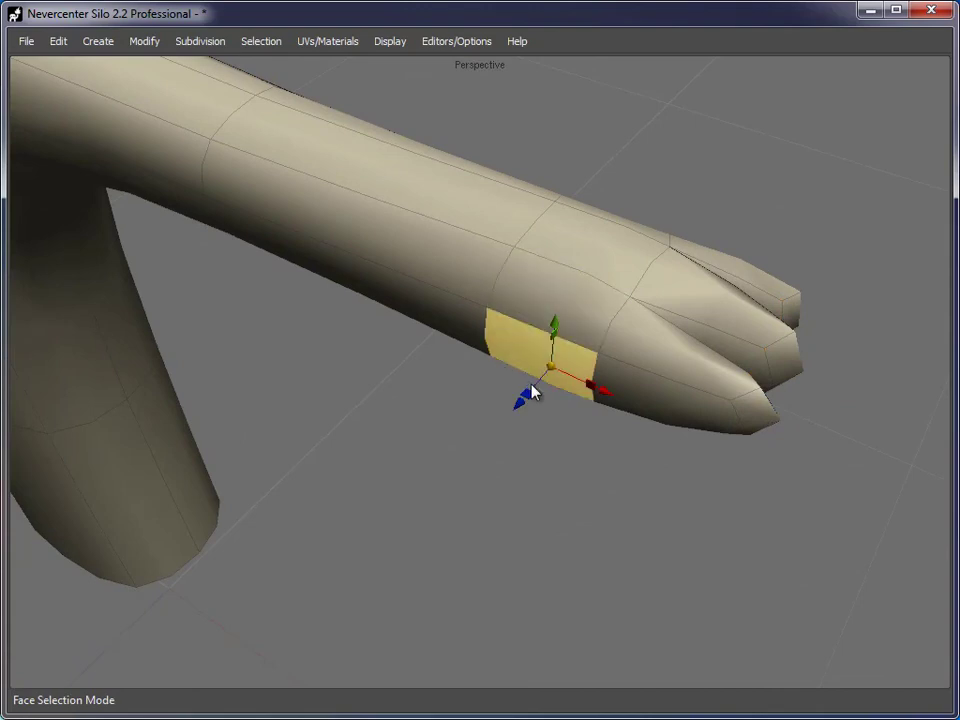
pyautogui.moveTo(626, 484); pyautogui.dragTo(500, 397, button='middle')
pyautogui.press('x')
pyautogui.moveTo(500, 397); pyautogui.dragTo(435, 407)
# Step: Rotate the thumb's end face and move it along the arm's direction to angle the thumb toward the fingers
pyautogui.moveTo(435, 407); pyautogui.dragTo(541, 508, button='middle')
pyautogui.press('e')
pyautogui.moveTo(491, 452); pyautogui.dragTo(549, 478)
pyautogui.press('w')
pyautogui.moveTo(562, 404); pyautogui.dragTo(573, 398)
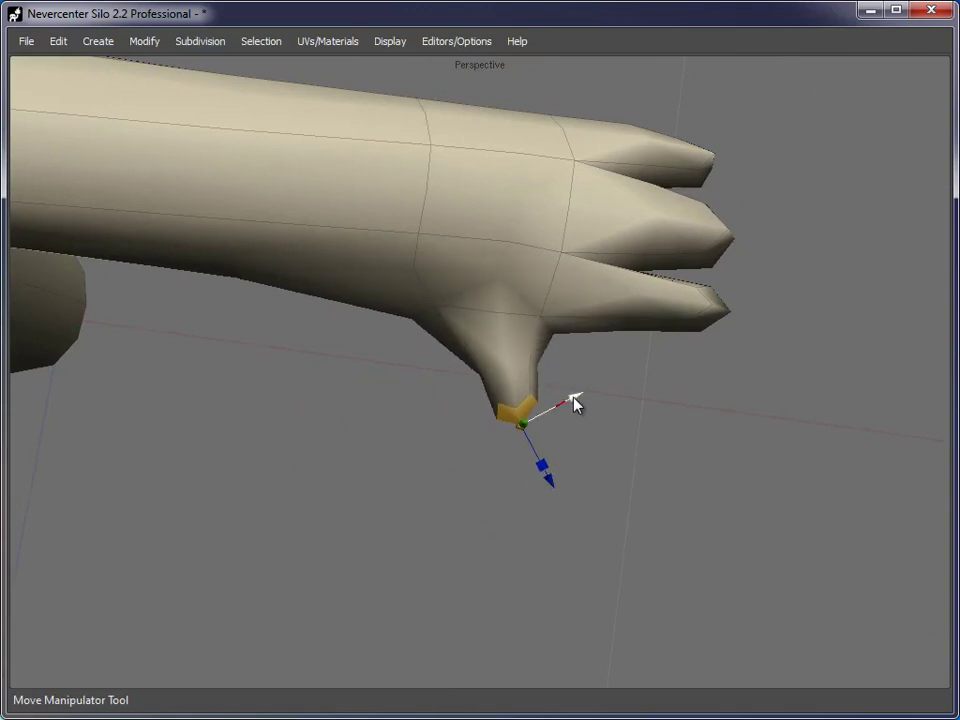
# Step: Increase the model's subdivision level for a smoother surface
pyautogui.scroll(-5, 554, 398)
pyautogui.moveTo(713, 522); pyautogui.dragTo(653, 353, button='middle')
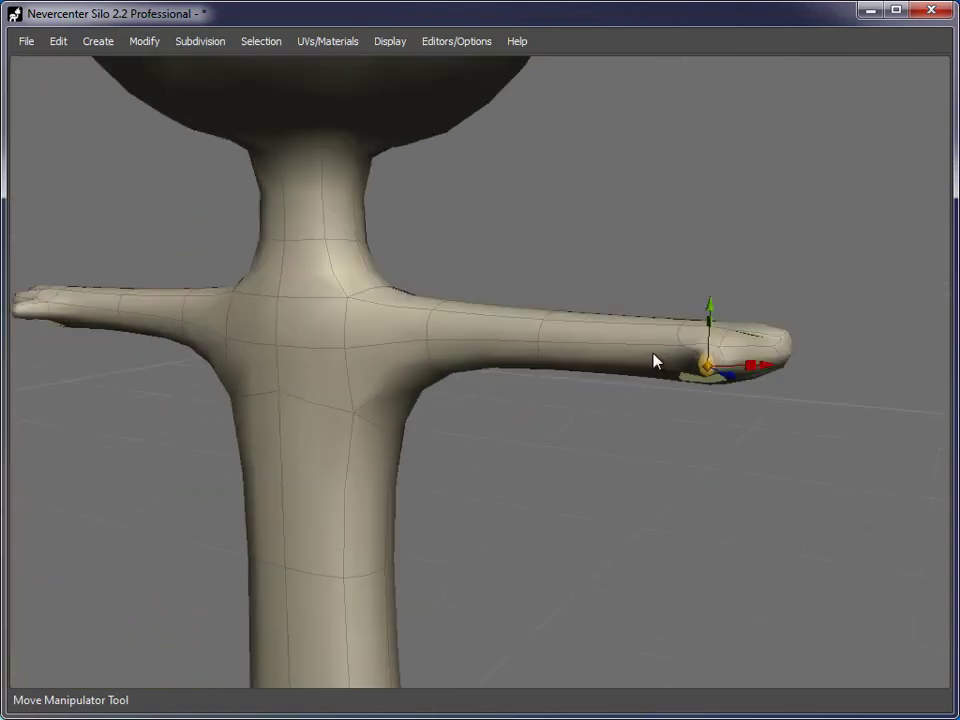
pyautogui.press('c')
pyautogui.moveTo(692, 435); pyautogui.dragTo(711, 407, button='middle')
pyautogui.scroll(6, 510, 454)
# Step: Select the three fingertip faces, extrude them, and move them outward to lengthen the fingers
pyautogui.press('s')
pyautogui.press('d')
pyautogui.click(626, 322)
pyautogui.keyDown('shift'); pyautogui.click(626, 249); pyautogui.keyUp('shift')
pyautogui.moveTo(626, 249); pyautogui.dragTo(624, 302, button='middle')
pyautogui.keyDown('shift'); pyautogui.click(754, 243); pyautogui.keyUp('shift')
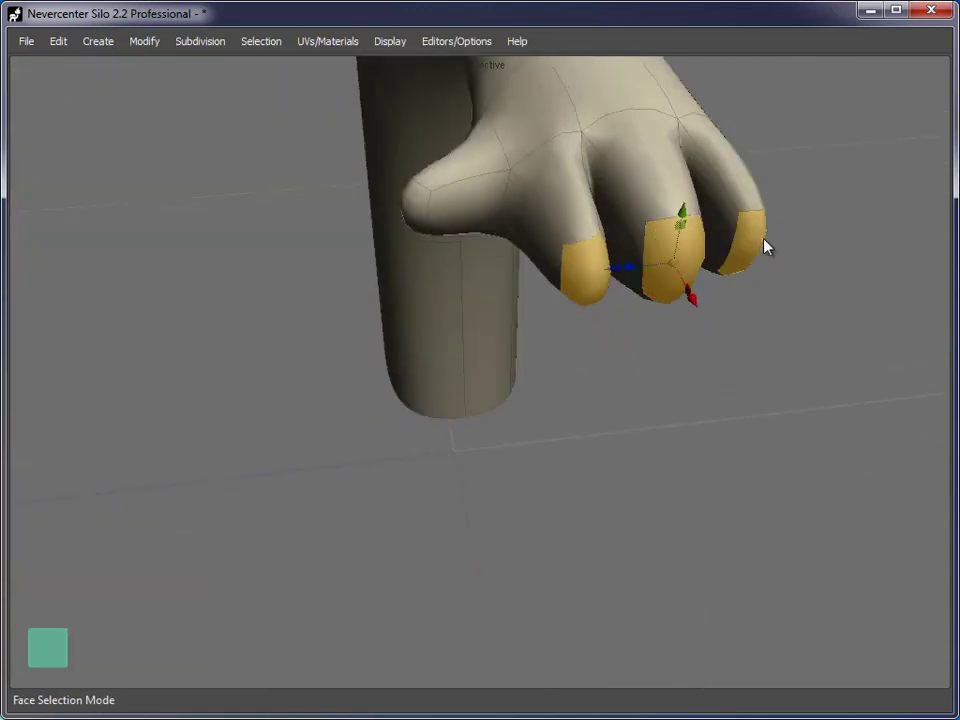
pyautogui.press('z')
pyautogui.moveTo(576, 357); pyautogui.dragTo(701, 315, button='middle')
pyautogui.press('w')
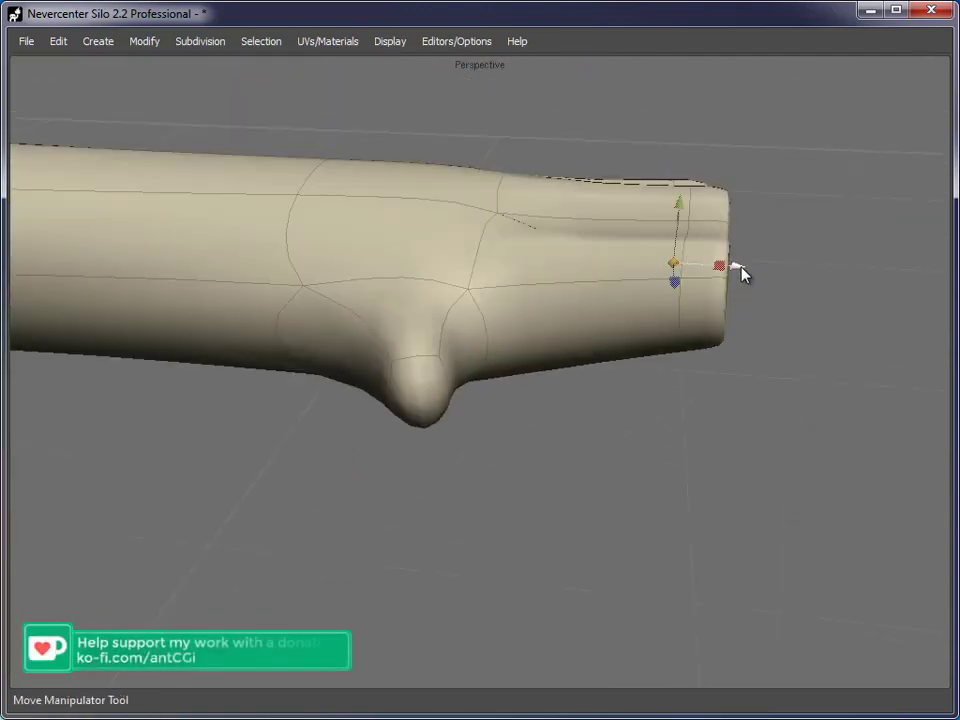
pyautogui.moveTo(790, 275); pyautogui.dragTo(840, 276)
# Step: Select the edge loops around all three fingers and move them back toward the palm
pyautogui.moveTo(709, 401); pyautogui.dragTo(706, 422, button='middle')
pyautogui.press('s')
pyautogui.doubleClick(701, 262)
pyautogui.doubleClick(697, 278)
pyautogui.moveTo(697, 278); pyautogui.dragTo(652, 320, button='middle')
pyautogui.keyDown('shift'); pyautogui.doubleClick(711, 210); pyautogui.keyUp('shift')
pyautogui.keyDown('shift'); pyautogui.doubleClick(707, 130); pyautogui.keyUp('shift')
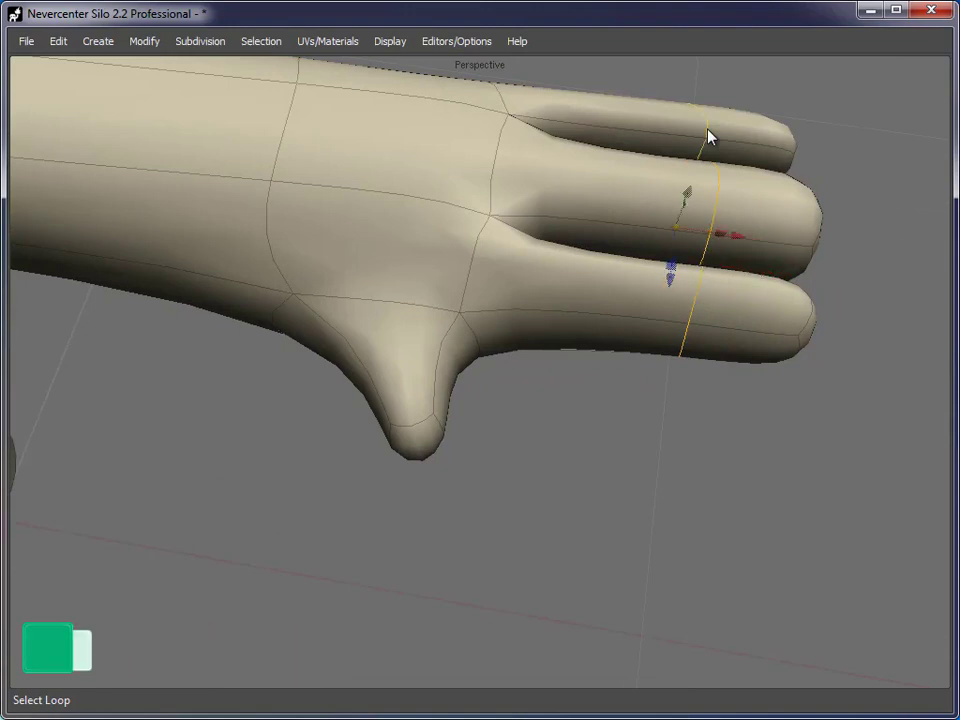
pyautogui.moveTo(731, 238); pyautogui.dragTo(669, 239)
# Step: Select the edge along the back of the hand near the thumb and move it upward
pyautogui.moveTo(660, 264); pyautogui.dragTo(459, 339, button='middle')
pyautogui.click(462, 342)
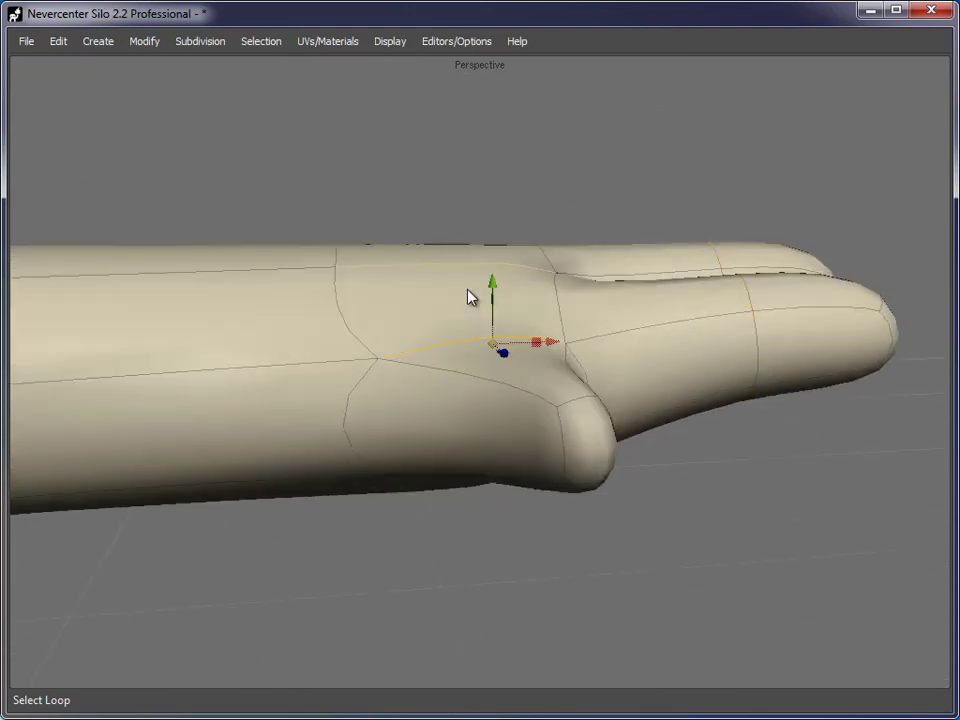
pyautogui.moveTo(487, 292); pyautogui.dragTo(493, 246)
# Step: Select the edges around the wrist at the thumb's base and move them to refine the wrist's contour
pyautogui.moveTo(795, 602); pyautogui.dragTo(493, 489, button='middle')
pyautogui.click(416, 394)
pyautogui.moveTo(416, 394); pyautogui.dragTo(516, 354, button='middle')
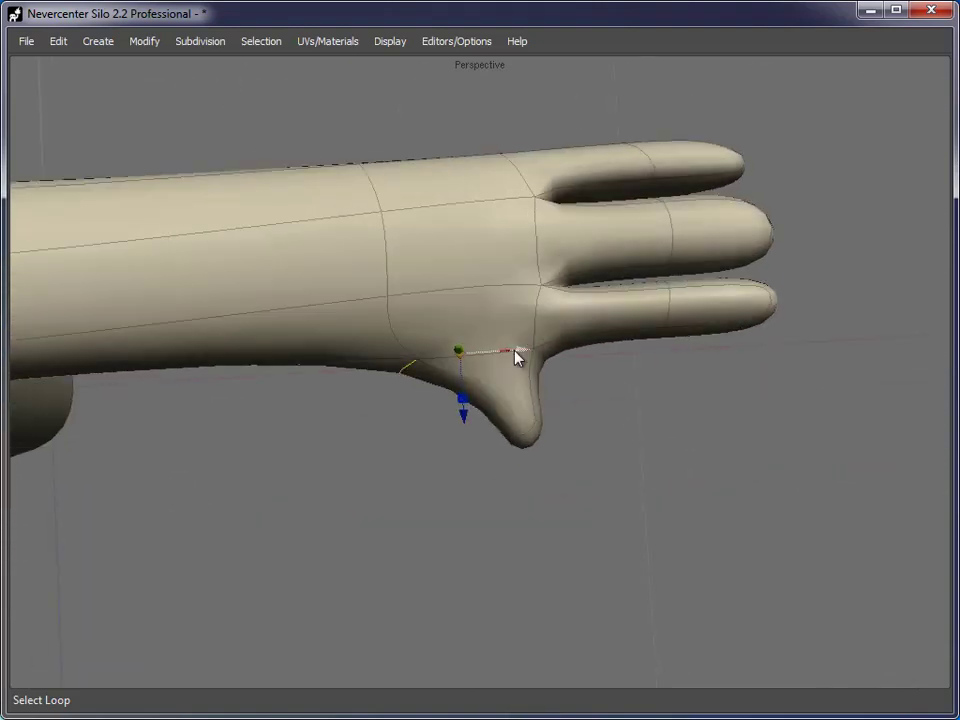
pyautogui.scroll(5, 341, 349)
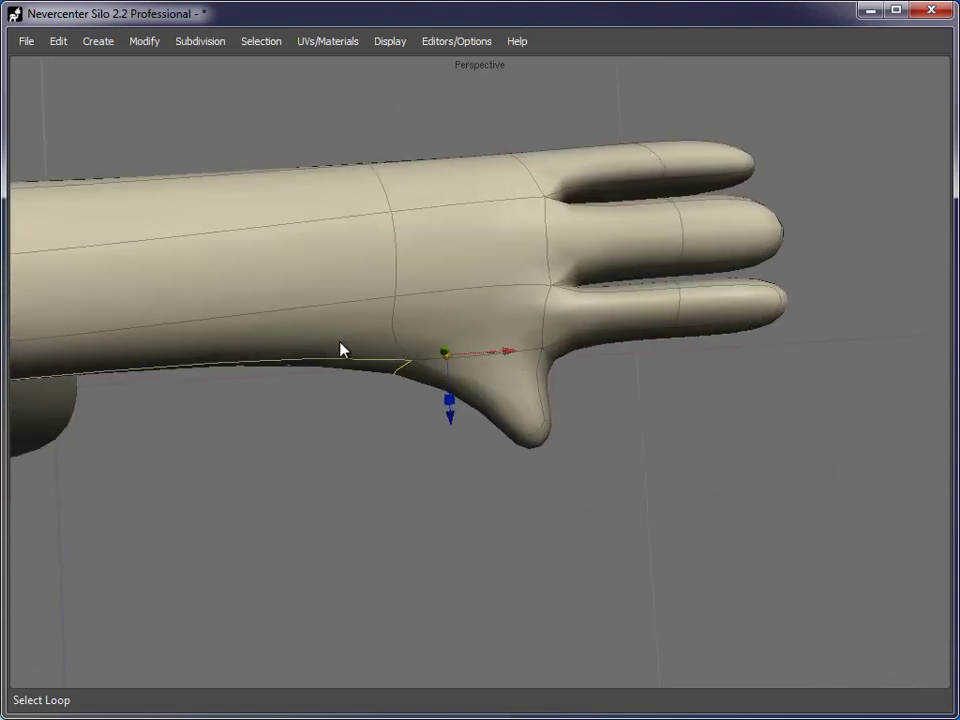
pyautogui.click(383, 348)
pyautogui.moveTo(388, 349); pyautogui.dragTo(376, 312)
# Step: Select the underside faces of the three fingers and move them vertically to reshape the finger thickness
pyautogui.moveTo(376, 312); pyautogui.dragTo(556, 464, button='middle')
pyautogui.scroll(-5, 575, 364)
pyautogui.press('d')
pyautogui.click(491, 577)
pyautogui.moveTo(491, 577); pyautogui.dragTo(645, 368, button='middle')
pyautogui.keyDown('shift'); pyautogui.click(516, 380); pyautogui.keyUp('shift')
pyautogui.keyDown('shift'); pyautogui.click(462, 467); pyautogui.keyUp('shift')
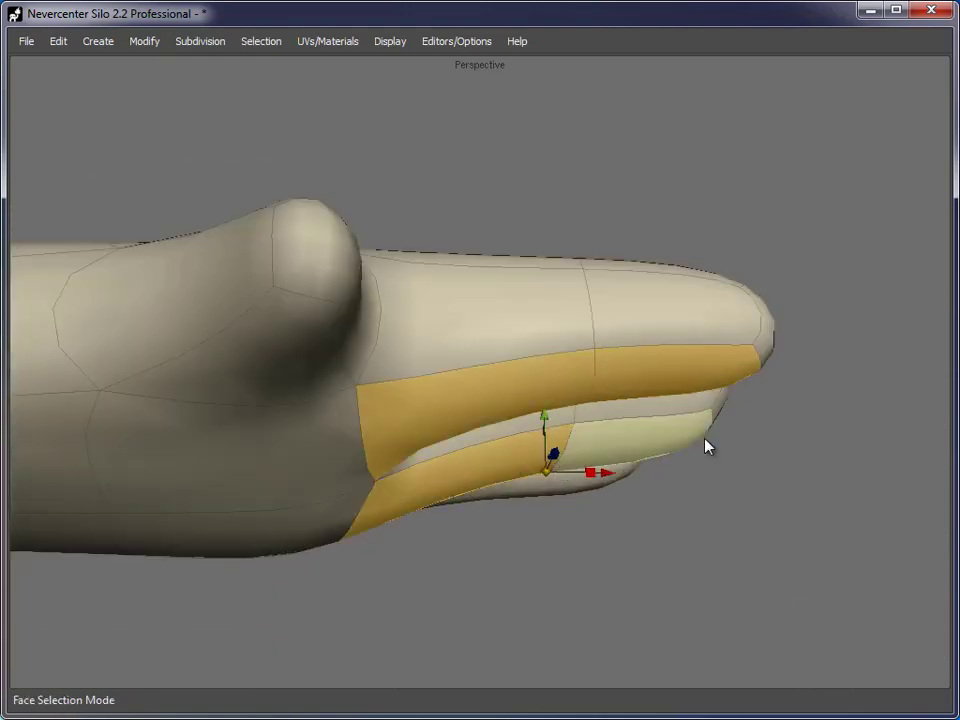
pyautogui.moveTo(684, 444); pyautogui.dragTo(718, 476, button='middle')
pyautogui.keyDown('shift'); pyautogui.click(664, 534); pyautogui.keyUp('shift')
pyautogui.moveTo(814, 540); pyautogui.dragTo(594, 401, button='middle')
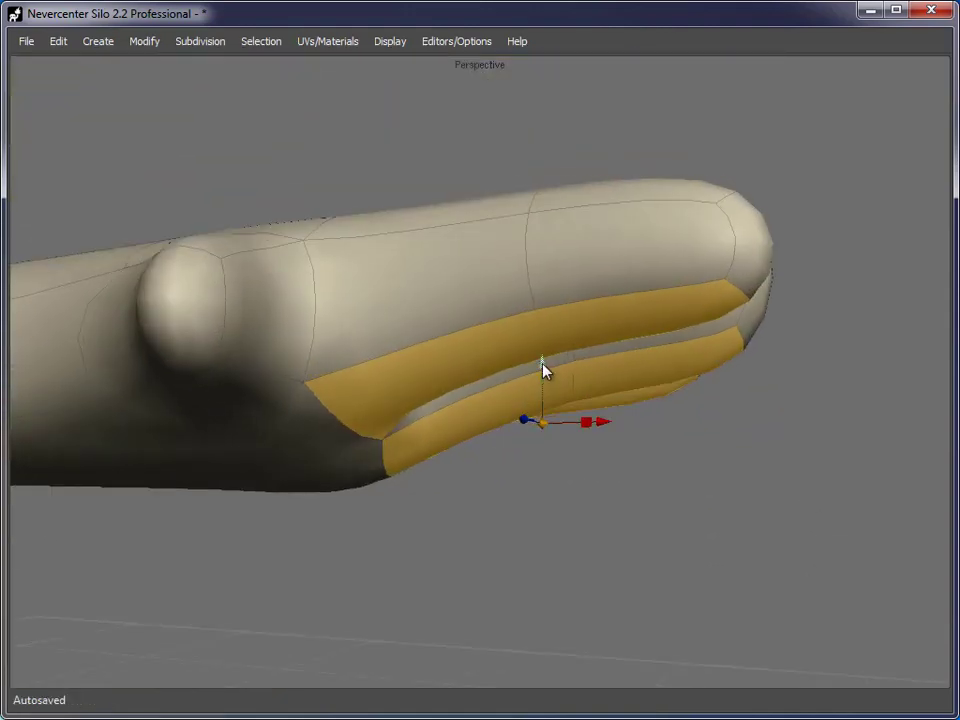
pyautogui.moveTo(542, 352); pyautogui.dragTo(610, 470, button='middle')
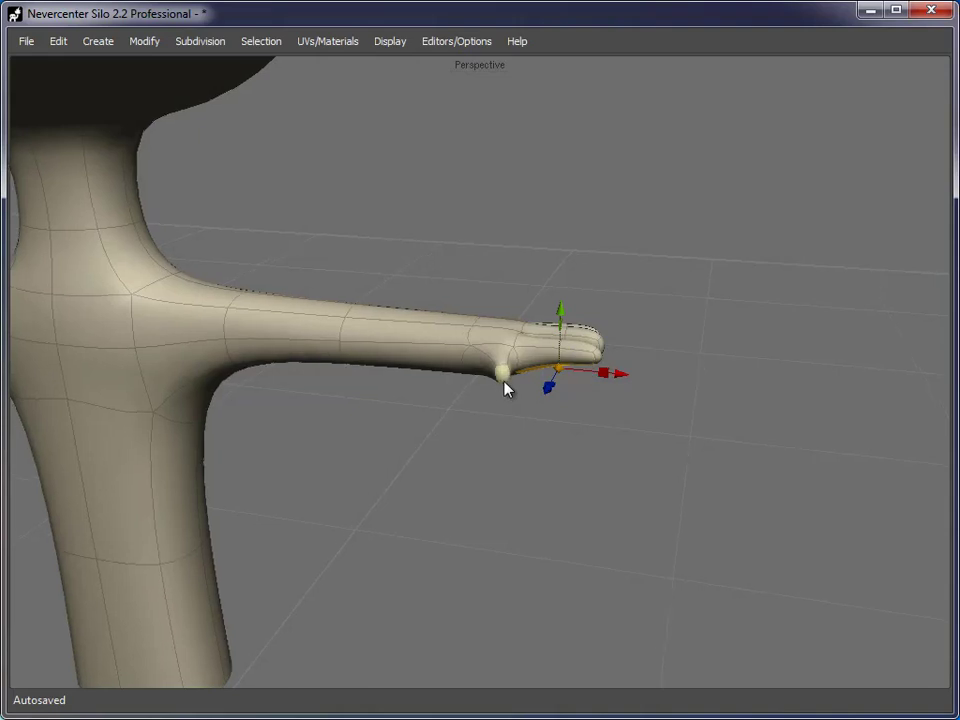
# Step: Box-select all the vertices of the hand and scale the hand uniformly, slightly larger
pyautogui.moveTo(508, 386); pyautogui.dragTo(555, 394, button='middle')
pyautogui.scroll(3, 480, 328)
pyautogui.press('a')
pyautogui.moveTo(424, 268); pyautogui.dragTo(846, 510)
pyautogui.press('r')
pyautogui.moveTo(608, 416); pyautogui.dragTo(614, 418)
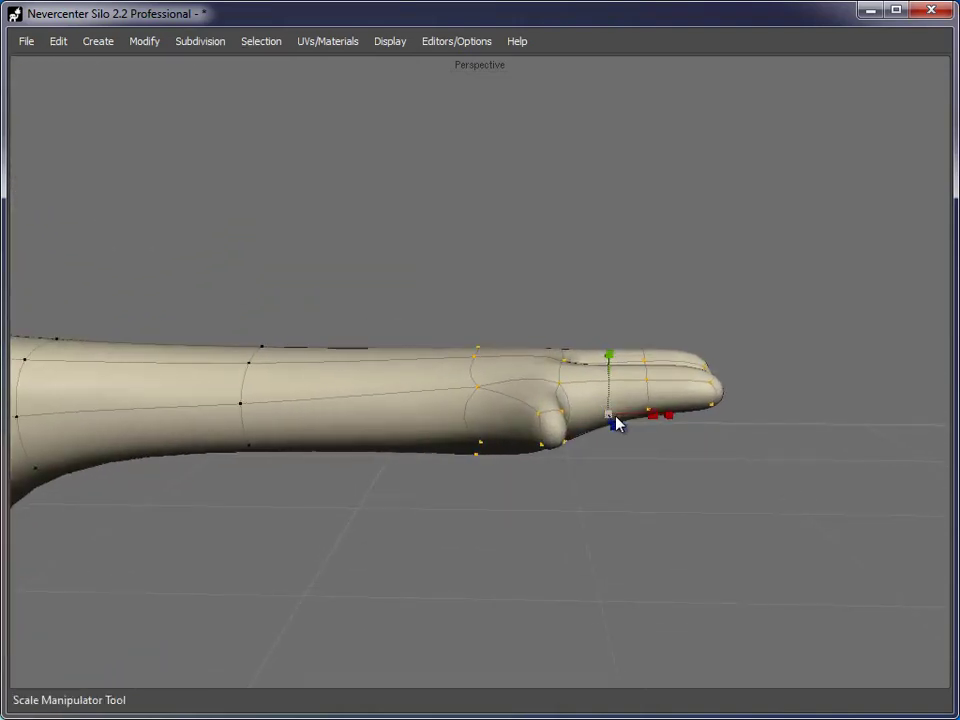
# Step: Move the selected hand vertices slightly outward along the arm's length
pyautogui.press('w')
pyautogui.moveTo(677, 420); pyautogui.dragTo(694, 420)
pyautogui.moveTo(759, 523); pyautogui.dragTo(634, 458, button='middle')
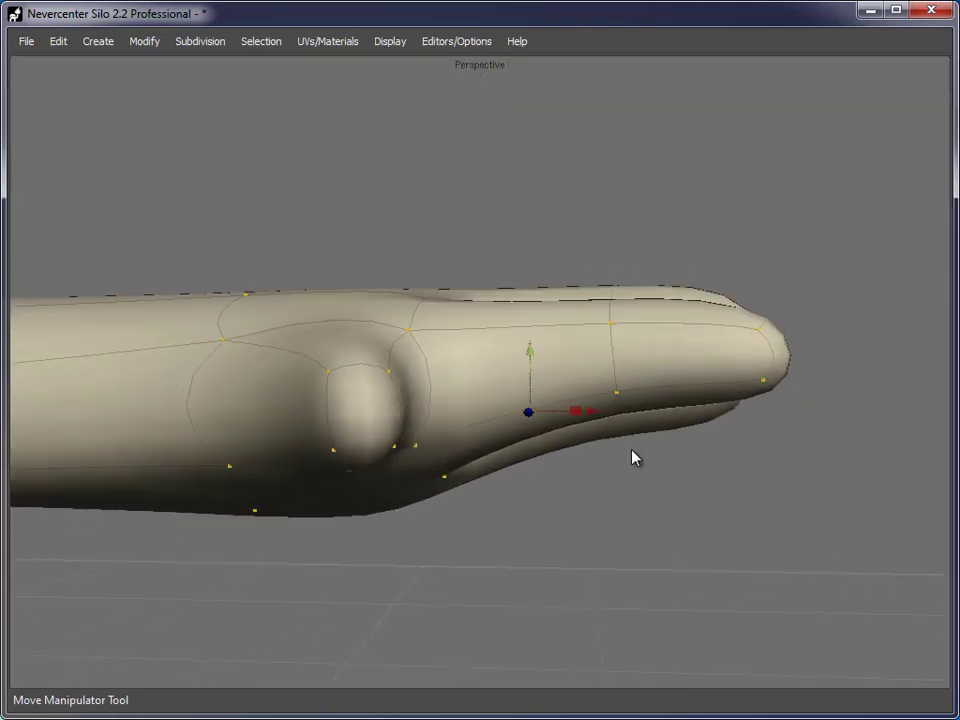
# Step: Extrude the thumb's tip face and move it outward to lengthen the thumb
pyautogui.press('s')
pyautogui.moveTo(343, 439); pyautogui.dragTo(490, 535, button='middle')
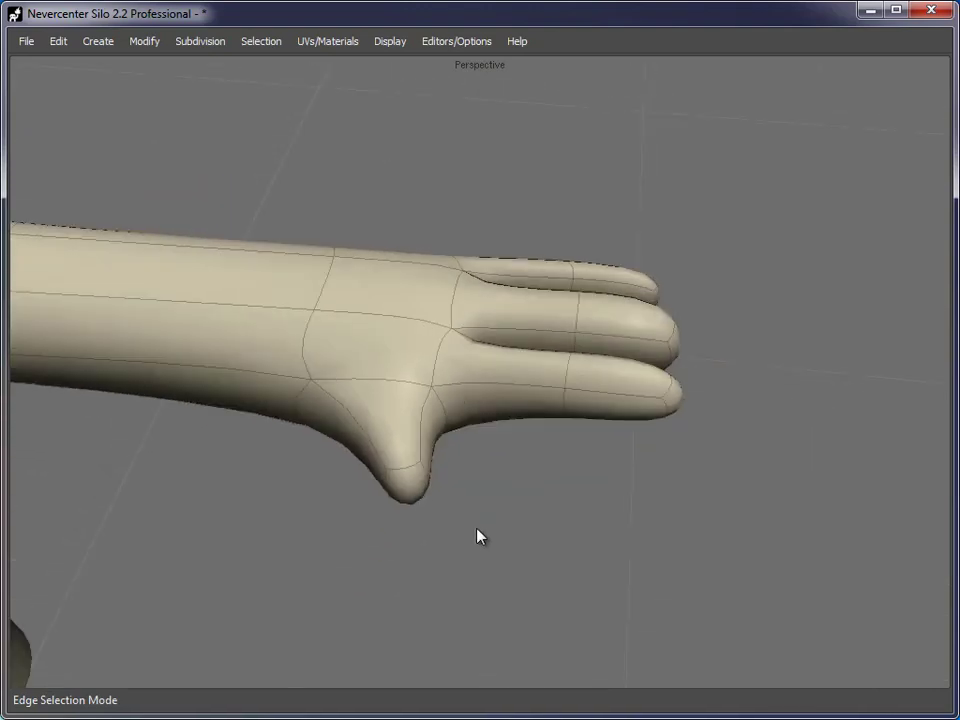
pyautogui.press('d')
pyautogui.click(420, 491)
pyautogui.press('z')
pyautogui.press('w')
pyautogui.moveTo(404, 550); pyautogui.dragTo(499, 561, button='middle')
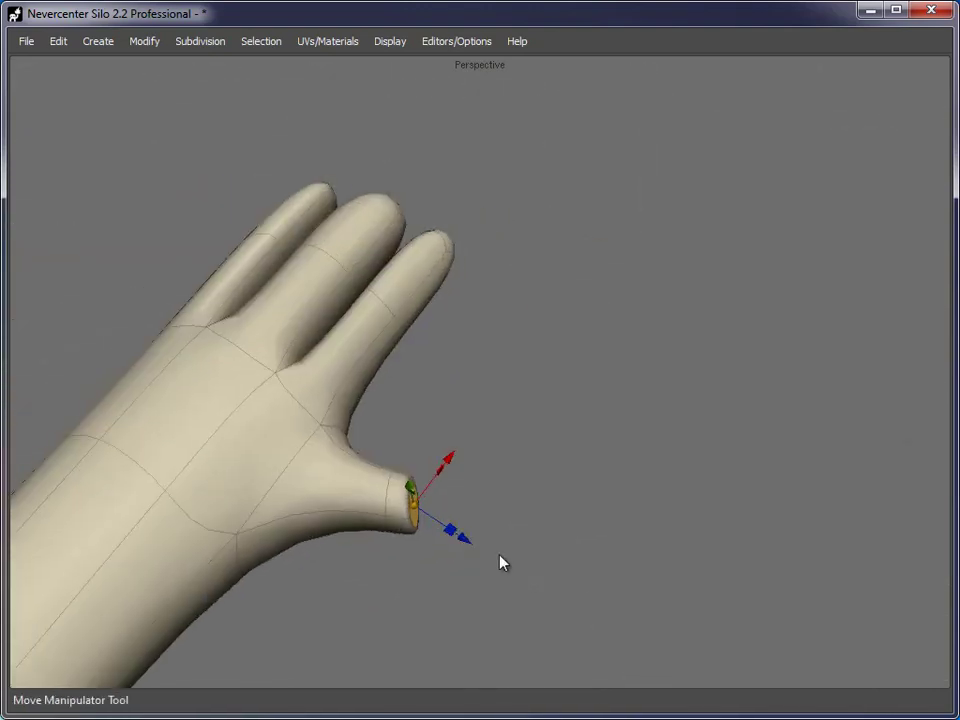
pyautogui.moveTo(418, 512); pyautogui.dragTo(471, 518)
# Step: Select the underside face at the middle finger's tip and move it vertically to adjust the fingertip's thickness
pyautogui.moveTo(470, 515); pyautogui.dragTo(670, 378, button='middle')
pyautogui.click(535, 430)
pyautogui.click(670, 378)
pyautogui.moveTo(799, 551); pyautogui.dragTo(748, 422, button='middle')
pyautogui.click(696, 497)
pyautogui.moveTo(696, 497); pyautogui.dragTo(643, 381, button='middle')
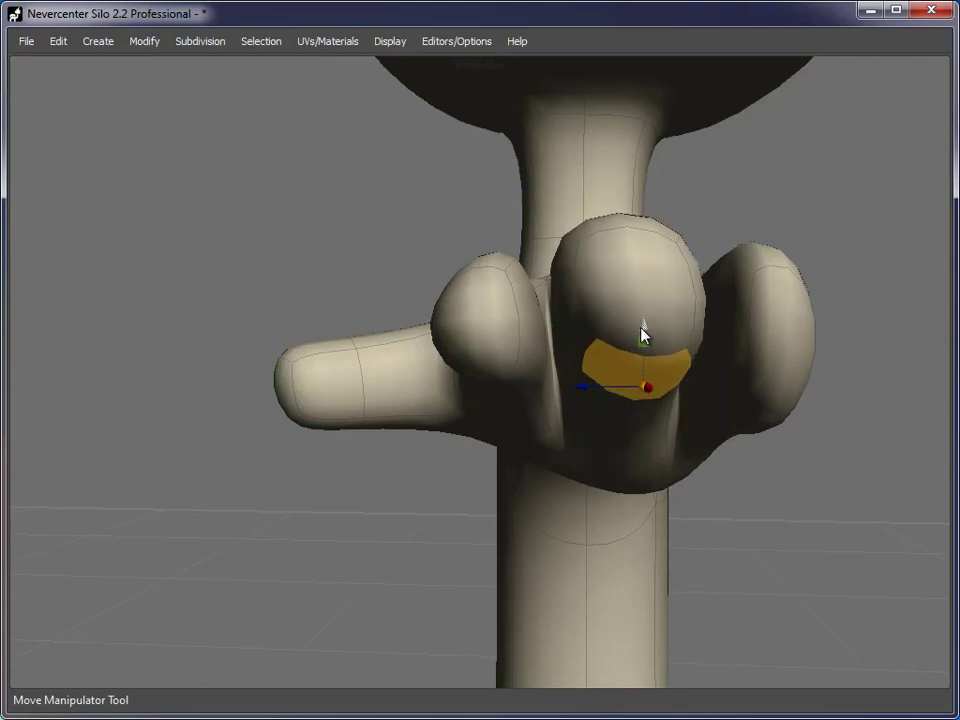
pyautogui.moveTo(482, 317); pyautogui.dragTo(505, 345, button='middle')
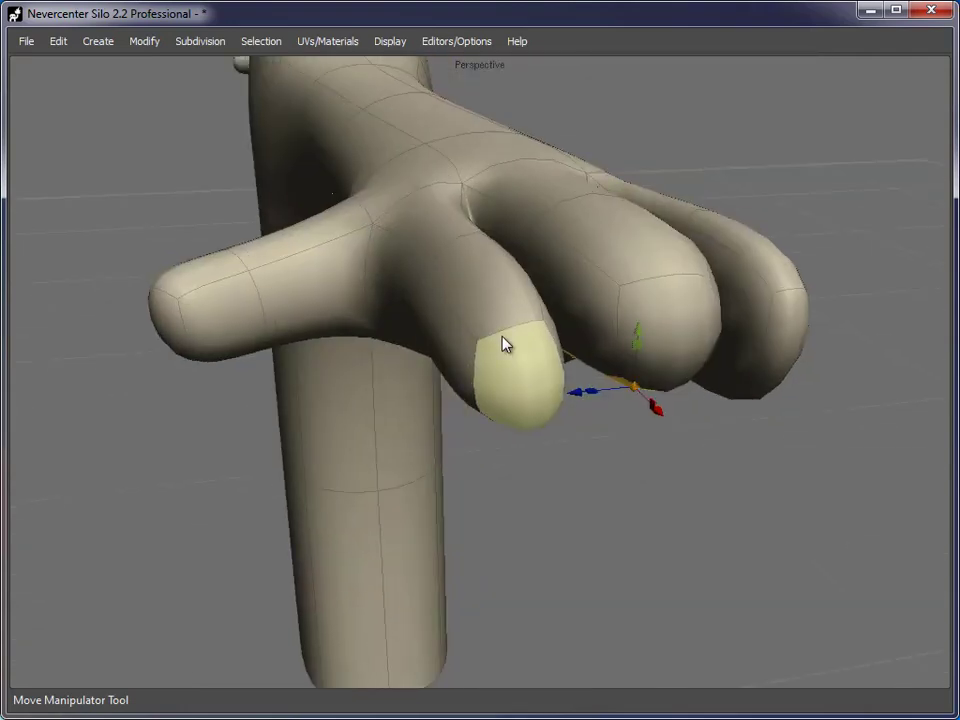
# Step: Select the edge at the index finger's base beside the thumb and nudge it upward
pyautogui.press('s')
pyautogui.click(443, 292)
pyautogui.click(422, 313)
pyautogui.moveTo(422, 314); pyautogui.dragTo(410, 276, button='middle')
pyautogui.moveTo(409, 270); pyautogui.dragTo(408, 262)
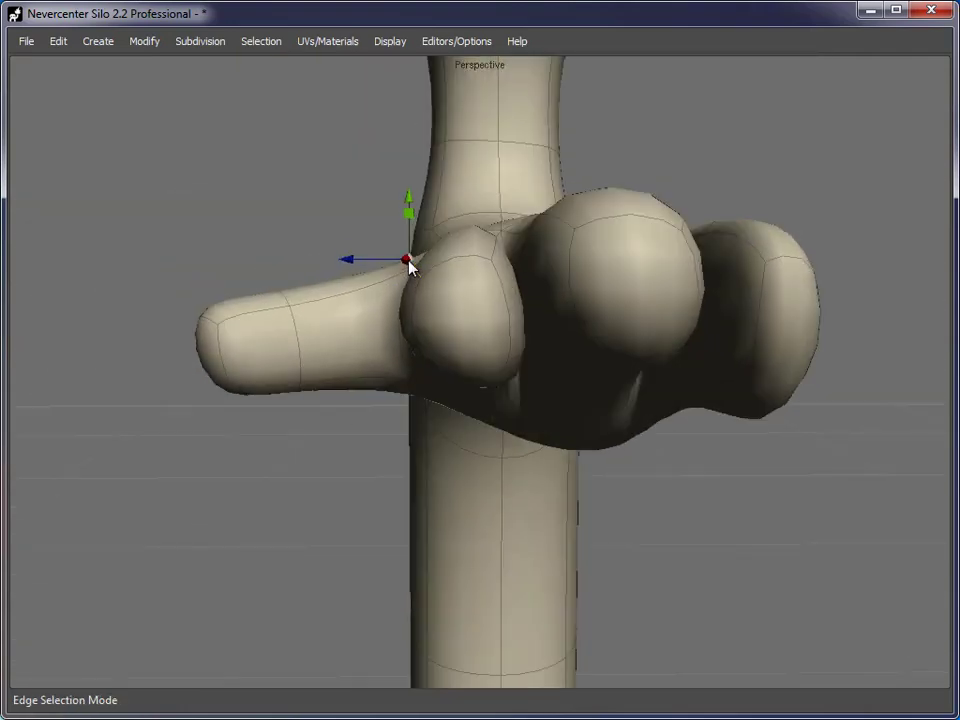
# Step: Select the edges at the knuckle between the index and middle fingers and move them slightly to refine the contour
pyautogui.click(499, 264)
pyautogui.moveTo(497, 264); pyautogui.dragTo(482, 312, button='middle')
pyautogui.click(490, 122)
pyautogui.moveTo(487, 240); pyautogui.dragTo(487, 345, button='middle')
pyautogui.moveTo(484, 242); pyautogui.dragTo(499, 254)
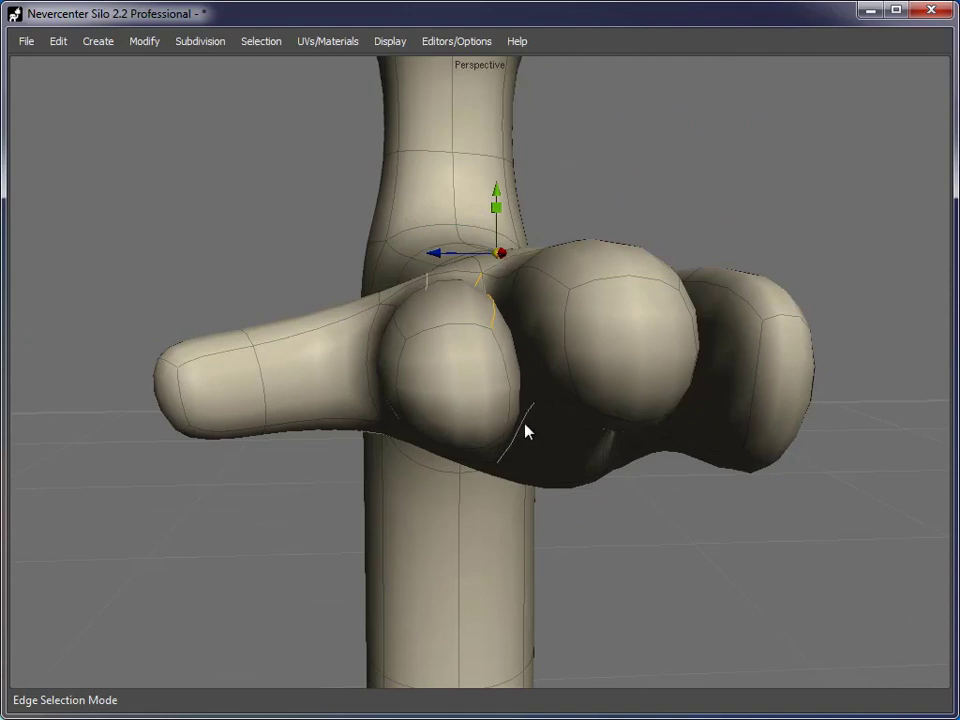
# Step: Select the edge on the underside of the outer finger and move it upward
pyautogui.moveTo(527, 432); pyautogui.dragTo(448, 414, button='middle')
pyautogui.click(401, 386)
pyautogui.moveTo(401, 386); pyautogui.dragTo(675, 407, button='middle')
pyautogui.scroll(5, 391, 449)
pyautogui.moveTo(668, 312); pyautogui.dragTo(529, 439, button='middle')
pyautogui.click(507, 440)
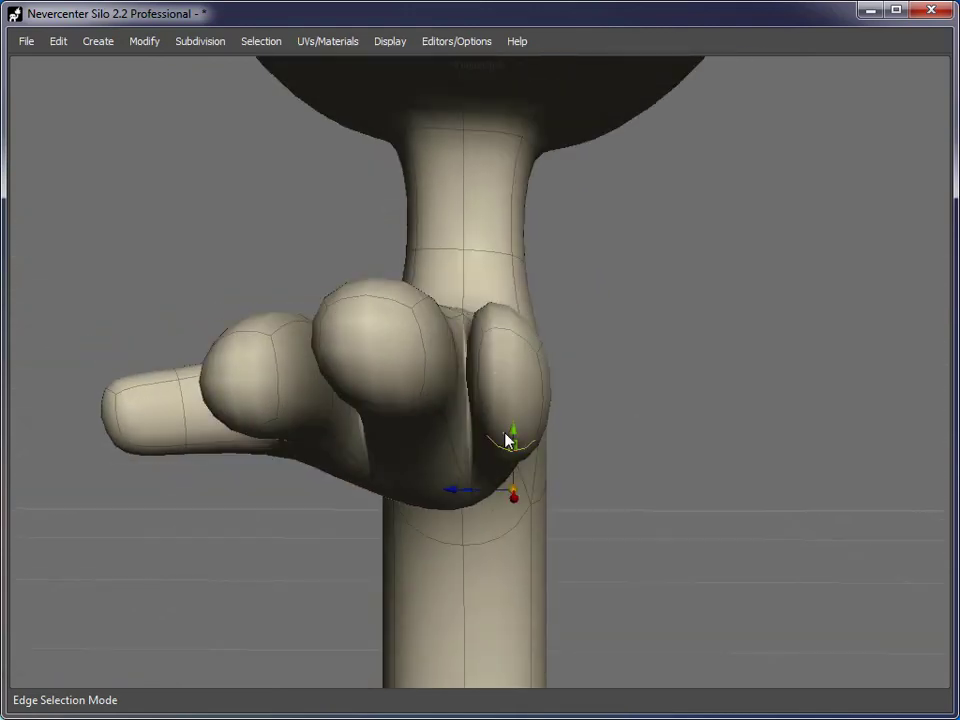
pyautogui.moveTo(513, 430); pyautogui.dragTo(516, 399)
# Step: Select the face on the side of the outer finger and move it slightly sideways
pyautogui.press('d')
pyautogui.click(555, 396)
pyautogui.moveTo(741, 429); pyautogui.dragTo(685, 425, button='middle')
pyautogui.moveTo(549, 379); pyautogui.dragTo(564, 374)
pyautogui.moveTo(570, 453)
pyautogui.mouseDown(button='middle')
pyautogui.moveTo(557, 514)
pyautogui.moveTo(568, 433)
pyautogui.mouseUp(button='middle')
# Step: Select the mid-length edge loop of each of the three fingers in turn and scale it down uniformly
pyautogui.press('s')
pyautogui.doubleClick(563, 394)
pyautogui.press('r')
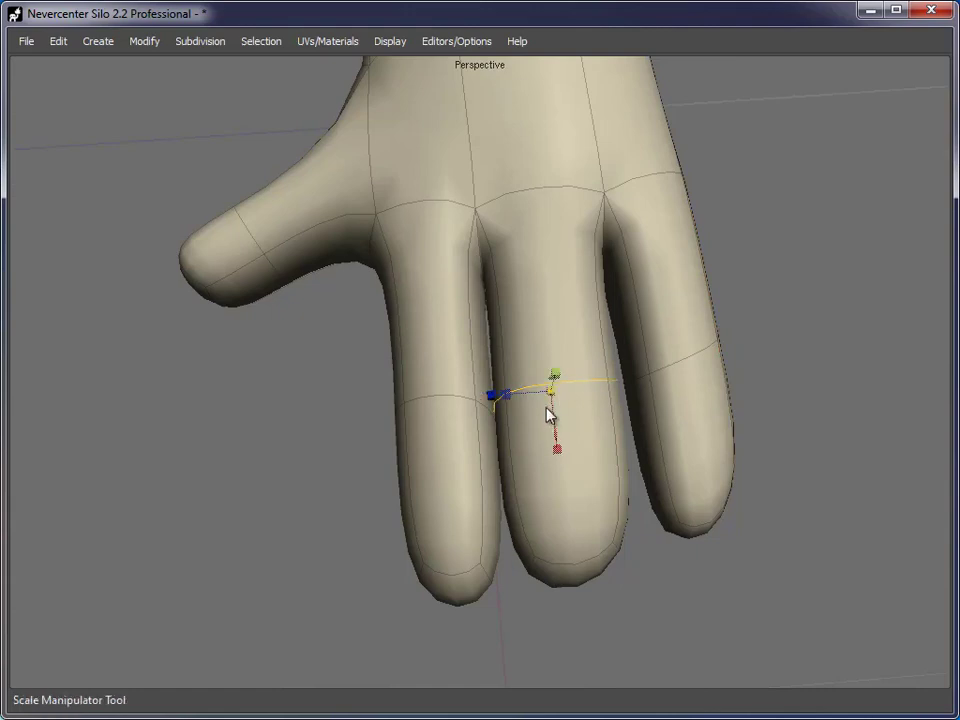
pyautogui.moveTo(553, 394); pyautogui.dragTo(511, 396)
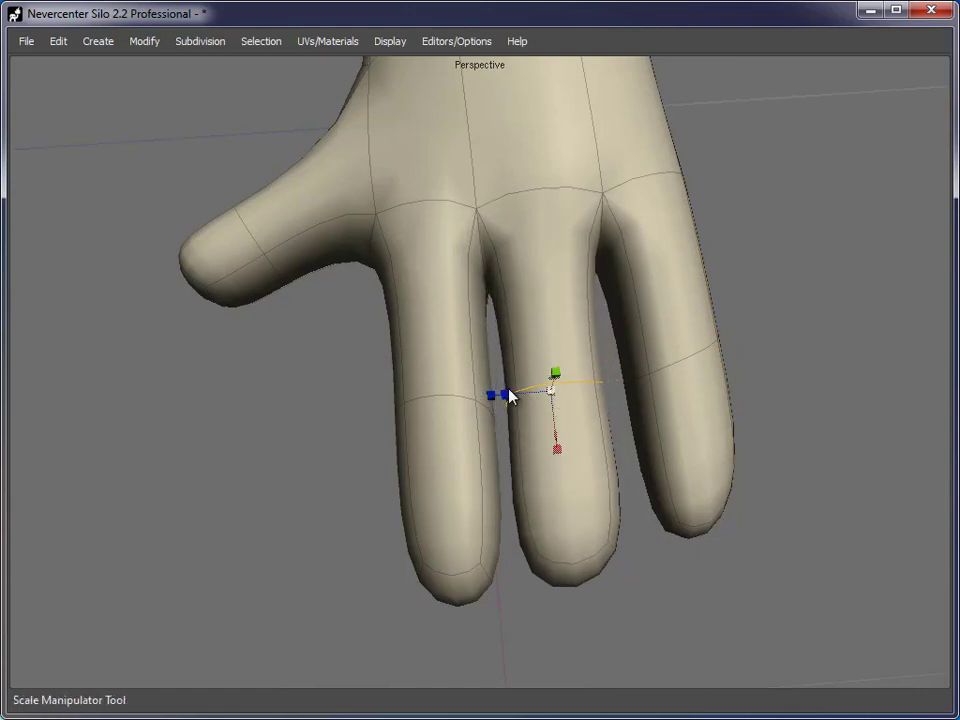
pyautogui.doubleClick(440, 401)
pyautogui.moveTo(450, 422); pyautogui.dragTo(437, 425)
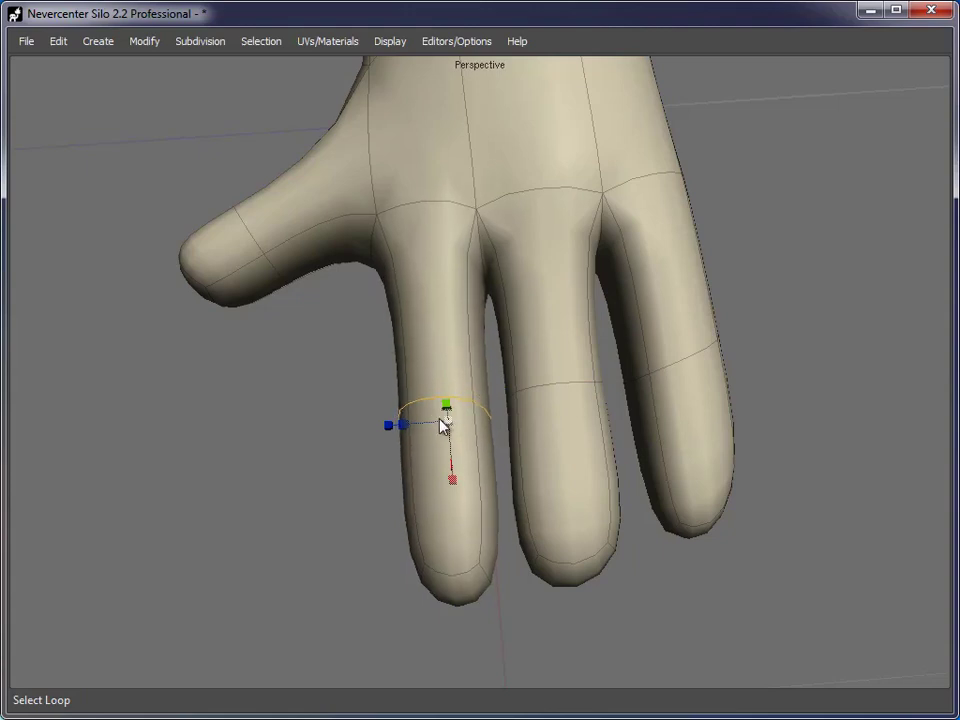
pyautogui.doubleClick(697, 368)
pyautogui.moveTo(681, 350); pyautogui.dragTo(660, 348)
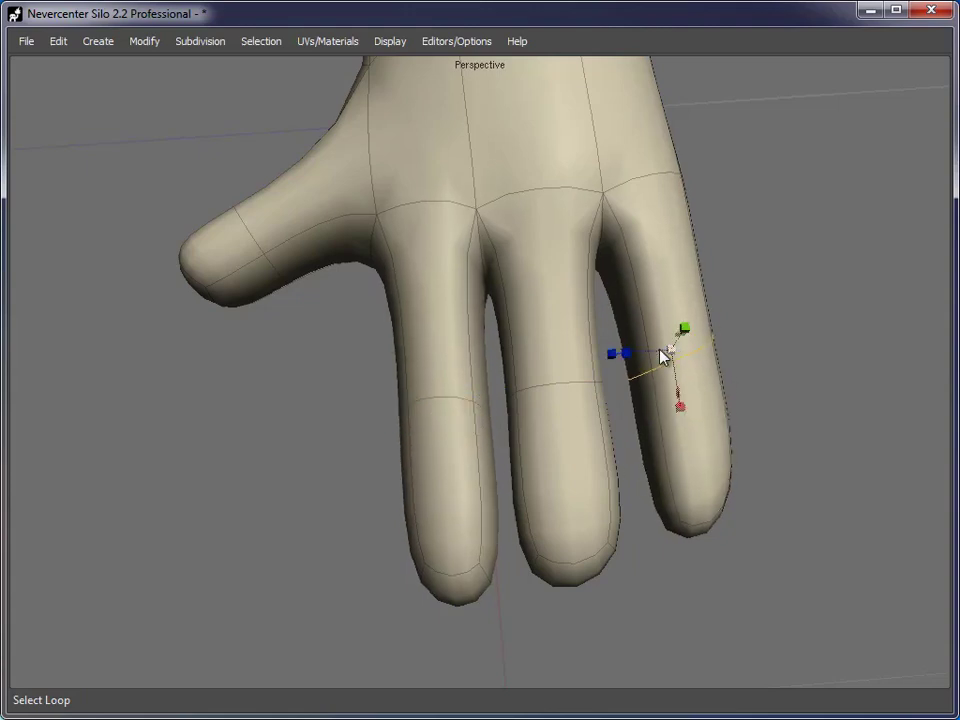
# Step: Examine the shape of the arm, hand and fingers from several angles
pyautogui.keyDown('alt'); pyautogui.moveTo(652, 511); pyautogui.dragTo(768, 381); pyautogui.keyUp('alt')
pyautogui.keyDown('alt'); pyautogui.moveTo(768, 381); pyautogui.dragTo(548, 387, button='right'); pyautogui.keyUp('alt')
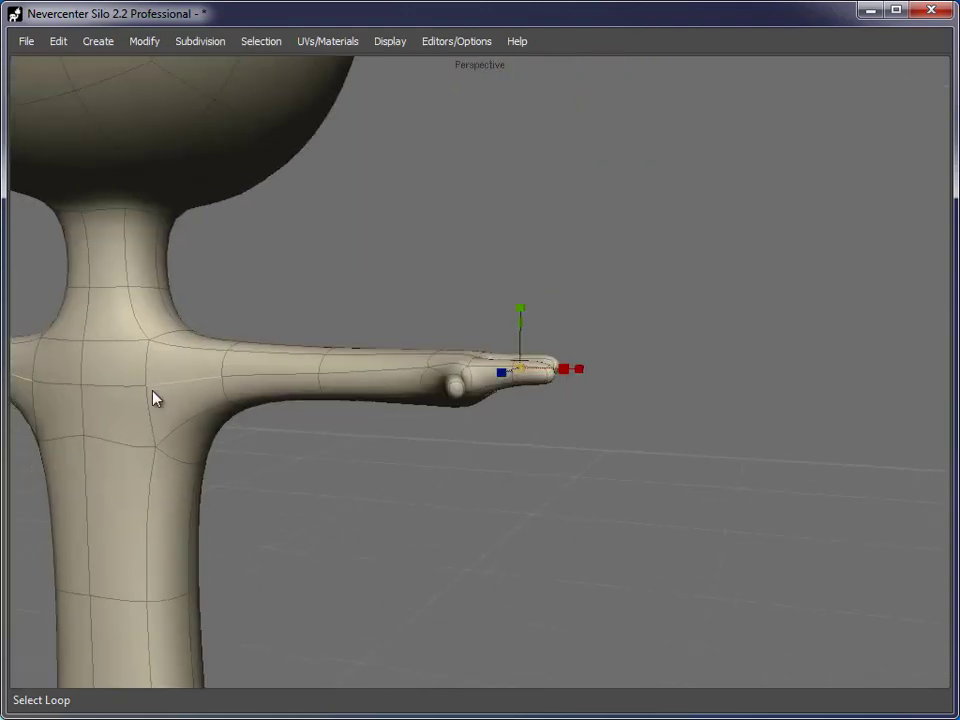
pyautogui.keyDown('alt'); pyautogui.moveTo(261, 366); pyautogui.dragTo(540, 497); pyautogui.keyUp('alt')
pyautogui.keyDown('alt'); pyautogui.moveTo(540, 497); pyautogui.dragTo(652, 492, button='right'); pyautogui.keyUp('alt')
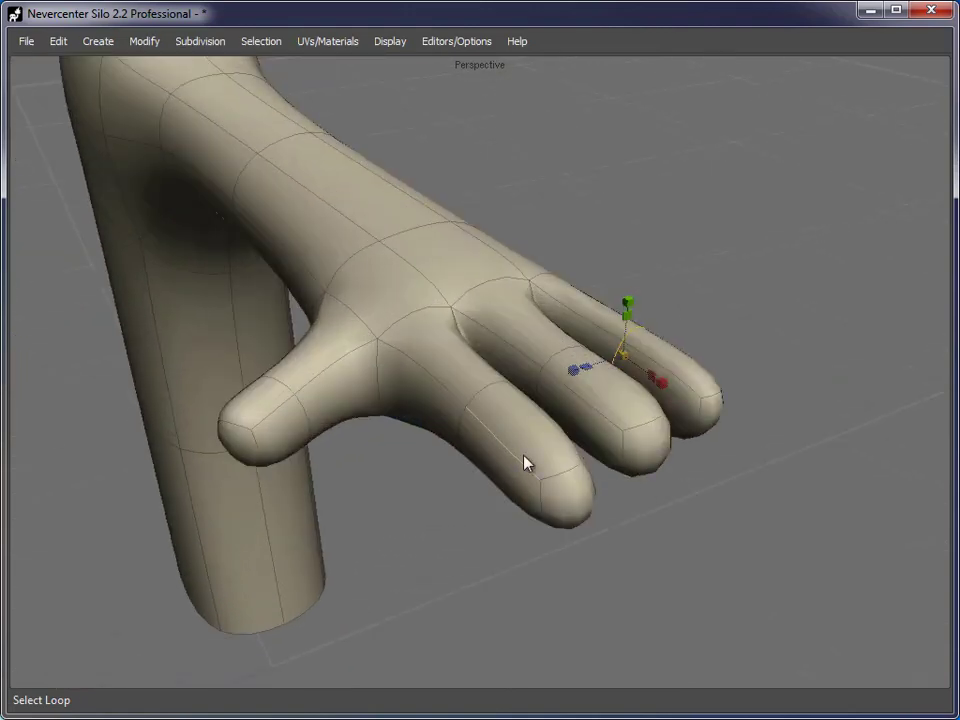
pyautogui.keyDown('alt'); pyautogui.moveTo(551, 478); pyautogui.dragTo(686, 467); pyautogui.keyUp('alt')
pyautogui.keyDown('alt'); pyautogui.moveTo(686, 467); pyautogui.dragTo(659, 478, button='right'); pyautogui.keyUp('alt')
pyautogui.keyDown('alt'); pyautogui.moveTo(659, 478); pyautogui.dragTo(595, 487); pyautogui.keyUp('alt')
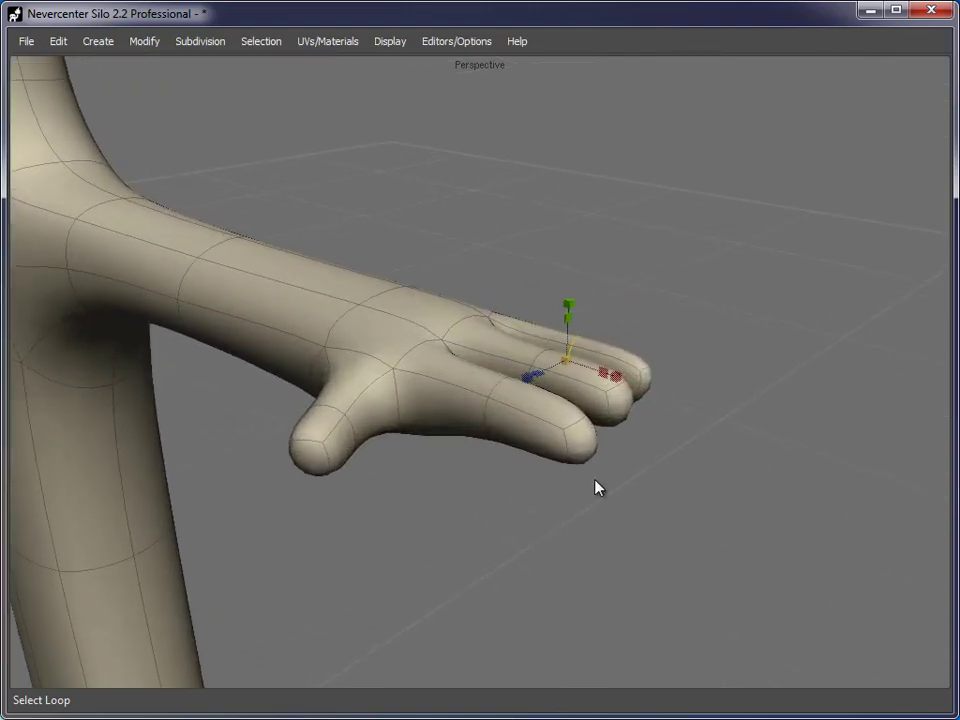
# Step: Try to bevel the upper tip edges of all three fingers
pyautogui.click(634, 497)
pyautogui.keyDown('alt'); pyautogui.moveTo(634, 497); pyautogui.dragTo(601, 446, button='right'); pyautogui.keyUp('alt')
pyautogui.click(625, 464)
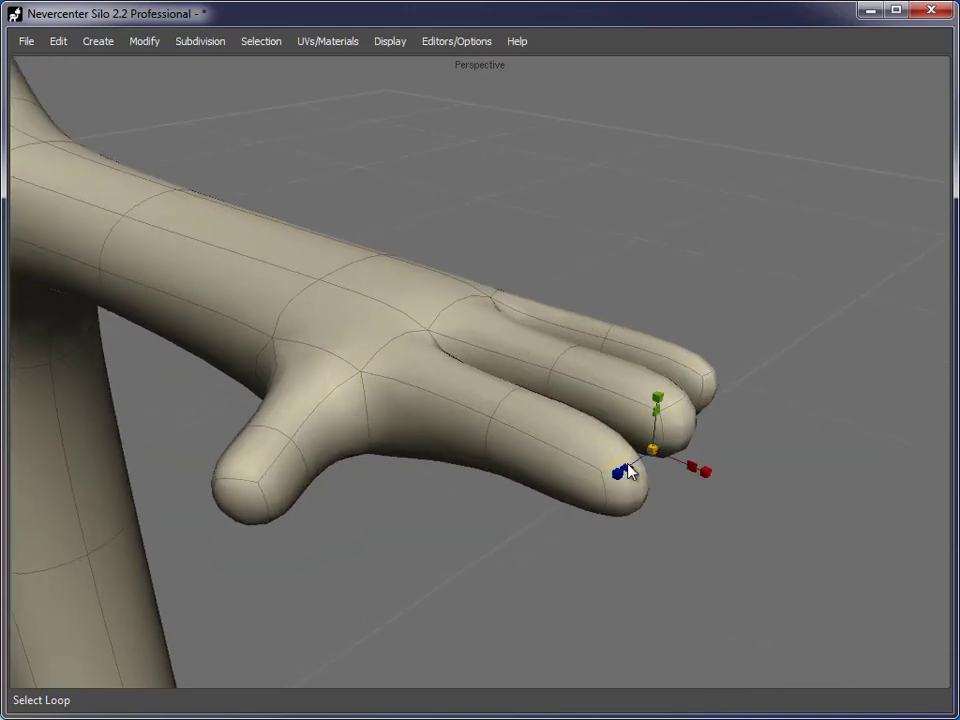
pyautogui.keyDown('shift'); pyautogui.click(680, 403); pyautogui.keyUp('shift')
pyautogui.keyDown('shift'); pyautogui.click(724, 366); pyautogui.keyUp('shift')
pyautogui.keyDown('alt'); pyautogui.moveTo(726, 372); pyautogui.dragTo(718, 514); pyautogui.keyUp('alt')
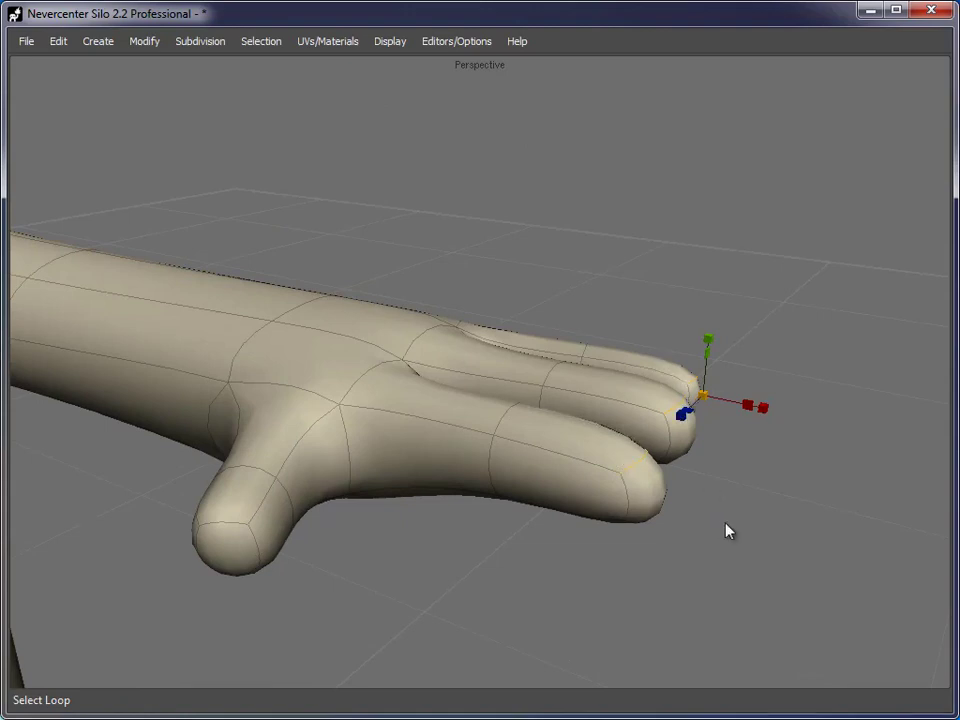
pyautogui.press('b')
pyautogui.moveTo(727, 530)
pyautogui.mouseDown()
pyautogui.moveTo(718, 529)
pyautogui.moveTo(727, 530)
pyautogui.mouseUp()
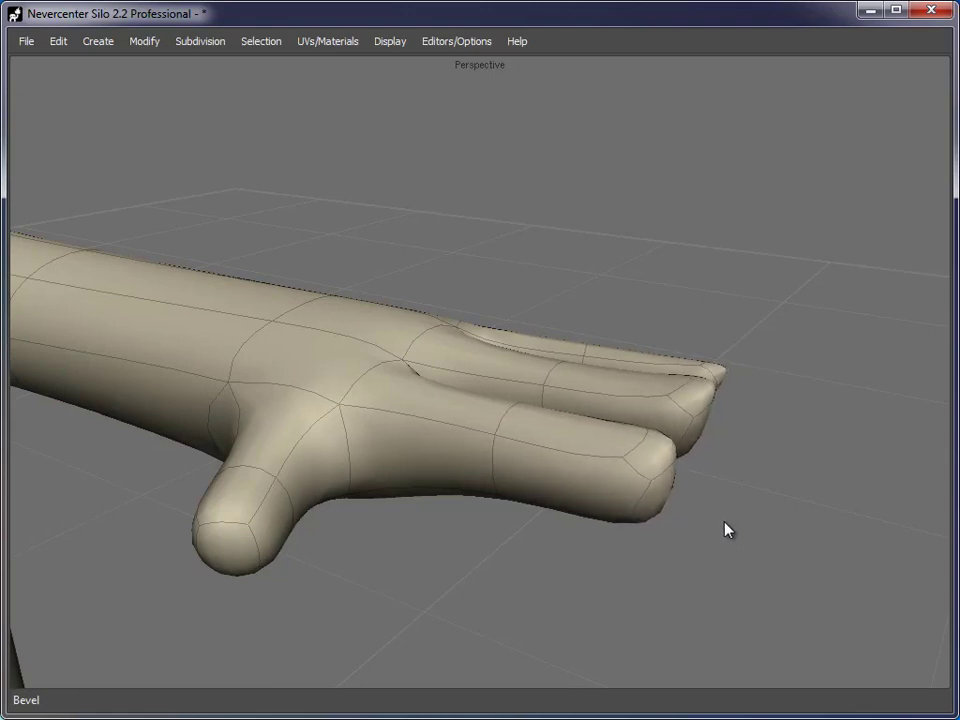
# Step: Switch to object selection and hide the character mesh's wireframe
pyautogui.press('q')
pyautogui.rightClick(612, 285)
pyautogui.moveTo(632, 456)
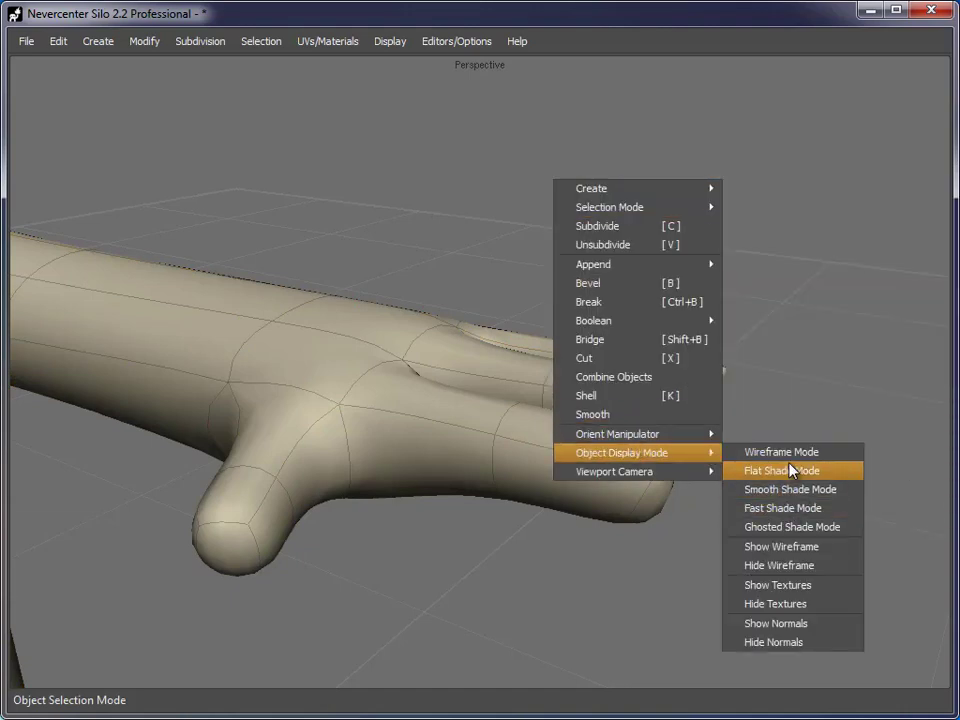
pyautogui.click(790, 565)
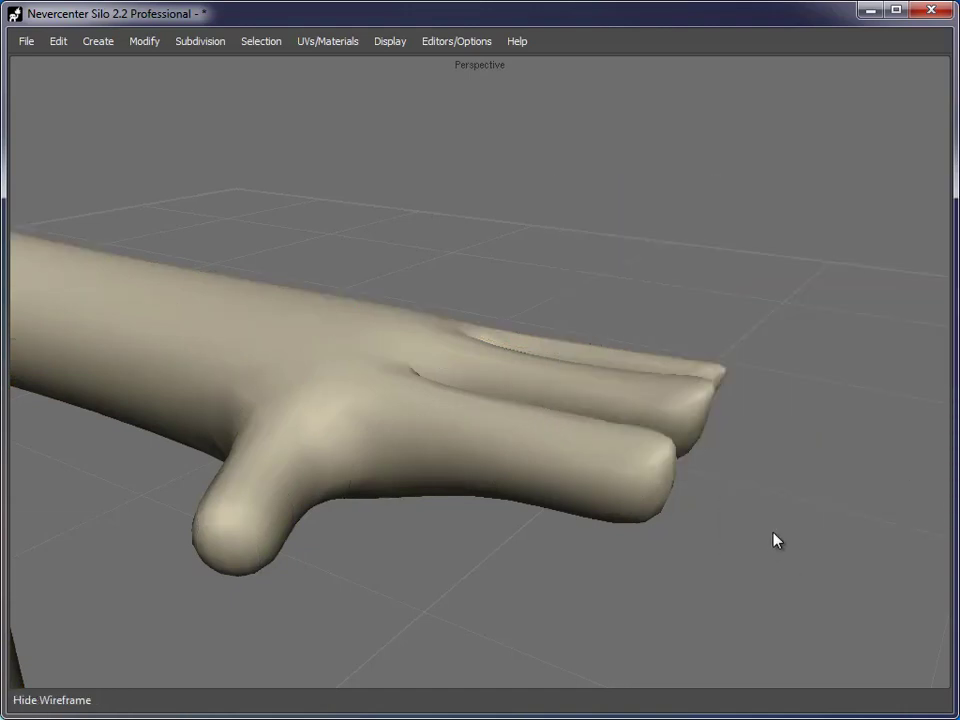
# Step: Inspect the bevelled fingertips from several angles and undo the fingertip bevel
pyautogui.keyDown('alt'); pyautogui.moveTo(774, 534); pyautogui.dragTo(551, 493, button='right'); pyautogui.keyUp('alt')
pyautogui.keyDown('alt'); pyautogui.moveTo(551, 493); pyautogui.dragTo(556, 468); pyautogui.keyUp('alt')
pyautogui.keyDown('alt'); pyautogui.moveTo(556, 468); pyautogui.dragTo(718, 365, button='right'); pyautogui.keyUp('alt')
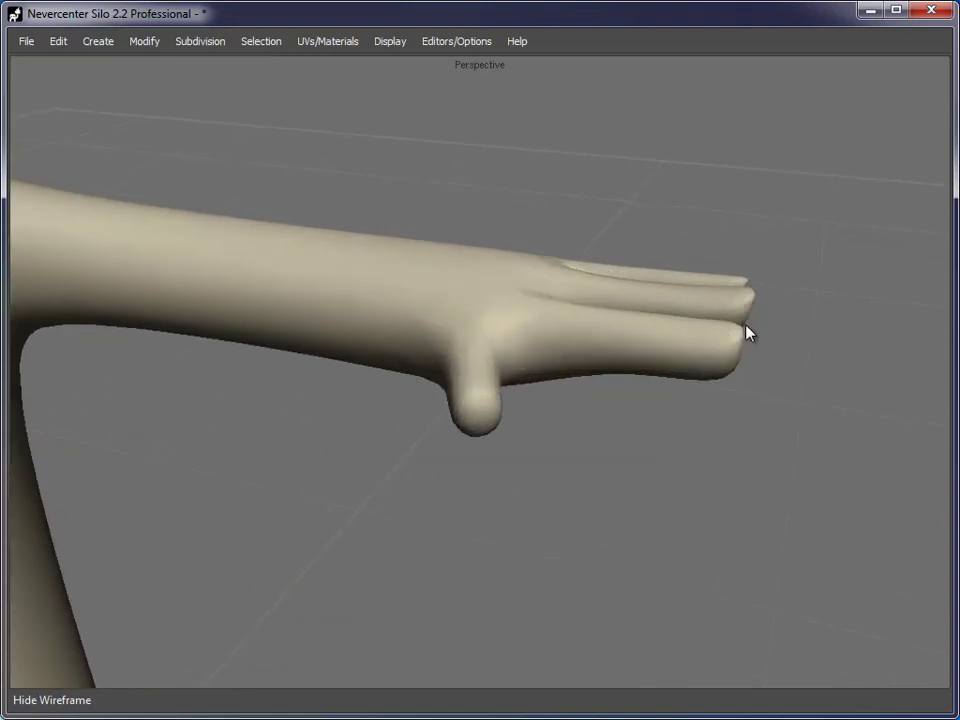
pyautogui.keyDown('alt'); pyautogui.moveTo(696, 437); pyautogui.dragTo(519, 368, button='right'); pyautogui.keyUp('alt')
pyautogui.keyDown('alt'); pyautogui.moveTo(546, 349); pyautogui.dragTo(466, 459); pyautogui.keyUp('alt')
pyautogui.keyDown('alt'); pyautogui.moveTo(466, 459); pyautogui.dragTo(585, 454, button='right'); pyautogui.keyUp('alt')
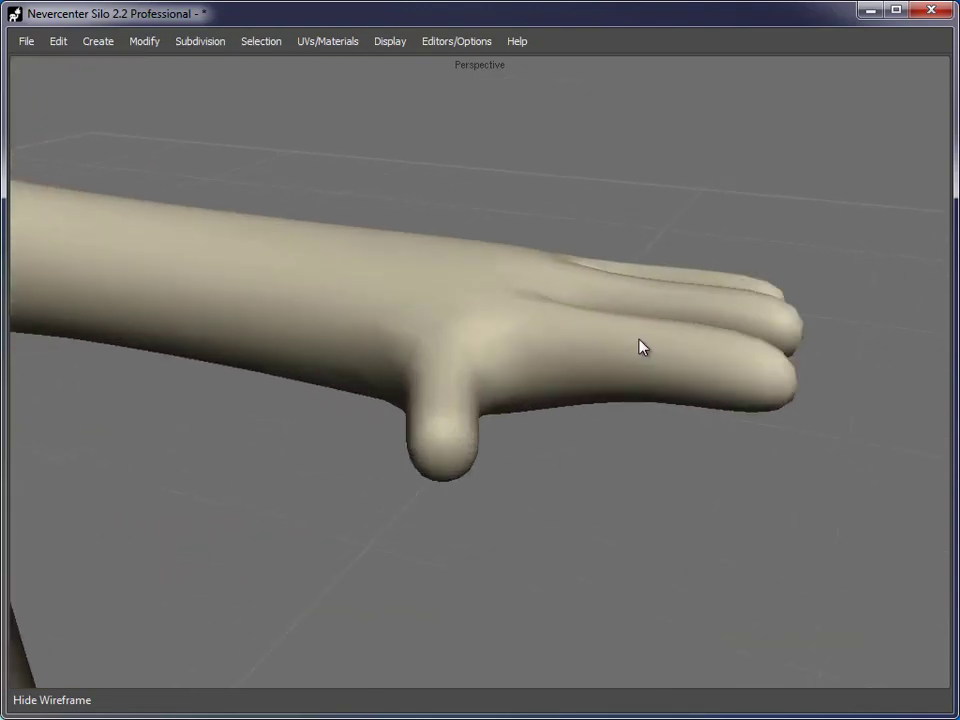
# Step: Bevel the mid-length edge loops of the three fingers into two loops per finger
pyautogui.click(452, 315)
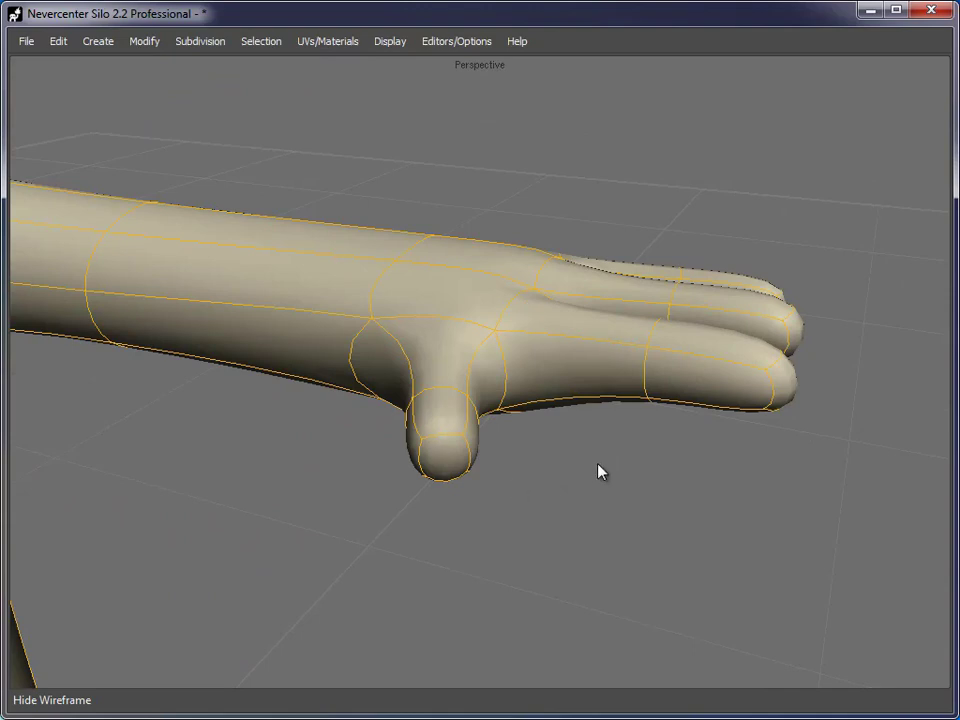
pyautogui.doubleClick(649, 381)
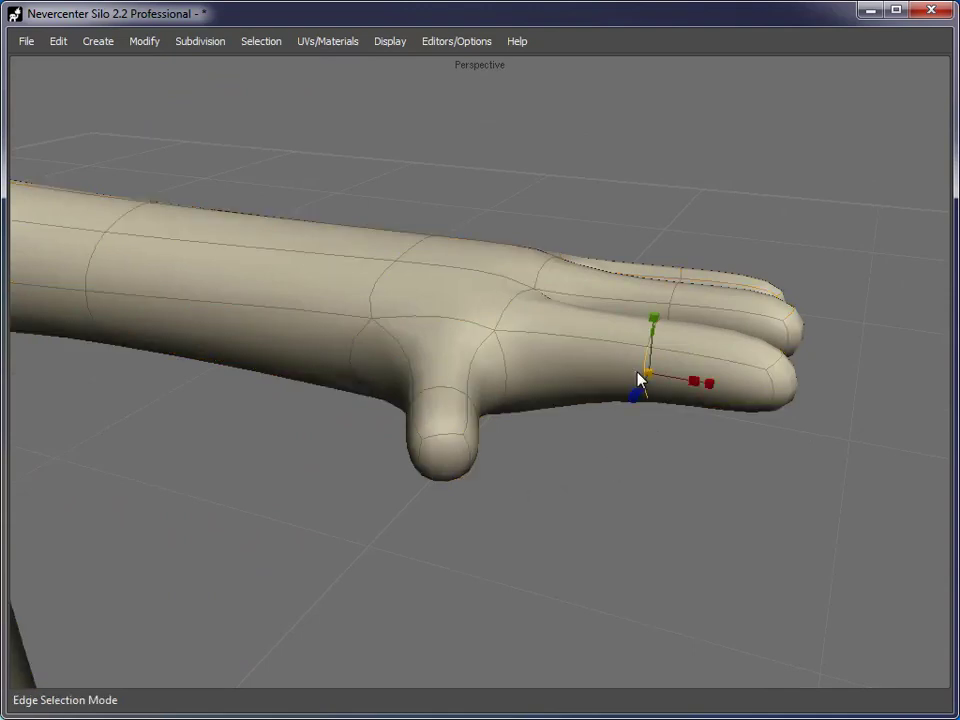
pyautogui.moveTo(707, 336); pyautogui.dragTo(508, 373, button='middle')
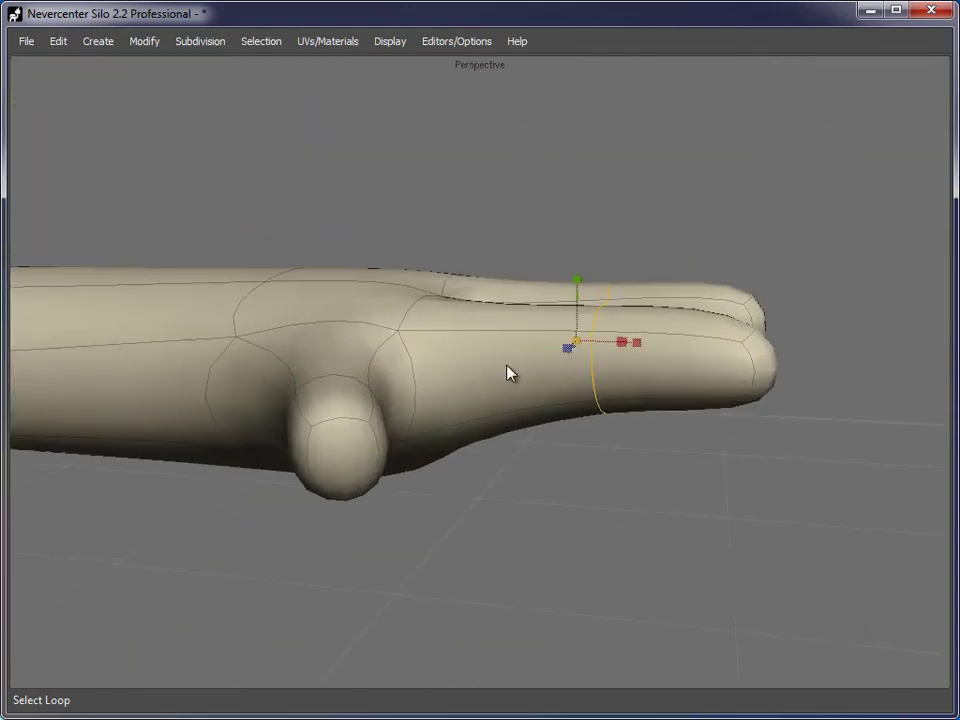
pyautogui.press('b')
pyautogui.moveTo(590, 368); pyautogui.dragTo(598, 368)
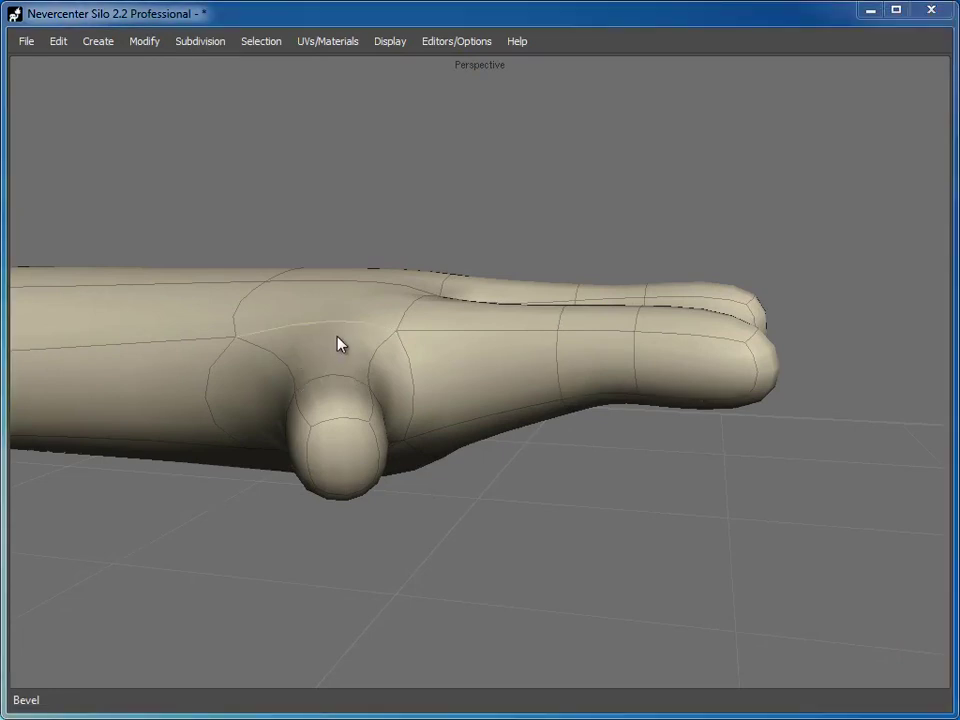
# Step: Select the joint loops nearest the palm on the fingers and move them slightly toward the palm
pyautogui.scroll(5, 336, 360)
pyautogui.scroll(-8, 662, 428)
pyautogui.scroll(3, 680, 436)
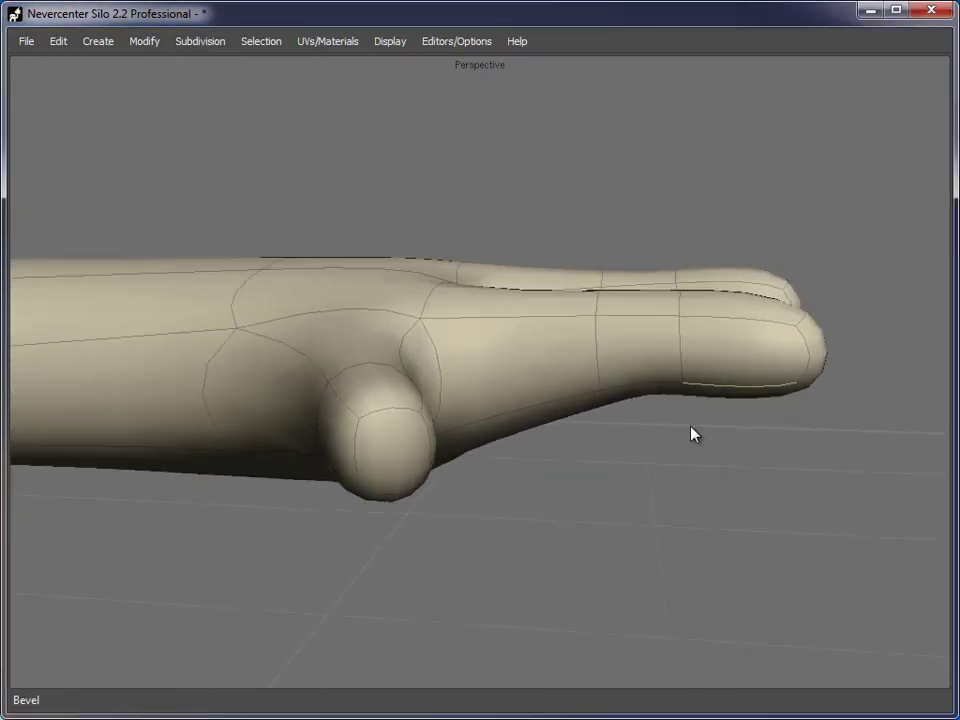
pyautogui.doubleClick(606, 289)
pyautogui.moveTo(606, 283); pyautogui.dragTo(660, 232, button='middle')
pyautogui.keyDown('shift'); pyautogui.doubleClick(692, 212); pyautogui.keyUp('shift')
pyautogui.press('w')
pyautogui.moveTo(675, 422); pyautogui.dragTo(564, 388, button='middle')
pyautogui.moveTo(606, 311); pyautogui.dragTo(594, 311)
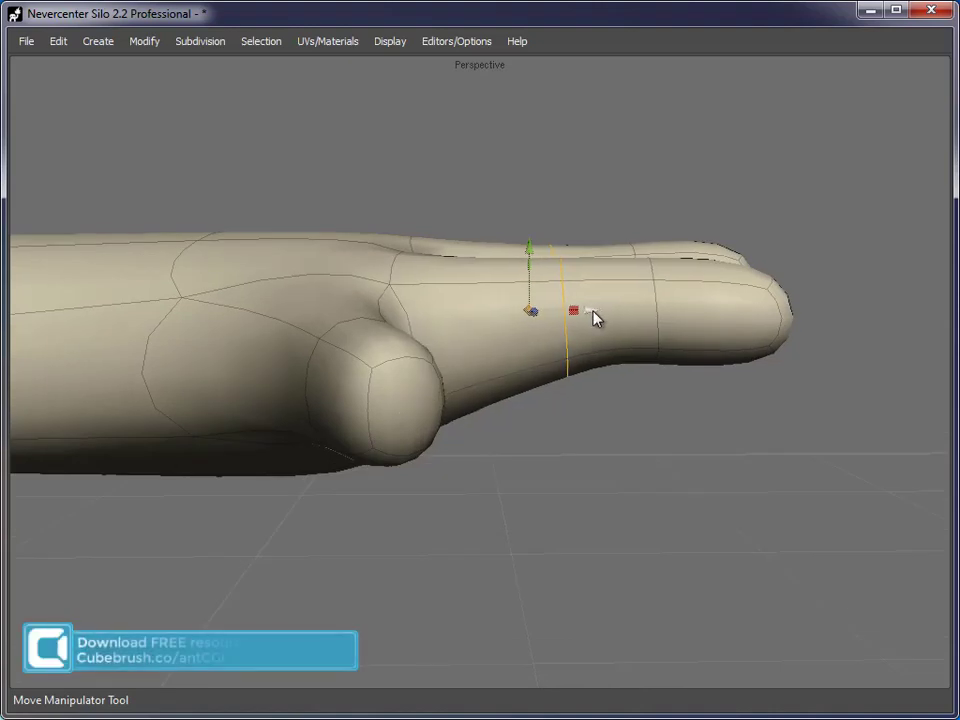
# Step: Move the upper edges and the underside edges of the finger joint loops separately to shape the joints
pyautogui.moveTo(601, 395); pyautogui.dragTo(596, 384, button='middle')
pyautogui.keyDown('ctrl'); pyautogui.moveTo(777, 459); pyautogui.dragTo(495, 325); pyautogui.keyUp('ctrl')
pyautogui.moveTo(498, 328); pyautogui.dragTo(534, 258, button='middle')
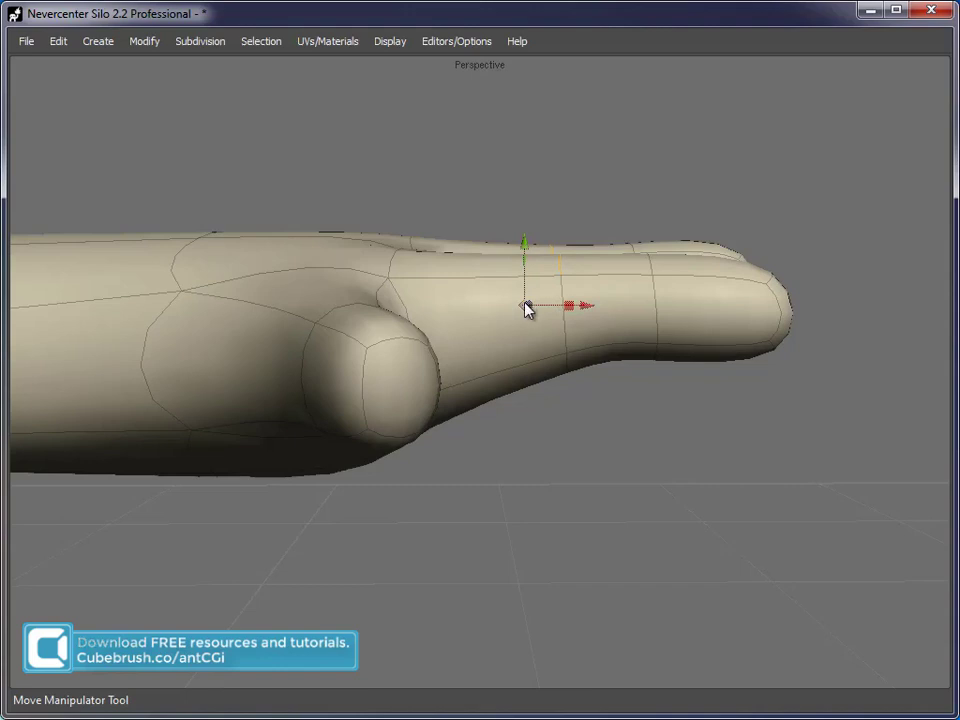
pyautogui.moveTo(525, 306); pyautogui.dragTo(557, 300)
pyautogui.moveTo(688, 388); pyautogui.dragTo(707, 452, button='middle')
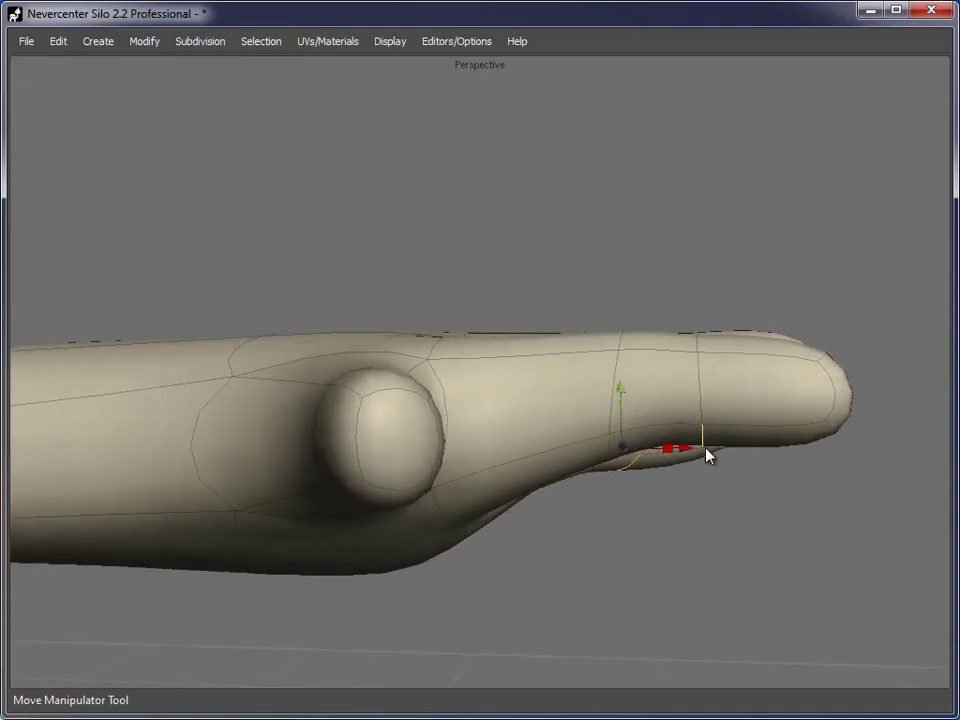
pyautogui.moveTo(632, 452); pyautogui.dragTo(600, 468)
# Step: Box-select the end vertices of the index finger and move them along the finger's length
pyautogui.moveTo(718, 499); pyautogui.dragTo(518, 505, button='middle')
pyautogui.press('a')
pyautogui.moveTo(358, 581); pyautogui.dragTo(510, 476)
pyautogui.moveTo(462, 634); pyautogui.dragTo(465, 574)
# Step: Box-select the vertices of the outer and middle fingers in turn and move them to adjust the finger spacing
pyautogui.moveTo(786, 534); pyautogui.dragTo(762, 576, button='middle')
pyautogui.moveTo(765, 569); pyautogui.dragTo(587, 409)
pyautogui.moveTo(660, 574); pyautogui.dragTo(714, 362)
pyautogui.keyDown('alt'); pyautogui.moveTo(714, 362); pyautogui.dragTo(643, 402, button='right'); pyautogui.keyUp('alt')
pyautogui.moveTo(446, 374); pyautogui.dragTo(536, 617)
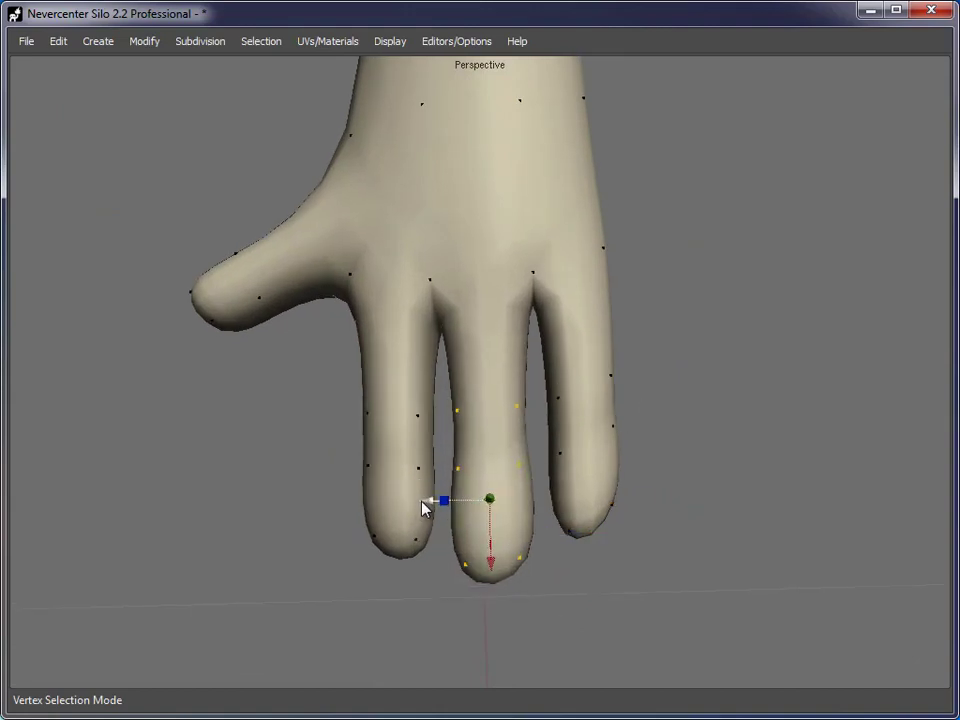
pyautogui.keyDown('alt'); pyautogui.moveTo(424, 504); pyautogui.dragTo(532, 467); pyautogui.keyUp('alt')
# Step: Select the face between the two joint loops on the underside of the outer finger
pyautogui.keyDown('alt'); pyautogui.moveTo(532, 467); pyautogui.dragTo(398, 332, button='middle'); pyautogui.keyUp('alt')
pyautogui.keyDown('alt'); pyautogui.moveTo(398, 332); pyautogui.dragTo(476, 373, button='right'); pyautogui.keyUp('alt')
pyautogui.press('s')
pyautogui.keyDown('alt'); pyautogui.moveTo(476, 373); pyautogui.dragTo(508, 488); pyautogui.keyUp('alt')
pyautogui.click(500, 474)
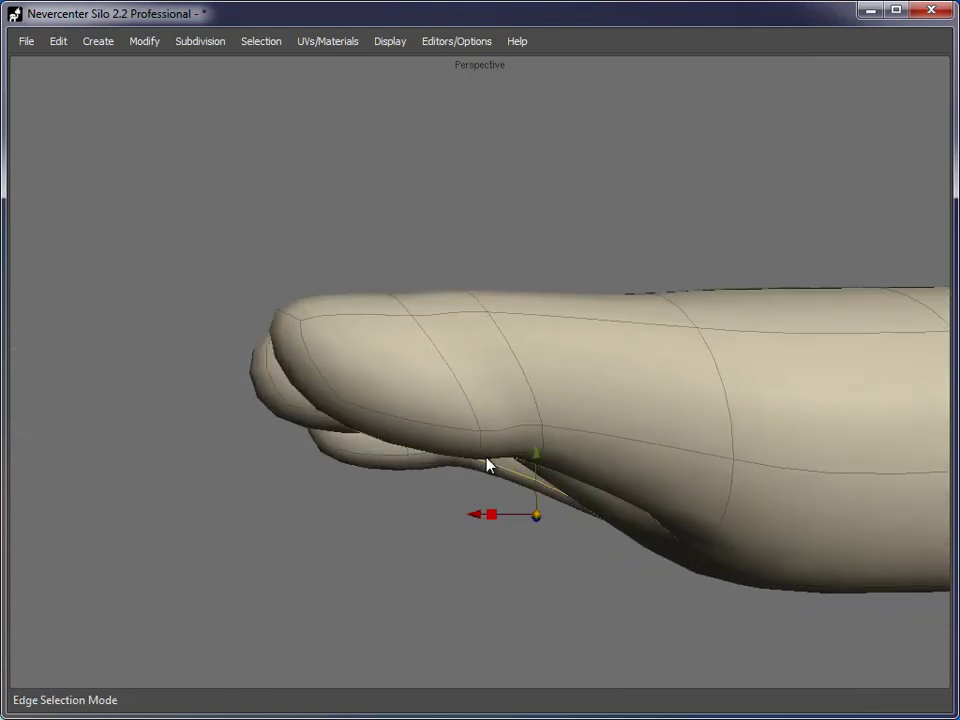
pyautogui.click(486, 453)
pyautogui.press('d')
pyautogui.click(506, 457)
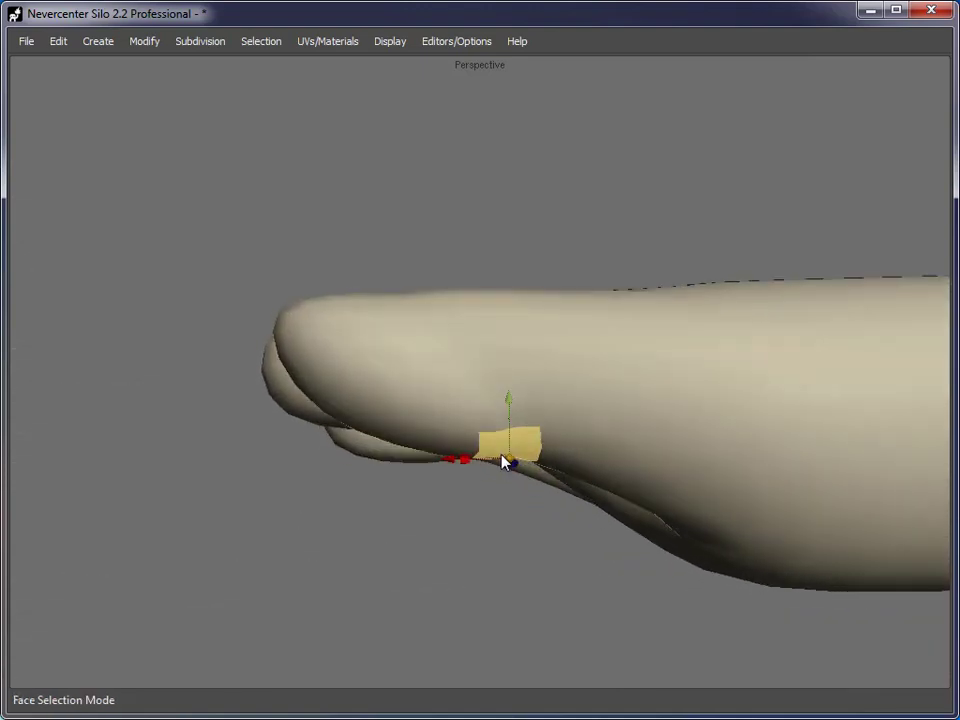
# Step: Select the face along the outer side of the palm
pyautogui.keyDown('alt'); pyautogui.moveTo(514, 465); pyautogui.dragTo(704, 400); pyautogui.keyUp('alt')
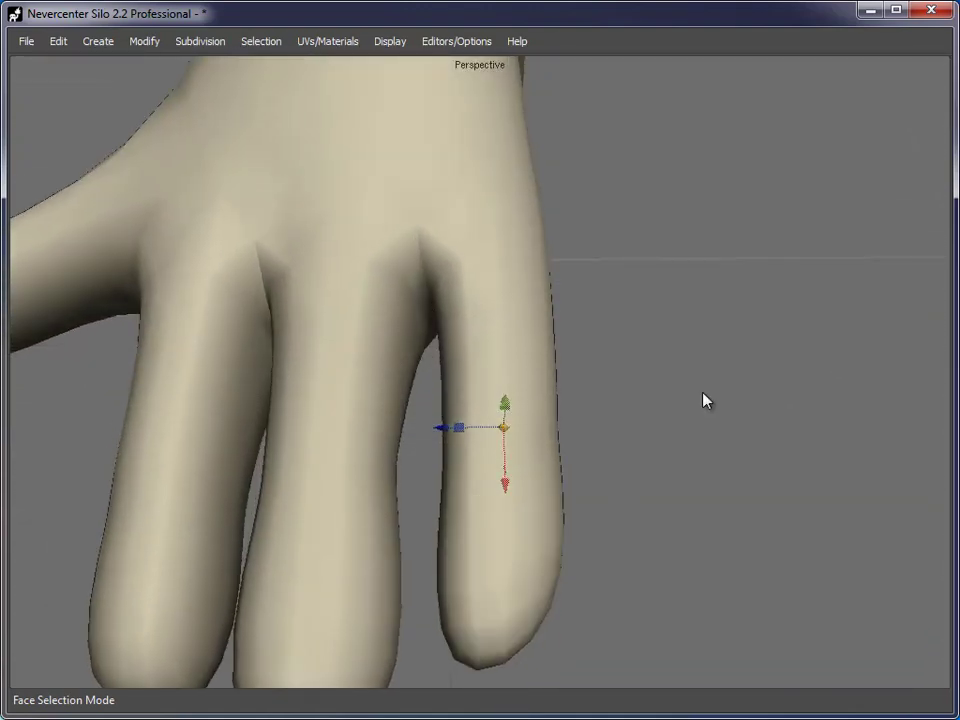
pyautogui.keyDown('alt'); pyautogui.moveTo(704, 400); pyautogui.dragTo(550, 260, button='right'); pyautogui.keyUp('alt')
pyautogui.keyDown('alt'); pyautogui.moveTo(550, 260); pyautogui.dragTo(620, 360); pyautogui.keyUp('alt')
pyautogui.keyDown('alt'); pyautogui.moveTo(620, 360); pyautogui.dragTo(654, 360, button='right'); pyautogui.keyUp('alt')
pyautogui.press('s')
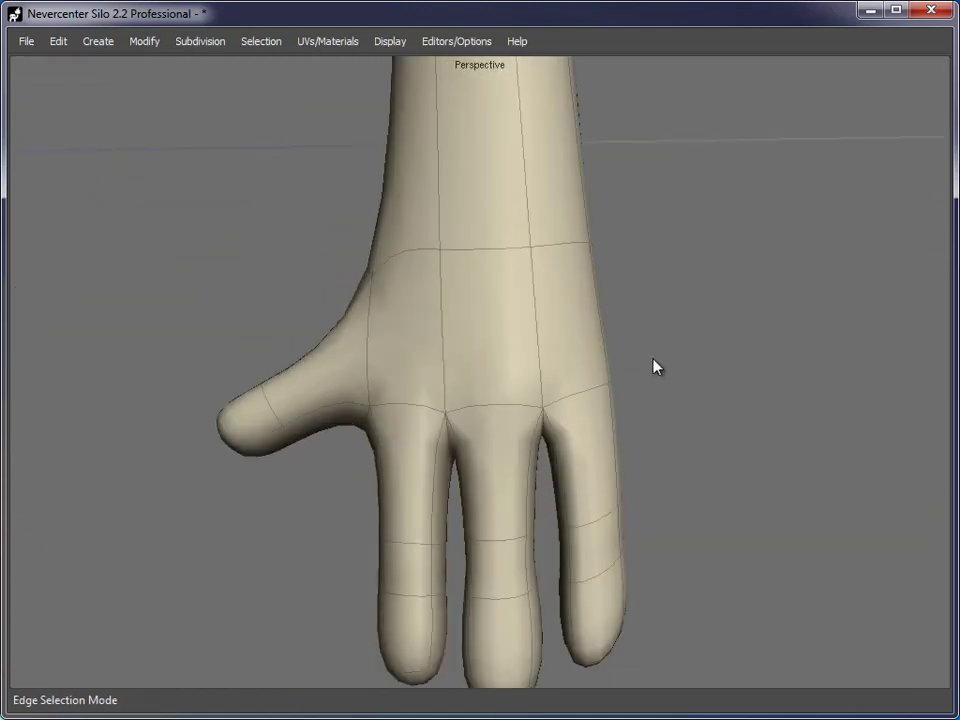
pyautogui.press('d')
pyautogui.click(611, 316)
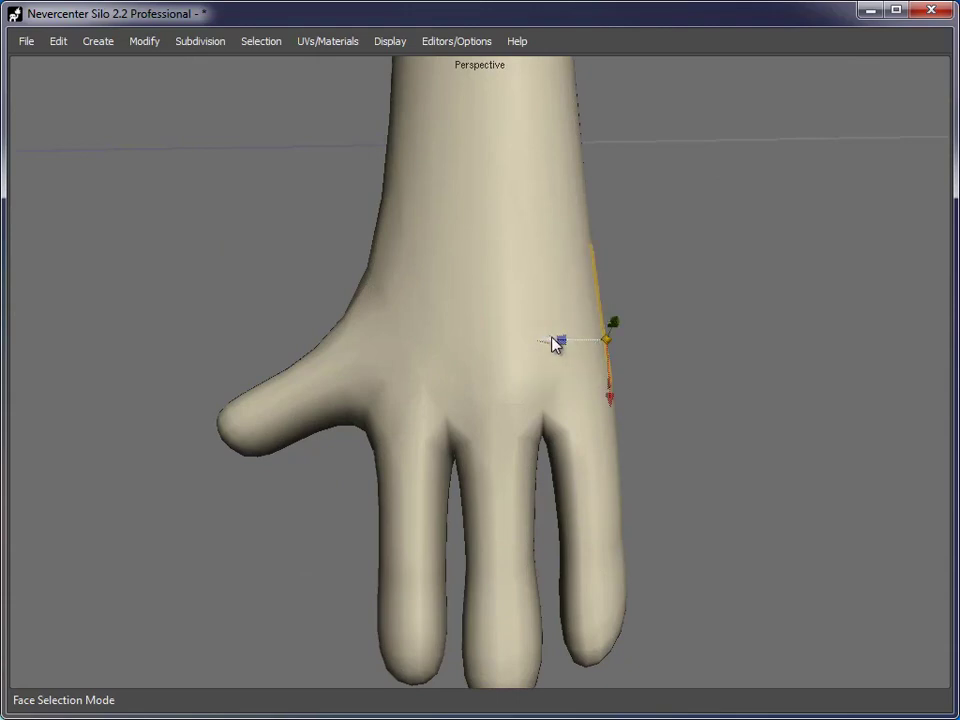
# Step: Select the edge loop at the middle of the arm and the one near the shoulder in turn and scale each down
pyautogui.keyDown('alt'); pyautogui.moveTo(495, 444); pyautogui.dragTo(697, 346); pyautogui.keyUp('alt')
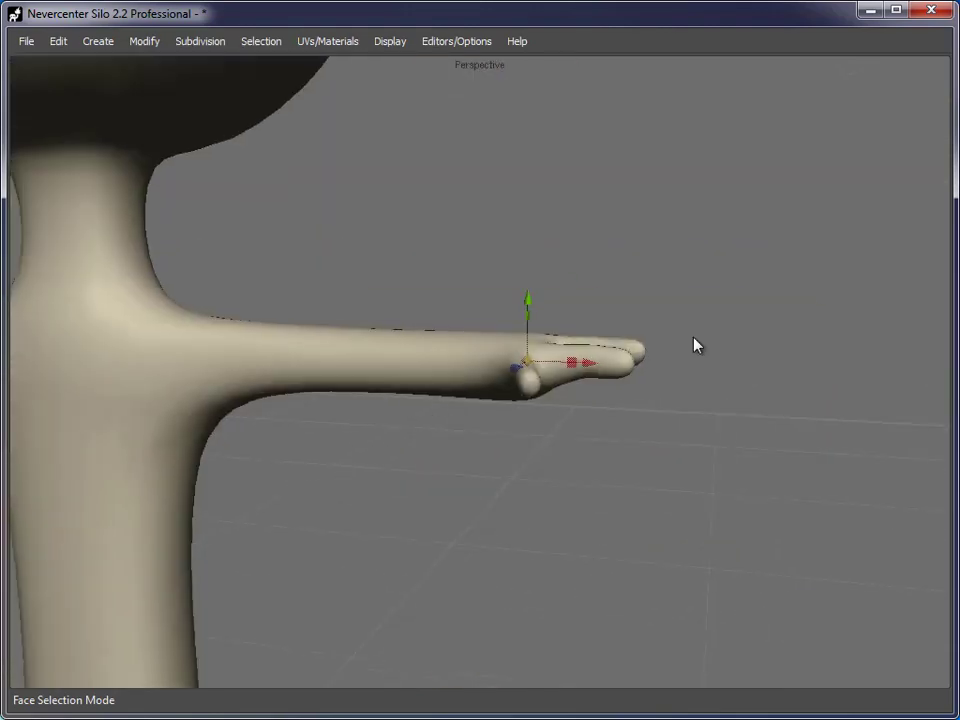
pyautogui.keyDown('alt'); pyautogui.moveTo(638, 316); pyautogui.dragTo(568, 460); pyautogui.keyUp('alt')
pyautogui.keyDown('alt'); pyautogui.moveTo(568, 460); pyautogui.dragTo(658, 469, button='right'); pyautogui.keyUp('alt')
pyautogui.press('w')
pyautogui.press('f')
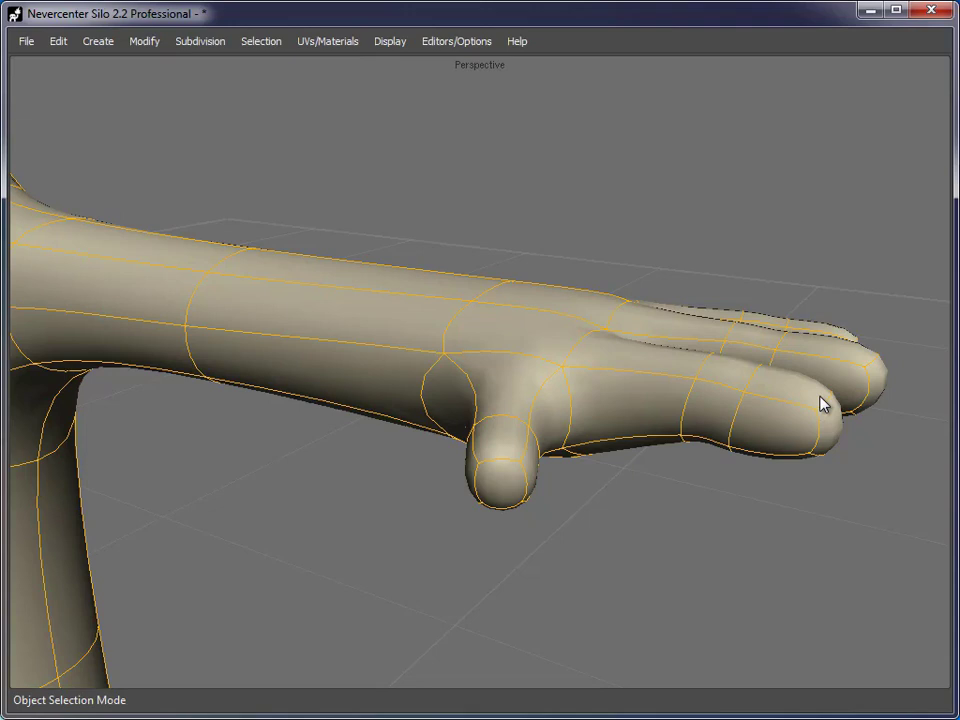
pyautogui.keyDown('alt'); pyautogui.moveTo(664, 523); pyautogui.dragTo(669, 279, button='right'); pyautogui.keyUp('alt')
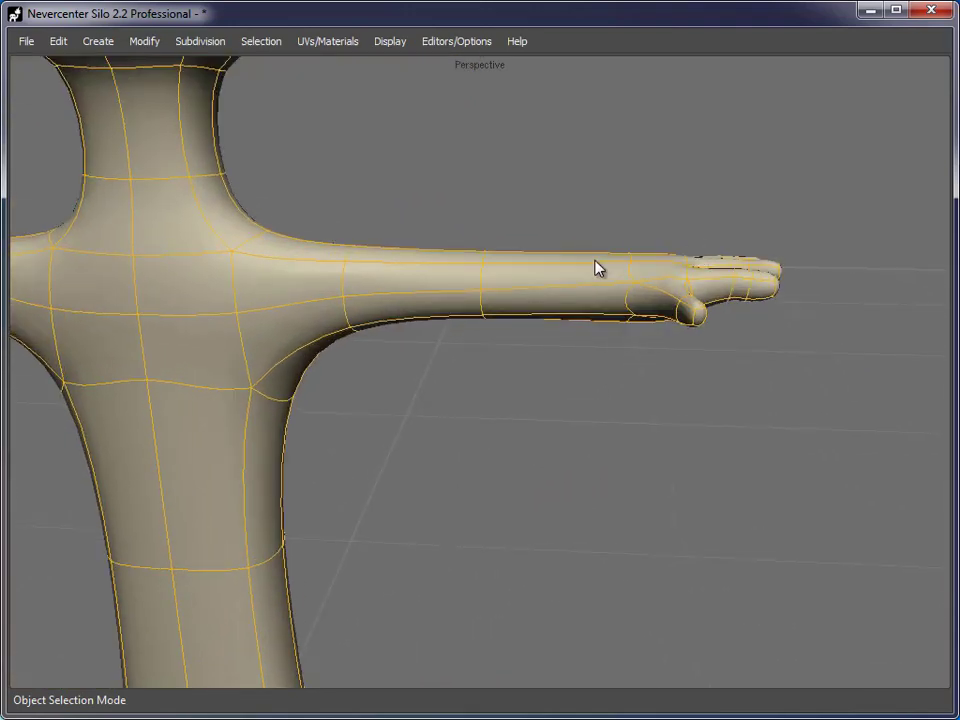
pyautogui.press('s')
pyautogui.doubleClick(483, 276)
pyautogui.press('r')
pyautogui.moveTo(474, 286); pyautogui.dragTo(448, 285)
pyautogui.doubleClick(334, 285)
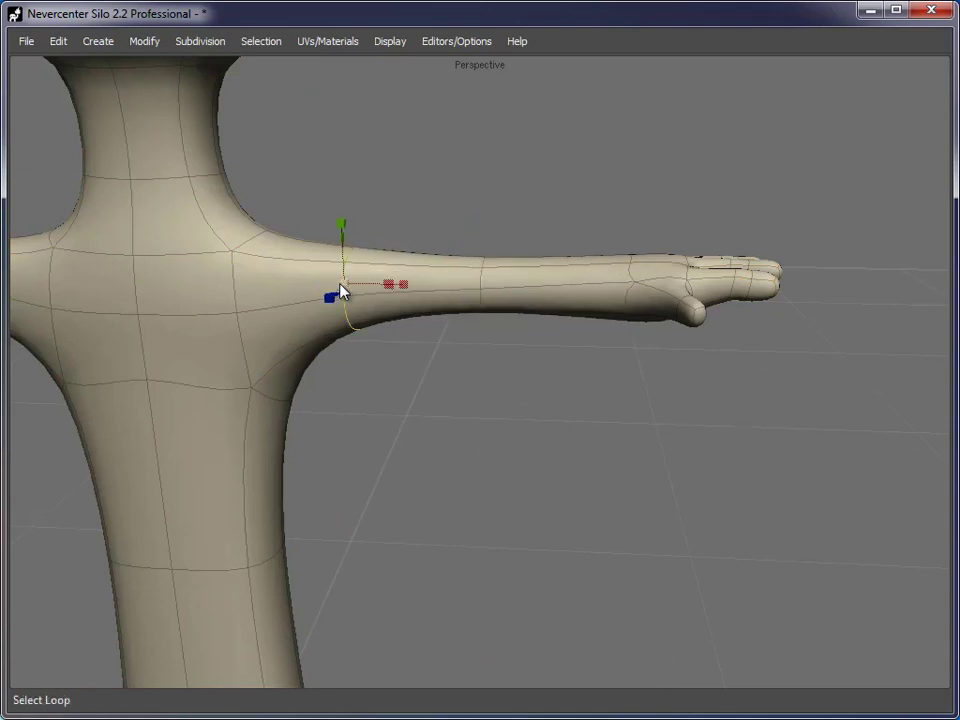
pyautogui.moveTo(314, 284); pyautogui.dragTo(291, 283)
# Step: Select the open edge loop at the bottom of the torso and extrude it downward to lengthen the body
pyautogui.keyDown('alt'); pyautogui.moveTo(690, 427); pyautogui.dragTo(620, 440); pyautogui.keyUp('alt')
pyautogui.keyDown('alt'); pyautogui.moveTo(620, 440); pyautogui.dragTo(548, 421, button='right'); pyautogui.keyUp('alt')
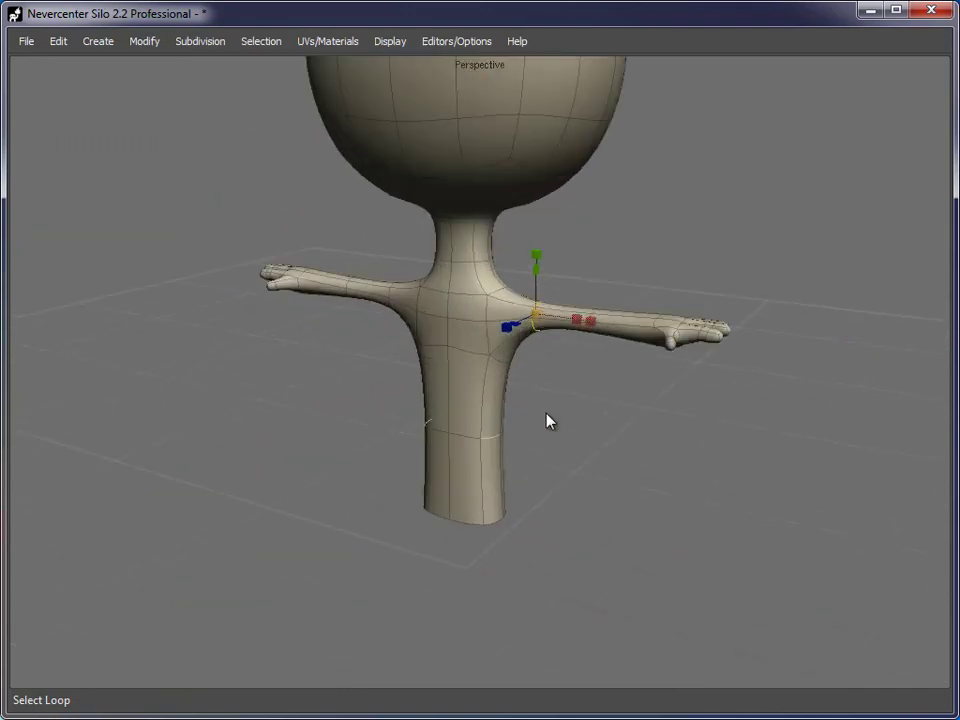
pyautogui.keyDown('alt'); pyautogui.moveTo(548, 421); pyautogui.dragTo(548, 381); pyautogui.keyUp('alt')
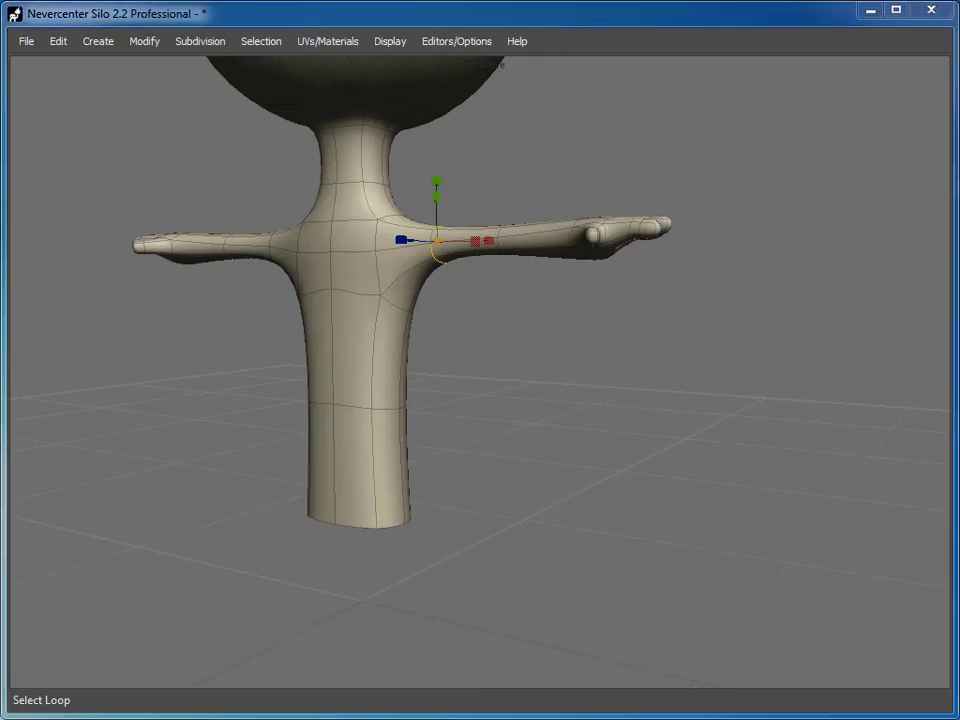
pyautogui.keyDown('alt'); pyautogui.moveTo(302, 385); pyautogui.dragTo(422, 393); pyautogui.keyUp('alt')
pyautogui.keyDown('alt'); pyautogui.moveTo(422, 393); pyautogui.dragTo(547, 273, button='middle'); pyautogui.keyUp('alt')
pyautogui.keyDown('alt'); pyautogui.moveTo(547, 273); pyautogui.dragTo(563, 280, button='right'); pyautogui.keyUp('alt')
pyautogui.doubleClick(519, 367)
pyautogui.press('w')
pyautogui.moveTo(508, 317); pyautogui.dragTo(504, 429)
pyautogui.press('x')
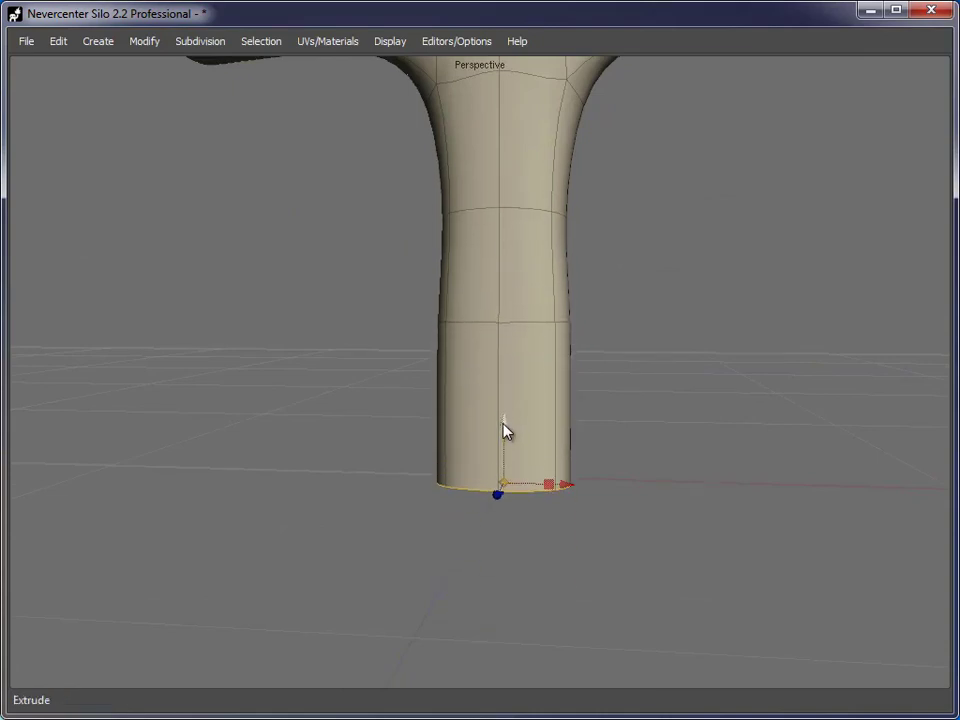
# Step: Select the edge loop above the newly extruded section and move it upward along the torso
pyautogui.keyDown('alt'); pyautogui.moveTo(484, 331); pyautogui.dragTo(519, 324); pyautogui.keyUp('alt')
pyautogui.doubleClick(519, 323)
pyautogui.moveTo(507, 243); pyautogui.dragTo(506, 122)
pyautogui.doubleClick(506, 208)
# Step: Bevel the vertical center edges of the lower torso into a narrow strip of faces
pyautogui.keyDown('alt'); pyautogui.moveTo(537, 238); pyautogui.dragTo(596, 459); pyautogui.keyUp('alt')
pyautogui.doubleClick(490, 453)
pyautogui.doubleClick(578, 460)
pyautogui.press('b')
pyautogui.rightClick(596, 452)
# Step: Select the narrow center faces at the front and back of the lower torso and delete them to separate the legs
pyautogui.press('d')
pyautogui.click(587, 263)
pyautogui.click(587, 328)
pyautogui.keyDown('alt'); pyautogui.moveTo(234, 488); pyautogui.dragTo(484, 477); pyautogui.keyUp('alt')
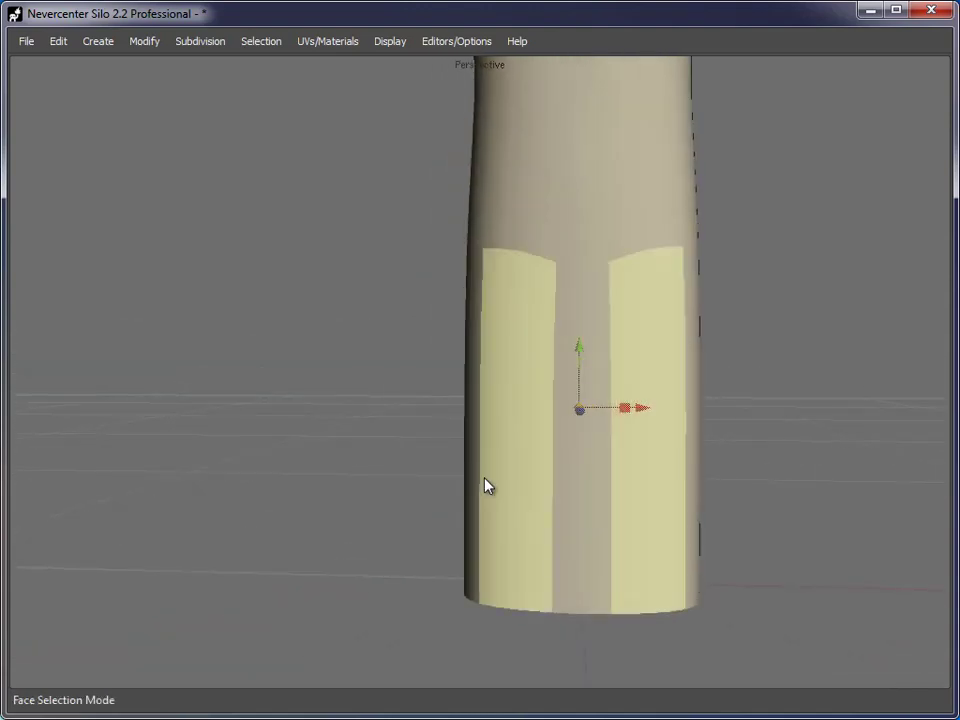
pyautogui.keyDown('shift'); pyautogui.click(604, 530); pyautogui.keyUp('shift')
pyautogui.press('Delete')
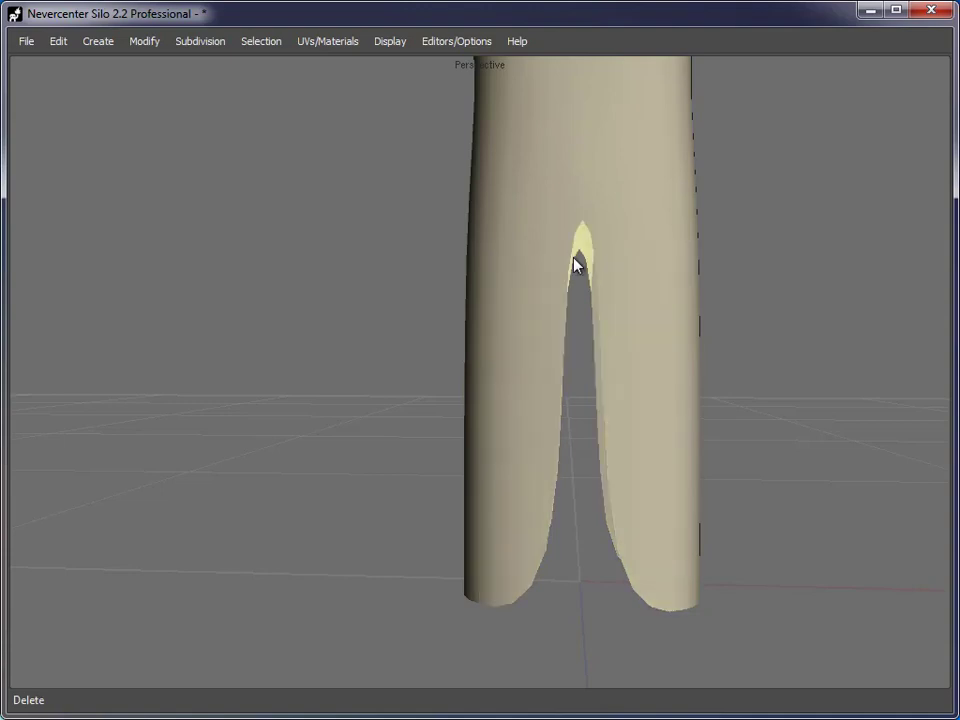
# Step: Bridge the open edges at the crotch and along the inner sides of both legs to close the leg tubes
pyautogui.press('s')
pyautogui.keyDown('alt'); pyautogui.moveTo(739, 499); pyautogui.dragTo(510, 265); pyautogui.keyUp('alt')
pyautogui.click(507, 215)
pyautogui.press('b')
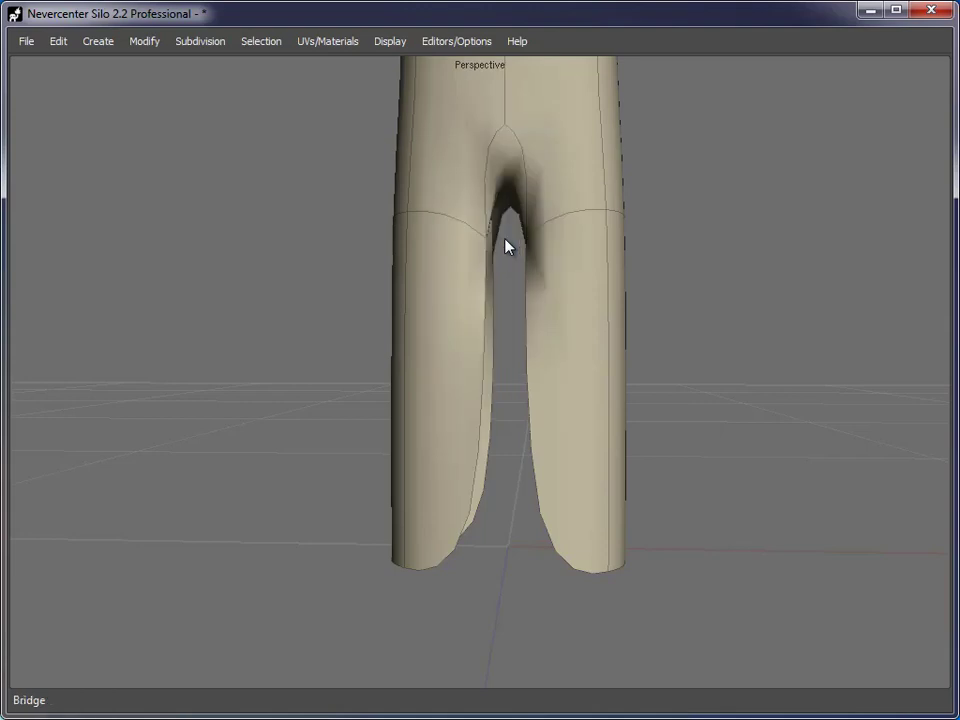
pyautogui.click(495, 306)
pyautogui.press('b')
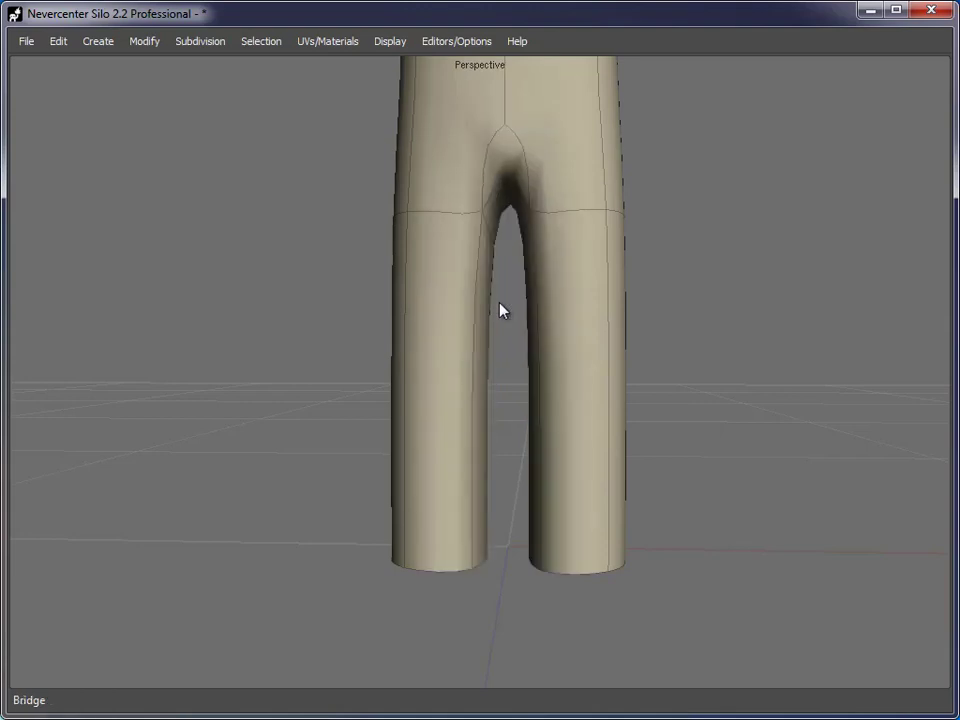
# Step: Split an edge loop through the crotch and down the inner sides of the legs and select it
pyautogui.keyDown('alt'); pyautogui.moveTo(688, 535); pyautogui.dragTo(546, 384, button='right'); pyautogui.keyUp('alt')
pyautogui.keyDown('alt'); pyautogui.moveTo(546, 384); pyautogui.dragTo(539, 503, button='middle'); pyautogui.keyUp('alt')
pyautogui.keyDown('alt'); pyautogui.moveTo(539, 512); pyautogui.dragTo(560, 527); pyautogui.keyUp('alt')
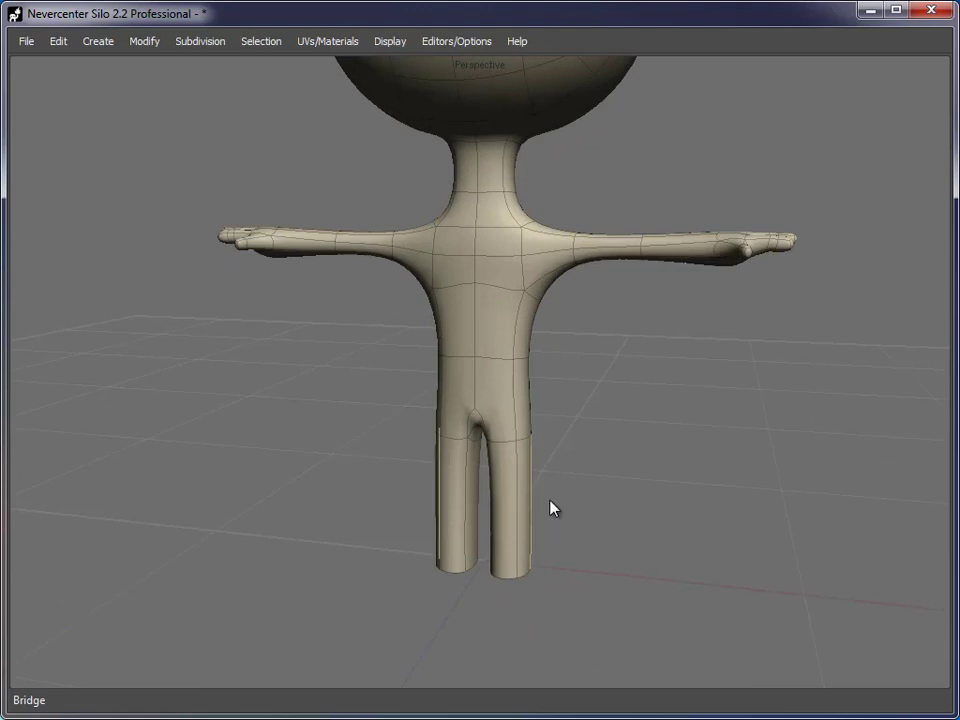
pyautogui.keyDown('alt'); pyautogui.moveTo(396, 460); pyautogui.dragTo(357, 438); pyautogui.keyUp('alt')
pyautogui.keyDown('alt'); pyautogui.moveTo(357, 438); pyautogui.dragTo(350, 320, button='middle'); pyautogui.keyUp('alt')
pyautogui.keyDown('alt'); pyautogui.moveTo(350, 320); pyautogui.dragTo(448, 375, button='right'); pyautogui.keyUp('alt')
pyautogui.keyDown('alt'); pyautogui.moveTo(448, 375); pyautogui.dragTo(451, 486, button='middle'); pyautogui.keyUp('alt')
pyautogui.keyDown('alt'); pyautogui.moveTo(451, 486); pyautogui.dragTo(529, 482, button='right'); pyautogui.keyUp('alt')
pyautogui.keyDown('alt'); pyautogui.moveTo(529, 482); pyautogui.dragTo(465, 433); pyautogui.keyUp('alt')
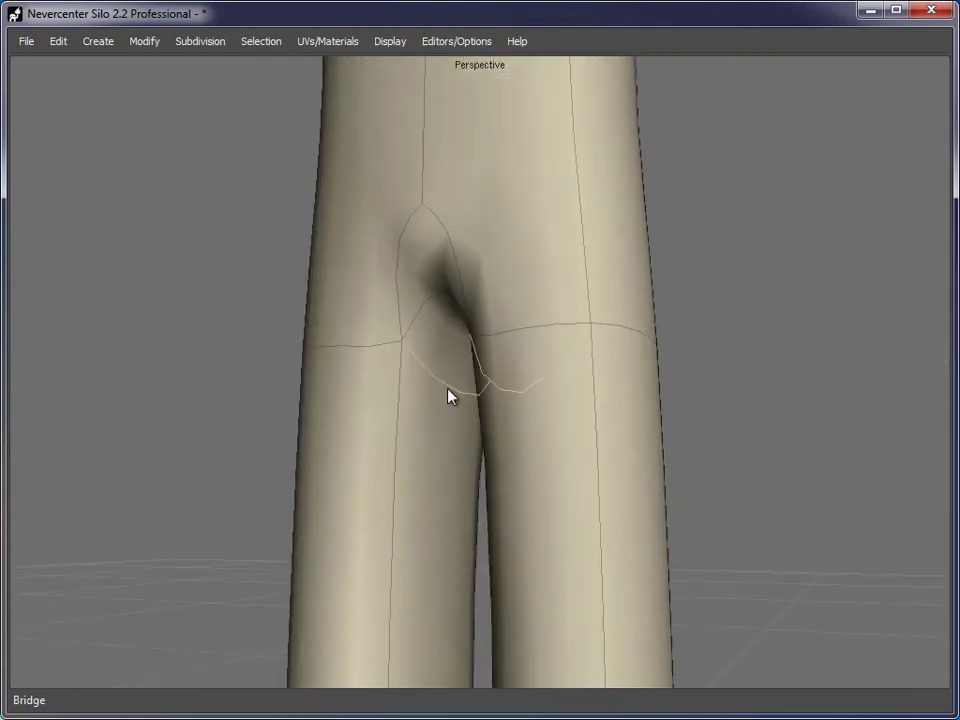
pyautogui.hotkey('shift', 'x')
pyautogui.doubleClick(456, 492)
pyautogui.keyDown('alt'); pyautogui.moveTo(456, 500); pyautogui.dragTo(463, 439); pyautogui.keyUp('alt')
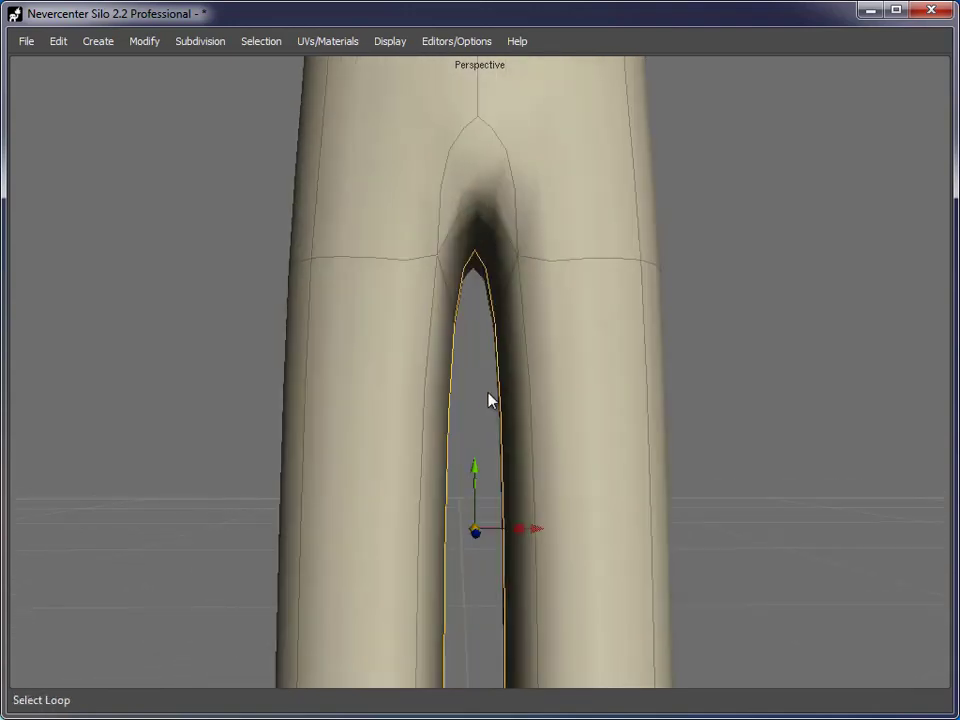
# Step: Select the leg's faces and apply Smooth to even out their shape
pyautogui.keyDown('alt'); pyautogui.moveTo(748, 248); pyautogui.dragTo(760, 276); pyautogui.keyUp('alt')
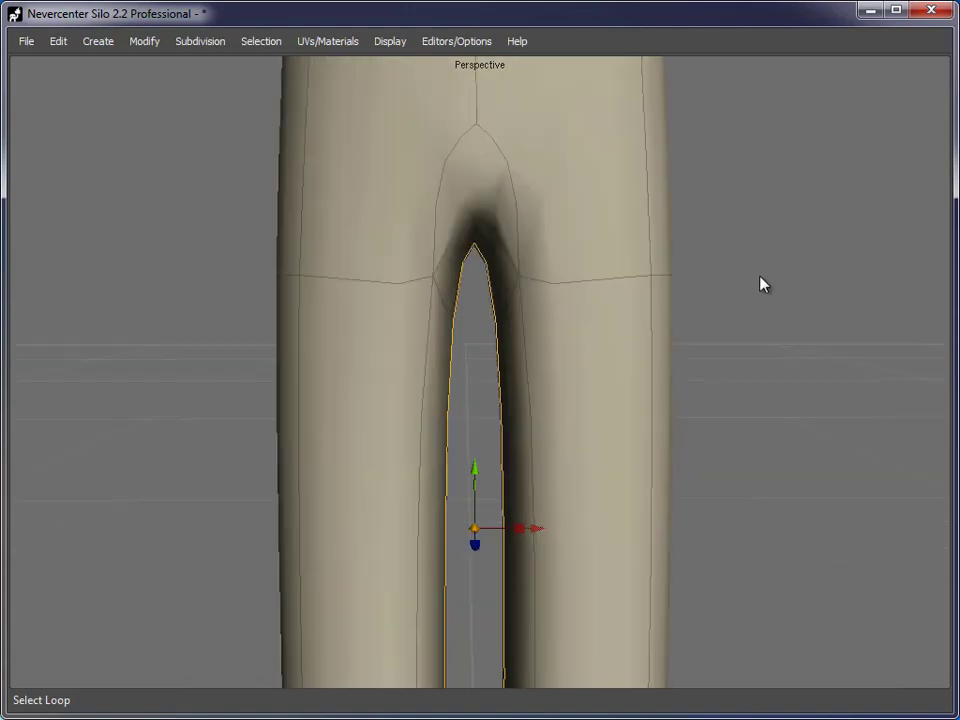
pyautogui.keyDown('alt'); pyautogui.moveTo(760, 276); pyautogui.dragTo(669, 278, button='right'); pyautogui.keyUp('alt')
pyautogui.keyDown('alt'); pyautogui.moveTo(422, 341); pyautogui.dragTo(423, 388, button='middle'); pyautogui.keyUp('alt')
pyautogui.moveTo(654, 495)
pyautogui.keyDown('alt'); pyautogui.mouseDown()
pyautogui.moveTo(257, 495)
pyautogui.moveTo(642, 490)
pyautogui.mouseUp(); pyautogui.keyUp('alt')
pyautogui.keyDown('alt'); pyautogui.moveTo(642, 490); pyautogui.dragTo(519, 373, button='right'); pyautogui.keyUp('alt')
pyautogui.click(516, 369)
pyautogui.keyDown('alt'); pyautogui.moveTo(590, 405); pyautogui.dragTo(676, 456); pyautogui.keyUp('alt')
pyautogui.keyDown('alt'); pyautogui.moveTo(676, 456); pyautogui.dragTo(551, 454, button='right'); pyautogui.keyUp('alt')
pyautogui.press('d')
pyautogui.click(508, 439)
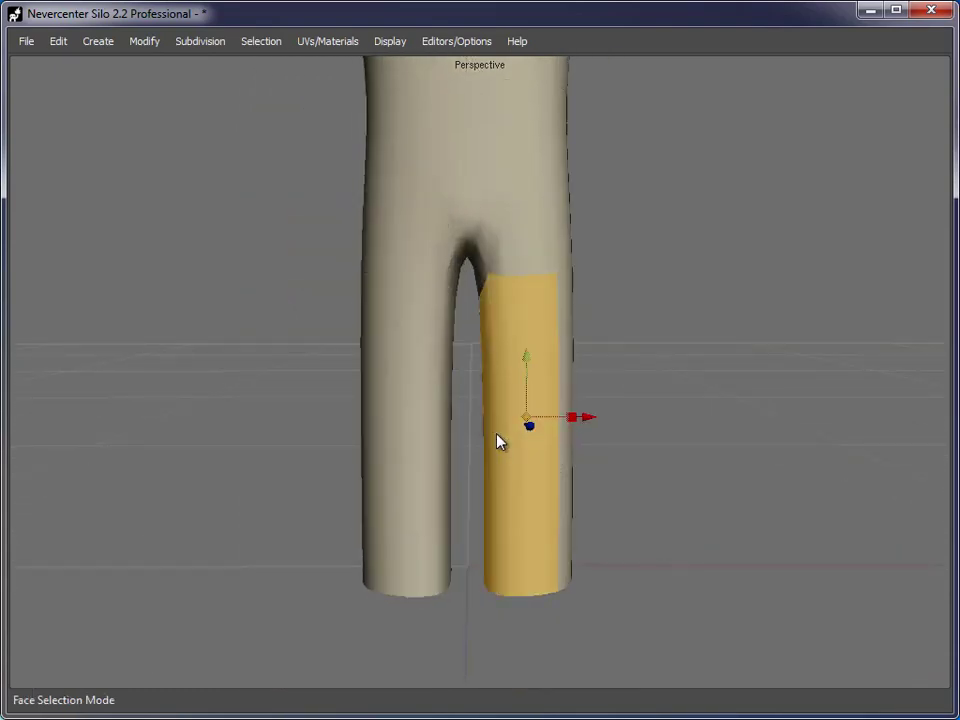
pyautogui.rightClick(497, 439)
pyautogui.click(537, 718)
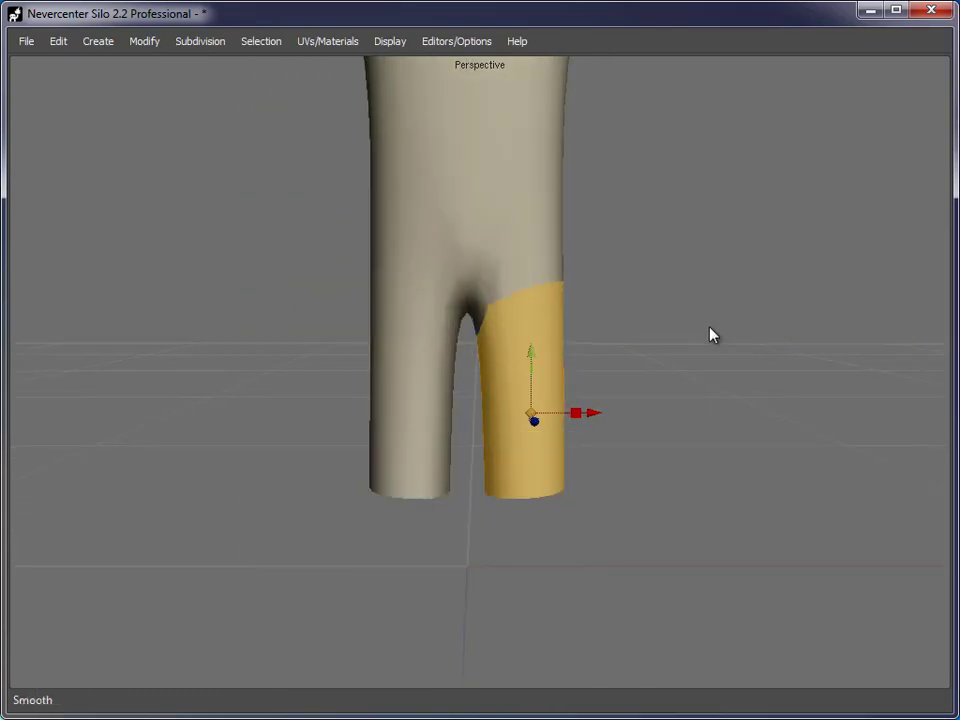
# Step: Box-select the vertices of the crotch and both legs and move them upward
pyautogui.keyDown('alt'); pyautogui.moveTo(711, 328); pyautogui.dragTo(672, 332); pyautogui.keyUp('alt')
pyautogui.keyDown('alt'); pyautogui.moveTo(467, 350); pyautogui.dragTo(497, 346); pyautogui.keyUp('alt')
pyautogui.press('a')
pyautogui.moveTo(649, 259); pyautogui.dragTo(326, 542)
pyautogui.moveTo(292, 171); pyautogui.dragTo(632, 542)
pyautogui.moveTo(470, 305); pyautogui.dragTo(465, 236)
# Step: Scale down the open edge loop at the bottom of the leg and extrude it downward to form the lower leg
pyautogui.press('s')
pyautogui.doubleClick(540, 446)
pyautogui.press('r')
pyautogui.moveTo(527, 435); pyautogui.dragTo(503, 432)
pyautogui.press('x')
pyautogui.press('w')
pyautogui.moveTo(527, 377); pyautogui.dragTo(529, 540)
# Step: Extrude the bottom edge loop of the leg downward by another short section for the foot
pyautogui.moveTo(529, 540); pyautogui.dragTo(618, 458, button='middle')
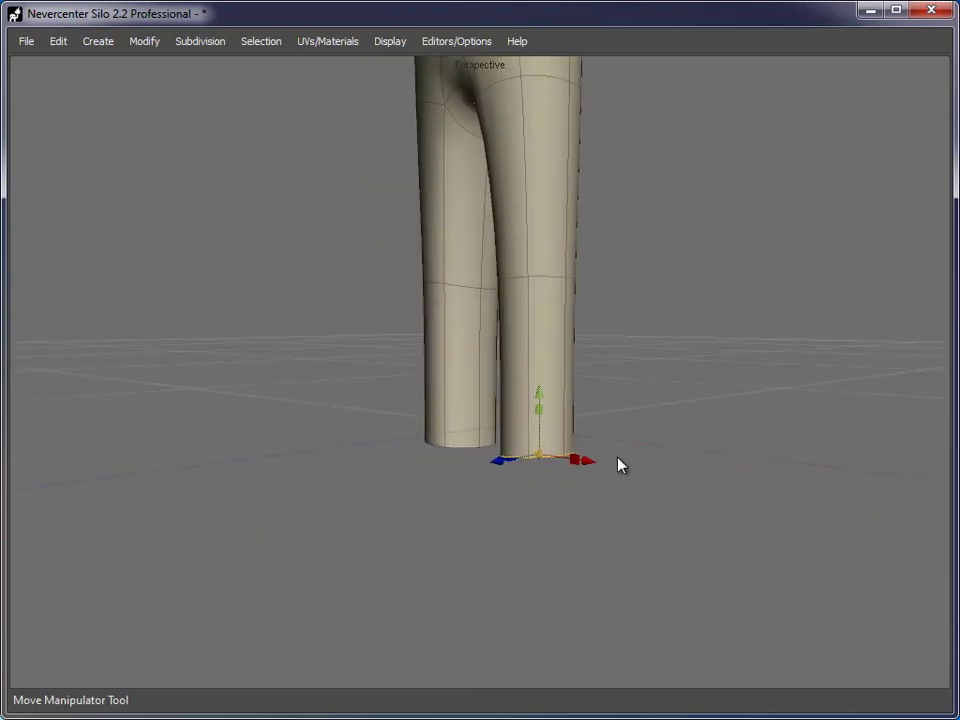
pyautogui.press('x')
pyautogui.moveTo(538, 399); pyautogui.dragTo(522, 468)
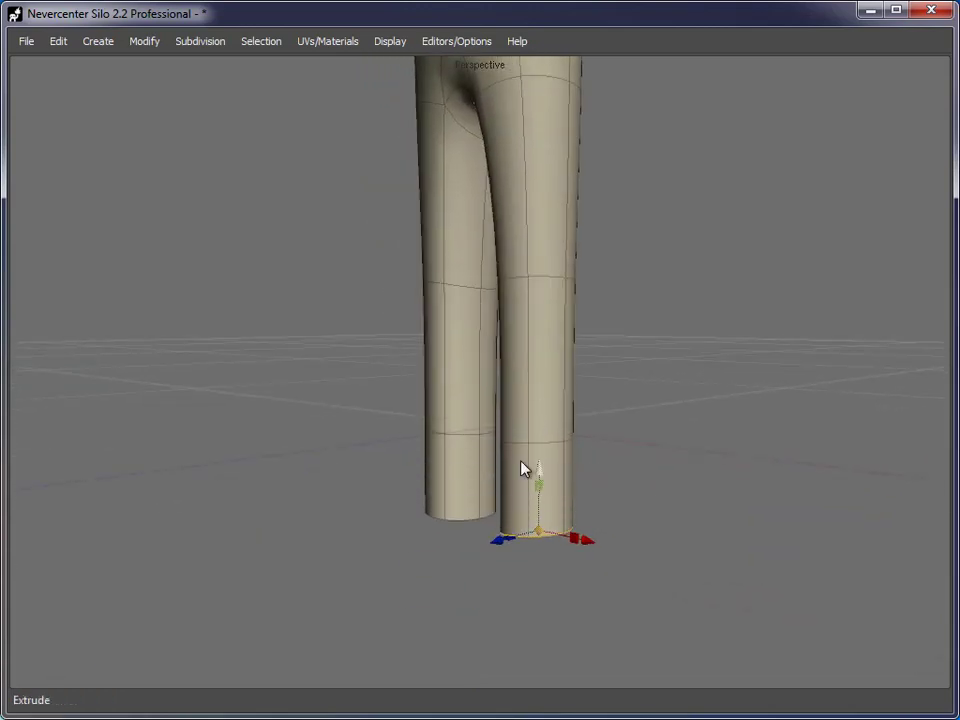
# Step: Select the front face of the lowest leg section and extrude it forward to form the foot
pyautogui.moveTo(566, 519); pyautogui.dragTo(601, 456, button='middle')
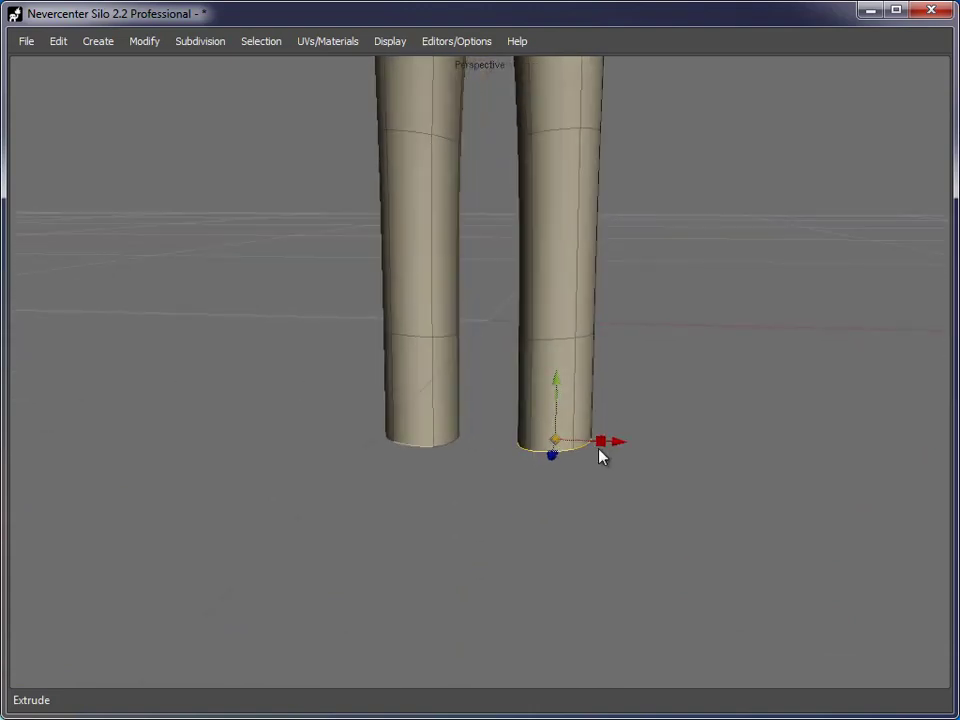
pyautogui.press('d')
pyautogui.click(542, 428)
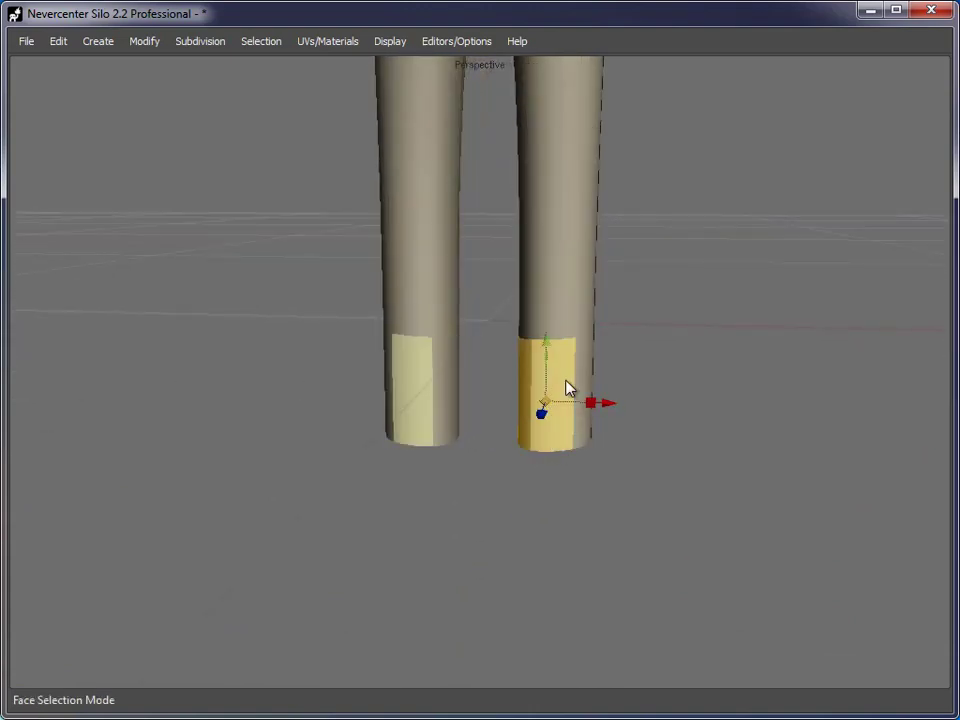
pyautogui.moveTo(579, 371); pyautogui.dragTo(560, 493, button='middle')
pyautogui.press('x')
pyautogui.press('w')
pyautogui.moveTo(493, 407); pyautogui.dragTo(362, 416)
pyautogui.moveTo(362, 416); pyautogui.dragTo(589, 480, button='middle')
# Step: Lower the upper front edge of the foot to slope it and move the toe's outer side edge outward
pyautogui.press('s')
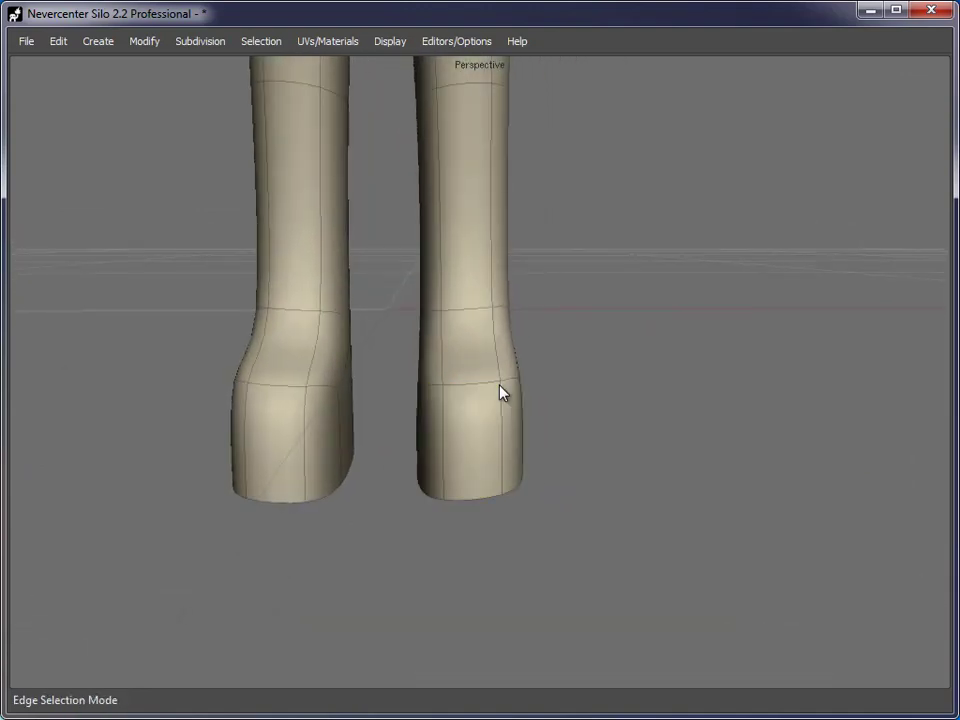
pyautogui.moveTo(510, 385); pyautogui.dragTo(426, 385)
pyautogui.moveTo(474, 312); pyautogui.dragTo(471, 388)
pyautogui.moveTo(692, 536)
pyautogui.mouseDown(button='middle')
pyautogui.moveTo(518, 528)
pyautogui.moveTo(411, 446)
pyautogui.moveTo(508, 587)
pyautogui.moveTo(566, 553)
pyautogui.moveTo(497, 565)
pyautogui.moveTo(609, 509)
pyautogui.moveTo(620, 413)
pyautogui.moveTo(589, 557)
pyautogui.moveTo(606, 407)
pyautogui.moveTo(636, 456)
pyautogui.moveTo(567, 452)
pyautogui.moveTo(555, 435)
pyautogui.moveTo(566, 456)
pyautogui.moveTo(533, 444)
pyautogui.moveTo(617, 493)
pyautogui.moveTo(688, 499)
pyautogui.moveTo(564, 495)
pyautogui.moveTo(707, 527)
pyautogui.mouseUp(button='middle')
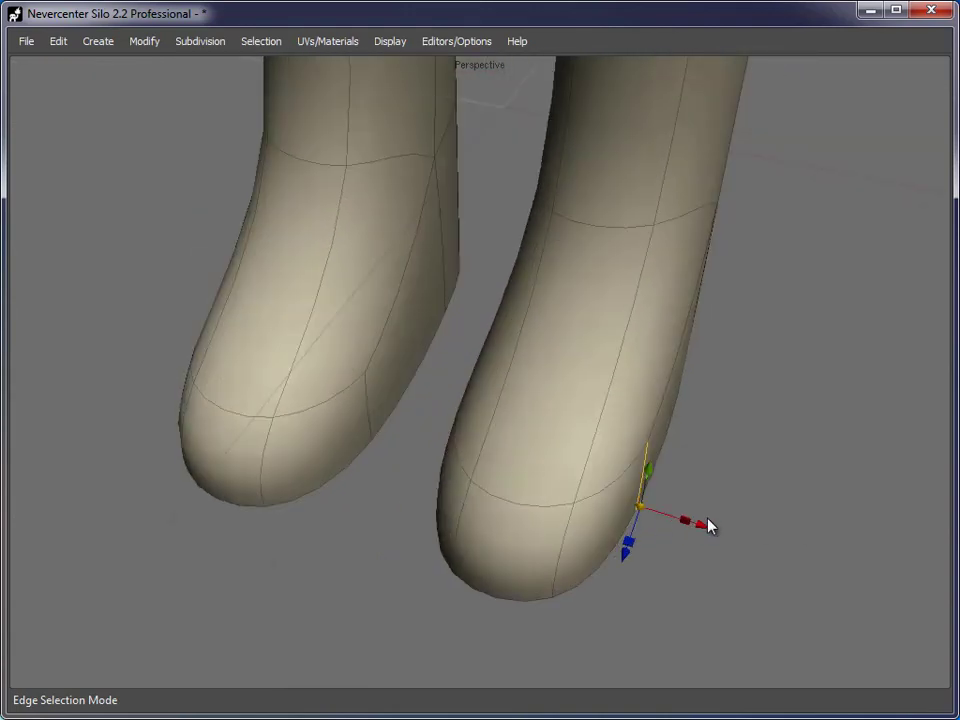
pyautogui.moveTo(701, 525); pyautogui.dragTo(744, 533)
pyautogui.moveTo(744, 533); pyautogui.dragTo(398, 470, button='middle')
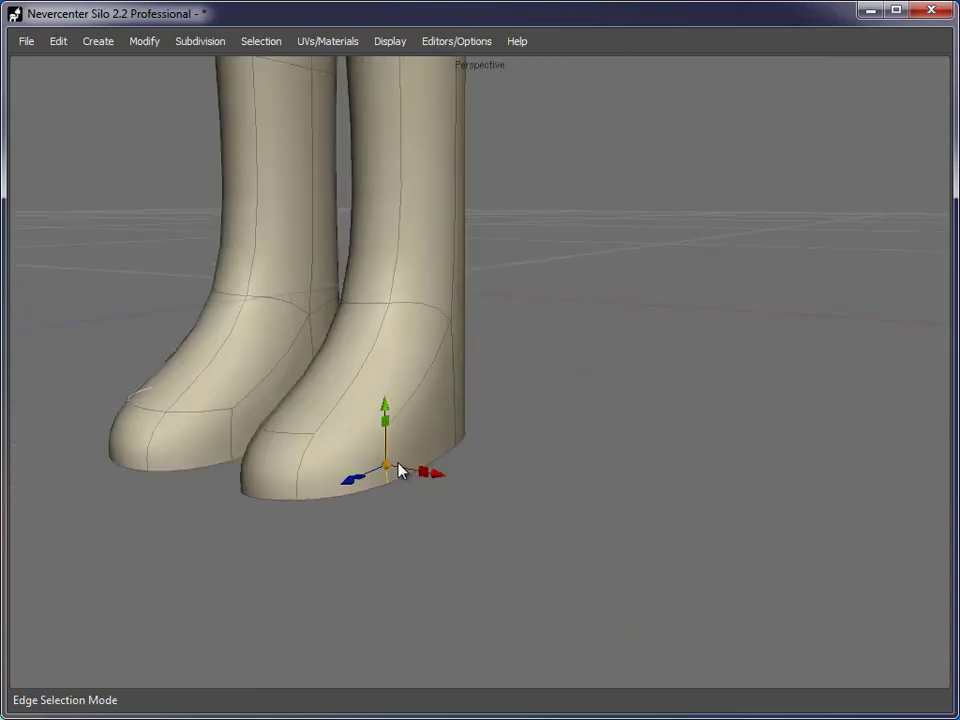
# Step: Select the ankle edge loop and bevel it into two loops
pyautogui.scroll(2, 398, 464)
pyautogui.click(381, 267)
pyautogui.doubleClick(400, 284)
pyautogui.keyDown('shift'); pyautogui.click(457, 293); pyautogui.keyUp('shift')
pyautogui.moveTo(458, 300); pyautogui.dragTo(485, 447, button='middle')
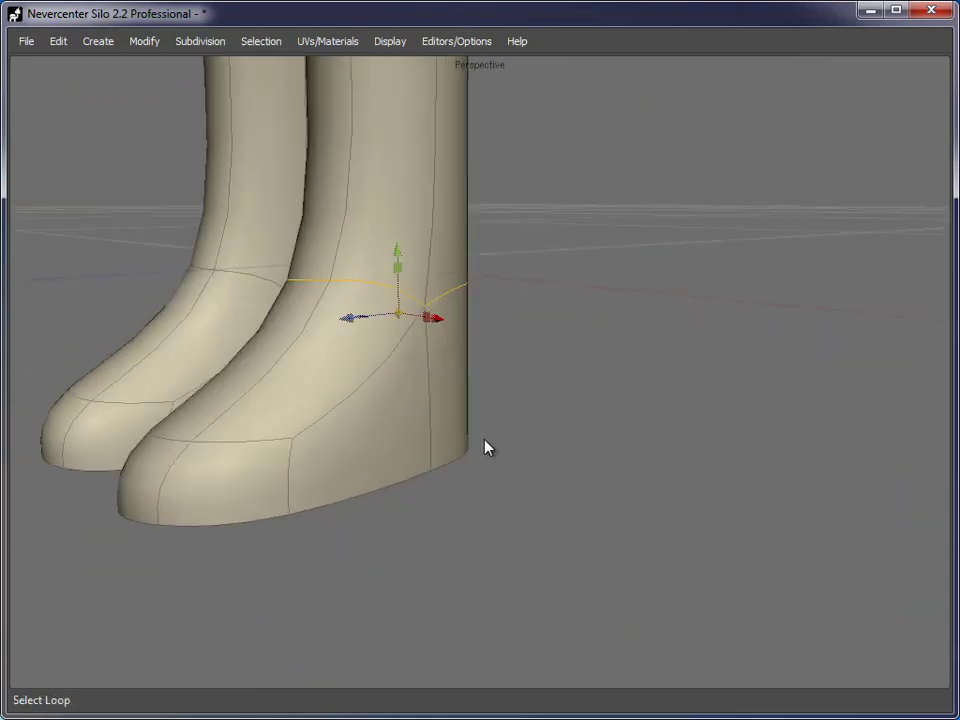
pyautogui.press('b')
pyautogui.moveTo(484, 446); pyautogui.dragTo(503, 446)
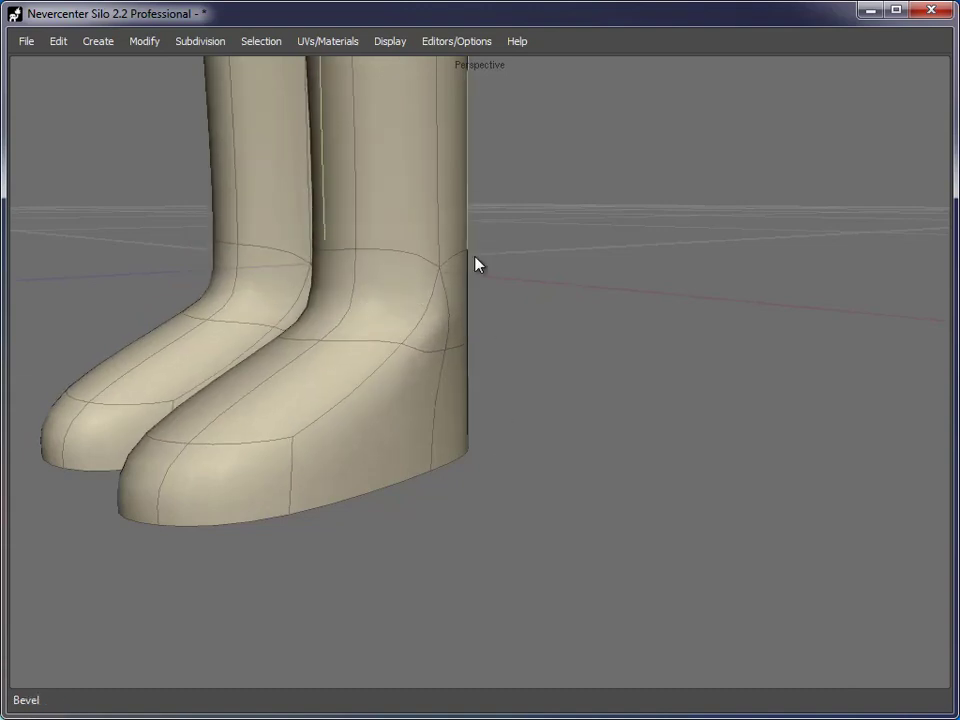
# Step: Select the short lower bevel edge on the outer side of the ankle and merge it
pyautogui.moveTo(423, 369); pyautogui.dragTo(315, 390, button='middle')
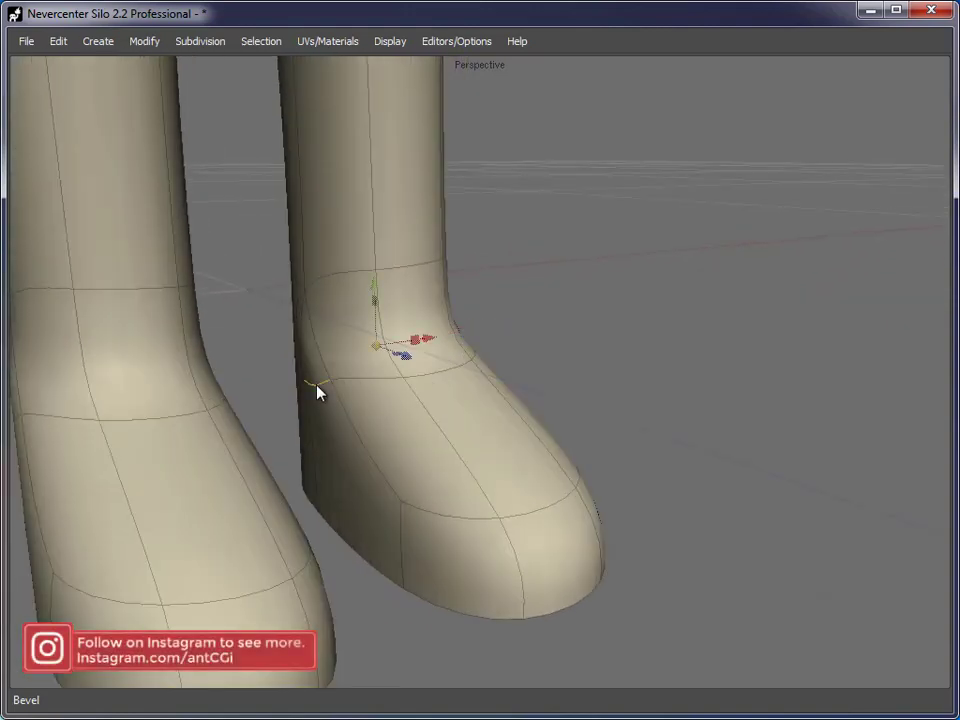
pyautogui.moveTo(574, 435); pyautogui.dragTo(628, 416, button='middle')
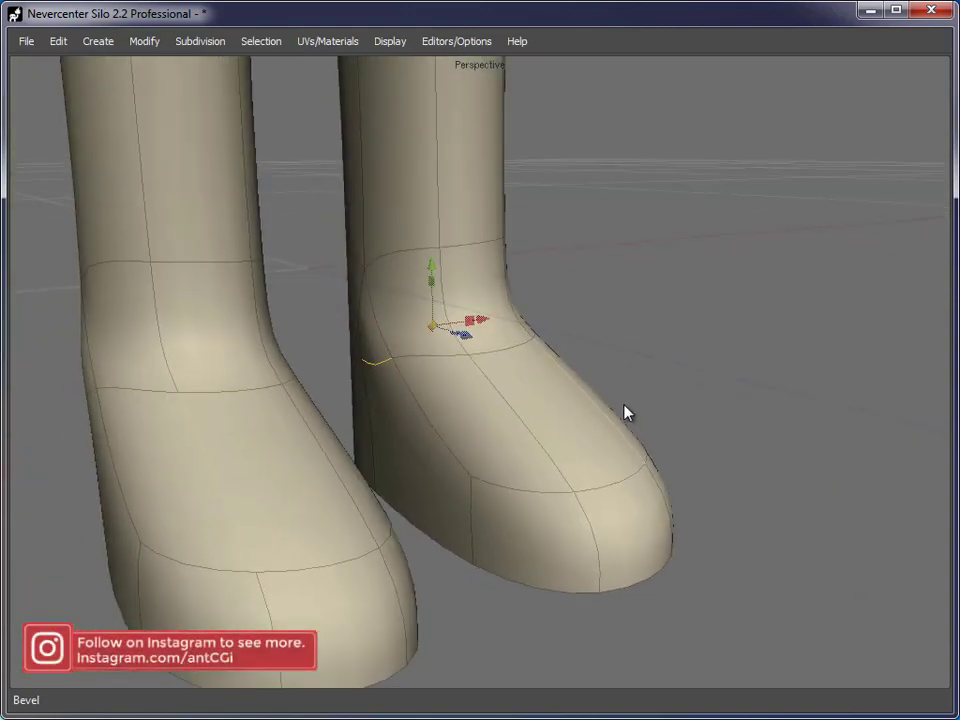
pyautogui.click(388, 380)
pyautogui.moveTo(388, 377)
pyautogui.mouseDown(button='middle')
pyautogui.moveTo(568, 422)
pyautogui.moveTo(399, 396)
pyautogui.mouseUp(button='middle')
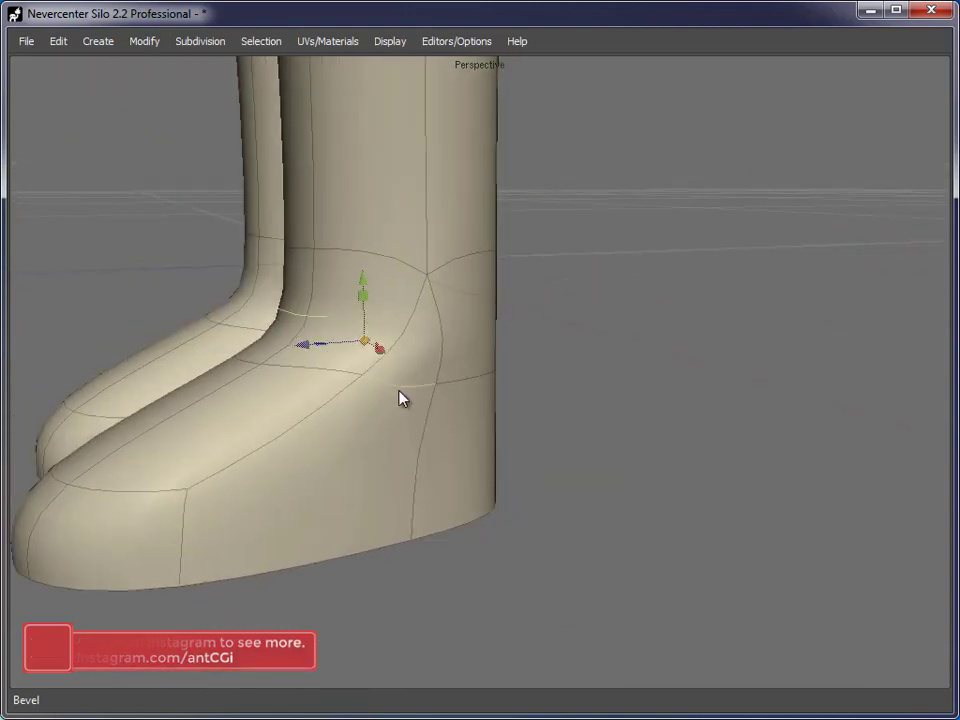
pyautogui.click(399, 396)
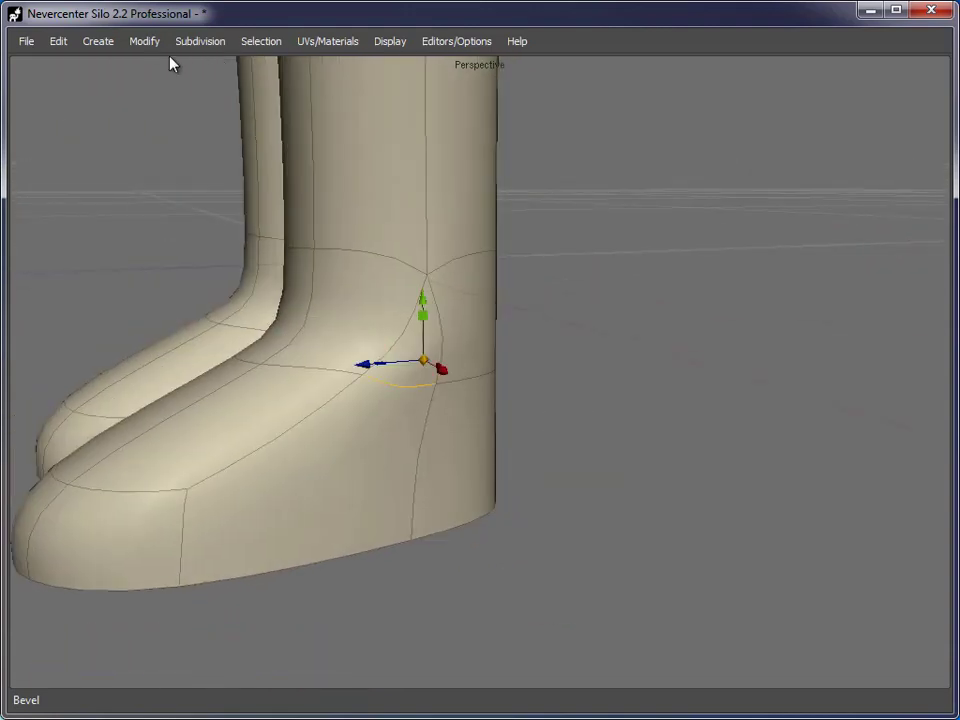
pyautogui.click(144, 41)
pyautogui.click(201, 287)
# Step: Select the short lower bevel edge on the inner side of the ankle and merge it
pyautogui.moveTo(514, 506); pyautogui.dragTo(243, 459, button='middle')
pyautogui.click(283, 458)
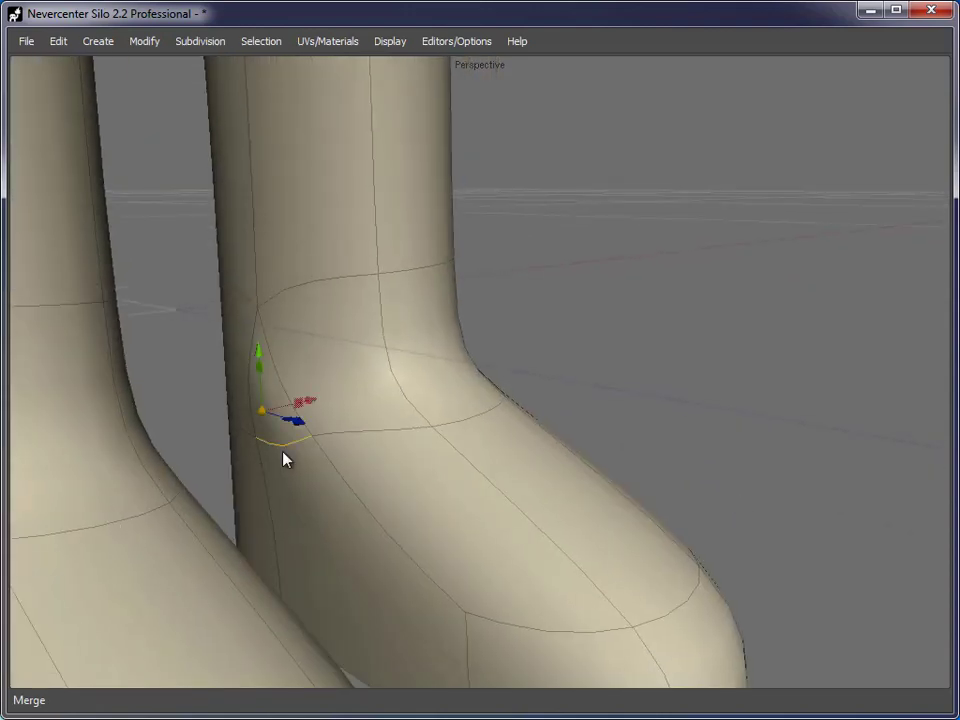
pyautogui.click(144, 41)
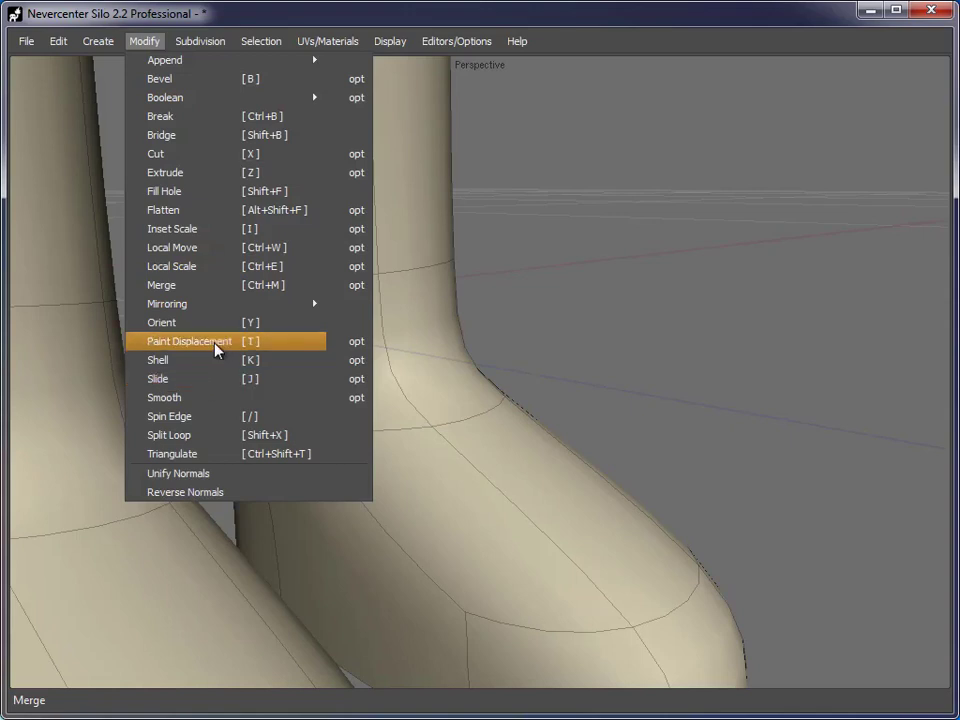
pyautogui.click(220, 287)
# Step: Raise the upper ankle edge loop up the leg, and move the lower ankle loop slightly upward
pyautogui.keyDown('alt'); pyautogui.moveTo(737, 553); pyautogui.dragTo(615, 547, button='right'); pyautogui.keyUp('alt')
pyautogui.keyDown('alt'); pyautogui.moveTo(615, 548); pyautogui.dragTo(537, 386); pyautogui.keyUp('alt')
pyautogui.doubleClick(528, 336)
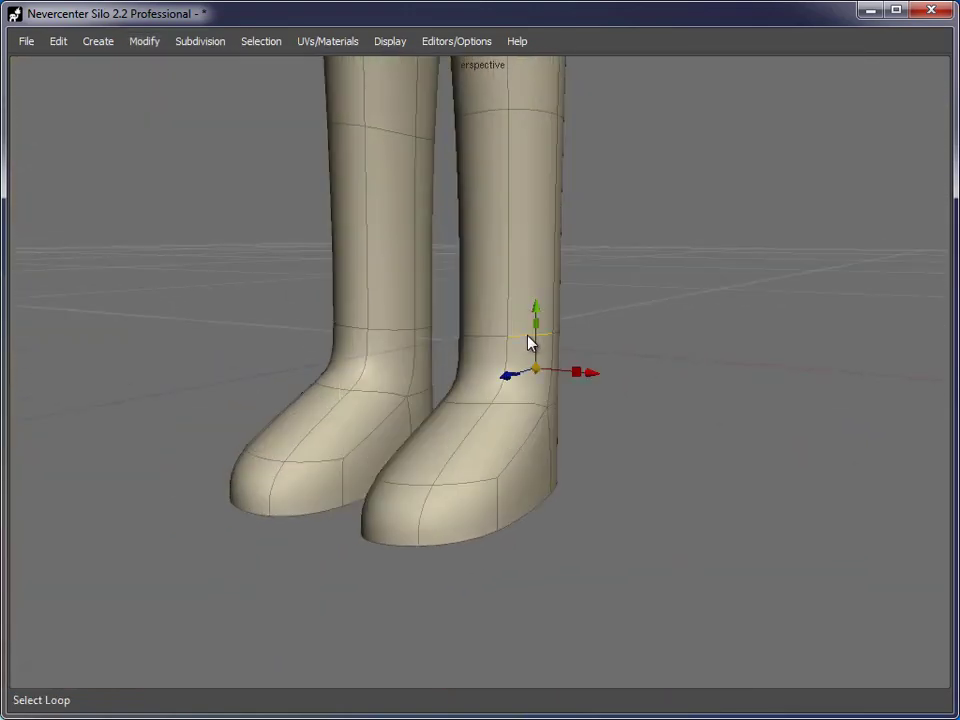
pyautogui.moveTo(514, 307); pyautogui.dragTo(513, 256)
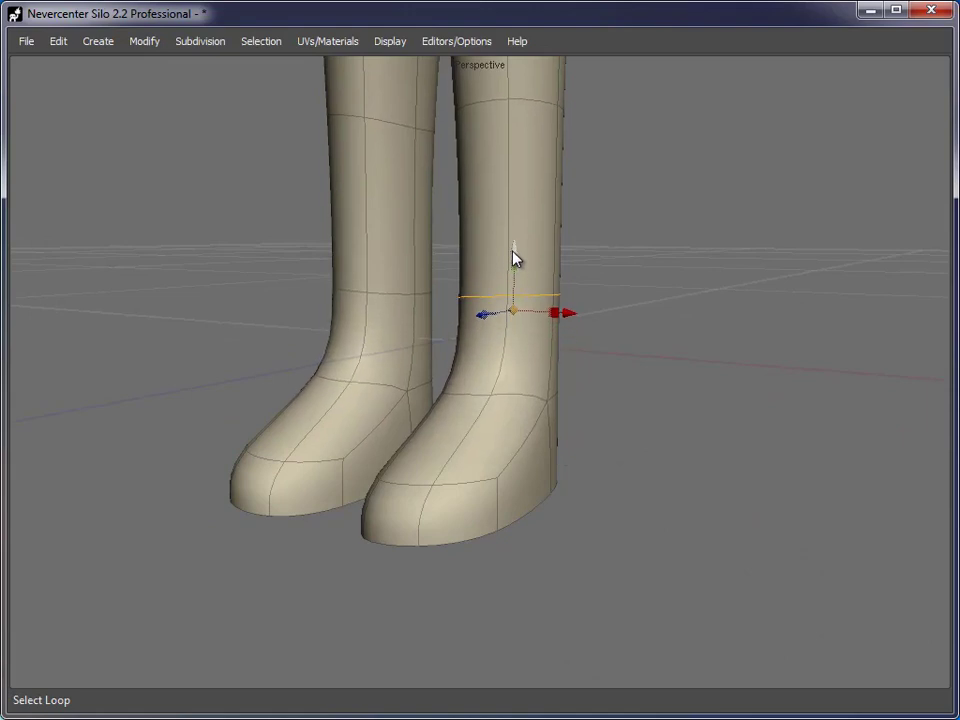
pyautogui.doubleClick(526, 414)
pyautogui.keyDown('alt'); pyautogui.moveTo(526, 414); pyautogui.dragTo(596, 400); pyautogui.keyUp('alt')
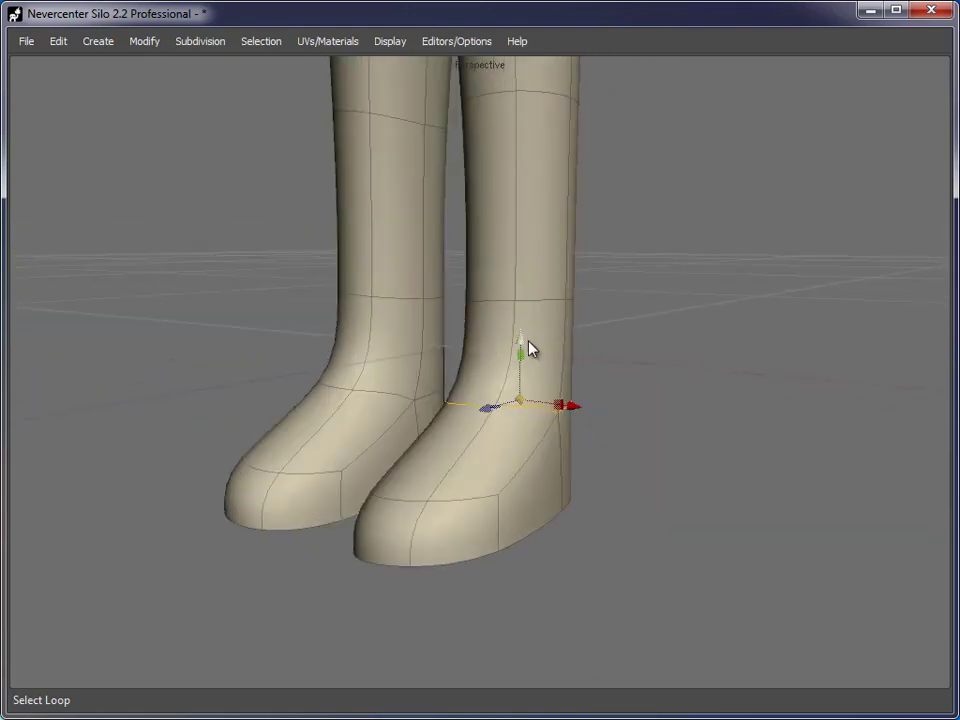
pyautogui.moveTo(523, 347); pyautogui.dragTo(525, 320)
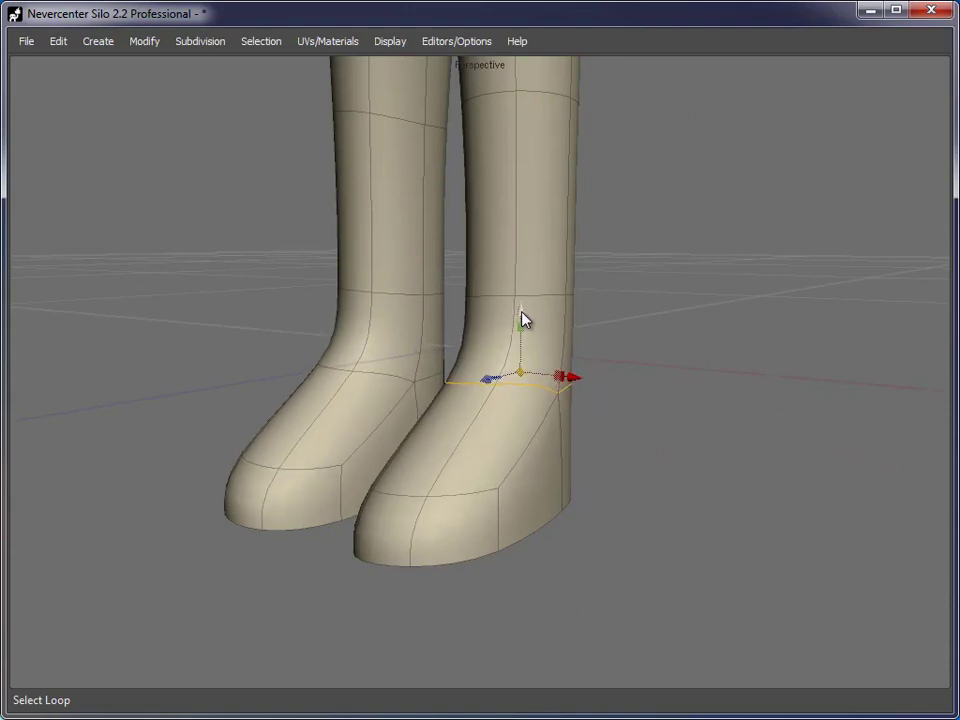
# Step: Select the two outer front faces of the foot and extrude them to start the wide outer toe
pyautogui.keyDown('alt'); pyautogui.moveTo(540, 516); pyautogui.dragTo(600, 491); pyautogui.keyUp('alt')
pyautogui.keyDown('alt'); pyautogui.moveTo(600, 491); pyautogui.dragTo(645, 476, button='right'); pyautogui.keyUp('alt')
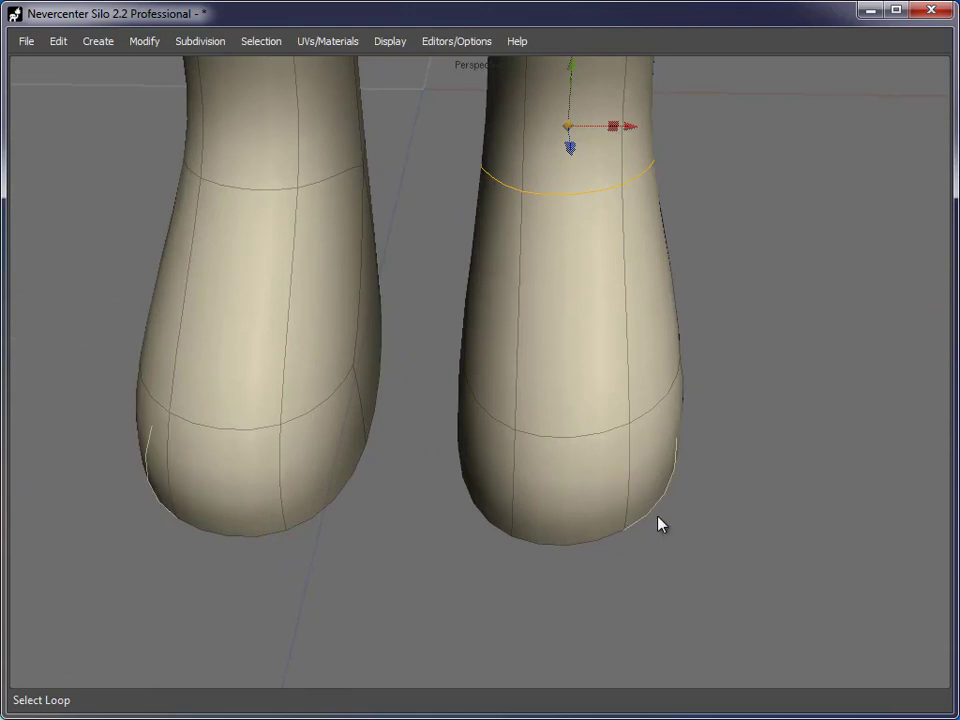
pyautogui.press('d')
pyautogui.click(606, 507)
pyautogui.keyDown('shift'); pyautogui.click(656, 467); pyautogui.keyUp('shift')
pyautogui.press('z')
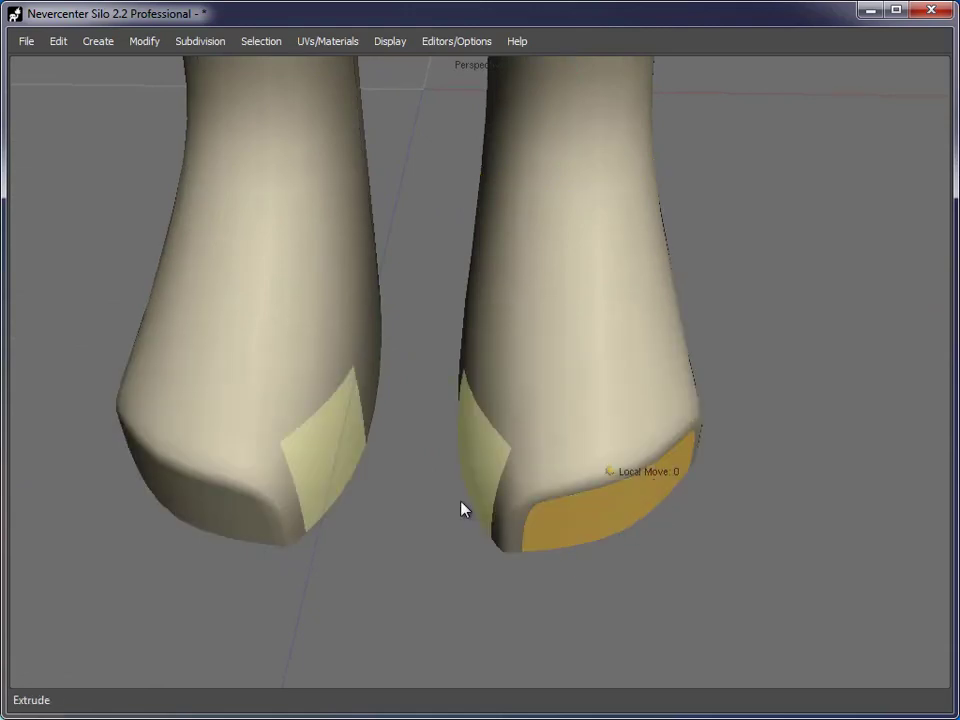
# Step: Extrude the inner front face of the foot and move it forward to form a separate small toe
pyautogui.click(462, 510)
pyautogui.press('w')
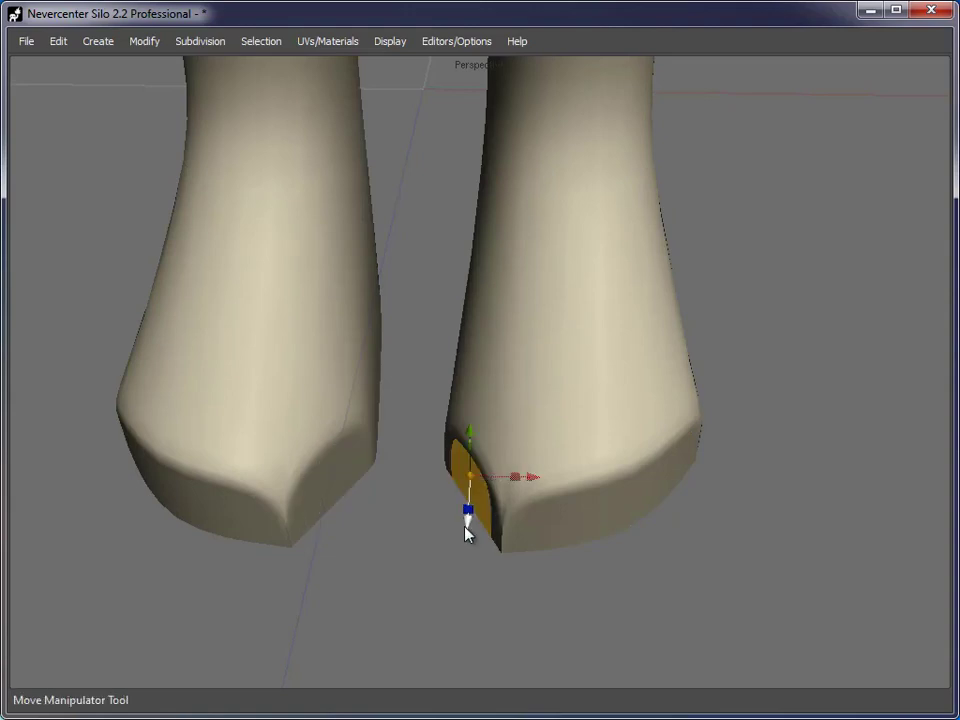
pyautogui.moveTo(464, 519); pyautogui.dragTo(444, 583)
pyautogui.moveTo(443, 527); pyautogui.dragTo(444, 520)
pyautogui.keyDown('alt'); pyautogui.moveTo(589, 598); pyautogui.dragTo(622, 440); pyautogui.keyUp('alt')
pyautogui.moveTo(499, 512); pyautogui.dragTo(467, 459)
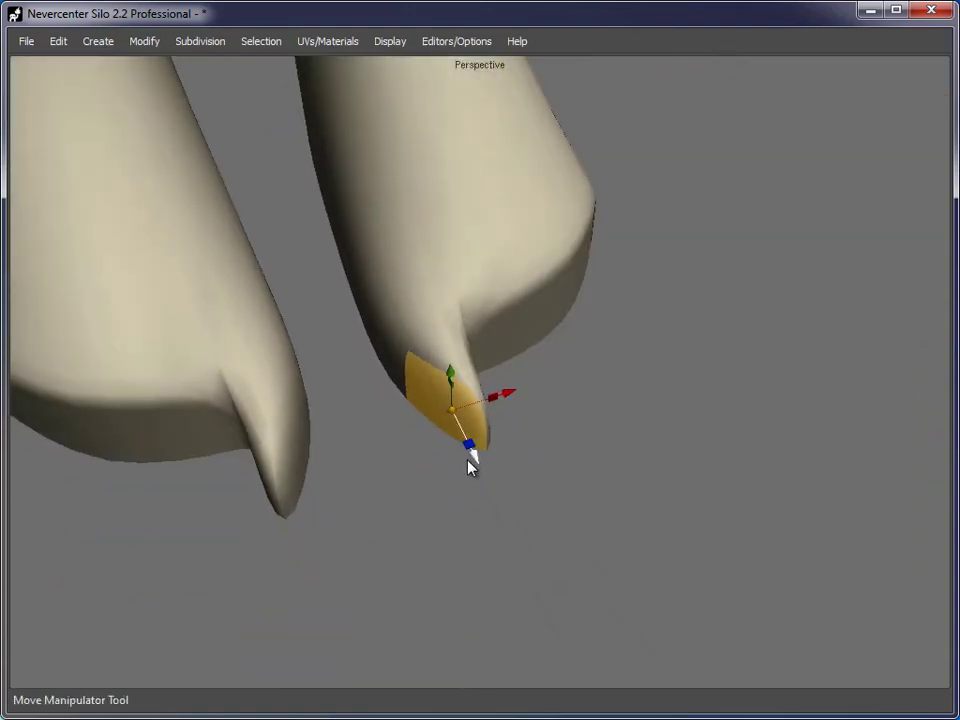
# Step: Move the two outer toe end faces forward, and reposition the small toe's end face to match
pyautogui.click(534, 325)
pyautogui.keyDown('shift'); pyautogui.click(582, 283); pyautogui.keyUp('shift')
pyautogui.moveTo(575, 316); pyautogui.dragTo(432, 534)
pyautogui.click(470, 416)
pyautogui.moveTo(463, 449); pyautogui.dragTo(459, 510)
pyautogui.moveTo(474, 456); pyautogui.dragTo(433, 482)
# Step: Move the small toe's tip edge back toward the wide toe, and adjust the edge in the gap between the toes
pyautogui.click(522, 516)
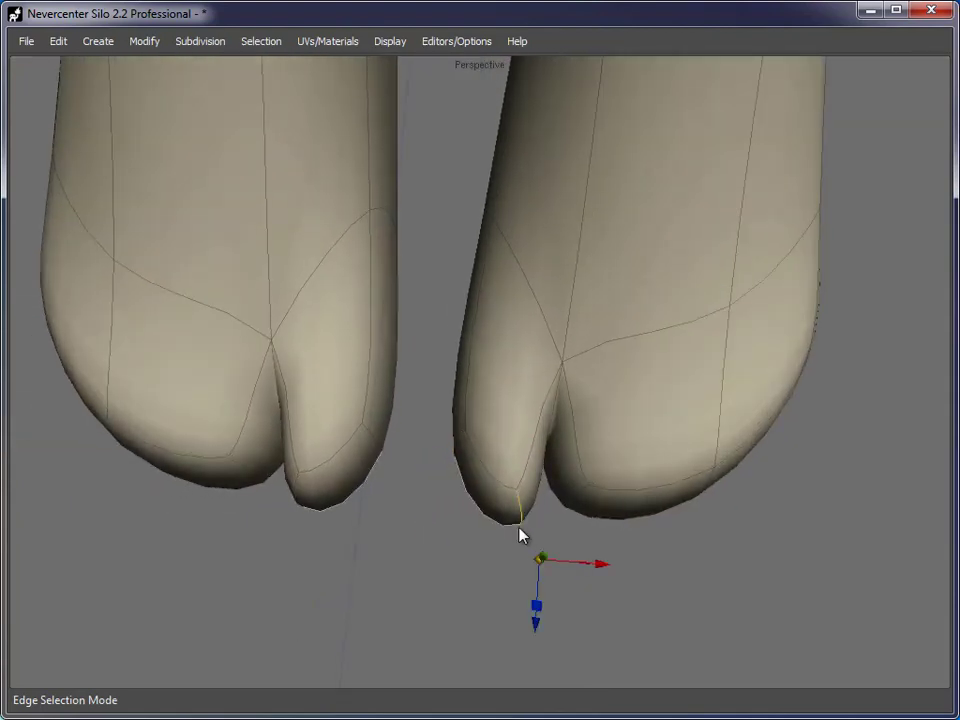
pyautogui.moveTo(542, 574); pyautogui.dragTo(562, 528)
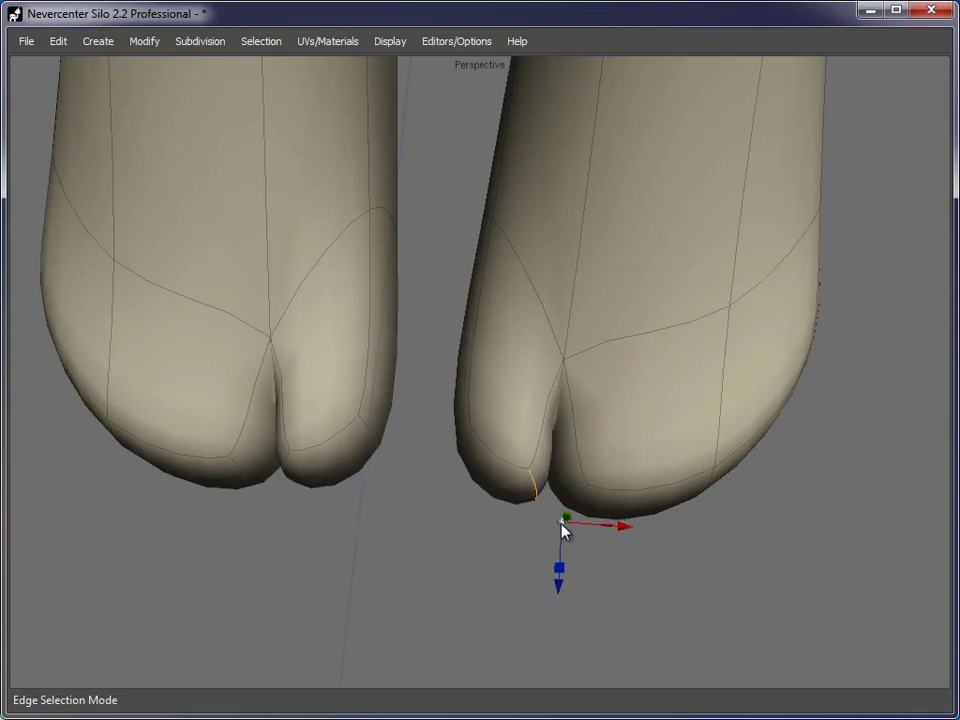
pyautogui.click(557, 416)
pyautogui.moveTo(549, 398); pyautogui.dragTo(576, 388)
# Step: Bridge the opposite side edges in the middle of the open sole and fill the heel hole
pyautogui.moveTo(705, 566); pyautogui.dragTo(461, 422, button='middle')
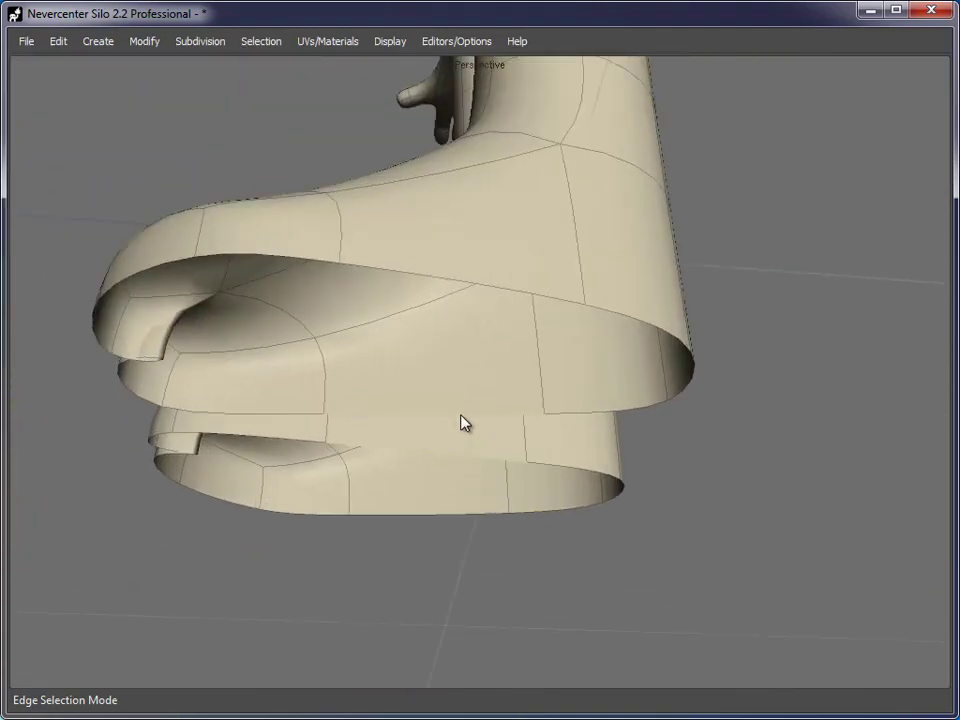
pyautogui.click(482, 283)
pyautogui.keyDown('shift'); pyautogui.click(468, 410); pyautogui.keyUp('shift')
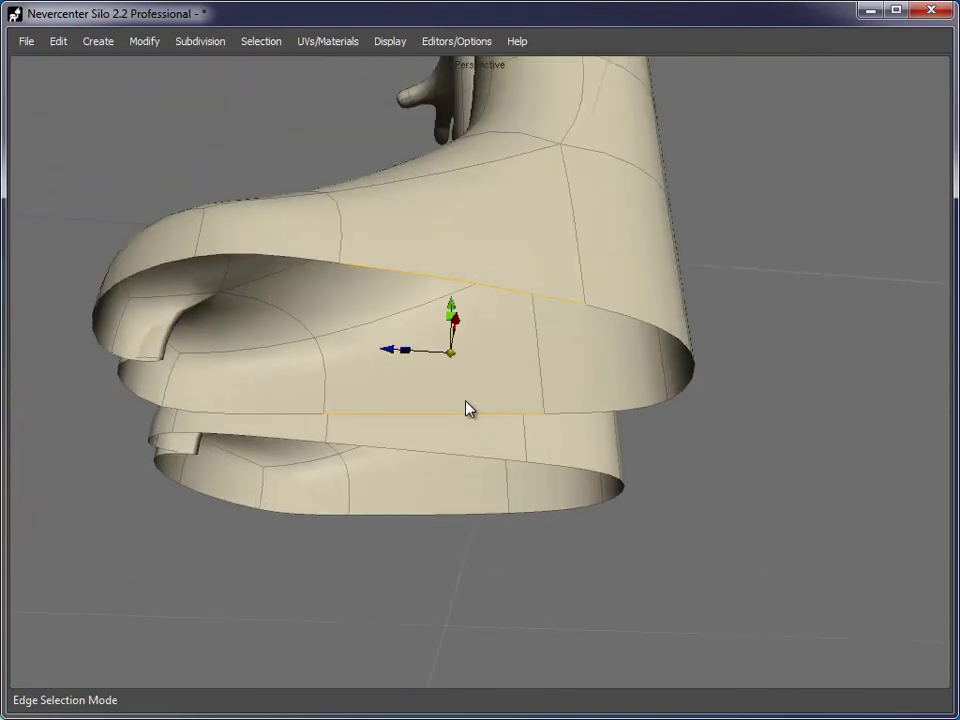
pyautogui.hotkey('shift', 'b')
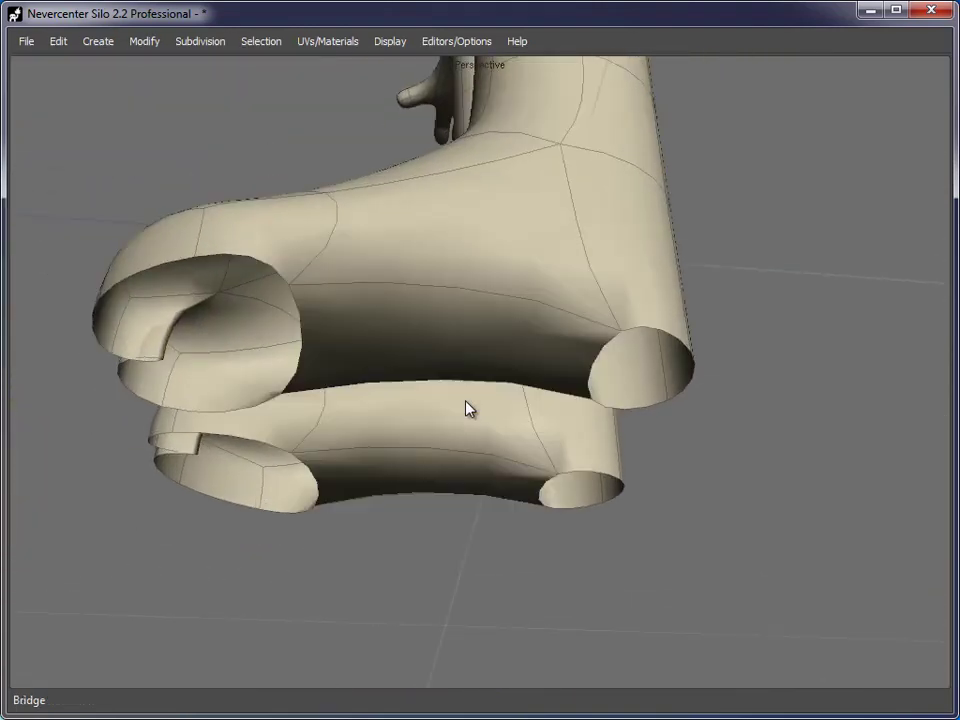
pyautogui.hotkey('alt', 'p')
# Step: Select the open edges on both sides of the small toe's underside and bridge them
pyautogui.moveTo(234, 351); pyautogui.dragTo(639, 330, button='middle')
pyautogui.click(641, 322)
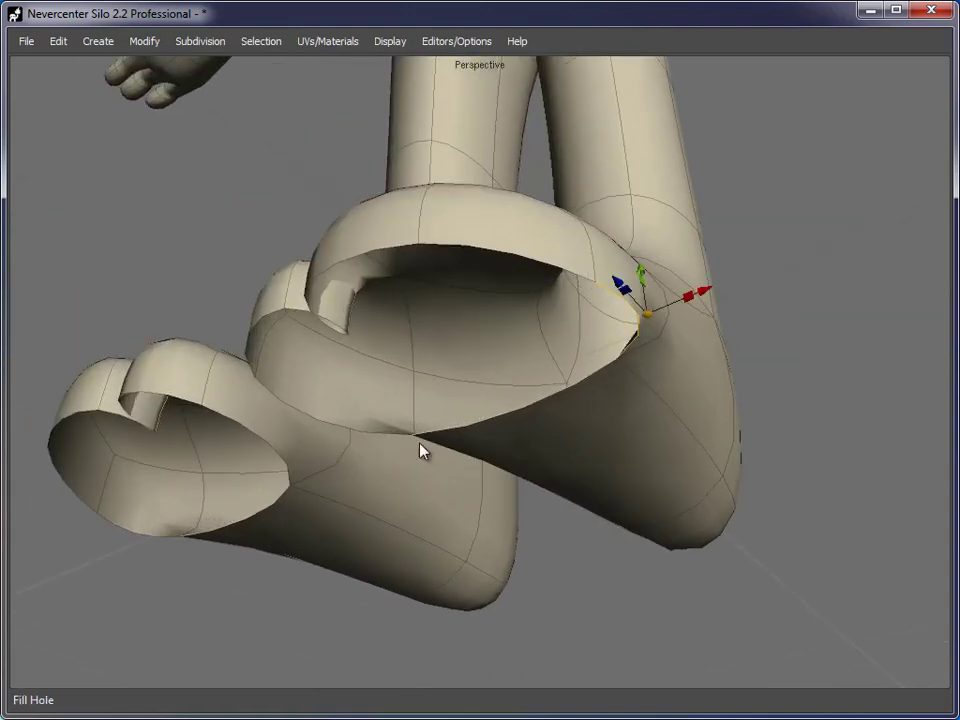
pyautogui.doubleClick(360, 427)
pyautogui.moveTo(360, 426); pyautogui.dragTo(364, 261, button='middle')
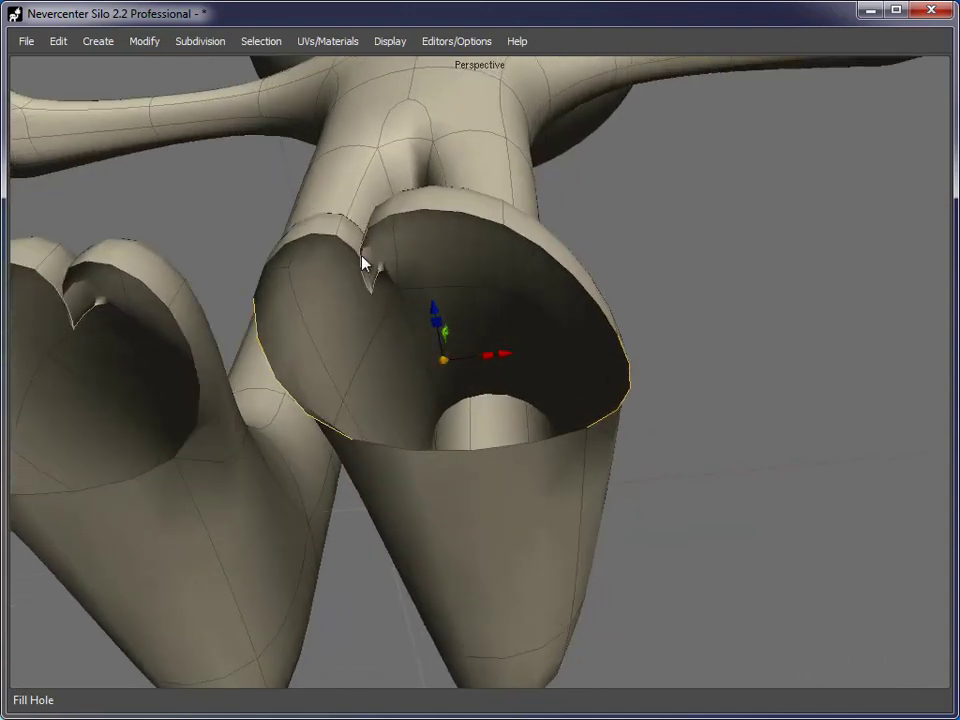
pyautogui.click(350, 258)
pyautogui.keyDown('shift'); pyautogui.click(274, 354); pyautogui.keyUp('shift')
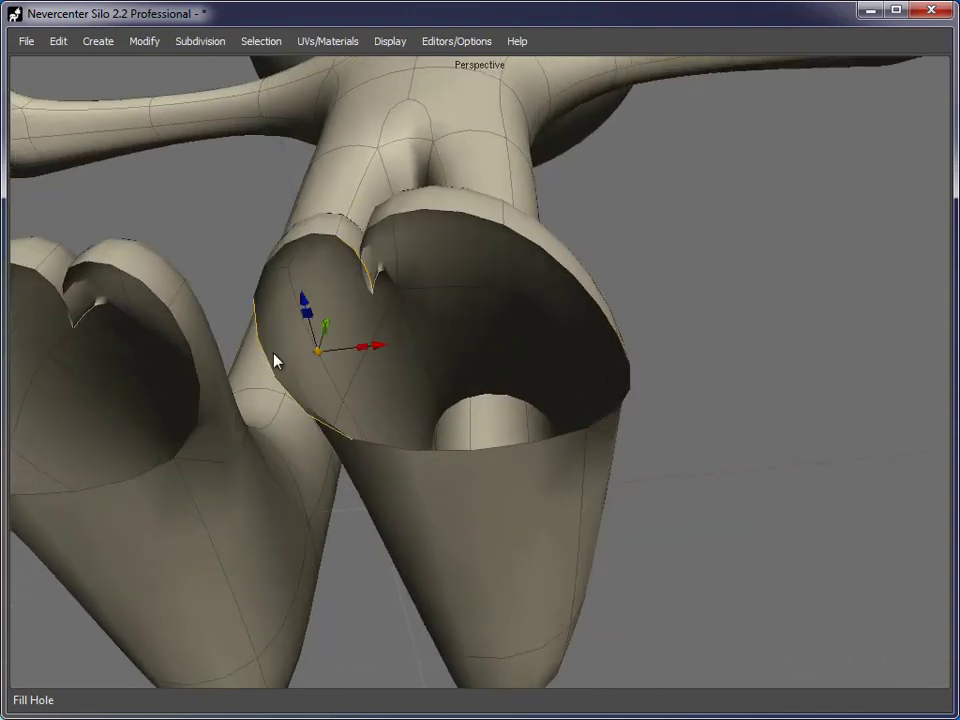
pyautogui.press('b')
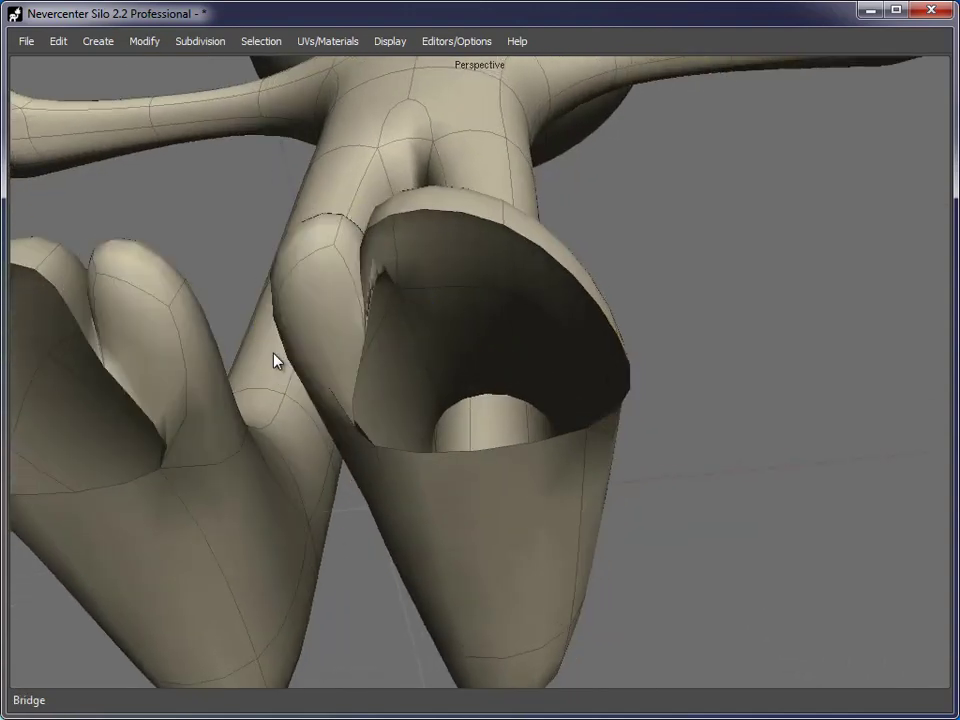
# Step: Bridge the front and rear open edges under the wide toe and fill the remaining hole in the sole
pyautogui.click(450, 218)
pyautogui.keyDown('shift'); pyautogui.click(484, 456); pyautogui.keyUp('shift')
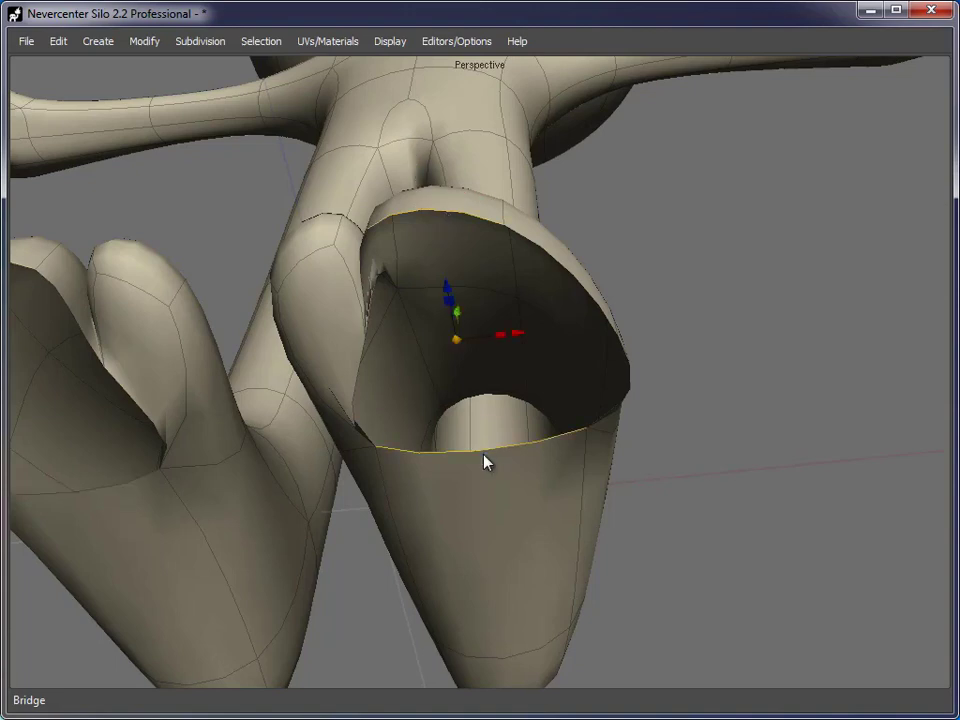
pyautogui.press('b')
pyautogui.press('p')
# Step: Select the narrow face along the crease between the toes under the foot and smooth it
pyautogui.keyDown('alt'); pyautogui.moveTo(585, 456); pyautogui.dragTo(553, 465); pyautogui.keyUp('alt')
pyautogui.scroll(2, 553, 465)
pyautogui.moveTo(484, 368); pyautogui.dragTo(480, 334)
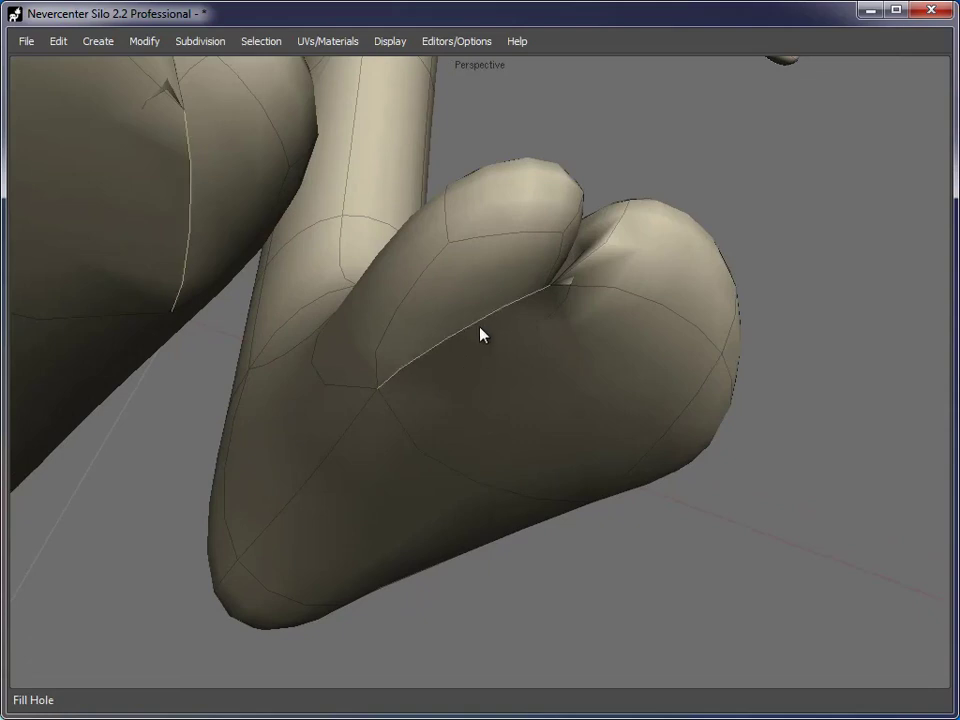
pyautogui.moveTo(572, 450)
pyautogui.keyDown('alt'); pyautogui.mouseDown()
pyautogui.moveTo(484, 340)
pyautogui.moveTo(507, 398)
pyautogui.moveTo(595, 411)
pyautogui.moveTo(586, 456)
pyautogui.mouseUp(); pyautogui.keyUp('alt')
pyautogui.click(487, 357)
pyautogui.press('d')
pyautogui.click(521, 302)
pyautogui.rightClick(525, 300)
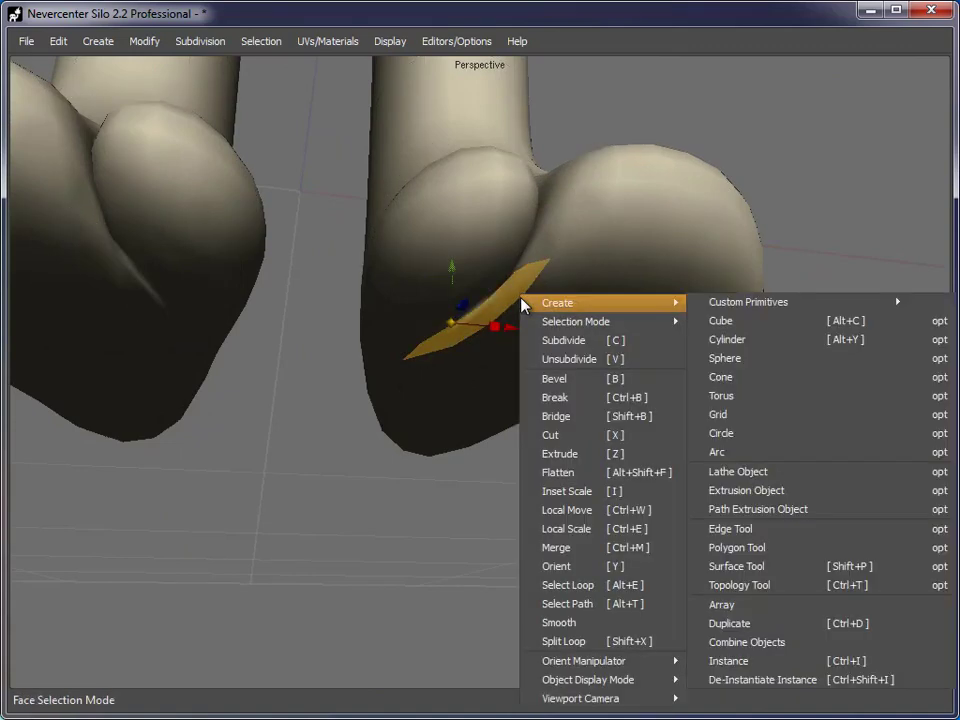
pyautogui.click(643, 630)
# Step: Use Split Loop to add an edge loop around the middle of the foot, between ankle and toes
pyautogui.keyDown('alt'); pyautogui.moveTo(647, 469); pyautogui.dragTo(567, 386); pyautogui.keyUp('alt')
pyautogui.press('s')
pyautogui.click(518, 361)
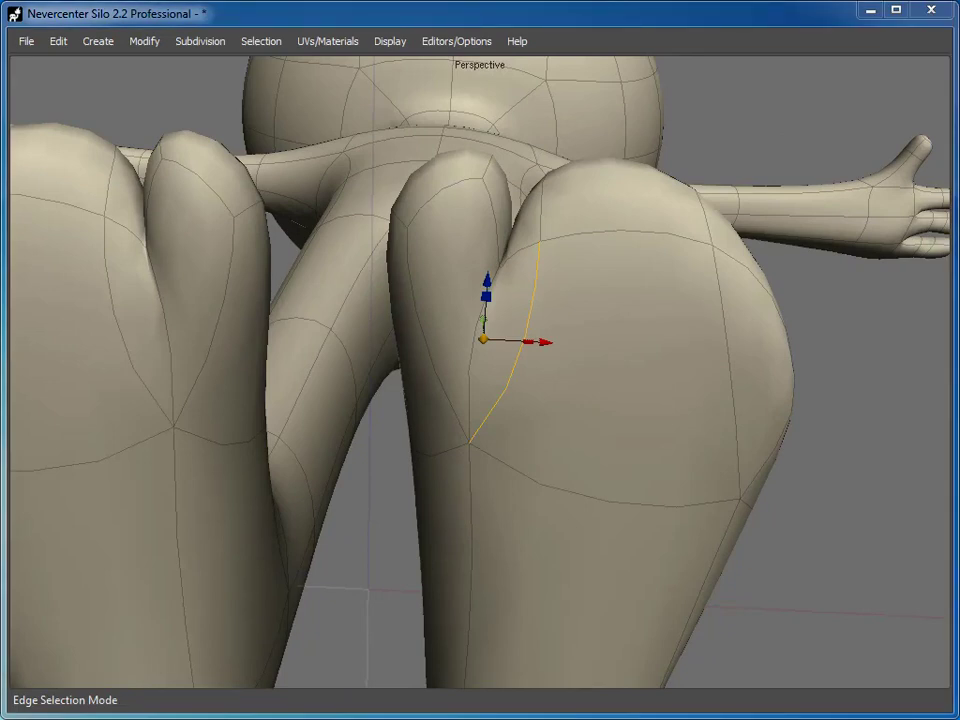
pyautogui.keyDown('alt'); pyautogui.moveTo(827, 339); pyautogui.dragTo(735, 328); pyautogui.keyUp('alt')
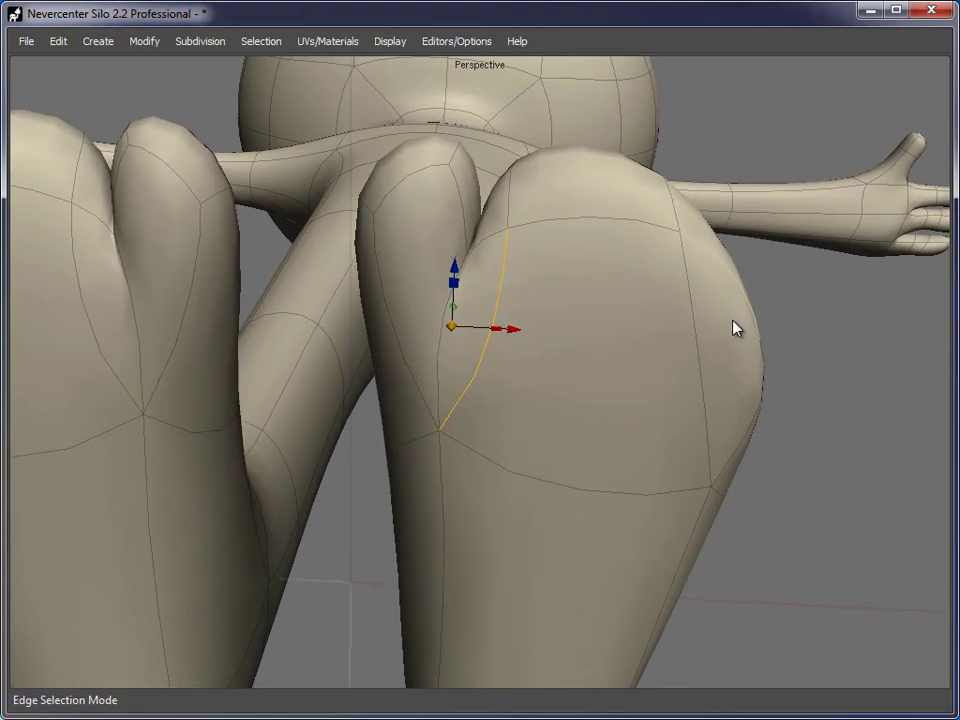
pyautogui.click(405, 362)
pyautogui.keyDown('alt'); pyautogui.moveTo(725, 272); pyautogui.dragTo(626, 448); pyautogui.keyUp('alt')
pyautogui.hotkey('shift', 'x')
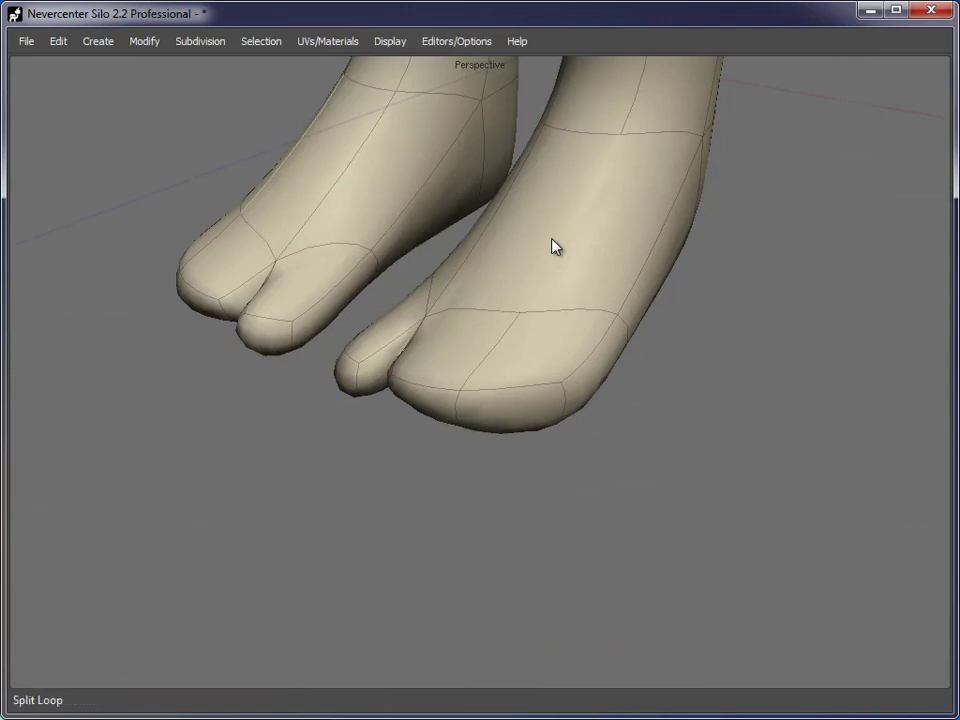
# Step: Select the vertices at the small toe's tip and move them slightly back to shorten the toe
pyautogui.keyDown('alt'); pyautogui.moveTo(552, 329); pyautogui.dragTo(499, 441); pyautogui.keyUp('alt')
pyautogui.press('a')
pyautogui.moveTo(417, 486); pyautogui.dragTo(514, 388)
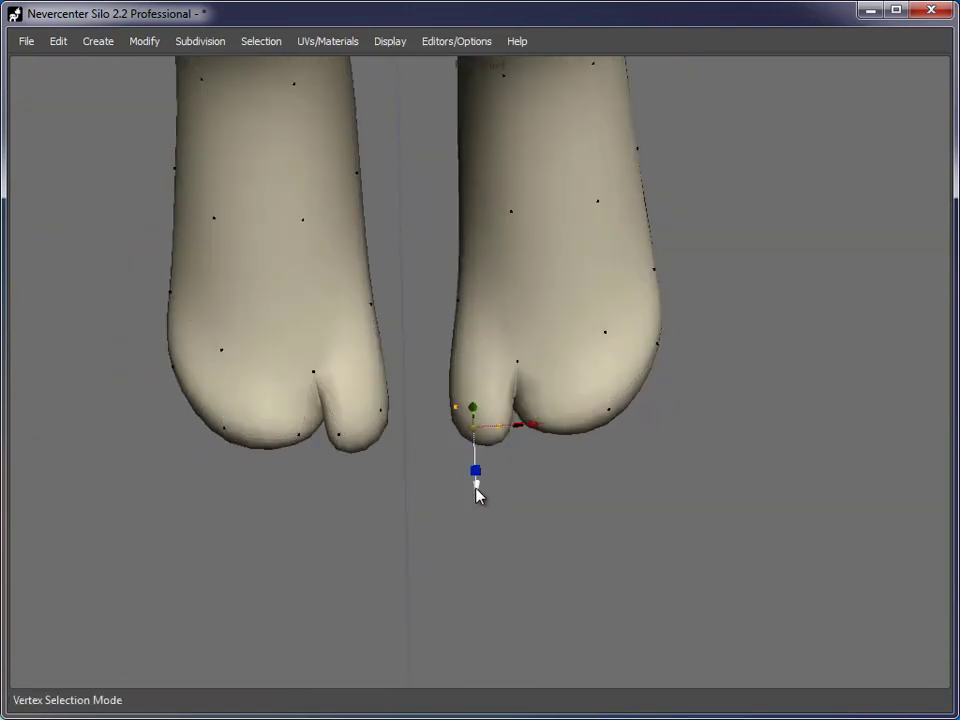
pyautogui.moveTo(476, 491); pyautogui.dragTo(476, 479)
# Step: Select the upper front edges of the small toe and the wide toe together
pyautogui.keyDown('alt'); pyautogui.moveTo(738, 378); pyautogui.dragTo(590, 388); pyautogui.keyUp('alt')
pyautogui.press('s')
pyautogui.doubleClick(544, 381)
pyautogui.keyDown('alt'); pyautogui.moveTo(561, 339); pyautogui.dragTo(593, 390); pyautogui.keyUp('alt')
pyautogui.click(500, 359)
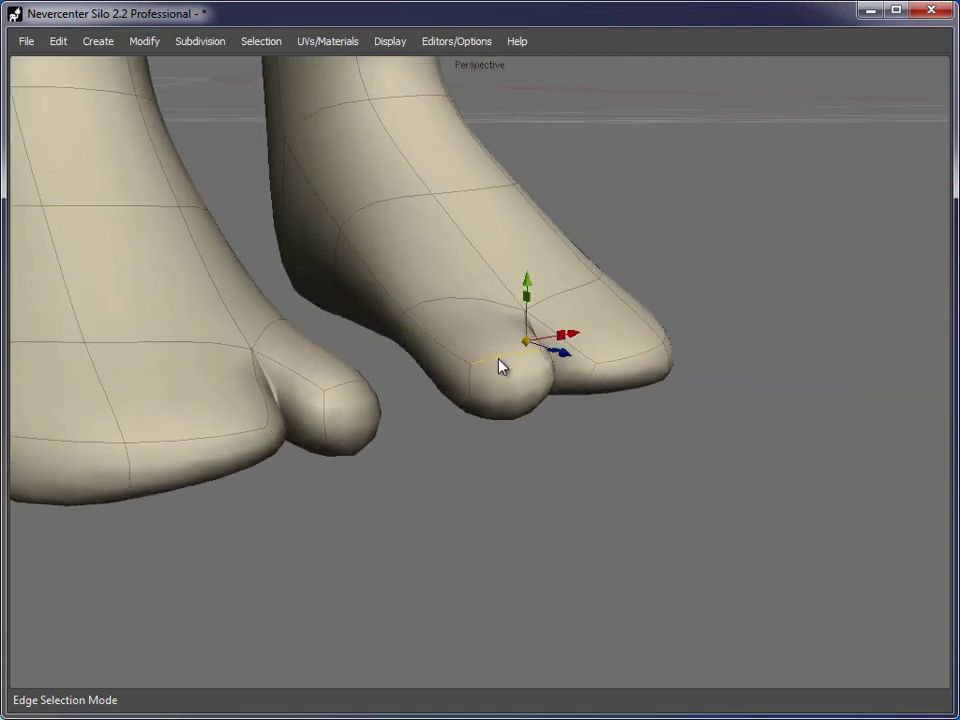
pyautogui.keyDown('shift'); pyautogui.click(639, 364); pyautogui.keyUp('shift')
pyautogui.keyDown('shift'); pyautogui.click(672, 342); pyautogui.keyUp('shift')
pyautogui.keyDown('alt'); pyautogui.moveTo(672, 347); pyautogui.dragTo(506, 342); pyautogui.keyUp('alt')
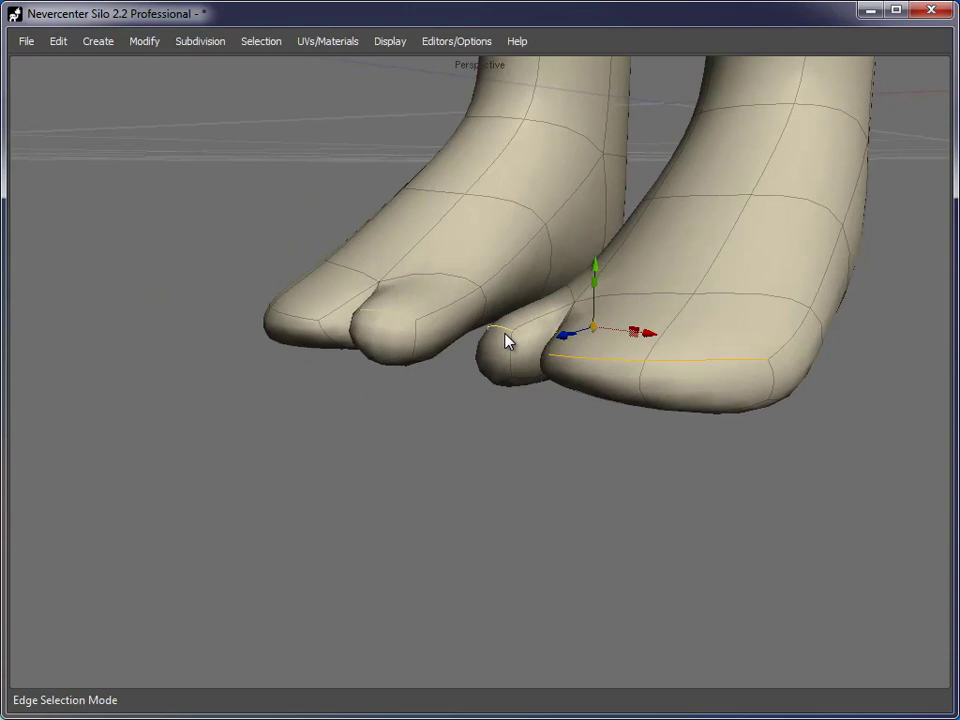
# Step: Switch to object selection and examine the proportions of the whole character from the front and at an angle
pyautogui.keyDown('alt'); pyautogui.moveTo(574, 377); pyautogui.dragTo(606, 418); pyautogui.keyUp('alt')
pyautogui.scroll(-6, 517, 484)
pyautogui.scroll(2, 606, 418)
pyautogui.press('w')
pyautogui.press('f')
pyautogui.keyDown('alt'); pyautogui.moveTo(627, 165); pyautogui.dragTo(617, 309, button='middle'); pyautogui.keyUp('alt')
pyautogui.scroll(-3, 617, 309)
pyautogui.keyDown('alt'); pyautogui.moveTo(570, 312); pyautogui.dragTo(475, 292); pyautogui.keyUp('alt')
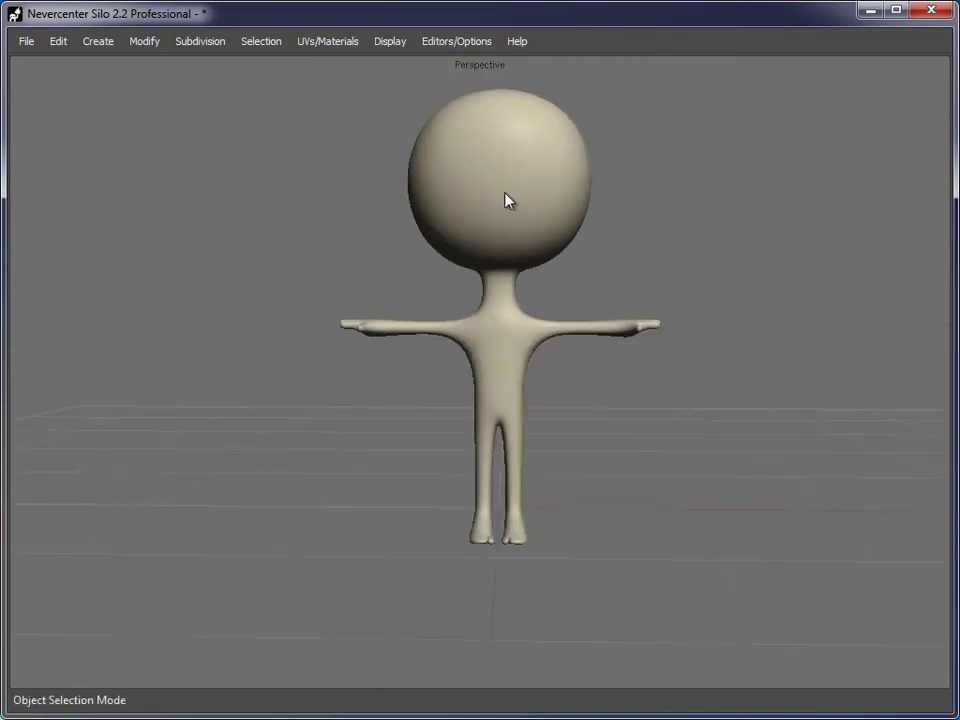
pyautogui.keyDown('alt'); pyautogui.moveTo(520, 450); pyautogui.dragTo(660, 421); pyautogui.keyUp('alt')
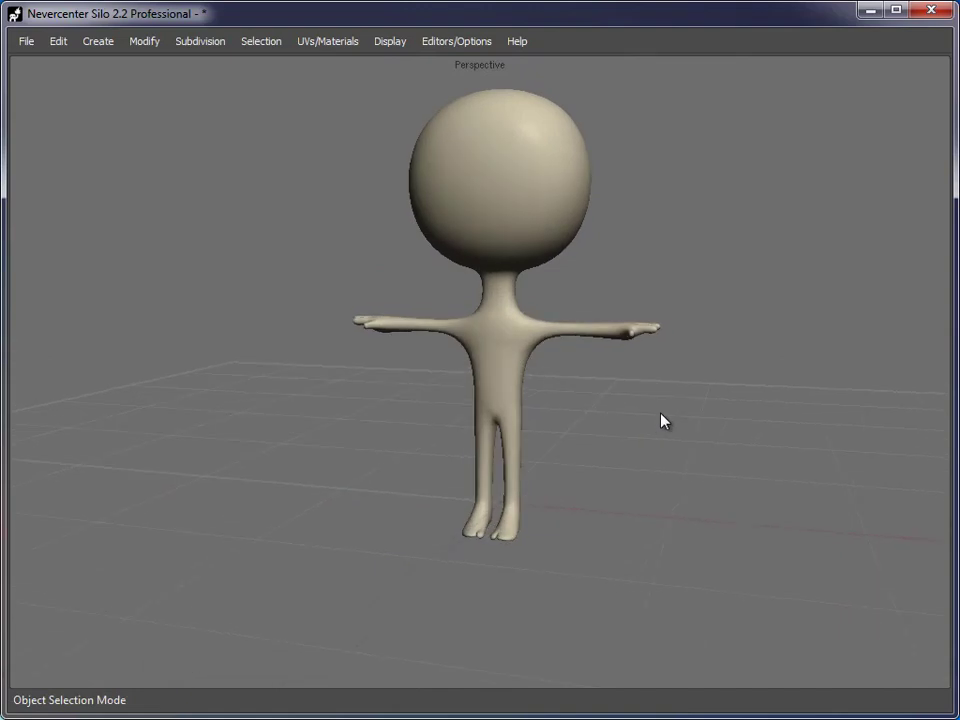
# Step: Deselect the character and create a sphere primitive as a separate object
pyautogui.click(528, 360)
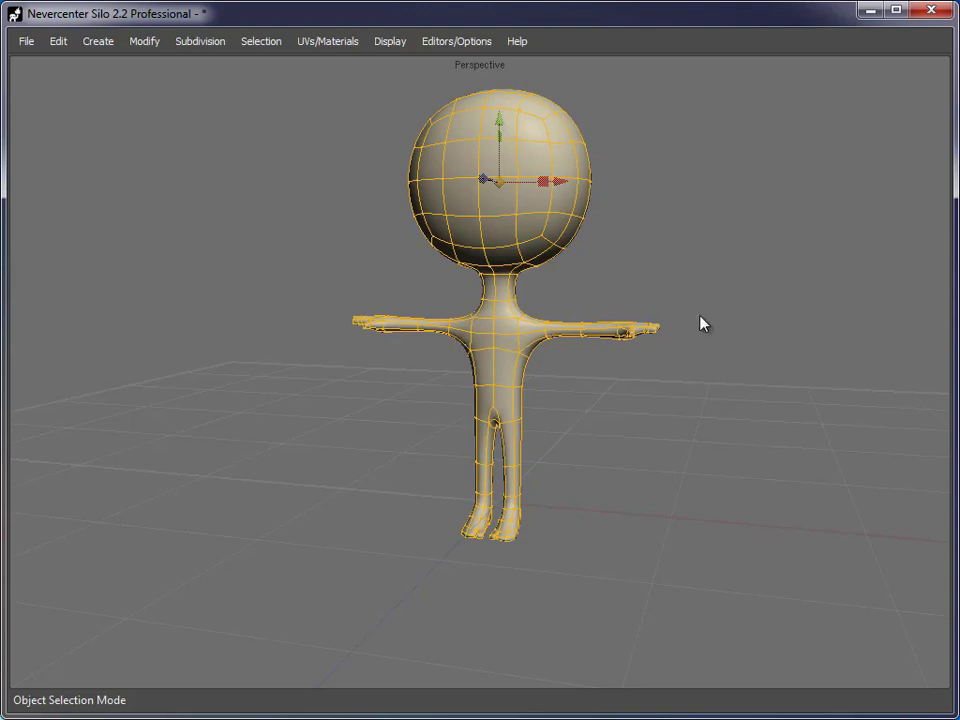
pyautogui.moveTo(646, 440)
pyautogui.keyDown('alt'); pyautogui.mouseDown()
pyautogui.moveTo(396, 438)
pyautogui.moveTo(650, 436)
pyautogui.mouseUp(); pyautogui.keyUp('alt')
pyautogui.keyDown('alt'); pyautogui.moveTo(478, 272); pyautogui.dragTo(492, 432, button='middle'); pyautogui.keyUp('alt')
pyautogui.keyDown('alt'); pyautogui.moveTo(492, 432); pyautogui.dragTo(565, 423, button='right'); pyautogui.keyUp('alt')
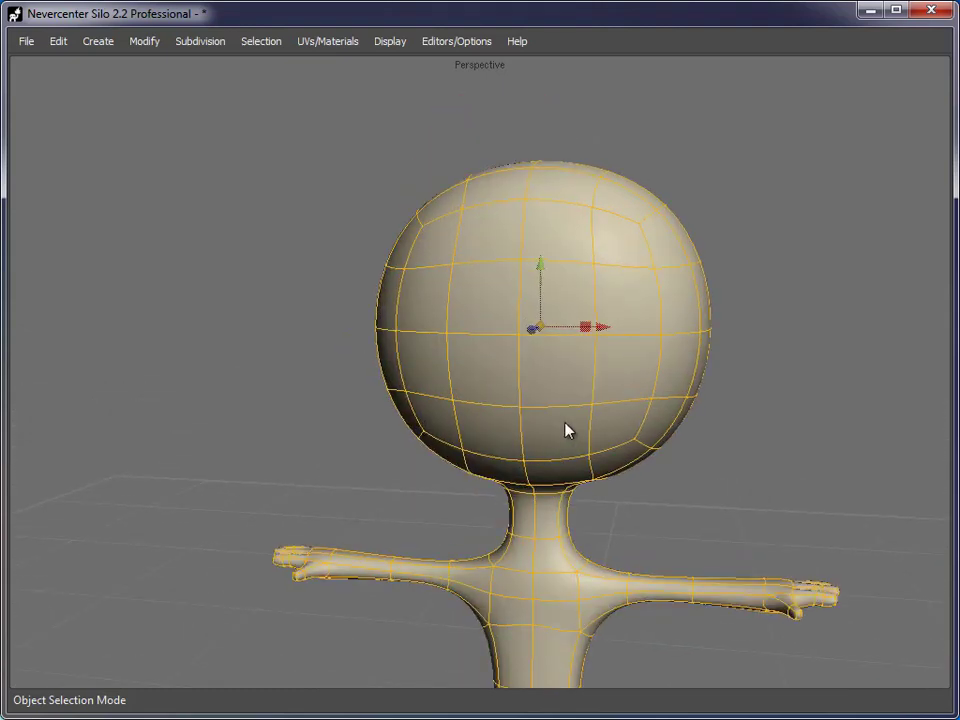
pyautogui.click(772, 424)
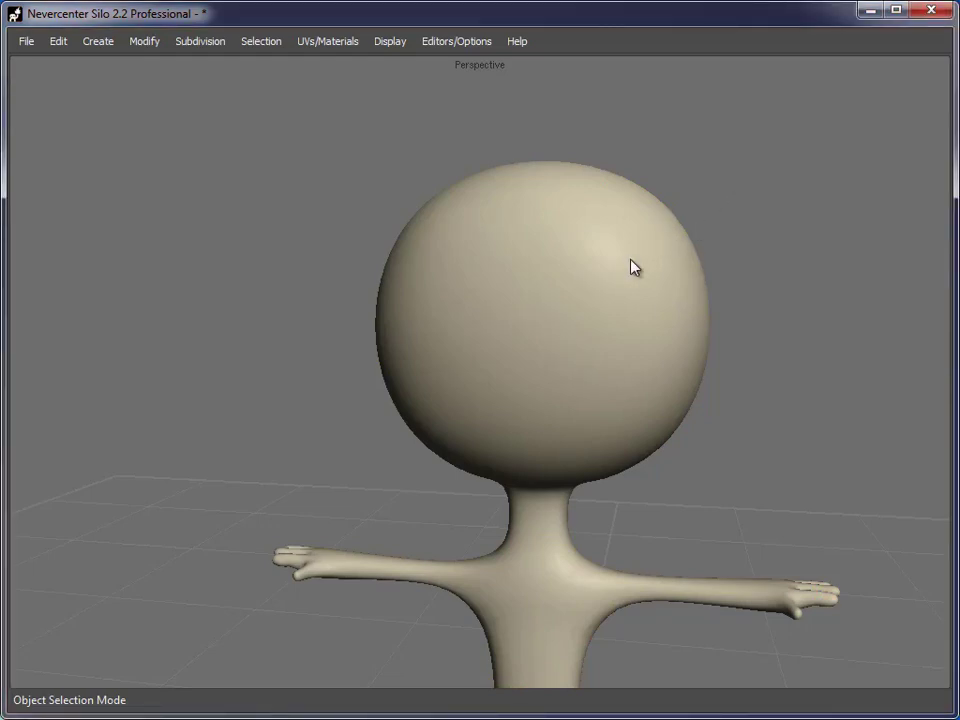
pyautogui.rightClick(380, 160)
pyautogui.moveTo(382, 163)
pyautogui.moveTo(705, 165)
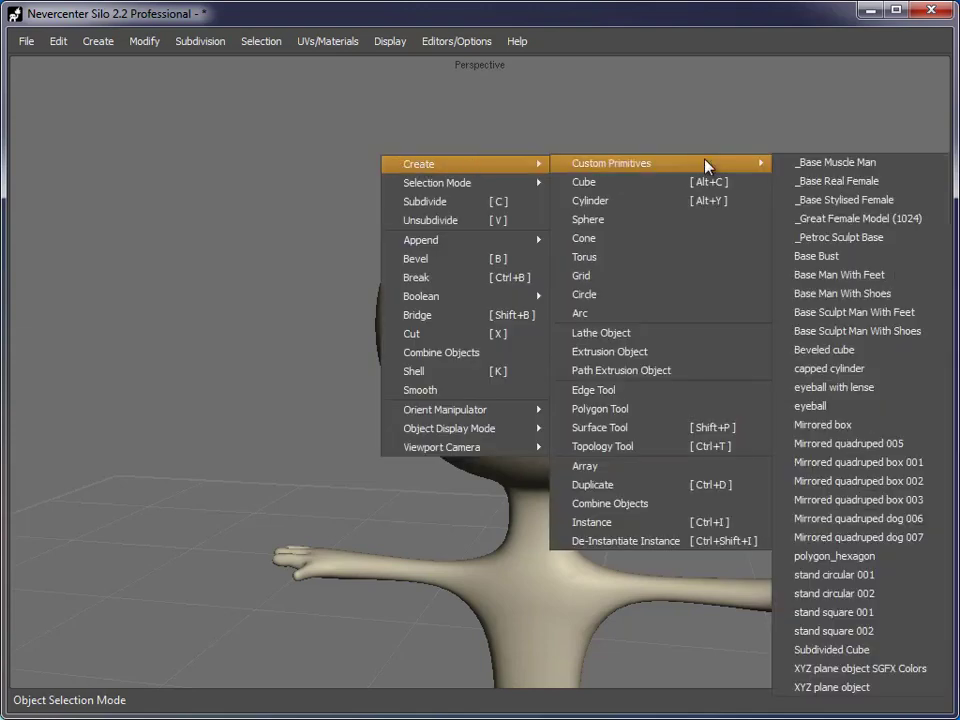
pyautogui.click(673, 220)
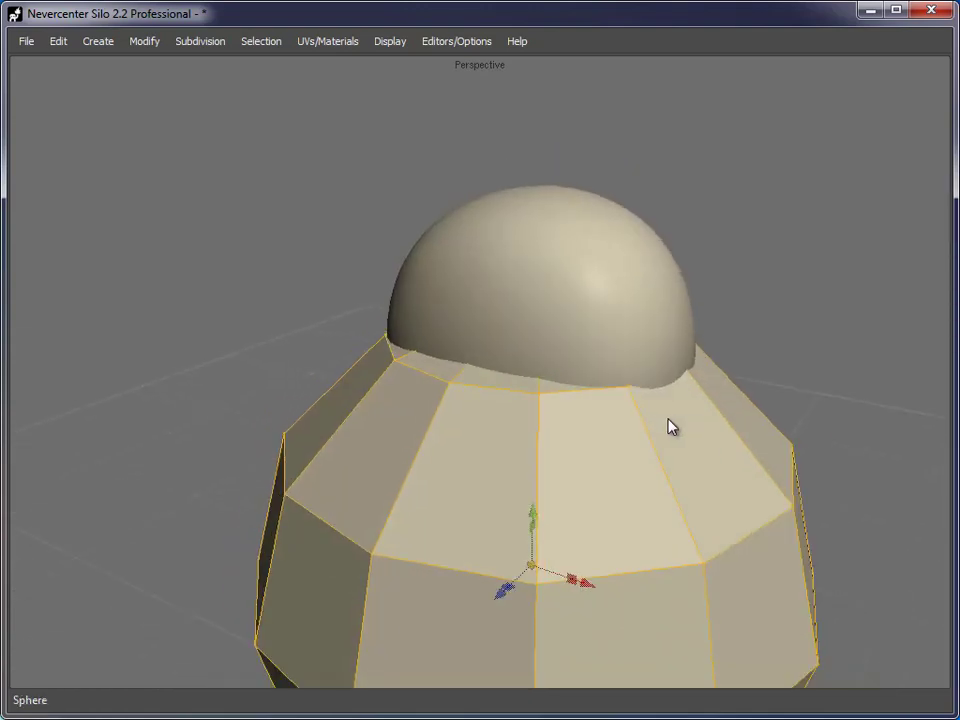
# Step: Scale the new sphere down uniformly until it is much smaller than the character's head
pyautogui.keyDown('alt'); pyautogui.moveTo(668, 418); pyautogui.dragTo(516, 402, button='right'); pyautogui.keyUp('alt')
pyautogui.keyDown('alt'); pyautogui.moveTo(516, 402); pyautogui.dragTo(513, 343, button='middle'); pyautogui.keyUp('alt')
pyautogui.press('e')
pyautogui.press('r')
pyautogui.moveTo(497, 373); pyautogui.dragTo(166, 373)
pyautogui.press('w')
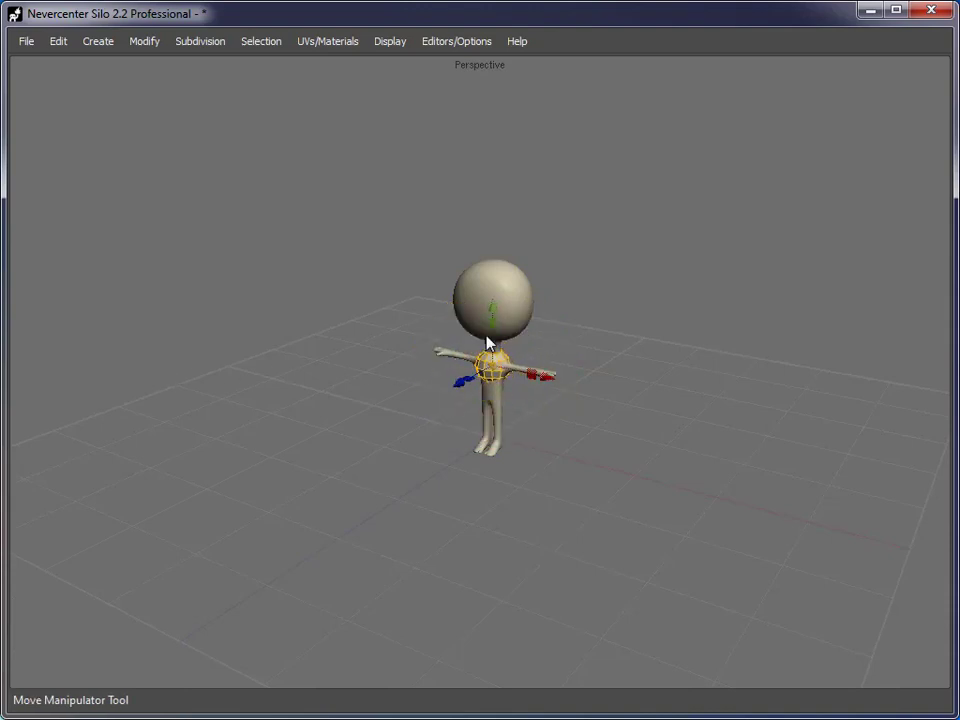
# Step: Move the small sphere up to head height and forward so that it sits against the front of the head
pyautogui.moveTo(492, 312); pyautogui.dragTo(492, 250)
pyautogui.keyDown('alt'); pyautogui.moveTo(419, 333); pyautogui.dragTo(378, 392); pyautogui.keyUp('alt')
pyautogui.keyDown('alt'); pyautogui.moveTo(378, 392); pyautogui.dragTo(492, 240, button='right'); pyautogui.keyUp('alt')
pyautogui.keyDown('alt'); pyautogui.moveTo(492, 240); pyautogui.dragTo(500, 352, button='middle'); pyautogui.keyUp('alt')
pyautogui.moveTo(471, 292); pyautogui.dragTo(364, 318)
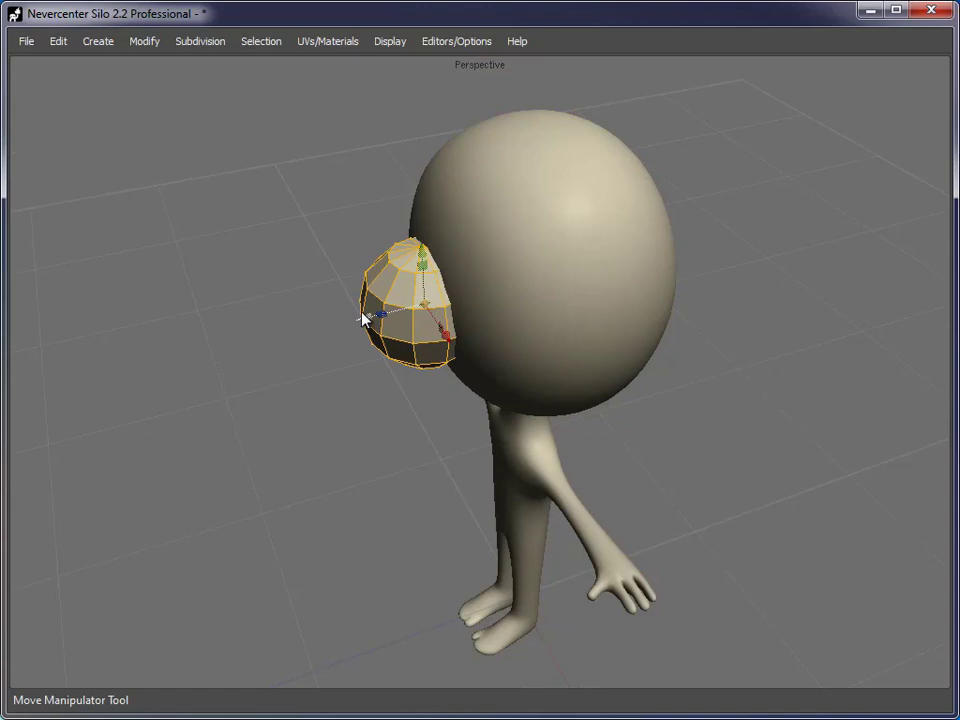
# Step: Subdivide the sphere and switch its object display to smooth shading
pyautogui.press('c')
pyautogui.rightClick(375, 288)
pyautogui.moveTo(421, 545)
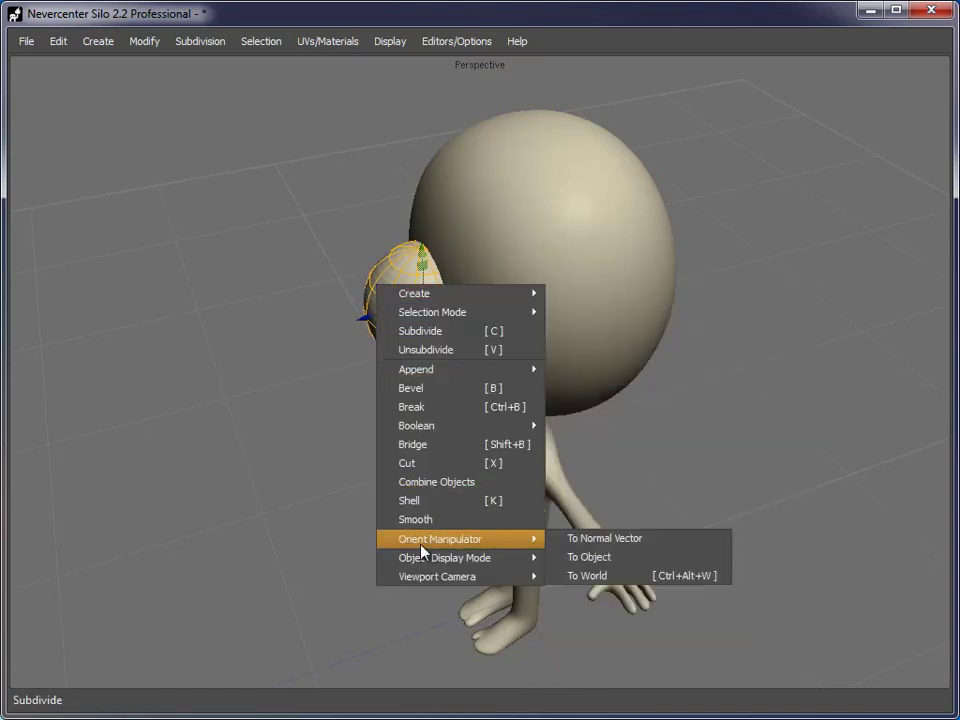
pyautogui.moveTo(525, 558)
pyautogui.click(609, 614)
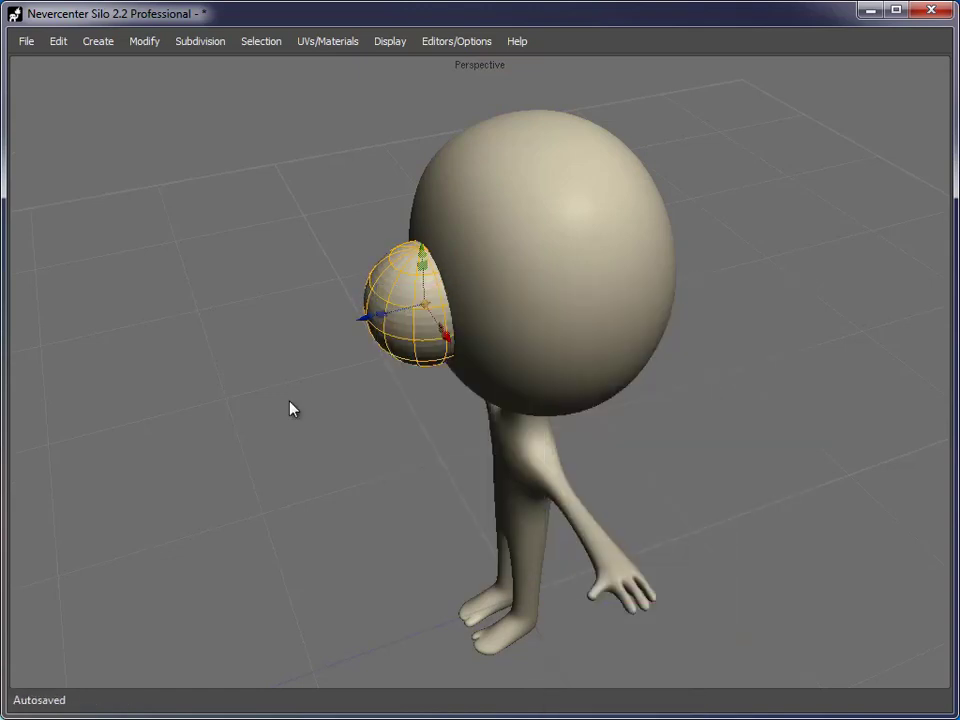
# Step: Rotate the sphere 90 degrees about X with the Numerical Editor so that its pole faces forward
pyautogui.keyDown('alt'); pyautogui.moveTo(289, 401); pyautogui.dragTo(348, 423, button='right'); pyautogui.keyUp('alt')
pyautogui.press('e')
pyautogui.moveTo(407, 364); pyautogui.dragTo(397, 313)
pyautogui.click(445, 41)
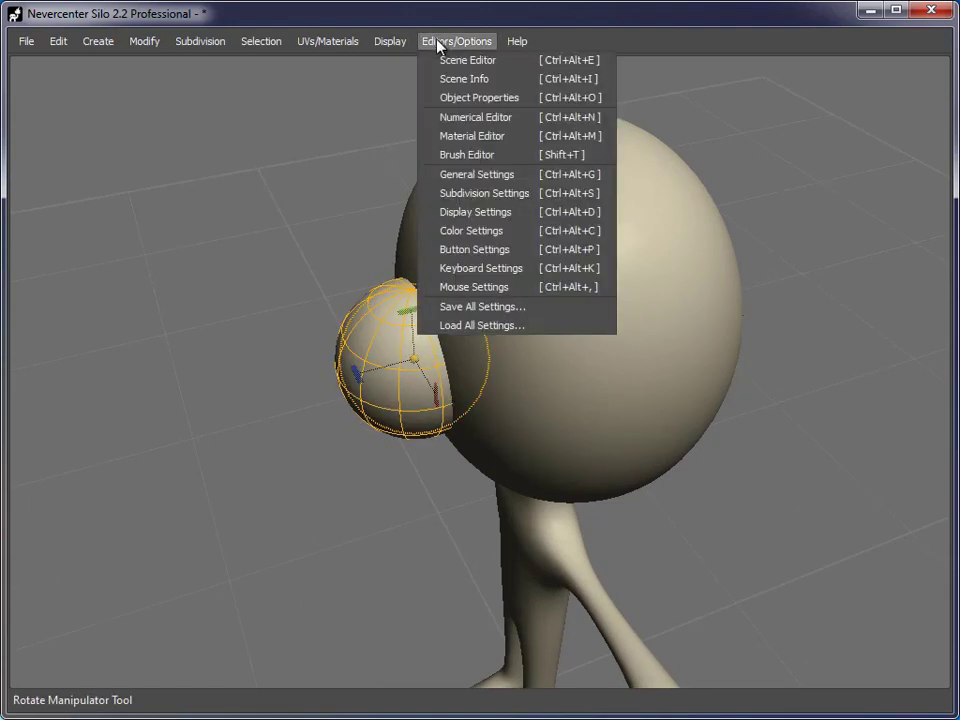
pyautogui.click(497, 120)
pyautogui.moveTo(508, 195); pyautogui.dragTo(315, 375, button='middle')
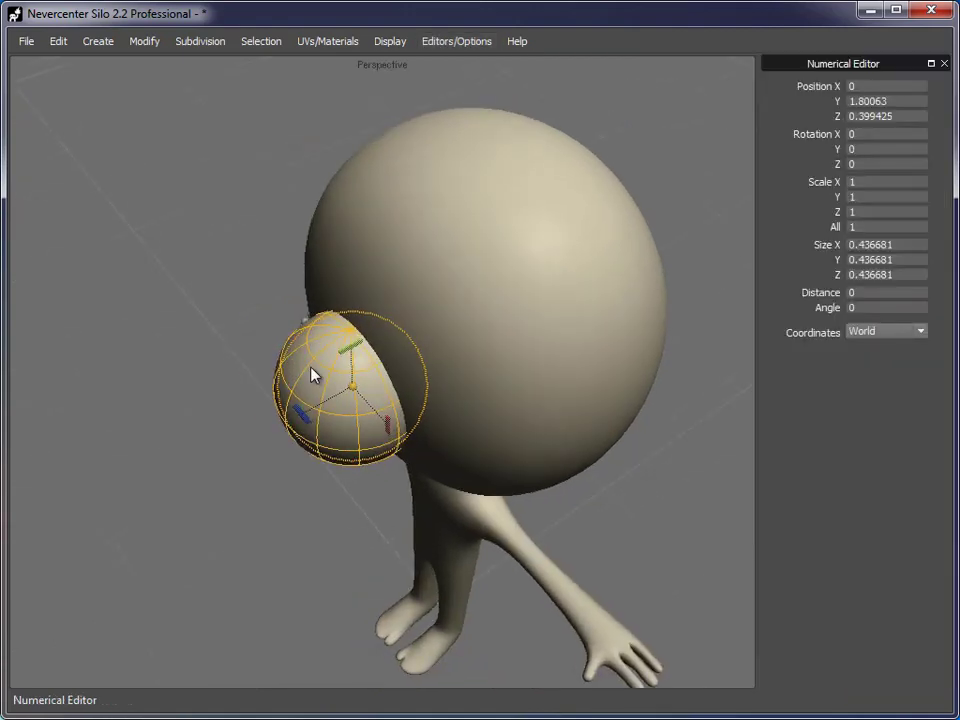
pyautogui.click(875, 133)
pyautogui.write('90')
pyautogui.press('Return')
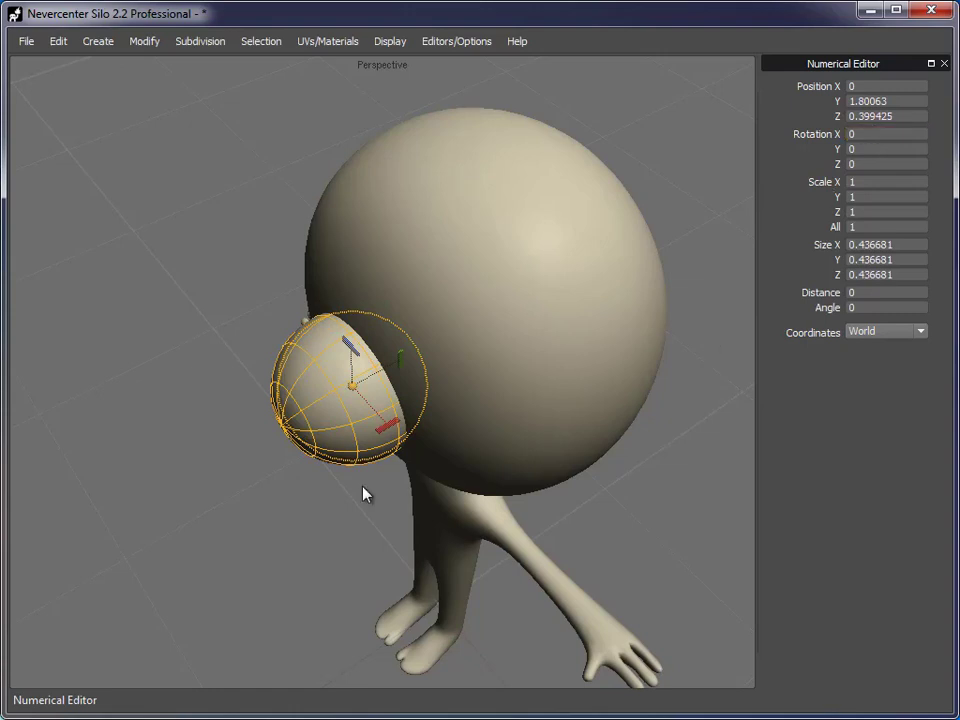
# Step: Flatten the sphere front to back to a depth of about 0.223 with the scale manipulator
pyautogui.moveTo(362, 485); pyautogui.dragTo(303, 440, button='middle')
pyautogui.moveTo(303, 440); pyautogui.dragTo(377, 405, button='right')
pyautogui.press('r')
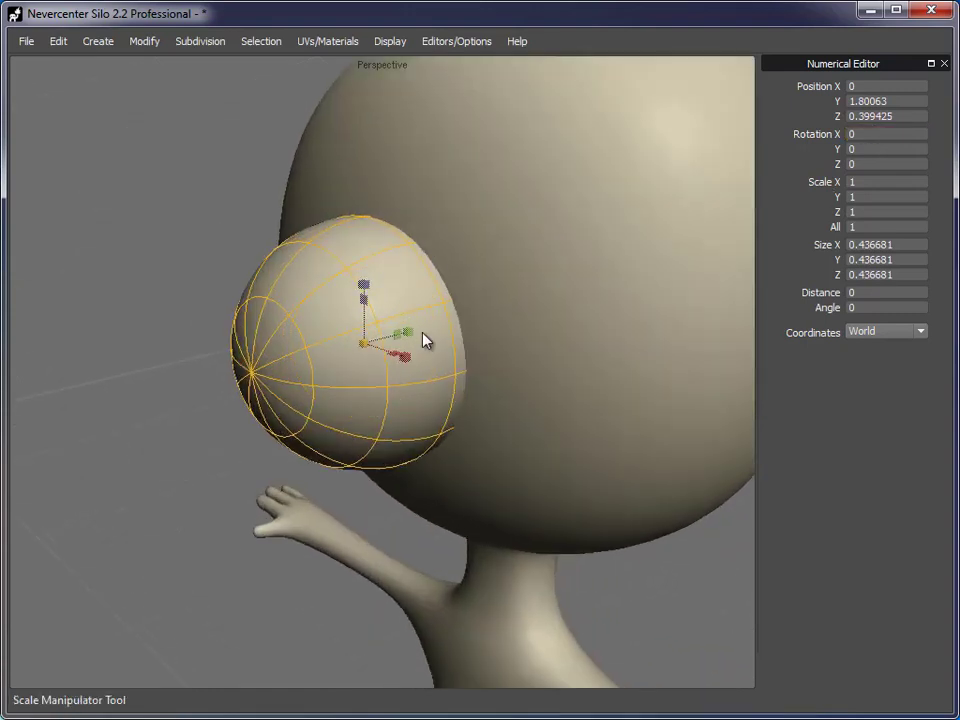
pyautogui.moveTo(416, 336); pyautogui.dragTo(392, 339)
pyautogui.moveTo(323, 425); pyautogui.dragTo(428, 395, button='middle')
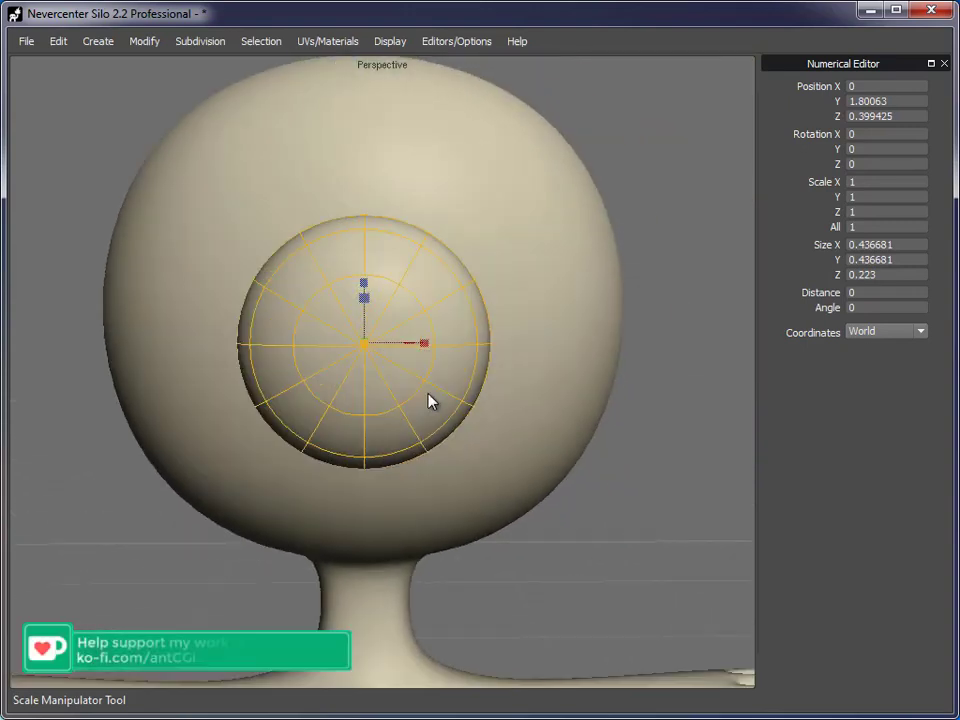
# Step: Narrow the flattened sphere slightly and scale it down to an eye about 0.156 wide and 0.183 high
pyautogui.moveTo(429, 347); pyautogui.dragTo(427, 342, button='middle')
pyautogui.moveTo(427, 343); pyautogui.dragTo(484, 381)
pyautogui.moveTo(484, 381); pyautogui.dragTo(409, 386, button='middle')
pyautogui.moveTo(367, 345); pyautogui.dragTo(290, 357)
# Step: Move the eye up and sideways on the face to about X 0.148, Y 1.841
pyautogui.press('w')
pyautogui.moveTo(366, 274); pyautogui.dragTo(364, 257)
pyautogui.moveTo(364, 257); pyautogui.dragTo(425, 460, button='middle')
pyautogui.moveTo(459, 376); pyautogui.dragTo(521, 469, button='middle')
pyautogui.moveTo(413, 408); pyautogui.dragTo(551, 420)
# Step: Push the eye back into the head to about Z 0.388 and rotate it slightly to follow the head's curve
pyautogui.moveTo(551, 420); pyautogui.dragTo(366, 468, button='middle')
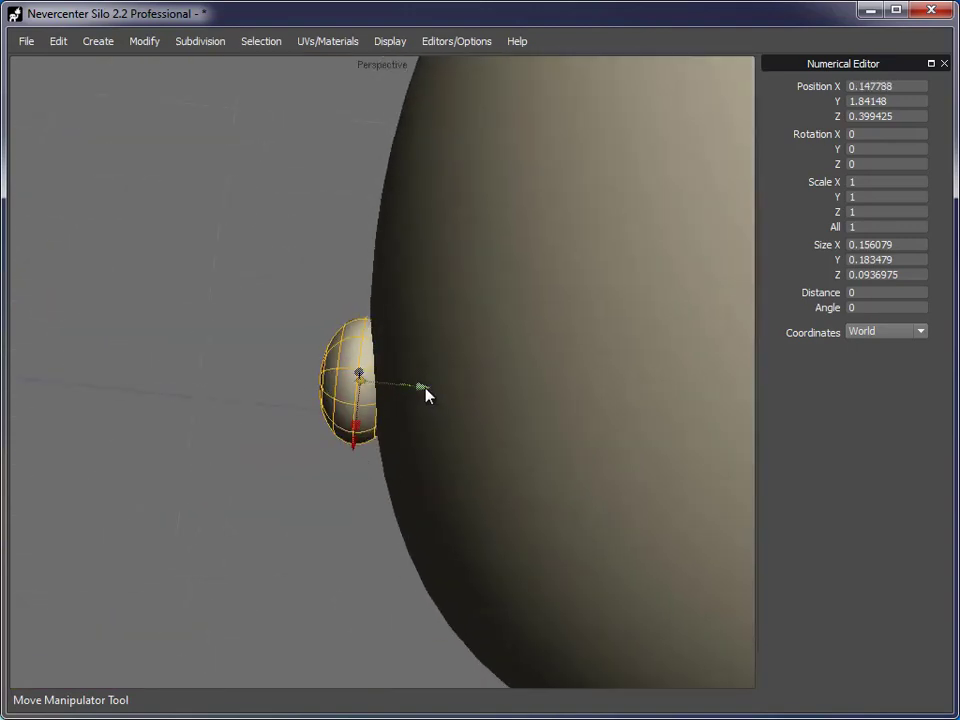
pyautogui.moveTo(429, 394); pyautogui.dragTo(437, 392)
pyautogui.press('r')
pyautogui.press('e')
pyautogui.moveTo(376, 450); pyautogui.dragTo(382, 450)
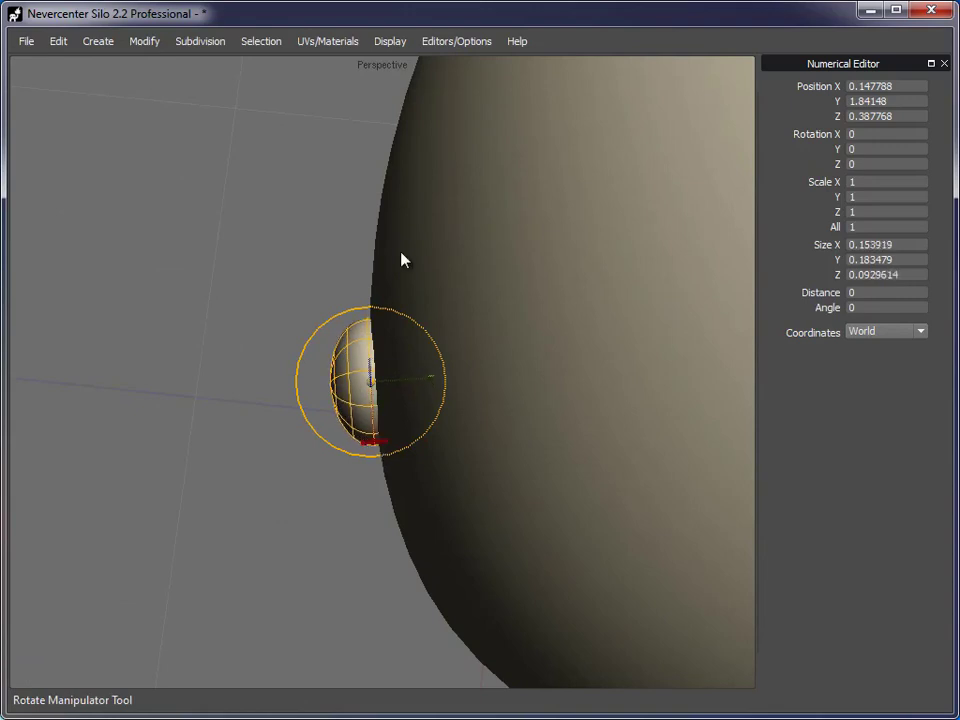
# Step: Sink the eye a little deeper into the head to about X 0.147, Z 0.382, and deselect it
pyautogui.press('w')
pyautogui.moveTo(435, 388); pyautogui.dragTo(436, 386)
pyautogui.keyDown('alt'); pyautogui.moveTo(343, 341); pyautogui.dragTo(350, 364); pyautogui.keyUp('alt')
pyautogui.keyDown('alt'); pyautogui.moveTo(350, 364); pyautogui.dragTo(365, 360, button='right'); pyautogui.keyUp('alt')
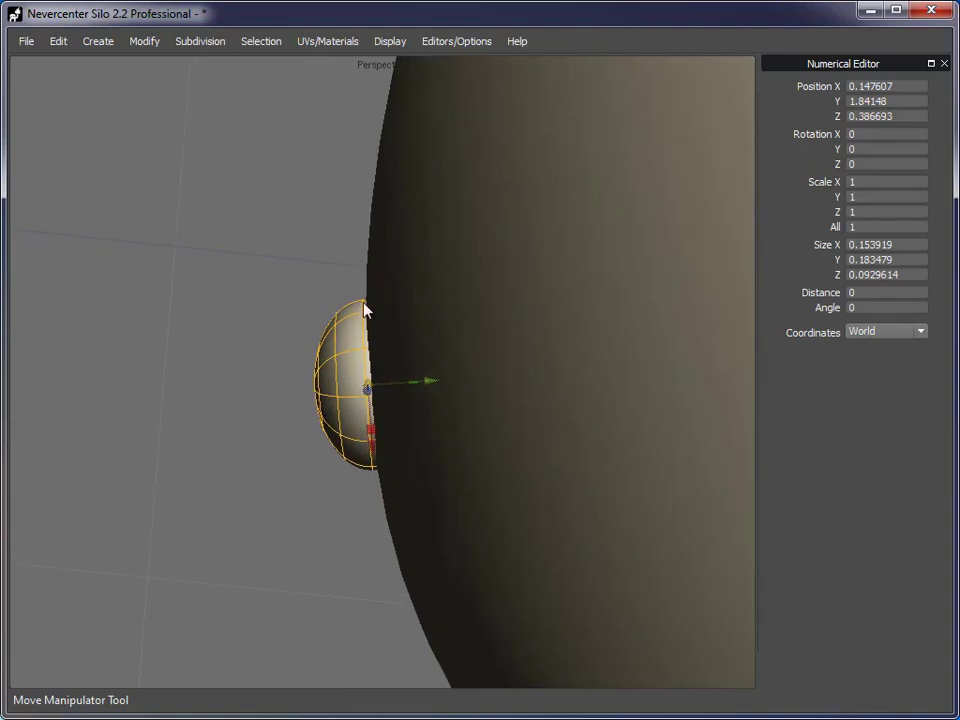
pyautogui.moveTo(435, 388); pyautogui.dragTo(438, 380)
pyautogui.click(308, 494)
# Step: Examine the single eye's placement on the head up close and against the whole character
pyautogui.keyDown('alt'); pyautogui.moveTo(456, 488); pyautogui.dragTo(583, 366); pyautogui.keyUp('alt')
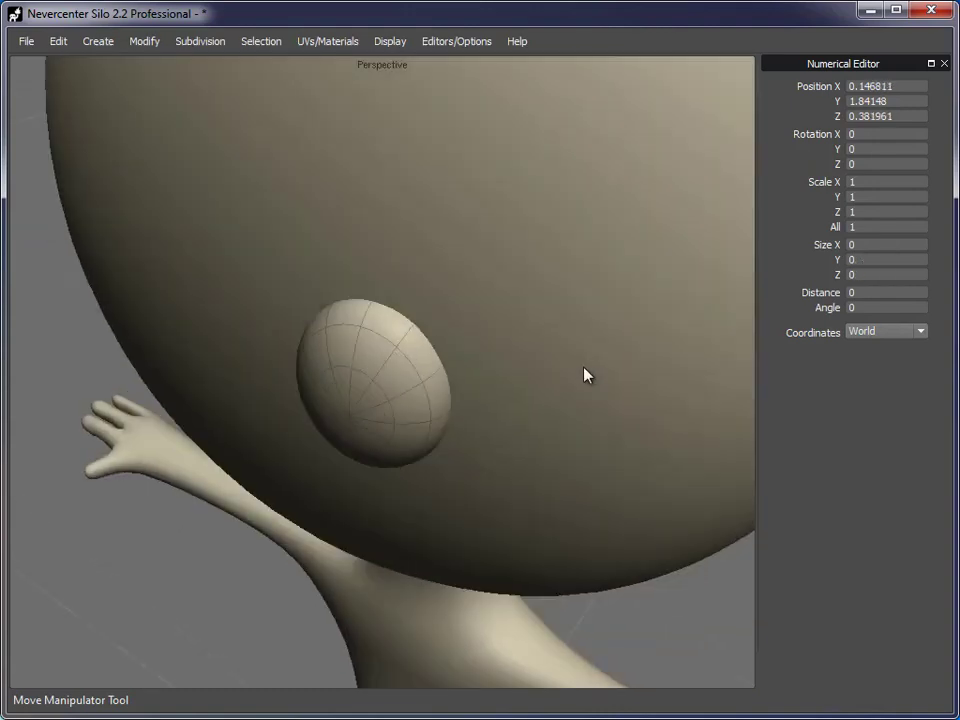
pyautogui.keyDown('alt'); pyautogui.moveTo(583, 366); pyautogui.dragTo(451, 462, button='right'); pyautogui.keyUp('alt')
pyautogui.keyDown('alt'); pyautogui.moveTo(451, 462); pyautogui.dragTo(486, 402); pyautogui.keyUp('alt')
pyautogui.keyDown('alt'); pyautogui.moveTo(486, 402); pyautogui.dragTo(369, 395, button='right'); pyautogui.keyUp('alt')
pyautogui.keyDown('alt'); pyautogui.moveTo(369, 395); pyautogui.dragTo(422, 297, button='middle'); pyautogui.keyUp('alt')
pyautogui.keyDown('alt'); pyautogui.moveTo(422, 297); pyautogui.dragTo(395, 288); pyautogui.keyUp('alt')
pyautogui.keyDown('alt'); pyautogui.moveTo(395, 288); pyautogui.dragTo(406, 322, button='right'); pyautogui.keyUp('alt')
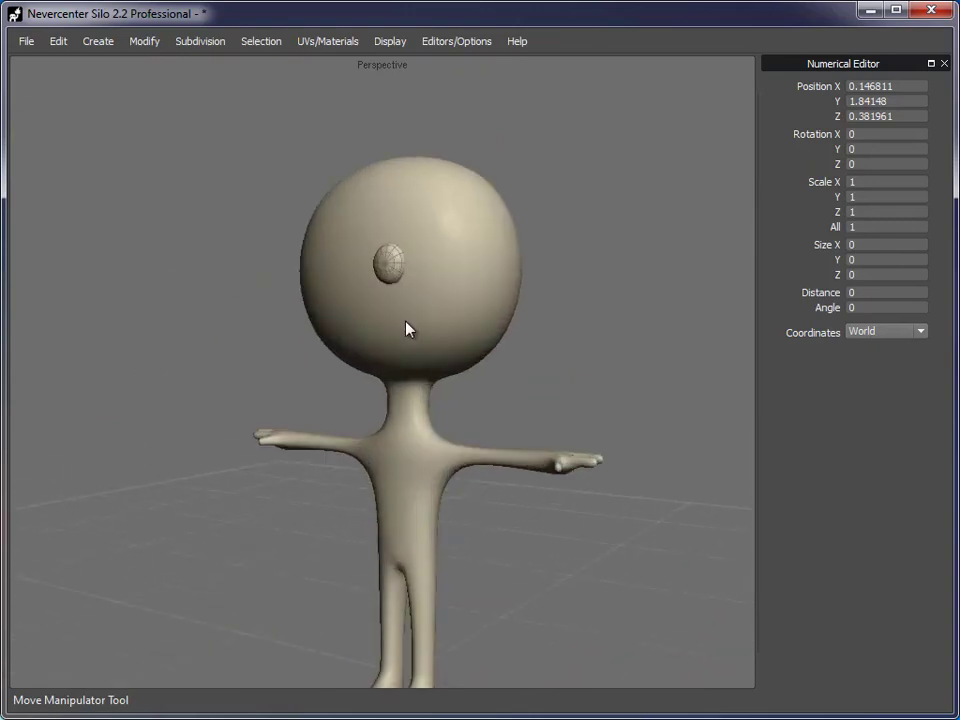
pyautogui.keyDown('alt'); pyautogui.moveTo(406, 322); pyautogui.dragTo(426, 318); pyautogui.keyUp('alt')
# Step: Select the eye and mirror its geometry to the other side of the face, and deselect it
pyautogui.click(390, 266)
pyautogui.click(143, 41)
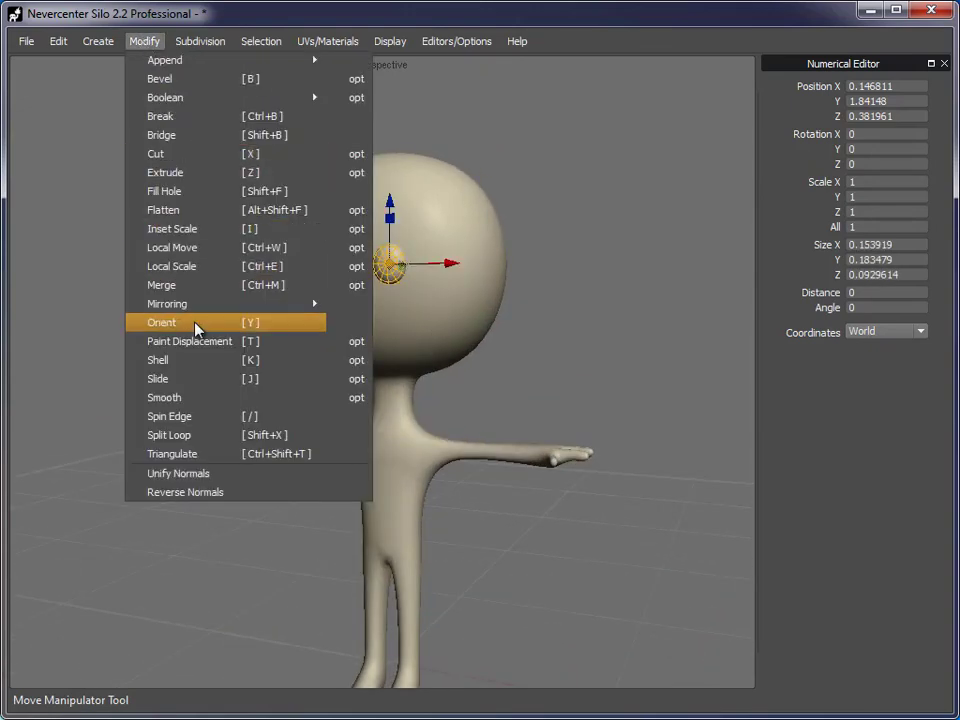
pyautogui.moveTo(204, 313)
pyautogui.click(435, 306)
pyautogui.click(560, 383)
# Step: Hide the wireframe in the object display so that the eyes show as smooth surfaces
pyautogui.keyDown('alt'); pyautogui.moveTo(560, 383); pyautogui.dragTo(474, 385, button='right'); pyautogui.keyUp('alt')
pyautogui.keyDown('alt'); pyautogui.moveTo(474, 385); pyautogui.dragTo(484, 348, button='middle'); pyautogui.keyUp('alt')
pyautogui.moveTo(484, 348)
pyautogui.keyDown('alt'); pyautogui.mouseDown()
pyautogui.moveTo(617, 348)
pyautogui.moveTo(473, 341)
pyautogui.mouseUp(); pyautogui.keyUp('alt')
pyautogui.rightClick(510, 276)
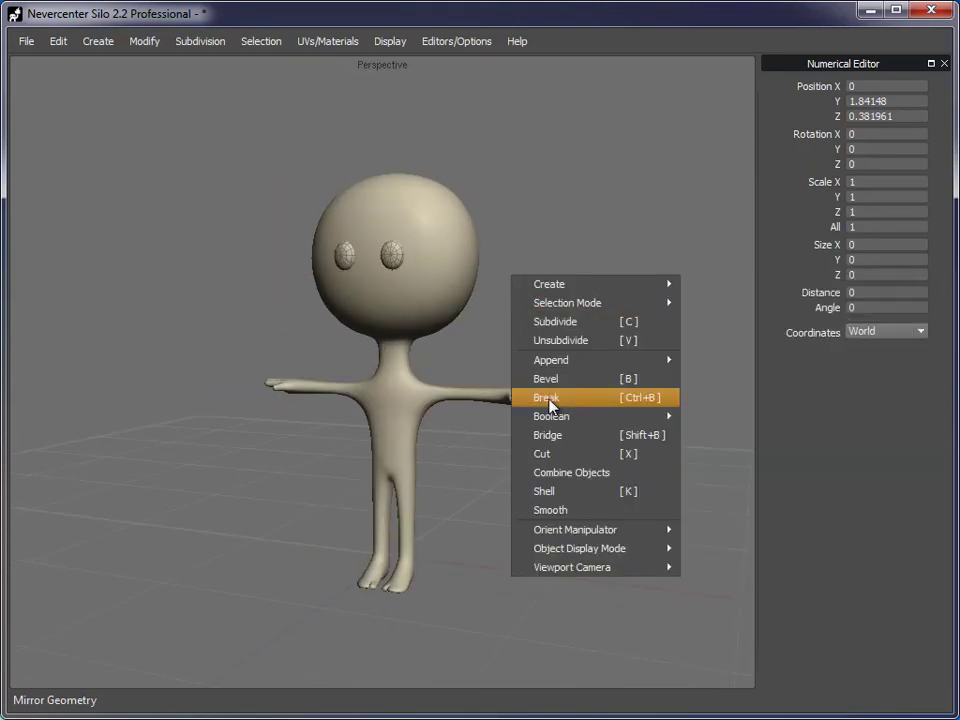
pyautogui.moveTo(551, 549)
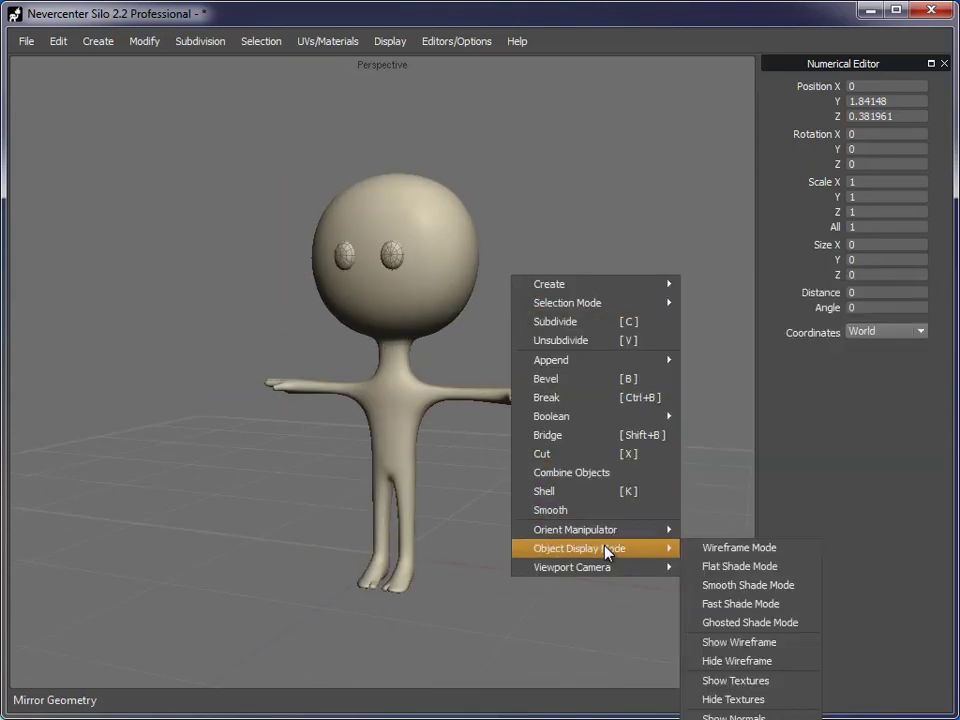
pyautogui.click(738, 660)
pyautogui.keyDown('alt'); pyautogui.moveTo(214, 358); pyautogui.dragTo(281, 374); pyautogui.keyUp('alt')
pyautogui.keyDown('alt'); pyautogui.moveTo(281, 374); pyautogui.dragTo(334, 375, button='right'); pyautogui.keyUp('alt')
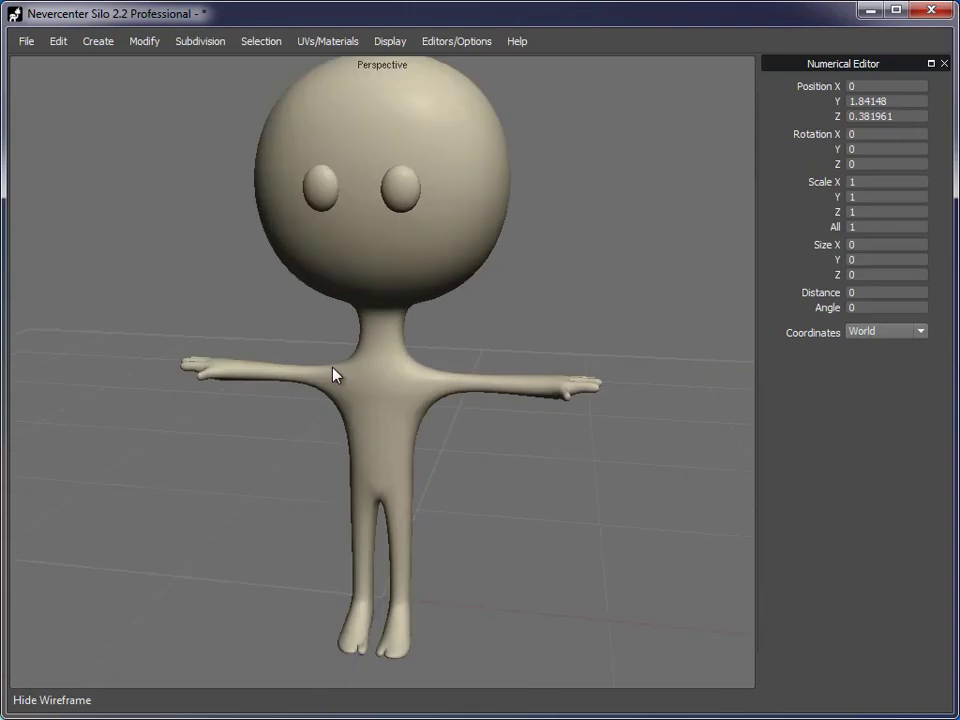
pyautogui.click(467, 257)
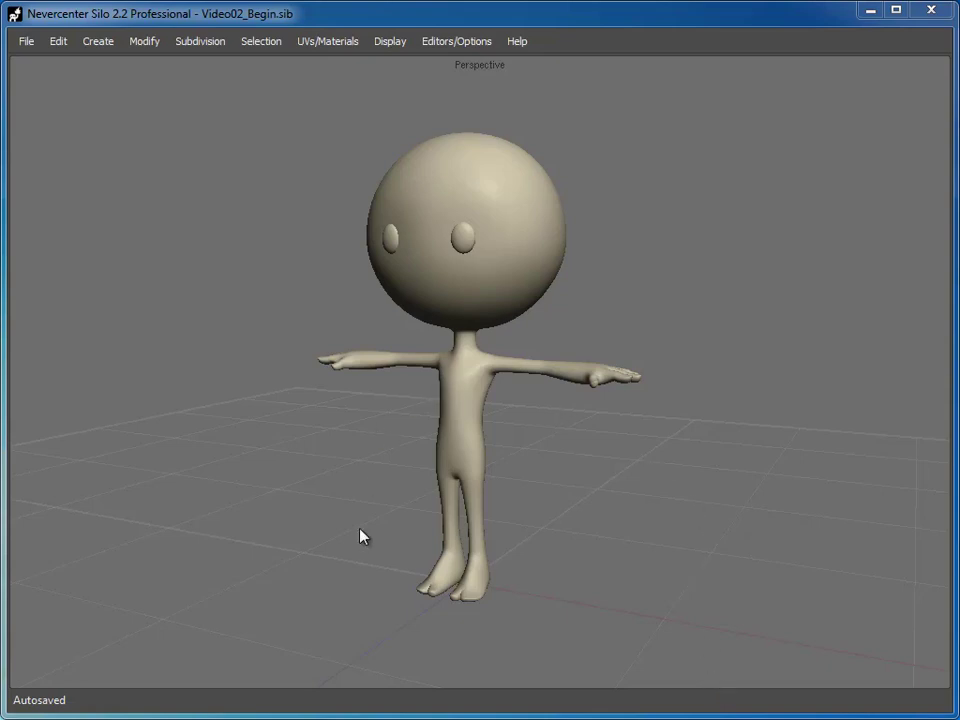
# Step: Select the refined character and examine the mesh around its hand, thumb and fingers, and deselect it
pyautogui.moveTo(417, 415); pyautogui.dragTo(446, 444, button='middle')
pyautogui.keyDown('alt'); pyautogui.moveTo(446, 444); pyautogui.dragTo(580, 467, button='right'); pyautogui.keyUp('alt')
pyautogui.click(556, 537)
pyautogui.moveTo(474, 514); pyautogui.dragTo(543, 432, button='middle')
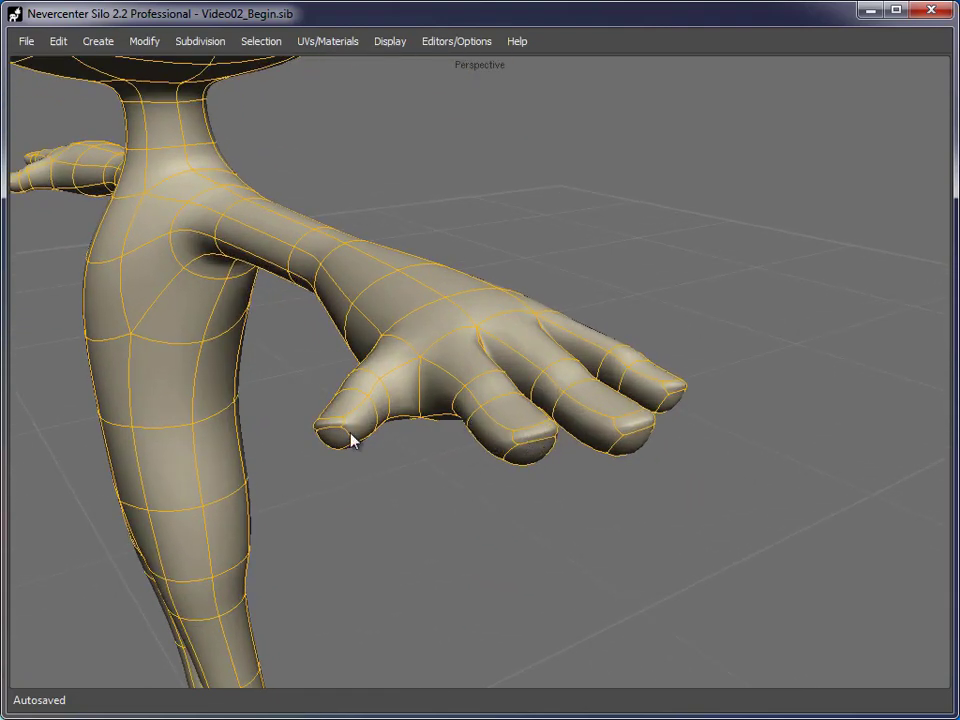
pyautogui.keyDown('alt'); pyautogui.moveTo(372, 458); pyautogui.dragTo(446, 516); pyautogui.keyUp('alt')
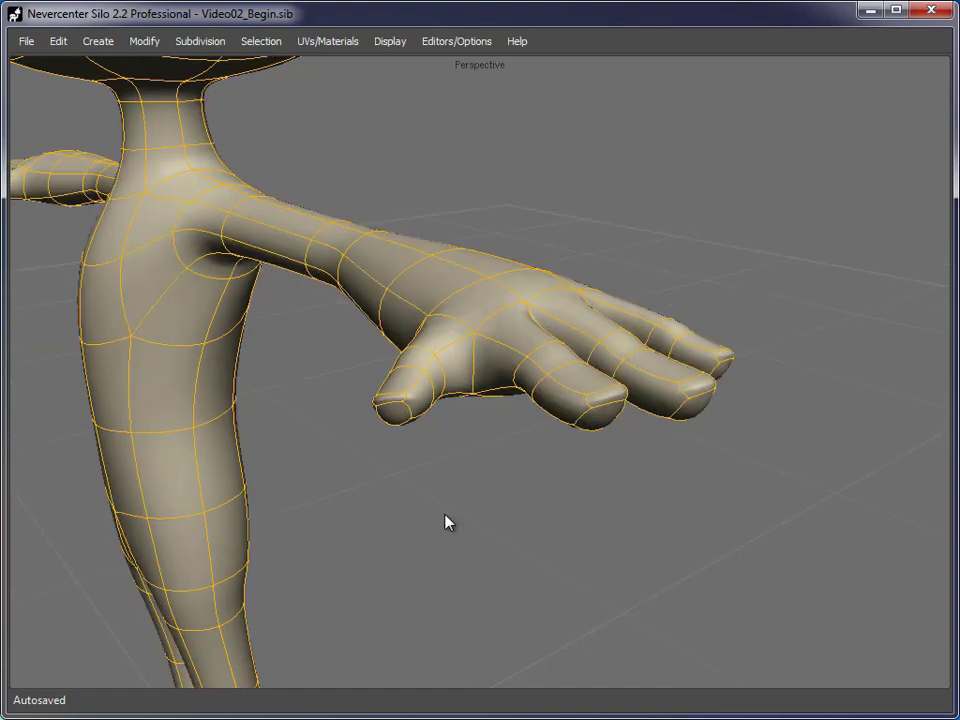
pyautogui.keyDown('alt'); pyautogui.moveTo(446, 516); pyautogui.dragTo(367, 497, button='right'); pyautogui.keyUp('alt')
pyautogui.keyDown('alt'); pyautogui.moveTo(367, 497); pyautogui.dragTo(445, 385, button='middle'); pyautogui.keyUp('alt')
pyautogui.click(409, 579)
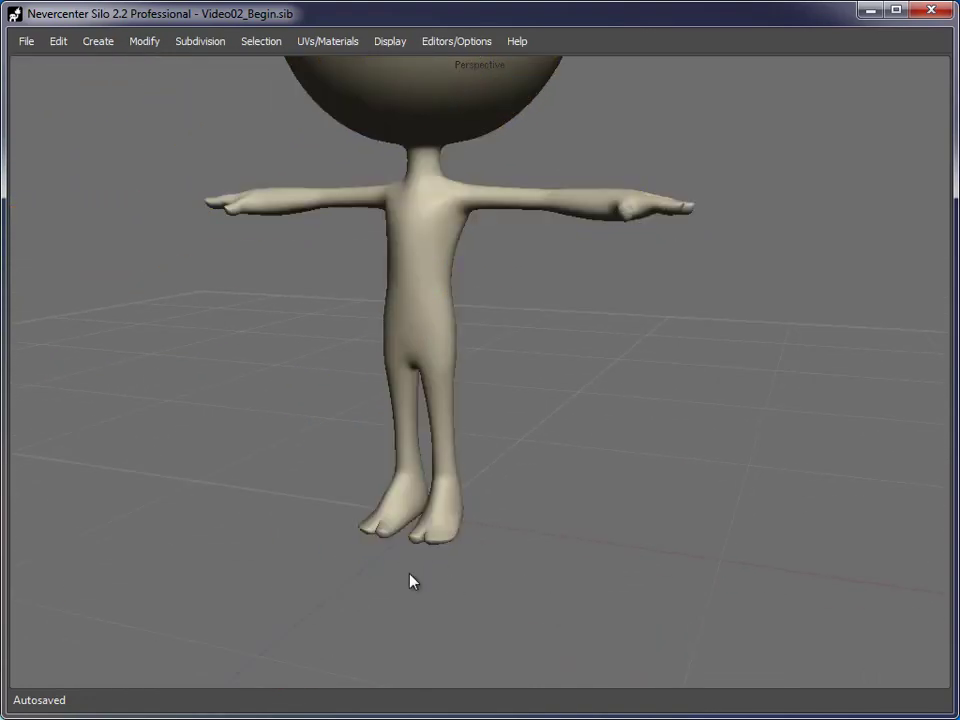
# Step: Examine the shape of the refined legs, feet and toes up close
pyautogui.keyDown('alt'); pyautogui.moveTo(409, 579); pyautogui.dragTo(518, 493, button='right'); pyautogui.keyUp('alt')
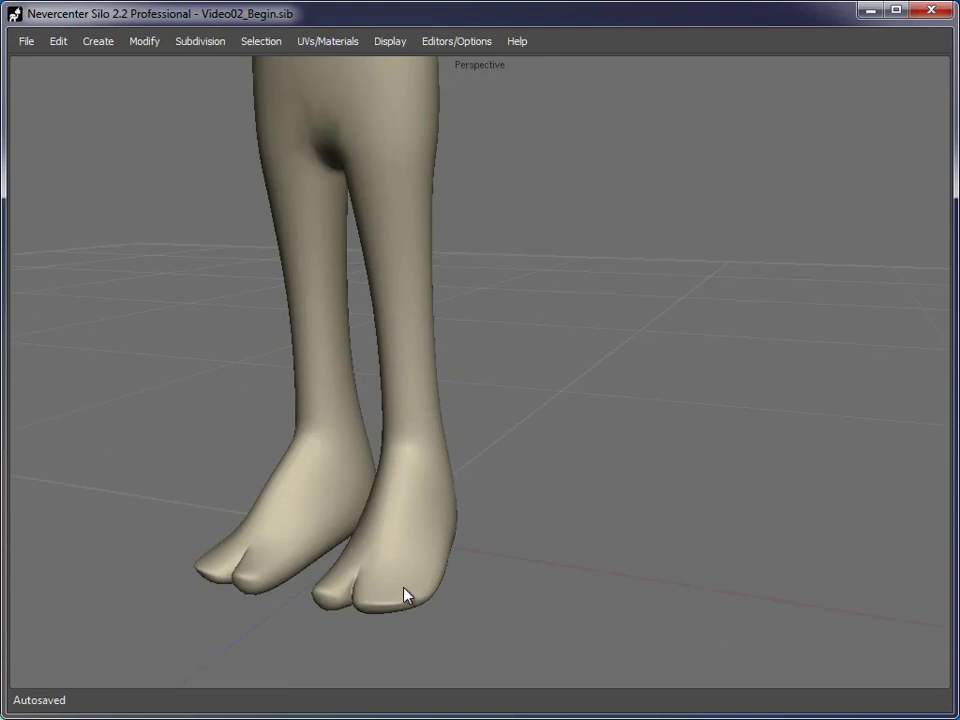
pyautogui.keyDown('alt'); pyautogui.moveTo(590, 488); pyautogui.dragTo(512, 400, button='right'); pyautogui.keyUp('alt')
pyautogui.keyDown('alt'); pyautogui.moveTo(512, 400); pyautogui.dragTo(554, 507, button='middle'); pyautogui.keyUp('alt')
pyautogui.keyDown('alt'); pyautogui.moveTo(554, 507); pyautogui.dragTo(439, 448); pyautogui.keyUp('alt')
pyautogui.keyDown('alt'); pyautogui.moveTo(439, 448); pyautogui.dragTo(658, 379, button='right'); pyautogui.keyUp('alt')
# Step: Select the character and examine its whole mesh from above and the front, and deselect it
pyautogui.click(617, 333)
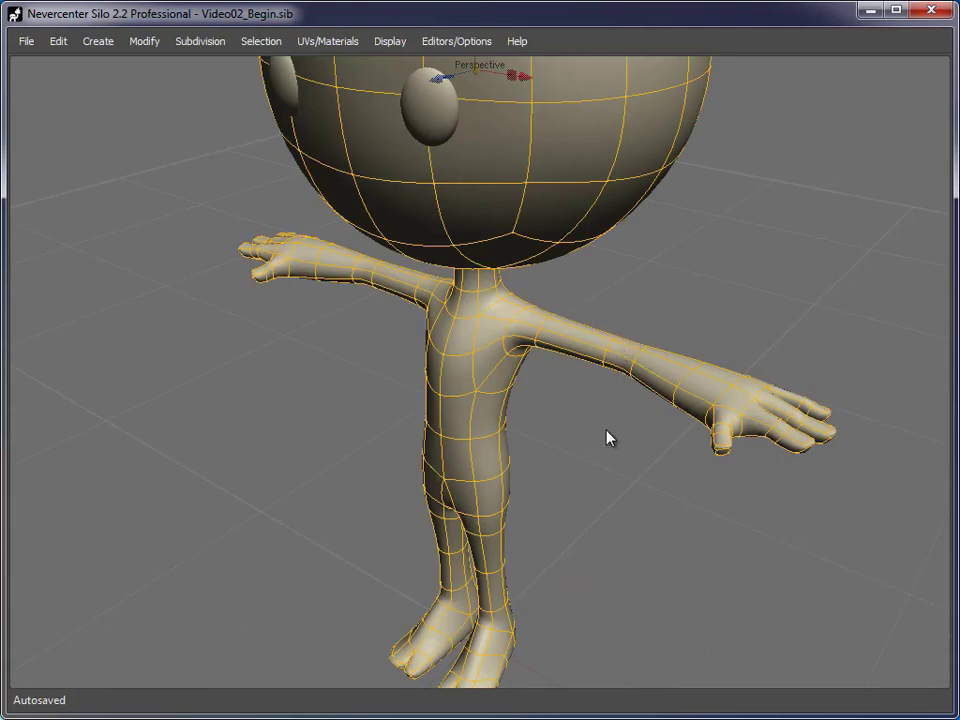
pyautogui.keyDown('alt'); pyautogui.moveTo(607, 431); pyautogui.dragTo(617, 493); pyautogui.keyUp('alt')
pyautogui.keyDown('alt'); pyautogui.moveTo(617, 493); pyautogui.dragTo(604, 293, button='right'); pyautogui.keyUp('alt')
pyautogui.keyDown('alt'); pyautogui.moveTo(643, 474); pyautogui.dragTo(687, 540); pyautogui.keyUp('alt')
pyautogui.keyDown('alt'); pyautogui.moveTo(687, 540); pyautogui.dragTo(598, 465, button='right'); pyautogui.keyUp('alt')
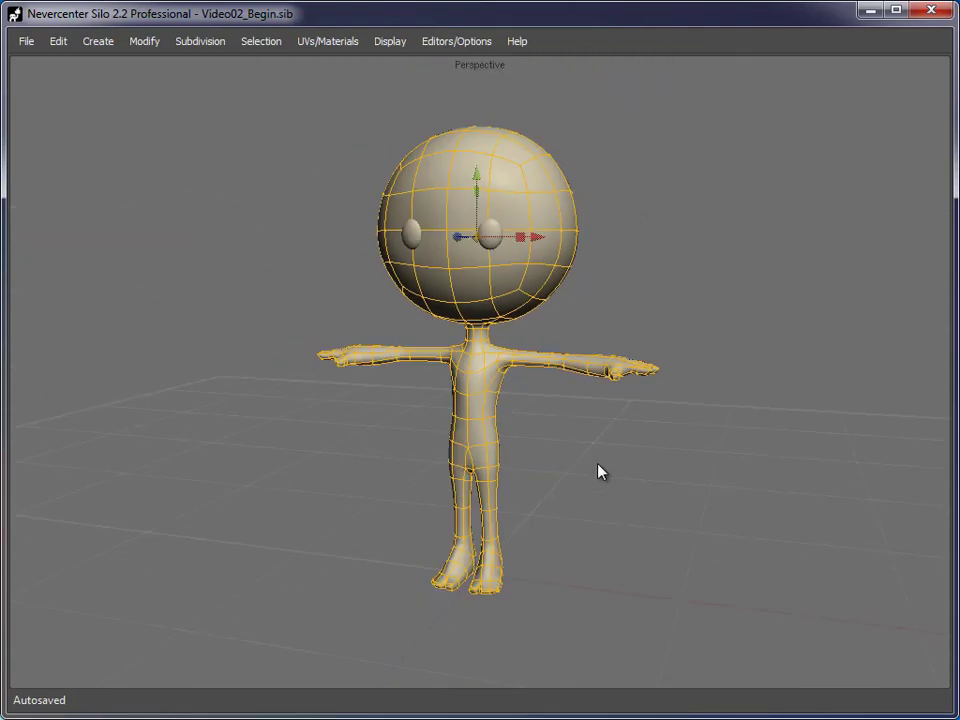
pyautogui.keyDown('alt'); pyautogui.moveTo(598, 471); pyautogui.dragTo(585, 484); pyautogui.keyUp('alt')
pyautogui.click(655, 485)
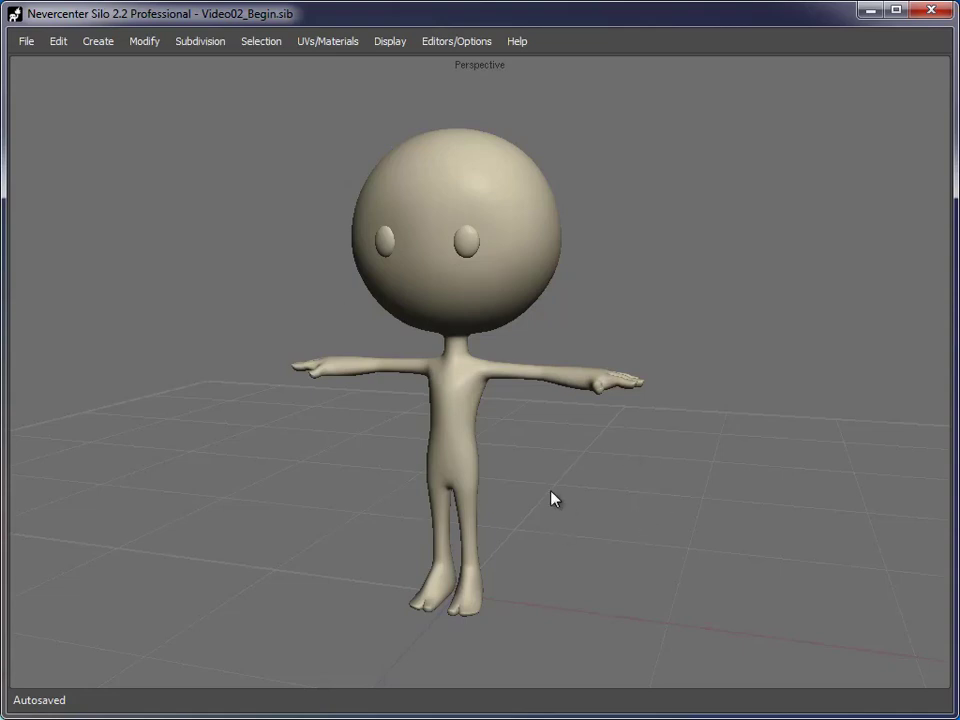
pyautogui.keyDown('alt'); pyautogui.moveTo(557, 510); pyautogui.dragTo(613, 506); pyautogui.keyUp('alt')
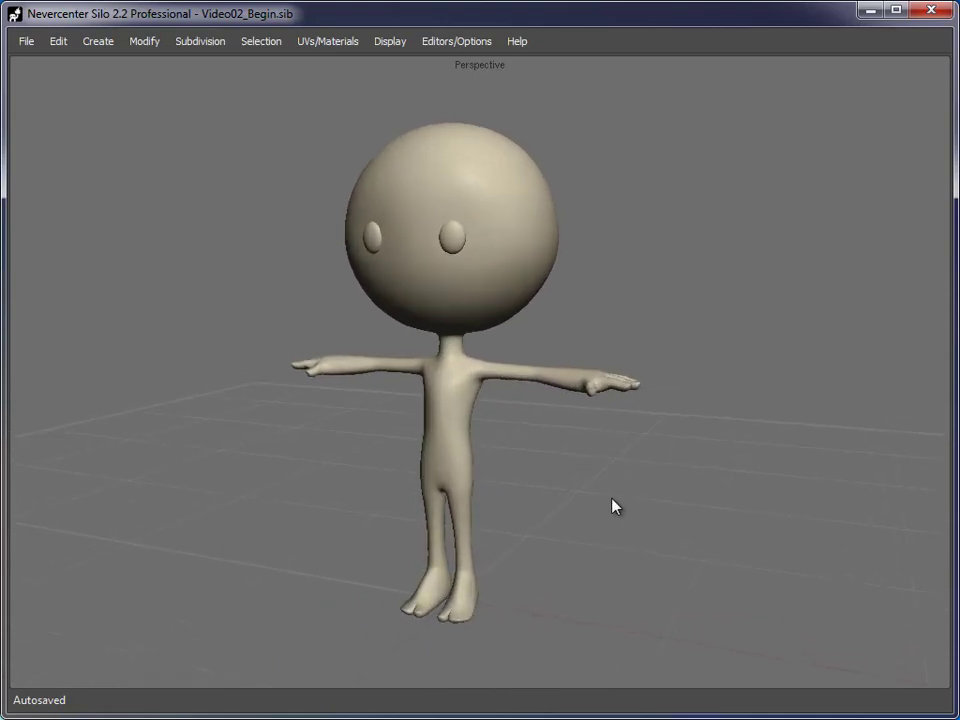
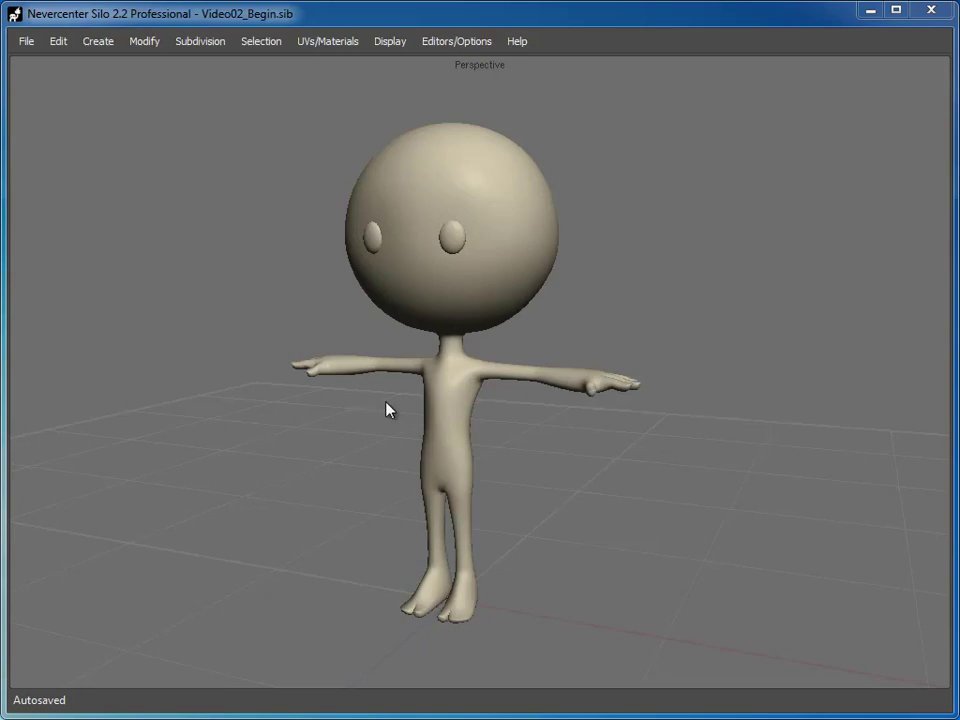
# Step: Switch to face selection and select the torso faces from waist to neck, including both shoulders, from the front
pyautogui.keyDown('alt'); pyautogui.moveTo(380, 402); pyautogui.dragTo(435, 395); pyautogui.keyUp('alt')
pyautogui.scroll(4, 472, 331)
pyautogui.keyDown('alt'); pyautogui.moveTo(435, 395); pyautogui.dragTo(494, 380, button='middle'); pyautogui.keyUp('alt')
pyautogui.click(475, 366)
pyautogui.scroll(3, 494, 380)
pyautogui.scroll(2, 497, 388)
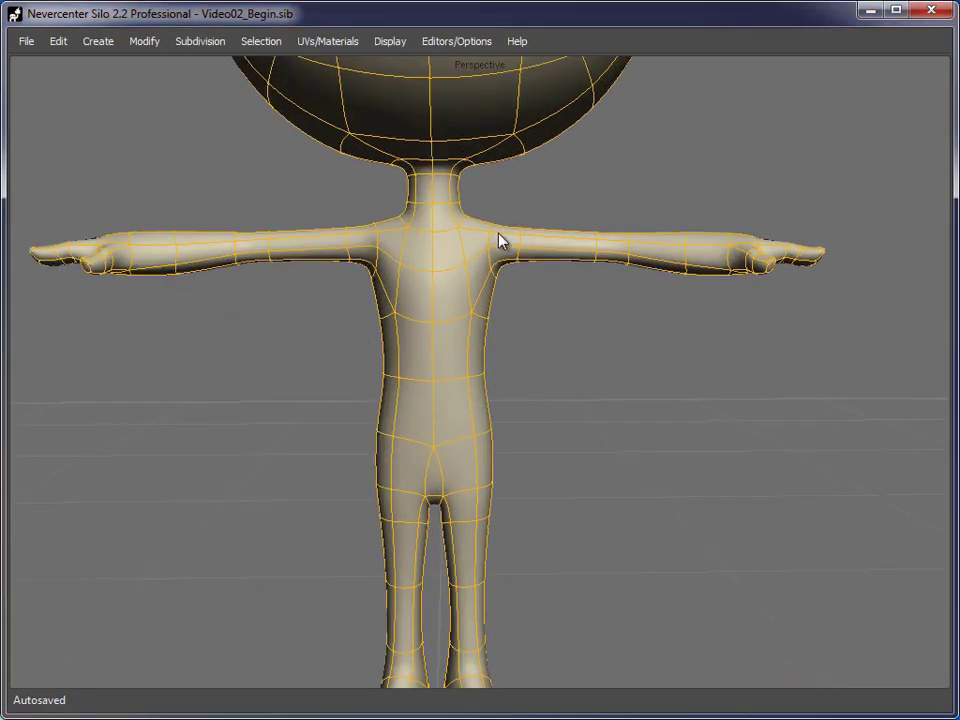
pyautogui.keyDown('alt'); pyautogui.moveTo(469, 338); pyautogui.dragTo(465, 353, button='middle'); pyautogui.keyUp('alt')
pyautogui.scroll(1, 465, 353)
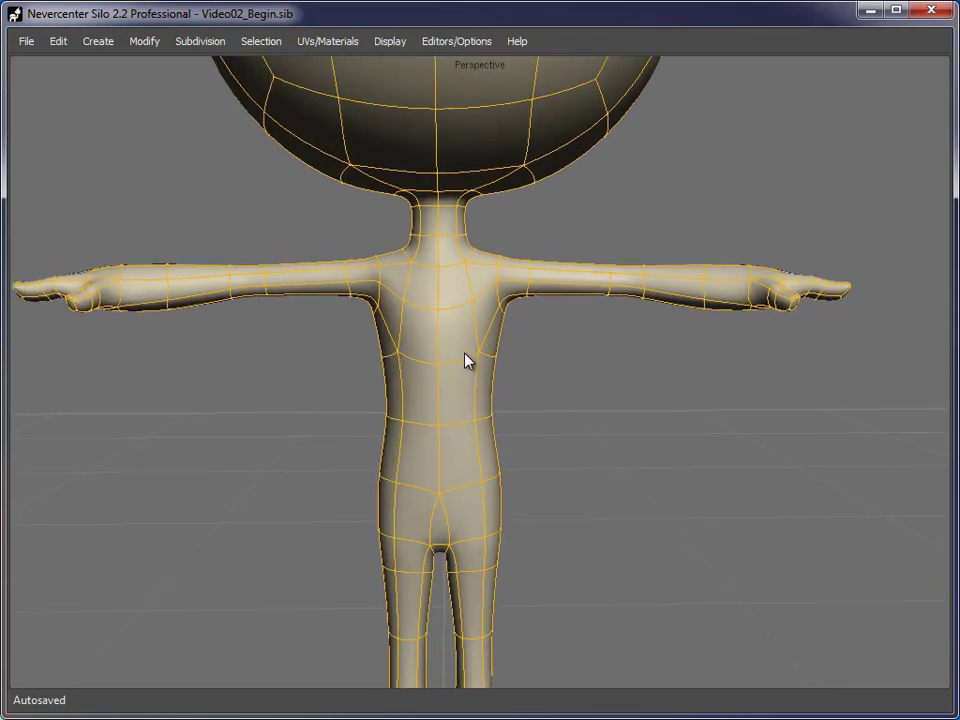
pyautogui.press('d')
pyautogui.moveTo(540, 448); pyautogui.dragTo(350, 250)
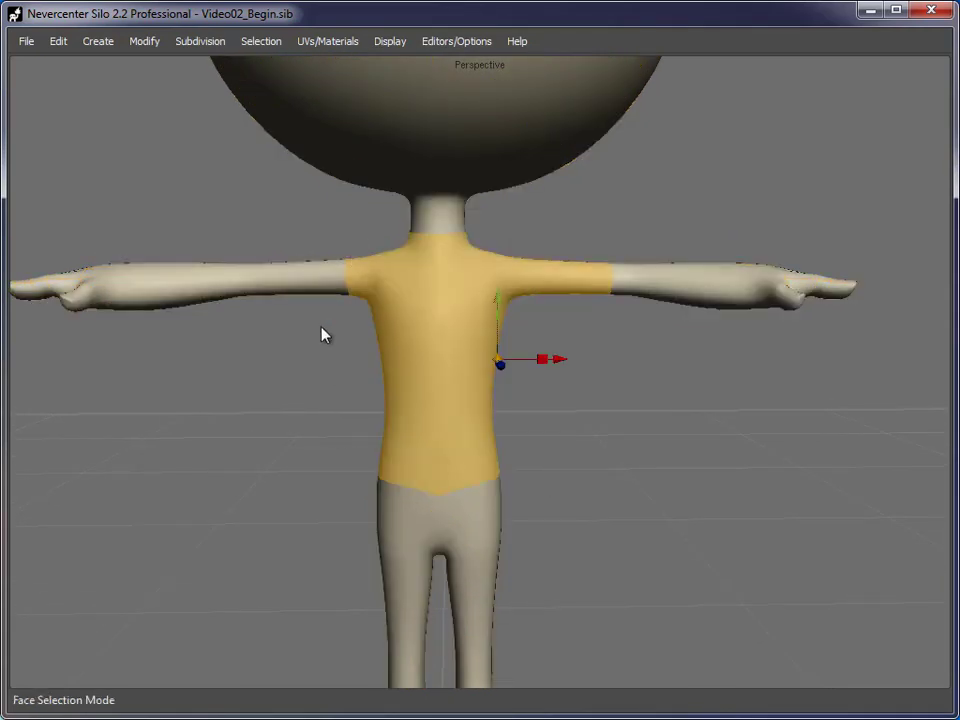
# Step: Remove the upper-arm faces on both sides from the torso face selection
pyautogui.scroll(1, 322, 335)
pyautogui.keyDown('ctrl'); pyautogui.moveTo(724, 407); pyautogui.dragTo(563, 313); pyautogui.keyUp('ctrl')
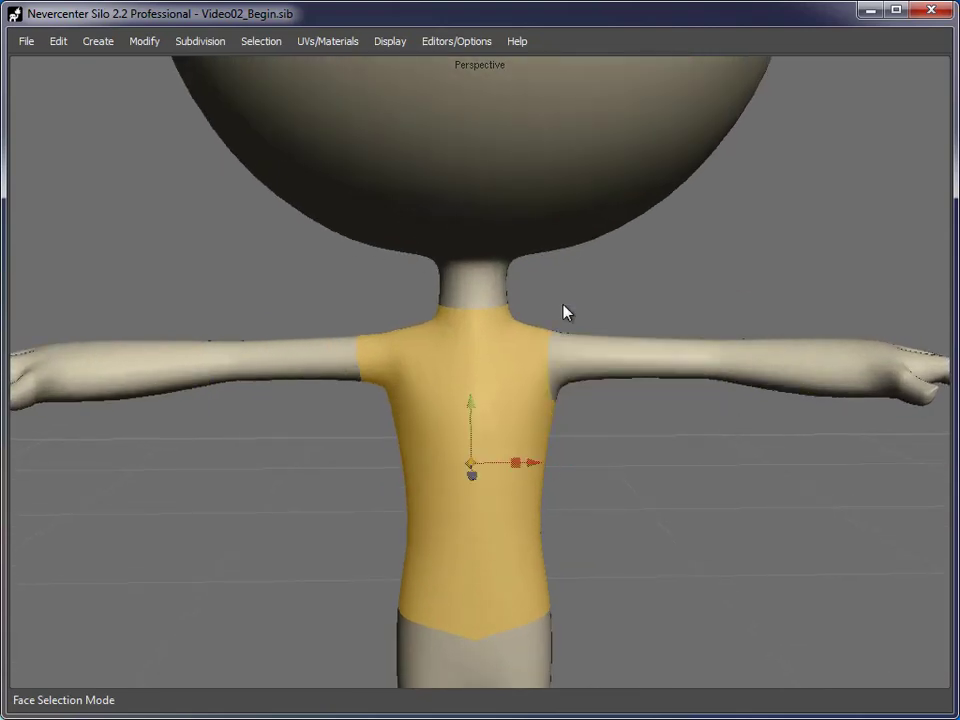
pyautogui.keyDown('ctrl'); pyautogui.moveTo(302, 287); pyautogui.dragTo(380, 396); pyautogui.keyUp('ctrl')
pyautogui.keyDown('alt'); pyautogui.moveTo(709, 519); pyautogui.dragTo(677, 512); pyautogui.keyUp('alt')
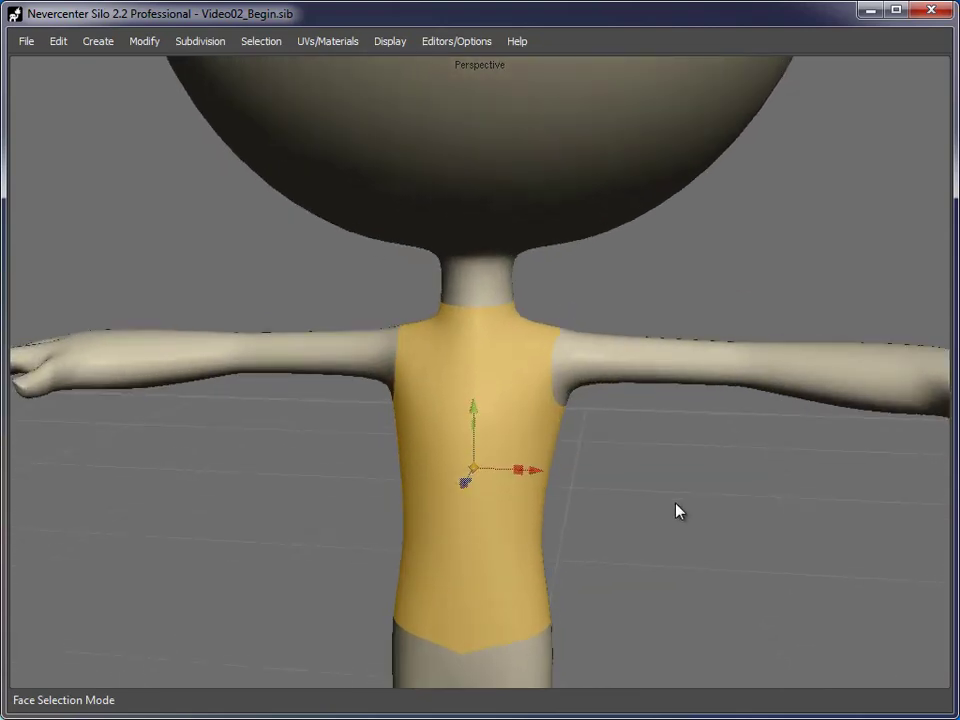
# Step: Remove the faces around the base of the neck from the selection to leave a rounded neckline between the shoulders
pyautogui.scroll(2, 675, 502)
pyautogui.moveTo(513, 296)
pyautogui.keyDown('ctrl'); pyautogui.mouseDown(button='middle')
pyautogui.moveTo(490, 309)
pyautogui.moveTo(443, 307)
pyautogui.mouseUp(button='middle'); pyautogui.keyUp('ctrl')
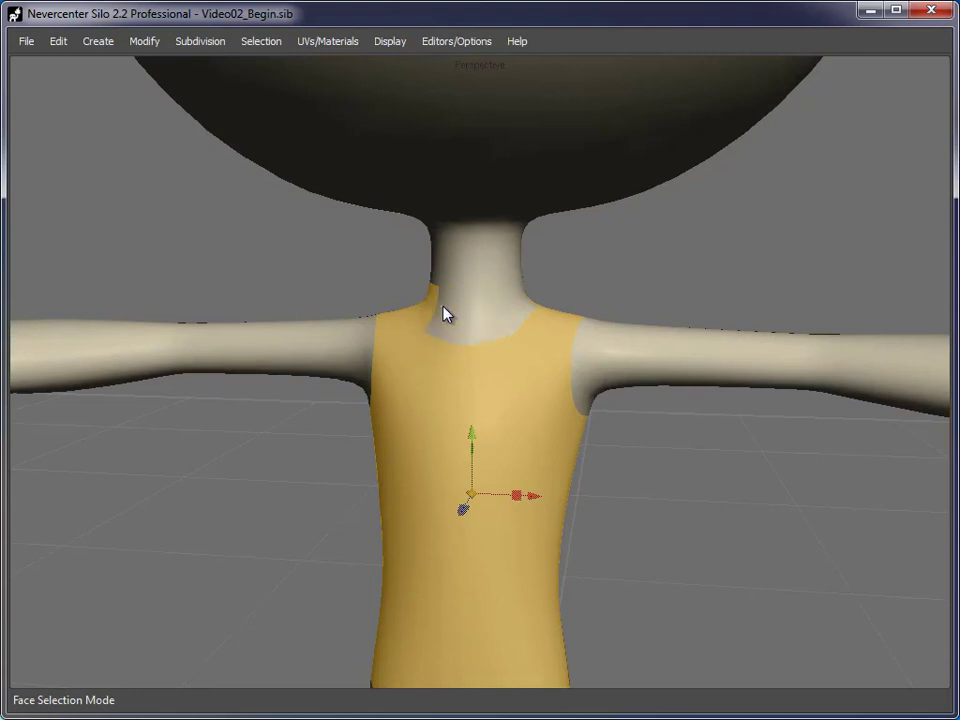
pyautogui.keyDown('alt'); pyautogui.moveTo(433, 309); pyautogui.dragTo(756, 490); pyautogui.keyUp('alt')
pyautogui.keyDown('shift'); pyautogui.click(414, 275); pyautogui.keyUp('shift')
pyautogui.keyDown('alt'); pyautogui.moveTo(665, 446); pyautogui.dragTo(659, 407, button='middle'); pyautogui.keyUp('alt')
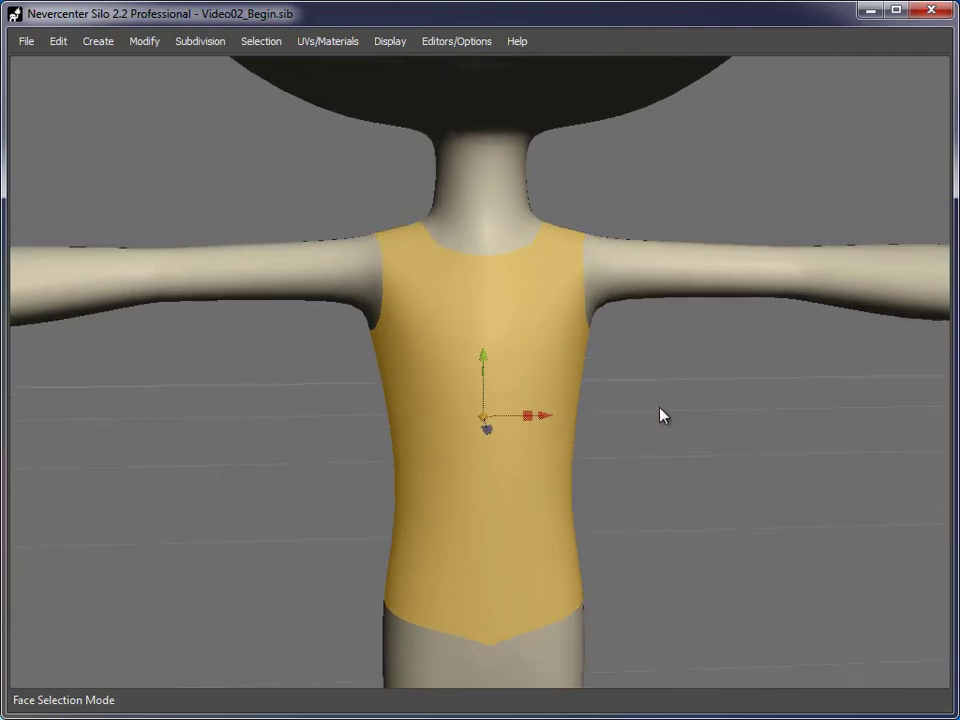
# Step: Duplicate the selected torso faces as a separate shirt object and subdivide it to match the smooth body
pyautogui.keyDown('alt'); pyautogui.moveTo(659, 407); pyautogui.dragTo(608, 397, button='right'); pyautogui.keyUp('alt')
pyautogui.keyDown('alt'); pyautogui.moveTo(630, 461); pyautogui.dragTo(590, 460); pyautogui.keyUp('alt')
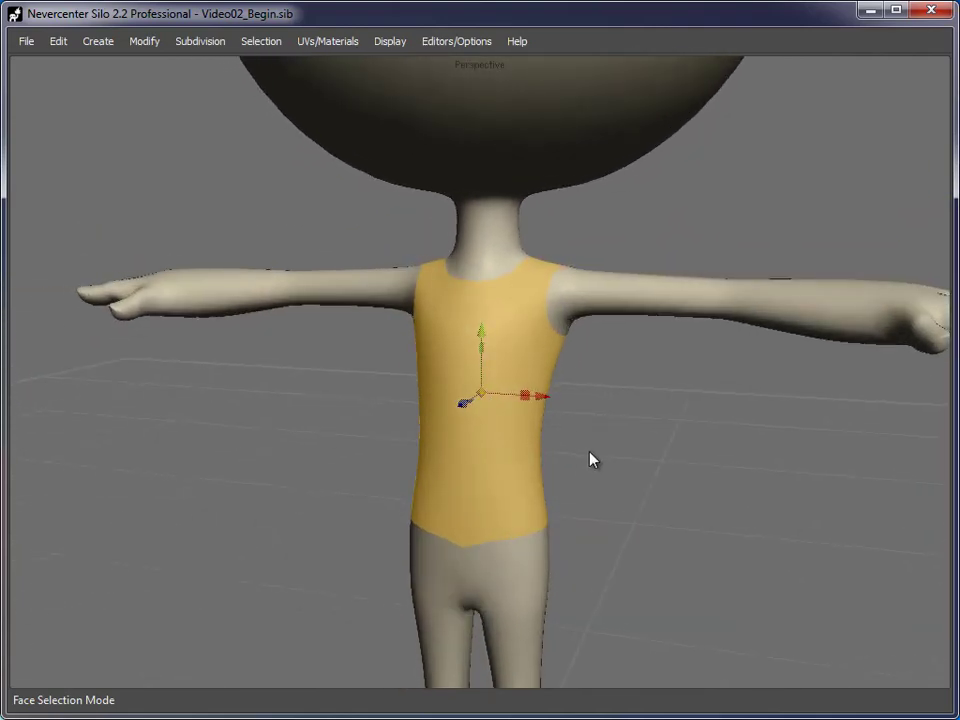
pyautogui.hotkey('ctrl', 'd')
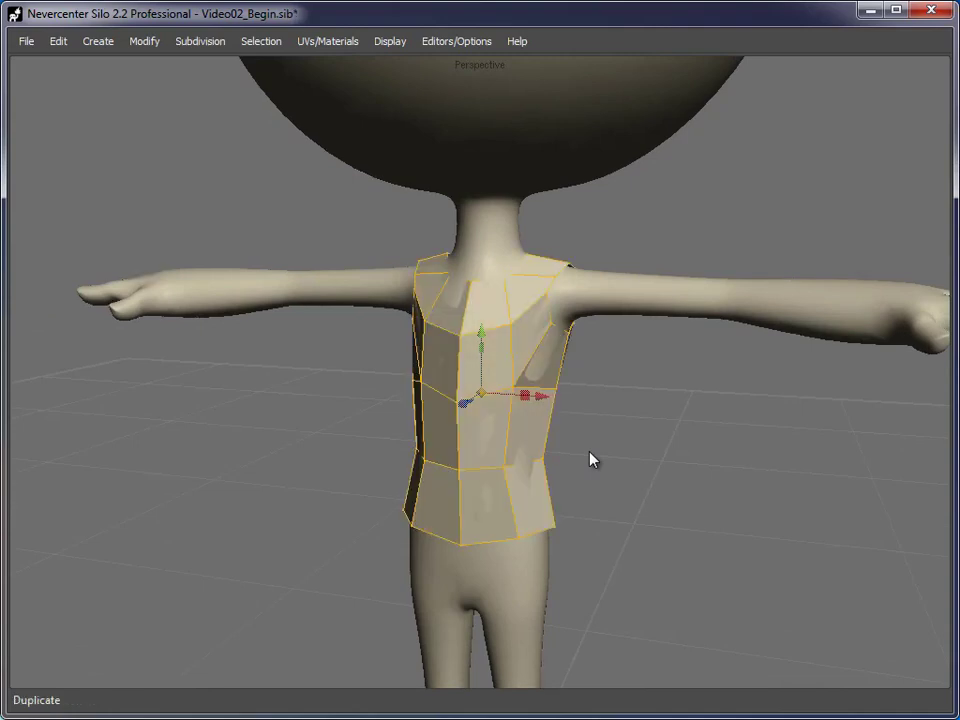
pyautogui.press('c')
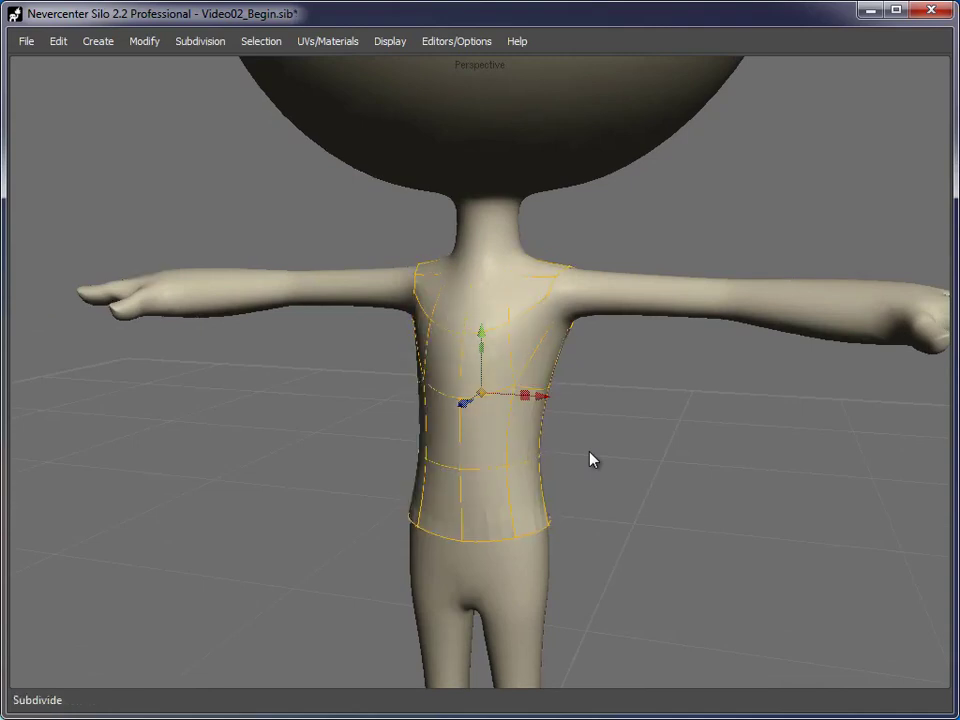
# Step: Select all of the shirt's vertices and apply Local Scale by about 0.037 to push it off the body
pyautogui.press('a')
pyautogui.moveTo(323, 237); pyautogui.dragTo(649, 609)
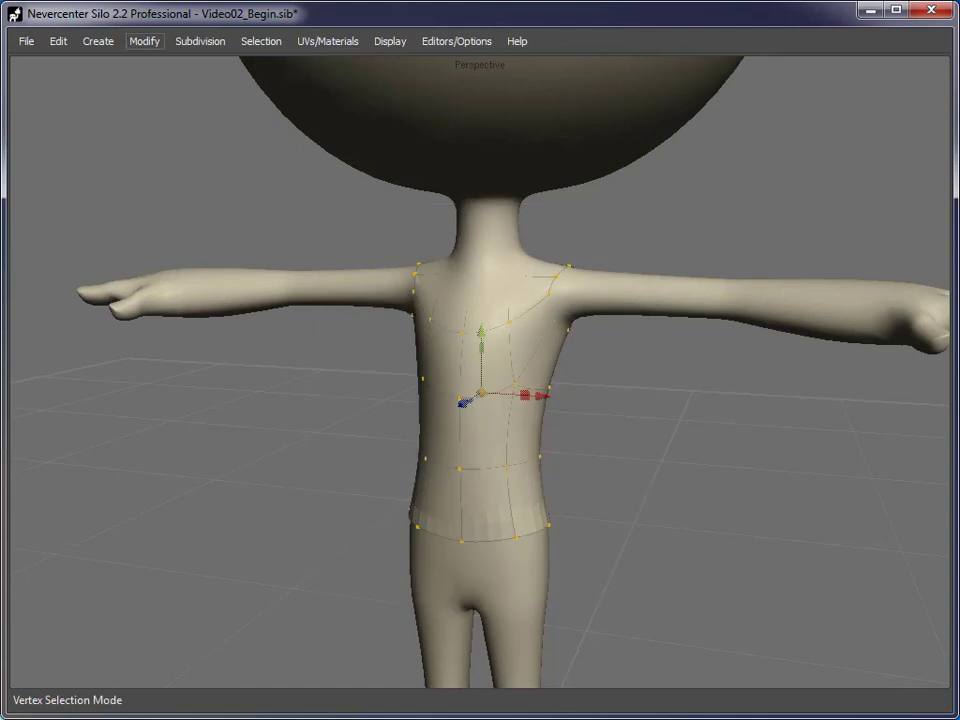
pyautogui.click(144, 41)
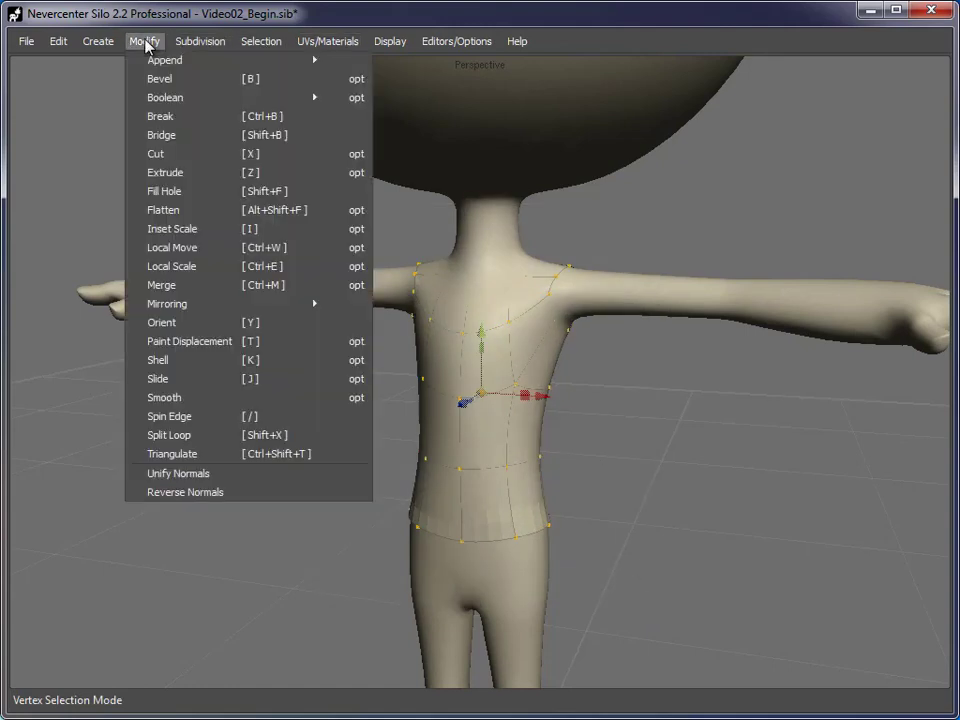
pyautogui.click(187, 268)
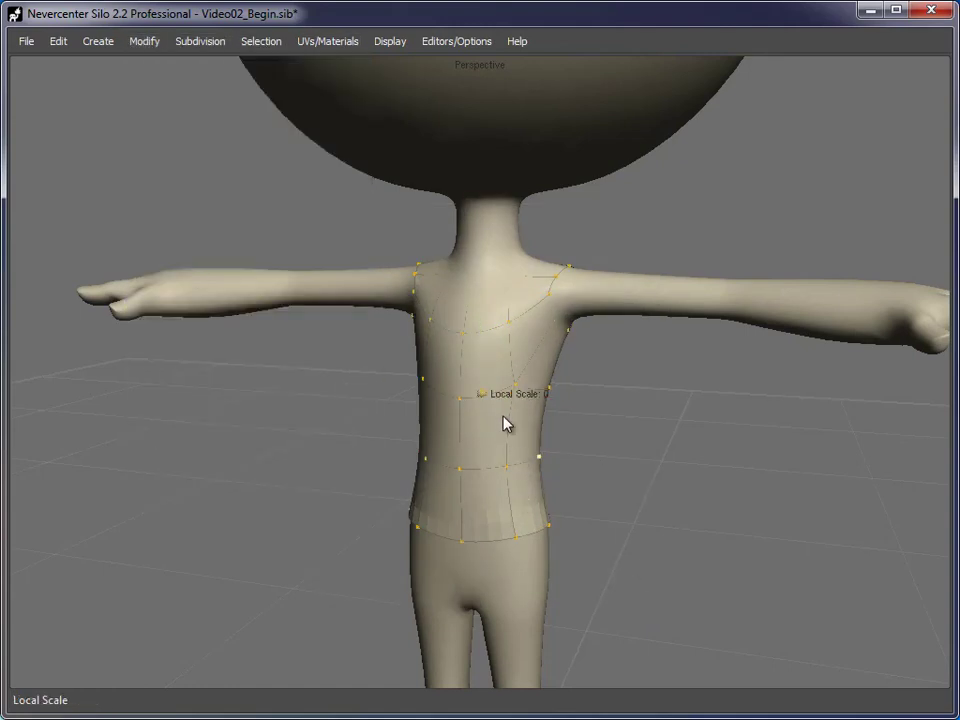
pyautogui.moveTo(485, 396); pyautogui.dragTo(507, 396)
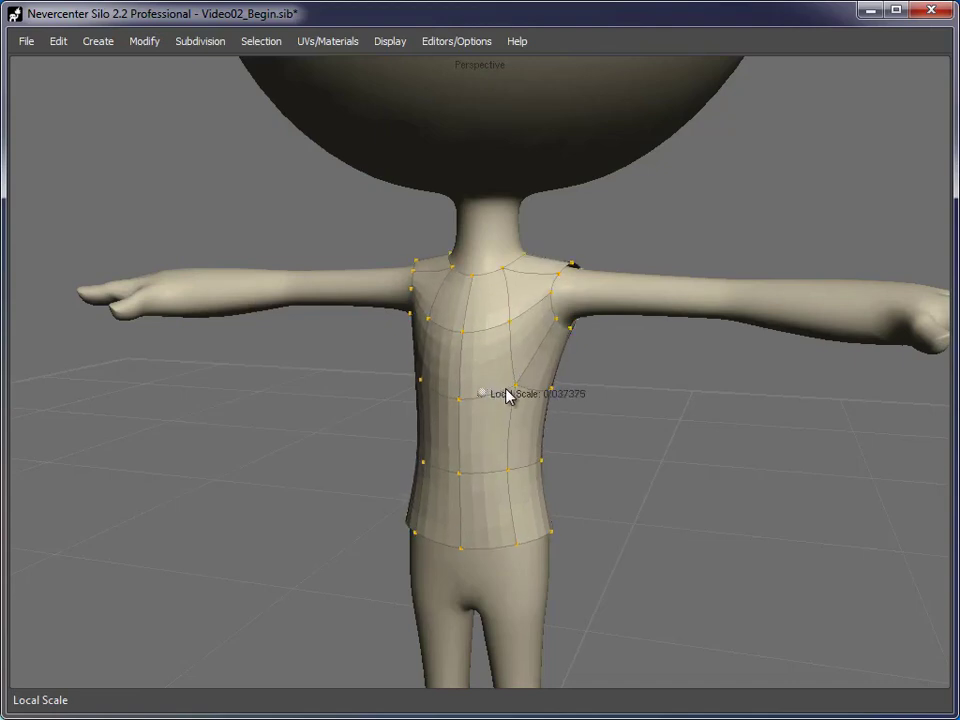
# Step: Switch back to object selection, set the shirt's display to Smooth Shade Mode, and deselect it
pyautogui.press('f')
pyautogui.rightClick(545, 344)
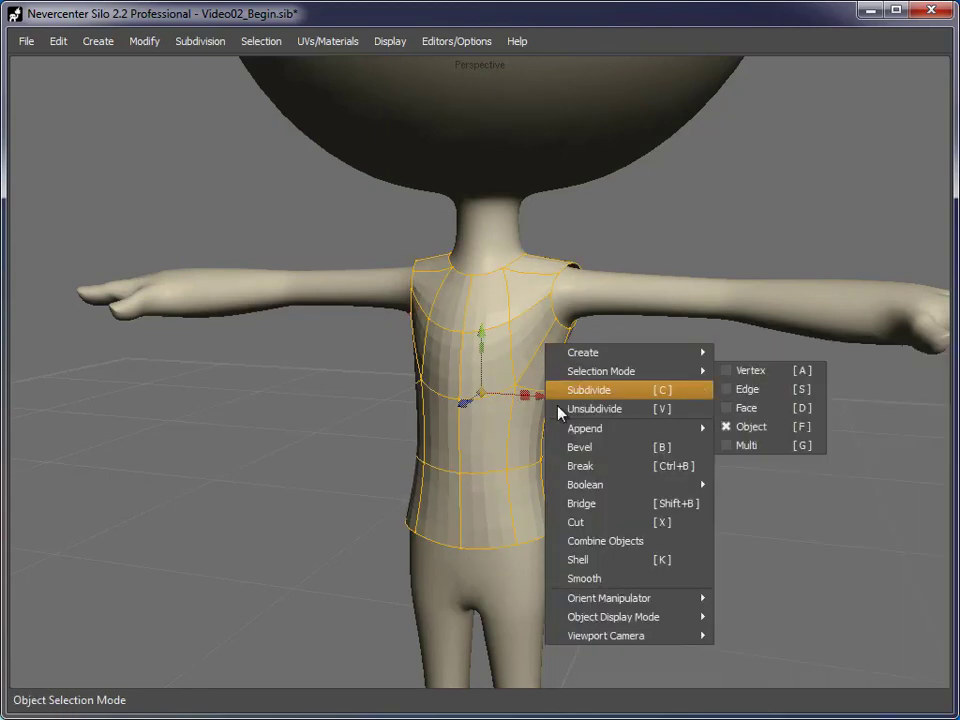
pyautogui.moveTo(652, 617)
pyautogui.click(771, 652)
pyautogui.click(551, 463)
pyautogui.moveTo(551, 463); pyautogui.dragTo(394, 429, button='middle')
pyautogui.scroll(-5, 392, 431)
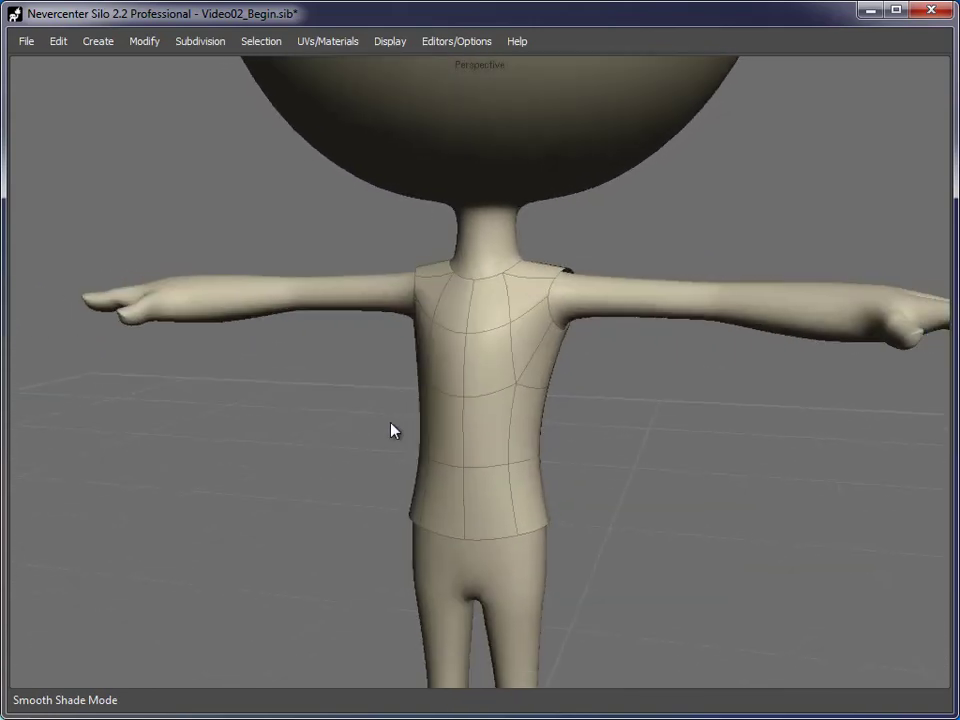
# Step: Extrude the shirt's bottom edge loop down over the knees and scale the new hem outward into a flared skirt
pyautogui.scroll(3, 425, 310)
pyautogui.press('s')
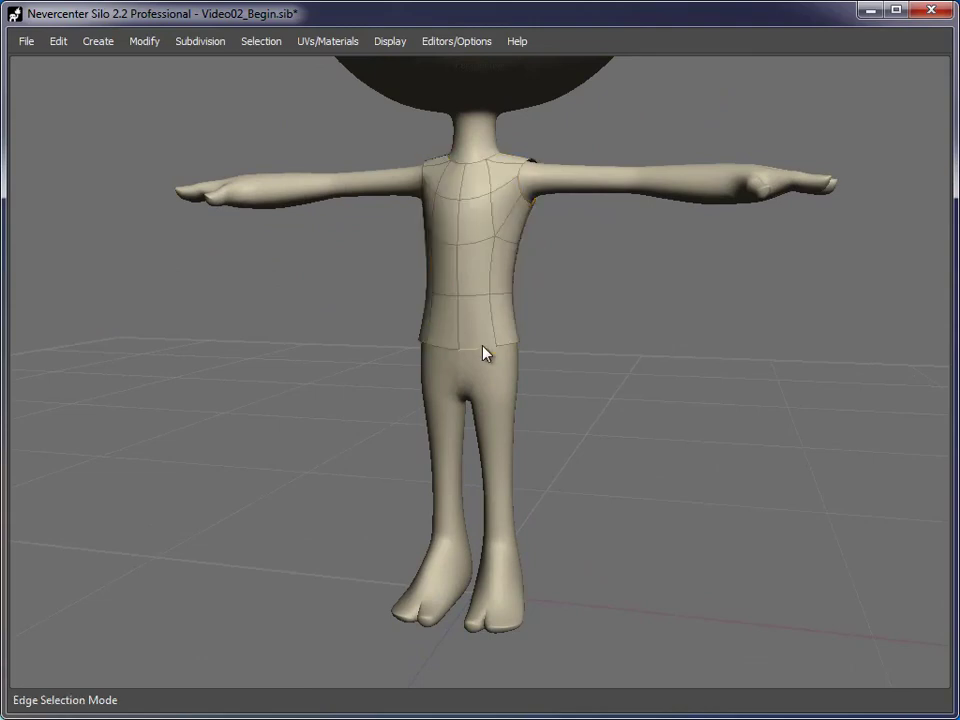
pyautogui.doubleClick(483, 346)
pyautogui.press('z')
pyautogui.moveTo(477, 300); pyautogui.dragTo(473, 420)
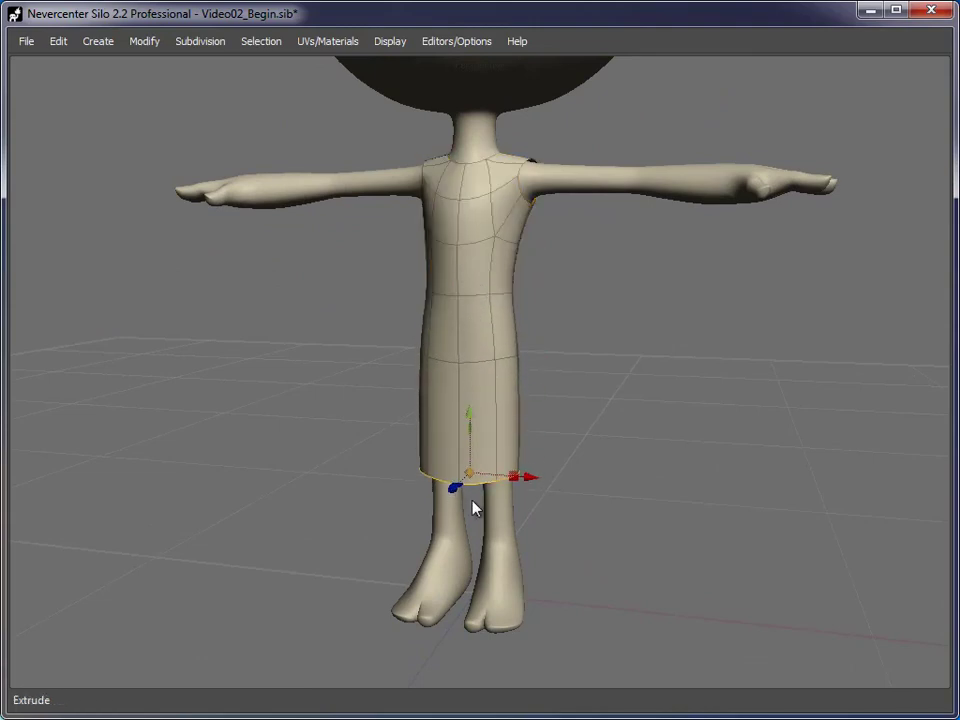
pyautogui.press('r')
pyautogui.moveTo(471, 484); pyautogui.dragTo(555, 486)
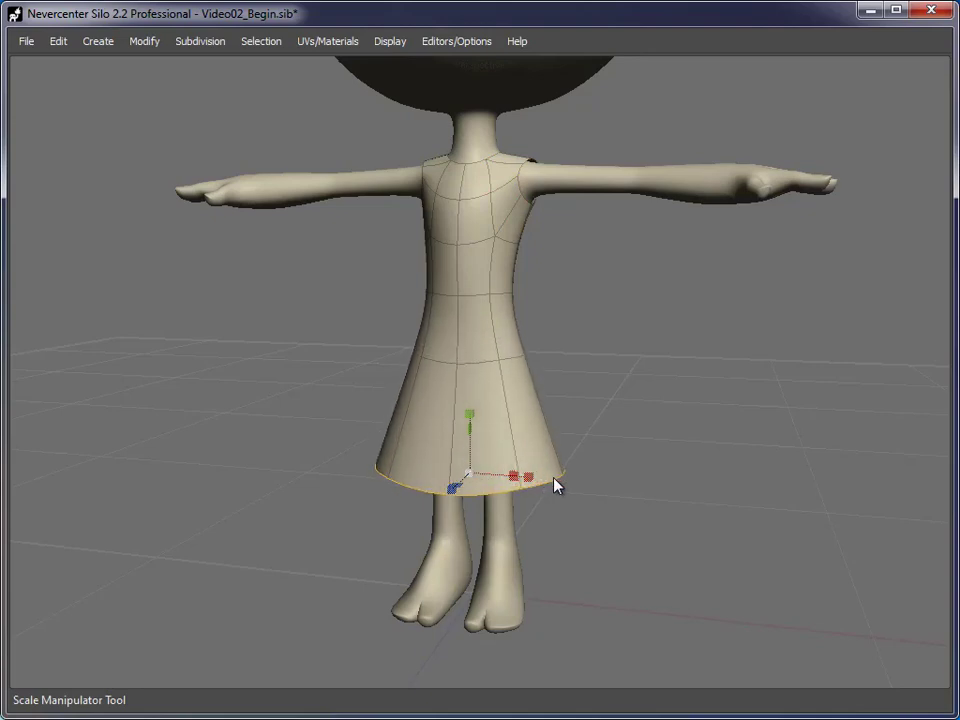
# Step: Select the edge loop around the dress's waist and bevel it into two closely spaced loops
pyautogui.moveTo(585, 381); pyautogui.dragTo(597, 348, button='middle')
pyautogui.scroll(3, 655, 302)
pyautogui.doubleClick(508, 327)
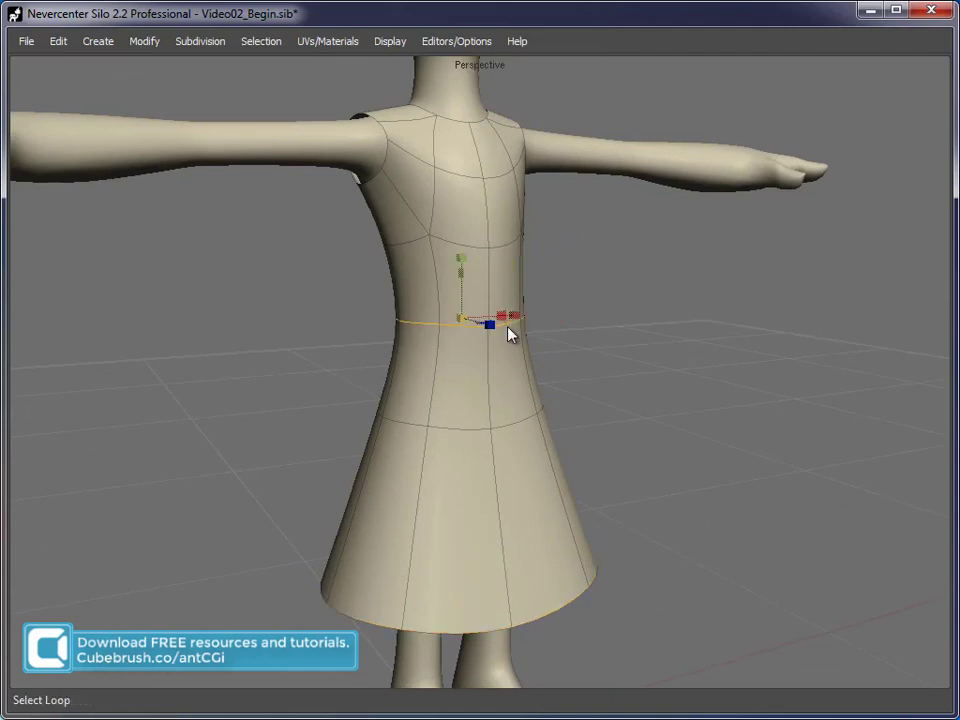
pyautogui.press('b')
pyautogui.moveTo(508, 333); pyautogui.dragTo(470, 320)
# Step: Select the lower of the two waist edge loops and scale it slightly inward
pyautogui.doubleClick(489, 339)
pyautogui.moveTo(469, 324)
pyautogui.mouseDown(button='middle')
pyautogui.moveTo(647, 384)
pyautogui.moveTo(581, 384)
pyautogui.moveTo(481, 342)
pyautogui.mouseUp(button='middle')
pyautogui.doubleClick(478, 341)
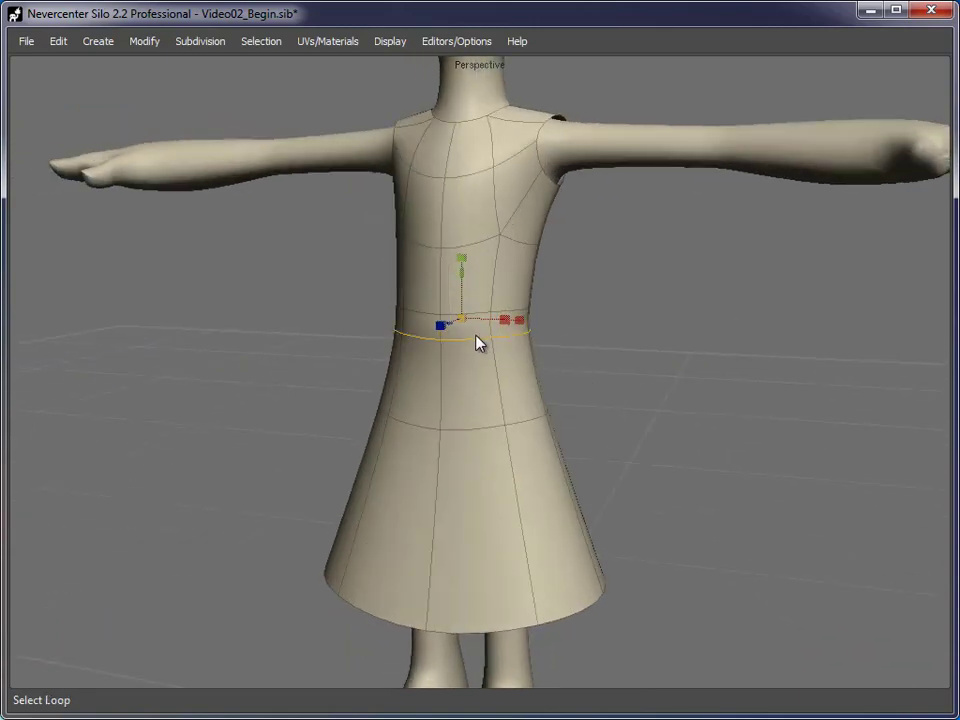
pyautogui.moveTo(465, 318); pyautogui.dragTo(462, 318)
# Step: Return to object selection, clear the selection, and hide the dress's wireframe
pyautogui.press('f')
pyautogui.click(696, 394)
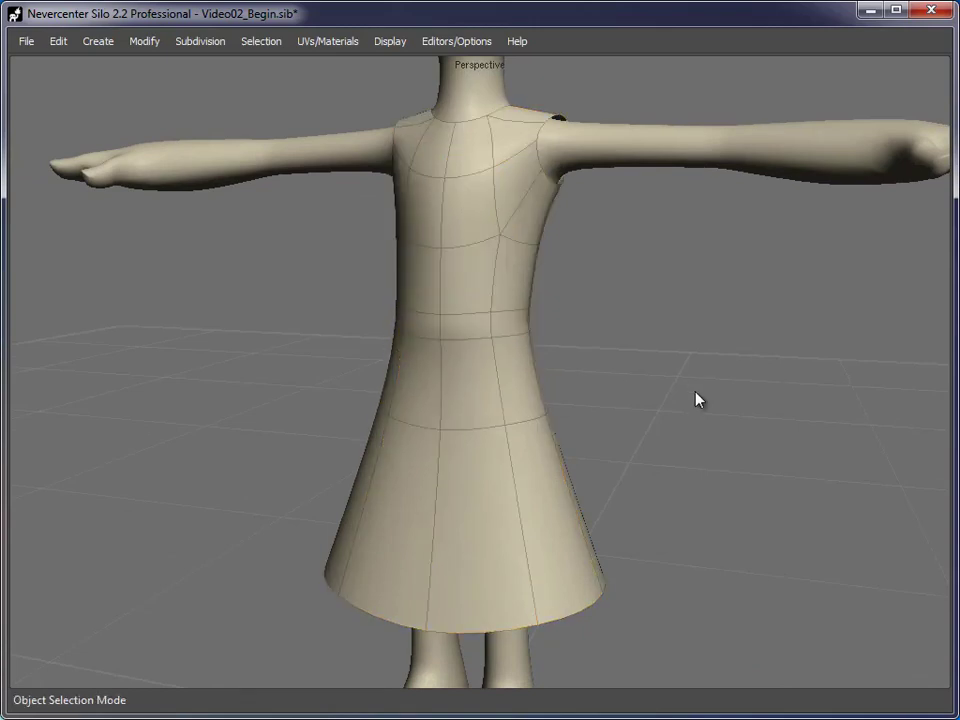
pyautogui.scroll(-5, 667, 448)
pyautogui.rightClick(575, 329)
pyautogui.moveTo(684, 599)
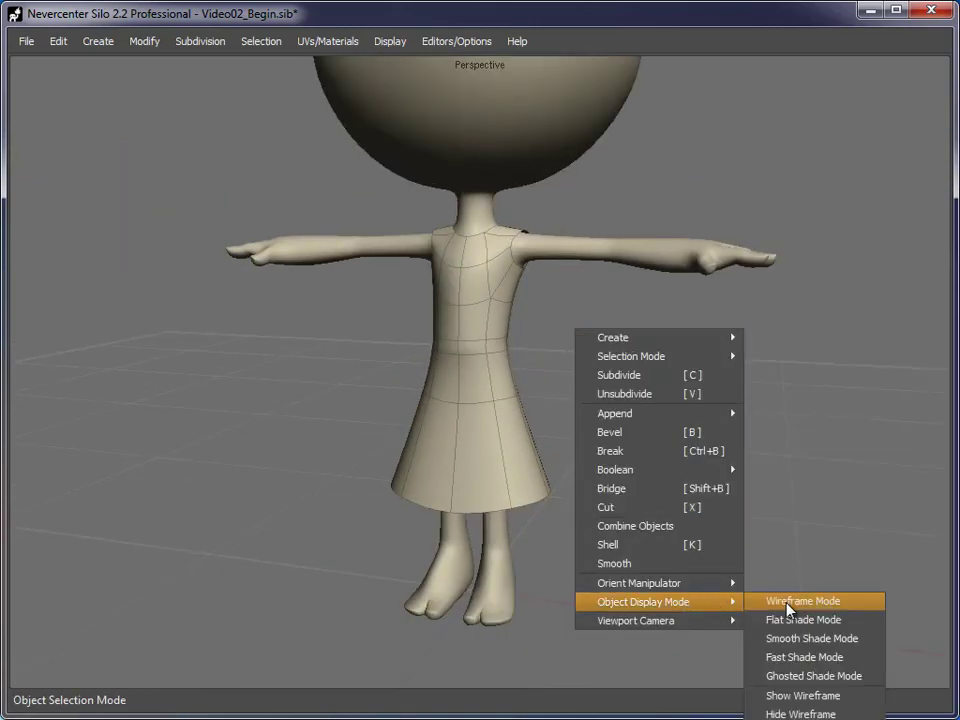
pyautogui.click(790, 713)
# Step: Select the two central front edges of the upper waist loop and shift them slightly along the front-to-back direction
pyautogui.moveTo(585, 439); pyautogui.dragTo(482, 253, button='middle')
pyautogui.scroll(8, 556, 252)
pyautogui.scroll(-5, 495, 254)
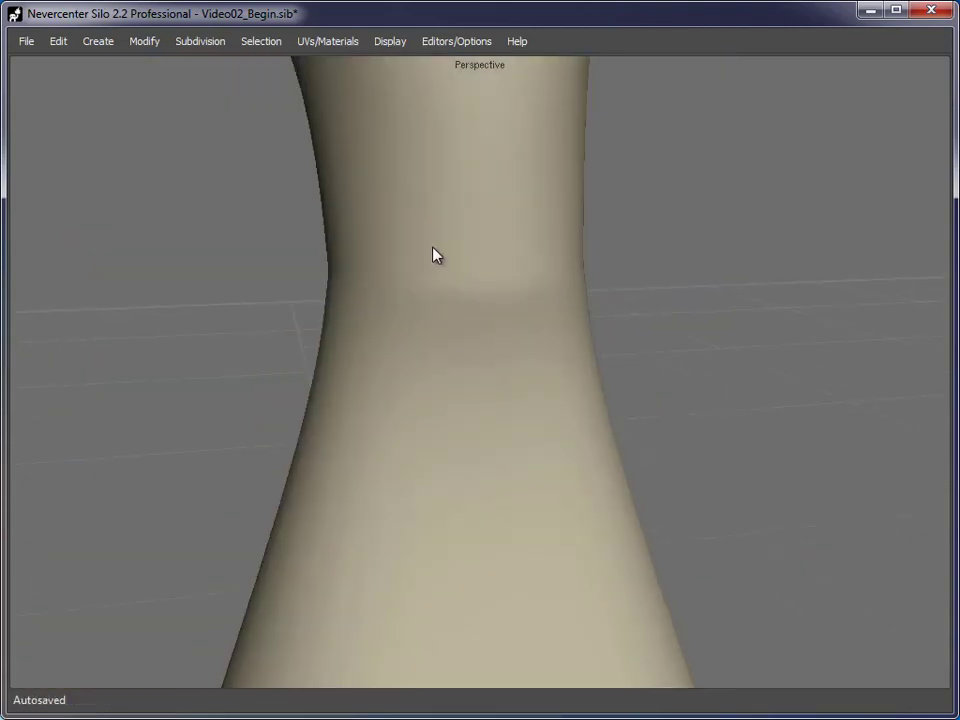
pyautogui.press('s')
pyautogui.click(506, 268)
pyautogui.keyDown('shift'); pyautogui.click(426, 261); pyautogui.keyUp('shift')
pyautogui.moveTo(425, 260); pyautogui.dragTo(552, 288, button='middle')
pyautogui.moveTo(555, 287); pyautogui.dragTo(545, 289)
pyautogui.moveTo(686, 468)
pyautogui.mouseDown(button='middle')
pyautogui.moveTo(611, 468)
pyautogui.moveTo(691, 467)
pyautogui.mouseUp(button='middle')
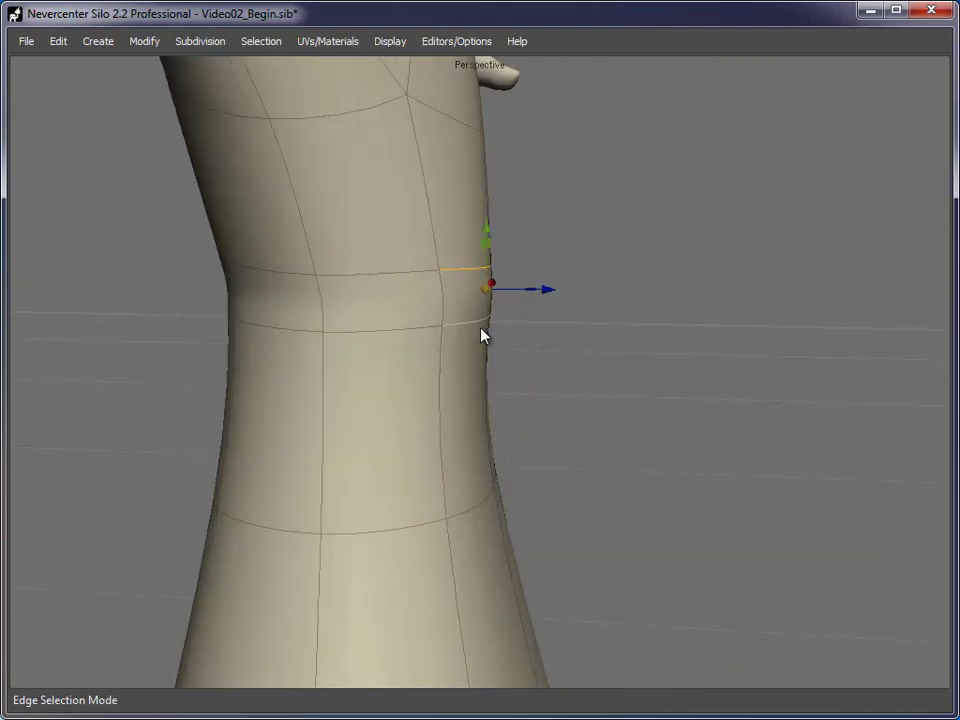
# Step: Nudge the selected upper waist edge of the dress slightly inward along the depth axis and clear the selection
pyautogui.moveTo(538, 291); pyautogui.dragTo(530, 291)
pyautogui.moveTo(705, 423); pyautogui.dragTo(482, 421, button='middle')
pyautogui.keyDown('alt'); pyautogui.moveTo(482, 421); pyautogui.dragTo(542, 381, button='right'); pyautogui.keyUp('alt')
pyautogui.press('Escape')
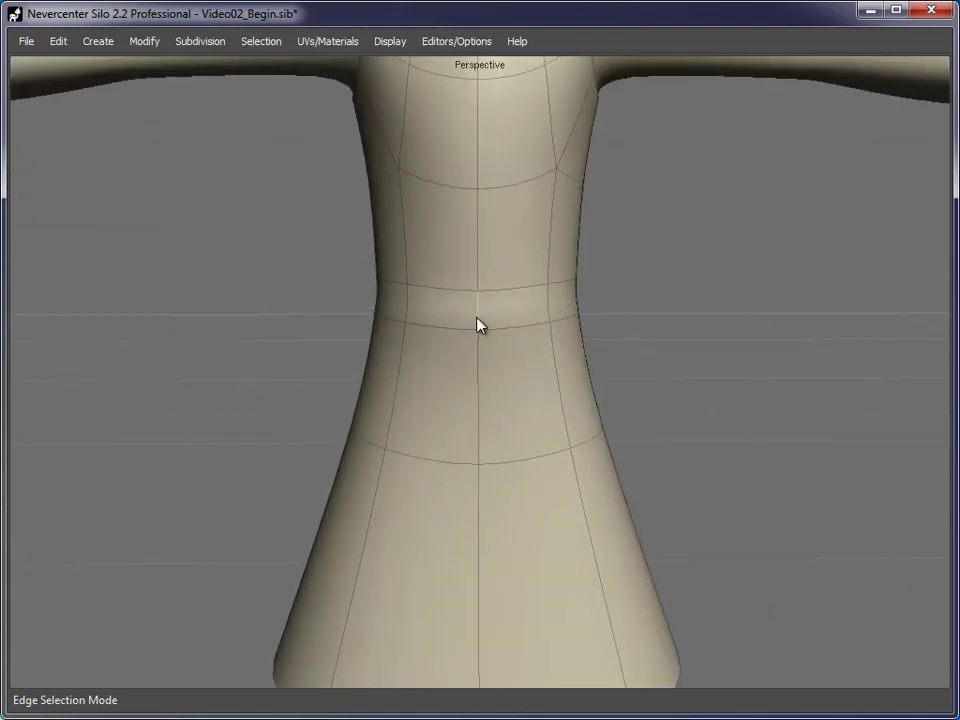
# Step: Merge the ring of edges between the dress's two waist loops into a single loop, and bevel that loop
pyautogui.hotkey('alt', 'r')
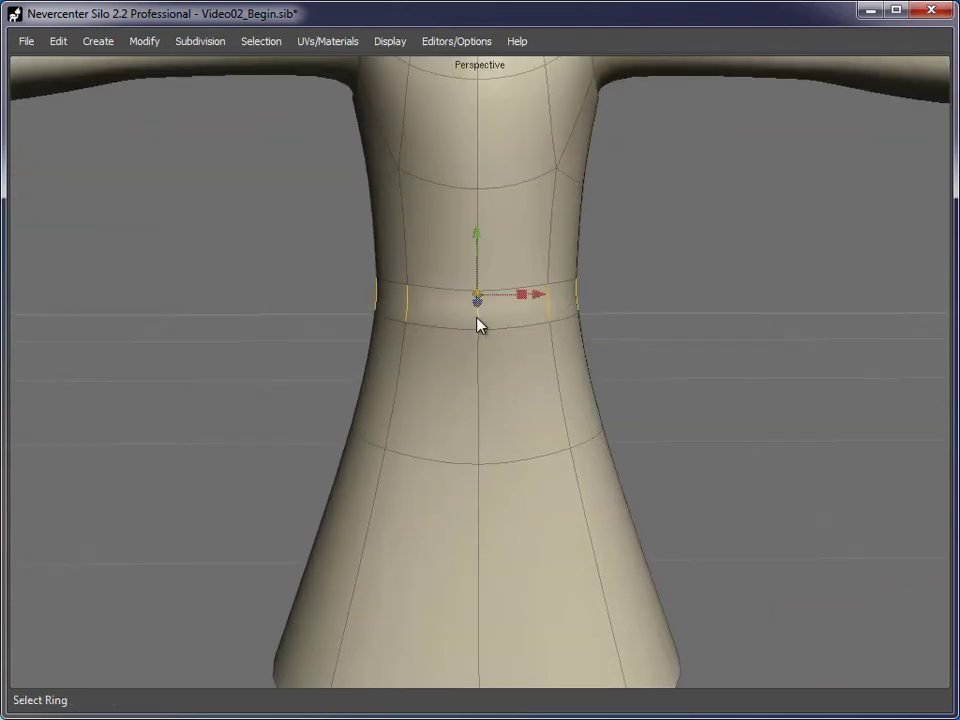
pyautogui.click(144, 41)
pyautogui.click(150, 283)
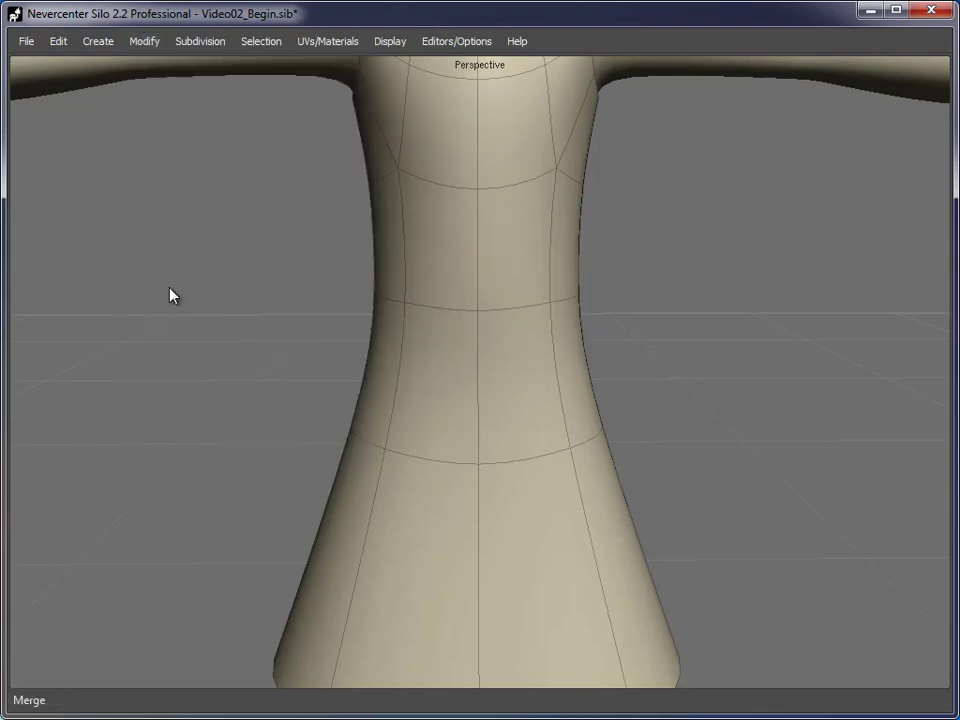
pyautogui.click(514, 306)
pyautogui.hotkey('alt', 'l')
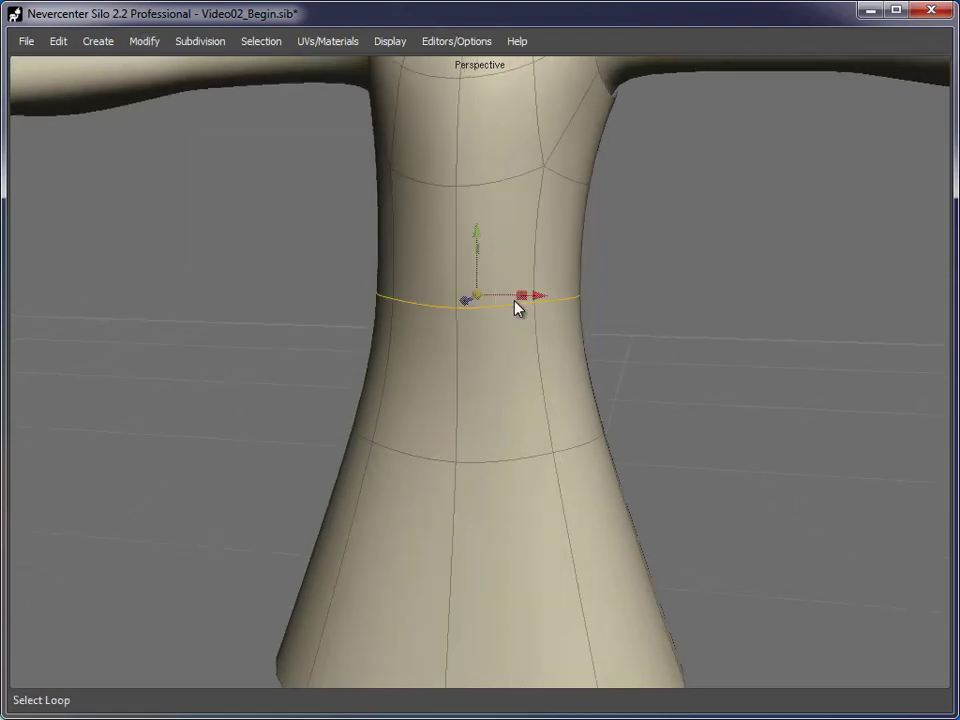
pyautogui.hotkey('ctrl', 'b')
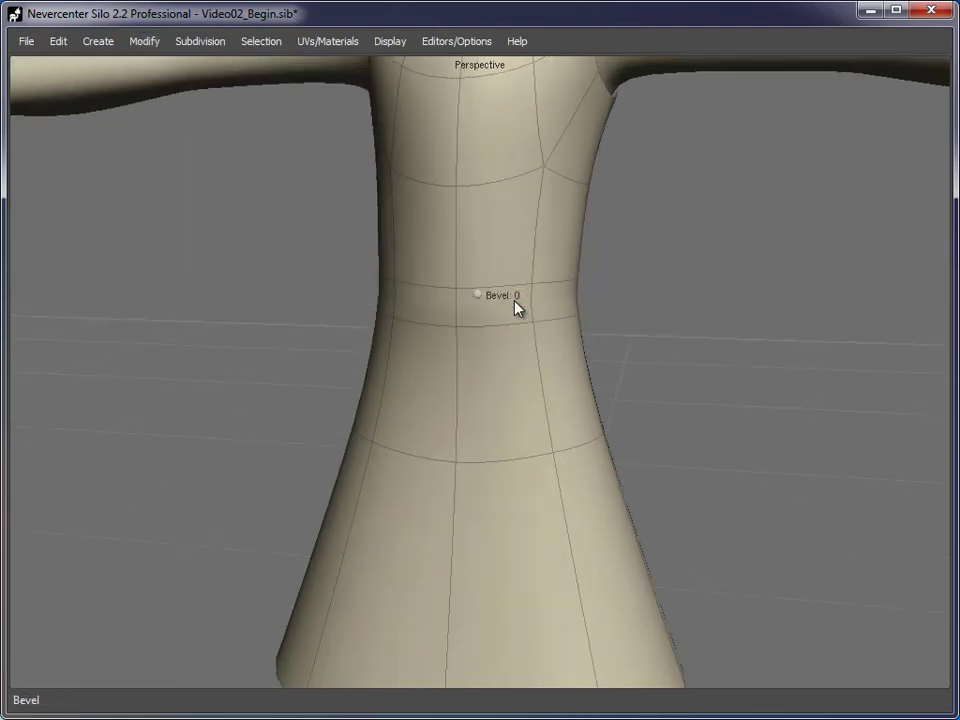
# Step: Examine the dress's waistline and overall silhouette on the whole character in object selection mode
pyautogui.press('f')
pyautogui.click(698, 340)
pyautogui.keyDown('alt'); pyautogui.moveTo(727, 424); pyautogui.dragTo(556, 413, button='right'); pyautogui.keyUp('alt')
pyautogui.moveTo(558, 421)
pyautogui.keyDown('alt'); pyautogui.mouseDown()
pyautogui.moveTo(296, 418)
pyautogui.moveTo(556, 375)
pyautogui.moveTo(558, 407)
pyautogui.mouseUp(); pyautogui.keyUp('alt')
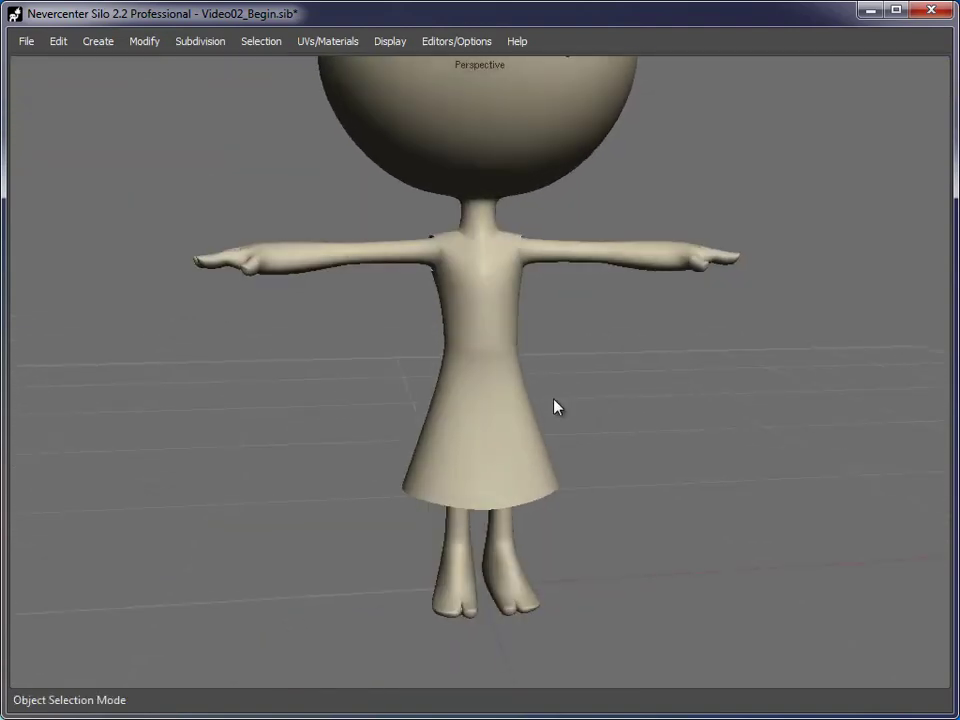
pyautogui.keyDown('alt'); pyautogui.moveTo(415, 471); pyautogui.dragTo(457, 462); pyautogui.keyUp('alt')
pyautogui.keyDown('alt'); pyautogui.moveTo(457, 462); pyautogui.dragTo(456, 407, button='middle'); pyautogui.keyUp('alt')
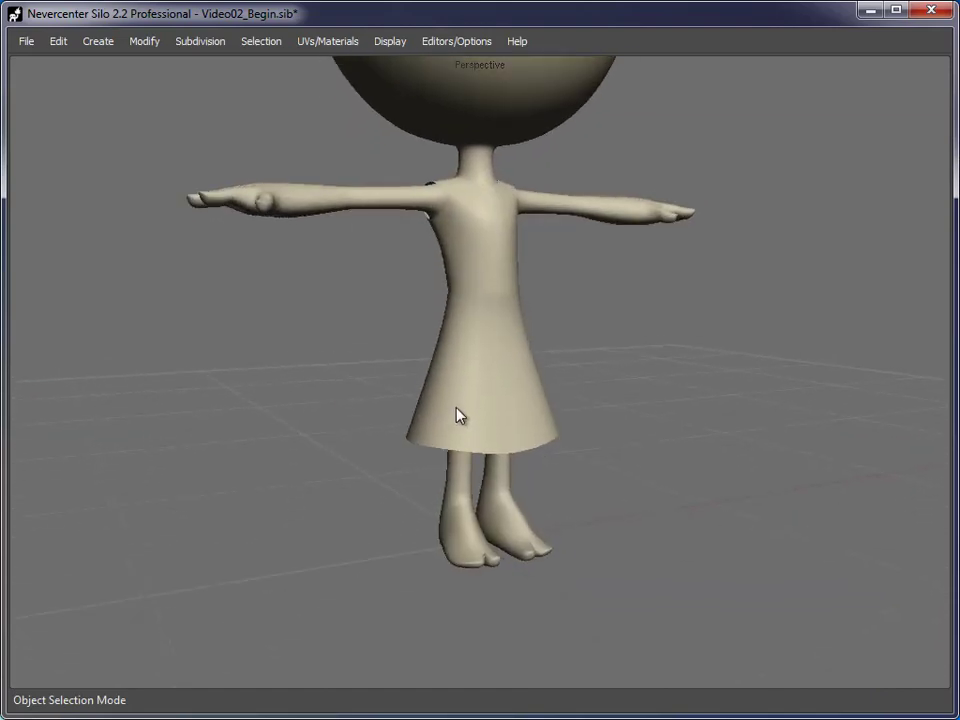
pyautogui.keyDown('alt'); pyautogui.moveTo(456, 407); pyautogui.dragTo(515, 415, button='right'); pyautogui.keyUp('alt')
# Step: Select the edge loop around the middle of the skirt and scale it up slightly
pyautogui.click(515, 415)
pyautogui.keyDown('alt'); pyautogui.moveTo(657, 456); pyautogui.dragTo(540, 456); pyautogui.keyUp('alt')
pyautogui.press('s')
pyautogui.doubleClick(469, 347)
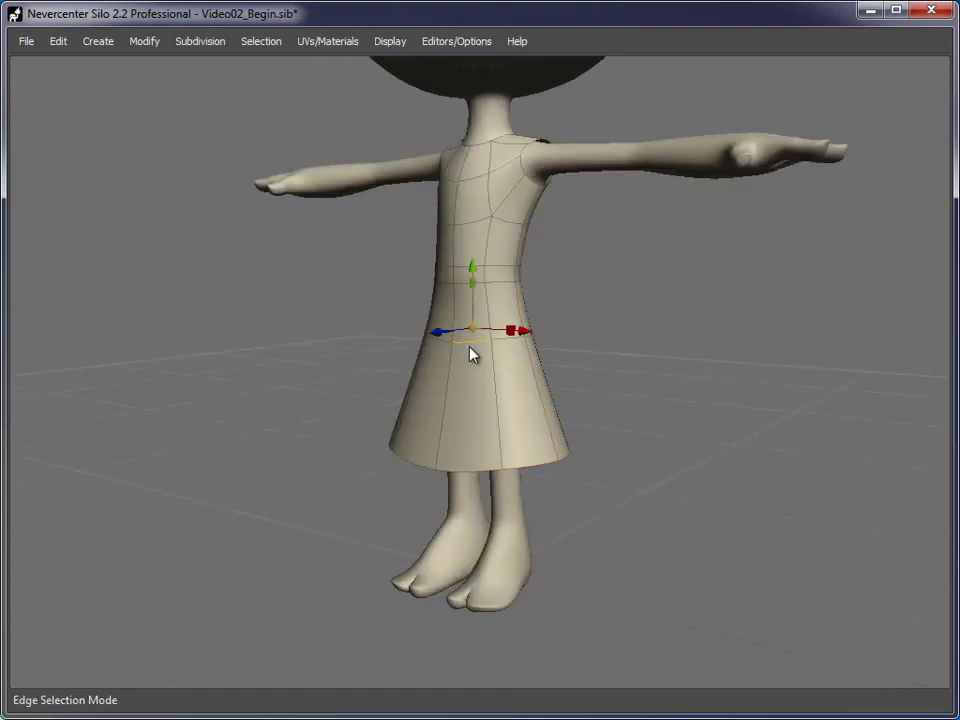
pyautogui.keyDown('alt'); pyautogui.moveTo(469, 347); pyautogui.dragTo(382, 381); pyautogui.keyUp('alt')
pyautogui.press('r')
pyautogui.moveTo(482, 330); pyautogui.dragTo(501, 326)
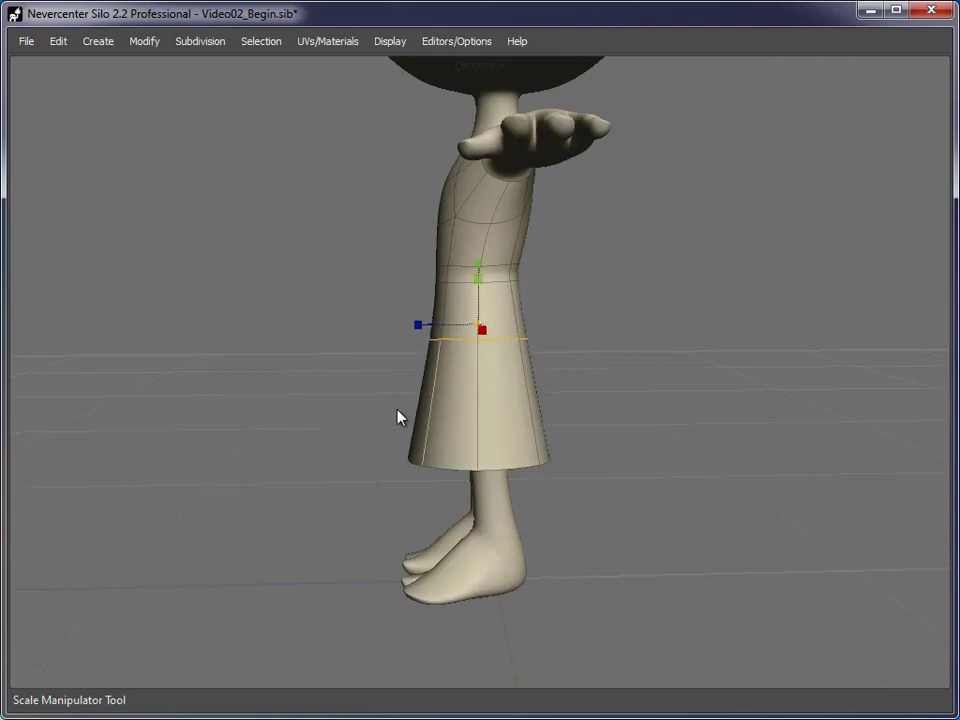
pyautogui.keyDown('alt'); pyautogui.moveTo(397, 410); pyautogui.dragTo(542, 429); pyautogui.keyUp('alt')
pyautogui.click(654, 495)
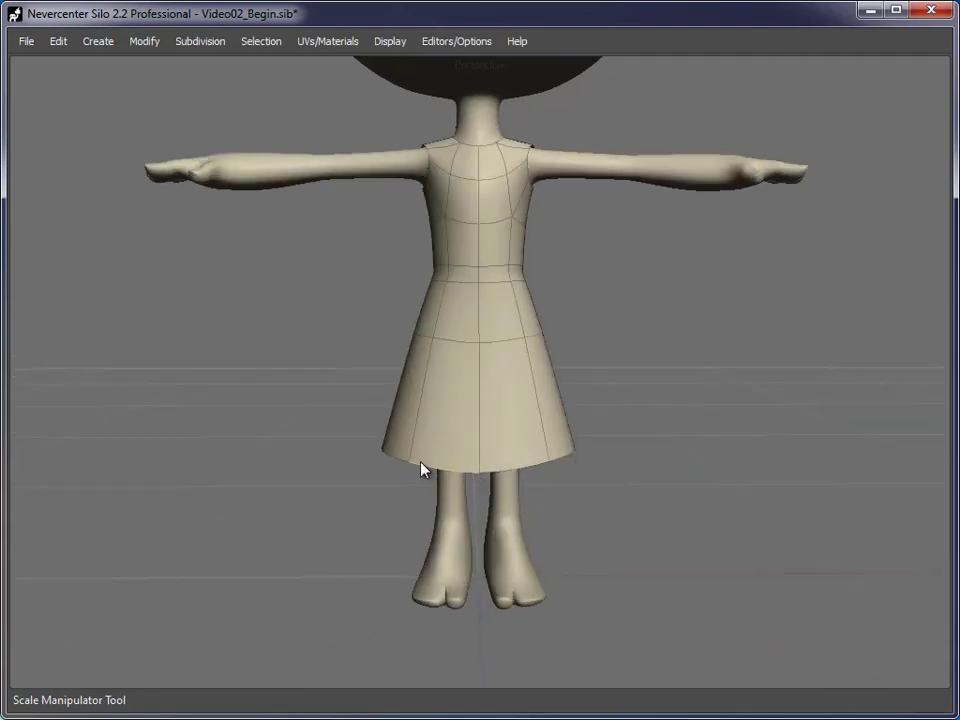
# Step: Cut the two front edges of the mid-skirt loop and the matching hem edges to add vertical edges down the front panels
pyautogui.keyDown('alt'); pyautogui.moveTo(351, 450); pyautogui.dragTo(692, 499); pyautogui.keyUp('alt')
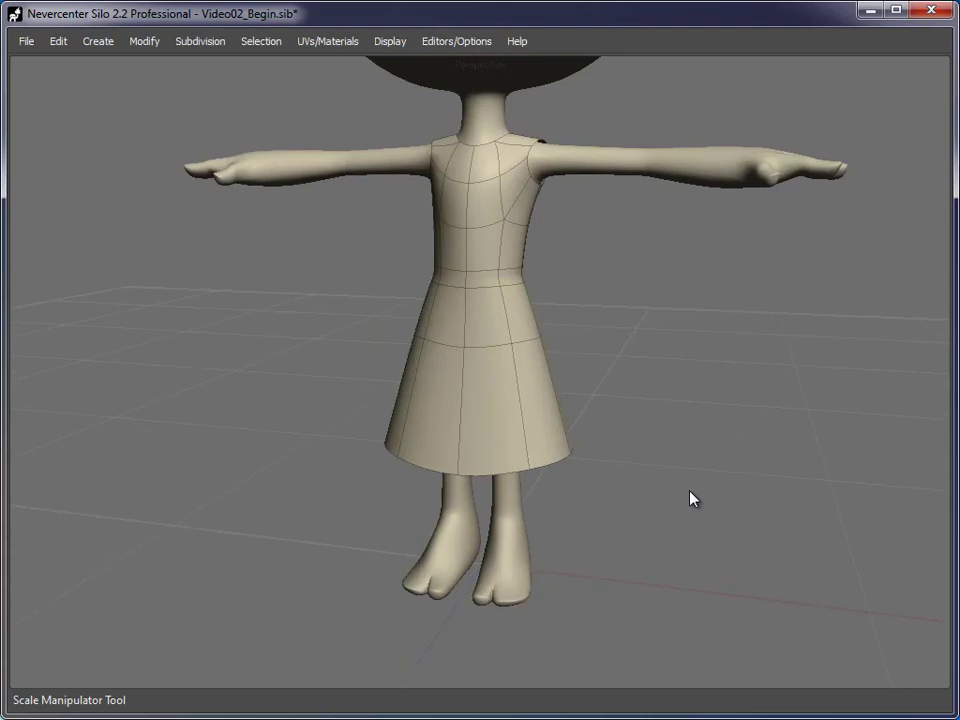
pyautogui.keyDown('alt'); pyautogui.moveTo(626, 403); pyautogui.dragTo(606, 298); pyautogui.keyUp('alt')
pyautogui.keyDown('alt'); pyautogui.moveTo(606, 298); pyautogui.dragTo(589, 289, button='middle'); pyautogui.keyUp('alt')
pyautogui.keyDown('alt'); pyautogui.moveTo(574, 317); pyautogui.dragTo(617, 318, button='right'); pyautogui.keyUp('alt')
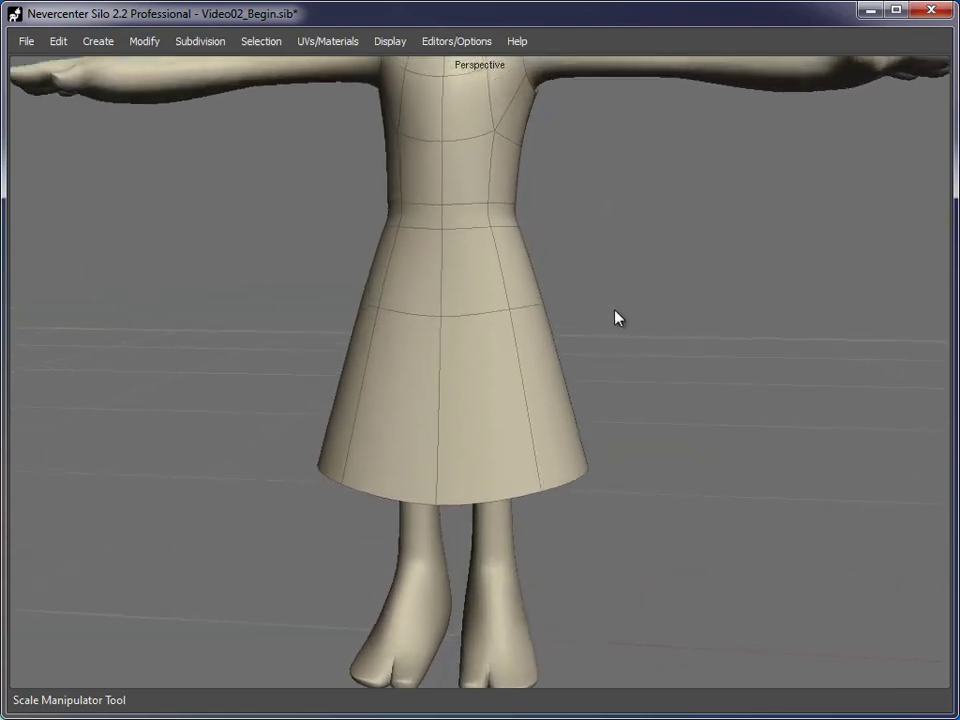
pyautogui.keyDown('alt'); pyautogui.moveTo(615, 318); pyautogui.dragTo(686, 356); pyautogui.keyUp('alt')
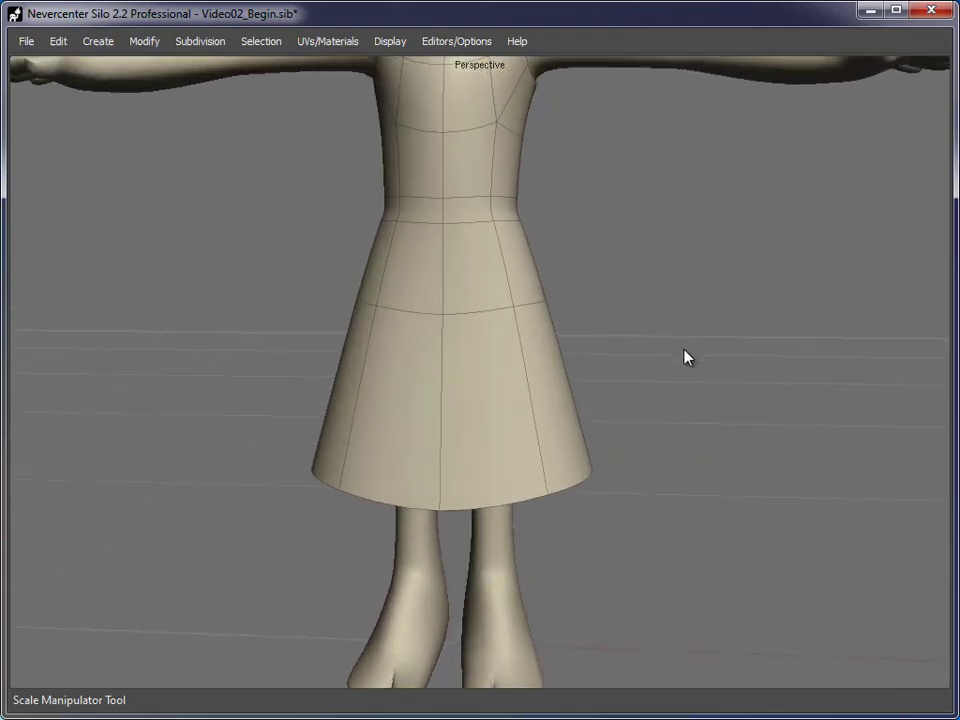
pyautogui.click(476, 311)
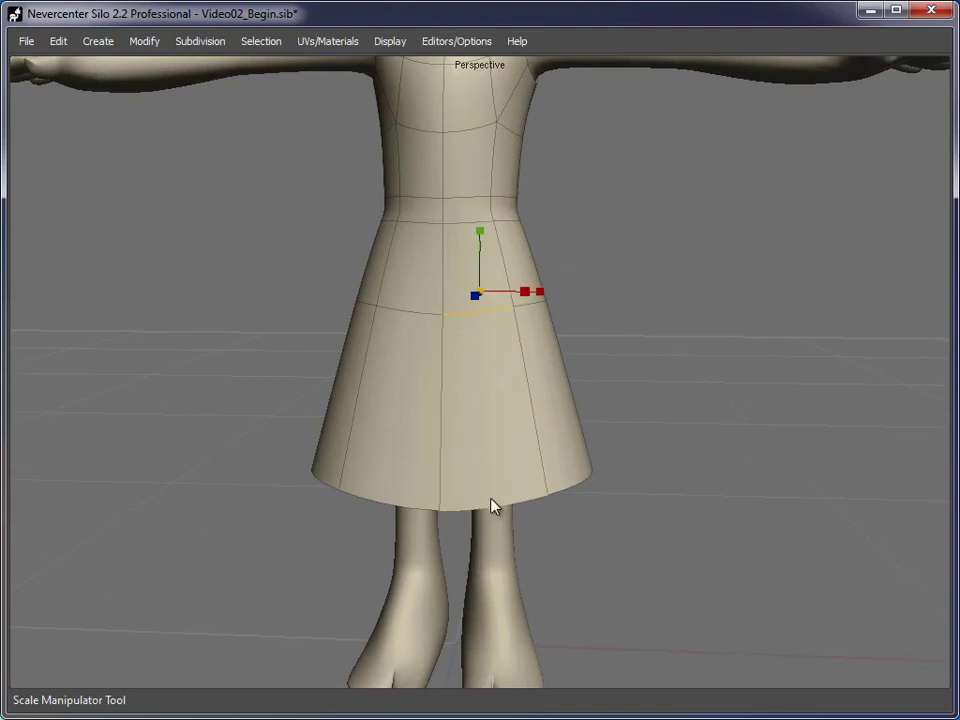
pyautogui.keyDown('shift'); pyautogui.click(491, 500); pyautogui.keyUp('shift')
pyautogui.keyDown('shift'); pyautogui.click(408, 318); pyautogui.keyUp('shift')
pyautogui.keyDown('shift'); pyautogui.click(388, 494); pyautogui.keyUp('shift')
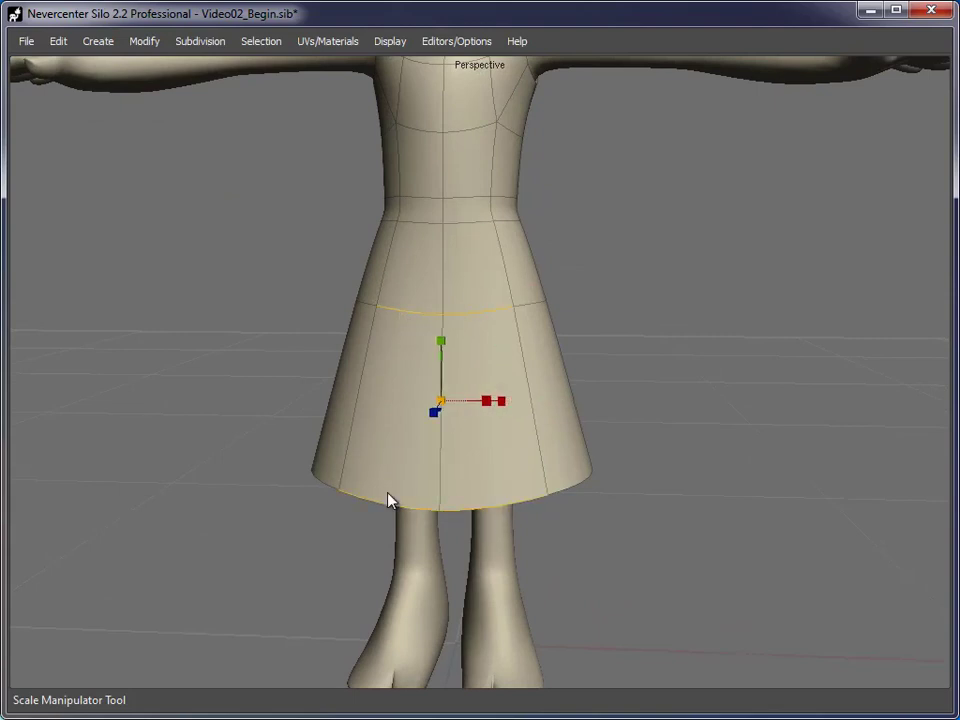
pyautogui.press('x')
# Step: Select the remaining side and back edges of the mid-skirt loop and hem, and cut them to add vertical edges
pyautogui.keyDown('alt'); pyautogui.moveTo(388, 493); pyautogui.dragTo(667, 493); pyautogui.keyUp('alt')
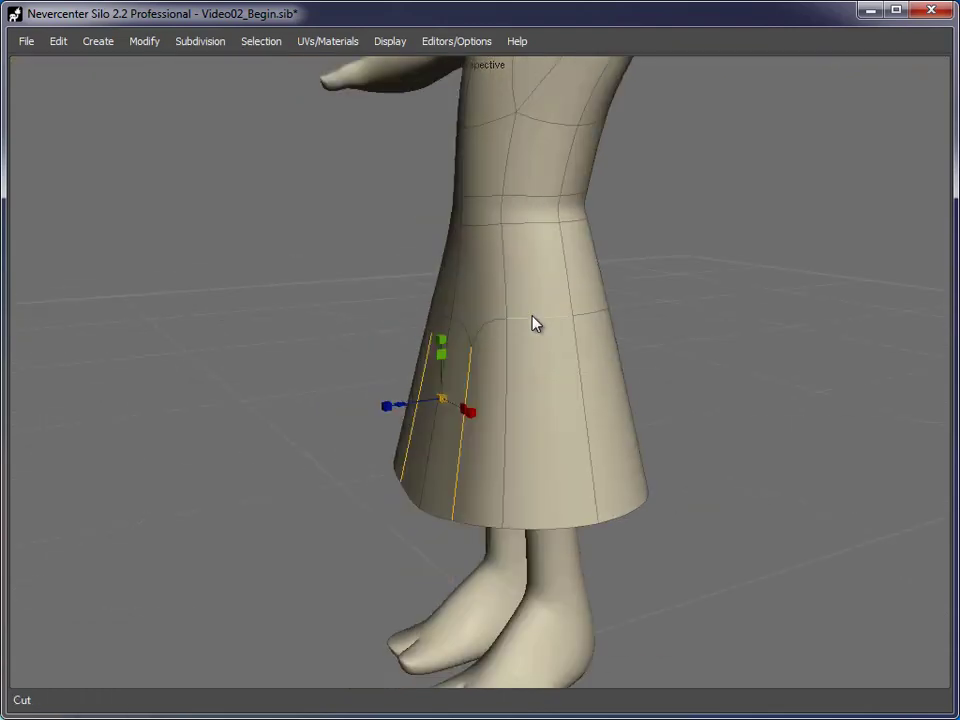
pyautogui.click(535, 319)
pyautogui.keyDown('shift'); pyautogui.click(546, 528); pyautogui.keyUp('shift')
pyautogui.keyDown('shift'); pyautogui.click(592, 315); pyautogui.keyUp('shift')
pyautogui.keyDown('shift'); pyautogui.click(632, 508); pyautogui.keyUp('shift')
pyautogui.keyDown('alt'); pyautogui.moveTo(635, 522); pyautogui.dragTo(547, 536); pyautogui.keyUp('alt')
pyautogui.keyDown('shift'); pyautogui.click(699, 333); pyautogui.keyUp('shift')
pyautogui.keyDown('shift'); pyautogui.click(714, 573); pyautogui.keyUp('shift')
pyautogui.keyDown('alt'); pyautogui.moveTo(714, 573); pyautogui.dragTo(502, 458); pyautogui.keyUp('alt')
pyautogui.keyDown('shift'); pyautogui.click(447, 271); pyautogui.keyUp('shift')
pyautogui.keyDown('shift'); pyautogui.click(452, 489); pyautogui.keyUp('shift')
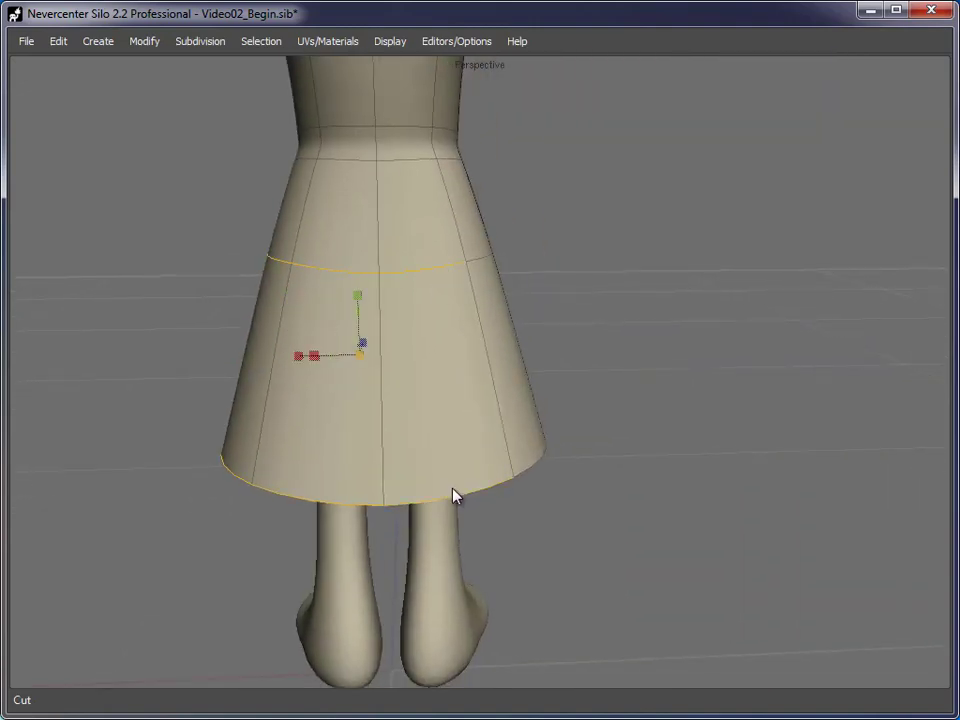
pyautogui.keyDown('alt'); pyautogui.moveTo(452, 494); pyautogui.dragTo(600, 536); pyautogui.keyUp('alt')
pyautogui.keyDown('shift'); pyautogui.click(377, 290); pyautogui.keyUp('shift')
pyautogui.keyDown('shift'); pyautogui.click(481, 509); pyautogui.keyUp('shift')
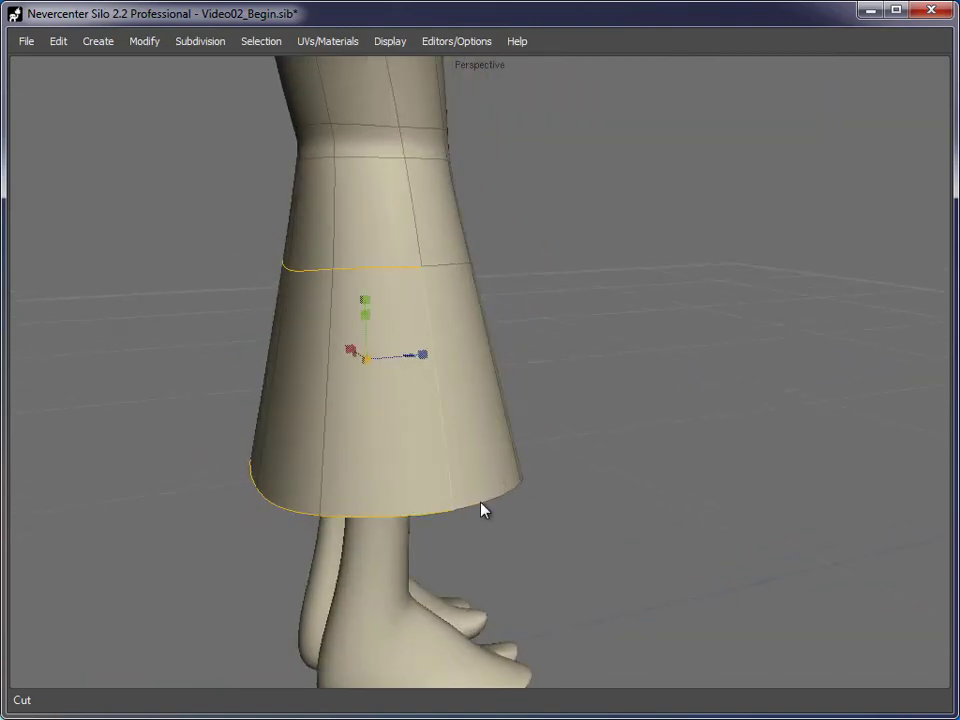
pyautogui.keyDown('alt'); pyautogui.moveTo(481, 509); pyautogui.dragTo(459, 495); pyautogui.keyUp('alt')
pyautogui.keyDown('shift'); pyautogui.click(269, 519); pyautogui.keyUp('shift')
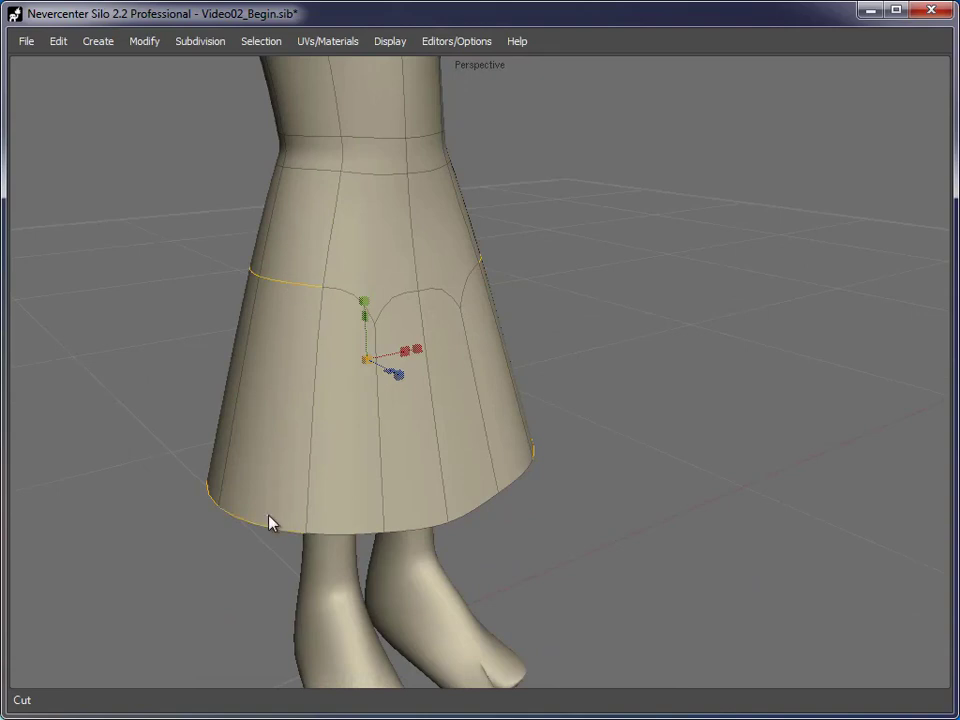
pyautogui.press('x')
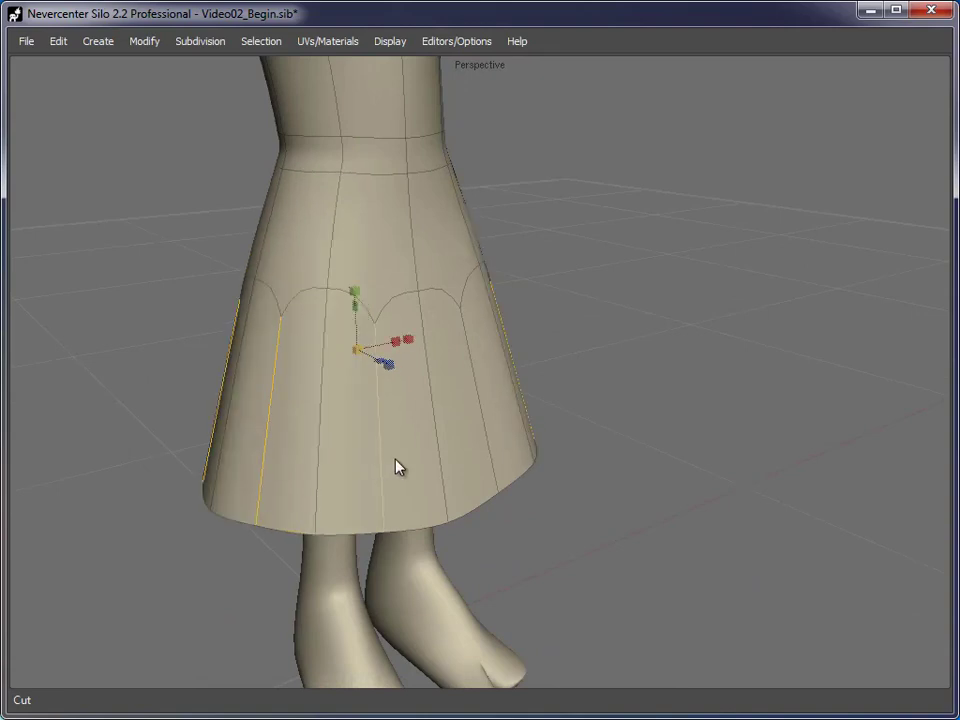
# Step: Select the newly cut vertical edges all around the skirt and scale them inward to form pleats
pyautogui.keyDown('alt'); pyautogui.moveTo(395, 460); pyautogui.dragTo(570, 466); pyautogui.keyUp('alt')
pyautogui.keyDown('alt'); pyautogui.moveTo(451, 473); pyautogui.dragTo(551, 383, button='middle'); pyautogui.keyUp('alt')
pyautogui.keyDown('alt'); pyautogui.moveTo(551, 383); pyautogui.dragTo(533, 373); pyautogui.keyUp('alt')
pyautogui.click(531, 371)
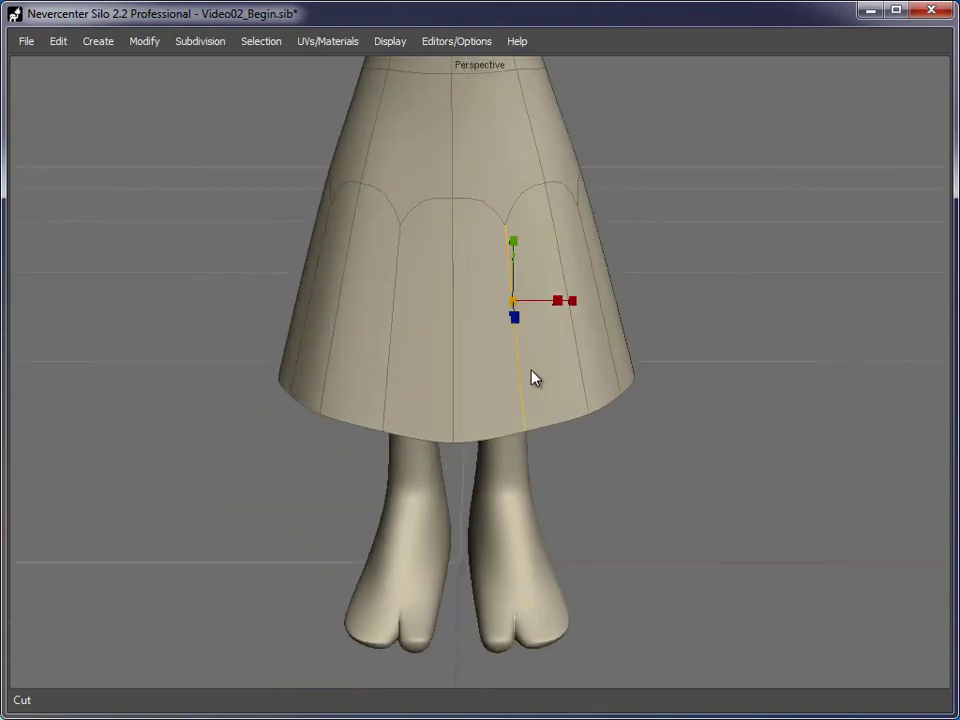
pyautogui.keyDown('shift'); pyautogui.click(396, 361); pyautogui.keyUp('shift')
pyautogui.keyDown('alt'); pyautogui.moveTo(322, 414); pyautogui.dragTo(380, 486); pyautogui.keyUp('alt')
pyautogui.keyDown('alt'); pyautogui.moveTo(289, 401); pyautogui.dragTo(510, 478); pyautogui.keyUp('alt')
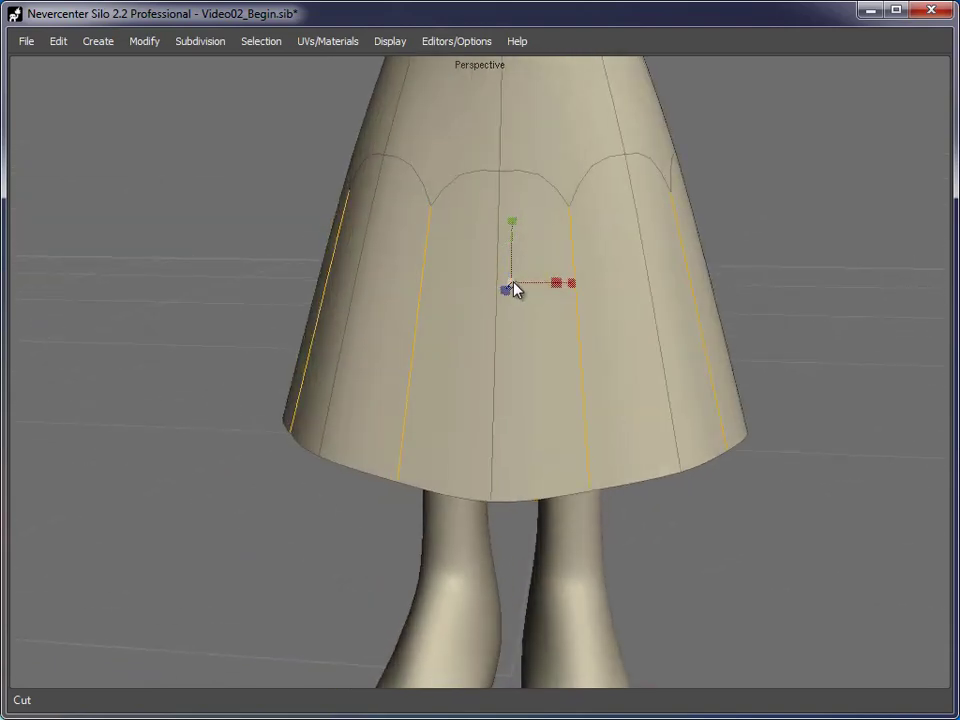
pyautogui.moveTo(510, 288)
pyautogui.mouseDown()
pyautogui.moveTo(476, 285)
pyautogui.moveTo(494, 281)
pyautogui.mouseUp()
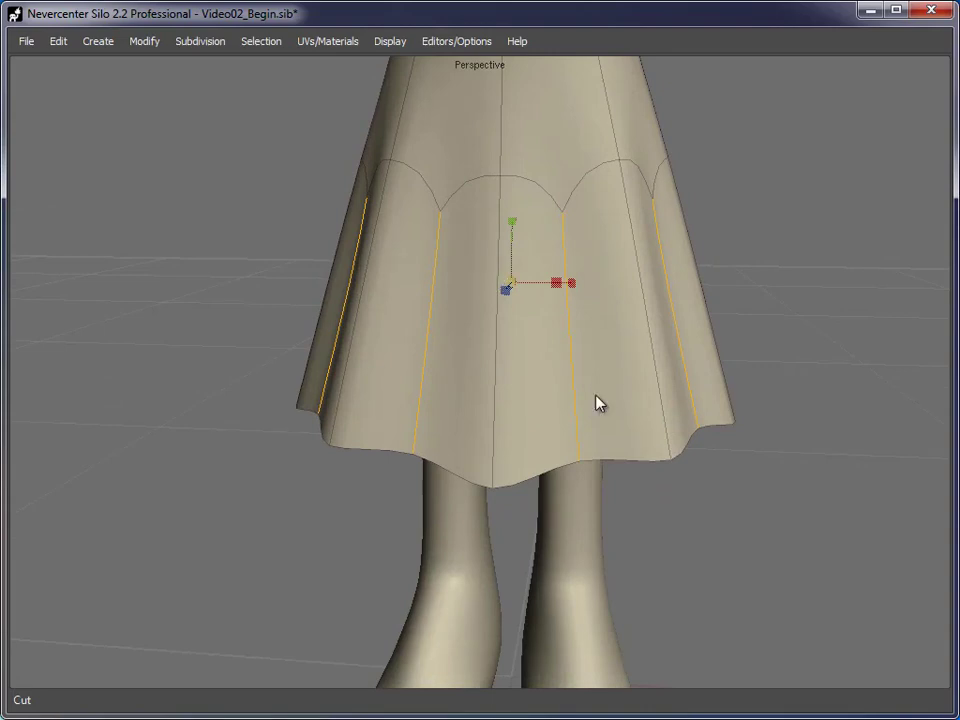
# Step: Examine the pleated skirt from several angles, both up close and on the whole character
pyautogui.keyDown('alt'); pyautogui.moveTo(598, 396); pyautogui.dragTo(751, 435); pyautogui.keyUp('alt')
pyautogui.keyDown('alt'); pyautogui.moveTo(751, 435); pyautogui.dragTo(640, 359, button='right'); pyautogui.keyUp('alt')
pyautogui.keyDown('alt'); pyautogui.moveTo(640, 359); pyautogui.dragTo(627, 409, button='middle'); pyautogui.keyUp('alt')
pyautogui.keyDown('alt'); pyautogui.moveTo(627, 409); pyautogui.dragTo(563, 398); pyautogui.keyUp('alt')
pyautogui.keyDown('alt'); pyautogui.moveTo(563, 398); pyautogui.dragTo(615, 396, button='right'); pyautogui.keyUp('alt')
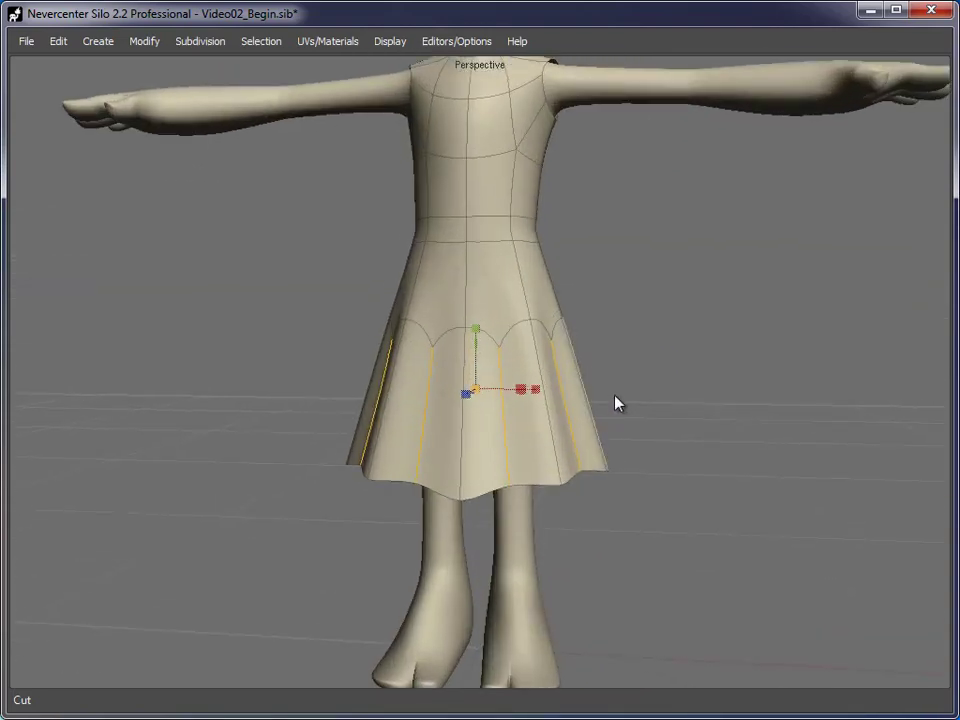
pyautogui.press('f')
pyautogui.click(688, 345)
pyautogui.keyDown('alt'); pyautogui.moveTo(780, 385); pyautogui.dragTo(724, 420); pyautogui.keyUp('alt')
pyautogui.keyDown('alt'); pyautogui.moveTo(724, 420); pyautogui.dragTo(501, 405, button='right'); pyautogui.keyUp('alt')
pyautogui.keyDown('alt'); pyautogui.moveTo(388, 413); pyautogui.dragTo(279, 413); pyautogui.keyUp('alt')
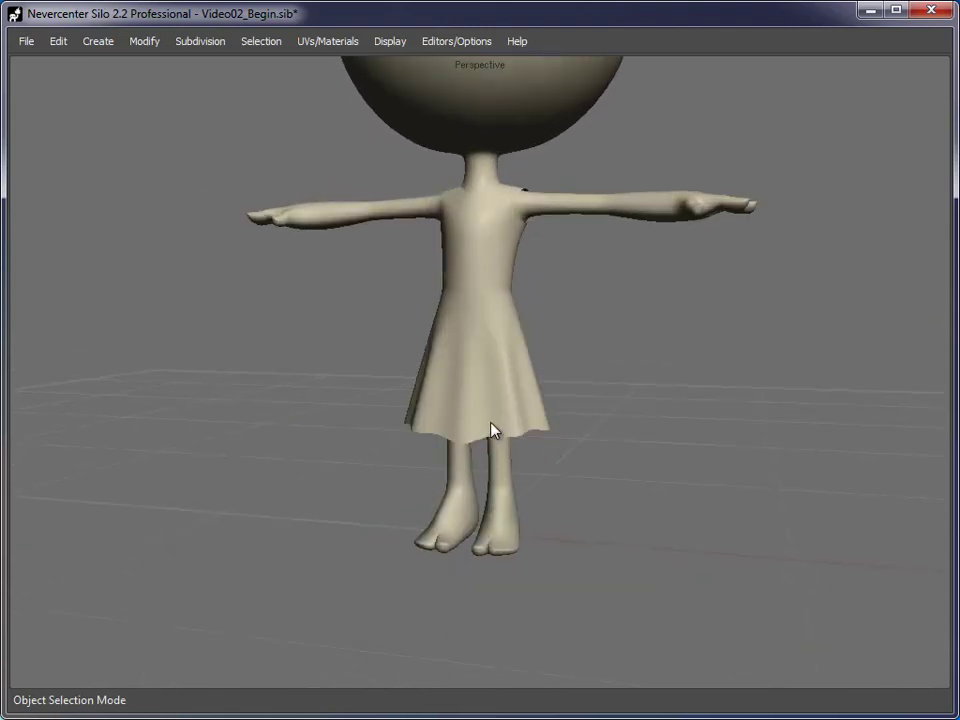
pyautogui.keyDown('alt'); pyautogui.moveTo(593, 390); pyautogui.dragTo(566, 482, button='middle'); pyautogui.keyUp('alt')
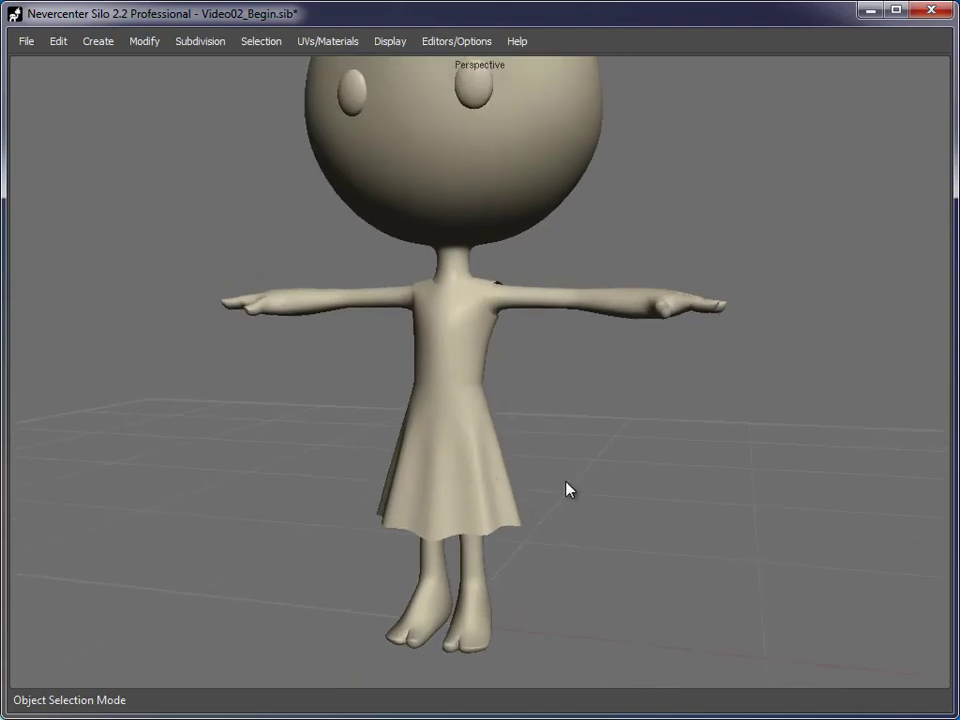
# Step: Select the edge loop around one armhole of the dress and turn on symmetry mode
pyautogui.keyDown('alt'); pyautogui.moveTo(410, 459); pyautogui.dragTo(358, 452); pyautogui.keyUp('alt')
pyautogui.keyDown('alt'); pyautogui.moveTo(358, 452); pyautogui.dragTo(501, 340, button='right'); pyautogui.keyUp('alt')
pyautogui.keyDown('alt'); pyautogui.moveTo(501, 340); pyautogui.dragTo(555, 477, button='middle'); pyautogui.keyUp('alt')
pyautogui.keyDown('alt'); pyautogui.moveTo(555, 477); pyautogui.dragTo(568, 347); pyautogui.keyUp('alt')
pyautogui.press('s')
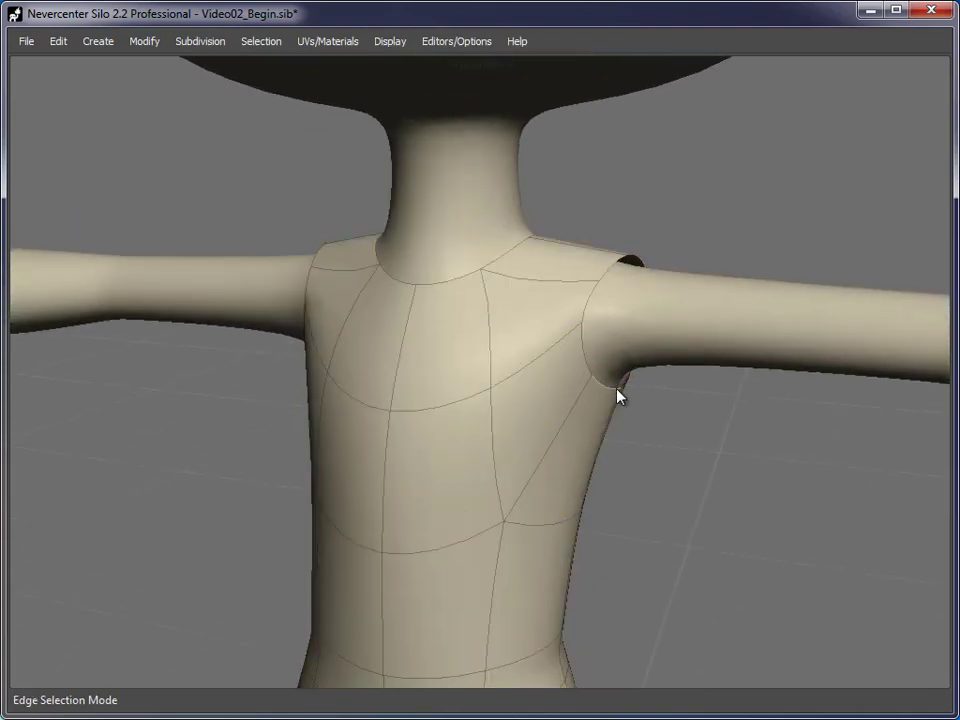
pyautogui.doubleClick(617, 396)
pyautogui.keyDown('alt'); pyautogui.moveTo(617, 396); pyautogui.dragTo(675, 465); pyautogui.keyUp('alt')
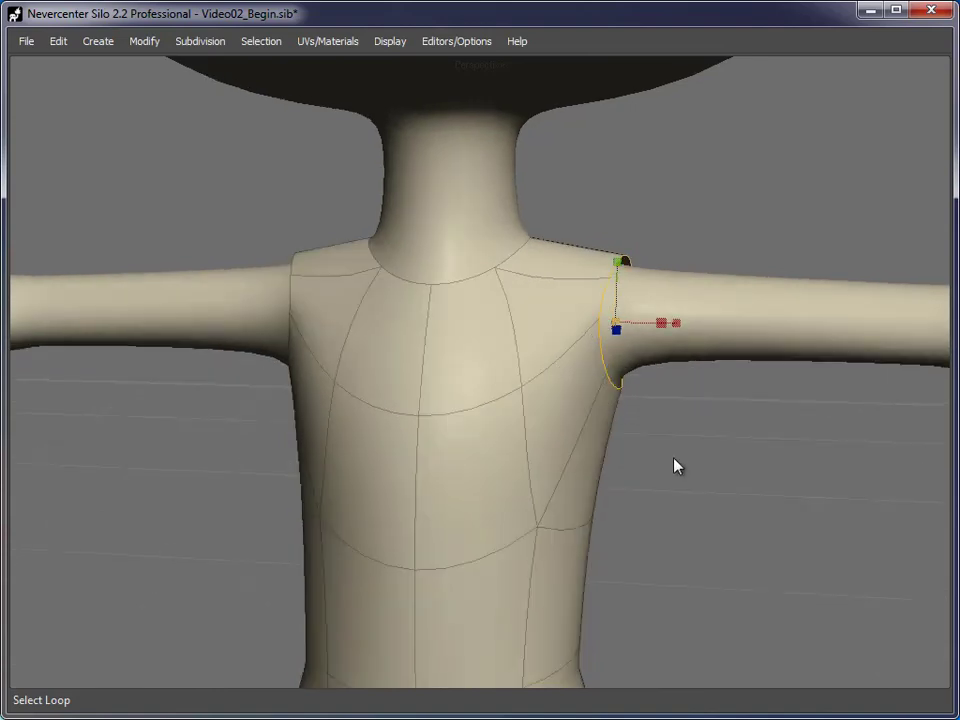
pyautogui.hotkey('alt', 's')
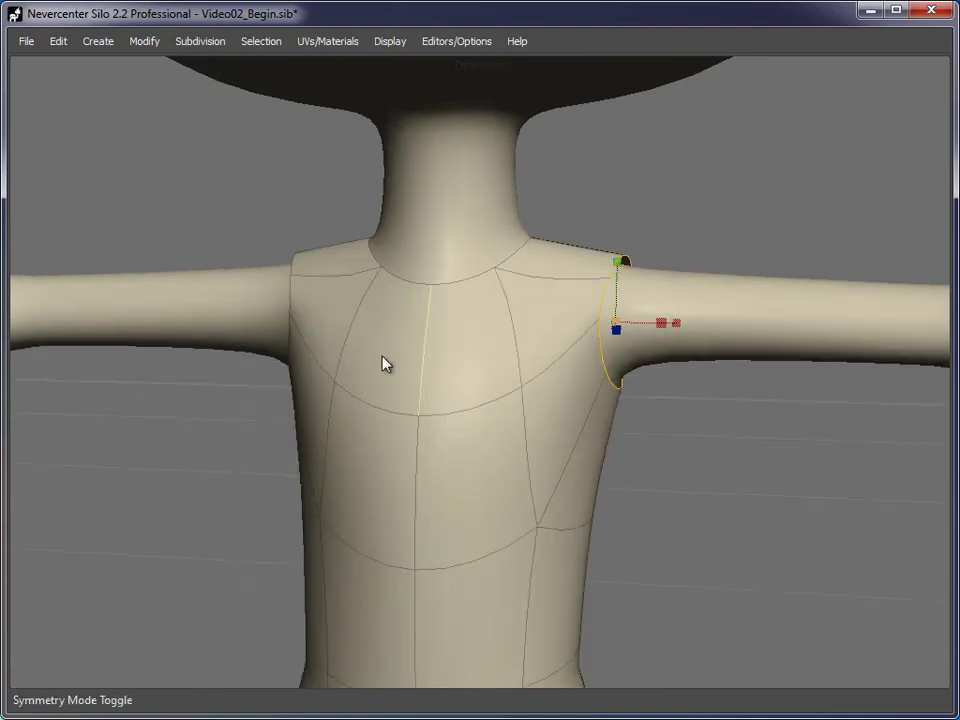
# Step: Reselect the armhole loop, scale it larger, and reposition it lower and slightly closer to the torso
pyautogui.keyDown('alt'); pyautogui.moveTo(680, 447); pyautogui.dragTo(763, 483); pyautogui.keyUp('alt')
pyautogui.doubleClick(621, 396)
pyautogui.press('w')
pyautogui.keyDown('alt'); pyautogui.moveTo(645, 397); pyautogui.dragTo(678, 328); pyautogui.keyUp('alt')
pyautogui.moveTo(613, 260); pyautogui.dragTo(613, 265)
pyautogui.press('r')
pyautogui.moveTo(621, 336); pyautogui.dragTo(630, 311)
pyautogui.press('w')
pyautogui.moveTo(617, 264); pyautogui.dragTo(615, 289)
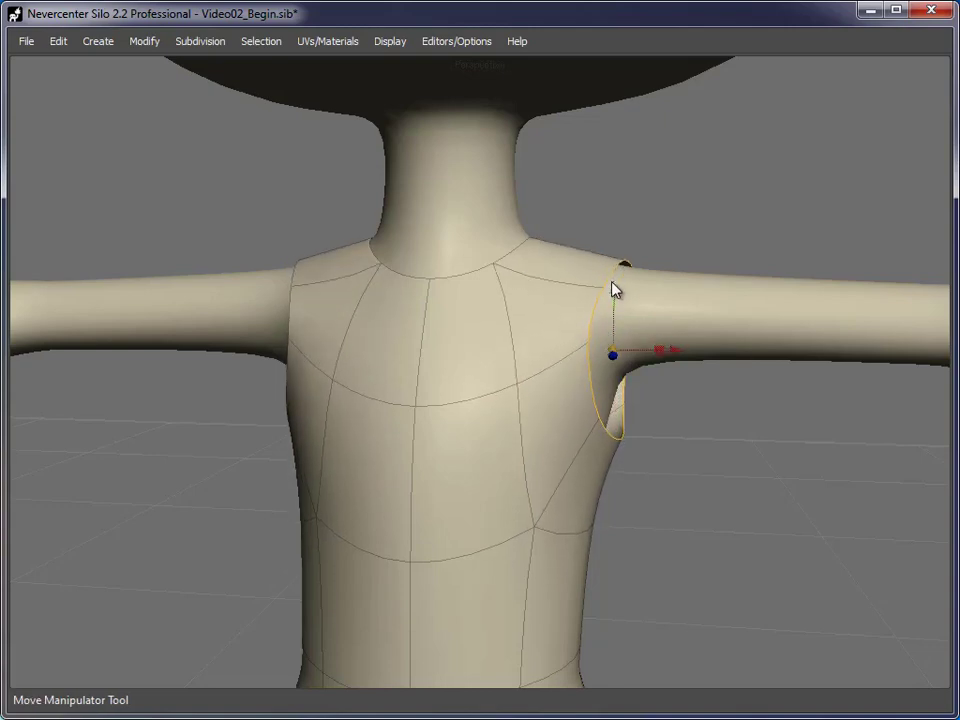
pyautogui.moveTo(679, 353)
pyautogui.mouseDown()
pyautogui.moveTo(643, 351)
pyautogui.moveTo(670, 352)
pyautogui.mouseUp()
# Step: Shift two edges at the back of the armhole slightly, and move its lower edge forward
pyautogui.moveTo(724, 489); pyautogui.dragTo(558, 487, button='middle')
pyautogui.click(685, 396)
pyautogui.keyDown('shift'); pyautogui.click(686, 316); pyautogui.keyUp('shift')
pyautogui.moveTo(639, 369)
pyautogui.mouseDown()
pyautogui.moveTo(613, 358)
pyautogui.moveTo(630, 358)
pyautogui.mouseUp()
pyautogui.moveTo(624, 439); pyautogui.dragTo(612, 466, button='middle')
pyautogui.click(612, 466)
pyautogui.moveTo(555, 463); pyautogui.dragTo(527, 462)
pyautogui.moveTo(527, 462); pyautogui.dragTo(606, 489, button='middle')
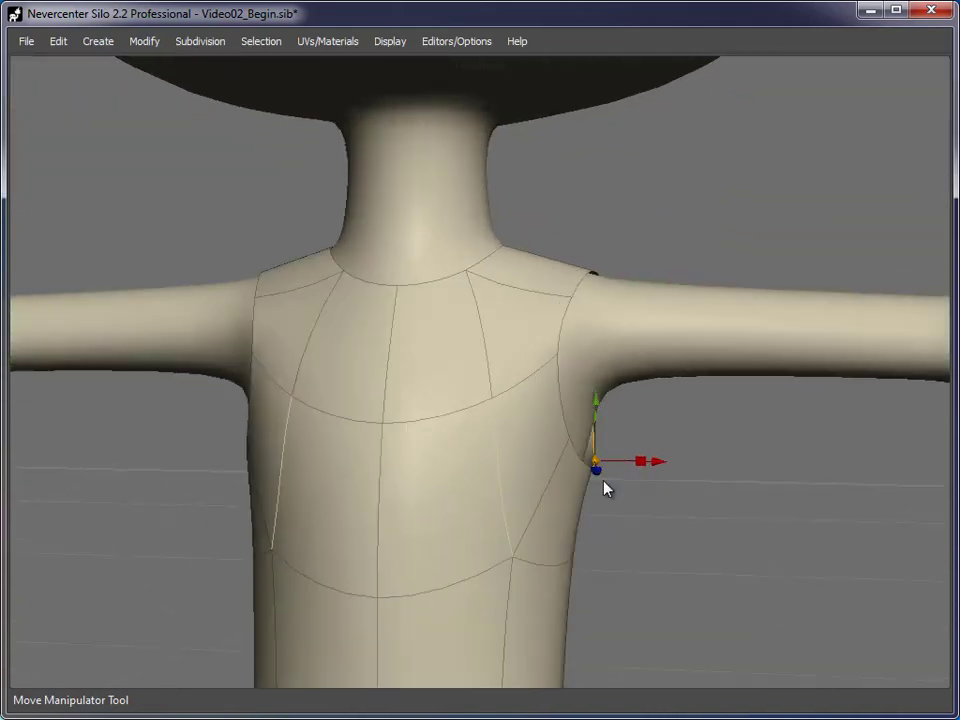
# Step: Extrude the dress's armhole edge loop and scale the new loop to form a thick rim around the arm
pyautogui.doubleClick(565, 425)
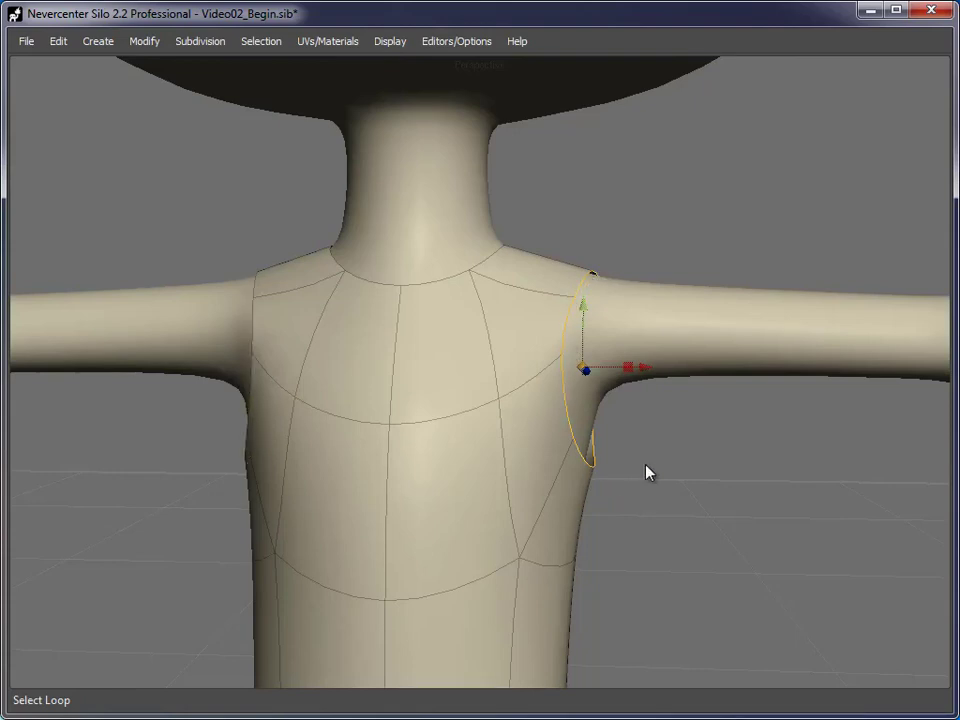
pyautogui.press('b')
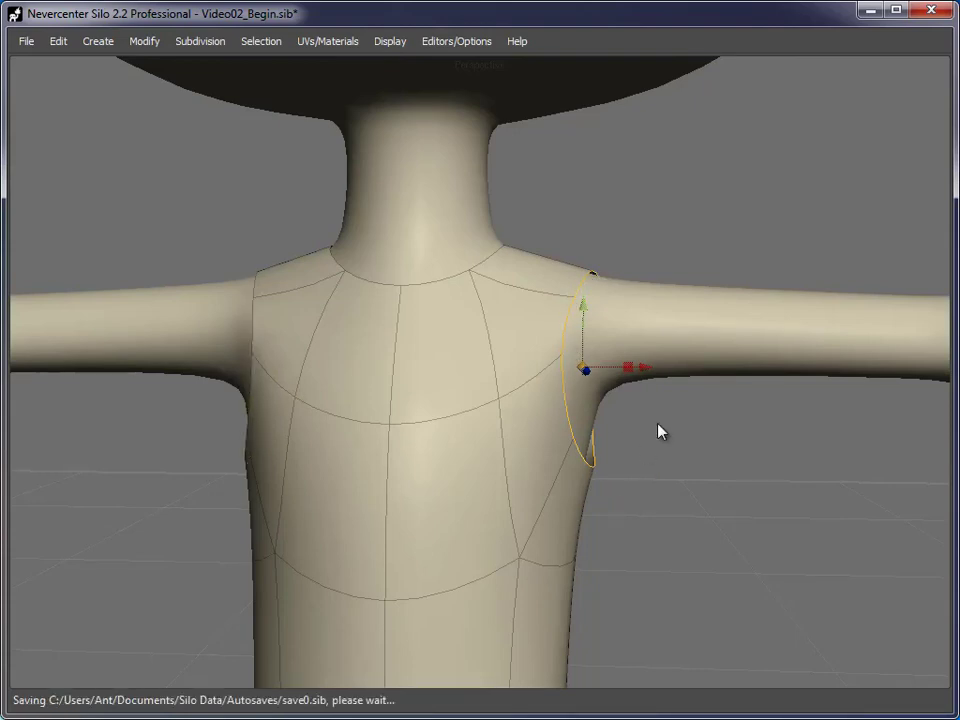
pyautogui.keyDown('alt'); pyautogui.moveTo(658, 424); pyautogui.dragTo(652, 454); pyautogui.keyUp('alt')
pyautogui.press('z')
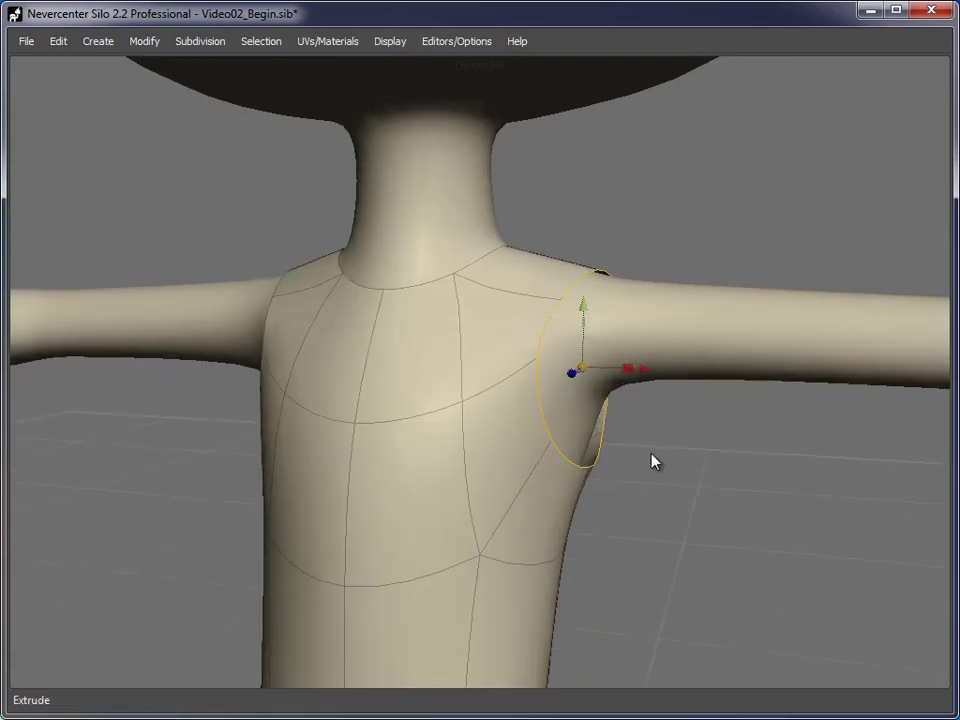
pyautogui.press('r')
pyautogui.moveTo(583, 375); pyautogui.dragTo(579, 375)
pyautogui.press('w')
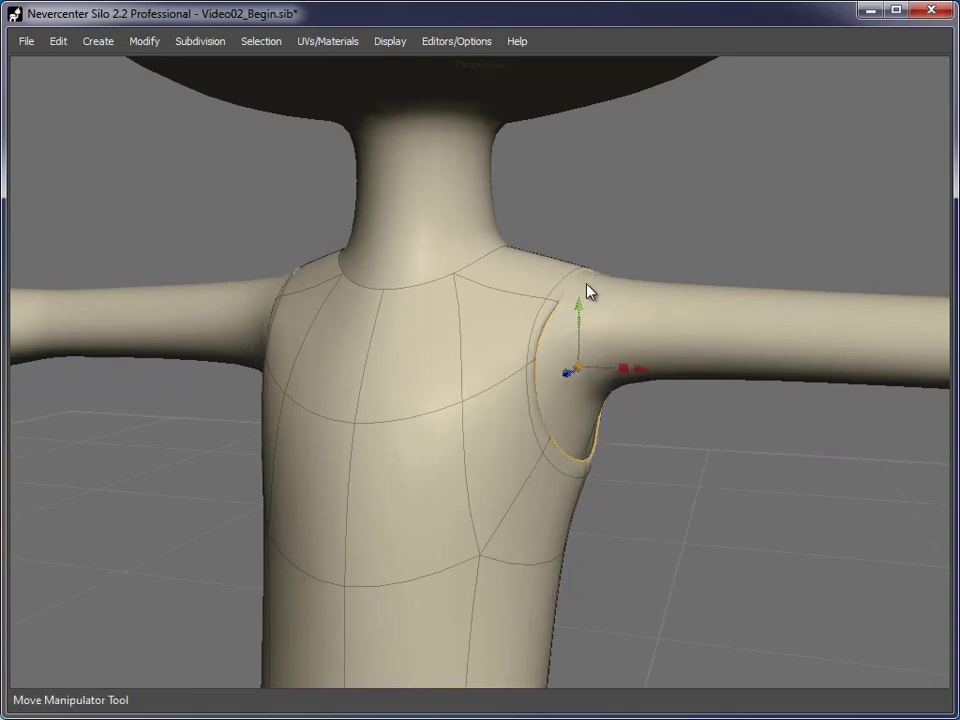
# Step: Raise the armhole rim's edge at the shoulder and adjust its lower edges under the arm
pyautogui.click(574, 280)
pyautogui.moveTo(581, 223); pyautogui.dragTo(583, 210)
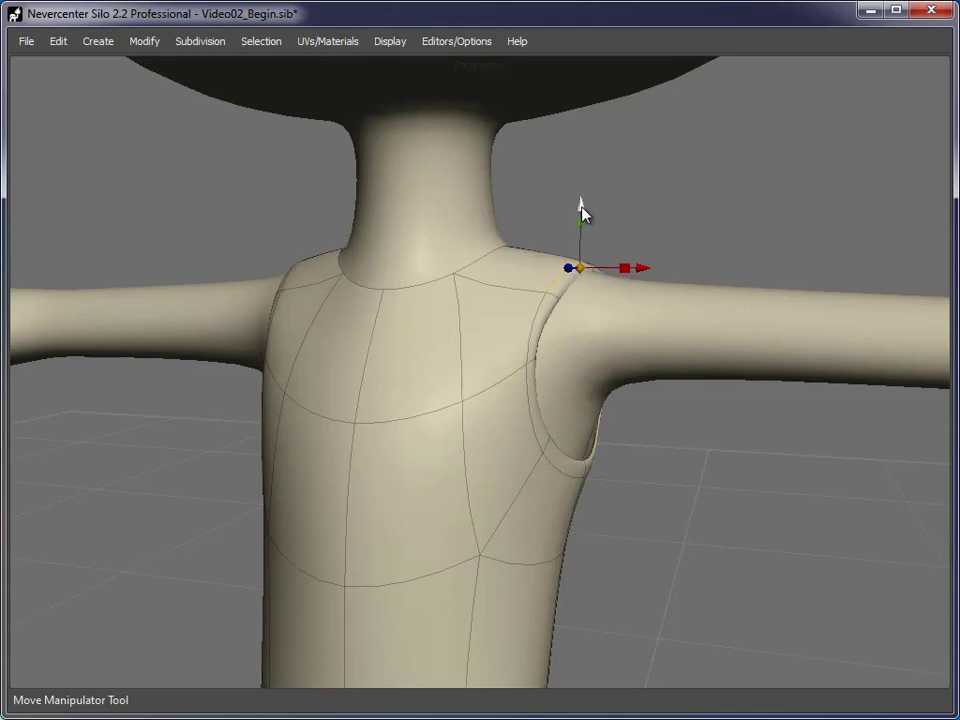
pyautogui.click(587, 467)
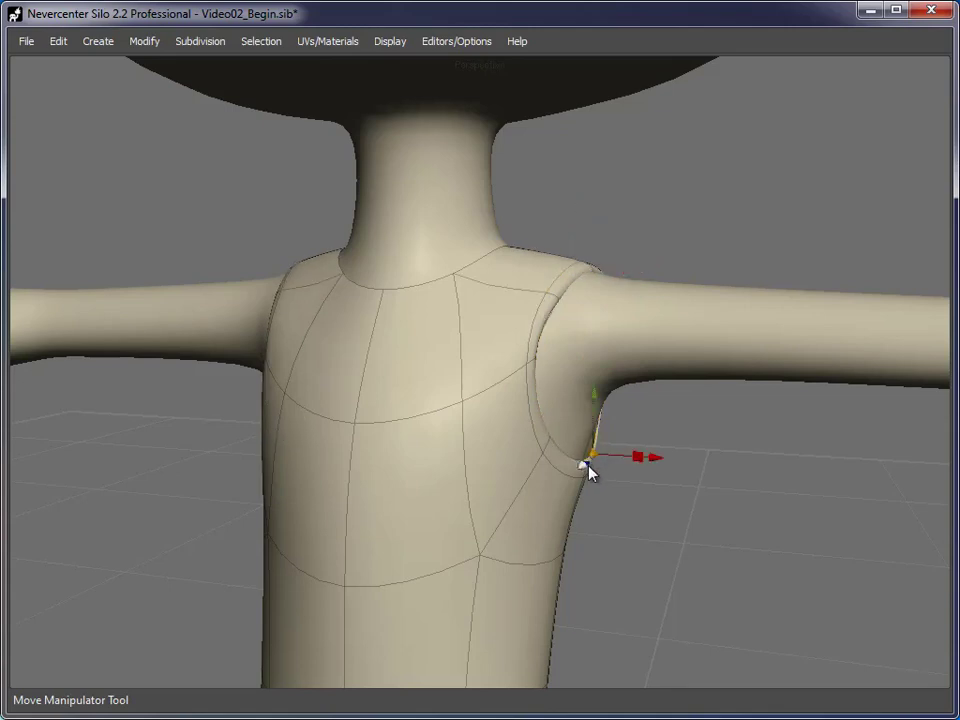
pyautogui.click(562, 458)
pyautogui.keyDown('alt'); pyautogui.moveTo(645, 482); pyautogui.dragTo(629, 454); pyautogui.keyUp('alt')
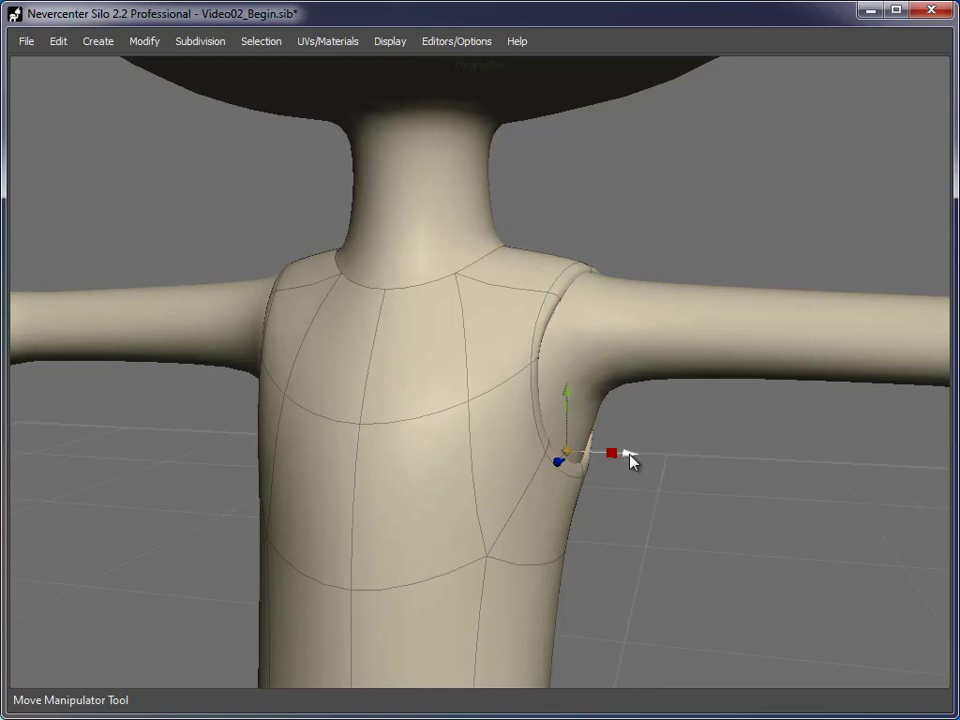
# Step: Deselect the dress and examine its armholes and overall shape on the whole character from several angles
pyautogui.press('f')
pyautogui.click(743, 531)
pyautogui.keyDown('alt'); pyautogui.moveTo(784, 539); pyautogui.dragTo(598, 468, button='right'); pyautogui.keyUp('alt')
pyautogui.keyDown('alt'); pyautogui.moveTo(598, 468); pyautogui.dragTo(603, 382, button='middle'); pyautogui.keyUp('alt')
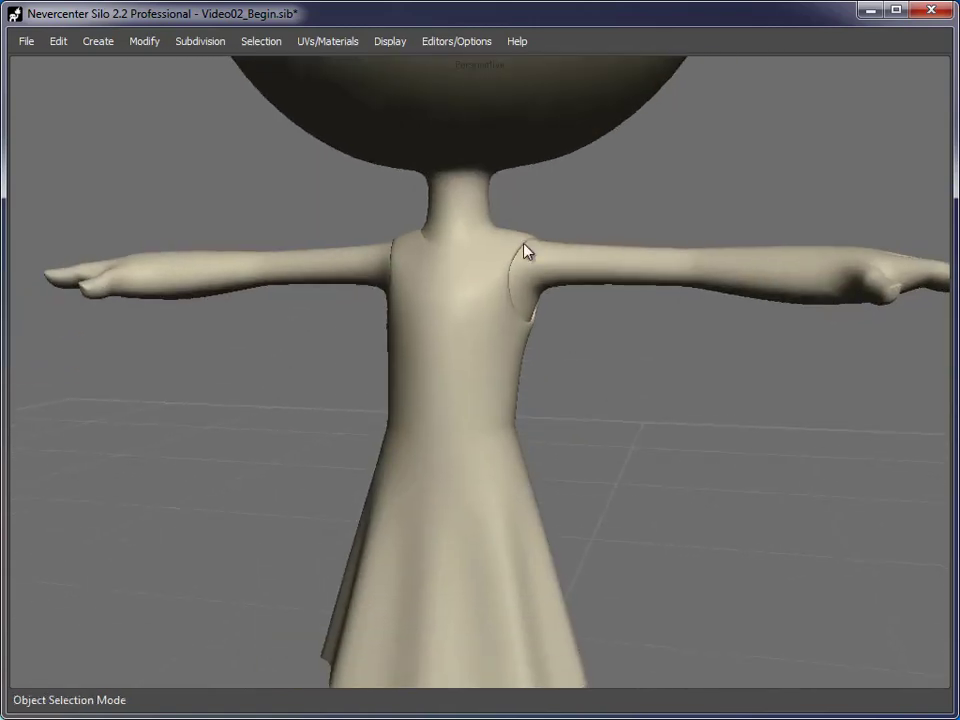
pyautogui.keyDown('alt'); pyautogui.moveTo(513, 279); pyautogui.dragTo(474, 265); pyautogui.keyUp('alt')
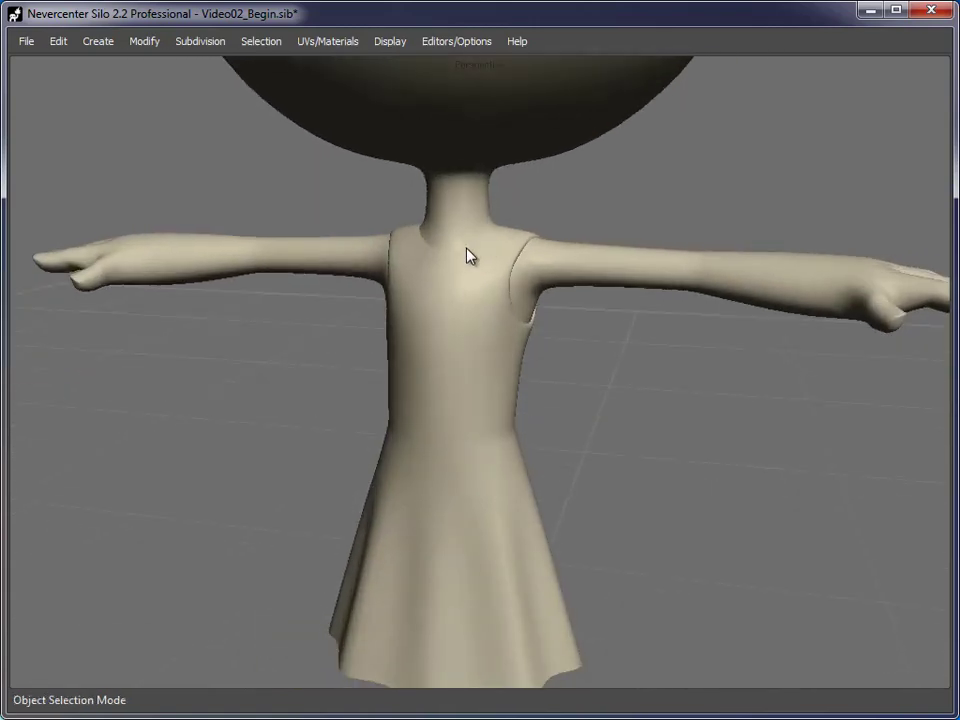
pyautogui.keyDown('alt'); pyautogui.moveTo(349, 301); pyautogui.dragTo(405, 228); pyautogui.keyUp('alt')
pyautogui.keyDown('alt'); pyautogui.moveTo(503, 250); pyautogui.dragTo(467, 362, button='right'); pyautogui.keyUp('alt')
pyautogui.keyDown('alt'); pyautogui.moveTo(467, 362); pyautogui.dragTo(645, 466); pyautogui.keyUp('alt')
pyautogui.moveTo(558, 457)
pyautogui.keyDown('alt'); pyautogui.mouseDown()
pyautogui.moveTo(619, 465)
pyautogui.moveTo(315, 461)
pyautogui.moveTo(566, 461)
pyautogui.moveTo(567, 446)
pyautogui.mouseUp(); pyautogui.keyUp('alt')
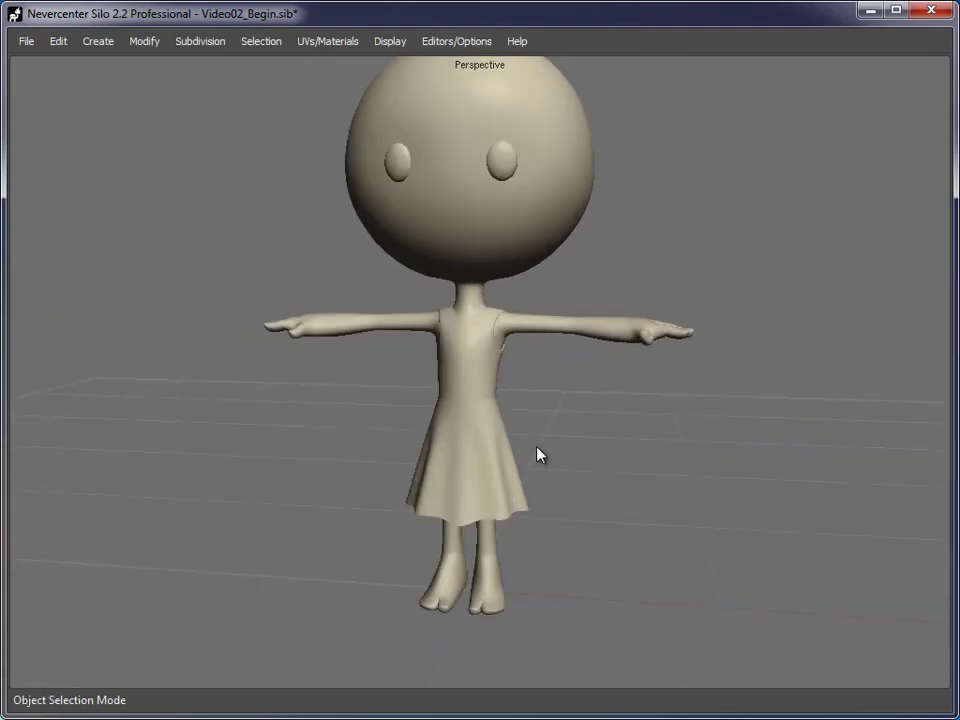
pyautogui.keyDown('alt'); pyautogui.moveTo(658, 476); pyautogui.dragTo(543, 420); pyautogui.keyUp('alt')
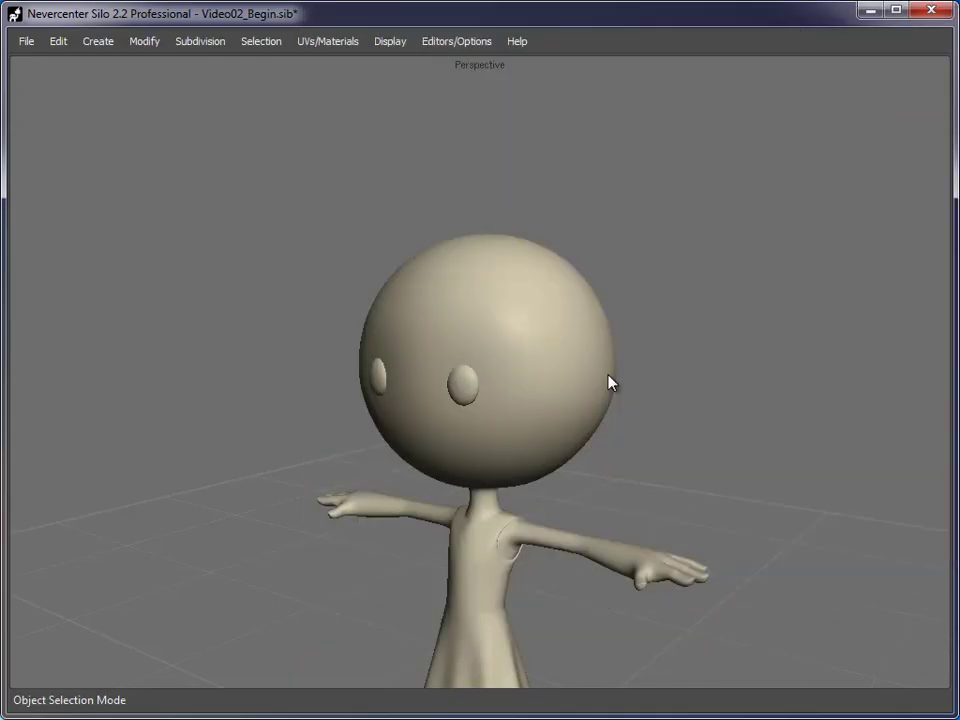
# Step: Create a cube primitive and raise it above the character's head
pyautogui.moveTo(611, 381)
pyautogui.mouseDown(button='middle')
pyautogui.moveTo(467, 266)
pyautogui.moveTo(484, 252)
pyautogui.mouseUp(button='middle')
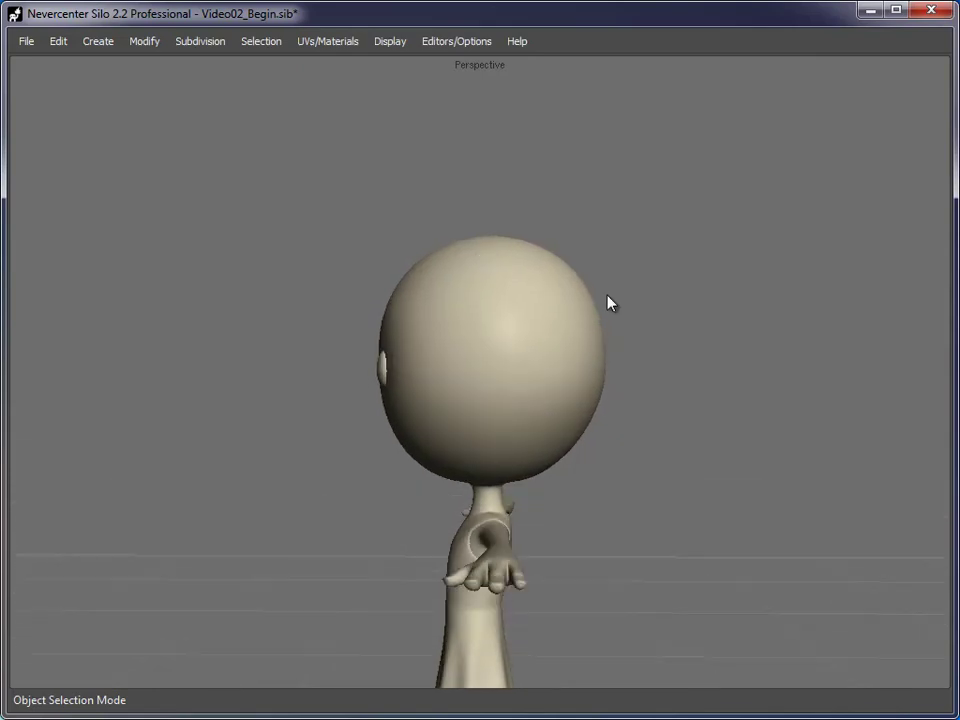
pyautogui.rightClick(654, 214)
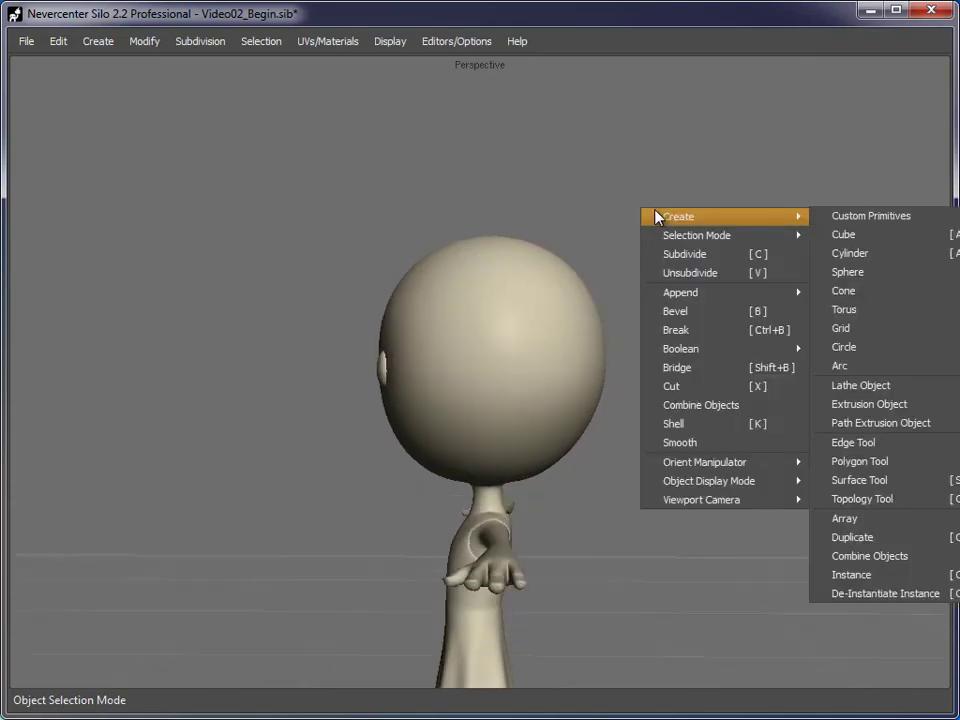
pyautogui.click(820, 234)
pyautogui.moveTo(716, 306); pyautogui.dragTo(482, 474, button='middle')
pyautogui.moveTo(482, 474); pyautogui.dragTo(486, 122)
pyautogui.moveTo(486, 122); pyautogui.dragTo(488, 332, button='middle')
# Step: Scale the cube down and lower it so that it rests on top of the head
pyautogui.press('r')
pyautogui.moveTo(488, 330); pyautogui.dragTo(30, 304)
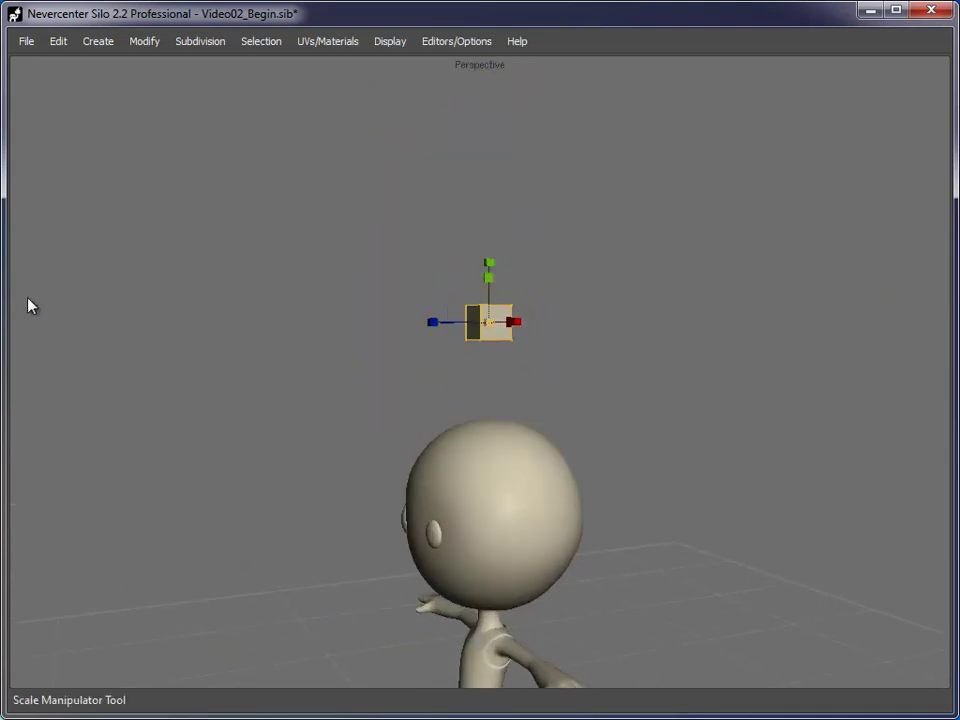
pyautogui.press('w')
pyautogui.moveTo(491, 257); pyautogui.dragTo(491, 349)
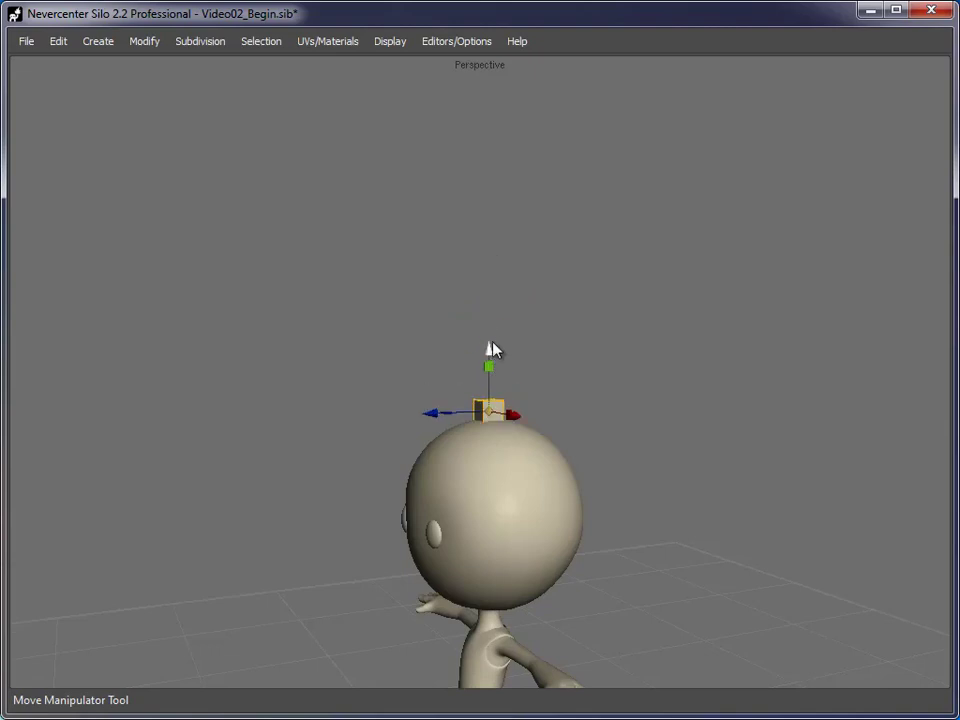
pyautogui.moveTo(491, 349); pyautogui.dragTo(491, 388, button='middle')
pyautogui.scroll(5, 553, 298)
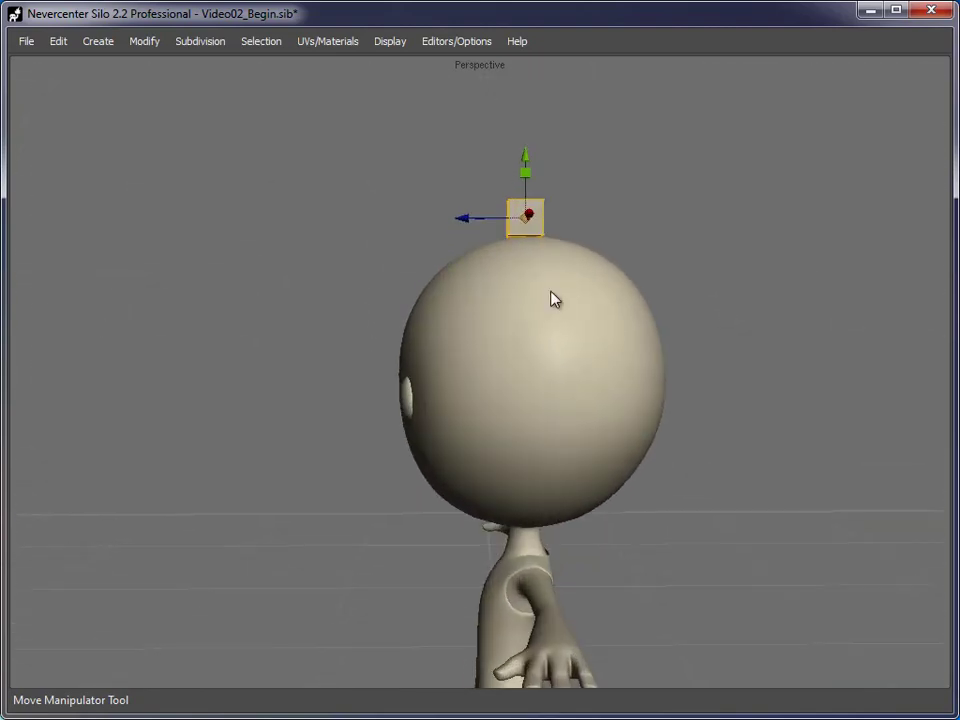
pyautogui.moveTo(474, 278)
pyautogui.mouseDown(button='middle')
pyautogui.moveTo(411, 249)
pyautogui.moveTo(441, 279)
pyautogui.moveTo(474, 288)
pyautogui.mouseUp(button='middle')
# Step: Extrude the cube's front face forward, then rotate and lower it to follow the curve of the head
pyautogui.press('d')
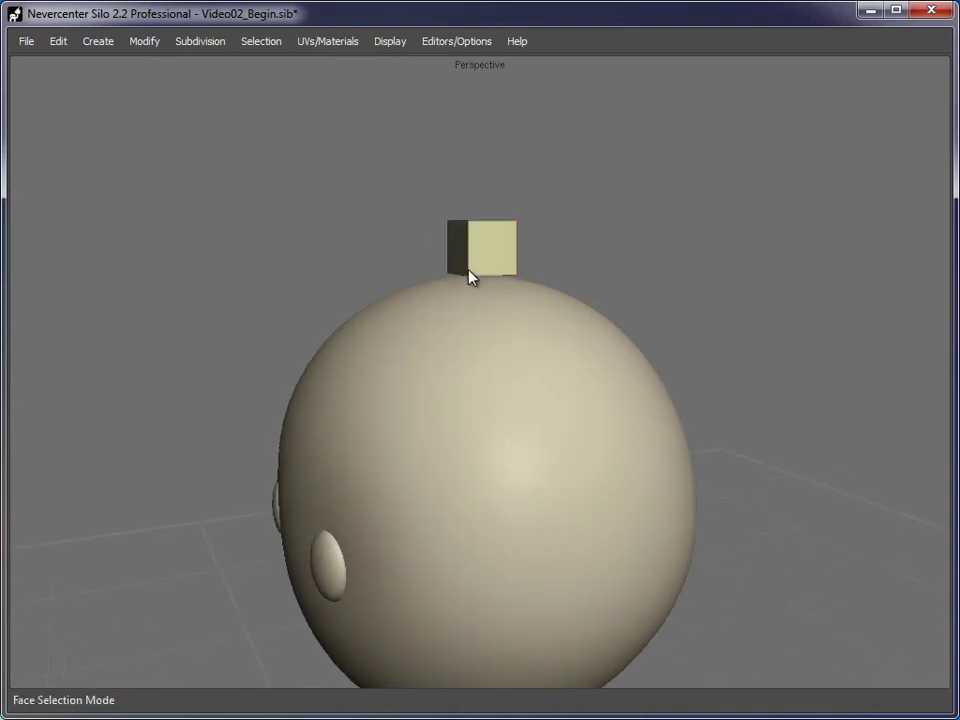
pyautogui.click(461, 257)
pyautogui.press('z')
pyautogui.press('w')
pyautogui.moveTo(401, 247); pyautogui.dragTo(269, 249)
pyautogui.moveTo(296, 305); pyautogui.dragTo(307, 288, button='middle')
pyautogui.press('r')
pyautogui.press('e')
pyautogui.moveTo(340, 200); pyautogui.dragTo(321, 236)
pyautogui.press('w')
pyautogui.moveTo(289, 319); pyautogui.dragTo(171, 306)
# Step: Extrude the front face again down towards the forehead to add a second segment to the hair strand
pyautogui.press('z')
pyautogui.press('w')
pyautogui.moveTo(238, 235); pyautogui.dragTo(210, 343)
pyautogui.press('e')
pyautogui.press('w')
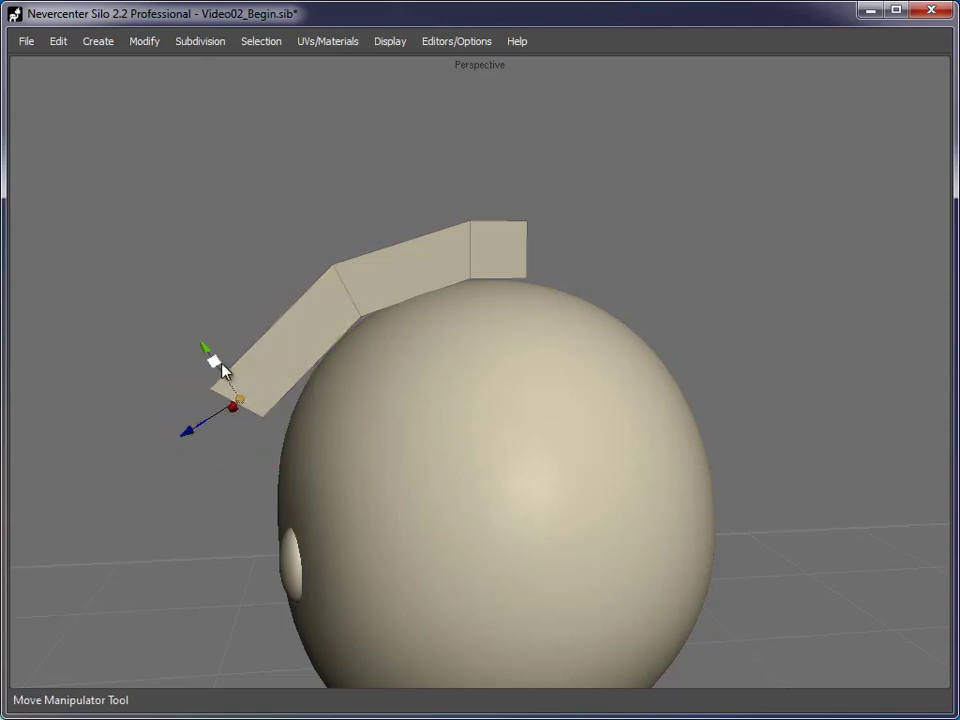
pyautogui.moveTo(209, 352); pyautogui.dragTo(213, 370)
# Step: Subdivide the hair strand and scale down the vertices at its back end into a narrow tip
pyautogui.press('c')
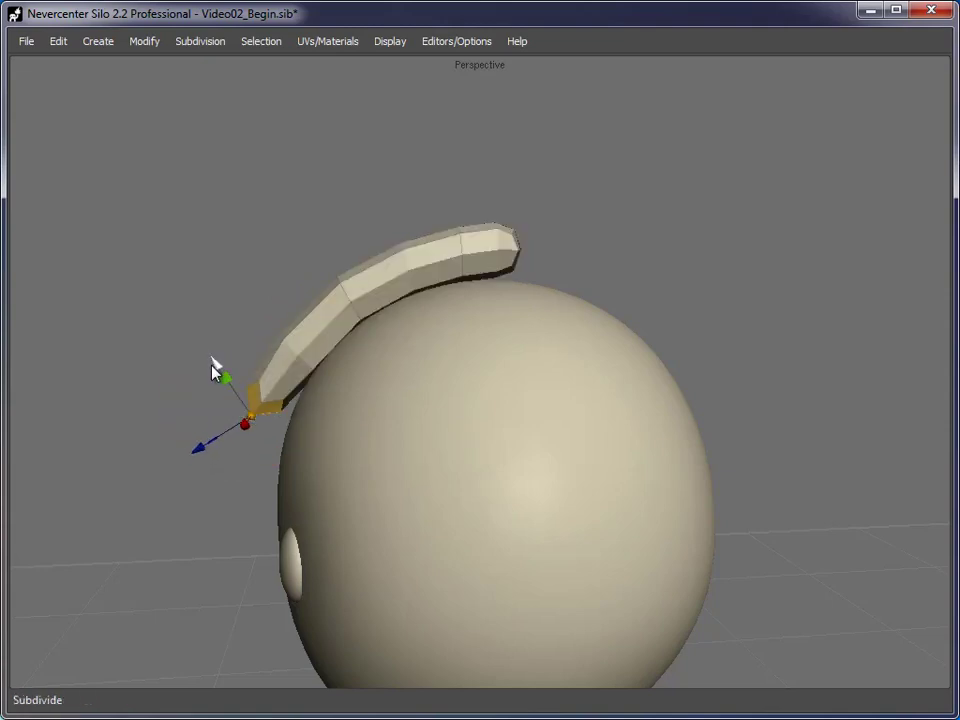
pyautogui.moveTo(511, 368)
pyautogui.mouseDown(button='middle')
pyautogui.moveTo(701, 371)
pyautogui.moveTo(480, 369)
pyautogui.moveTo(493, 364)
pyautogui.mouseUp(button='middle')
pyautogui.press('a')
pyautogui.moveTo(597, 148); pyautogui.dragTo(508, 253)
pyautogui.press('r')
pyautogui.press('w')
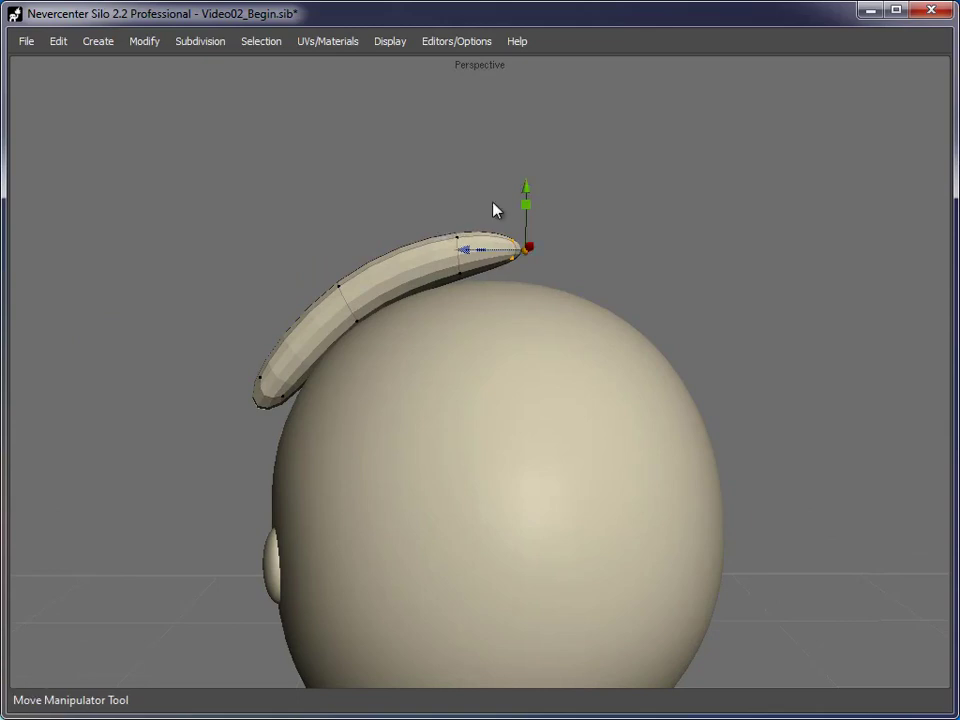
# Step: Scale down the edge loop nearest the back tip and lower the strand's back part towards the head
pyautogui.press('s')
pyautogui.doubleClick(460, 252)
pyautogui.press('r')
pyautogui.moveTo(469, 261); pyautogui.dragTo(407, 255)
pyautogui.press('w')
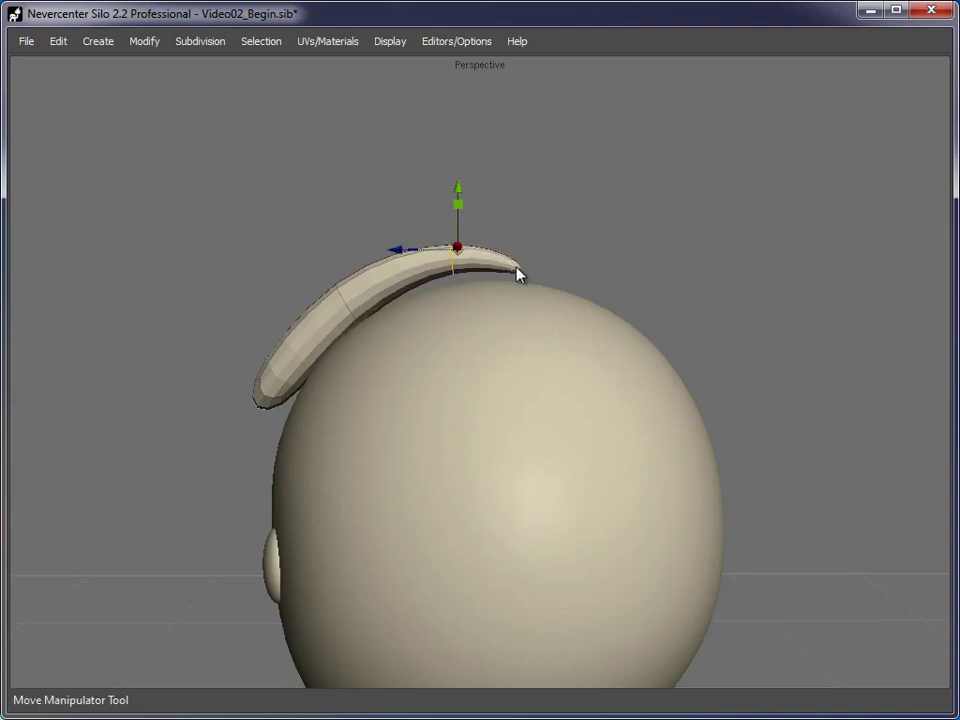
# Step: Rotate the strand's middle edge loop and move it forward, then reposition the front tip vertices
pyautogui.keyDown('alt'); pyautogui.moveTo(324, 377); pyautogui.dragTo(435, 291, button='middle'); pyautogui.keyUp('alt')
pyautogui.doubleClick(454, 217)
pyautogui.press('e')
pyautogui.moveTo(442, 144); pyautogui.dragTo(432, 144)
pyautogui.press('w')
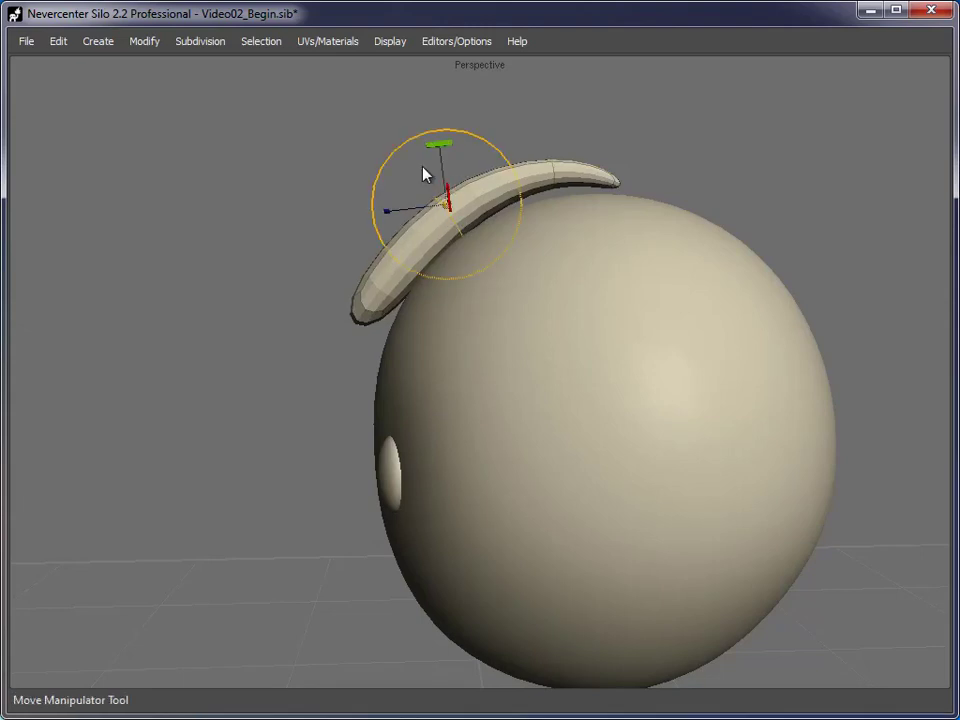
pyautogui.moveTo(390, 218); pyautogui.dragTo(351, 208)
pyautogui.press('a')
pyautogui.moveTo(303, 375); pyautogui.dragTo(347, 300)
pyautogui.moveTo(291, 358); pyautogui.dragTo(370, 364)
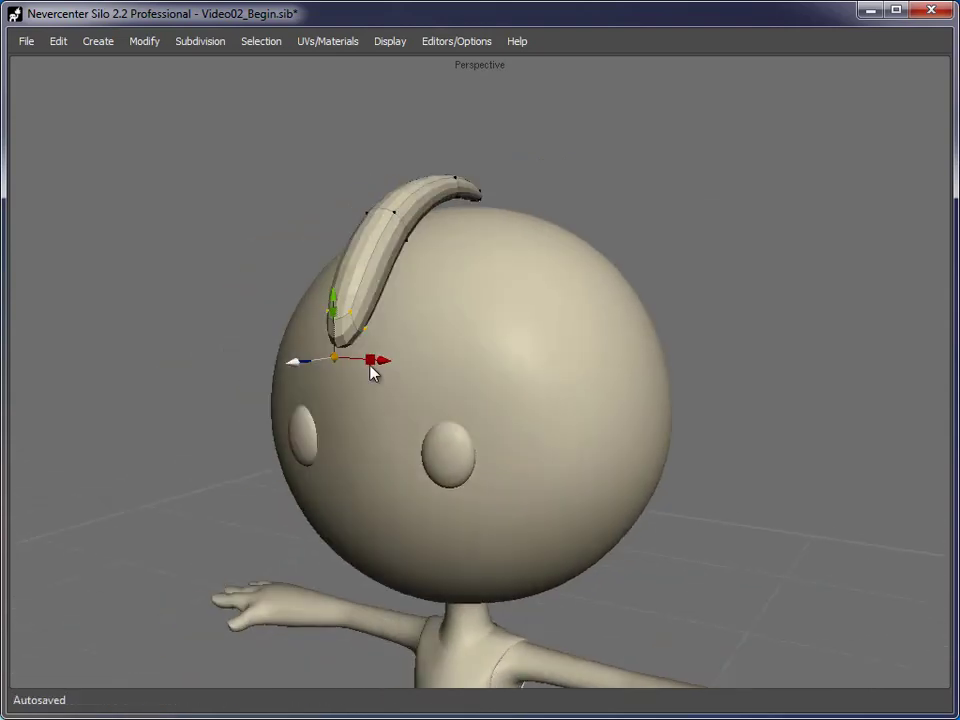
# Step: Select all edges of the hair strand and bevel them
pyautogui.press('s')
pyautogui.keyDown('alt'); pyautogui.moveTo(667, 160); pyautogui.dragTo(650, 125); pyautogui.keyUp('alt')
pyautogui.moveTo(650, 121); pyautogui.dragTo(301, 306)
pyautogui.press('b')
# Step: Merge the short edge rings that the bevel left at the strand's two bends into single loops
pyautogui.scroll(3, 301, 306)
pyautogui.click(351, 184)
pyautogui.hotkey('alt', 'r')
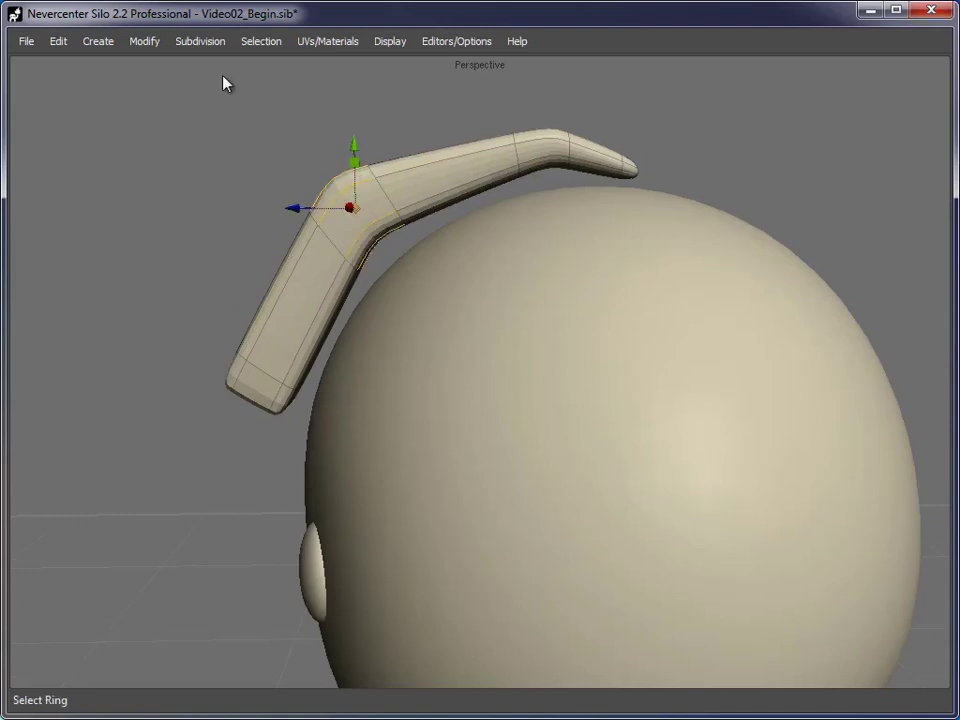
pyautogui.click(193, 42)
pyautogui.moveTo(144, 41)
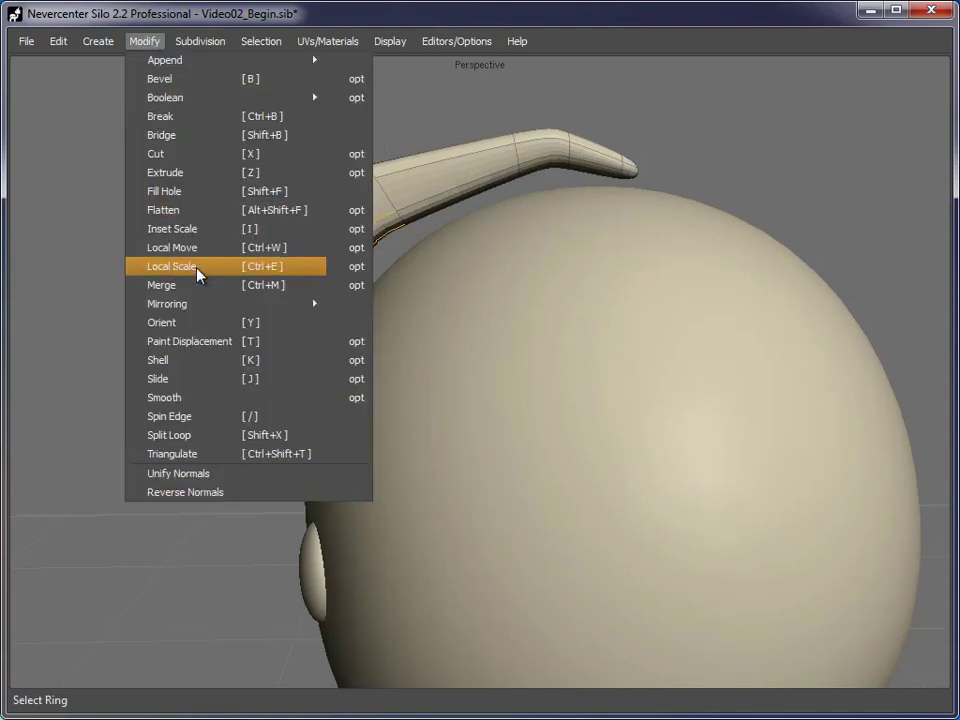
pyautogui.click(170, 285)
pyautogui.click(557, 160)
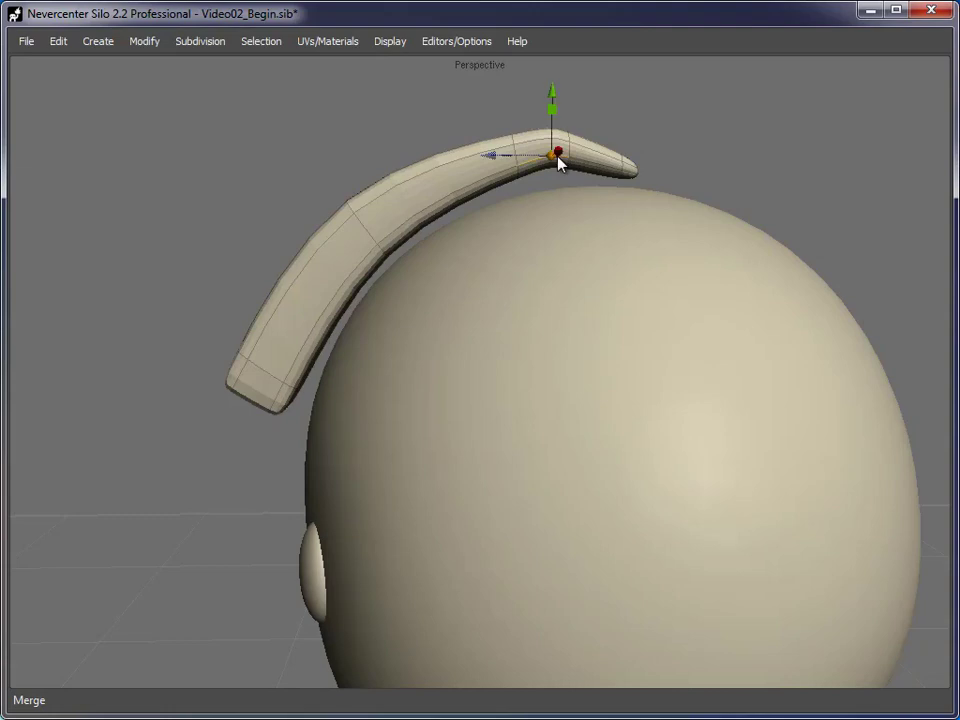
pyautogui.hotkey('alt', 'r')
pyautogui.click(144, 41)
pyautogui.click(188, 288)
# Step: Select the hair strand as an object, set it to Smooth Shade Mode, and deselect it
pyautogui.keyDown('alt'); pyautogui.moveTo(545, 325); pyautogui.dragTo(640, 336); pyautogui.keyUp('alt')
pyautogui.scroll(-4, 574, 334)
pyautogui.press('f')
pyautogui.click(503, 268)
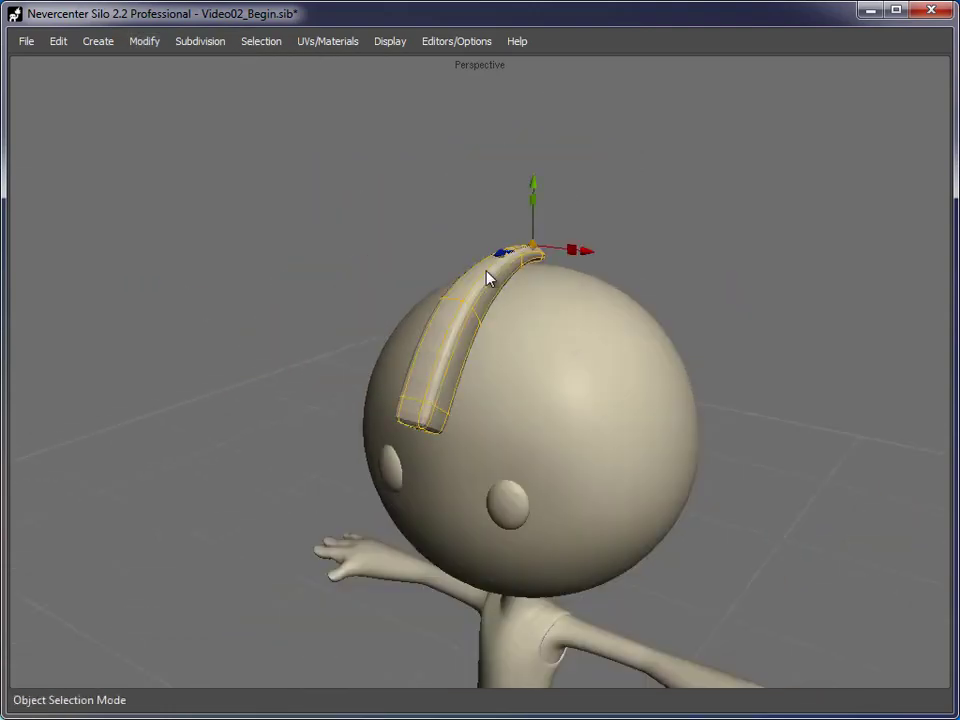
pyautogui.rightClick(486, 275)
pyautogui.moveTo(579, 544)
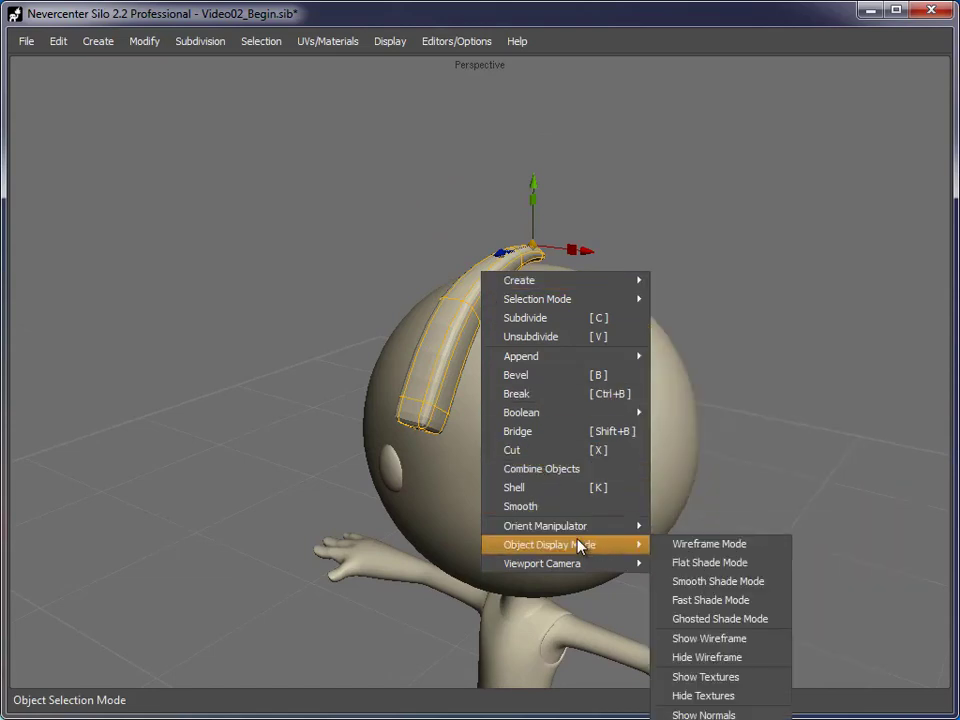
pyautogui.click(757, 586)
pyautogui.click(763, 262)
# Step: Examine the smoothed hair strand on the head from several angles and distances
pyautogui.keyDown('alt'); pyautogui.moveTo(655, 358); pyautogui.dragTo(718, 318); pyautogui.keyUp('alt')
pyautogui.scroll(-5, 716, 316)
pyautogui.keyDown('alt'); pyautogui.moveTo(716, 318); pyautogui.dragTo(690, 262, button='middle'); pyautogui.keyUp('alt')
pyautogui.keyDown('alt'); pyautogui.moveTo(581, 262); pyautogui.dragTo(531, 270); pyautogui.keyUp('alt')
pyautogui.scroll(5, 500, 273)
pyautogui.keyDown('alt'); pyautogui.moveTo(474, 274); pyautogui.dragTo(486, 326, button='middle'); pyautogui.keyUp('alt')
pyautogui.scroll(3, 476, 289)
pyautogui.keyDown('alt'); pyautogui.moveTo(486, 326); pyautogui.dragTo(426, 334); pyautogui.keyUp('alt')
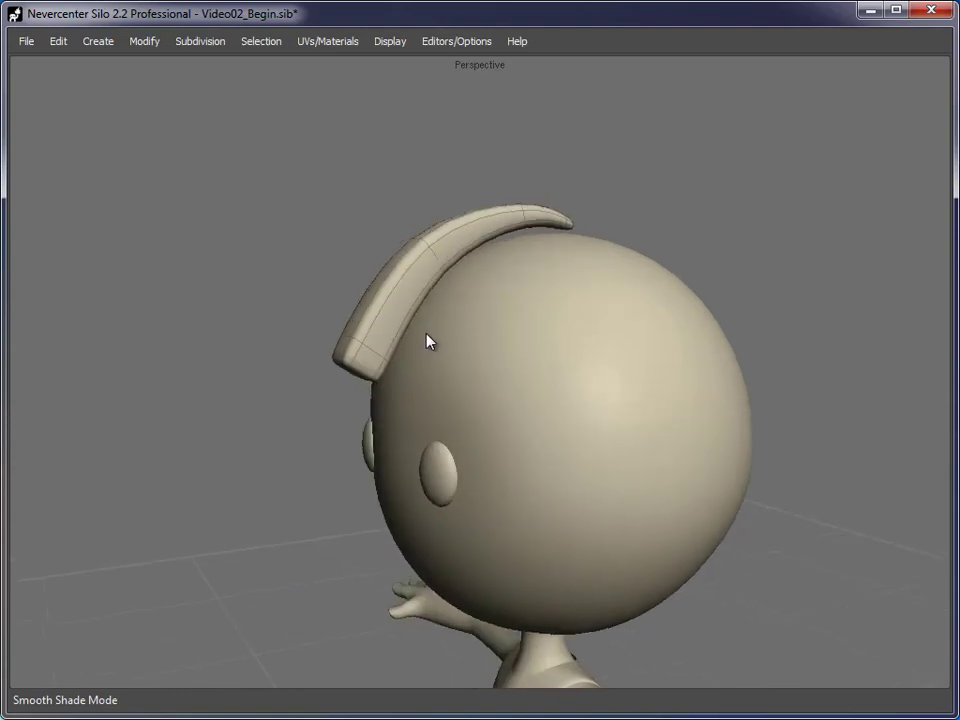
# Step: Split the front section of the hair strand with an additional edge loop across it
pyautogui.scroll(1, 428, 332)
pyautogui.keyDown('alt'); pyautogui.moveTo(363, 368); pyautogui.dragTo(332, 367); pyautogui.keyUp('alt')
pyautogui.click(346, 333)
pyautogui.press('s')
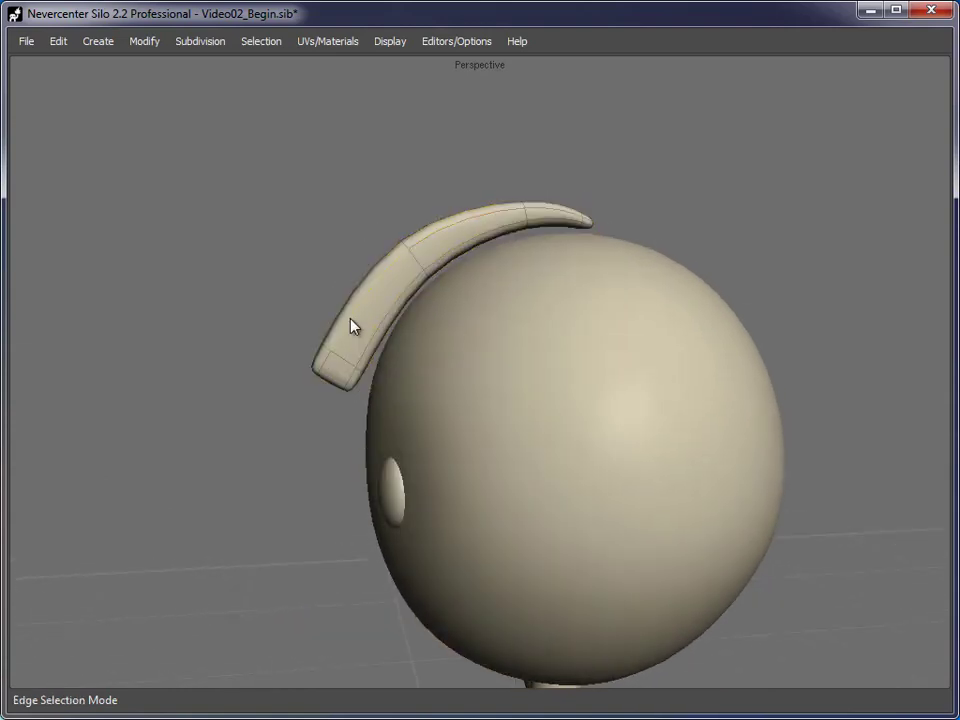
pyautogui.hotkey('shift', 'x')
pyautogui.keyDown('alt'); pyautogui.moveTo(297, 384); pyautogui.dragTo(351, 387, button='middle'); pyautogui.keyUp('alt')
pyautogui.scroll(1, 351, 387)
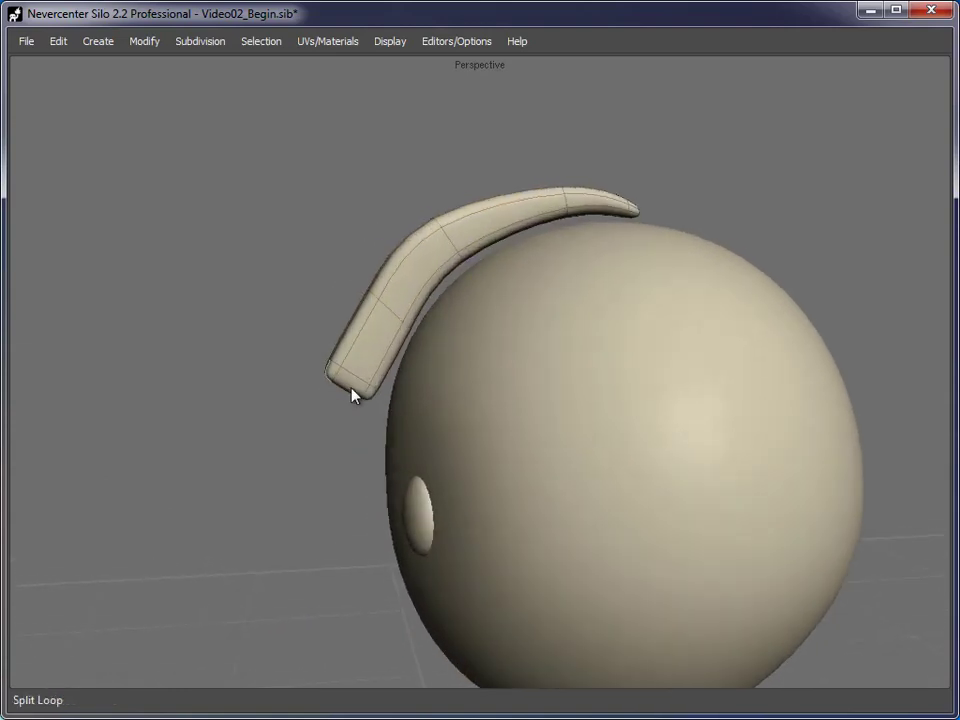
# Step: Rotate the strand's front end vertices and move them lower, closer to the forehead
pyautogui.press('a')
pyautogui.moveTo(270, 431); pyautogui.dragTo(390, 350)
pyautogui.press('e')
pyautogui.press('w')
pyautogui.moveTo(333, 330); pyautogui.dragTo(334, 349)
# Step: Rotate and scale the added edge loop to align it with the strand's bend
pyautogui.press('s')
pyautogui.doubleClick(388, 321)
pyautogui.press('r')
pyautogui.press('e')
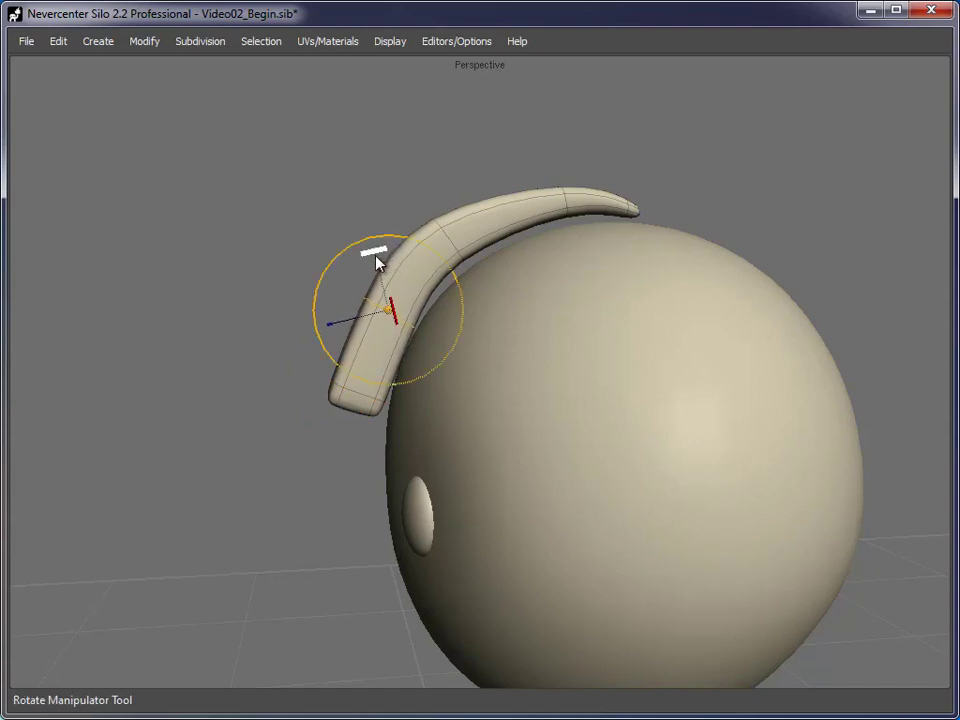
pyautogui.press('r')
pyautogui.moveTo(380, 312); pyautogui.dragTo(374, 320)
# Step: Narrow the hair strand's front end by moving the inner vertices of the tip and of the next edge loop outward
pyautogui.press('a')
pyautogui.moveTo(268, 481); pyautogui.dragTo(407, 360)
pyautogui.keyDown('alt'); pyautogui.moveTo(330, 430); pyautogui.dragTo(395, 437); pyautogui.keyUp('alt')
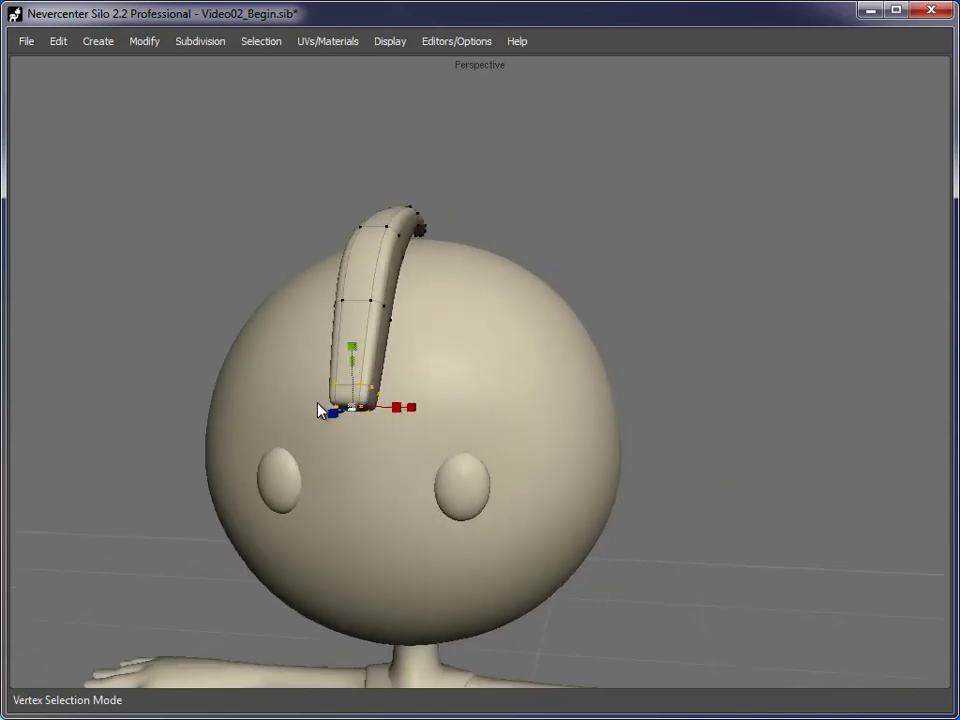
pyautogui.keyDown('alt'); pyautogui.moveTo(317, 407); pyautogui.dragTo(358, 427); pyautogui.keyUp('alt')
pyautogui.keyDown('alt'); pyautogui.moveTo(358, 427); pyautogui.dragTo(424, 417, button='right'); pyautogui.keyUp('alt')
pyautogui.moveTo(331, 477); pyautogui.dragTo(410, 370)
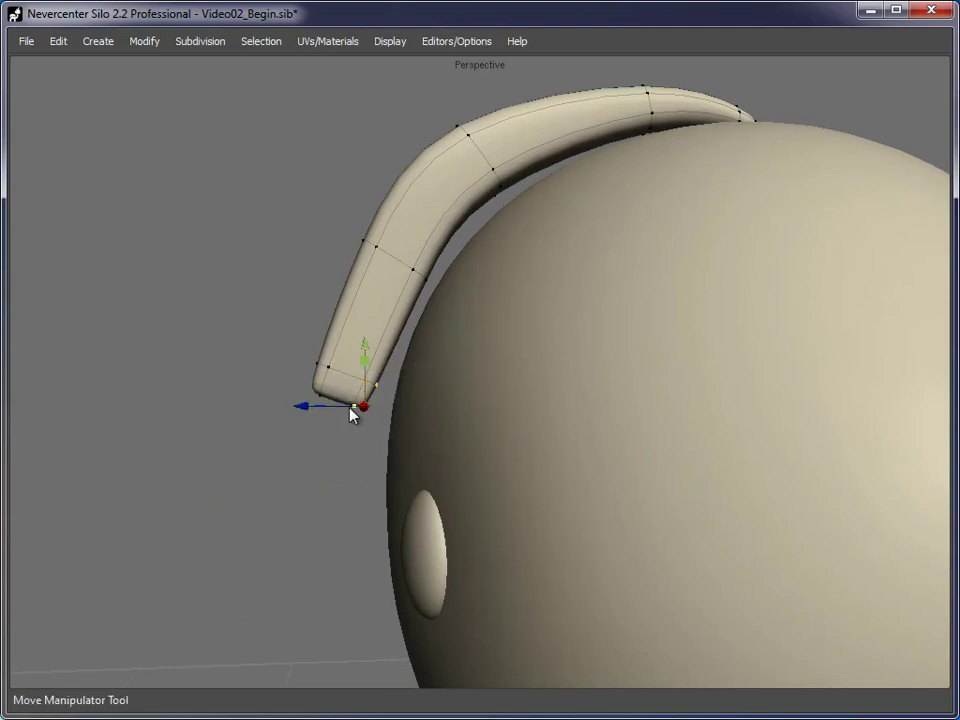
pyautogui.moveTo(360, 405); pyautogui.dragTo(340, 405)
pyautogui.moveTo(458, 297); pyautogui.dragTo(410, 275)
# Step: Move the edge loop above the strand's front tip outward to give the front section a more even curve
pyautogui.moveTo(304, 187); pyautogui.dragTo(431, 308)
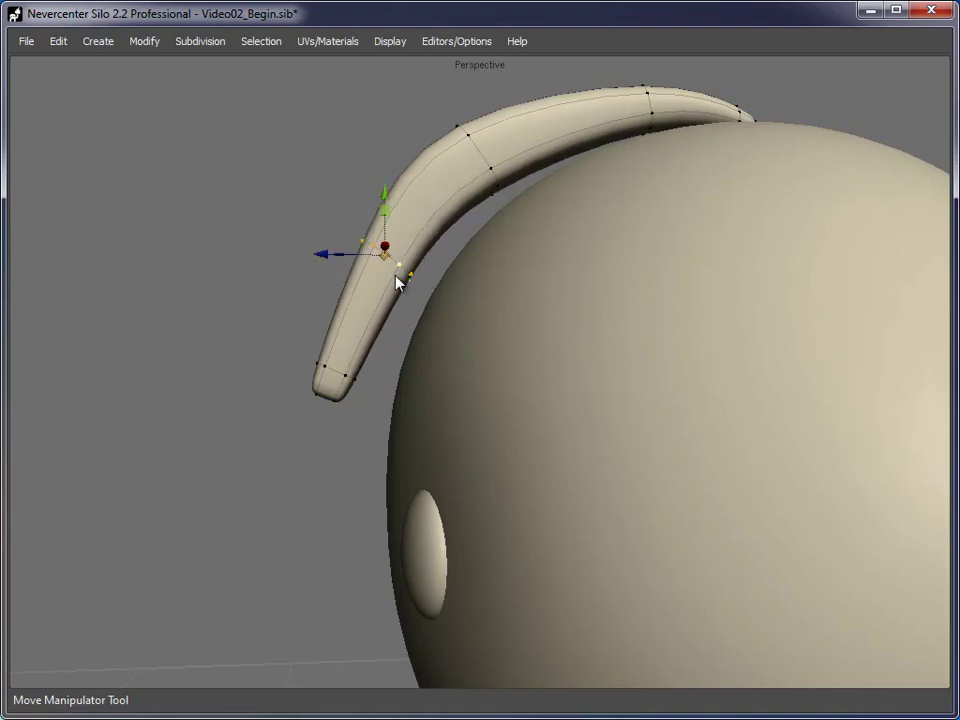
pyautogui.moveTo(395, 275); pyautogui.dragTo(388, 262, button='middle')
pyautogui.moveTo(386, 259); pyautogui.dragTo(365, 254)
pyautogui.press('f')
pyautogui.click(194, 431)
pyautogui.scroll(-5, 517, 416)
pyautogui.moveTo(517, 416); pyautogui.dragTo(568, 352, button='middle')
pyautogui.moveTo(545, 420); pyautogui.dragTo(405, 390, button='middle')
pyautogui.scroll(5, 454, 281)
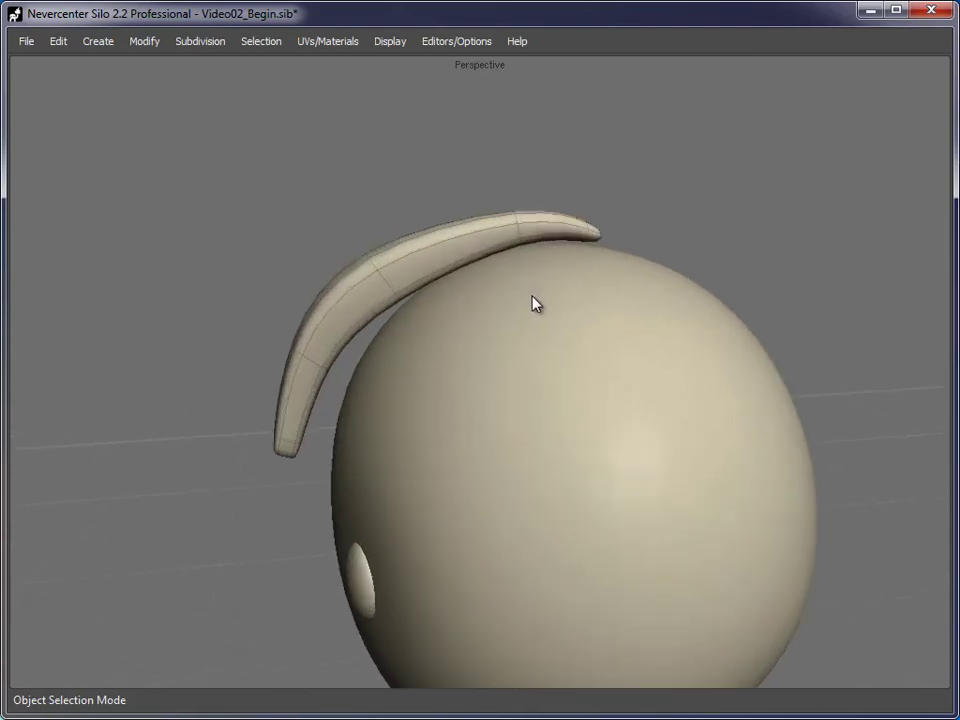
# Step: Move the edge loop near the strand's back end forward and slightly upward, and return to object selection
pyautogui.moveTo(728, 310); pyautogui.dragTo(540, 312, button='middle')
pyautogui.scroll(1, 531, 277)
pyautogui.click(476, 248)
pyautogui.press('a')
pyautogui.moveTo(472, 175); pyautogui.dragTo(530, 293)
pyautogui.moveTo(463, 249); pyautogui.dragTo(428, 242)
pyautogui.moveTo(497, 181); pyautogui.dragTo(497, 171)
pyautogui.press('w')
pyautogui.press('f')
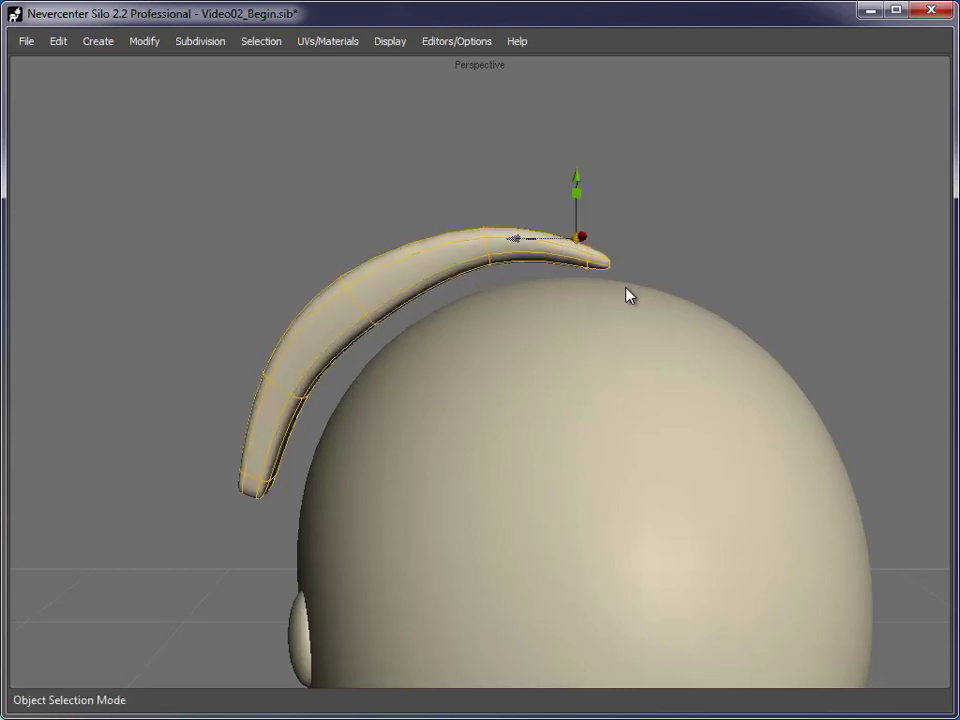
# Step: Move the hair strand's pivot point to its back tip on top of the head
pyautogui.press('Insert')
pyautogui.moveTo(508, 242); pyautogui.dragTo(533, 243)
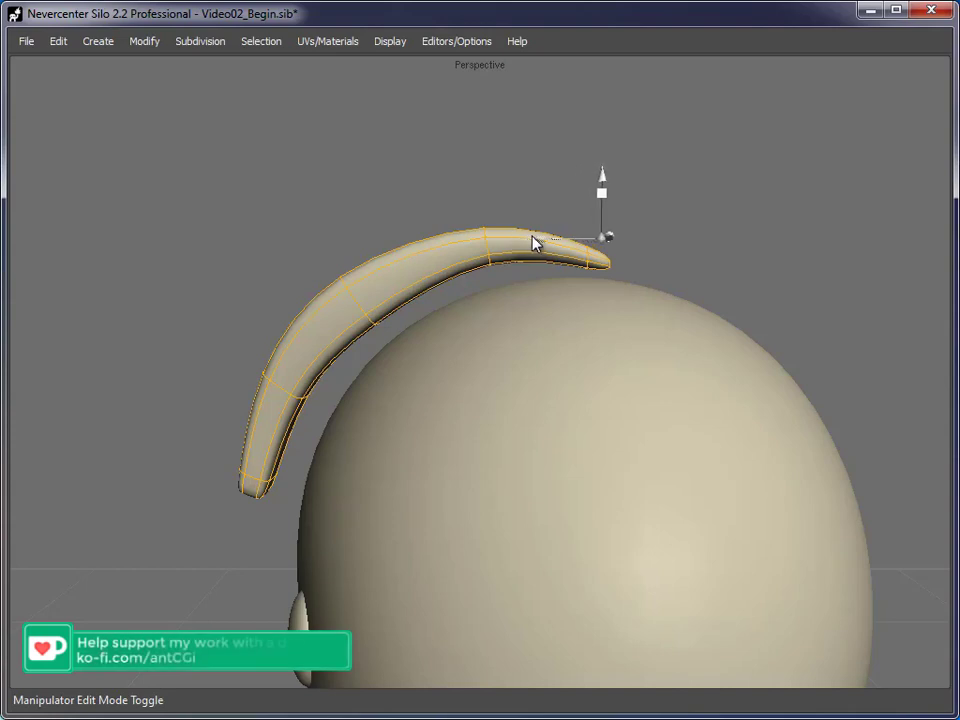
pyautogui.moveTo(606, 180); pyautogui.dragTo(607, 203)
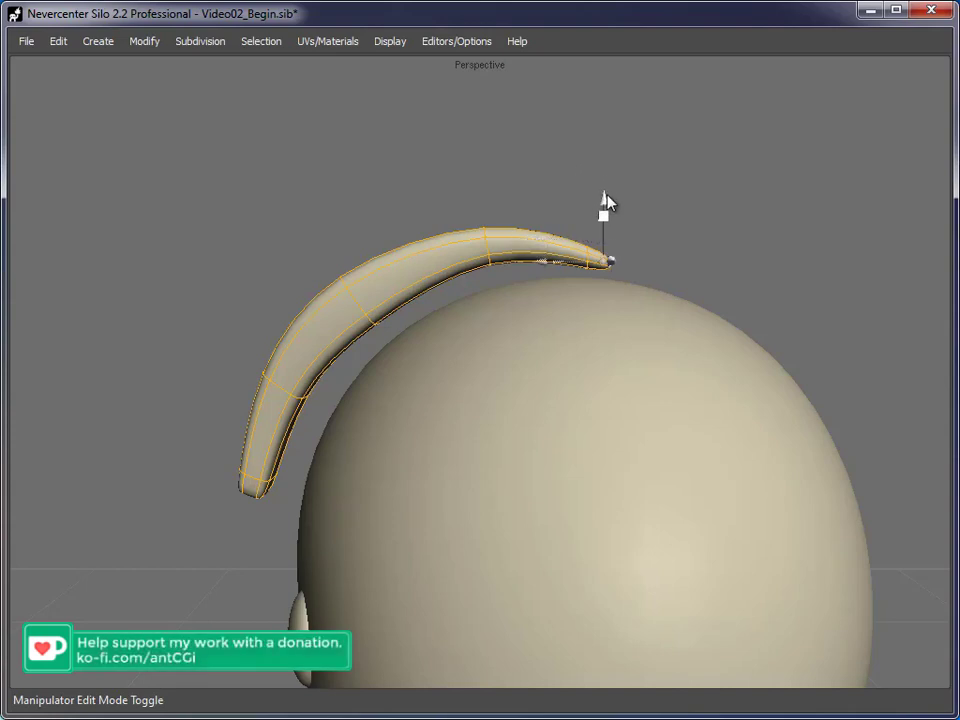
pyautogui.moveTo(606, 210); pyautogui.dragTo(540, 375, button='middle')
pyautogui.keyDown('alt'); pyautogui.moveTo(537, 368); pyautogui.dragTo(549, 270); pyautogui.keyUp('alt')
pyautogui.keyDown('alt'); pyautogui.moveTo(700, 367); pyautogui.dragTo(597, 380, button='right'); pyautogui.keyUp('alt')
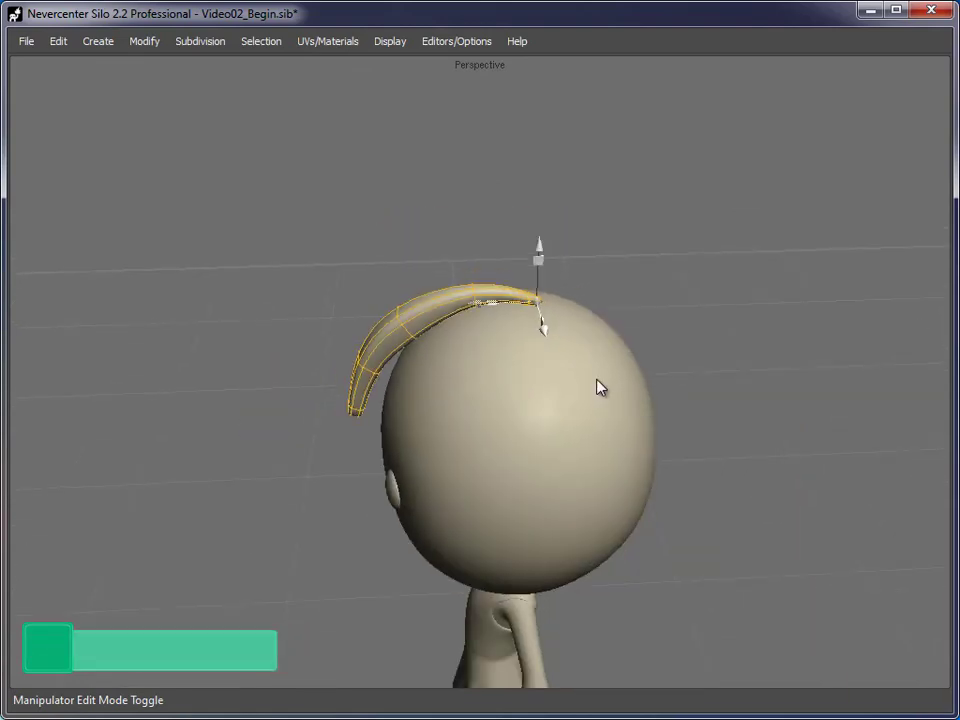
pyautogui.keyDown('alt'); pyautogui.moveTo(598, 387); pyautogui.dragTo(611, 386); pyautogui.keyUp('alt')
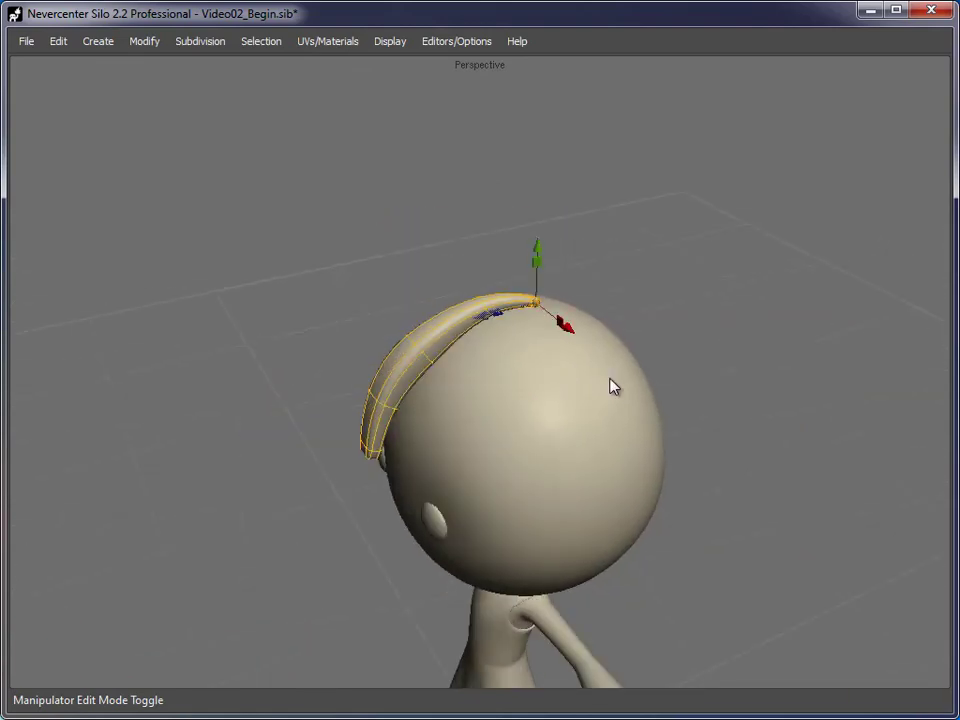
pyautogui.hotkey('ctrl', 'd')
pyautogui.click(516, 225)
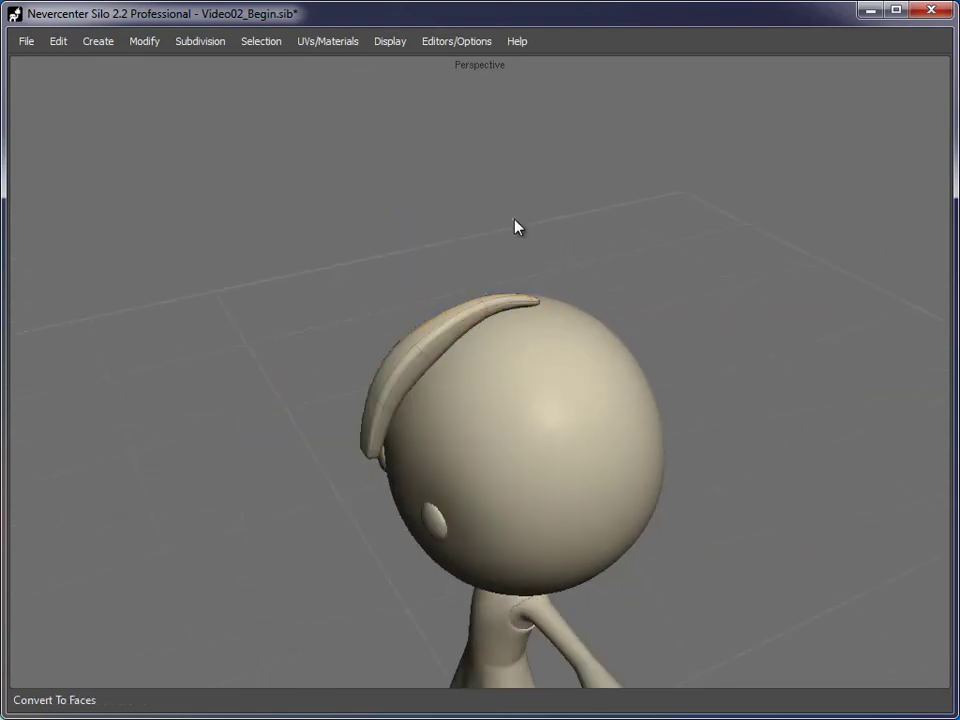
pyautogui.press('f')
pyautogui.click(472, 328)
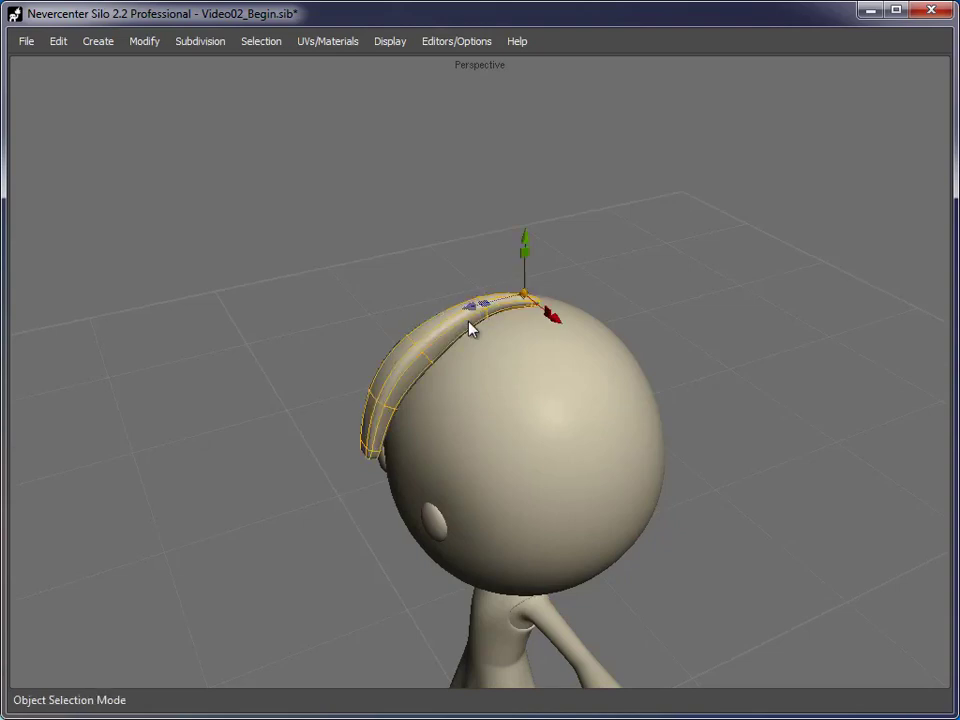
pyautogui.hotkey('ctrl', 'd')
pyautogui.keyDown('alt'); pyautogui.moveTo(446, 409); pyautogui.dragTo(456, 409); pyautogui.keyUp('alt')
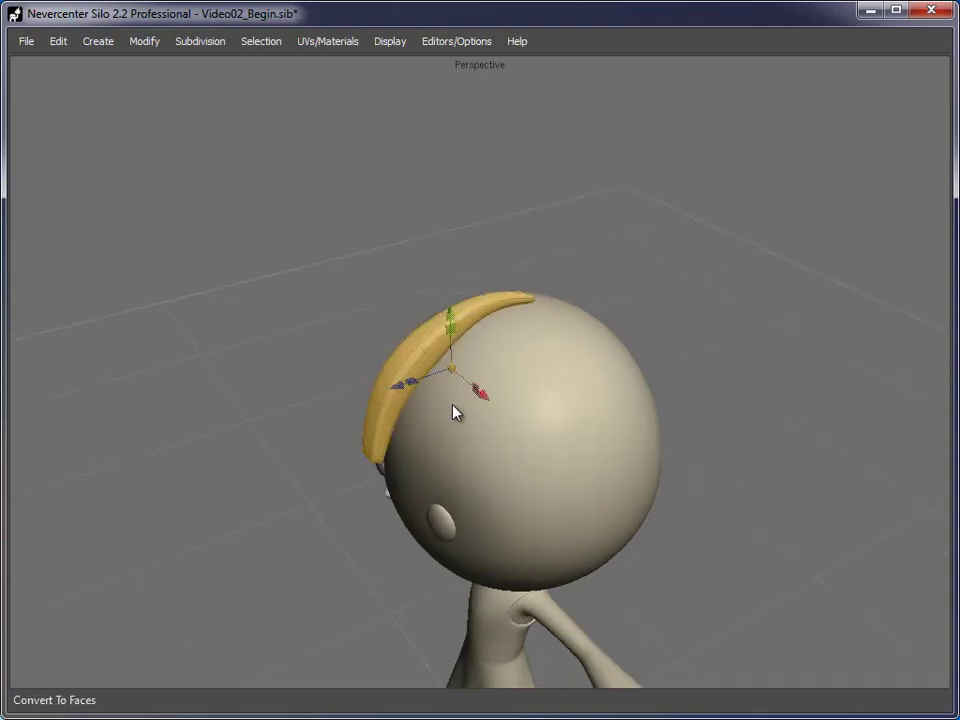
pyautogui.click(437, 341)
pyautogui.press('f')
pyautogui.click(421, 247)
pyautogui.click(428, 357)
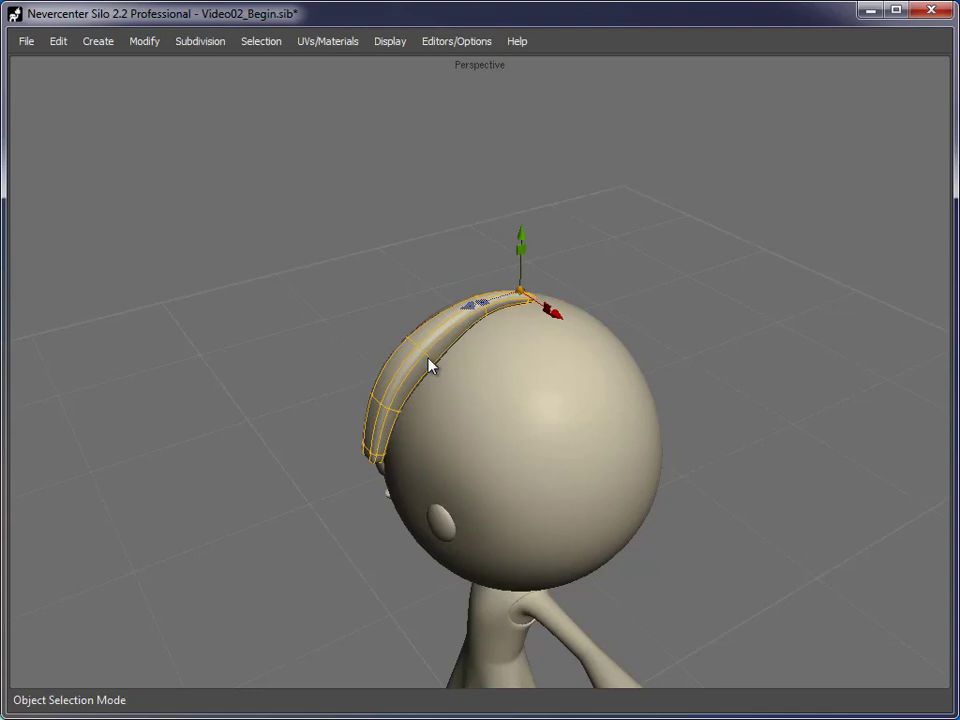
# Step: Duplicate the hair strand, smooth the copy and rotate it about the top of the head to sit beside the original
pyautogui.hotkey('ctrl', 'd')
pyautogui.press('c')
pyautogui.press('r')
pyautogui.press('e')
pyautogui.moveTo(477, 318); pyautogui.dragTo(492, 322)
pyautogui.moveTo(489, 321); pyautogui.dragTo(520, 407, button='middle')
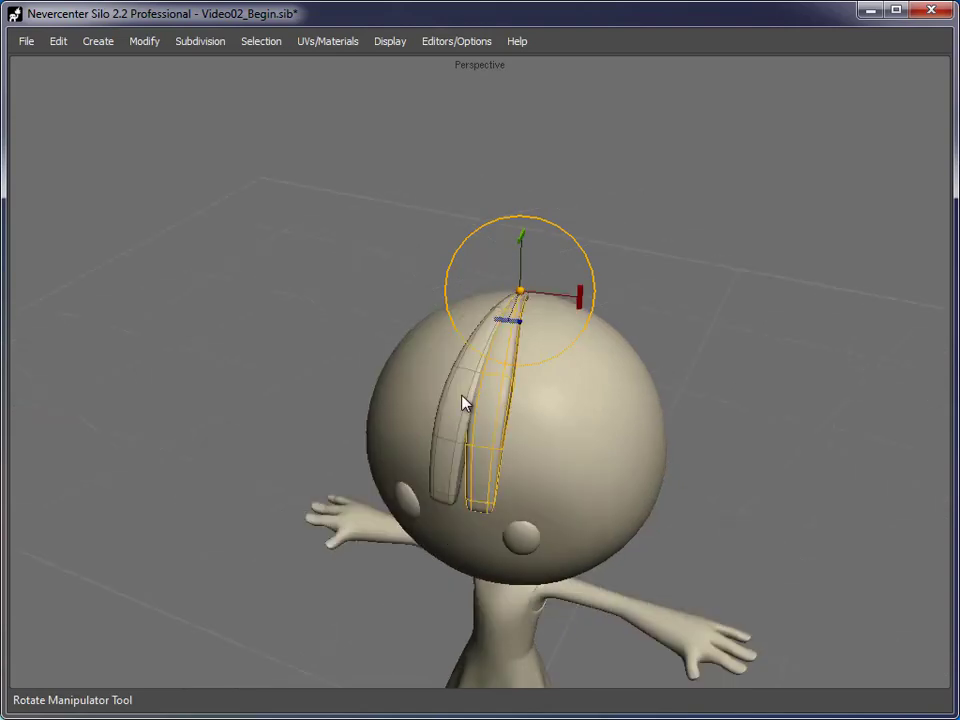
# Step: Duplicate, smooth and rotate the two strands around the head, and repeat with the resulting four strands to form a fringe of eight
pyautogui.hotkey('ctrl', 'd')
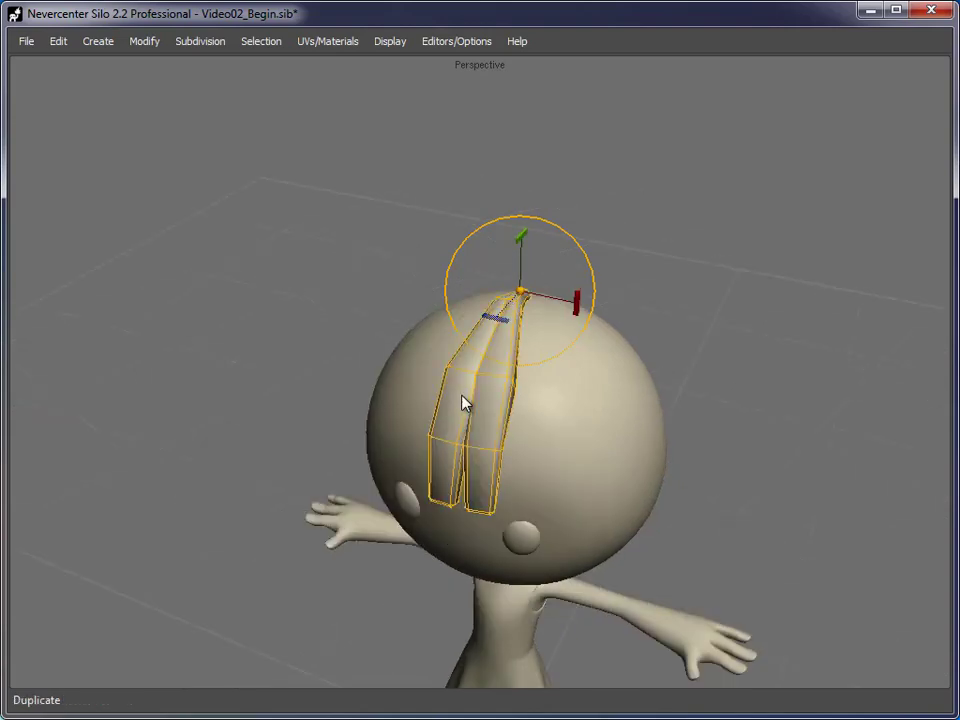
pyautogui.press('c')
pyautogui.moveTo(504, 328); pyautogui.dragTo(455, 435)
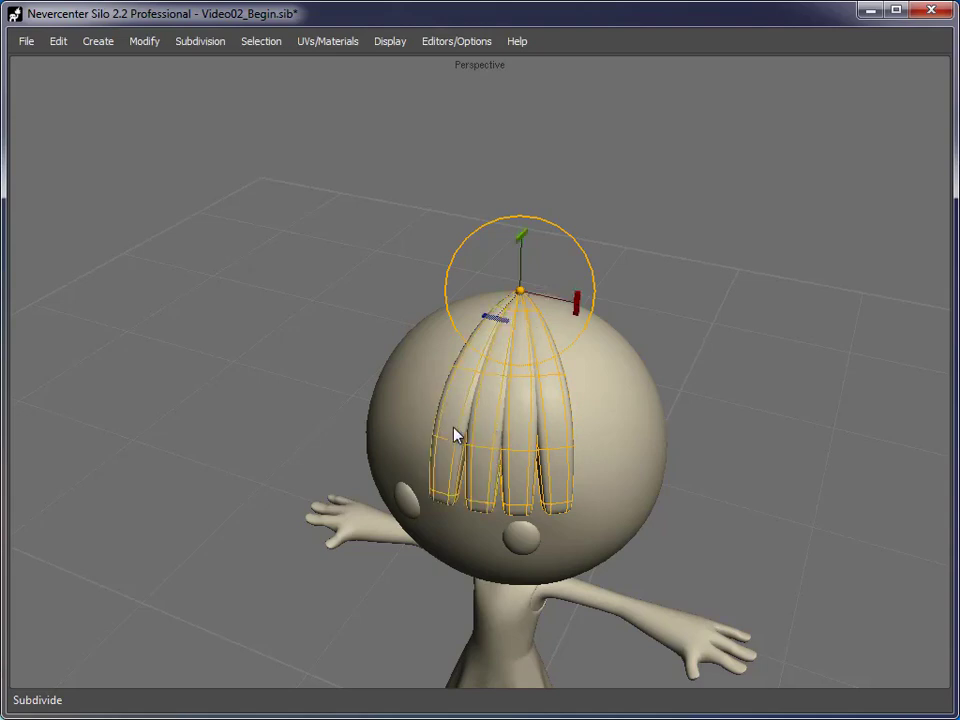
pyautogui.hotkey('ctrl', 'd')
pyautogui.press('c')
pyautogui.moveTo(507, 320); pyautogui.dragTo(553, 319)
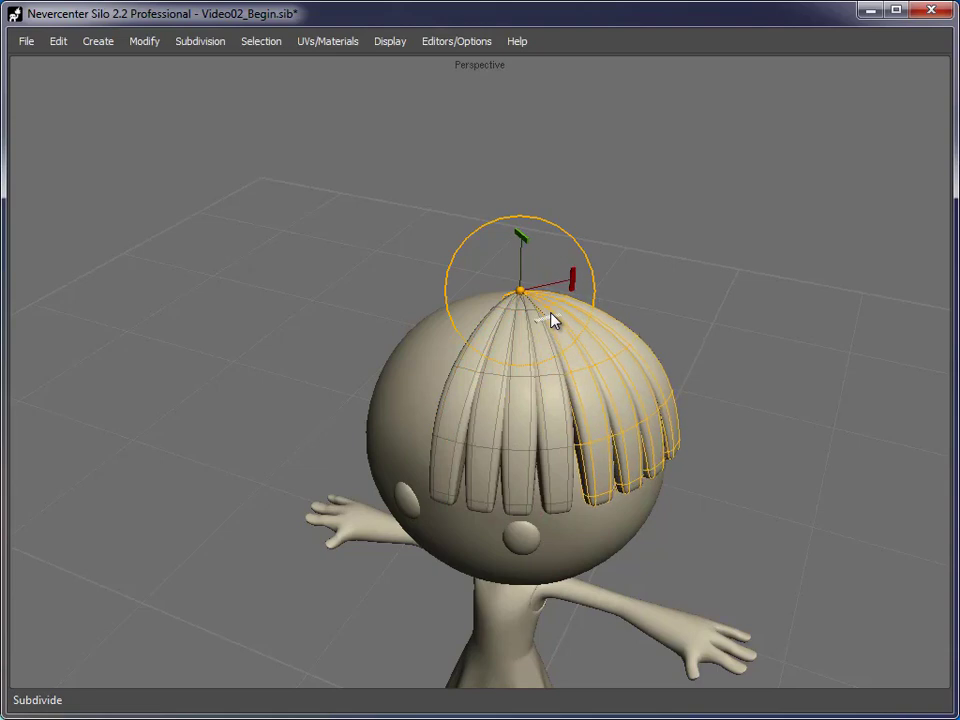
# Step: Examine the fringe of hair strands on the character from the side, the front and farther away
pyautogui.click(731, 510)
pyautogui.moveTo(731, 510); pyautogui.dragTo(420, 222, button='middle')
pyautogui.moveTo(610, 283); pyautogui.dragTo(480, 250, button='middle')
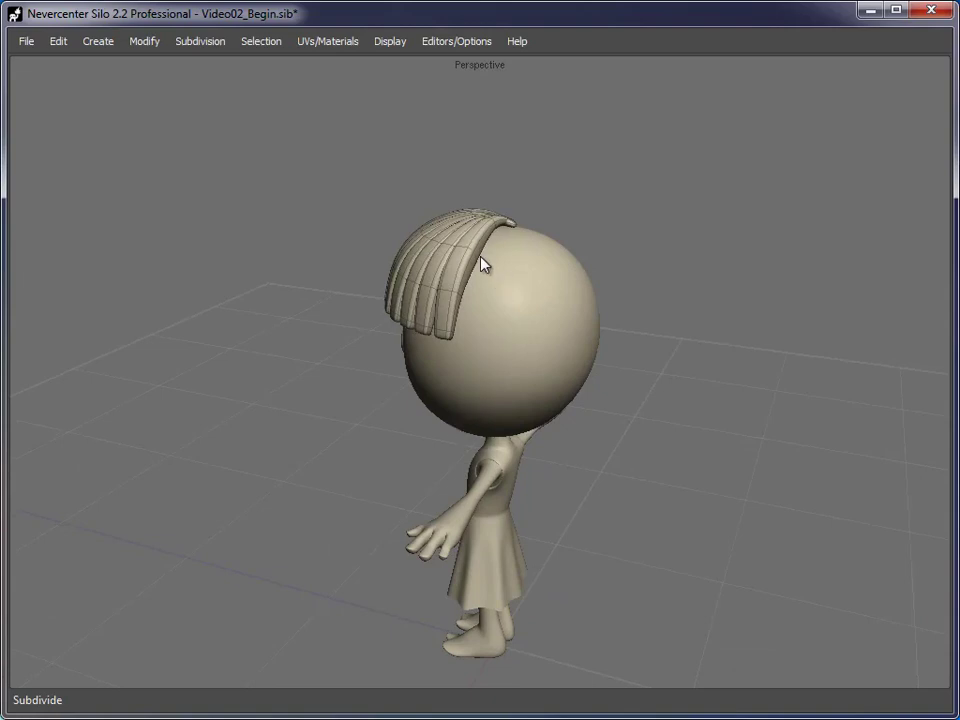
pyautogui.moveTo(428, 418); pyautogui.dragTo(490, 262, button='middle')
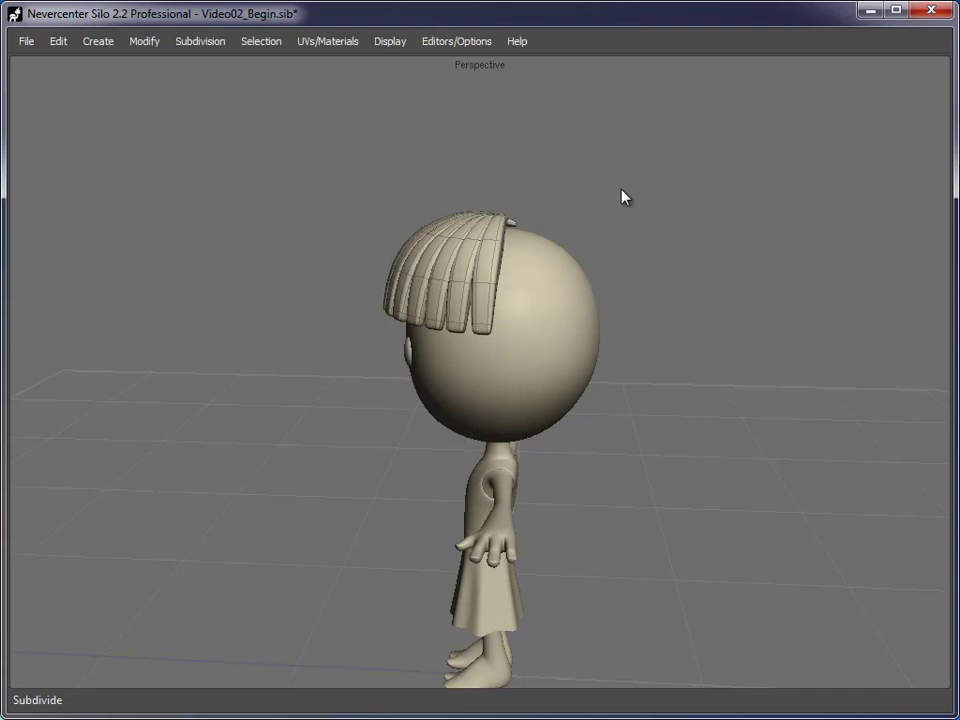
pyautogui.moveTo(403, 360); pyautogui.dragTo(518, 341, button='middle')
pyautogui.keyDown('alt'); pyautogui.moveTo(617, 442); pyautogui.dragTo(589, 380, button='middle'); pyautogui.keyUp('alt')
pyautogui.scroll(1, 590, 411)
pyautogui.scroll(1, 589, 380)
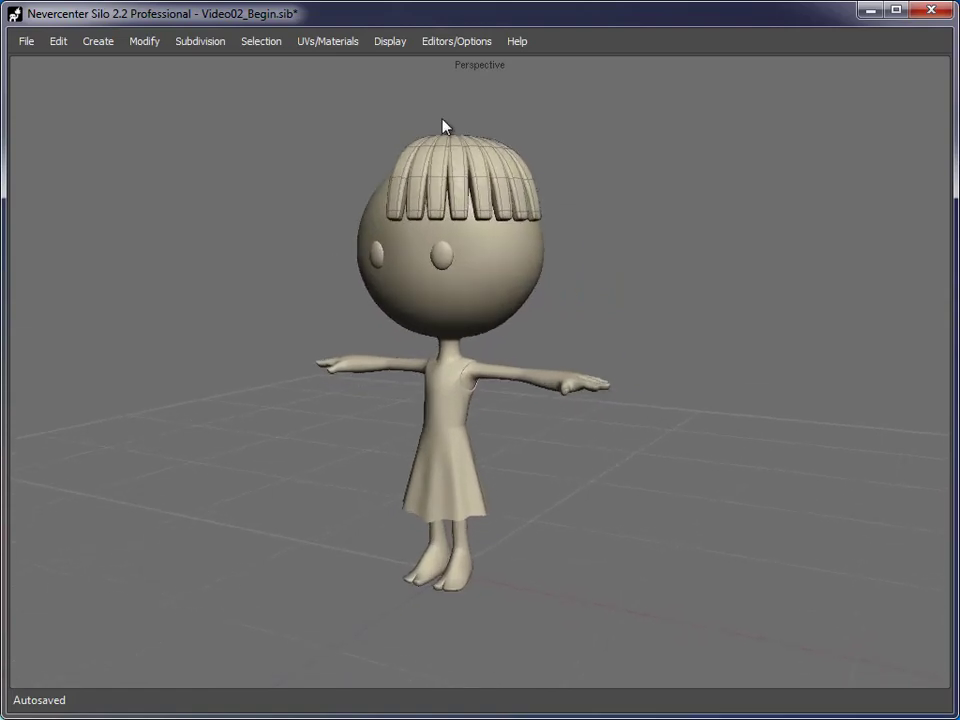
pyautogui.moveTo(648, 422); pyautogui.dragTo(589, 435, button='middle')
pyautogui.moveTo(453, 198); pyautogui.dragTo(562, 519, button='middle')
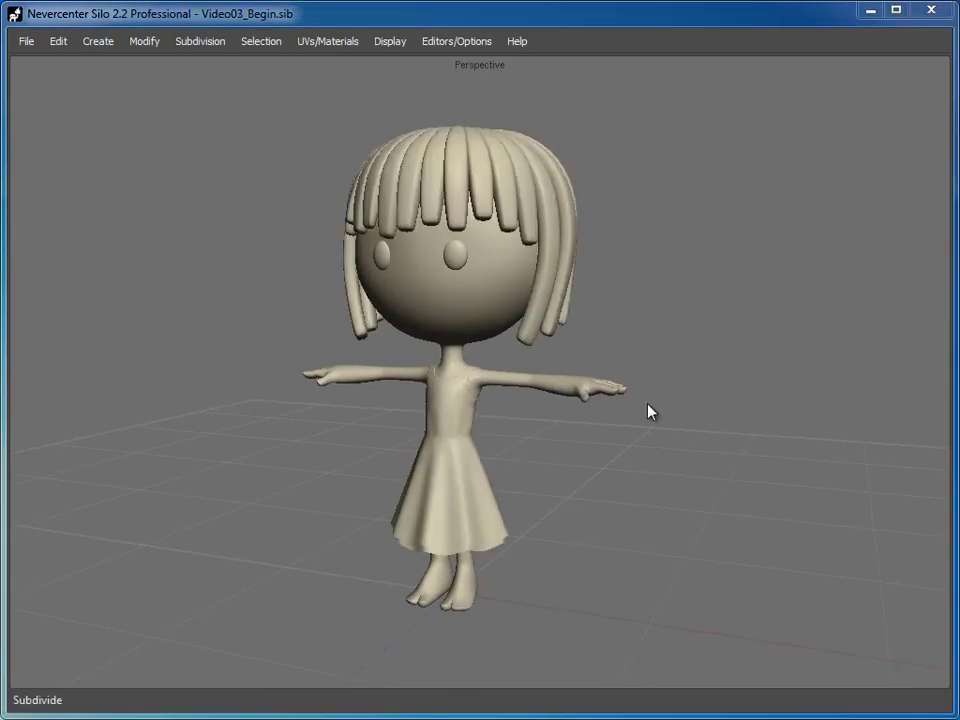
# Step: Examine the finished dress up close, including its hem, armholes and neckline
pyautogui.moveTo(238, 431); pyautogui.dragTo(471, 424, button='middle')
pyautogui.moveTo(532, 520); pyautogui.dragTo(575, 412, button='middle')
pyautogui.doubleClick(516, 463)
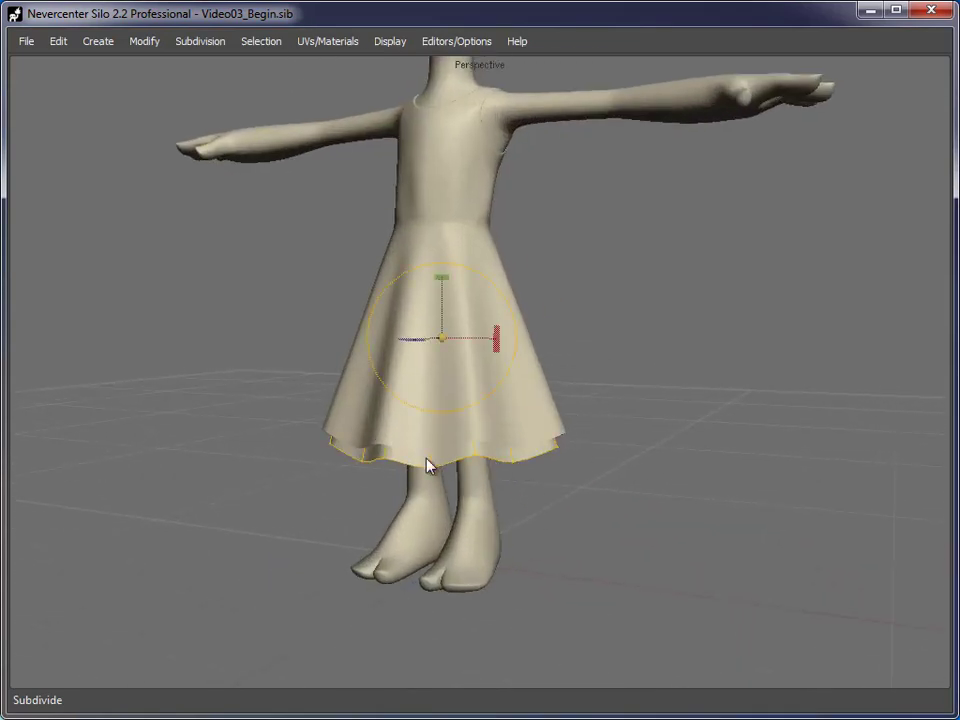
pyautogui.click(338, 413)
pyautogui.click(622, 258)
pyautogui.moveTo(317, 206); pyautogui.dragTo(580, 352, button='middle')
pyautogui.click(465, 323)
pyautogui.moveTo(360, 323); pyautogui.dragTo(420, 340, button='middle')
pyautogui.click(780, 432)
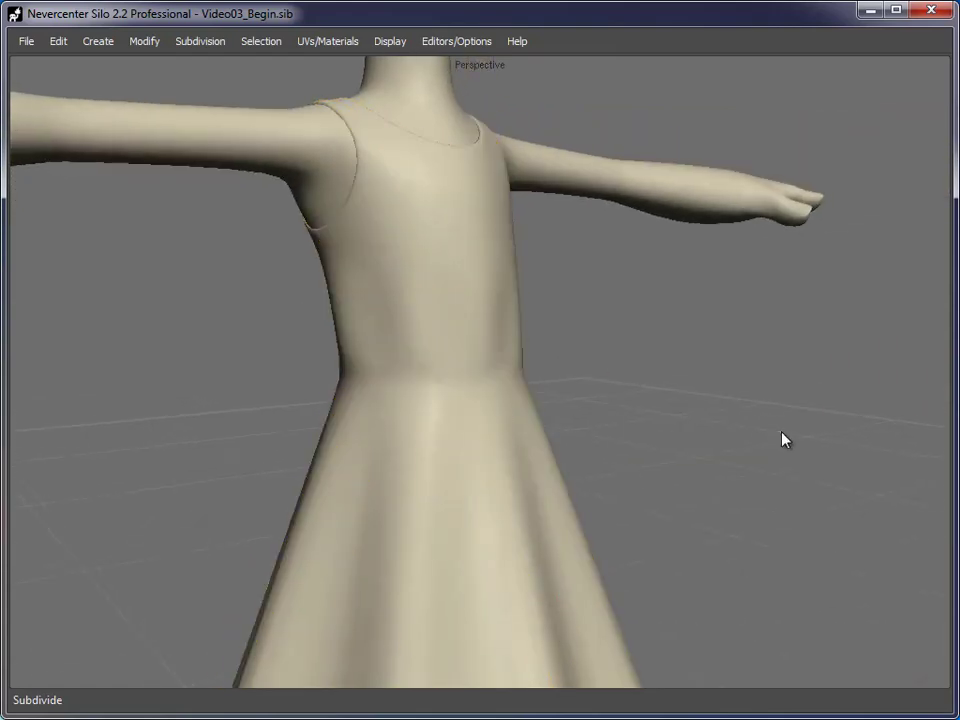
# Step: Examine the layered hair strands around the head from below and from a distance
pyautogui.keyDown('alt'); pyautogui.moveTo(782, 433); pyautogui.dragTo(680, 439); pyautogui.keyUp('alt')
pyautogui.keyDown('alt'); pyautogui.moveTo(680, 439); pyautogui.dragTo(470, 395, button='right'); pyautogui.keyUp('alt')
pyautogui.keyDown('alt'); pyautogui.moveTo(470, 395); pyautogui.dragTo(453, 490, button='middle'); pyautogui.keyUp('alt')
pyautogui.keyDown('alt'); pyautogui.moveTo(455, 498); pyautogui.dragTo(596, 332); pyautogui.keyUp('alt')
pyautogui.keyDown('alt'); pyautogui.moveTo(596, 332); pyautogui.dragTo(645, 340, button='right'); pyautogui.keyUp('alt')
pyautogui.keyDown('alt'); pyautogui.moveTo(645, 334); pyautogui.dragTo(726, 392); pyautogui.keyUp('alt')
pyautogui.click(629, 386)
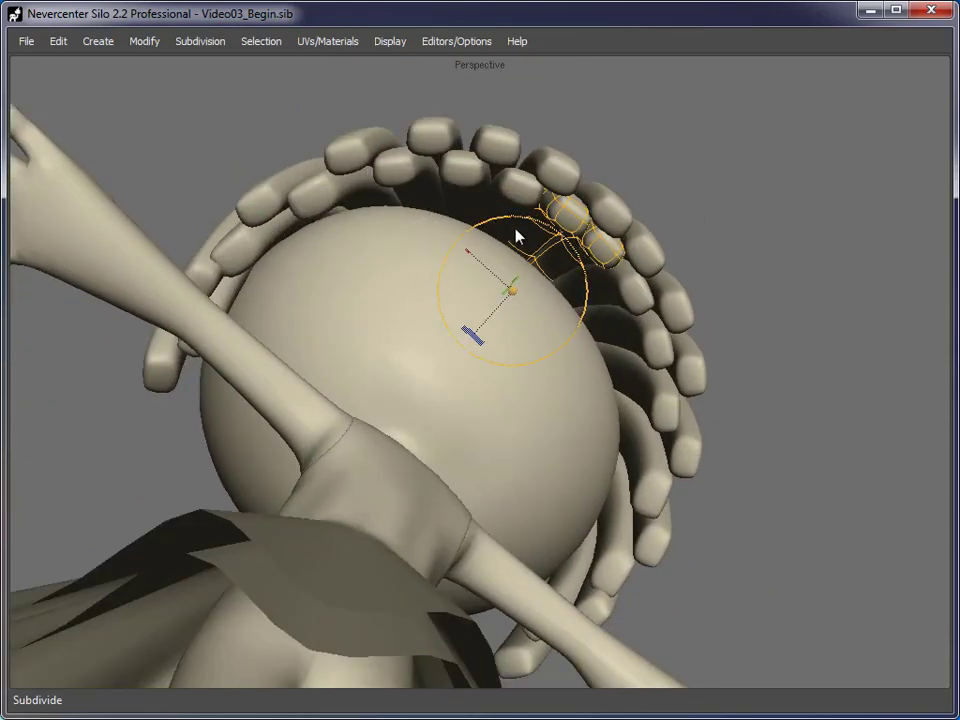
pyautogui.press('Escape')
pyautogui.keyDown('alt'); pyautogui.moveTo(484, 282); pyautogui.dragTo(610, 511); pyautogui.keyUp('alt')
pyautogui.scroll(-4, 610, 511)
pyautogui.keyDown('alt'); pyautogui.moveTo(610, 511); pyautogui.dragTo(600, 373, button='middle'); pyautogui.keyUp('alt')
pyautogui.keyDown('alt'); pyautogui.moveTo(600, 380); pyautogui.dragTo(740, 443); pyautogui.keyUp('alt')
pyautogui.moveTo(576, 443); pyautogui.dragTo(512, 443, button='middle')
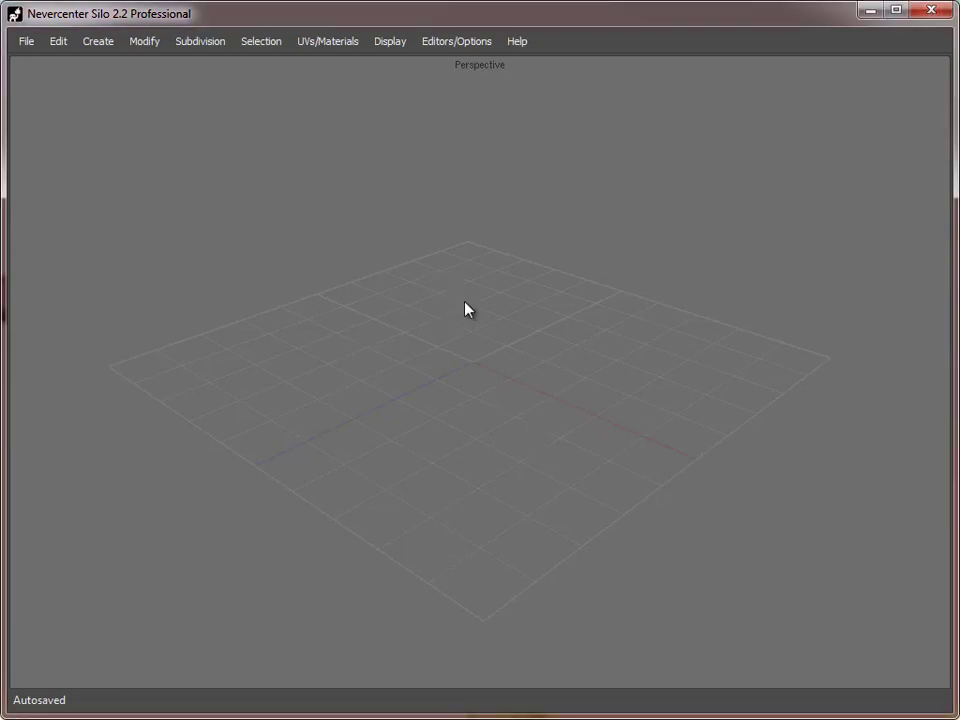
# Step: Create a cube in the empty scene and show it in the single perspective view
pyautogui.press('space')
pyautogui.press('space')
pyautogui.scroll(3, 432, 333)
pyautogui.rightClick(527, 286)
pyautogui.moveTo(591, 294)
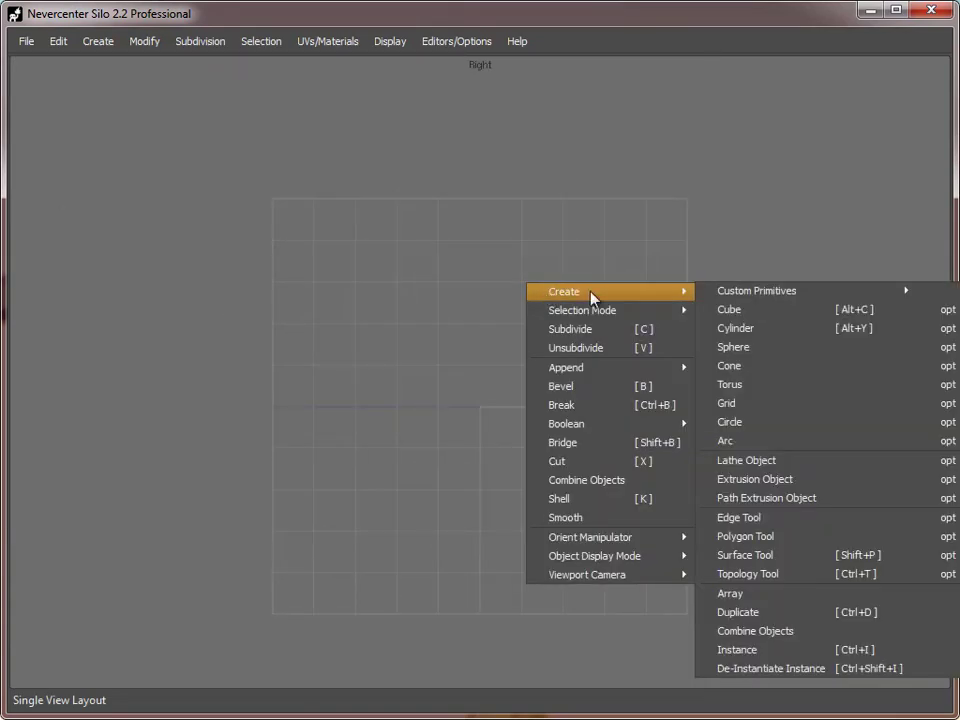
pyautogui.click(747, 311)
pyautogui.press('space')
pyautogui.press('space')
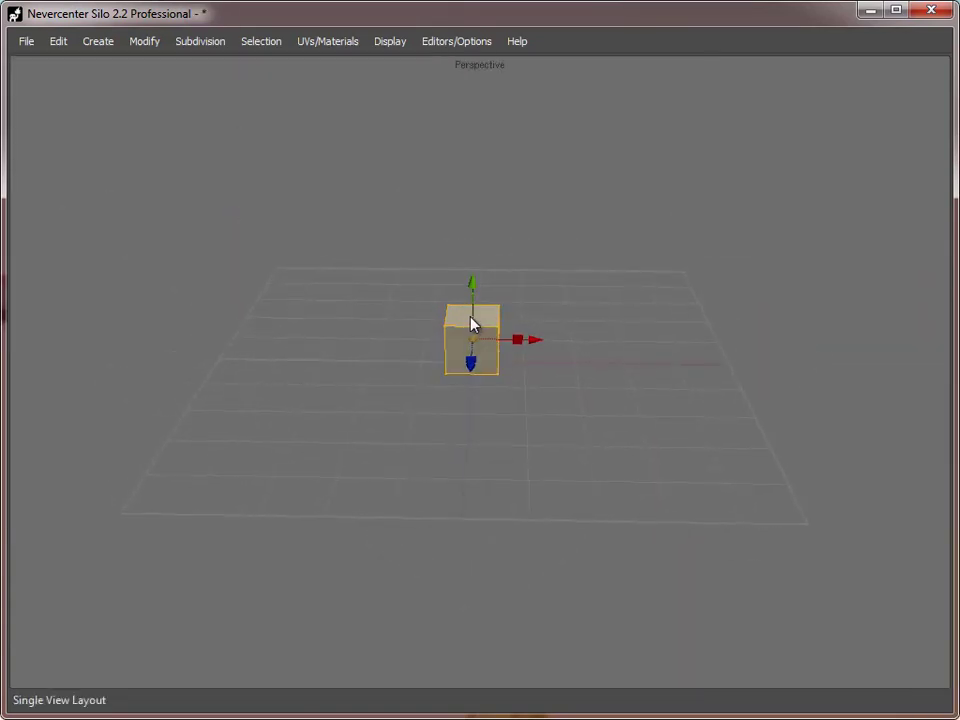
# Step: Delete the cube's faces except for one vertical side face
pyautogui.press('d')
pyautogui.moveTo(364, 225); pyautogui.dragTo(470, 405)
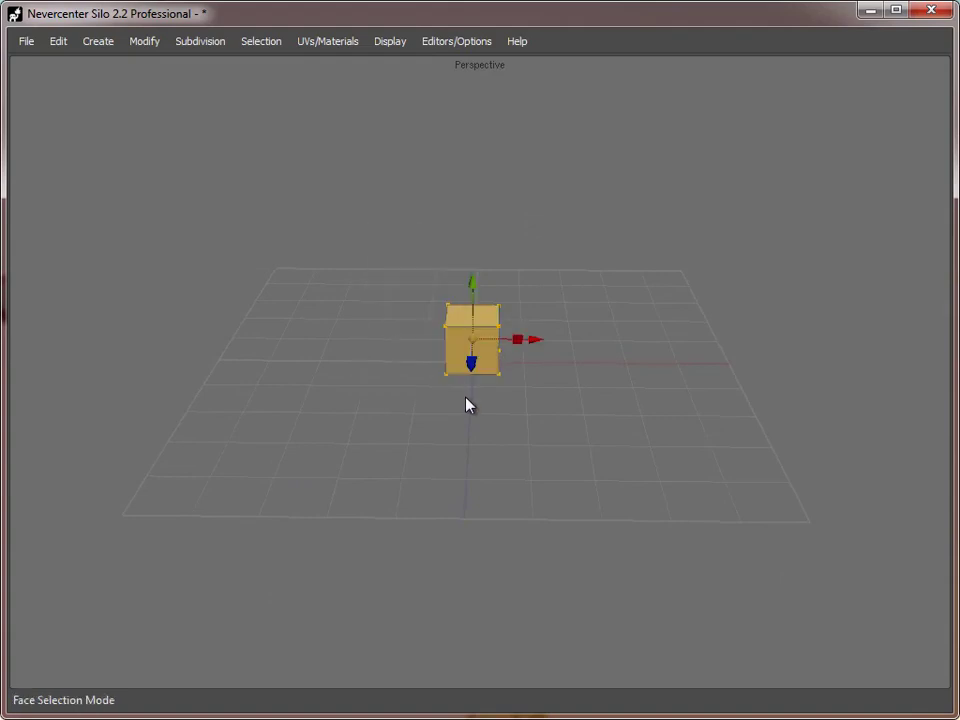
pyautogui.press('Delete')
pyautogui.moveTo(516, 375); pyautogui.dragTo(519, 375, button='middle')
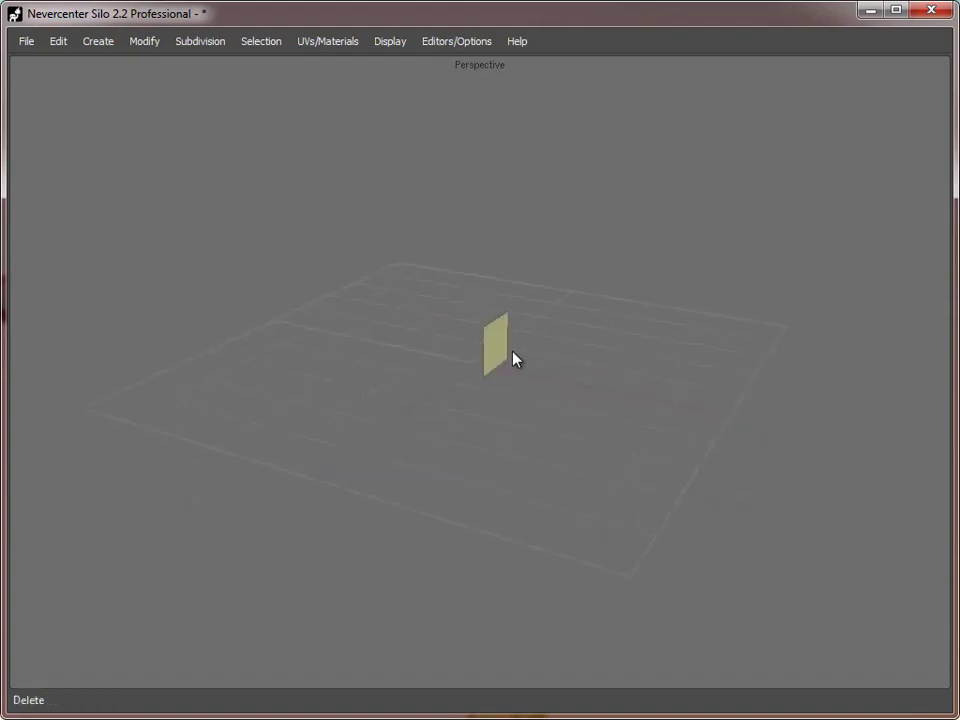
# Step: Scale the remaining square face down and move it upward in the Right view
pyautogui.press('f')
pyautogui.press('space')
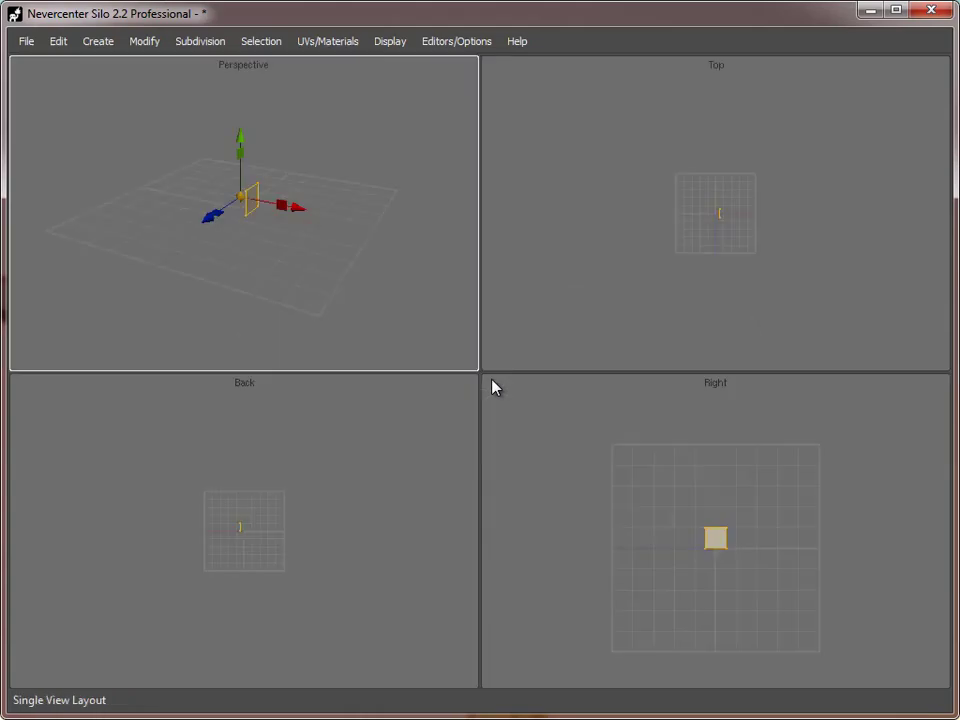
pyautogui.press('space')
pyautogui.keyDown('alt'); pyautogui.moveTo(373, 489); pyautogui.dragTo(559, 441, button='right'); pyautogui.keyUp('alt')
pyautogui.press('r')
pyautogui.moveTo(496, 414); pyautogui.dragTo(276, 407)
pyautogui.press('w')
pyautogui.moveTo(492, 405); pyautogui.dragTo(499, 344)
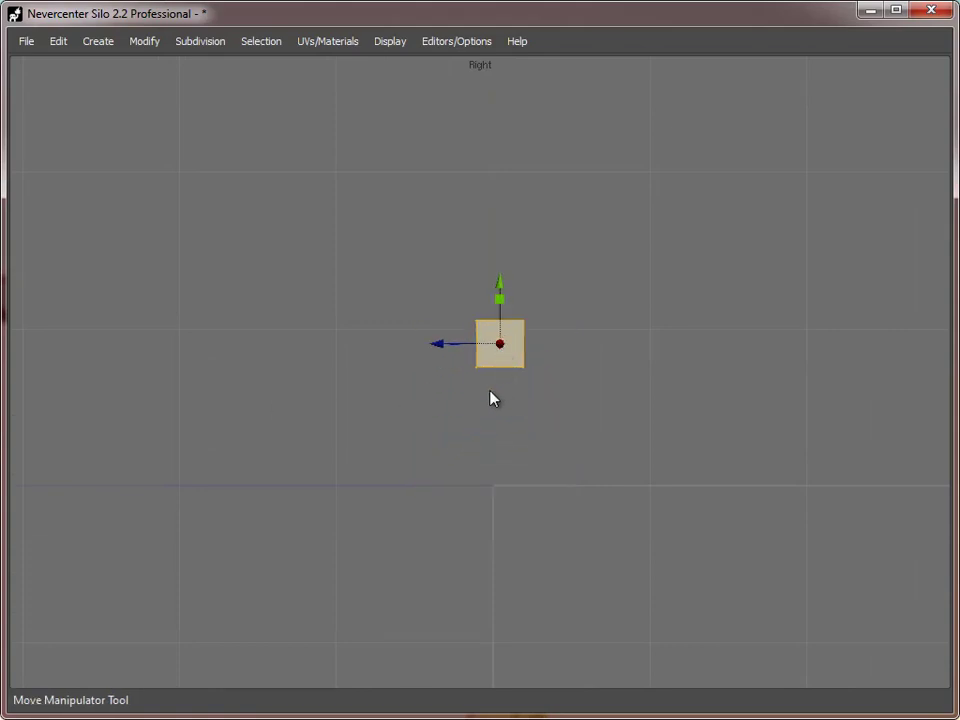
# Step: Select the square face's two lower vertices and move them slightly in the Right view
pyautogui.press('a')
pyautogui.keyDown('alt'); pyautogui.moveTo(466, 380); pyautogui.dragTo(445, 376, button='right'); pyautogui.keyUp('alt')
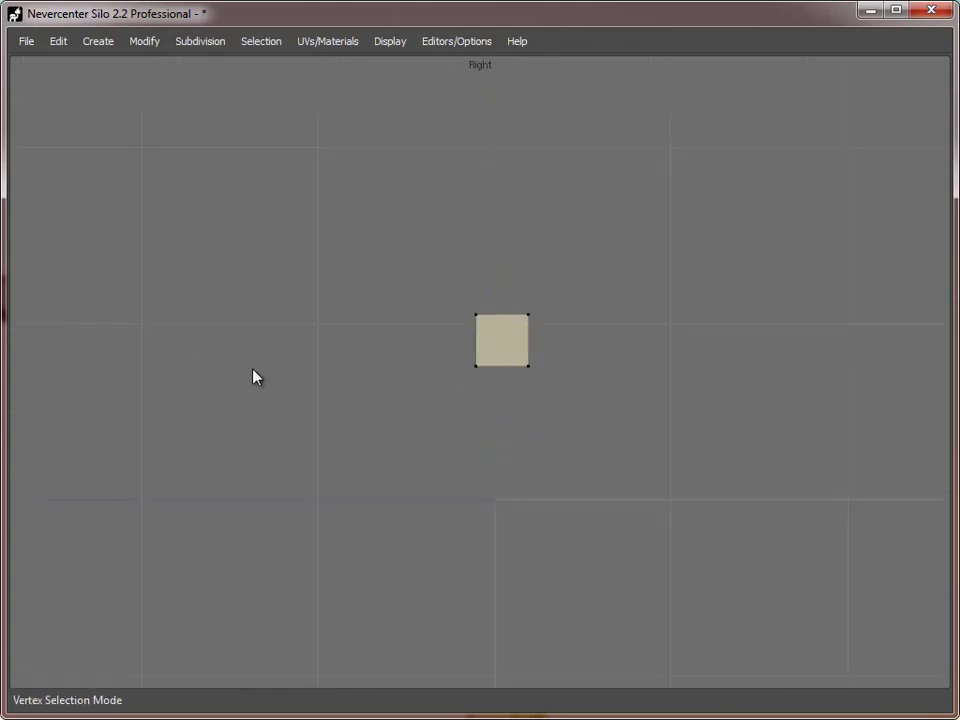
pyautogui.keyDown('alt'); pyautogui.moveTo(410, 443); pyautogui.dragTo(426, 349, button='right'); pyautogui.keyUp('alt')
pyautogui.moveTo(416, 317); pyautogui.dragTo(626, 437)
pyautogui.moveTo(511, 370); pyautogui.dragTo(486, 384)
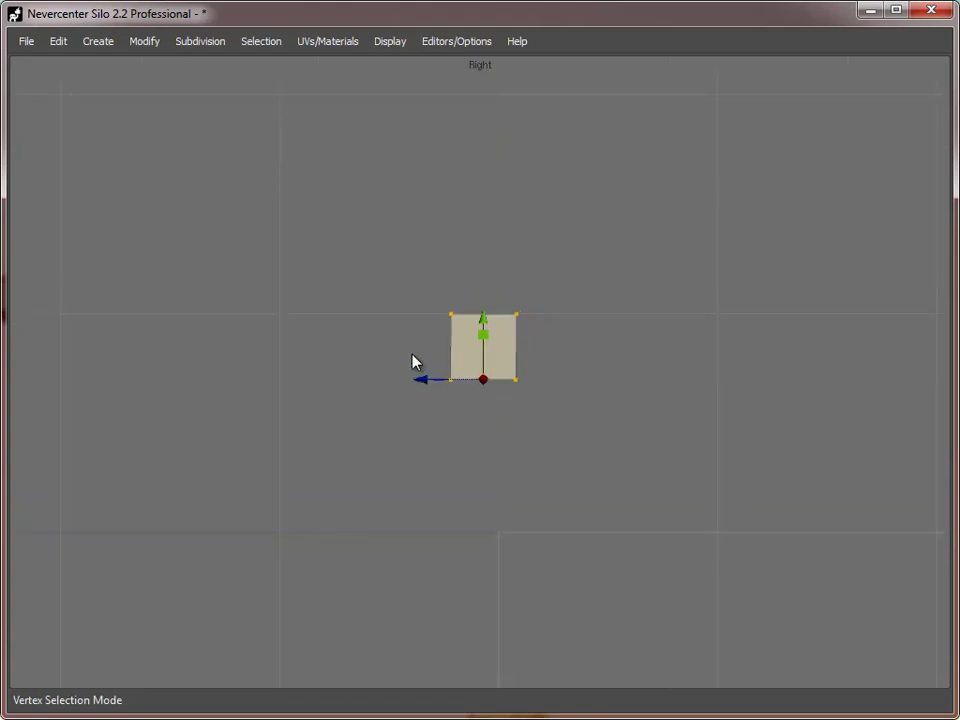
# Step: Select the face's lower corner vertex on the positive Z side and turn off soft selection
pyautogui.click(451, 379)
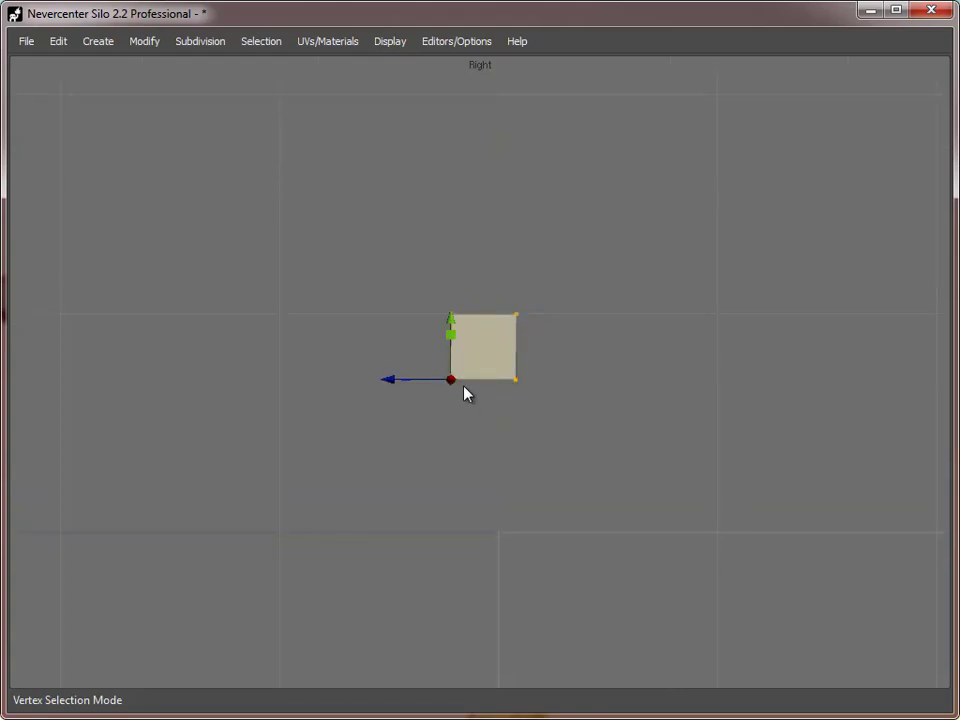
pyautogui.click(246, 41)
pyautogui.click(279, 210)
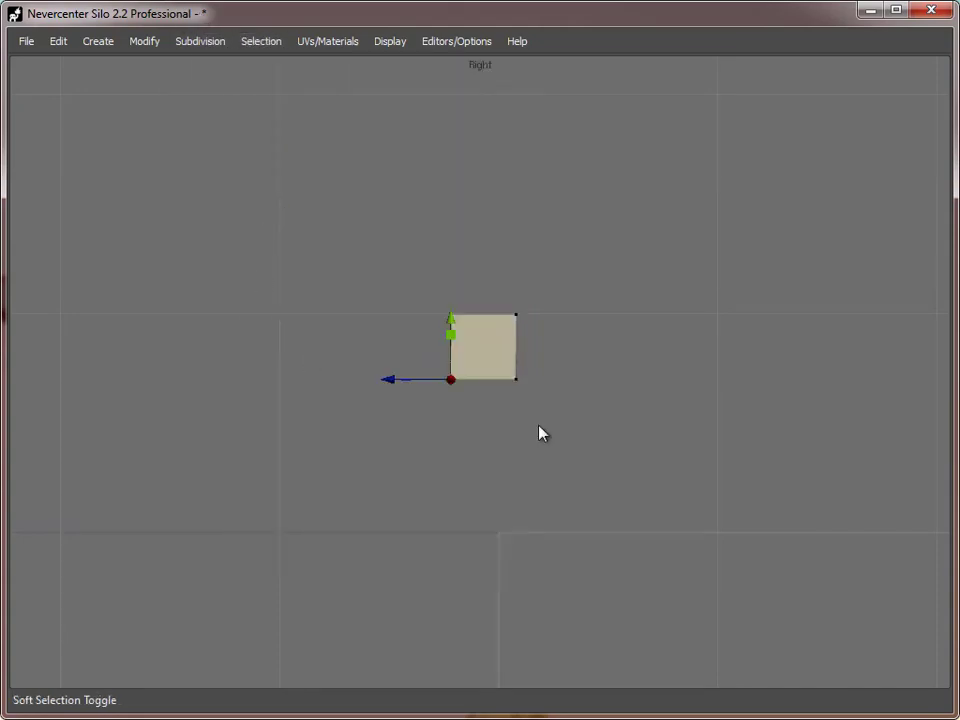
# Step: Move the whole square face slightly in the Right view and extrude its upper edge into a strip arching toward positive Z
pyautogui.moveTo(607, 448); pyautogui.dragTo(323, 240)
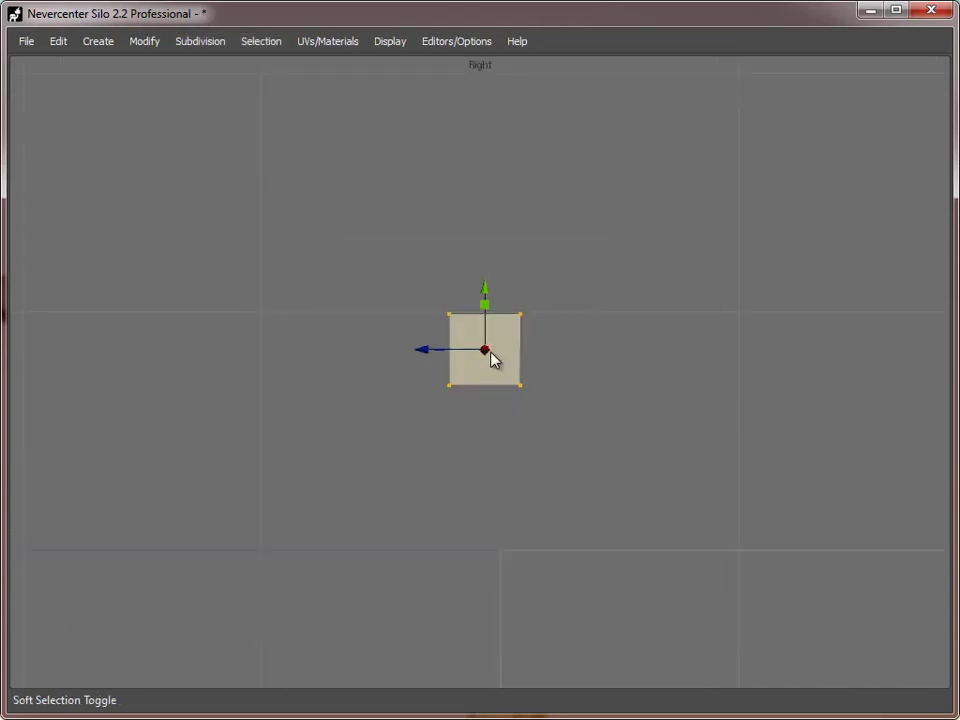
pyautogui.moveTo(486, 352); pyautogui.dragTo(515, 378)
pyautogui.press('s')
pyautogui.click(516, 338)
pyautogui.press('z')
pyautogui.moveTo(516, 345); pyautogui.dragTo(330, 261)
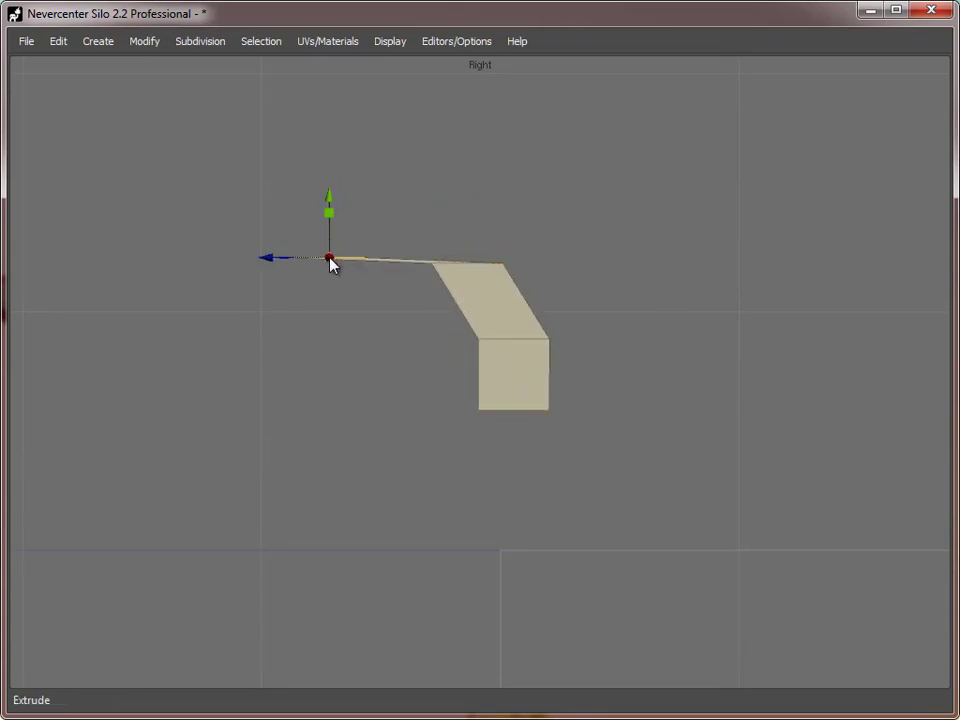
# Step: Subdivide the arched strip twice and move its outermost end vertex to widen the end
pyautogui.press('c')
pyautogui.press('c')
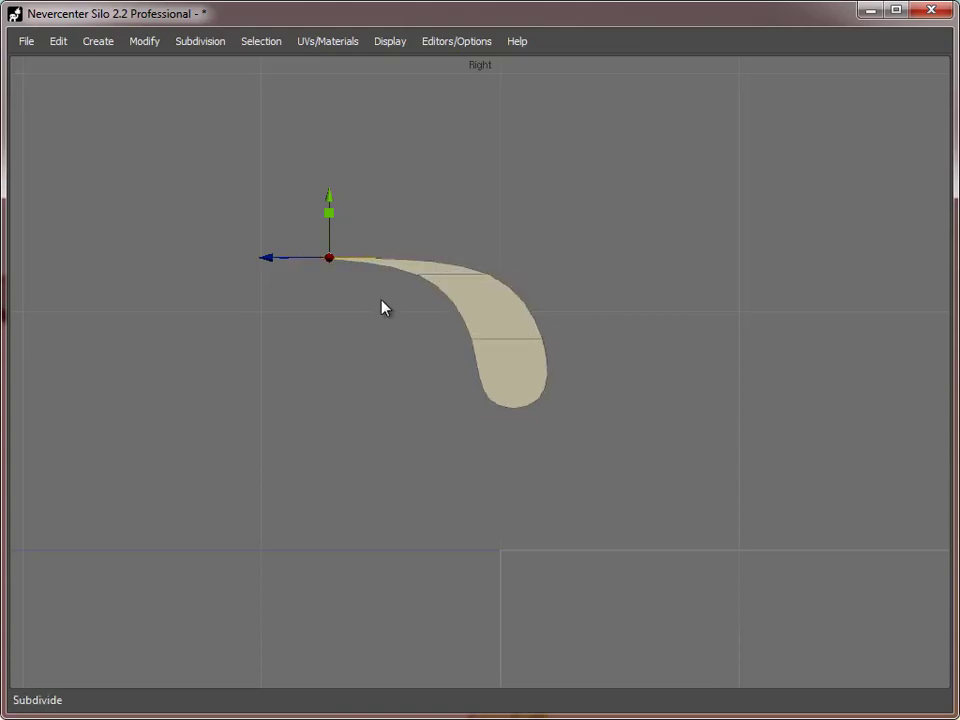
pyautogui.press('a')
pyautogui.click(324, 275)
pyautogui.moveTo(302, 264); pyautogui.dragTo(381, 196)
pyautogui.click(493, 270)
pyautogui.click(566, 433)
# Step: Select the entire strip, rotate it and shift it toward negative Z in the Right view
pyautogui.moveTo(566, 426); pyautogui.dragTo(385, 212)
pyautogui.press('e')
pyautogui.moveTo(459, 239); pyautogui.dragTo(495, 249)
pyautogui.press('w')
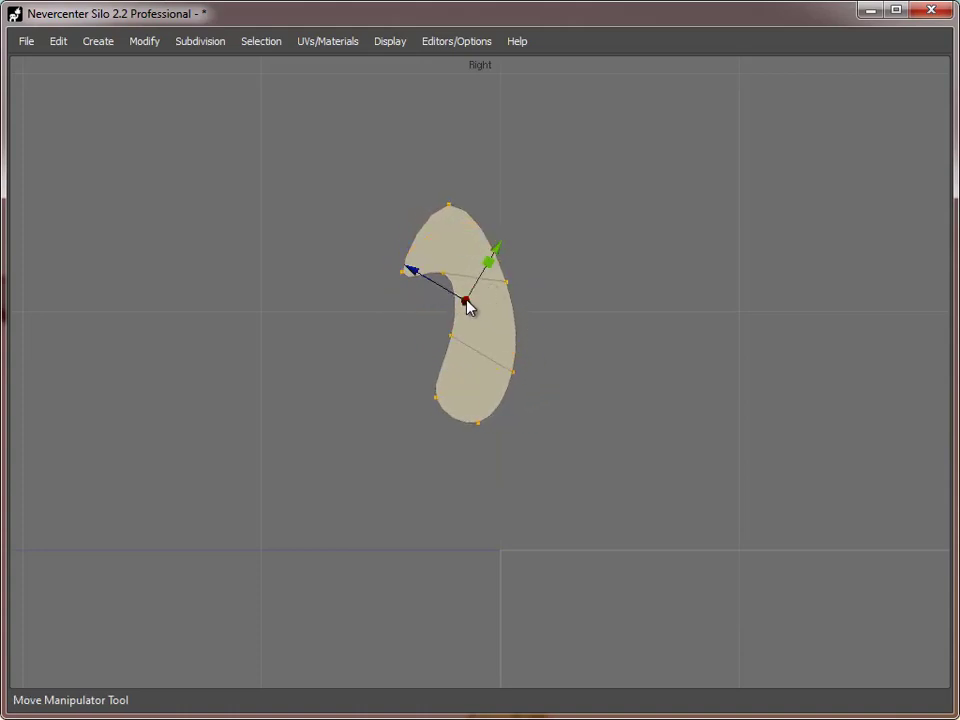
pyautogui.moveTo(466, 301); pyautogui.dragTo(576, 318)
pyautogui.click(553, 267)
# Step: Extrude the strip's upper end edge toward positive Z and spread its two new vertices into a wide segment
pyautogui.press('s')
pyautogui.click(522, 259)
pyautogui.press('z')
pyautogui.moveTo(522, 273); pyautogui.dragTo(390, 377)
pyautogui.press('a')
pyautogui.click(387, 397)
pyautogui.moveTo(363, 434); pyautogui.dragTo(497, 433)
pyautogui.click(453, 302)
pyautogui.moveTo(427, 299); pyautogui.dragTo(300, 275)
# Step: Pull the wide segment's lower end vertex and the neighbouring inner vertex downward
pyautogui.scroll(1, 431, 351)
pyautogui.keyDown('alt'); pyautogui.moveTo(710, 436); pyautogui.dragTo(587, 424, button='middle'); pyautogui.keyUp('alt')
pyautogui.keyDown('alt'); pyautogui.moveTo(540, 380); pyautogui.dragTo(598, 381, button='middle'); pyautogui.keyUp('alt')
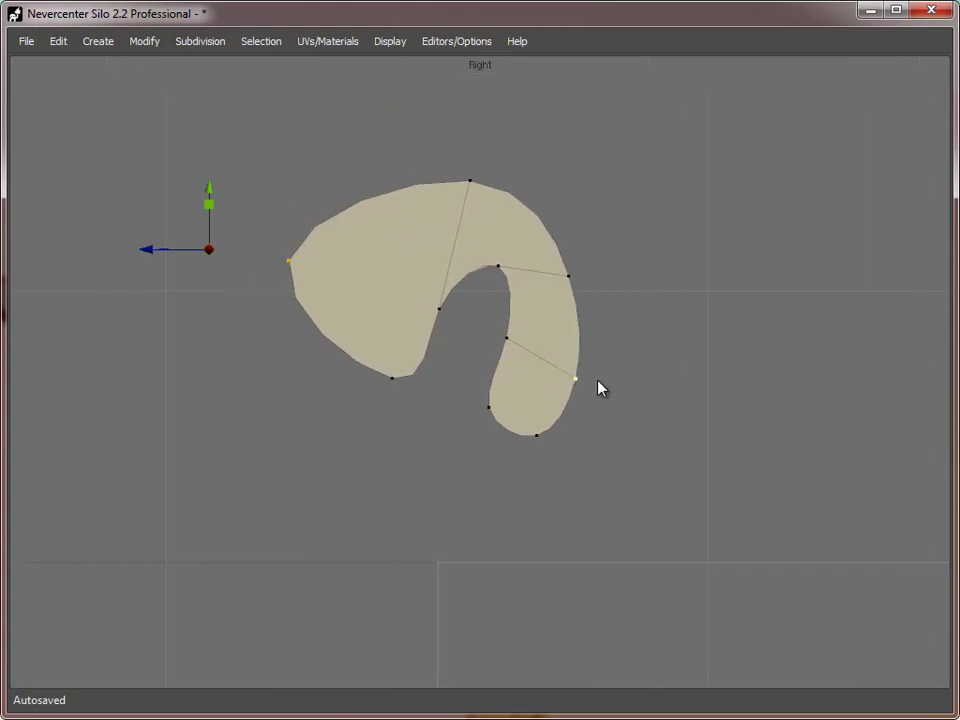
pyautogui.click(396, 390)
pyautogui.moveTo(431, 434); pyautogui.dragTo(447, 513)
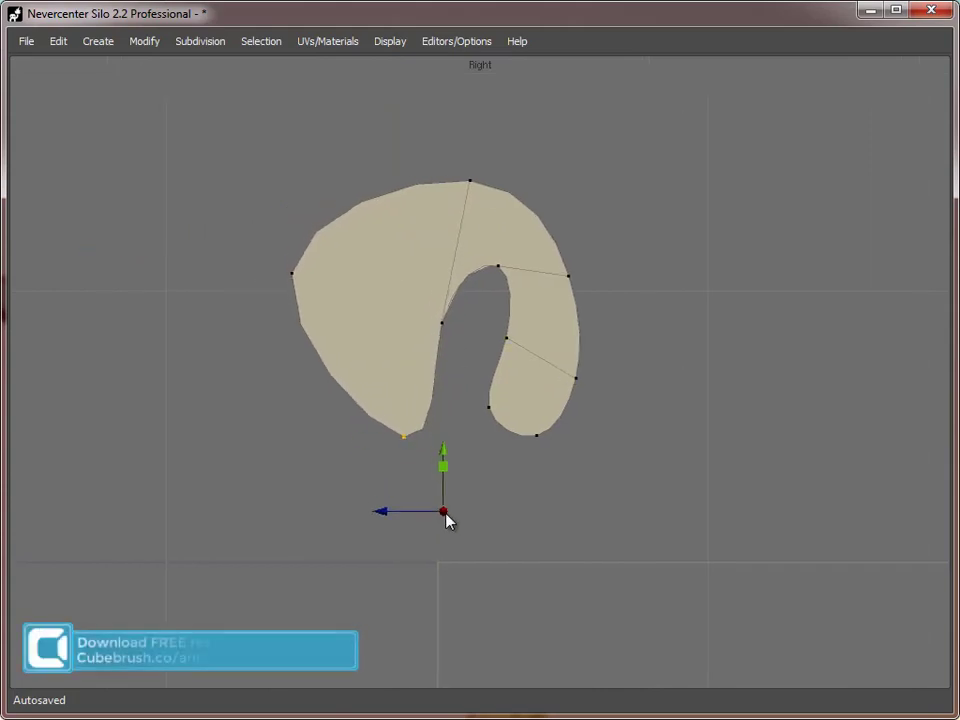
pyautogui.click(434, 320)
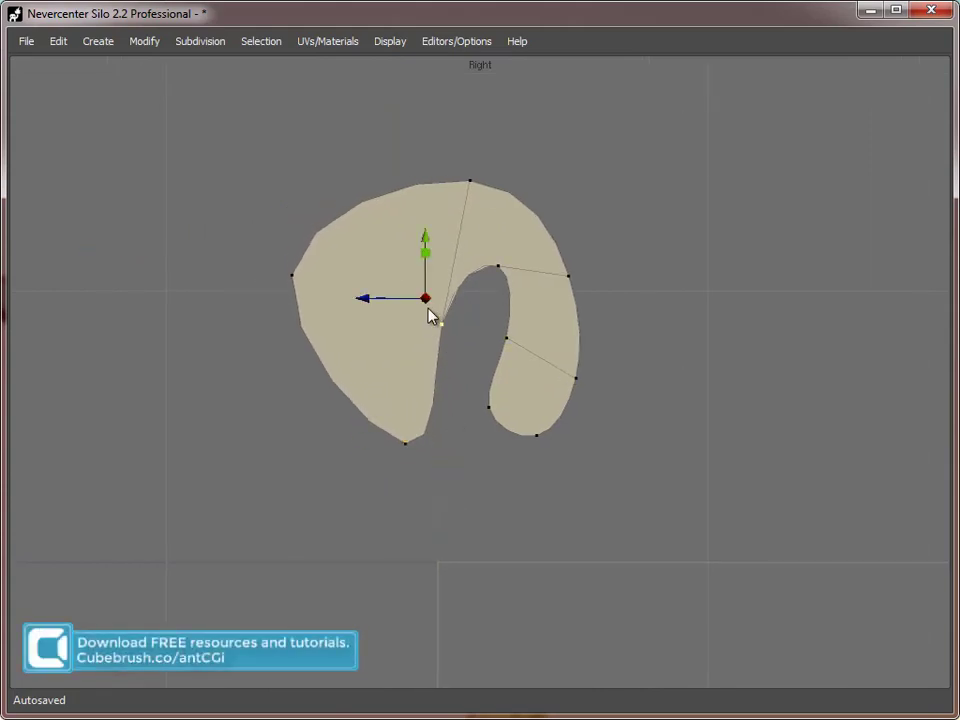
pyautogui.moveTo(430, 321); pyautogui.dragTo(448, 400)
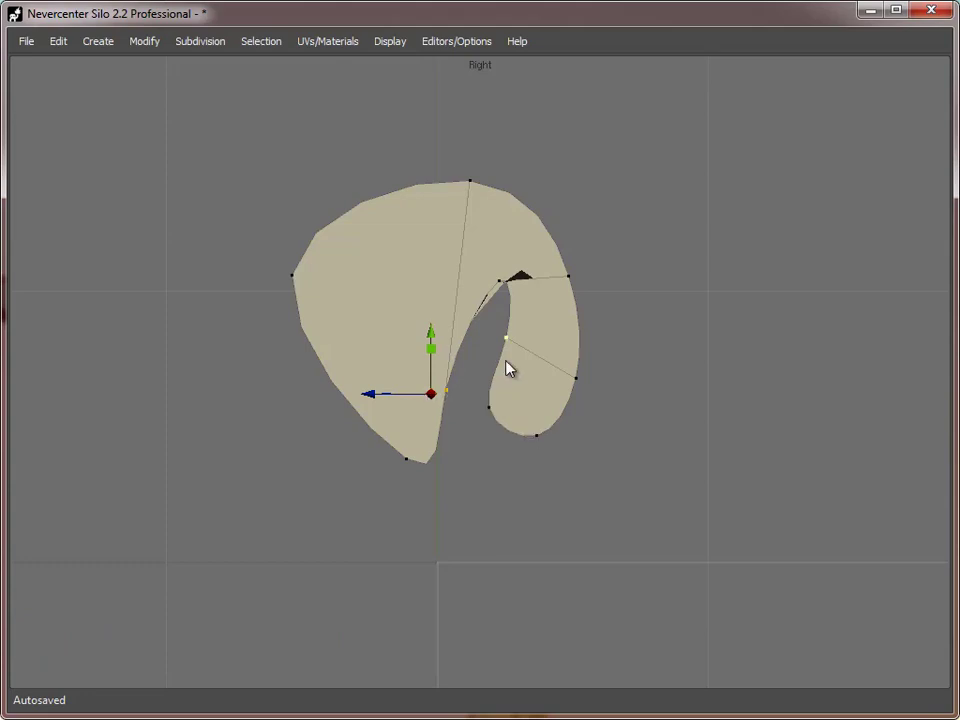
# Step: Move the bend's outer vertex up and outward, and nudge the matching inner vertex down
pyautogui.click(580, 283)
pyautogui.moveTo(579, 283); pyautogui.dragTo(616, 241)
pyautogui.click(498, 280)
pyautogui.moveTo(510, 256); pyautogui.dragTo(517, 275)
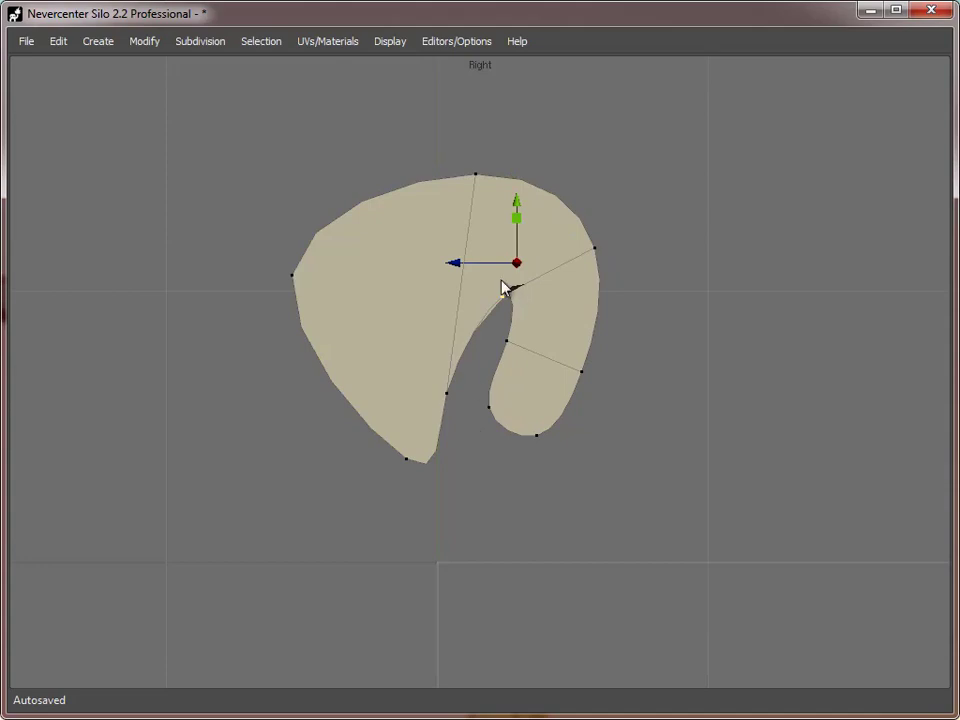
# Step: Extrude the wide segment's lower end edge downward to continue the spiral
pyautogui.keyDown('alt'); pyautogui.moveTo(601, 409); pyautogui.dragTo(577, 355, button='middle'); pyautogui.keyUp('alt')
pyautogui.keyDown('alt'); pyautogui.moveTo(577, 355); pyautogui.dragTo(547, 356, button='right'); pyautogui.keyUp('alt')
pyautogui.press('s')
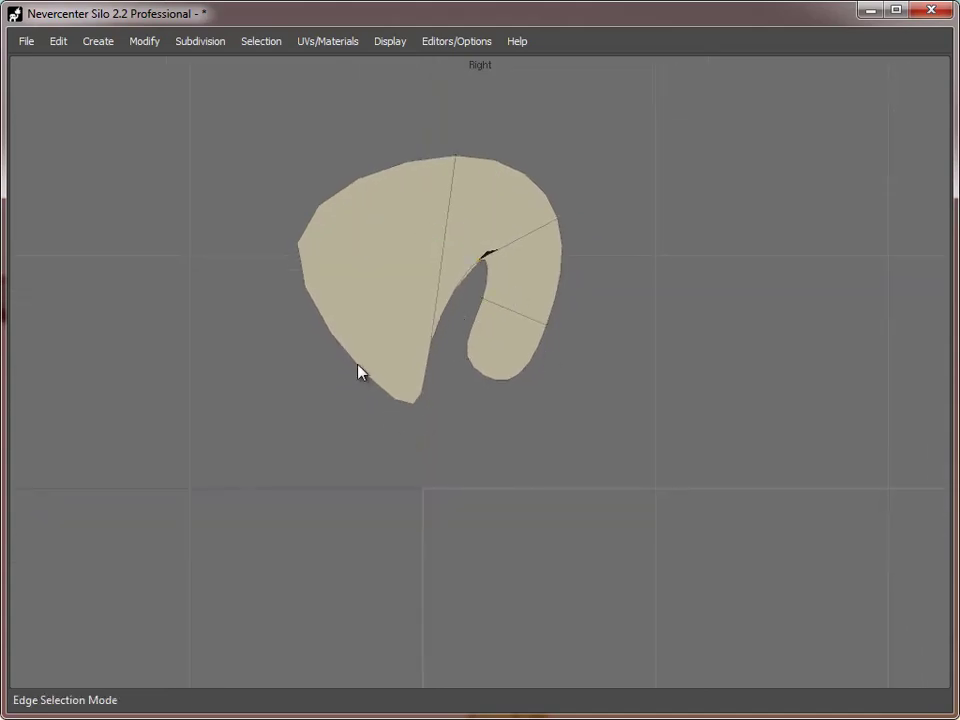
pyautogui.click(358, 364)
pyautogui.press('z')
pyautogui.moveTo(328, 338); pyautogui.dragTo(339, 508)
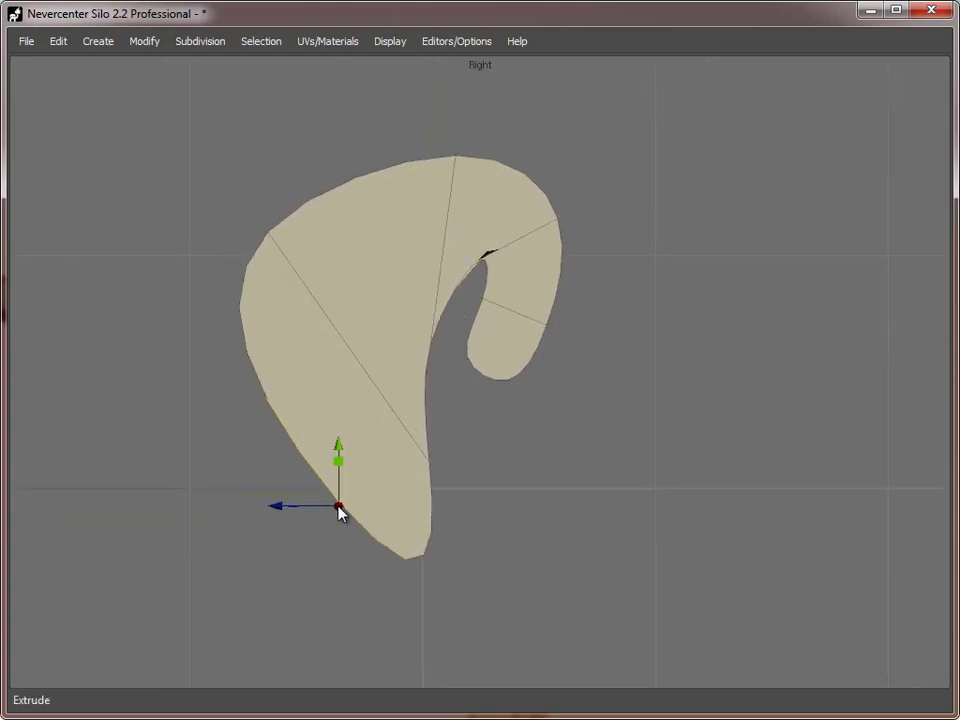
# Step: Reposition the new segment's inner and end vertices so it curls under the coil toward negative Z
pyautogui.press('a')
pyautogui.click(432, 458)
pyautogui.moveTo(440, 456); pyautogui.dragTo(483, 434)
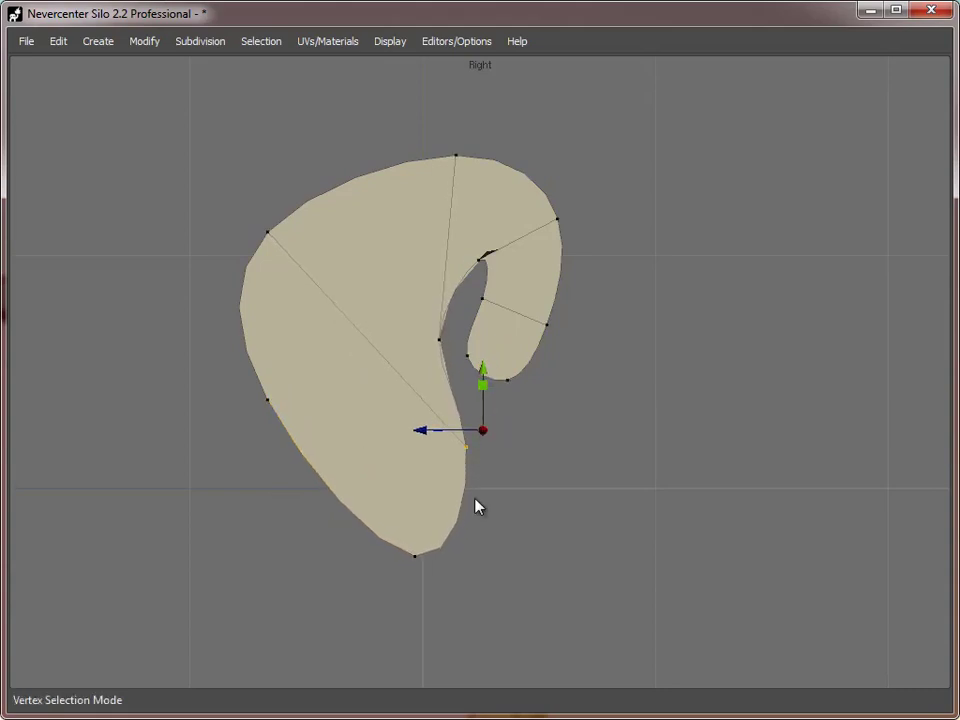
pyautogui.click(420, 558)
pyautogui.moveTo(441, 626); pyautogui.dragTo(633, 328)
pyautogui.click(269, 396)
pyautogui.keyDown('alt'); pyautogui.moveTo(465, 427); pyautogui.dragTo(409, 408, button='right'); pyautogui.keyUp('alt')
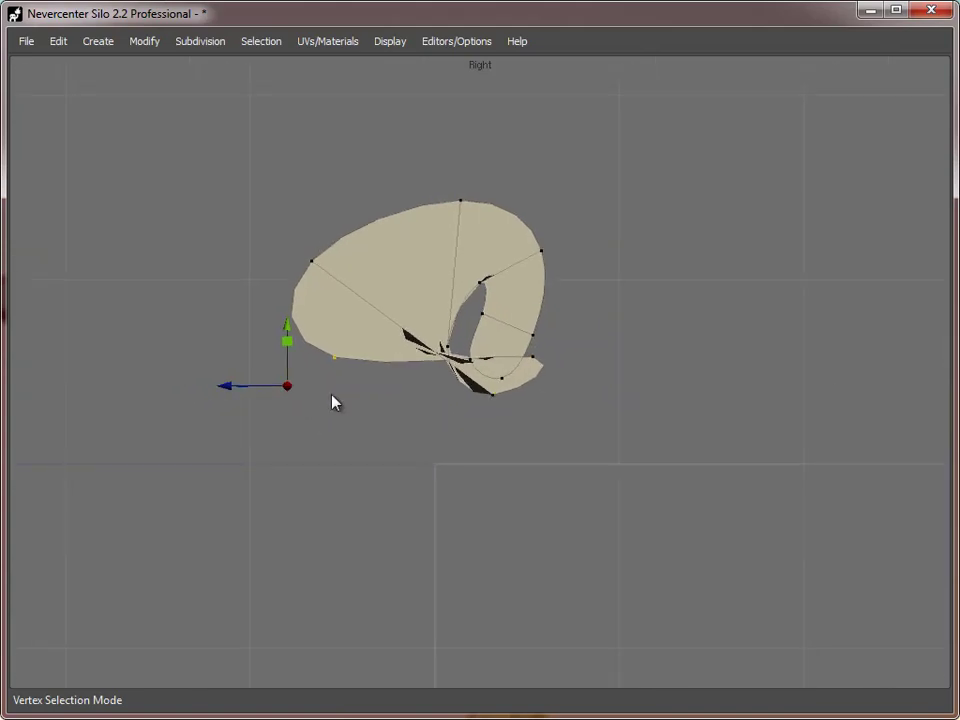
pyautogui.moveTo(288, 386); pyautogui.dragTo(484, 615)
# Step: Round the coil's outline by adjusting its positive Z side, top and bottom vertices and the free end's upper vertex
pyautogui.click(362, 312)
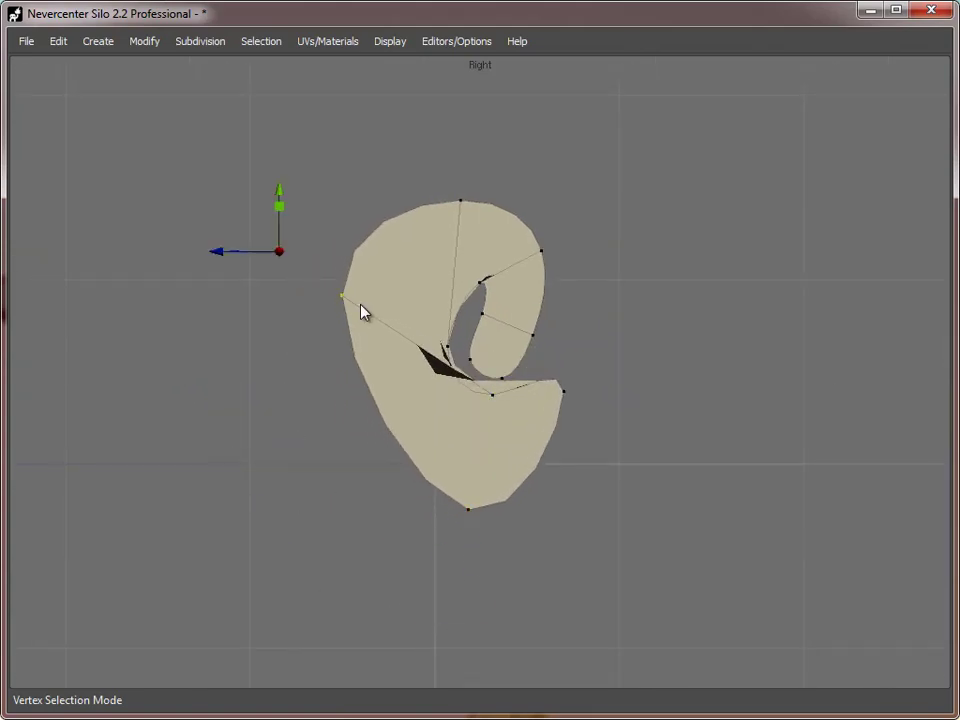
pyautogui.moveTo(279, 254); pyautogui.dragTo(246, 349)
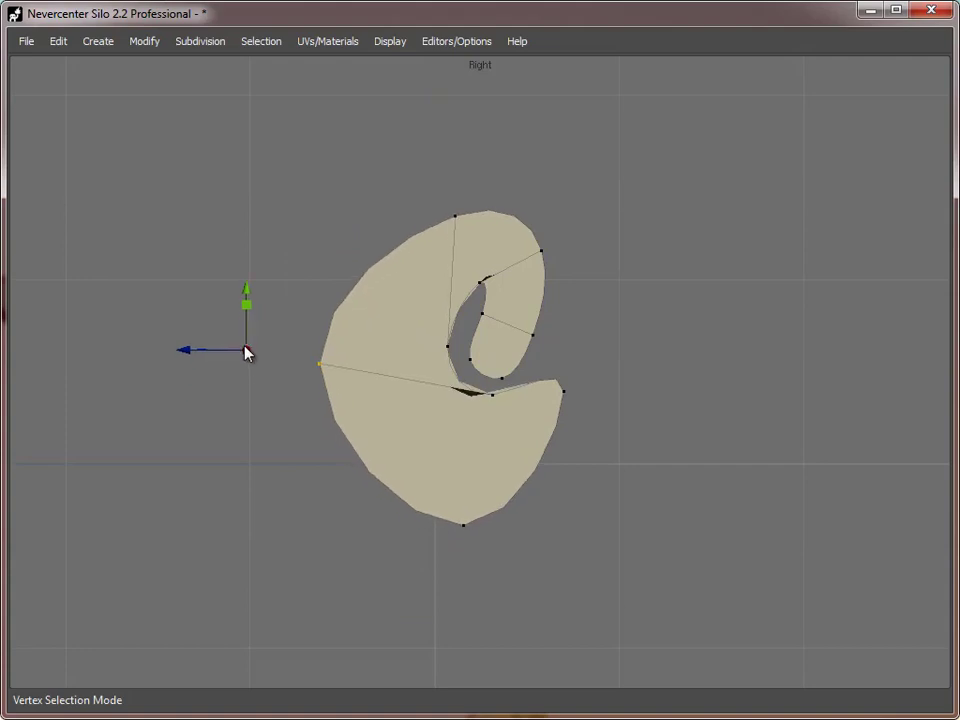
pyautogui.click(452, 220)
pyautogui.moveTo(472, 194); pyautogui.dragTo(426, 130)
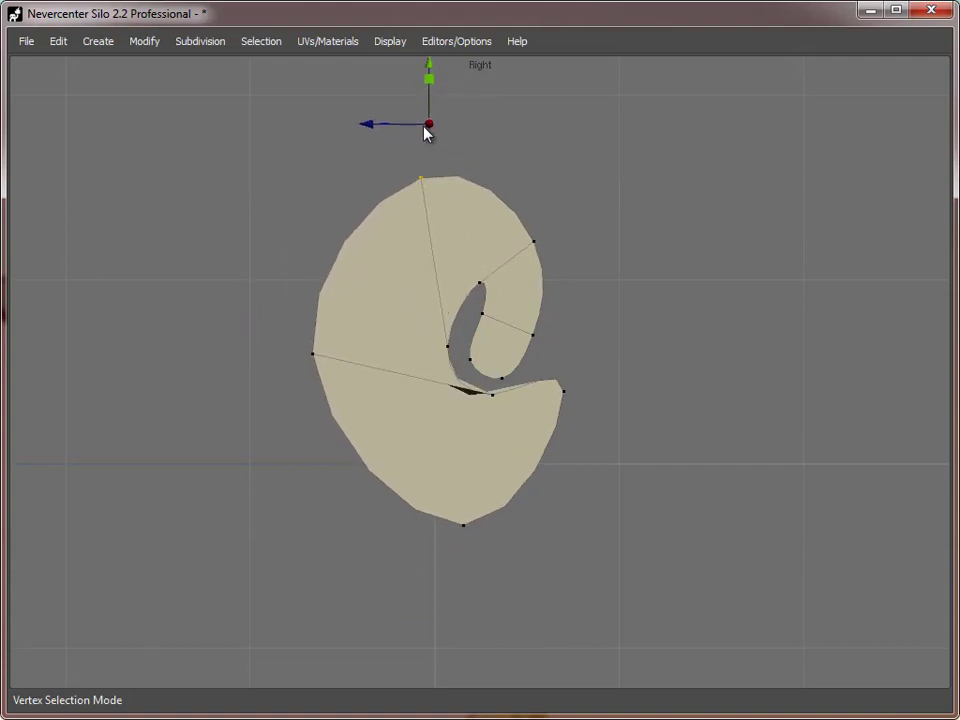
pyautogui.click(493, 397)
pyautogui.click(491, 530)
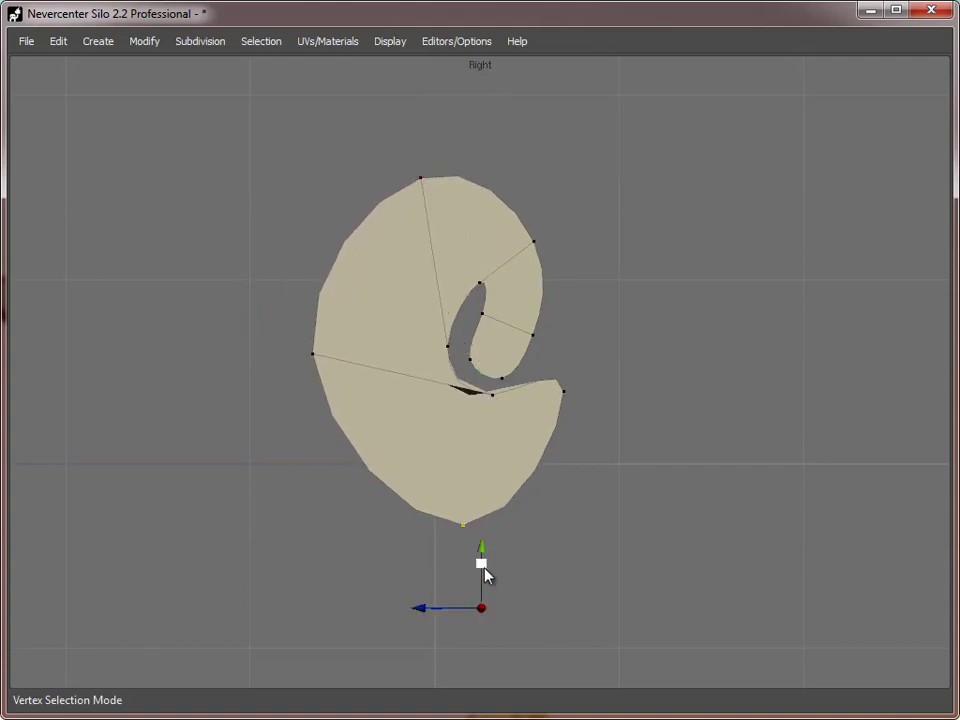
pyautogui.moveTo(485, 612); pyautogui.dragTo(453, 646)
pyautogui.click(557, 401)
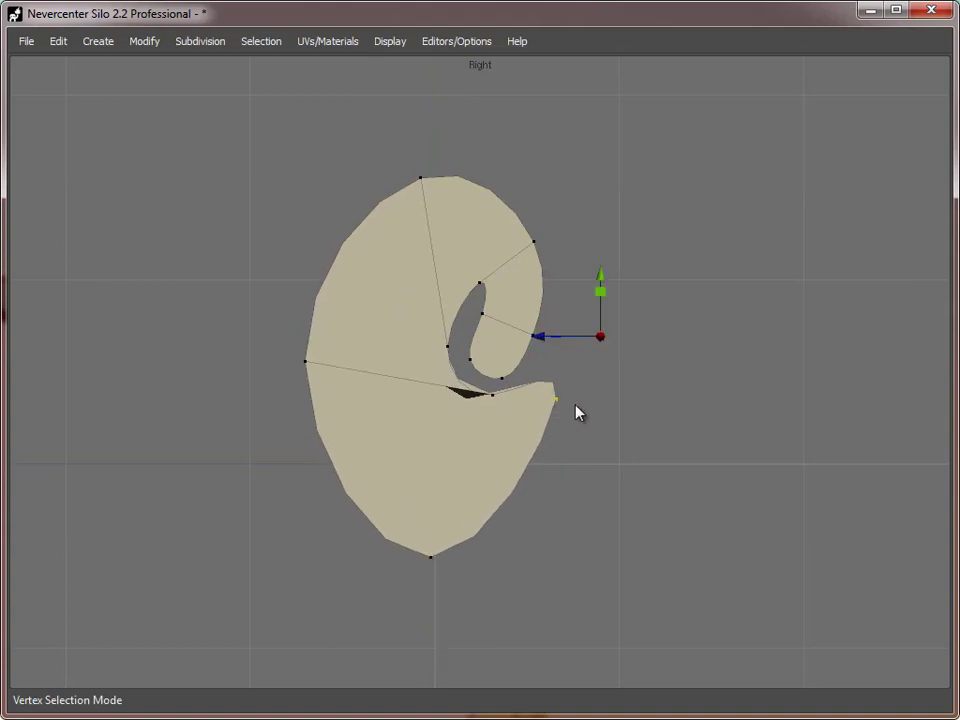
pyautogui.moveTo(603, 344); pyautogui.dragTo(617, 444)
# Step: Extrude the coil's free end edge up toward negative Z
pyautogui.press('s')
pyautogui.click(542, 531)
pyautogui.press('z')
pyautogui.moveTo(527, 547); pyautogui.dragTo(699, 313)
# Step: Move the new segment's inner, outer and tip vertices to widen it around the coil's negative Z side
pyautogui.press('a')
pyautogui.click(615, 428)
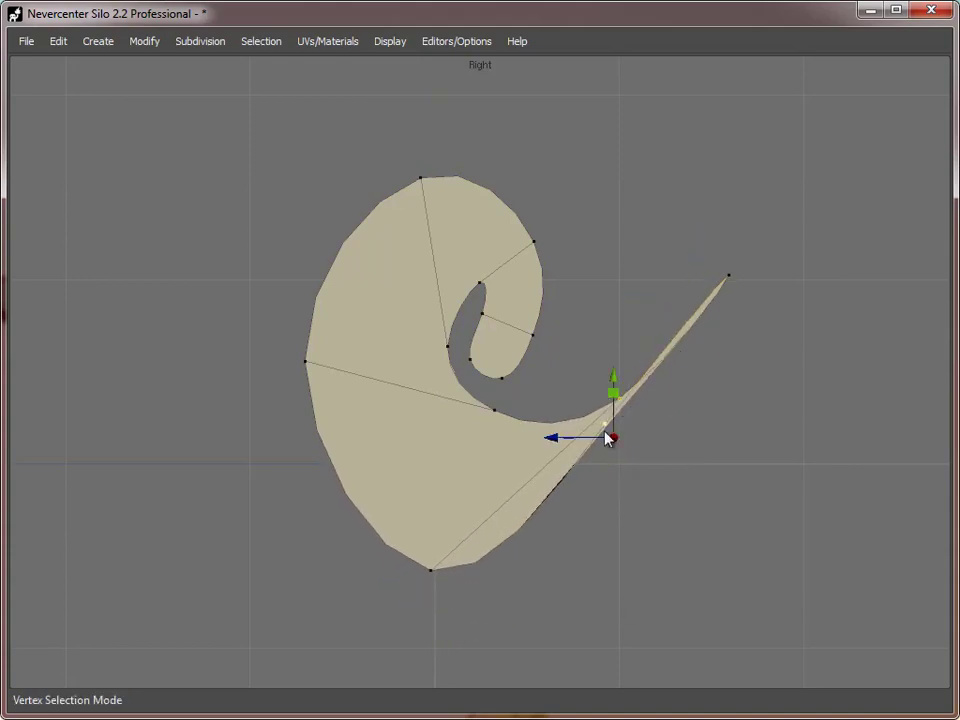
pyautogui.moveTo(617, 439); pyautogui.dragTo(544, 373)
pyautogui.click(603, 423)
pyautogui.moveTo(594, 416); pyautogui.dragTo(703, 447)
pyautogui.click(750, 280)
pyautogui.moveTo(785, 207); pyautogui.dragTo(634, 201)
# Step: Extrude the spiral's free end edge upward along the coil's negative Z side
pyautogui.press('s')
pyautogui.click(652, 376)
pyautogui.keyDown('shift'); pyautogui.moveTo(652, 376); pyautogui.dragTo(705, 135); pyautogui.keyUp('shift')
pyautogui.keyDown('alt'); pyautogui.moveTo(680, 270); pyautogui.dragTo(652, 303, button='right'); pyautogui.keyUp('alt')
pyautogui.keyDown('alt'); pyautogui.moveTo(652, 303); pyautogui.dragTo(602, 353, button='middle'); pyautogui.keyUp('alt')
# Step: Reposition the upward segment's inner and end vertices so the band follows the coil toward its top
pyautogui.press('a')
pyautogui.click(566, 261)
pyautogui.moveTo(566, 261); pyautogui.dragTo(532, 285)
pyautogui.click(597, 163)
pyautogui.moveTo(605, 117); pyautogui.dragTo(396, 161)
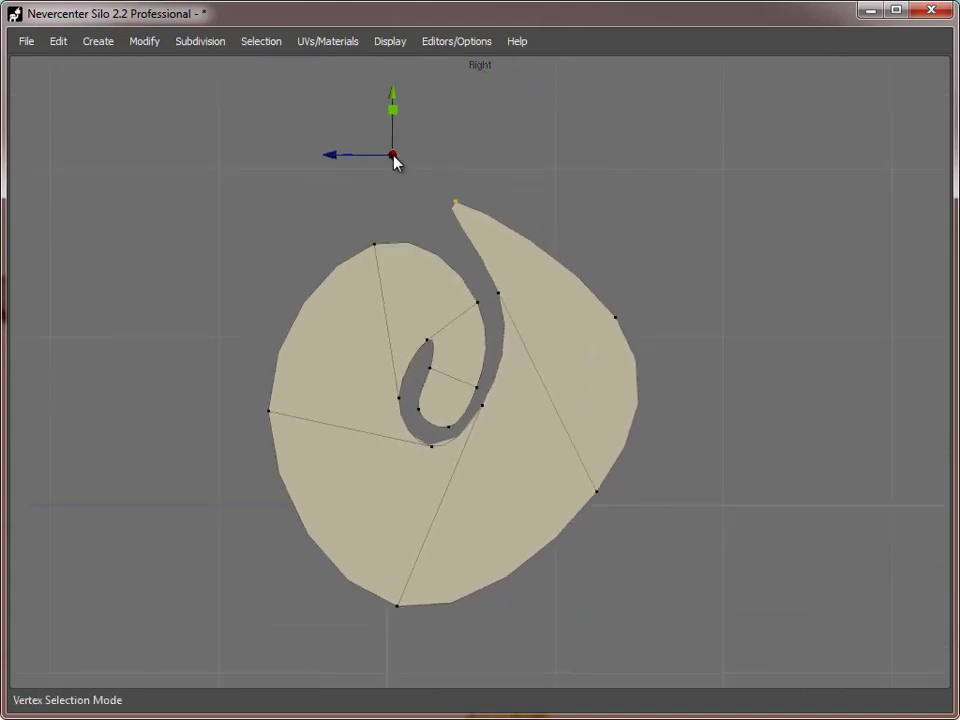
pyautogui.click(614, 320)
pyautogui.moveTo(662, 318); pyautogui.dragTo(593, 104)
# Step: Extrude the spiral's end edge over the top toward positive Z and pull its inner tip vertex down
pyautogui.press('s')
pyautogui.click(463, 148)
pyautogui.press('z')
pyautogui.moveTo(495, 131); pyautogui.dragTo(199, 192)
pyautogui.press('a')
pyautogui.click(181, 223)
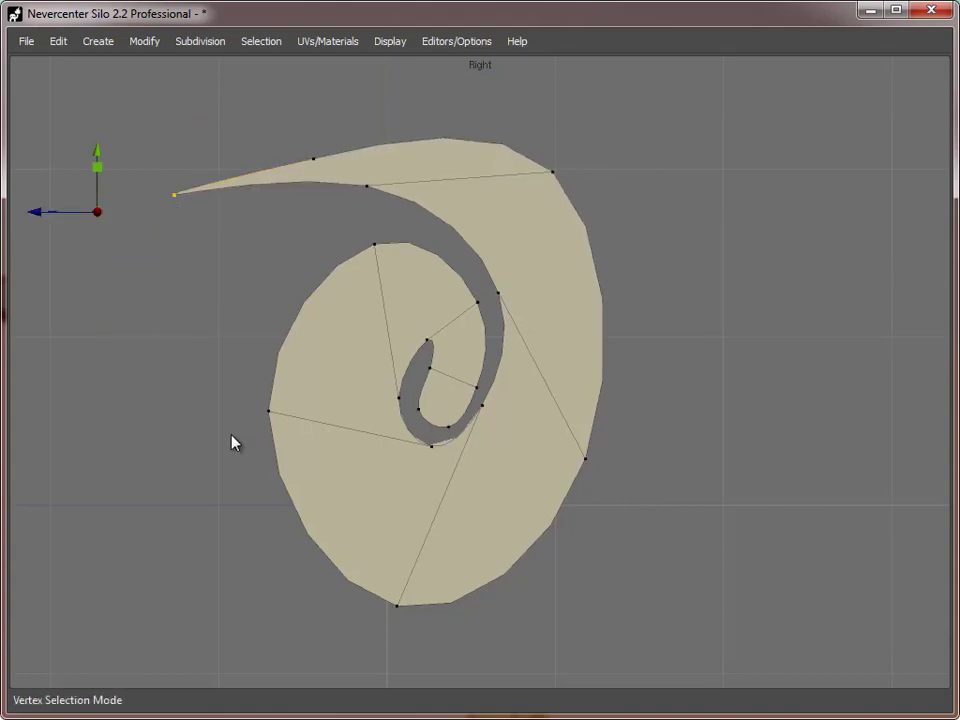
pyautogui.keyDown('alt'); pyautogui.moveTo(349, 467); pyautogui.dragTo(441, 463, button='middle'); pyautogui.keyUp('alt')
pyautogui.moveTo(193, 208); pyautogui.dragTo(195, 401)
# Step: Move the top segment's outer end vertex and its outer vertex on the negative Z side outward to widen the band
pyautogui.click(446, 201)
pyautogui.click(428, 177)
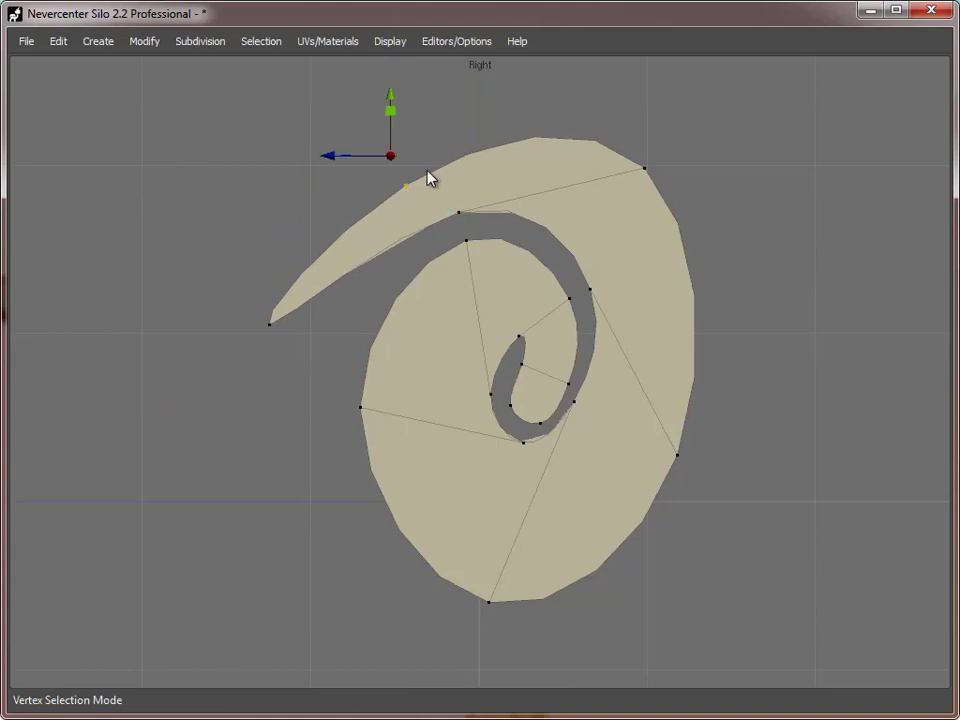
pyautogui.moveTo(390, 154); pyautogui.dragTo(207, 108)
pyautogui.click(617, 162)
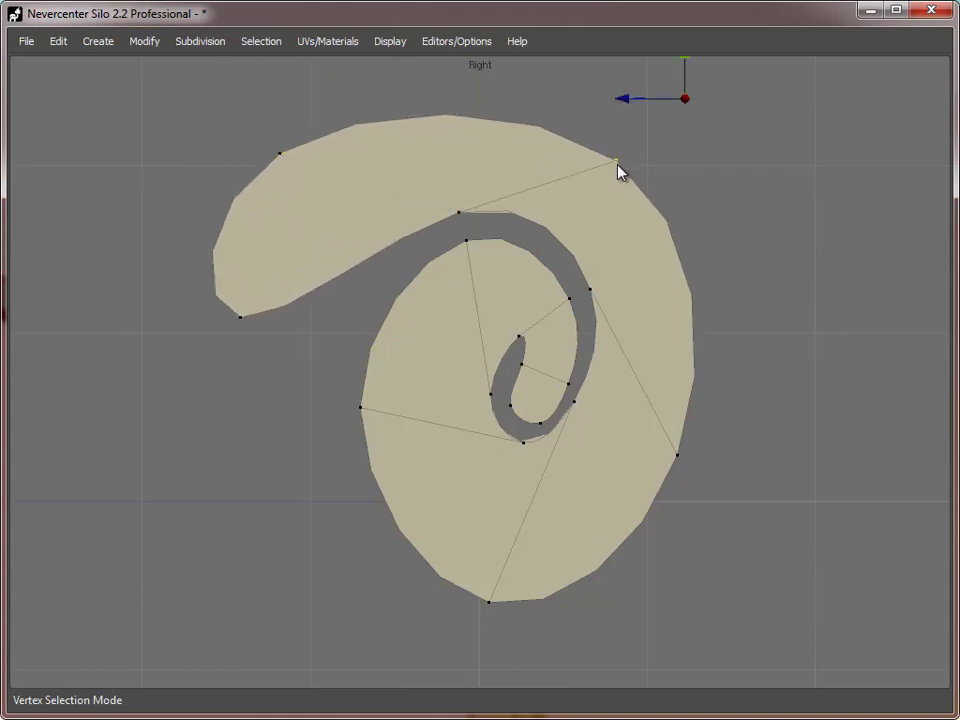
pyautogui.moveTo(686, 103); pyautogui.dragTo(762, 73)
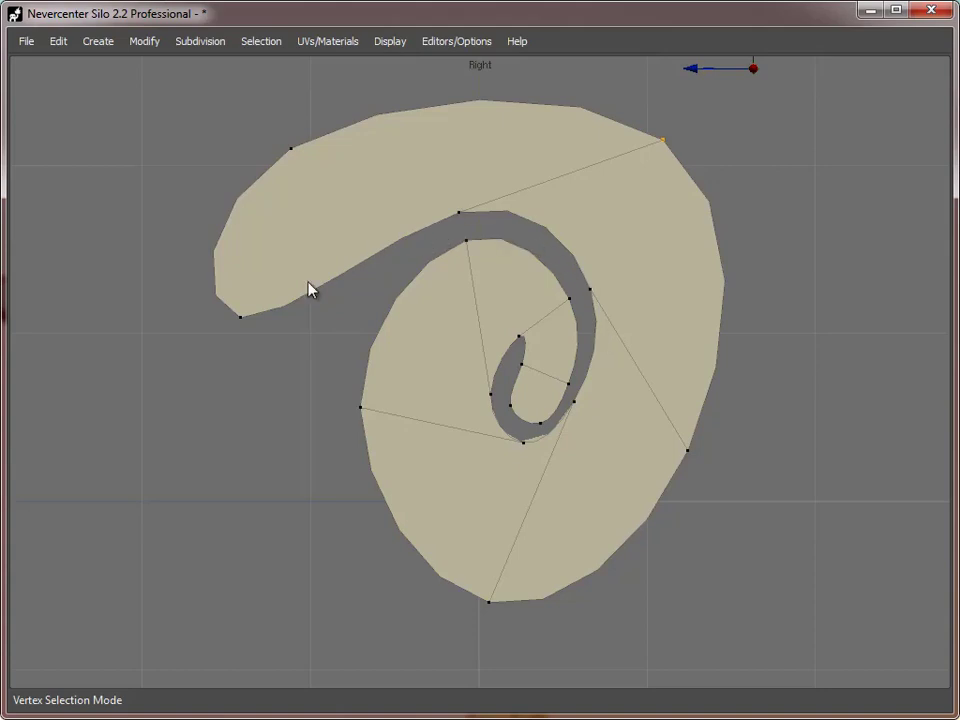
# Step: Lower the free end's inner vertex and extrude the end edge downward along the coil's positive Z side
pyautogui.click(250, 330)
pyautogui.moveTo(195, 406); pyautogui.dragTo(277, 467)
pyautogui.press('s')
pyautogui.click(275, 319)
pyautogui.press('z')
pyautogui.moveTo(243, 288); pyautogui.dragTo(178, 577)
pyautogui.keyDown('alt'); pyautogui.moveTo(382, 523); pyautogui.dragTo(450, 370, button='middle'); pyautogui.keyUp('alt')
# Step: Reposition the downward segment's two end vertices to widen and round the spiral's final band
pyautogui.press('a')
pyautogui.click(272, 523)
pyautogui.moveTo(282, 598); pyautogui.dragTo(553, 590)
pyautogui.keyDown('alt'); pyautogui.moveTo(494, 352); pyautogui.dragTo(507, 486, button='middle'); pyautogui.keyUp('alt')
pyautogui.scroll(-2, 505, 480)
pyautogui.click(323, 386)
pyautogui.moveTo(276, 382); pyautogui.dragTo(234, 535)
# Step: Bridge the facing edges across the lower gap between the outer band and the inner coil
pyautogui.scroll(2, 491, 274)
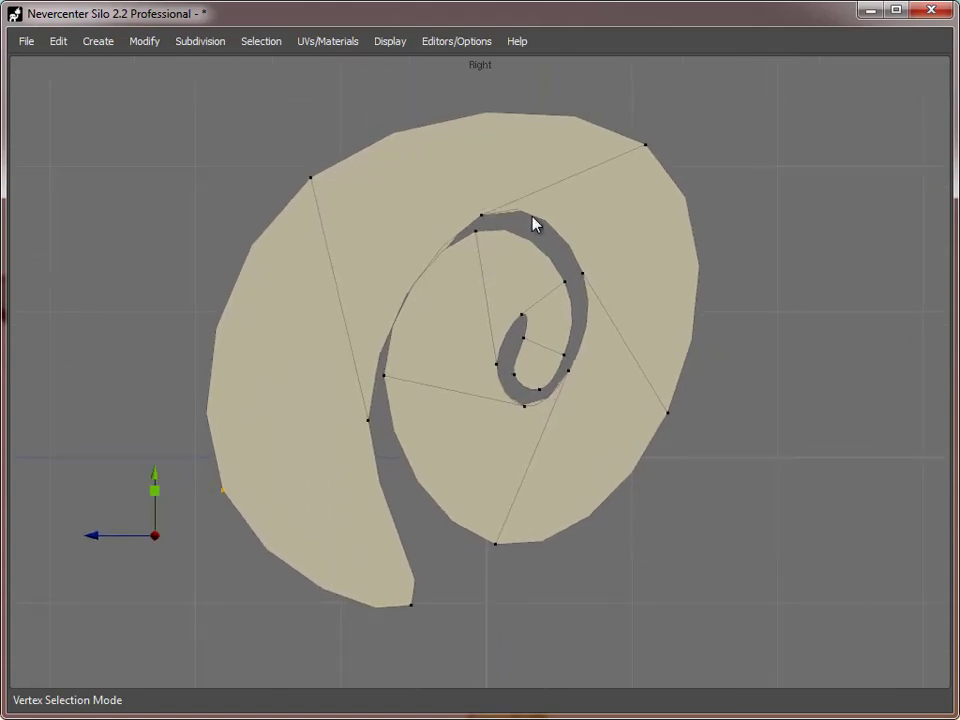
pyautogui.scroll(2, 497, 450)
pyautogui.press('s')
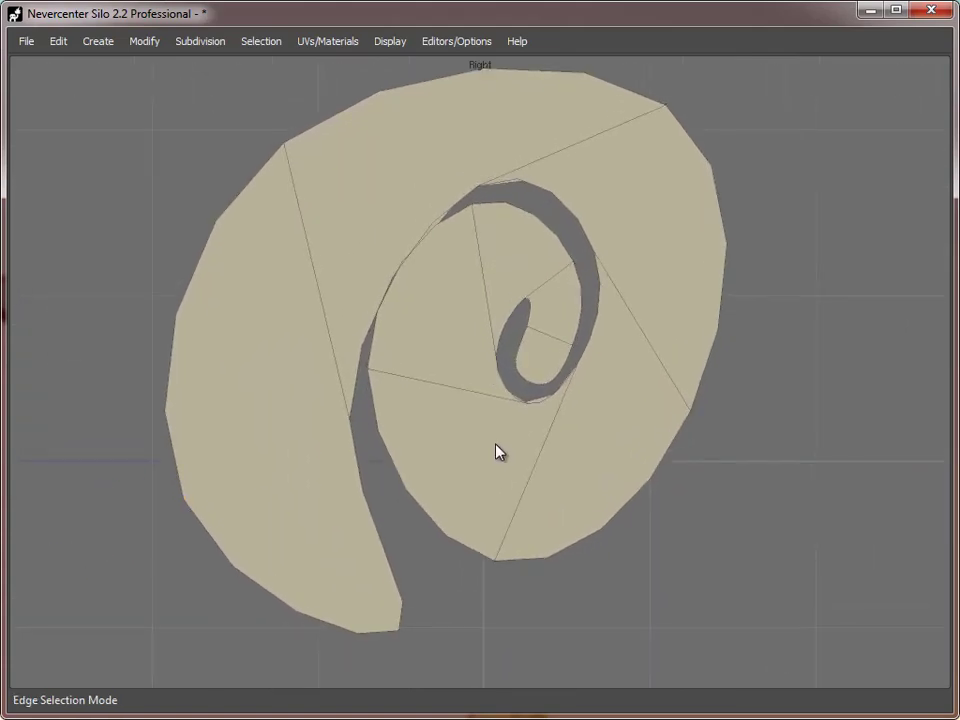
pyautogui.keyDown('alt'); pyautogui.moveTo(497, 450); pyautogui.dragTo(437, 461, button='middle'); pyautogui.keyUp('alt')
pyautogui.scroll(1, 436, 458)
pyautogui.click(418, 506)
pyautogui.keyDown('shift'); pyautogui.click(386, 529); pyautogui.keyUp('shift')
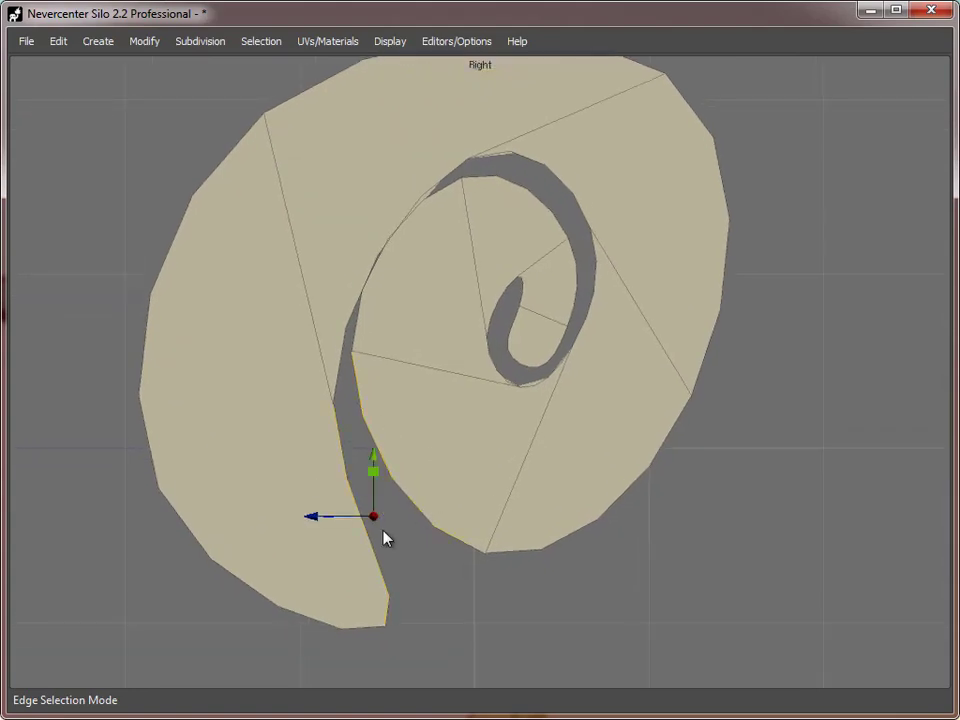
pyautogui.press('b')
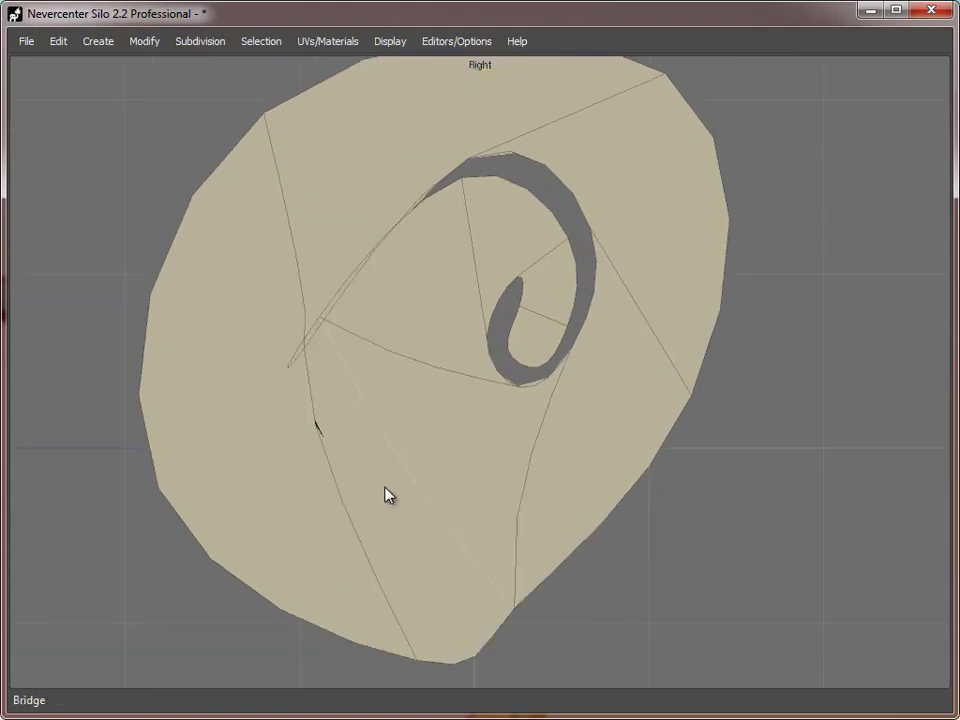
# Step: Bridge the next two pairs of facing edges, closing the gap over the coil's top
pyautogui.click(379, 266)
pyautogui.keyDown('shift'); pyautogui.click(416, 213); pyautogui.keyUp('shift')
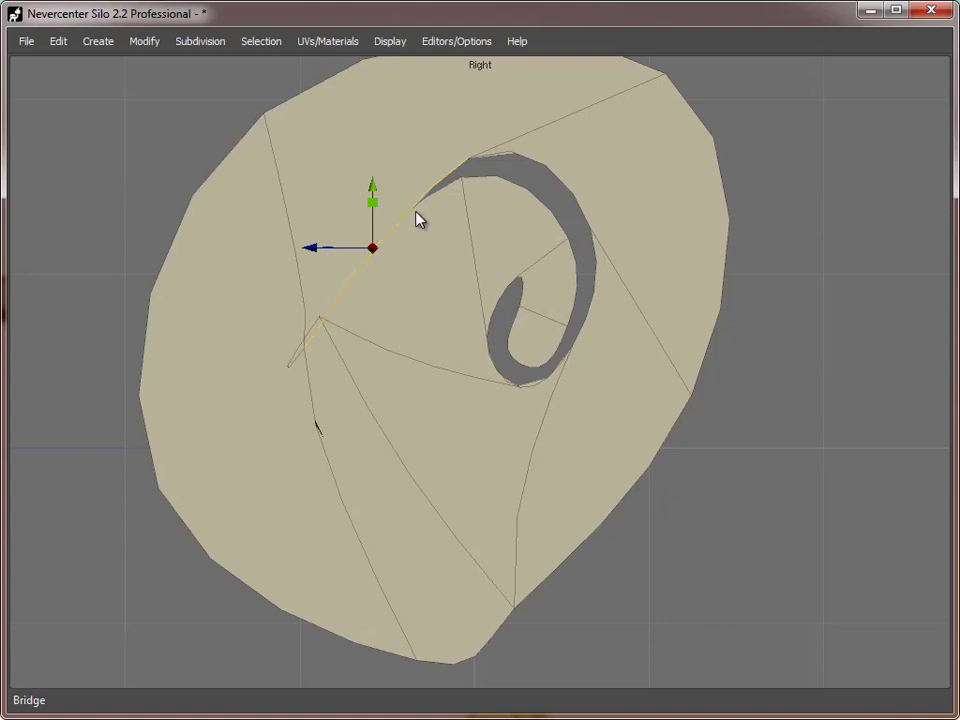
pyautogui.press('b')
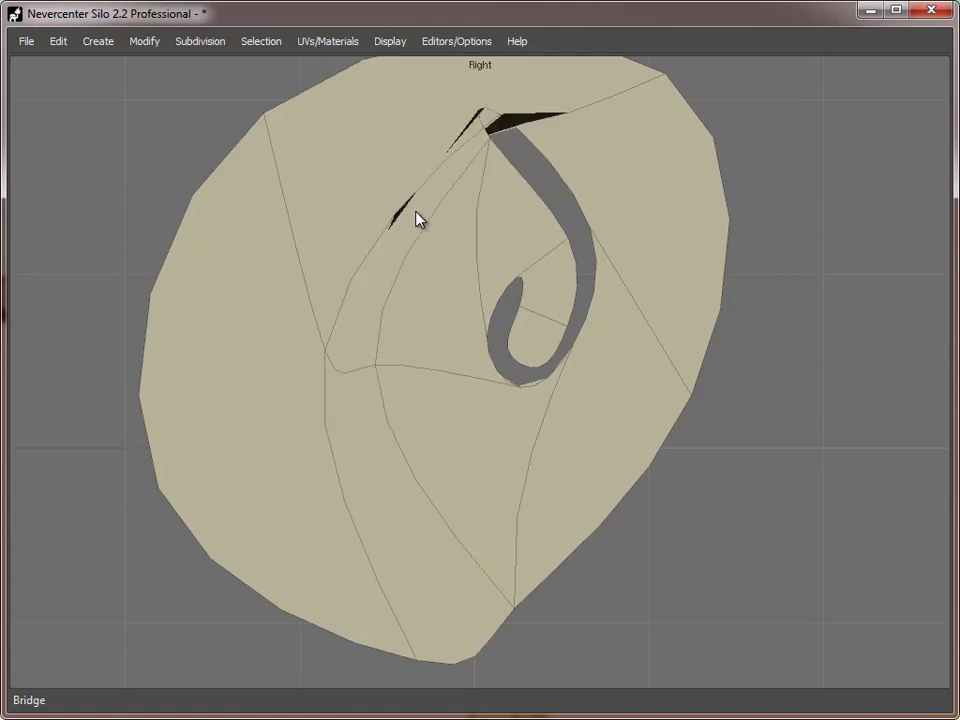
pyautogui.click(527, 200)
pyautogui.keyDown('shift'); pyautogui.click(579, 188); pyautogui.keyUp('shift')
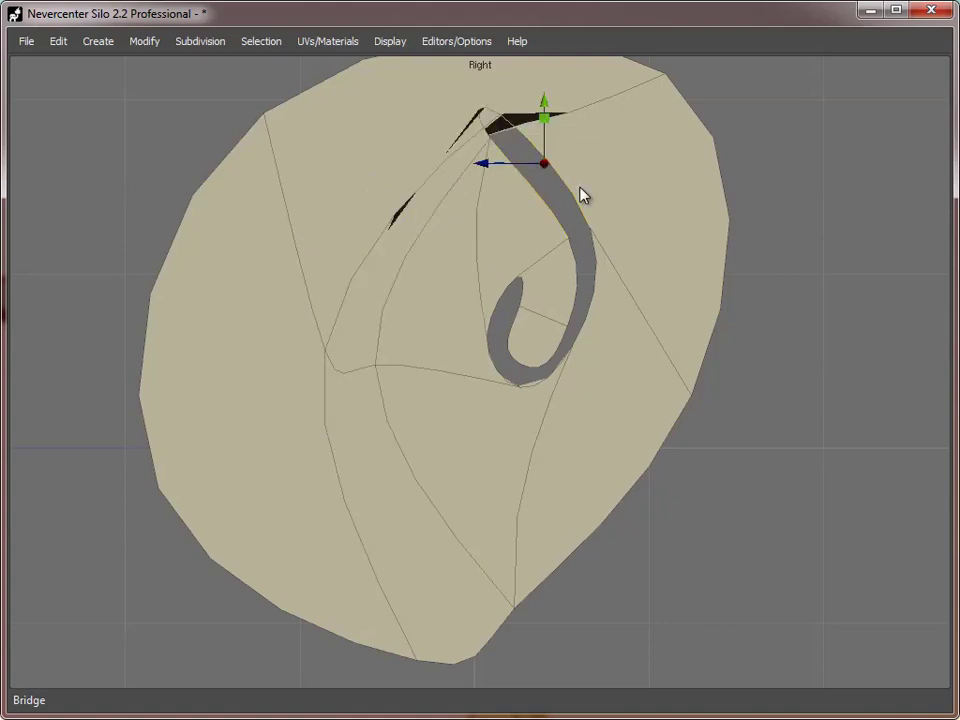
pyautogui.press('b')
# Step: Bridge the next two edge pairs along the inner coil and fill the remaining central hole
pyautogui.click(591, 312)
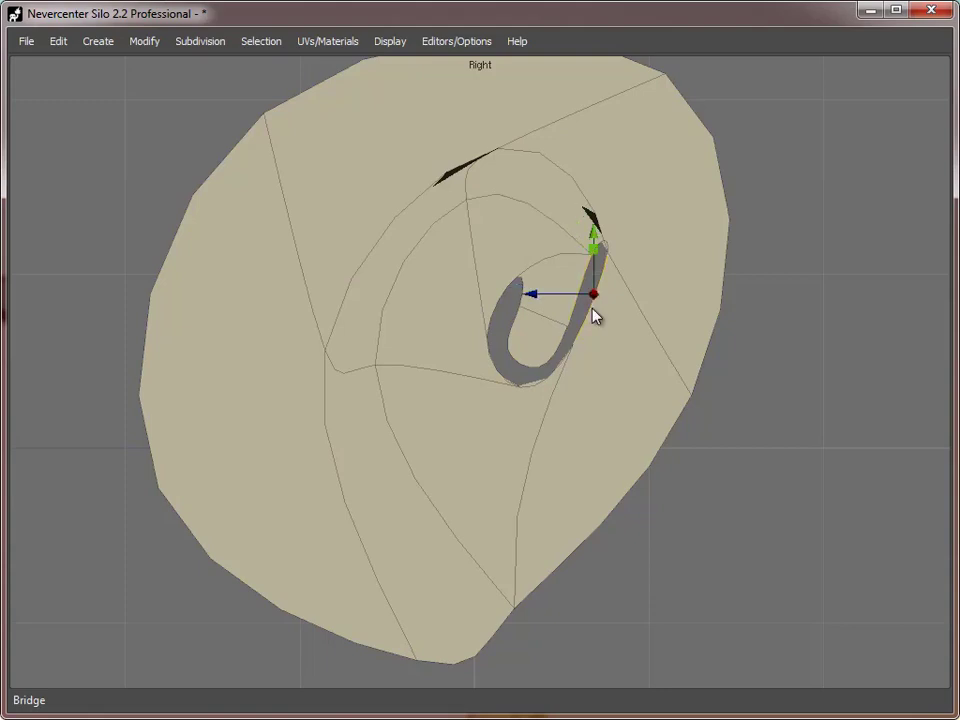
pyautogui.press('b')
pyautogui.click(540, 369)
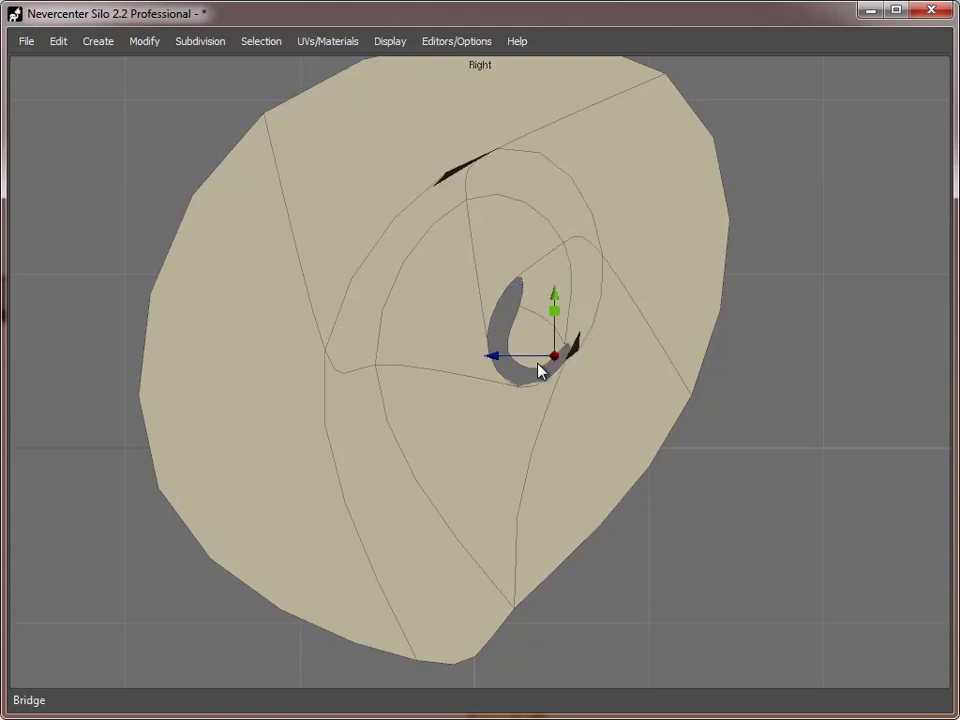
pyautogui.keyDown('shift'); pyautogui.click(536, 388); pyautogui.keyUp('shift')
pyautogui.press('b')
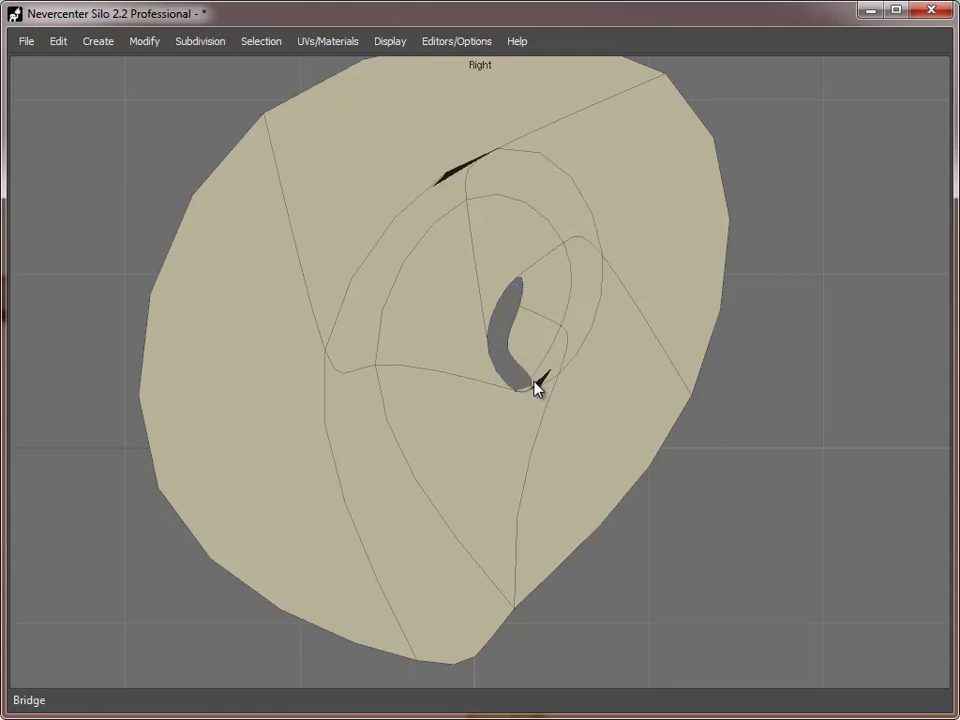
pyautogui.hotkey('alt', 'p')
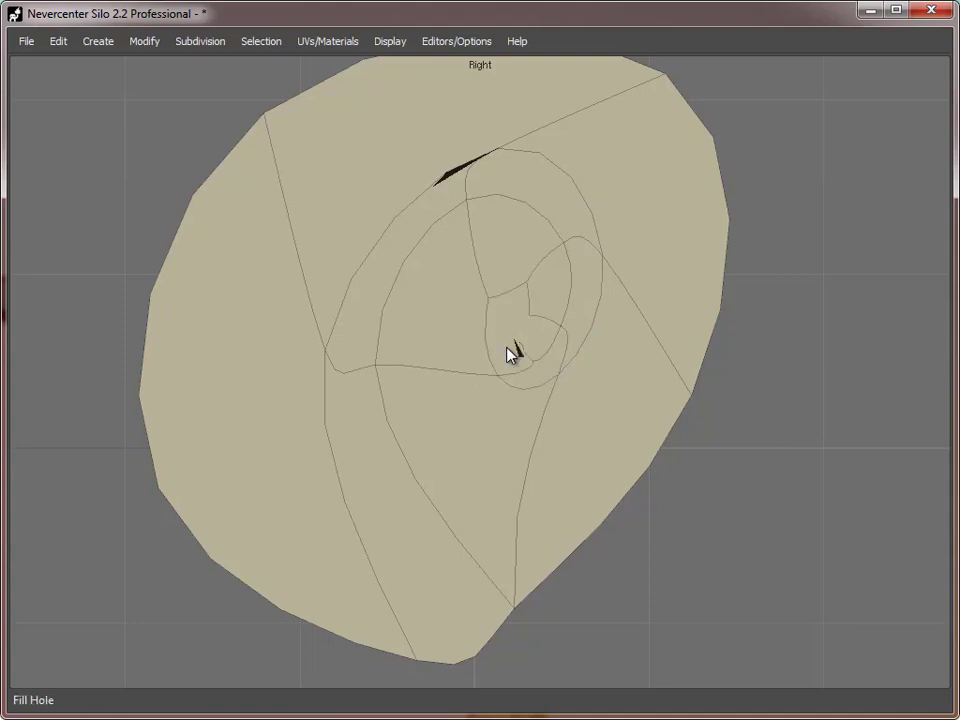
# Step: Reposition the upper-right and right-hand outer vertices to round out the spiral's outline
pyautogui.scroll(-4, 474, 228)
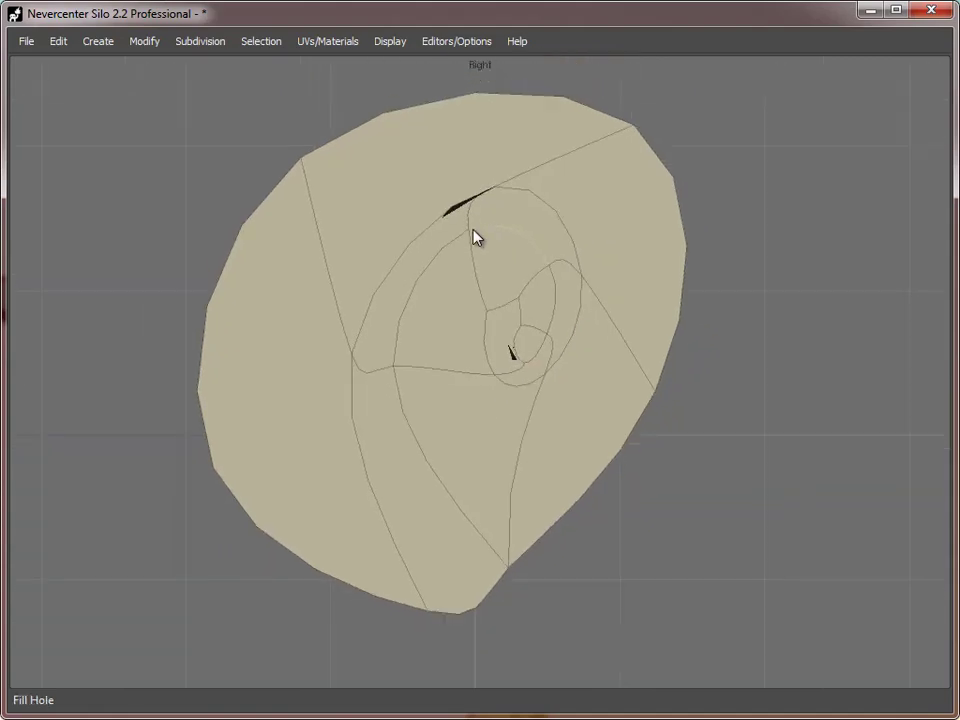
pyautogui.press('a')
pyautogui.click(629, 125)
pyautogui.keyDown('alt'); pyautogui.moveTo(632, 164); pyautogui.dragTo(603, 261, button='middle'); pyautogui.keyUp('alt')
pyautogui.moveTo(681, 165); pyautogui.dragTo(602, 143)
pyautogui.keyDown('alt'); pyautogui.moveTo(598, 480); pyautogui.dragTo(604, 358, button='middle'); pyautogui.keyUp('alt')
pyautogui.click(634, 374)
pyautogui.moveTo(661, 403); pyautogui.dragTo(789, 404)
# Step: Raise the short edge at the bottom of the outline and pull the inner coil's lower-right vertex down and outward
pyautogui.click(435, 591)
pyautogui.click(451, 589)
pyautogui.moveTo(452, 590); pyautogui.dragTo(445, 562)
pyautogui.moveTo(453, 493); pyautogui.dragTo(458, 516)
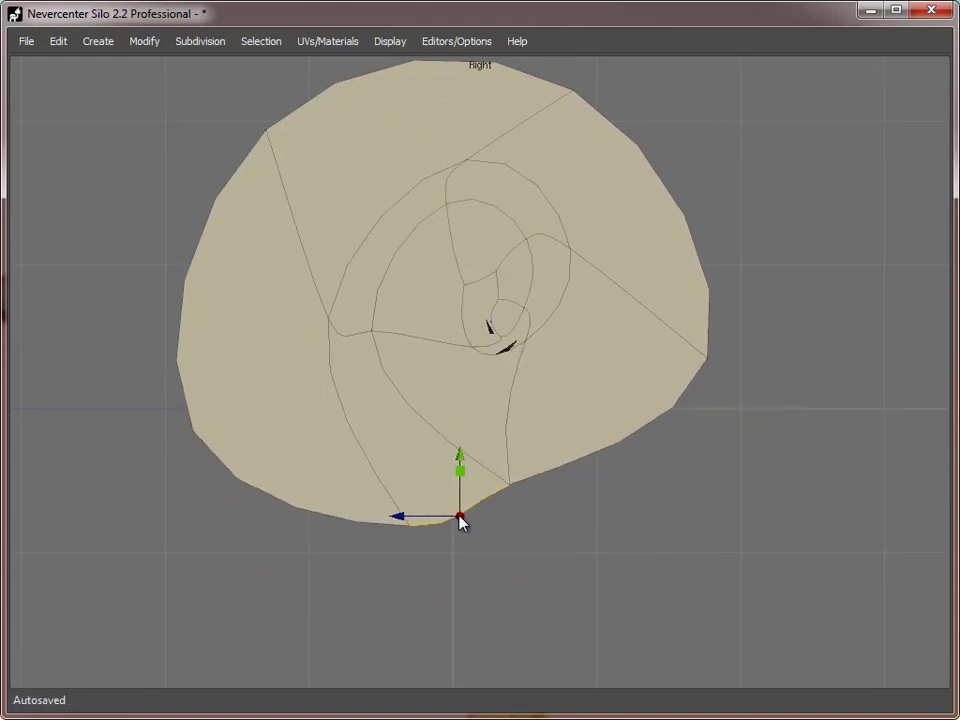
pyautogui.press('a')
pyautogui.click(528, 345)
pyautogui.moveTo(535, 333); pyautogui.dragTo(551, 386)
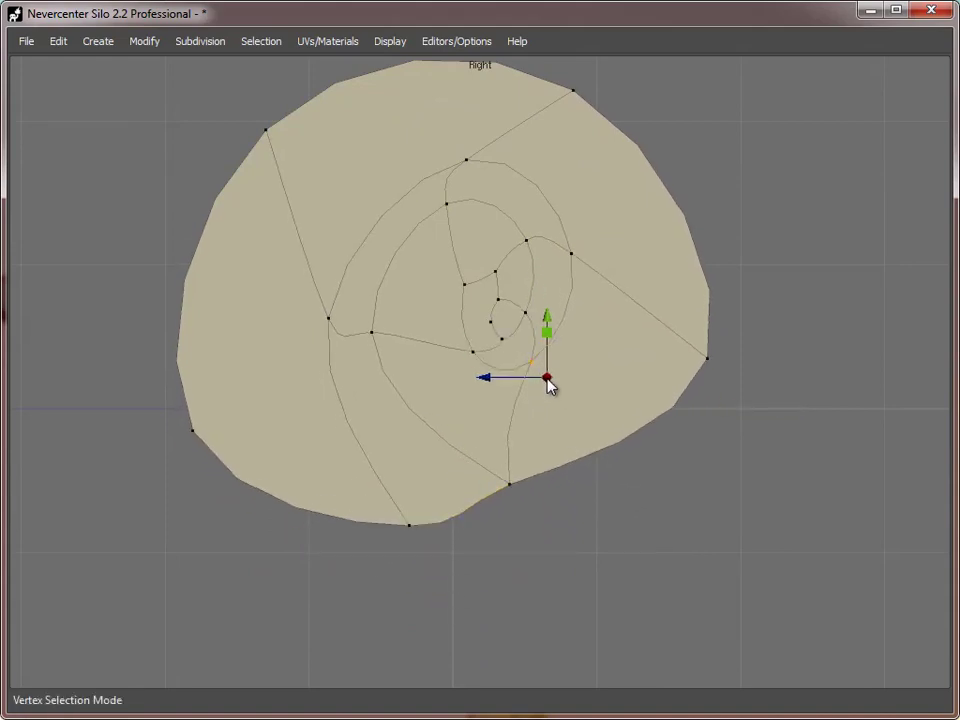
# Step: Move the lower-left outer vertex slightly down and outward
pyautogui.scroll(5, 497, 439)
pyautogui.scroll(-3, 480, 398)
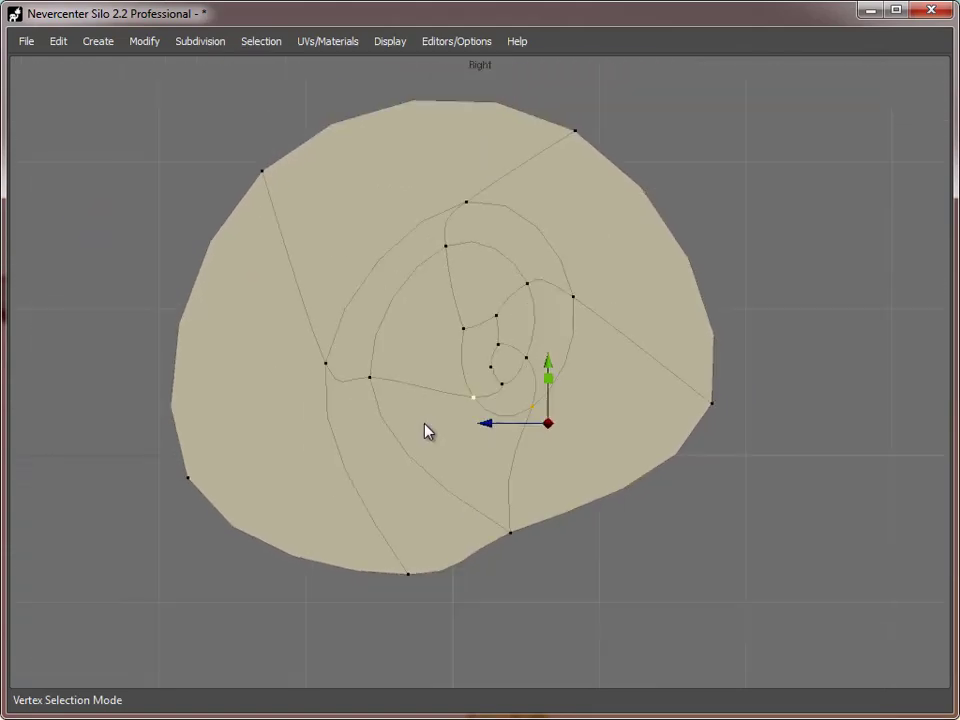
pyautogui.moveTo(424, 431); pyautogui.dragTo(441, 435, button='middle')
pyautogui.click(206, 481)
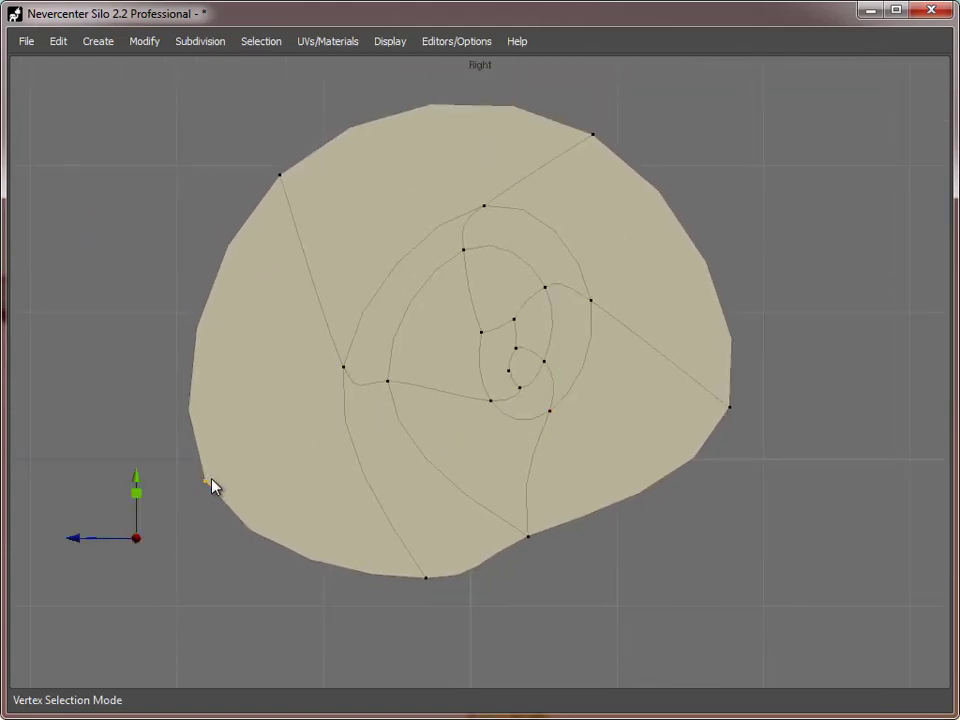
pyautogui.moveTo(137, 540); pyautogui.dragTo(129, 561)
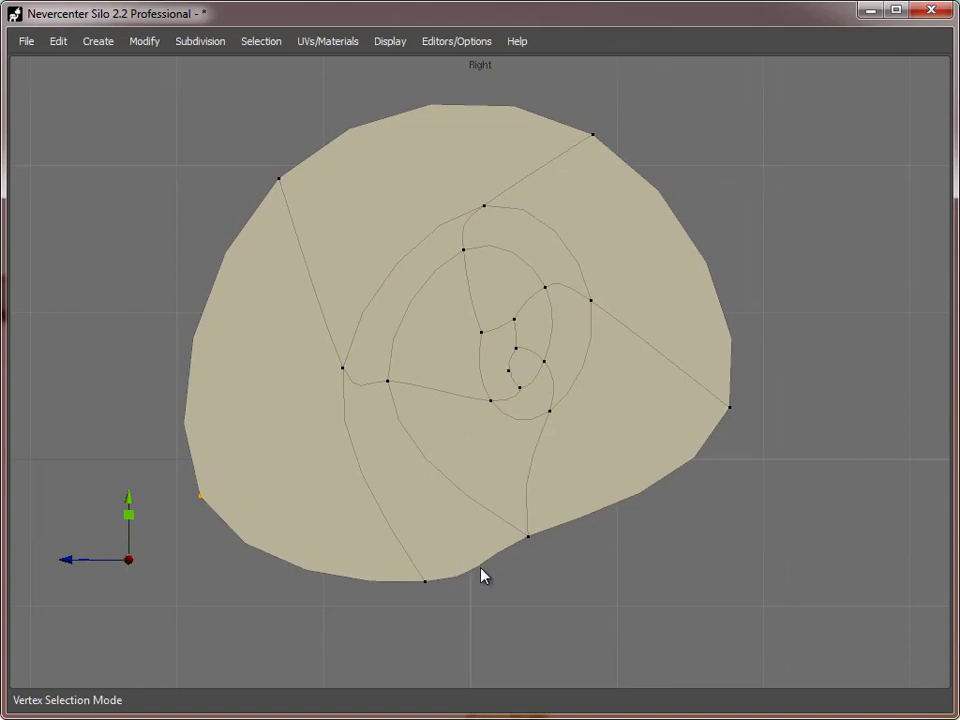
# Step: Shift the small face at the coil's centre to the left, and move the coil band's upper-left edge outward
pyautogui.press('3')
pyautogui.click(503, 388)
pyautogui.moveTo(491, 364); pyautogui.dragTo(470, 370)
pyautogui.press('2')
pyautogui.click(391, 277)
pyautogui.moveTo(392, 296); pyautogui.dragTo(356, 284)
# Step: Move the upper-right outer vertex up and to the left
pyautogui.press('a')
pyautogui.click(592, 157)
pyautogui.keyDown('alt'); pyautogui.moveTo(591, 161); pyautogui.dragTo(592, 240, button='middle'); pyautogui.keyUp('alt')
pyautogui.moveTo(628, 149); pyautogui.dragTo(587, 124)
pyautogui.moveTo(538, 500)
pyautogui.keyDown('alt'); pyautogui.mouseDown(button='right')
pyautogui.moveTo(534, 538)
pyautogui.moveTo(526, 519)
pyautogui.mouseUp(button='right'); pyautogui.keyUp('alt')
pyautogui.keyDown('alt'); pyautogui.moveTo(526, 519); pyautogui.dragTo(507, 402, button='middle'); pyautogui.keyUp('alt')
# Step: Split a new edge loop along the spiral band, select that loop, and push it inward in depth to form a groove
pyautogui.press('s')
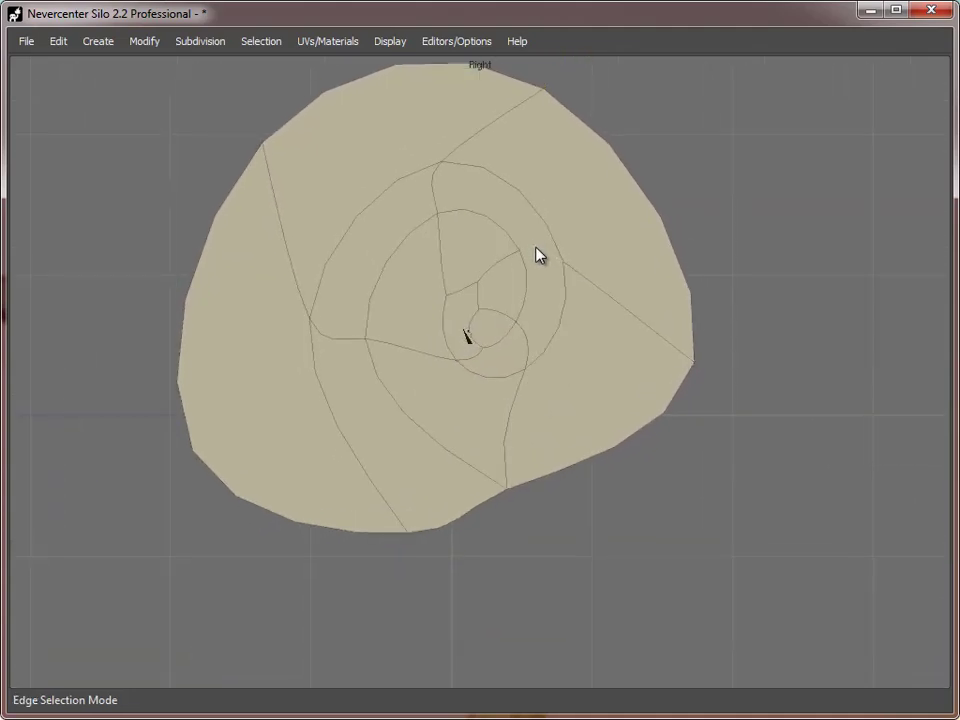
pyautogui.press('l')
pyautogui.click(538, 258)
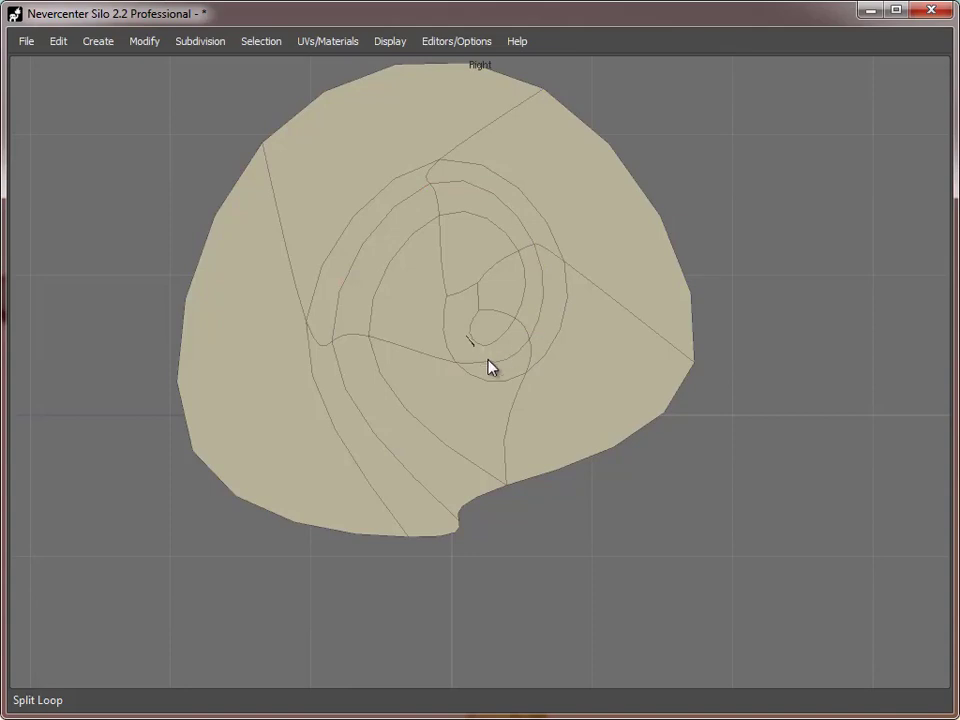
pyautogui.doubleClick(540, 314)
pyautogui.press('space')
pyautogui.press('space')
pyautogui.keyDown('alt'); pyautogui.moveTo(430, 395); pyautogui.dragTo(536, 435); pyautogui.keyUp('alt')
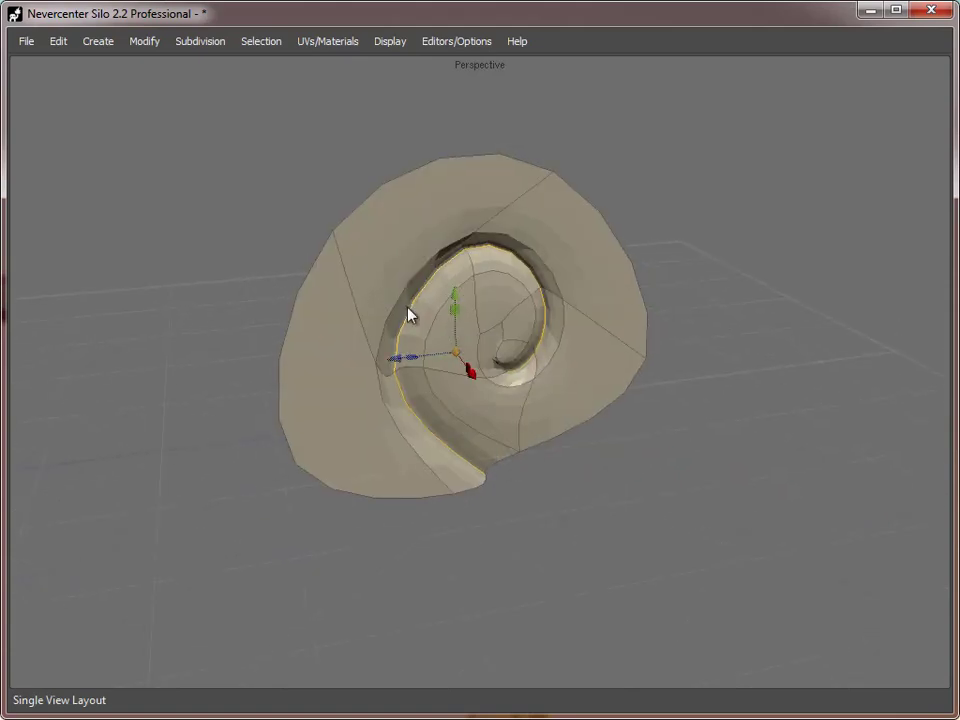
pyautogui.keyDown('alt'); pyautogui.moveTo(560, 349); pyautogui.dragTo(478, 405); pyautogui.keyUp('alt')
pyautogui.keyDown('alt'); pyautogui.moveTo(531, 215); pyautogui.dragTo(519, 484); pyautogui.keyUp('alt')
# Step: In the Right view, raise the upper-right outer vertex to make the outline taller
pyautogui.press('space')
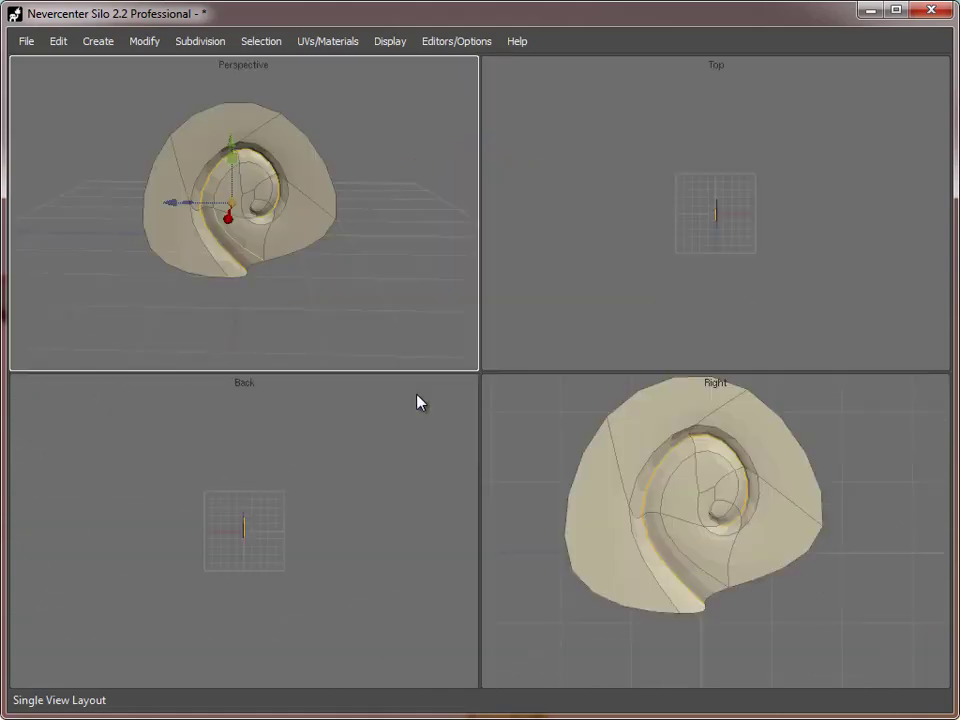
pyautogui.press('space')
pyautogui.press('a')
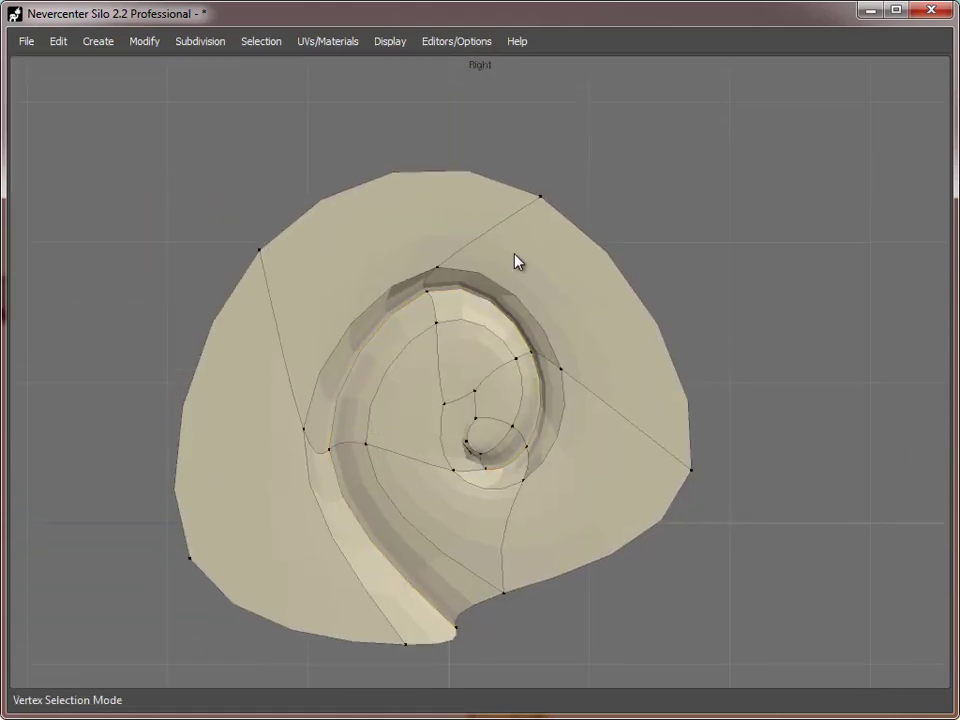
pyautogui.moveTo(549, 205); pyautogui.dragTo(523, 90)
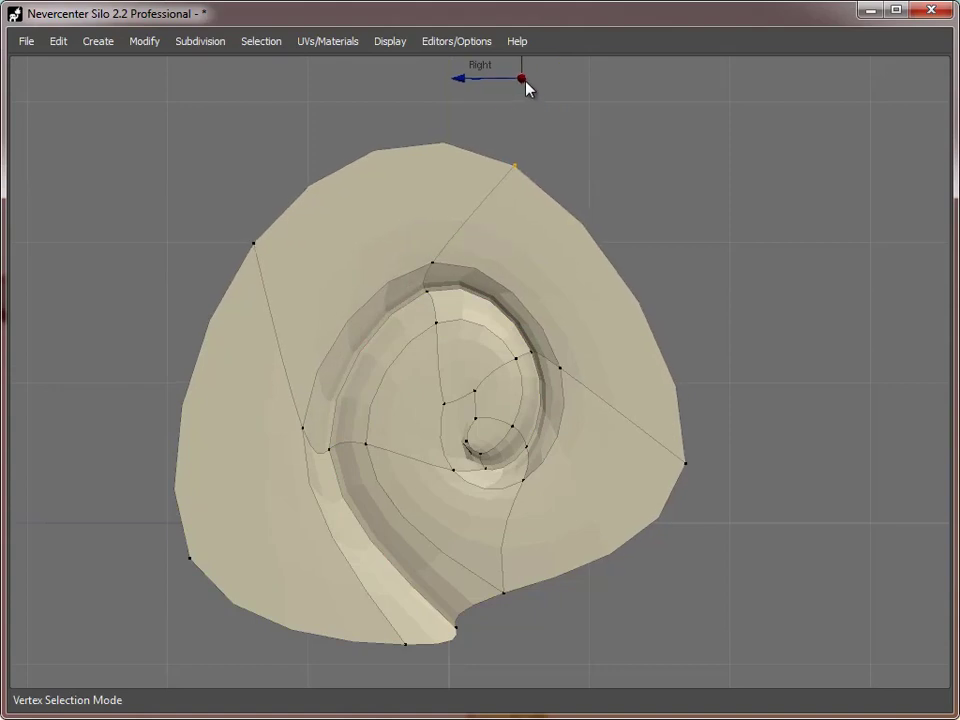
# Step: Merge the two successive short edges at the spiral's centre to close the small gap there
pyautogui.keyDown('alt'); pyautogui.moveTo(531, 514); pyautogui.dragTo(554, 458, button='middle'); pyautogui.keyUp('alt')
pyautogui.keyDown('alt'); pyautogui.moveTo(554, 458); pyautogui.dragTo(573, 428, button='right'); pyautogui.keyUp('alt')
pyautogui.keyDown('alt'); pyautogui.moveTo(410, 514); pyautogui.dragTo(349, 477, button='middle'); pyautogui.keyUp('alt')
pyautogui.keyDown('alt'); pyautogui.moveTo(349, 477); pyautogui.dragTo(386, 450, button='right'); pyautogui.keyUp('alt')
pyautogui.press('s')
pyautogui.keyDown('alt'); pyautogui.moveTo(385, 424); pyautogui.dragTo(428, 466, button='middle'); pyautogui.keyUp('alt')
pyautogui.keyDown('alt'); pyautogui.moveTo(428, 466); pyautogui.dragTo(440, 444, button='right'); pyautogui.keyUp('alt')
pyautogui.click(459, 378)
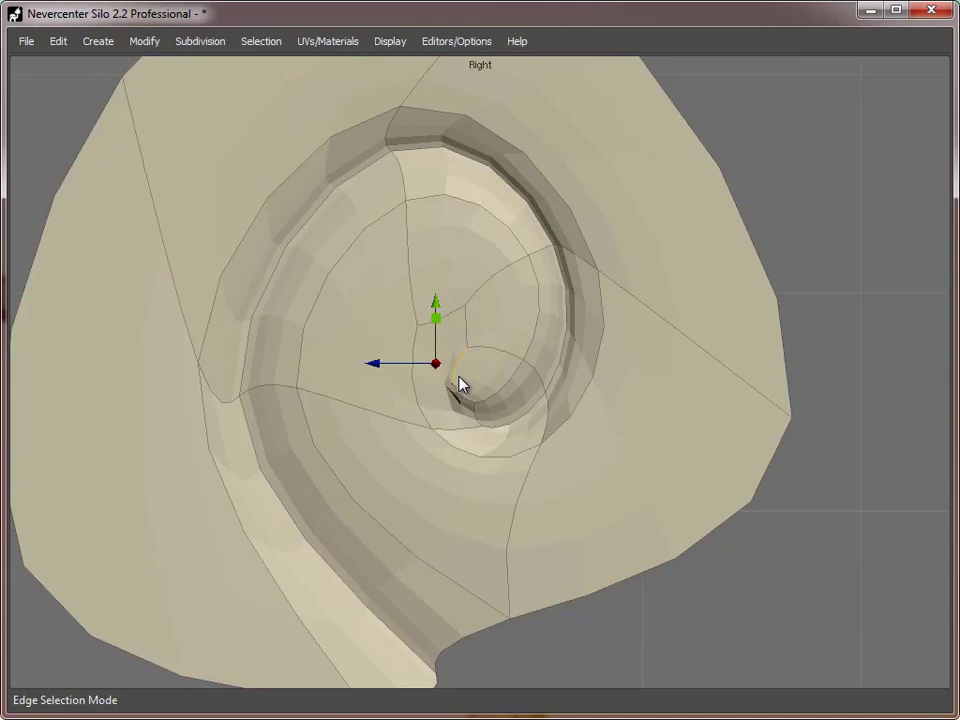
pyautogui.click(144, 41)
pyautogui.click(168, 288)
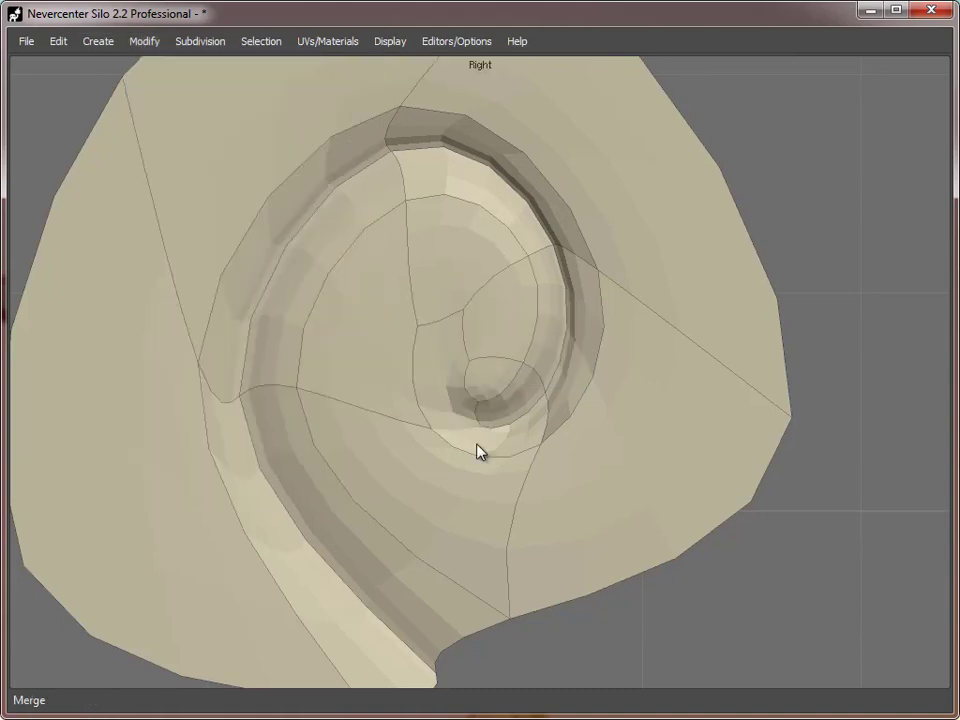
pyautogui.click(456, 390)
pyautogui.click(150, 42)
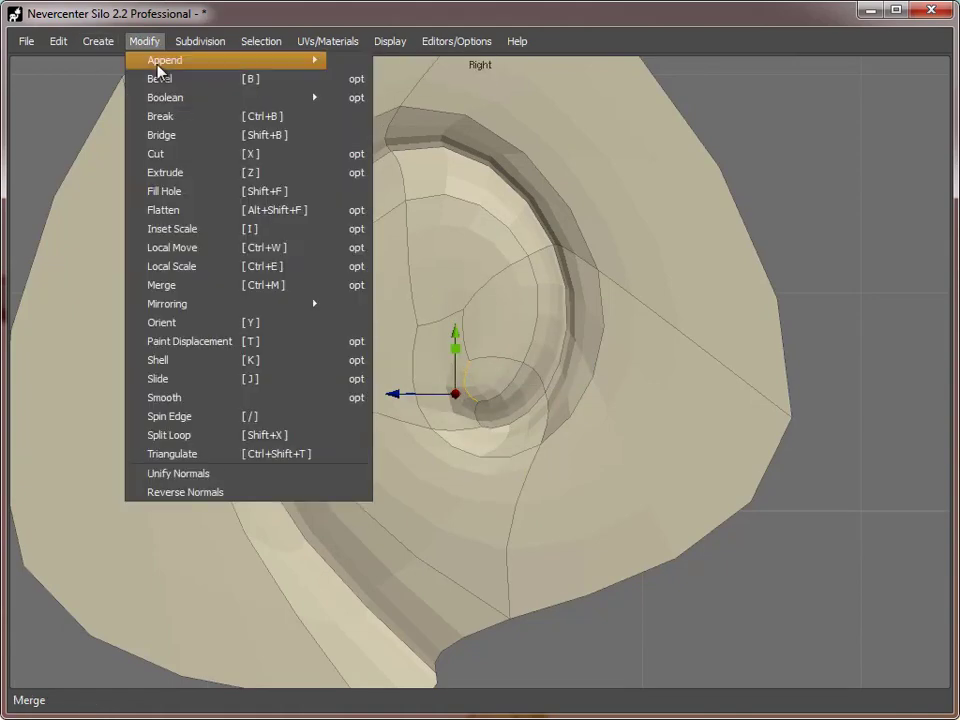
pyautogui.click(176, 286)
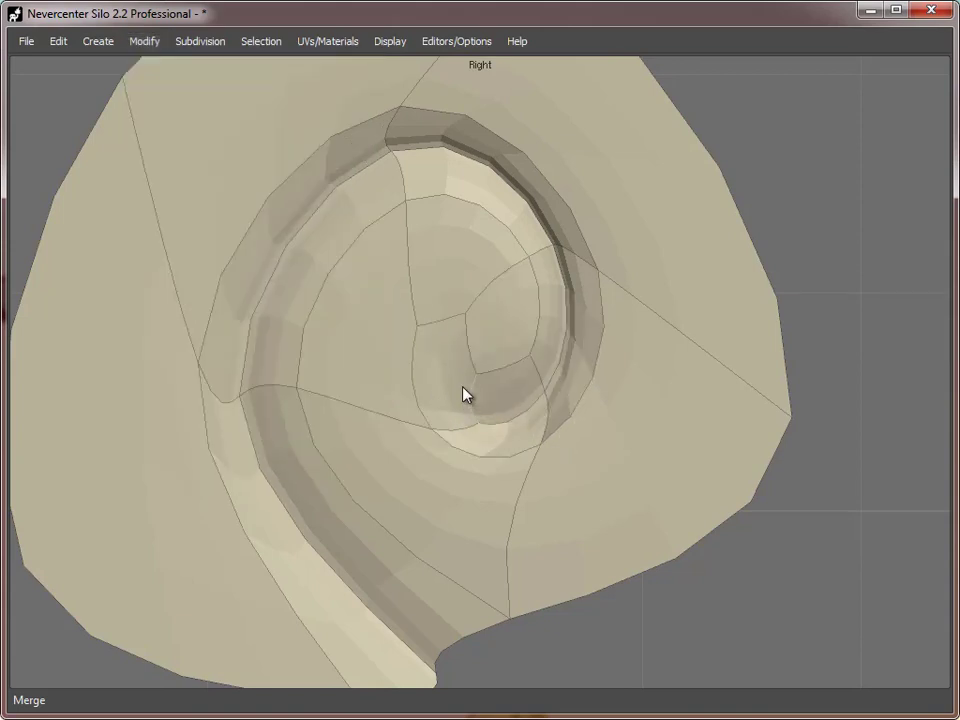
# Step: Move the short edge at the bottom notch of the outline to the right
pyautogui.keyDown('alt'); pyautogui.moveTo(641, 444); pyautogui.dragTo(543, 455, button='right'); pyautogui.keyUp('alt')
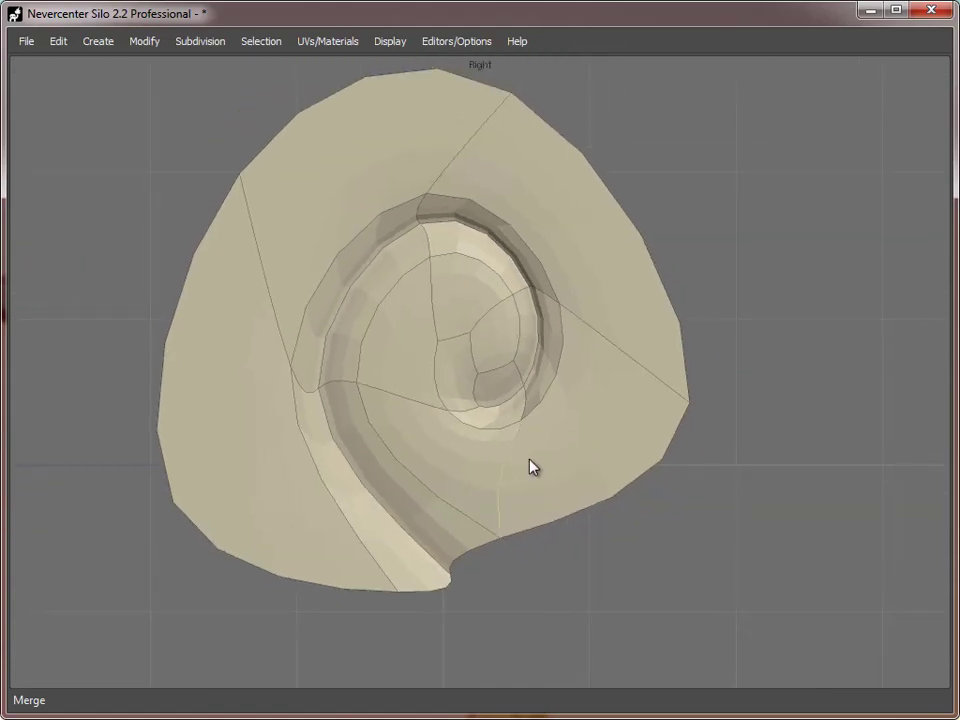
pyautogui.keyDown('alt'); pyautogui.moveTo(543, 455); pyautogui.dragTo(609, 350, button='middle'); pyautogui.keyUp('alt')
pyautogui.keyDown('alt'); pyautogui.moveTo(554, 468); pyautogui.dragTo(552, 544, button='middle'); pyautogui.keyUp('alt')
pyautogui.keyDown('alt'); pyautogui.moveTo(552, 544); pyautogui.dragTo(538, 496, button='right'); pyautogui.keyUp('alt')
pyautogui.click(522, 498)
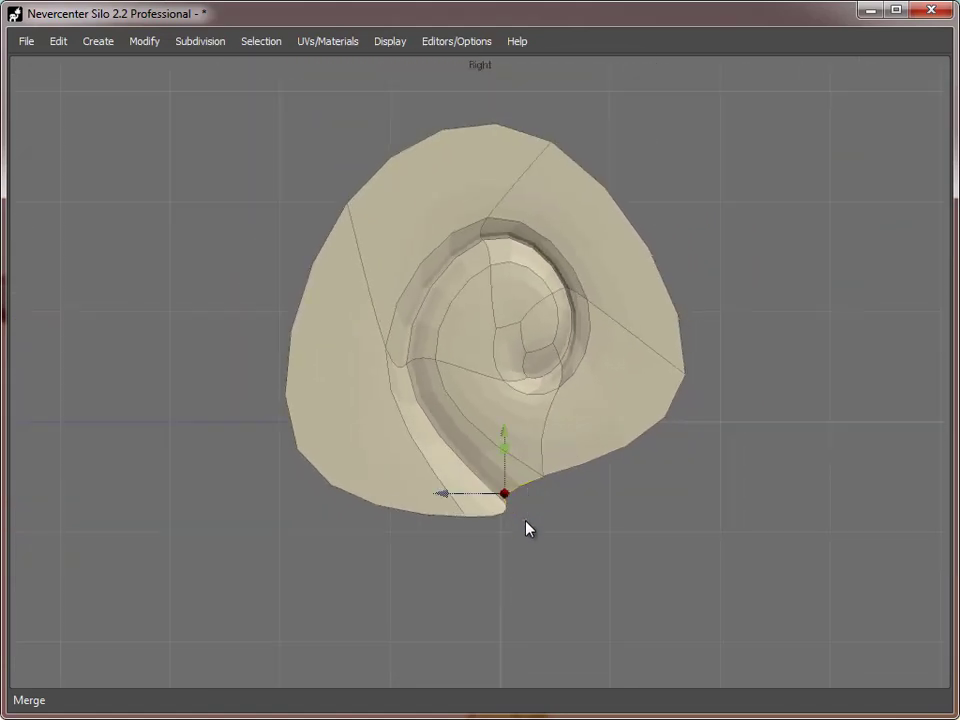
pyautogui.moveTo(507, 500); pyautogui.dragTo(558, 512)
# Step: Pull the upper-left outer vertex outward and nudge the short edges crossing the groove's left side
pyautogui.press('a')
pyautogui.click(474, 524)
pyautogui.click(347, 203)
pyautogui.moveTo(313, 162); pyautogui.dragTo(262, 213)
pyautogui.press('s')
pyautogui.click(406, 361)
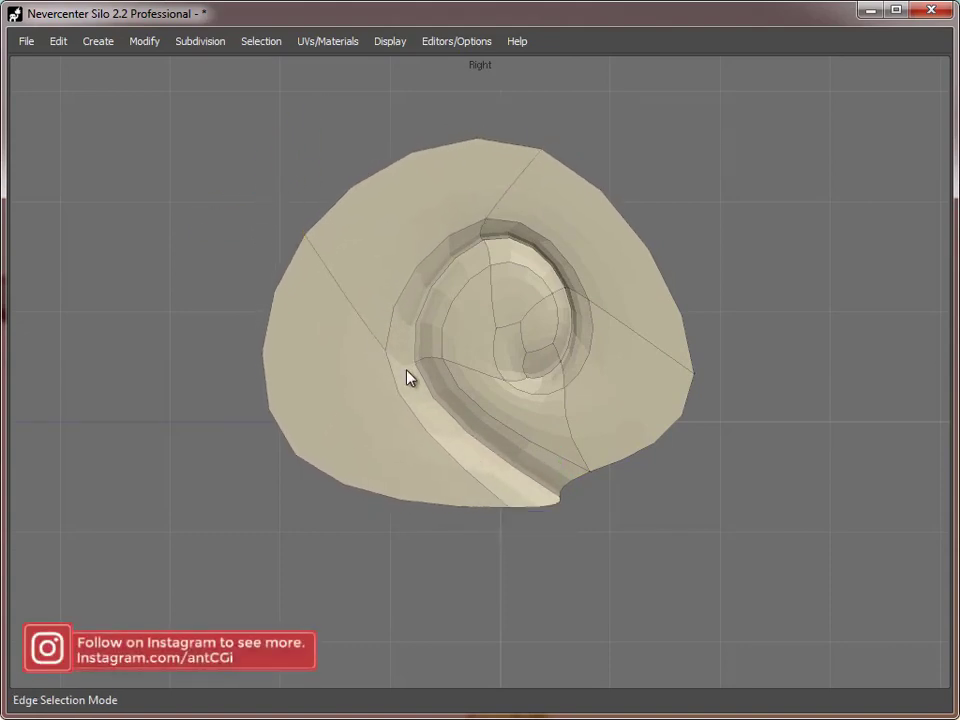
pyautogui.keyDown('shift'); pyautogui.click(422, 362); pyautogui.keyUp('shift')
pyautogui.moveTo(366, 371)
pyautogui.mouseDown()
pyautogui.moveTo(369, 351)
pyautogui.moveTo(360, 355)
pyautogui.mouseUp()
# Step: Raise the top outer vertex and move the right-hand outer vertex further right and up
pyautogui.press('a')
pyautogui.keyDown('alt'); pyautogui.moveTo(608, 176); pyautogui.dragTo(545, 293, button='middle'); pyautogui.keyUp('alt')
pyautogui.moveTo(498, 262); pyautogui.dragTo(485, 133)
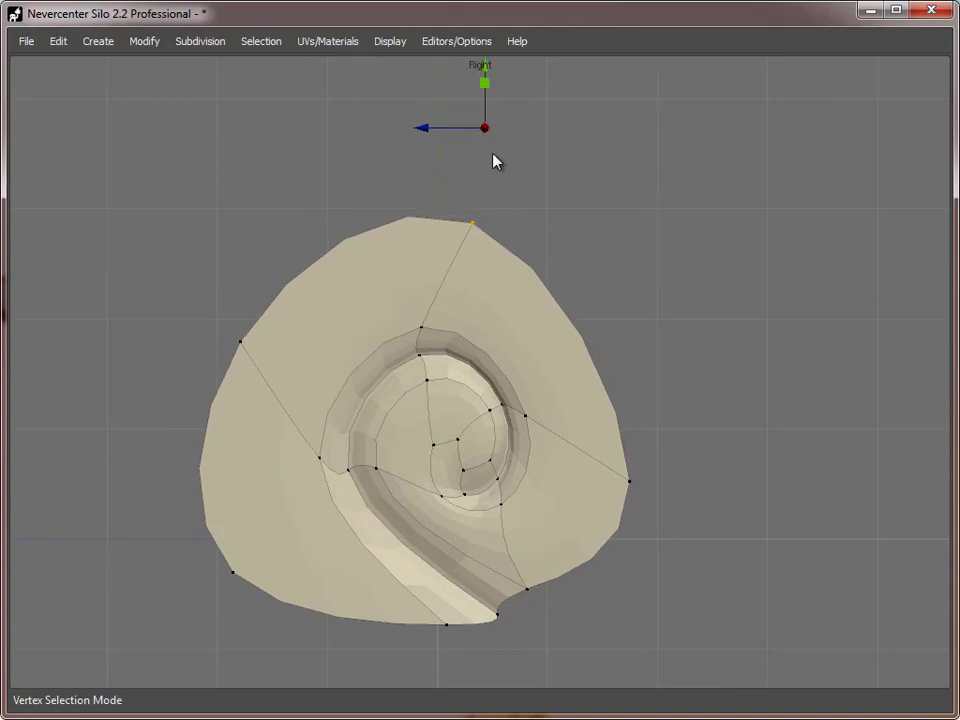
pyautogui.moveTo(633, 484); pyautogui.dragTo(731, 465)
# Step: Adjust the vertices and short edge at the groove's lower end to smooth the notch in the outline
pyautogui.click(545, 583)
pyautogui.moveTo(490, 600)
pyautogui.mouseDown()
pyautogui.moveTo(510, 585)
pyautogui.moveTo(494, 620)
pyautogui.mouseUp()
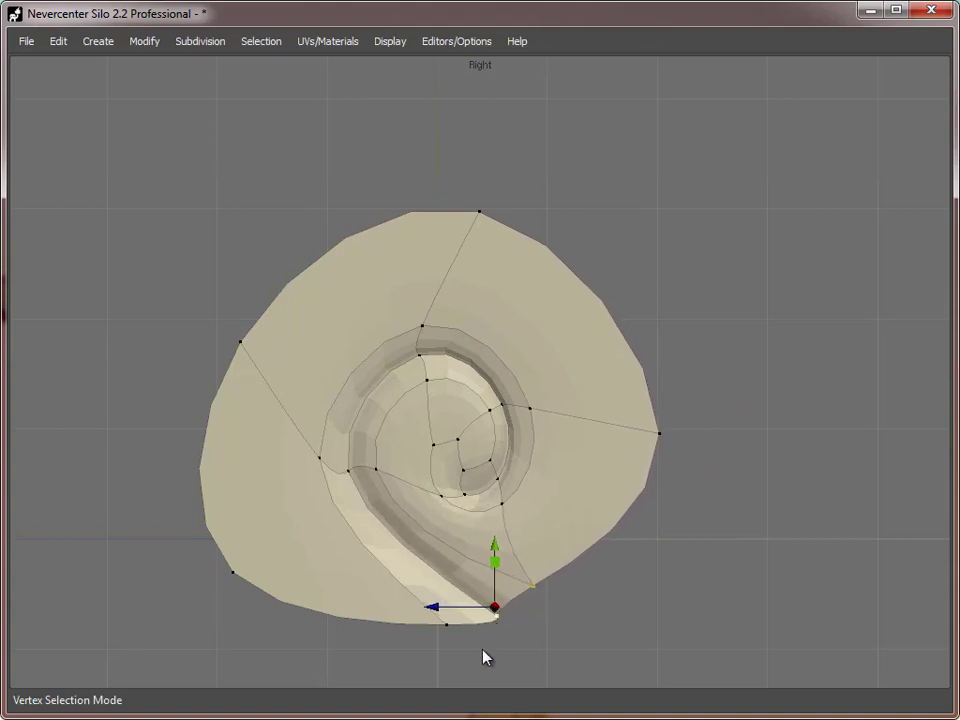
pyautogui.moveTo(497, 628); pyautogui.dragTo(527, 486, button='middle')
pyautogui.moveTo(539, 497); pyautogui.dragTo(510, 474)
pyautogui.press('2')
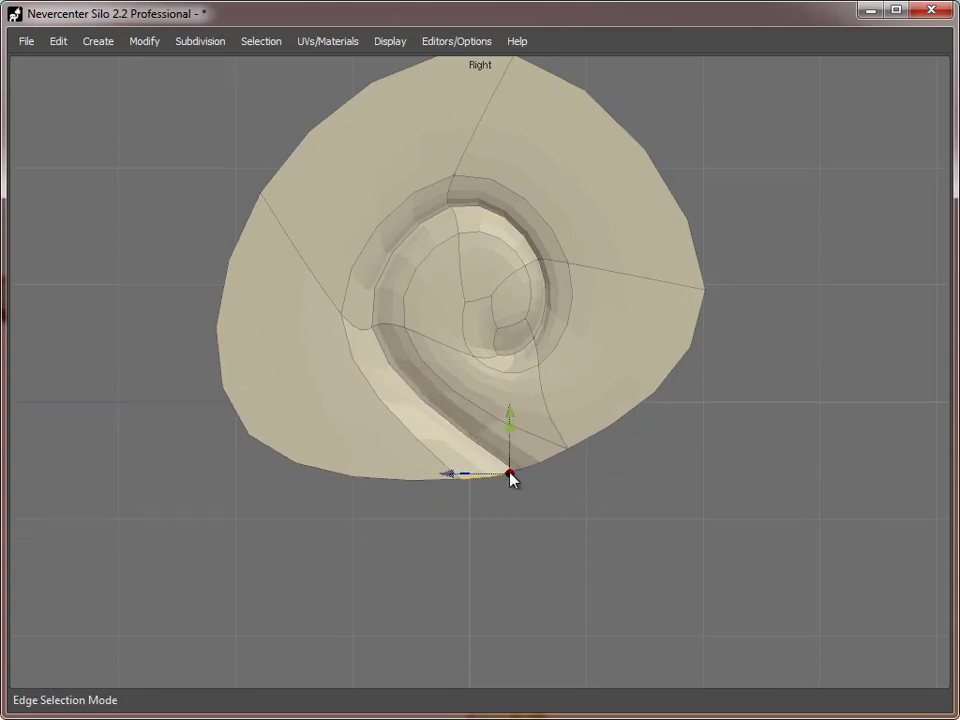
# Step: Reposition the lower-left and upper-left outer vertices to even out the left side of the outline
pyautogui.moveTo(476, 513); pyautogui.dragTo(515, 513, button='middle')
pyautogui.press('a')
pyautogui.click(291, 432)
pyautogui.moveTo(242, 487); pyautogui.dragTo(227, 441)
pyautogui.moveTo(388, 148); pyautogui.dragTo(322, 320, button='middle')
pyautogui.click(320, 315)
pyautogui.moveTo(264, 328); pyautogui.dragTo(252, 283)
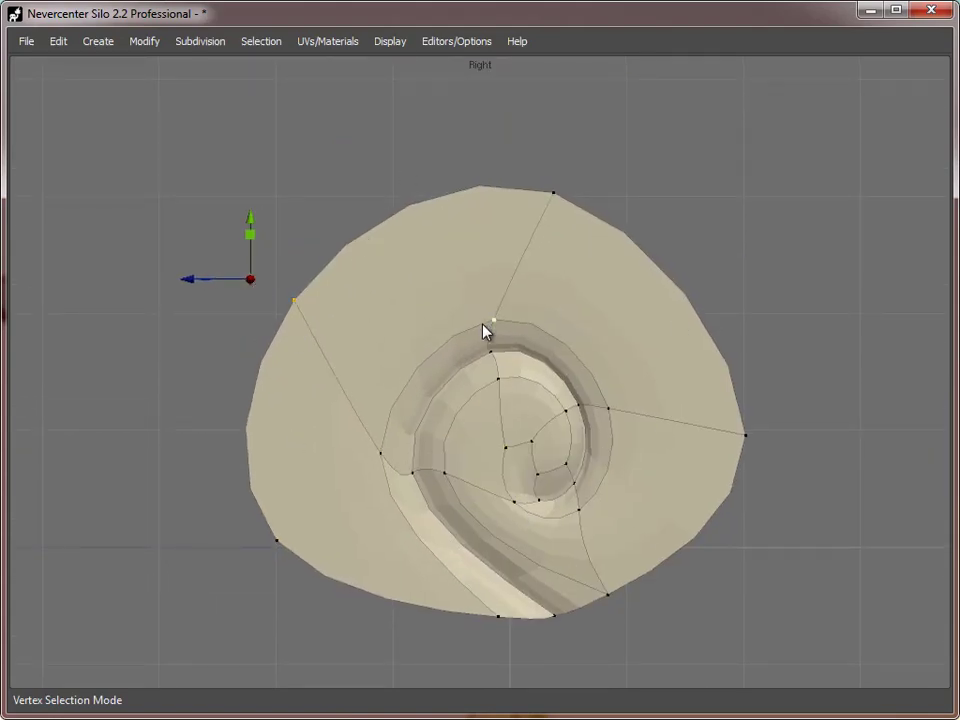
# Step: In the Perspective view, select the whole outer border loop and extrude it in depth to thicken the spiral
pyautogui.press('space')
pyautogui.press('space')
pyautogui.keyDown('alt'); pyautogui.moveTo(239, 196); pyautogui.dragTo(447, 364); pyautogui.keyUp('alt')
pyautogui.scroll(-3, 447, 364)
pyautogui.keyDown('alt'); pyautogui.moveTo(447, 364); pyautogui.dragTo(409, 389, button='middle'); pyautogui.keyUp('alt')
pyautogui.scroll(2, 409, 389)
pyautogui.press('s')
pyautogui.click(378, 198)
pyautogui.hotkey('alt', 'e')
pyautogui.keyDown('alt'); pyautogui.moveTo(390, 364); pyautogui.dragTo(533, 523); pyautogui.keyUp('alt')
pyautogui.keyDown('ctrl'); pyautogui.moveTo(576, 553); pyautogui.dragTo(412, 316); pyautogui.keyUp('ctrl')
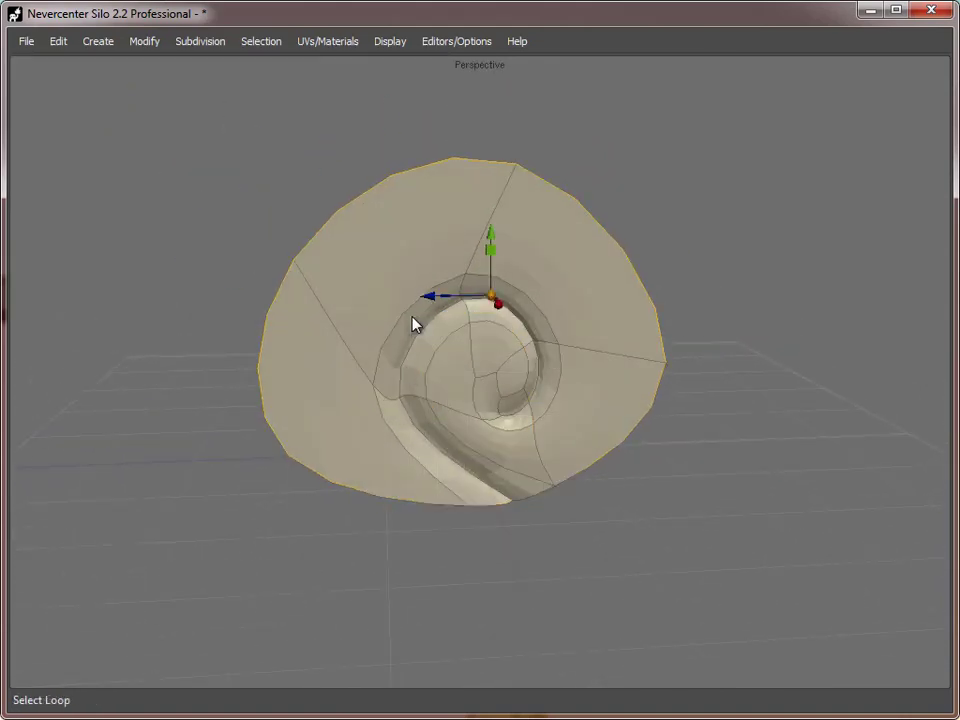
pyautogui.keyDown('shift'); pyautogui.click(385, 515); pyautogui.keyUp('shift')
pyautogui.keyDown('alt'); pyautogui.moveTo(570, 486); pyautogui.dragTo(521, 555); pyautogui.keyUp('alt')
pyautogui.press('x')
pyautogui.moveTo(538, 322); pyautogui.dragTo(514, 450)
# Step: Delete the rim face along the spiral's lower-left underside and check the opened base from the side
pyautogui.press('d')
pyautogui.click(396, 444)
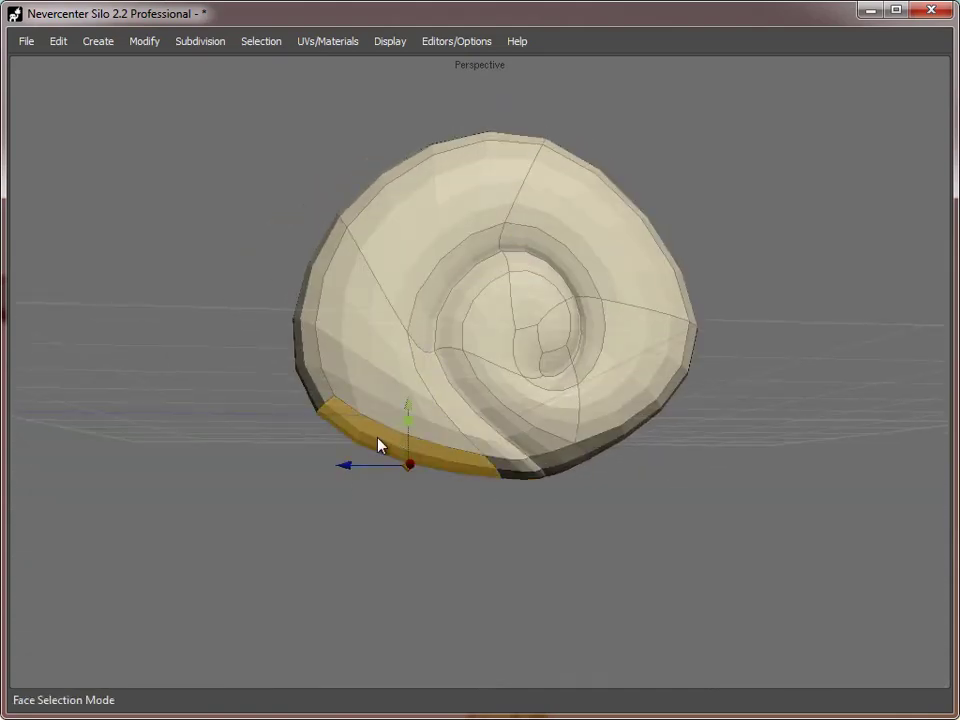
pyautogui.press('Delete')
pyautogui.keyDown('alt'); pyautogui.moveTo(474, 532); pyautogui.dragTo(579, 551); pyautogui.keyUp('alt')
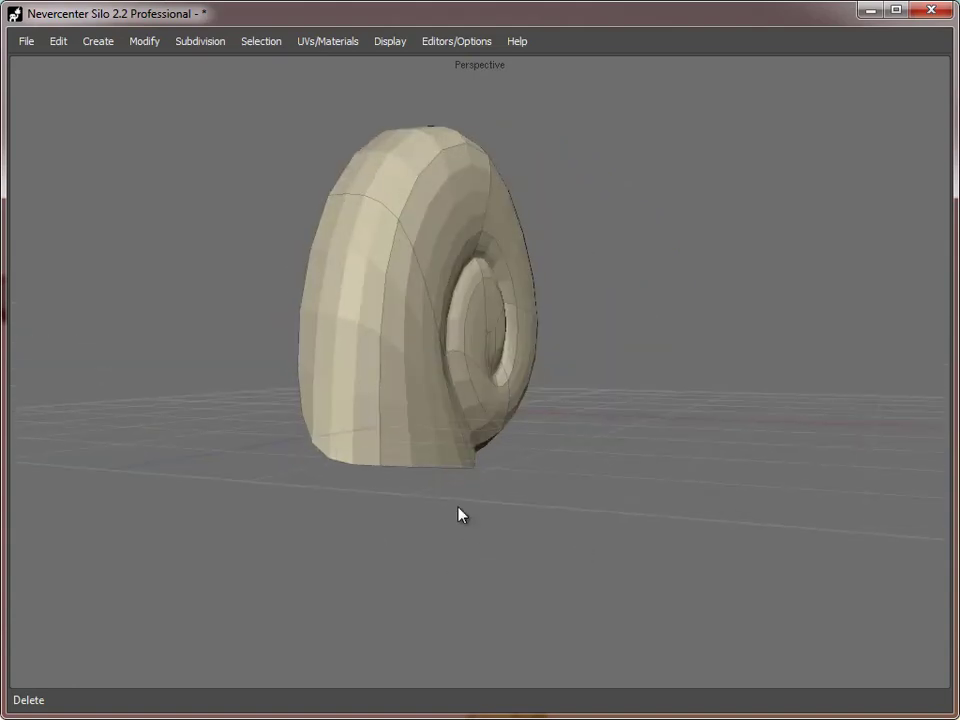
pyautogui.keyDown('alt'); pyautogui.moveTo(526, 485); pyautogui.dragTo(419, 488); pyautogui.keyUp('alt')
pyautogui.keyDown('alt'); pyautogui.moveTo(465, 281); pyautogui.dragTo(462, 350, button='middle'); pyautogui.keyUp('alt')
pyautogui.keyDown('alt'); pyautogui.moveTo(463, 350); pyautogui.dragTo(438, 355); pyautogui.keyUp('alt')
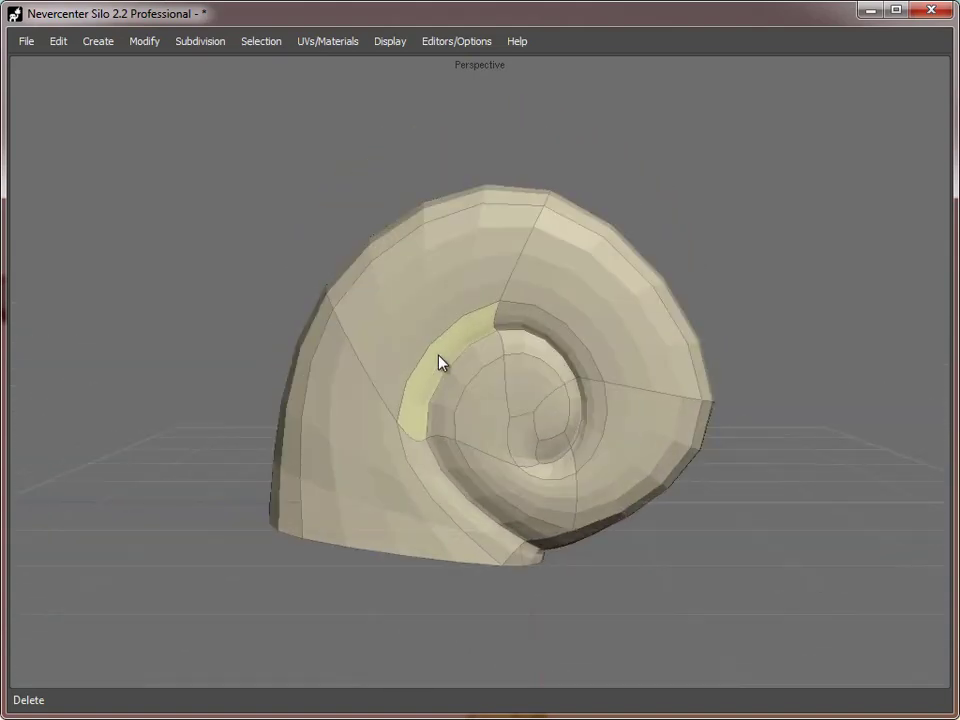
# Step: Display the spiral object in Smooth Shade Mode with its wireframe hidden
pyautogui.press('f')
pyautogui.rightClick(532, 273)
pyautogui.moveTo(611, 547)
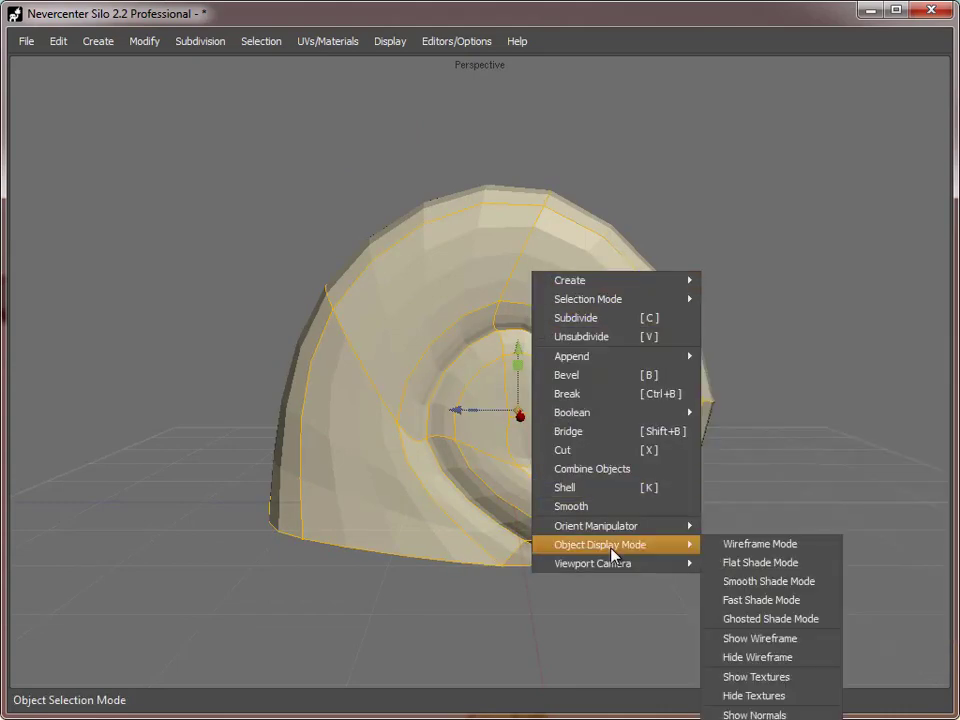
pyautogui.click(778, 581)
pyautogui.keyDown('alt'); pyautogui.moveTo(606, 286); pyautogui.dragTo(677, 193); pyautogui.keyUp('alt')
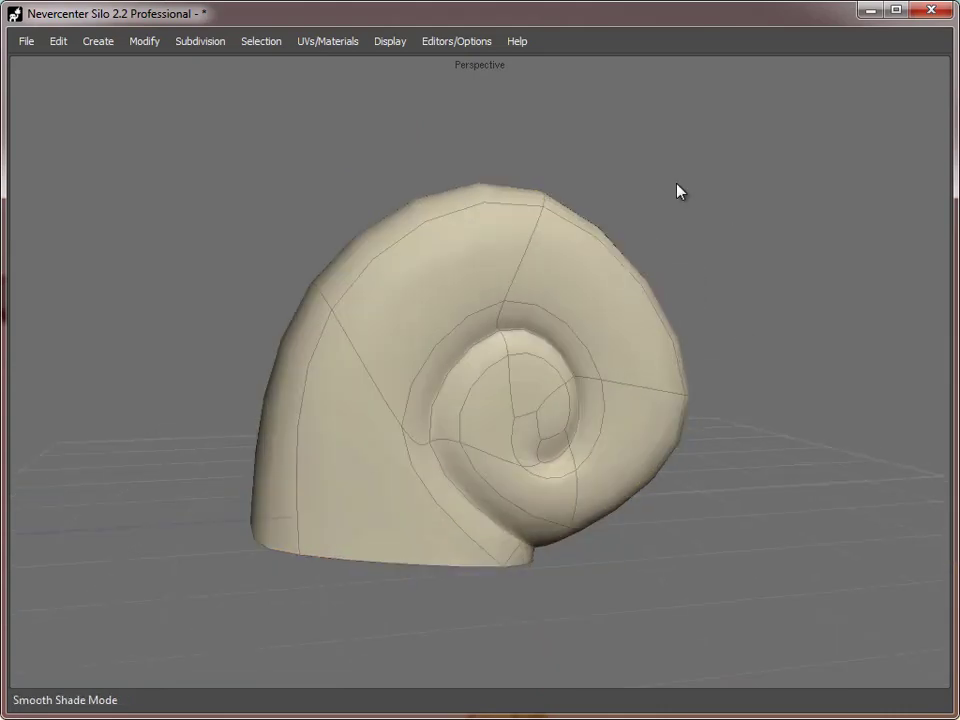
pyautogui.rightClick(677, 190)
pyautogui.moveTo(685, 456)
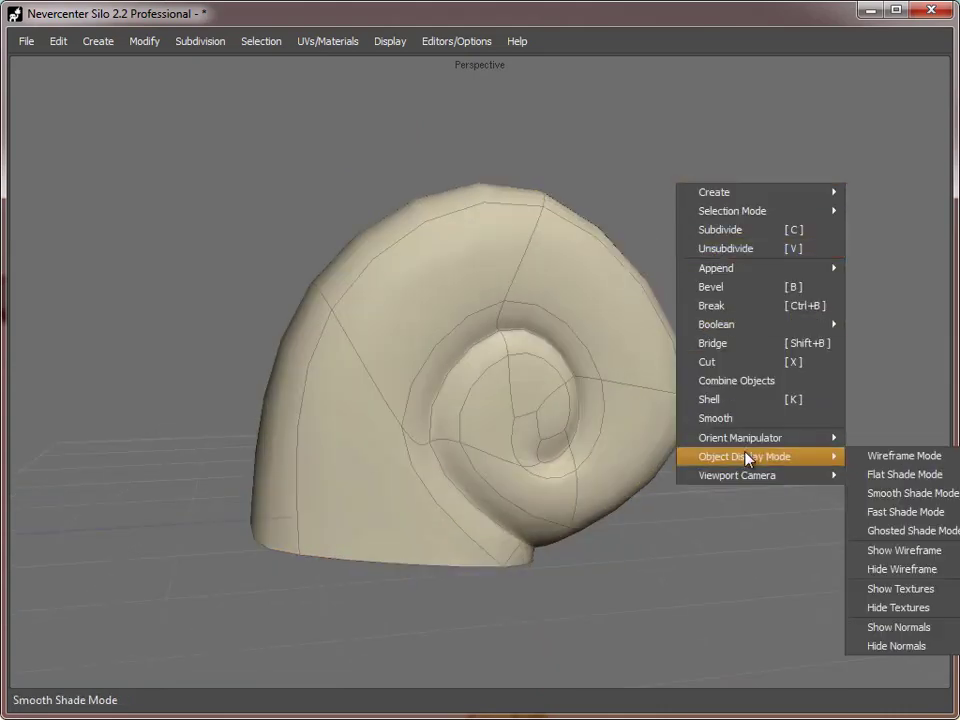
pyautogui.click(912, 570)
# Step: Examine the smooth-shaded spiral's overall form from several angles and distances
pyautogui.moveTo(589, 390)
pyautogui.keyDown('alt'); pyautogui.mouseDown()
pyautogui.moveTo(495, 411)
pyautogui.moveTo(587, 415)
pyautogui.mouseUp(); pyautogui.keyUp('alt')
pyautogui.keyDown('alt'); pyautogui.moveTo(583, 407); pyautogui.dragTo(489, 412, button='right'); pyautogui.keyUp('alt')
pyautogui.keyDown('alt'); pyautogui.moveTo(489, 412); pyautogui.dragTo(413, 294); pyautogui.keyUp('alt')
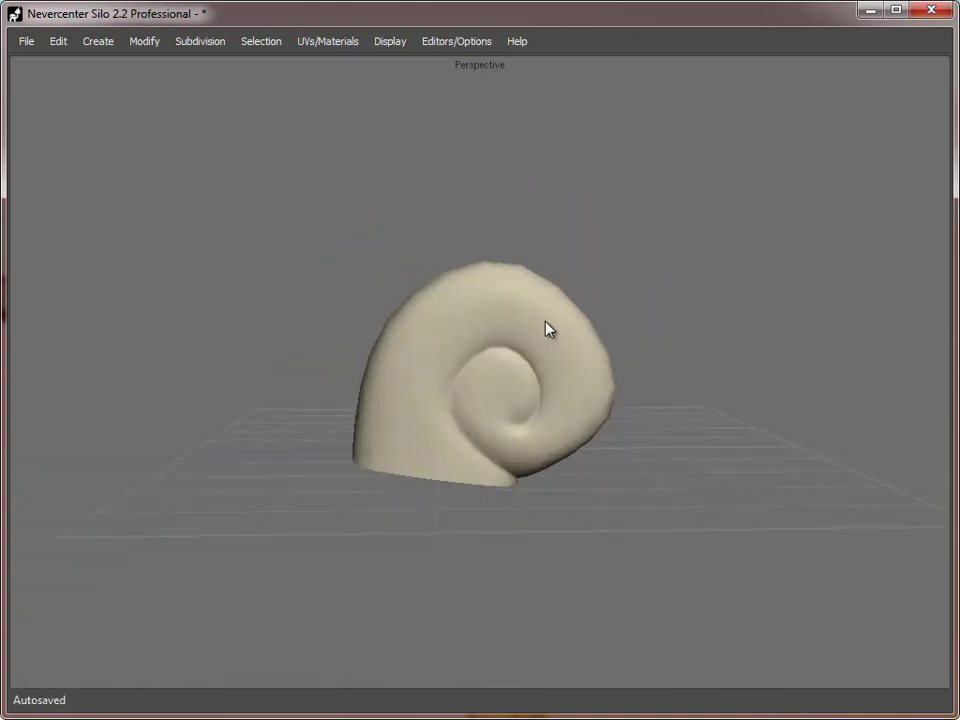
pyautogui.keyDown('alt'); pyautogui.moveTo(481, 390); pyautogui.dragTo(434, 344, button='middle'); pyautogui.keyUp('alt')
pyautogui.keyDown('alt'); pyautogui.moveTo(394, 435); pyautogui.dragTo(475, 468, button='right'); pyautogui.keyUp('alt')
pyautogui.click(521, 439)
pyautogui.keyDown('alt'); pyautogui.moveTo(475, 468); pyautogui.dragTo(509, 502, button='middle'); pyautogui.keyUp('alt')
pyautogui.keyDown('alt'); pyautogui.moveTo(511, 508); pyautogui.dragTo(553, 358); pyautogui.keyUp('alt')
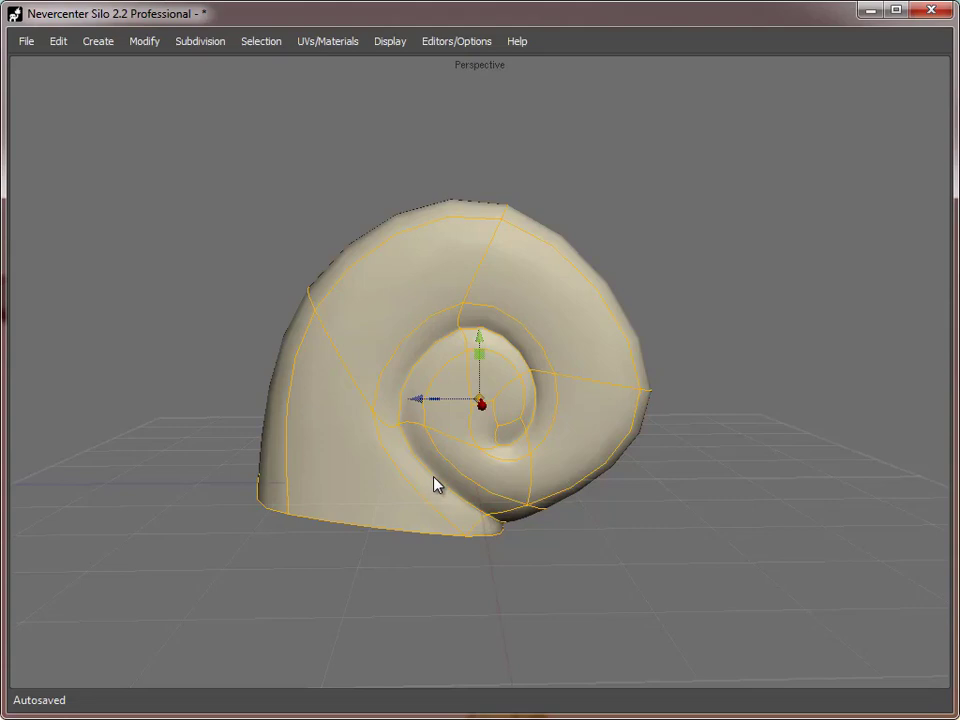
# Step: Cut a new edge across the small face at the coil's centre to extend the groove inward
pyautogui.keyDown('alt'); pyautogui.moveTo(438, 472); pyautogui.dragTo(431, 456, button='middle'); pyautogui.keyUp('alt')
pyautogui.keyDown('alt'); pyautogui.moveTo(431, 456); pyautogui.dragTo(493, 454, button='right'); pyautogui.keyUp('alt')
pyautogui.keyDown('alt'); pyautogui.moveTo(493, 454); pyautogui.dragTo(475, 498); pyautogui.keyUp('alt')
pyautogui.keyDown('alt'); pyautogui.moveTo(475, 498); pyautogui.dragTo(485, 499, button='right'); pyautogui.keyUp('alt')
pyautogui.keyDown('alt'); pyautogui.moveTo(485, 499); pyautogui.dragTo(410, 480, button='middle'); pyautogui.keyUp('alt')
pyautogui.keyDown('alt'); pyautogui.moveTo(410, 480); pyautogui.dragTo(425, 470, button='right'); pyautogui.keyUp('alt')
pyautogui.press('s')
pyautogui.keyDown('alt'); pyautogui.moveTo(426, 476); pyautogui.dragTo(432, 420, button='middle'); pyautogui.keyUp('alt')
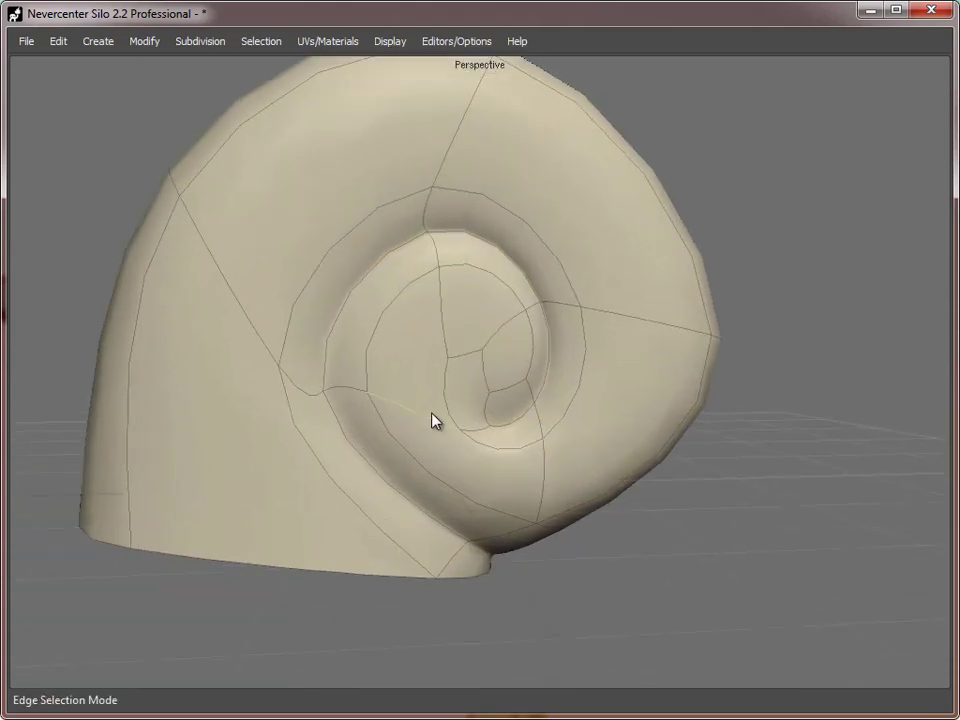
pyautogui.keyDown('alt'); pyautogui.moveTo(433, 420); pyautogui.dragTo(420, 418, button='right'); pyautogui.keyUp('alt')
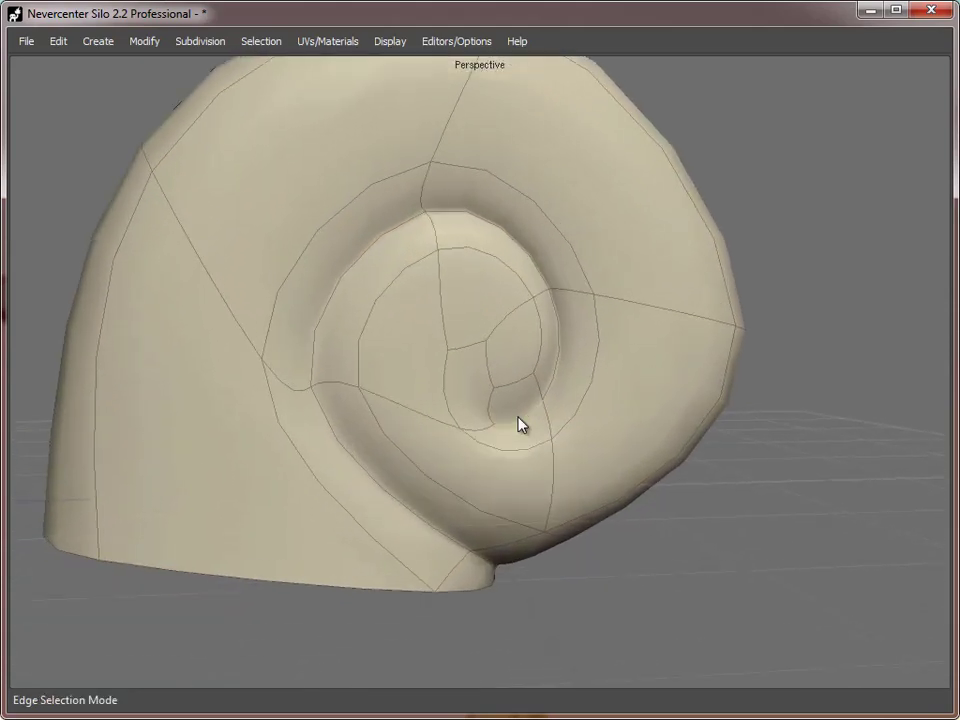
pyautogui.keyDown('alt'); pyautogui.moveTo(366, 432); pyautogui.dragTo(348, 424, button='middle'); pyautogui.keyUp('alt')
pyautogui.keyDown('alt'); pyautogui.moveTo(348, 424); pyautogui.dragTo(480, 428, button='right'); pyautogui.keyUp('alt')
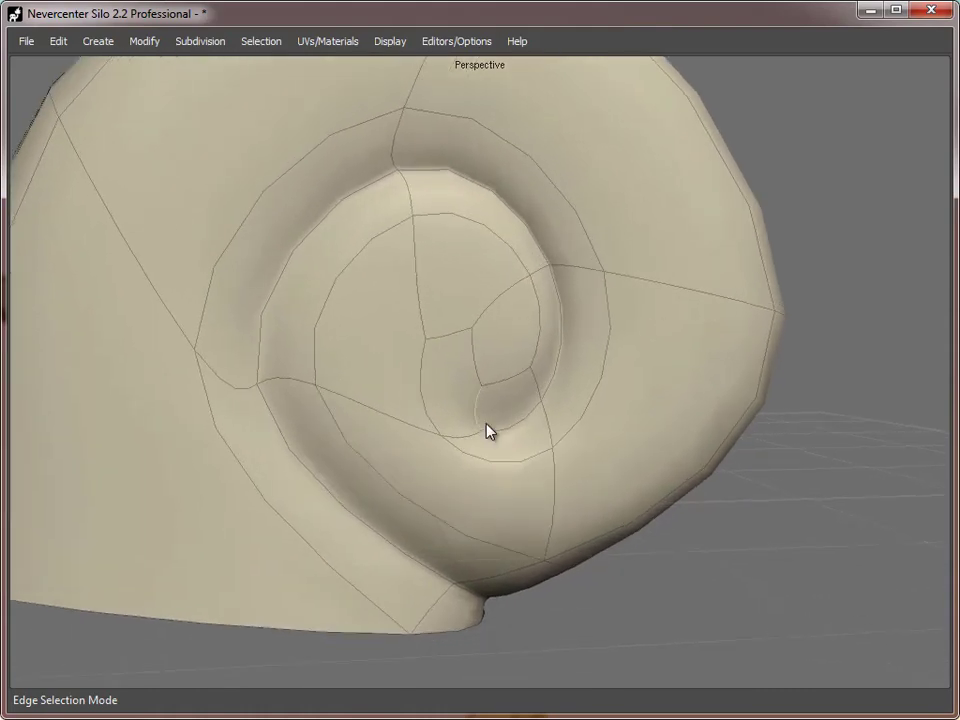
pyautogui.press('f')
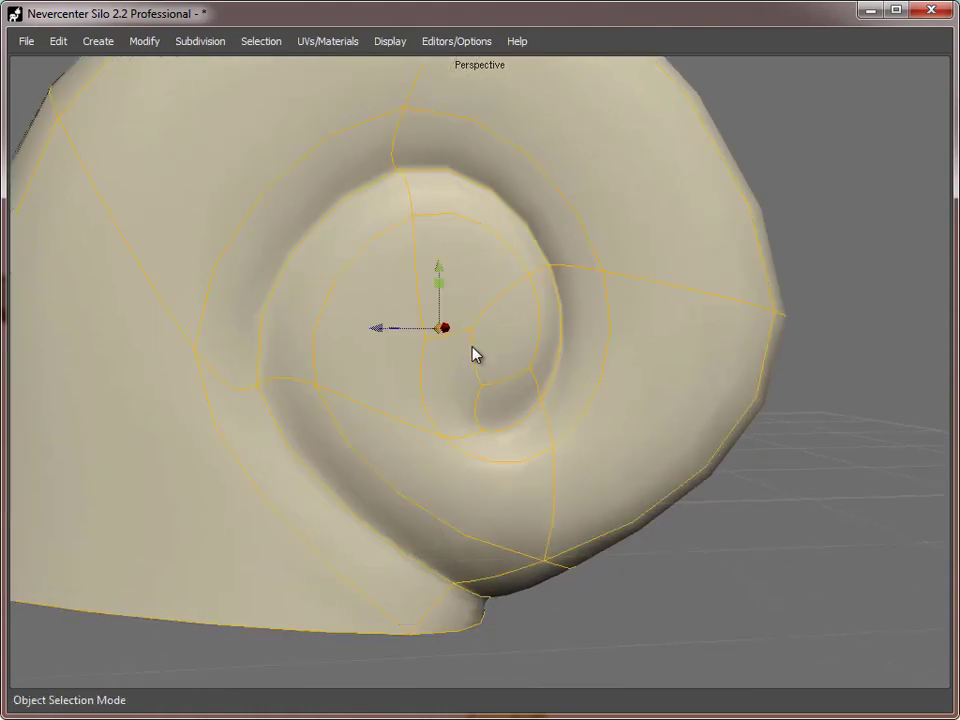
pyautogui.press('c')
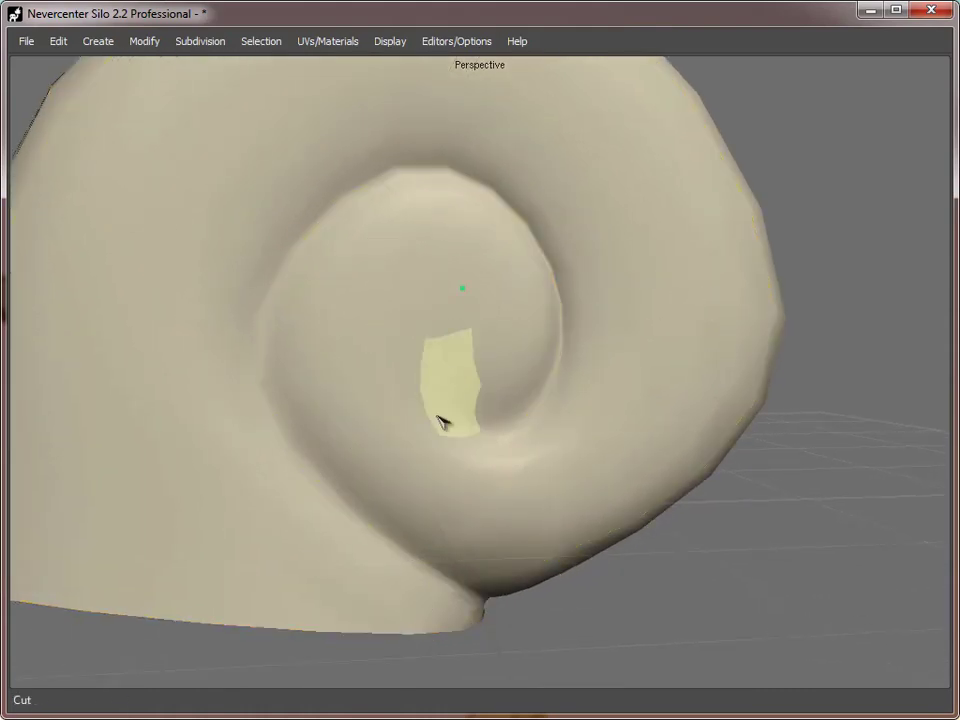
pyautogui.click(481, 431)
pyautogui.press('f')
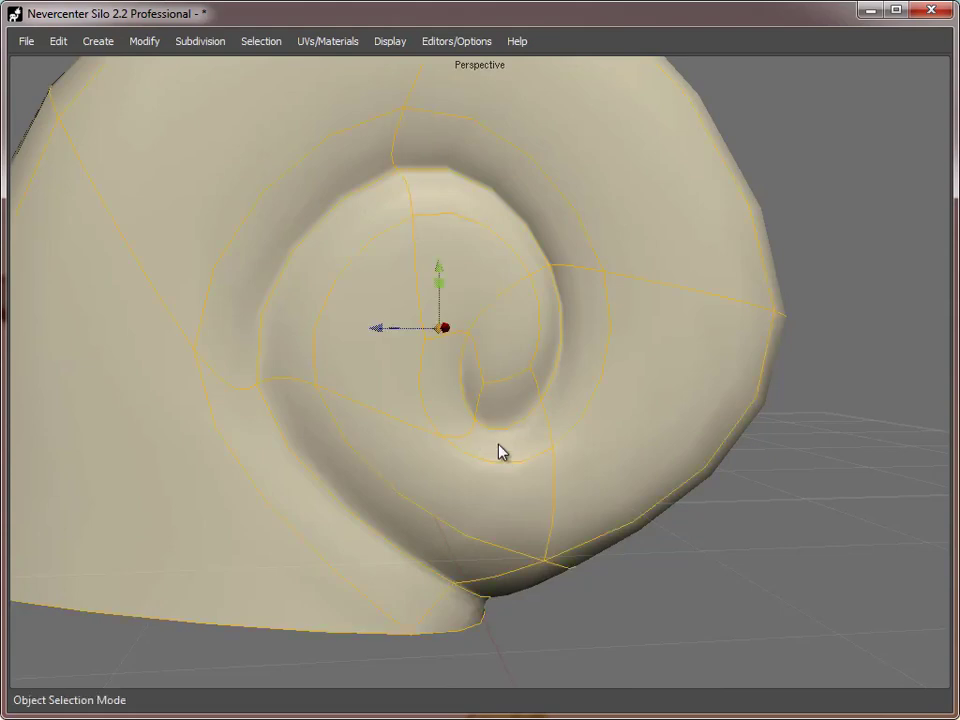
# Step: In the Right view, shift the small face at the coil's centre slightly up and left, and subdivide the spiral
pyautogui.press('d')
pyautogui.click(465, 396)
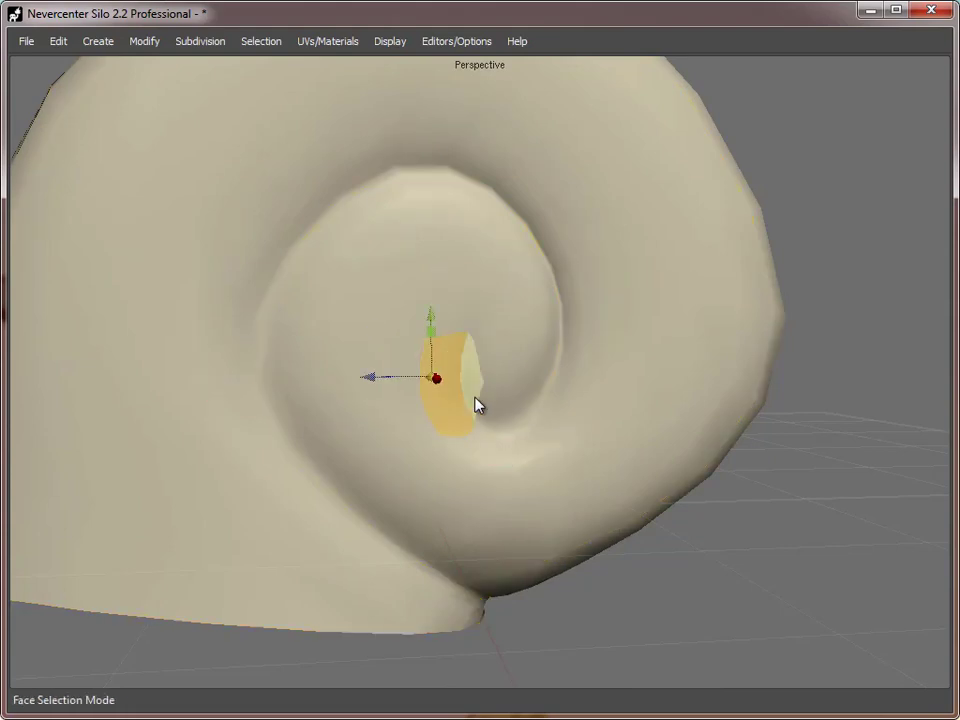
pyautogui.press('space')
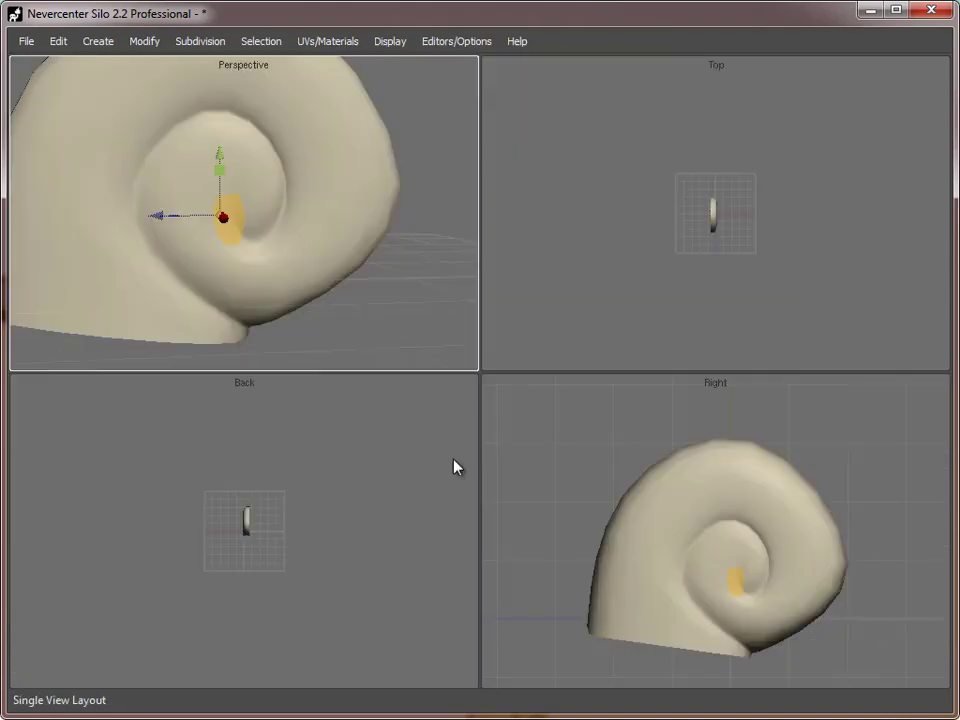
pyautogui.press('space')
pyautogui.moveTo(527, 387); pyautogui.dragTo(512, 373)
pyautogui.press('c')
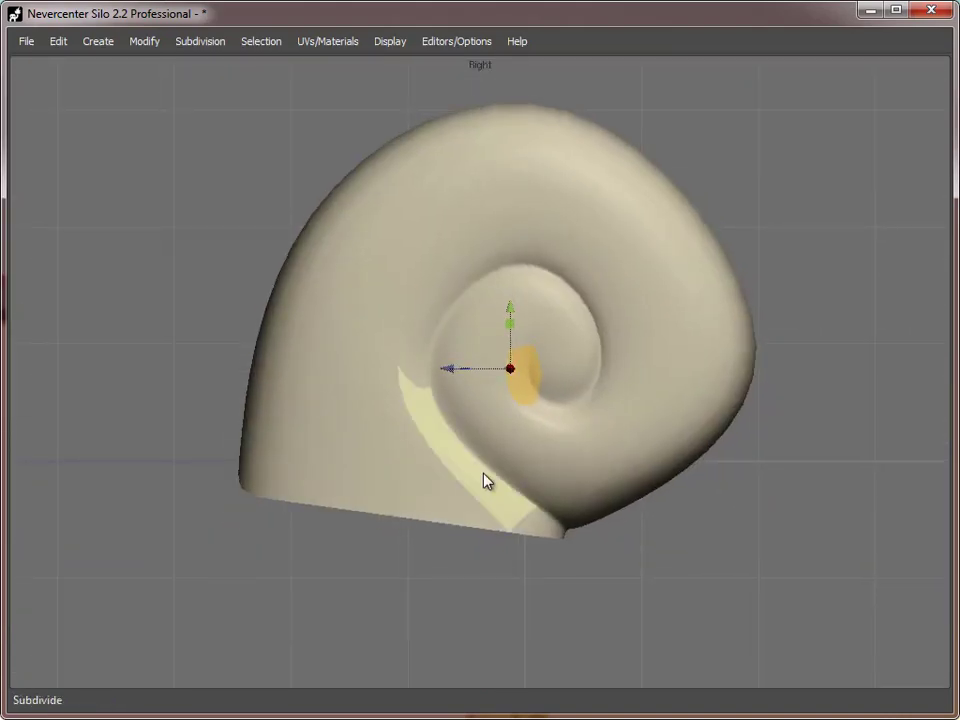
pyautogui.scroll(4, 500, 462)
pyautogui.moveTo(521, 369); pyautogui.dragTo(504, 369)
# Step: Move the groove edges on the coil's left, top and right sides outward to widen and round the inner coil
pyautogui.press('s')
pyautogui.click(402, 384)
pyautogui.click(424, 395)
pyautogui.moveTo(363, 400); pyautogui.dragTo(319, 417)
pyautogui.click(508, 245)
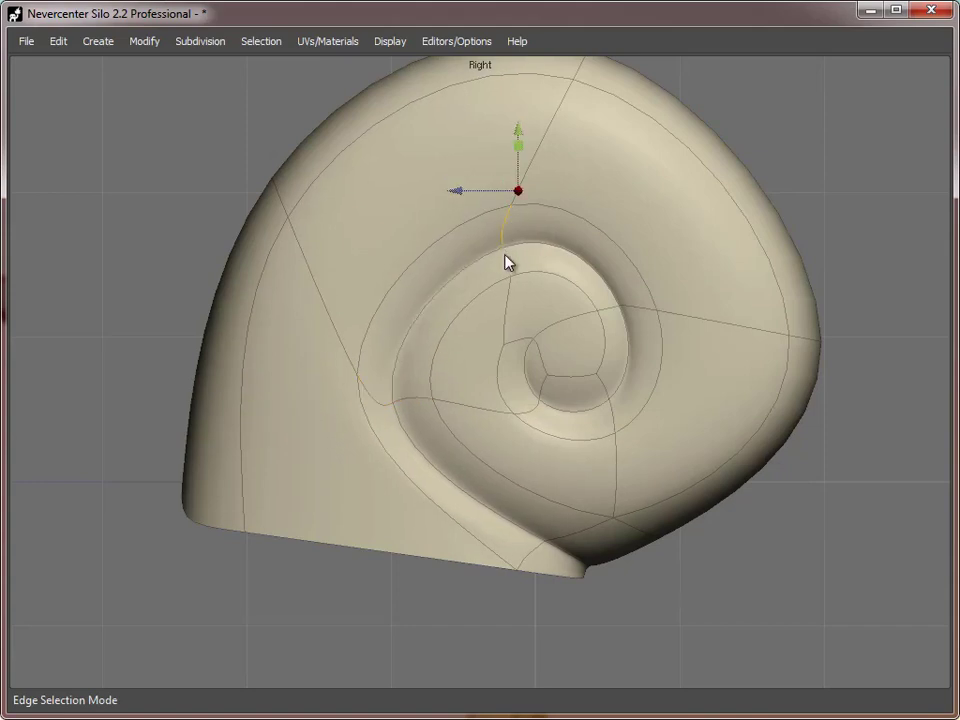
pyautogui.moveTo(514, 208); pyautogui.dragTo(497, 154)
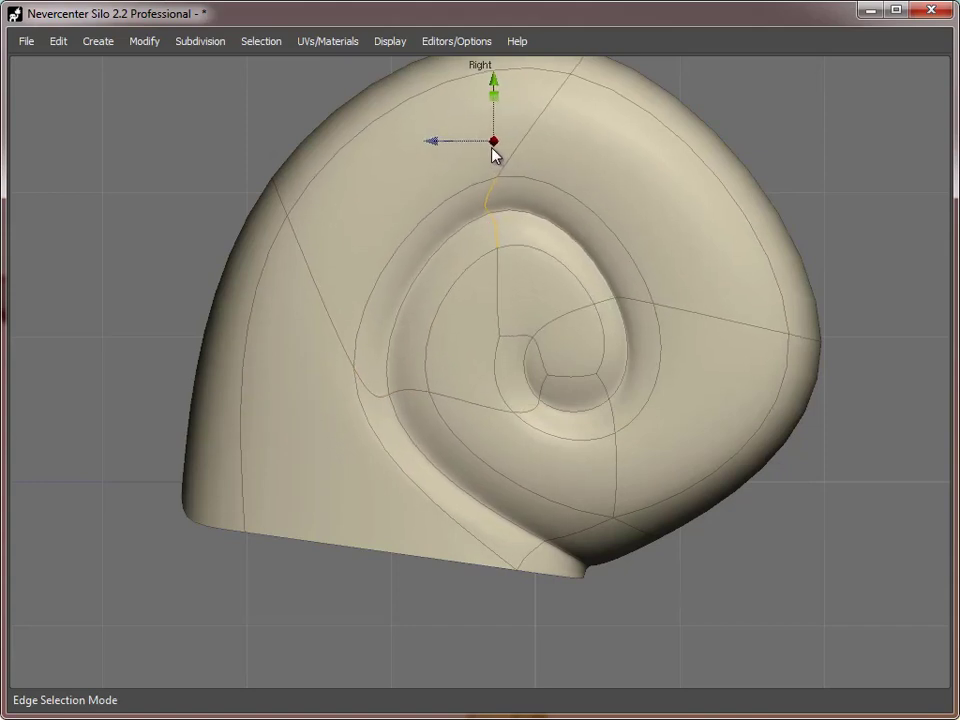
pyautogui.click(626, 300)
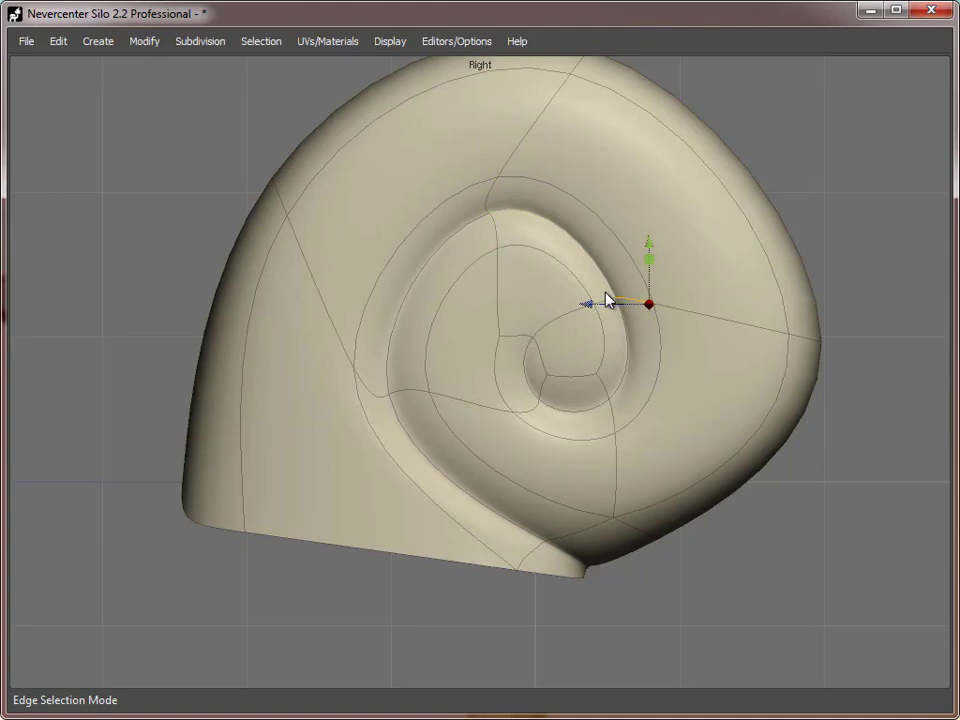
pyautogui.keyDown('alt'); pyautogui.moveTo(543, 404); pyautogui.dragTo(515, 427, button='middle'); pyautogui.keyUp('alt')
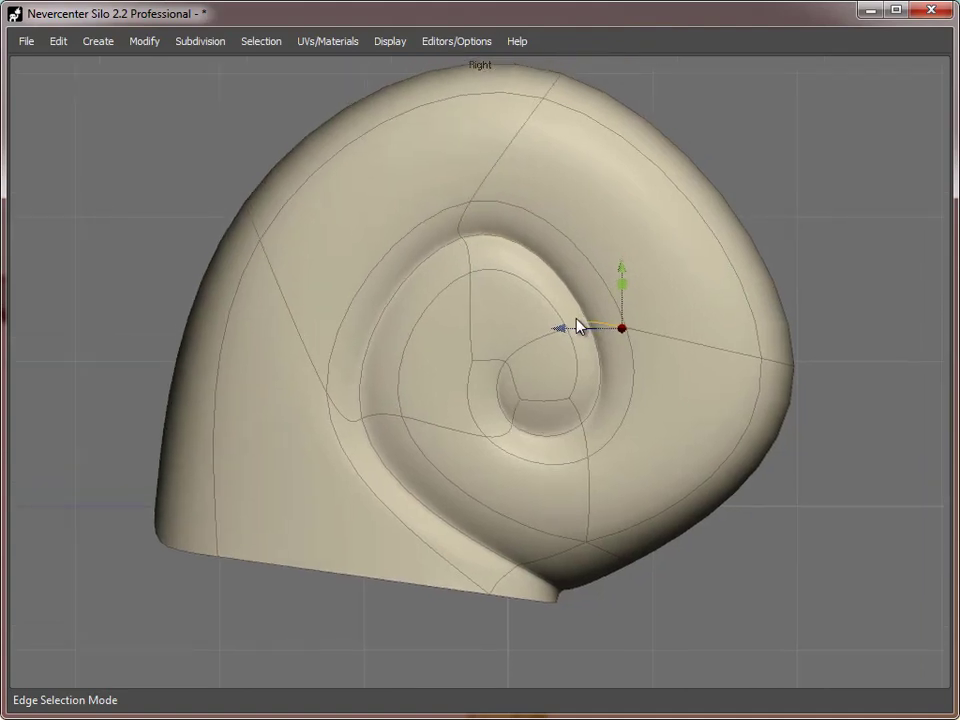
pyautogui.moveTo(620, 330); pyautogui.dragTo(924, 336)
# Step: Move the outer rim edges at the spiral's top and upper left outward to round its silhouette
pyautogui.keyDown('alt'); pyautogui.moveTo(777, 405); pyautogui.dragTo(756, 432, button='middle'); pyautogui.keyUp('alt')
pyautogui.scroll(-1, 756, 432)
pyautogui.click(523, 127)
pyautogui.keyDown('alt'); pyautogui.moveTo(539, 107); pyautogui.dragTo(587, 190, button='middle'); pyautogui.keyUp('alt')
pyautogui.moveTo(593, 112); pyautogui.dragTo(581, 92)
pyautogui.click(290, 336)
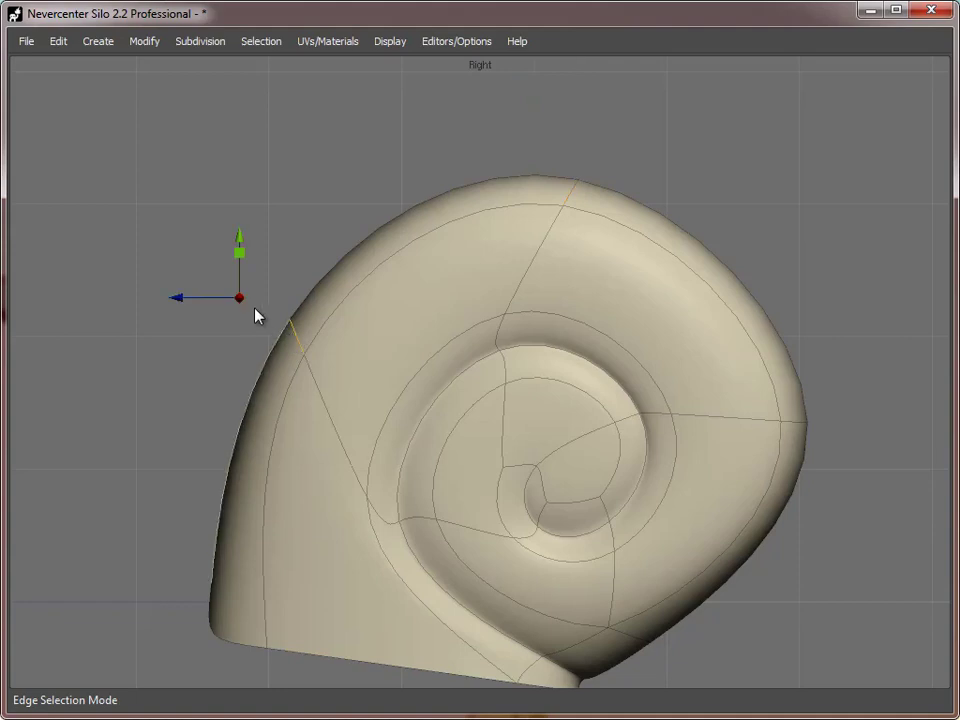
pyautogui.moveTo(241, 298); pyautogui.dragTo(198, 285)
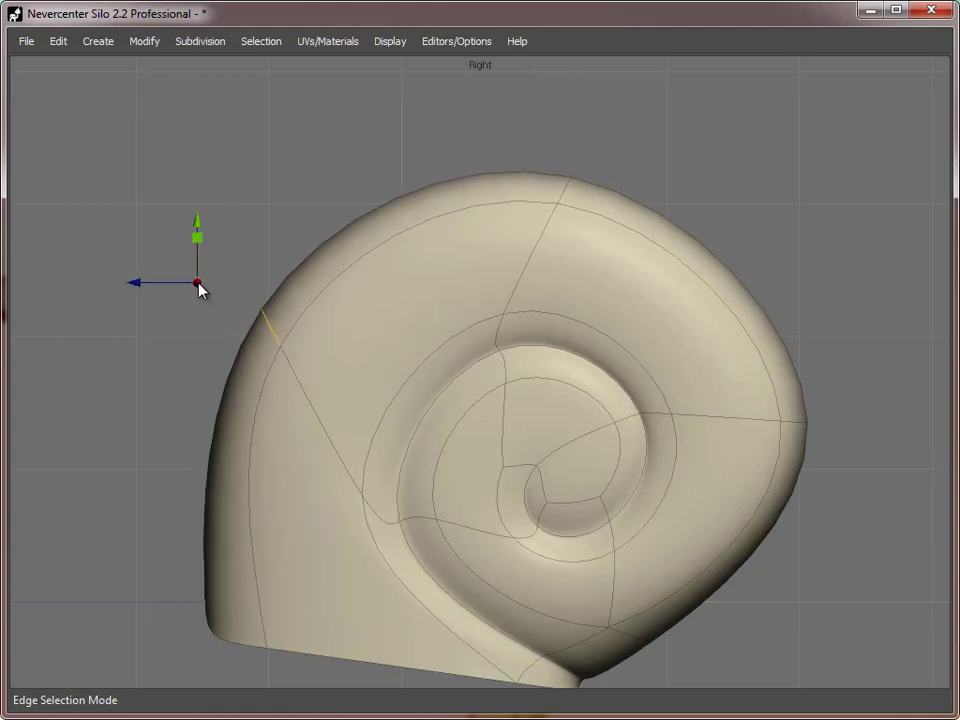
# Step: Adjust the base by moving its right corner edge slightly outward and its left corner edge outward and up
pyautogui.keyDown('alt'); pyautogui.moveTo(522, 397); pyautogui.dragTo(521, 309, button='middle'); pyautogui.keyUp('alt')
pyautogui.click(571, 628)
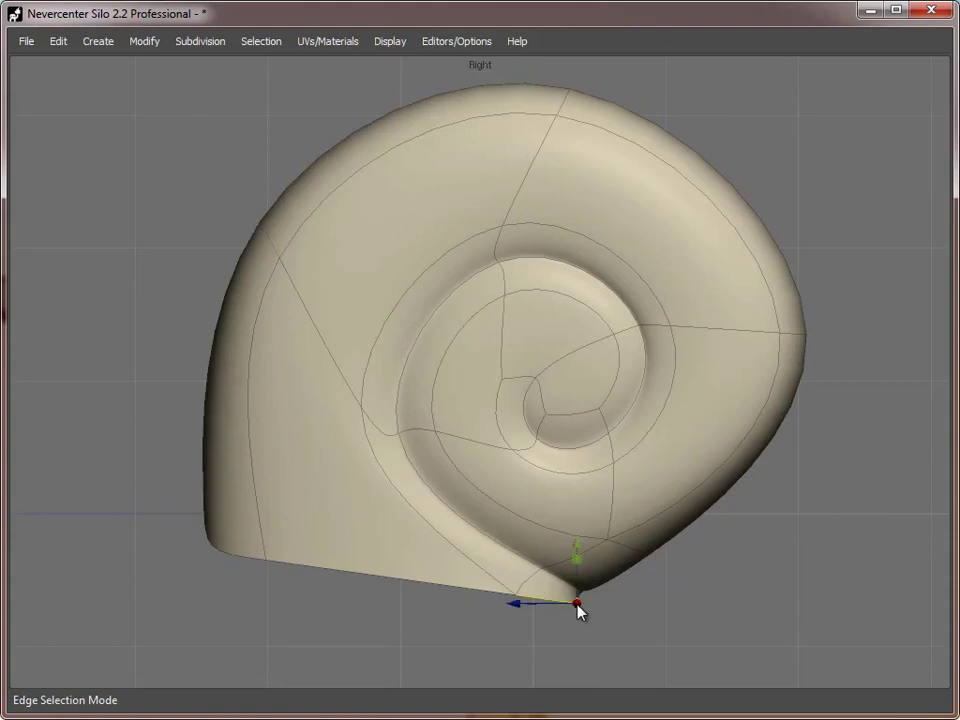
pyautogui.moveTo(580, 612); pyautogui.dragTo(589, 606)
pyautogui.click(228, 563)
pyautogui.moveTo(208, 557); pyautogui.dragTo(178, 534)
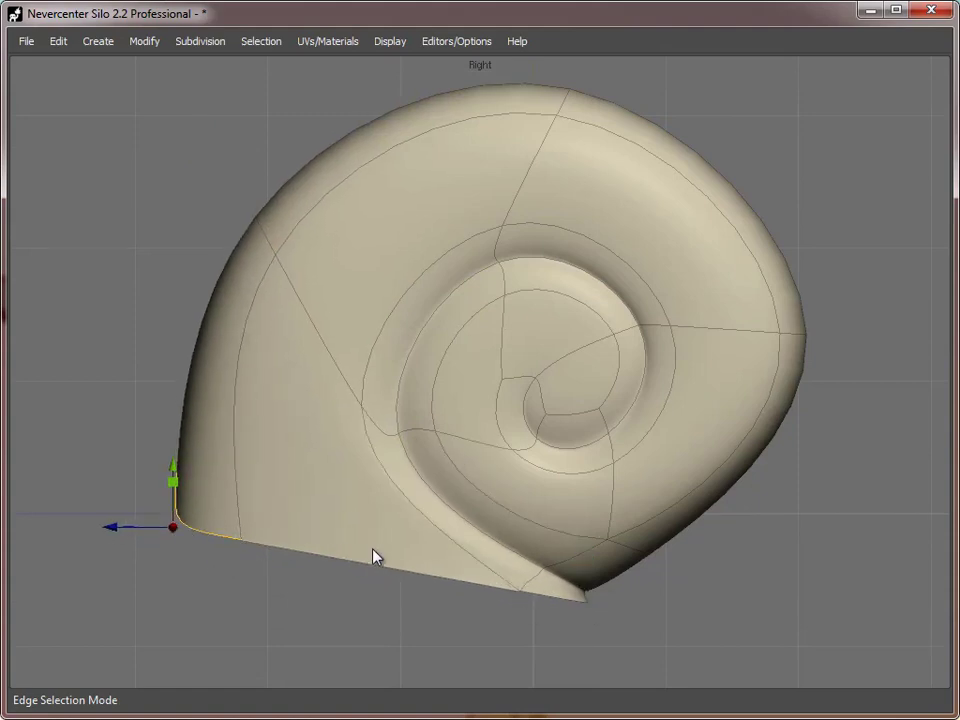
# Step: Cut a new edge from the coil's lower-left crease junction down to the spiral's bottom border
pyautogui.keyDown('alt'); pyautogui.moveTo(372, 549); pyautogui.dragTo(430, 478, button='middle'); pyautogui.keyUp('alt')
pyautogui.scroll(1, 360, 478)
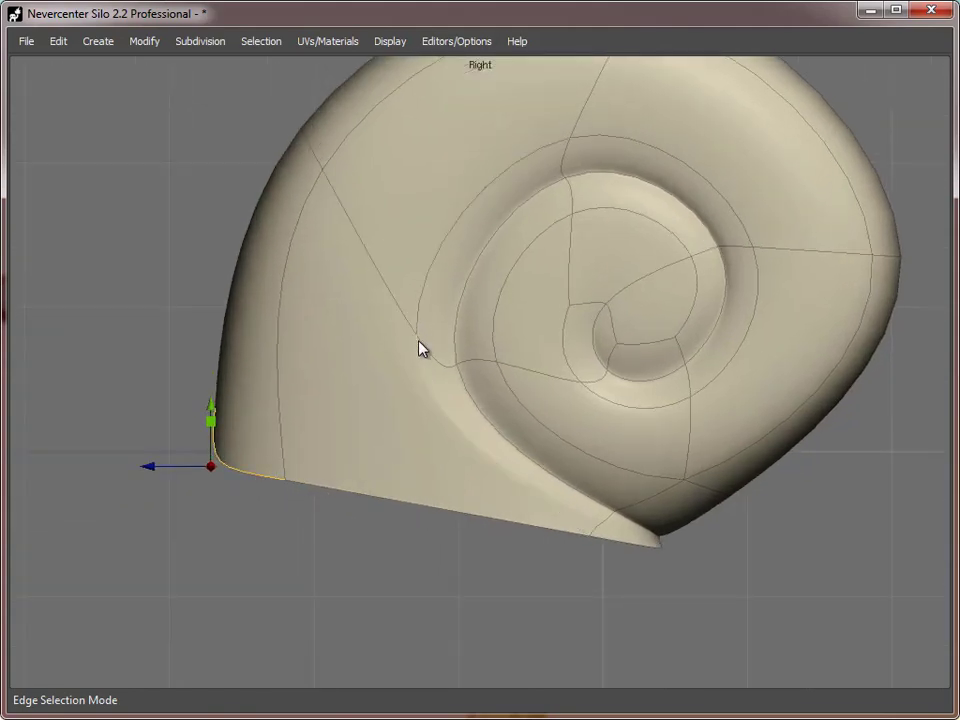
pyautogui.press('f')
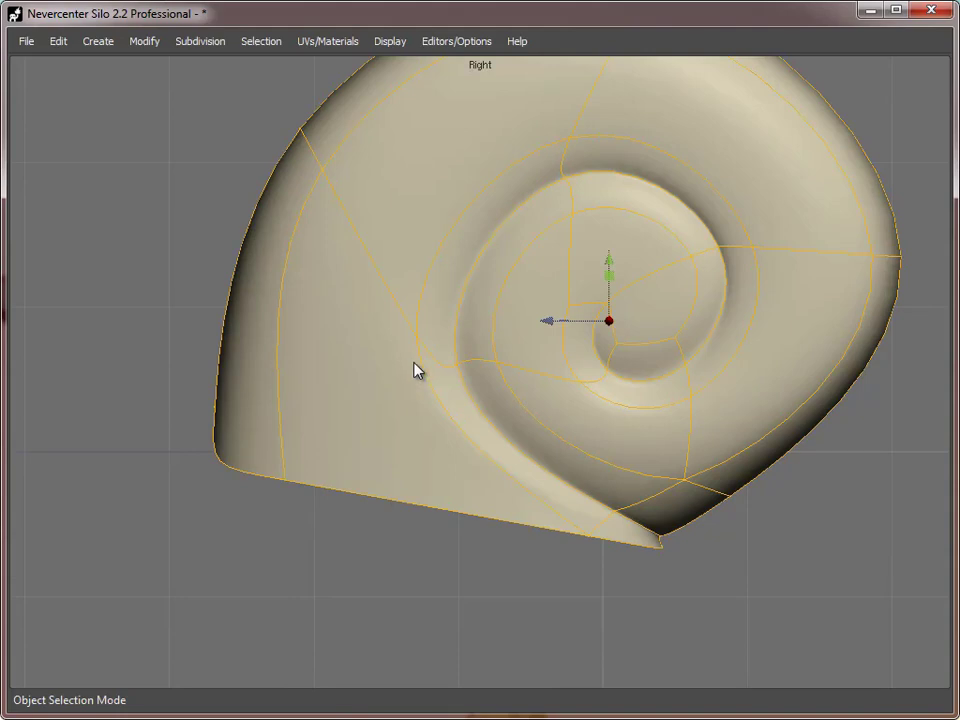
pyautogui.press('c')
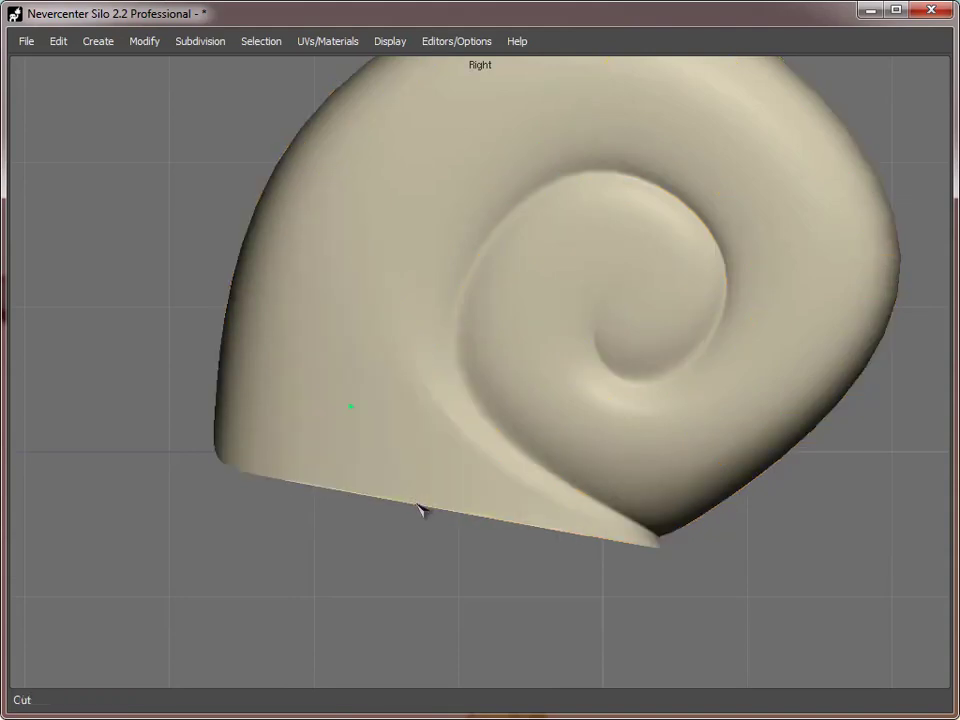
pyautogui.press('Escape')
# Step: Raise the new cut's vertex on the bottom border slightly and move the lower-left corner vertices up and outward
pyautogui.press('s')
pyautogui.press('a')
pyautogui.click(429, 521)
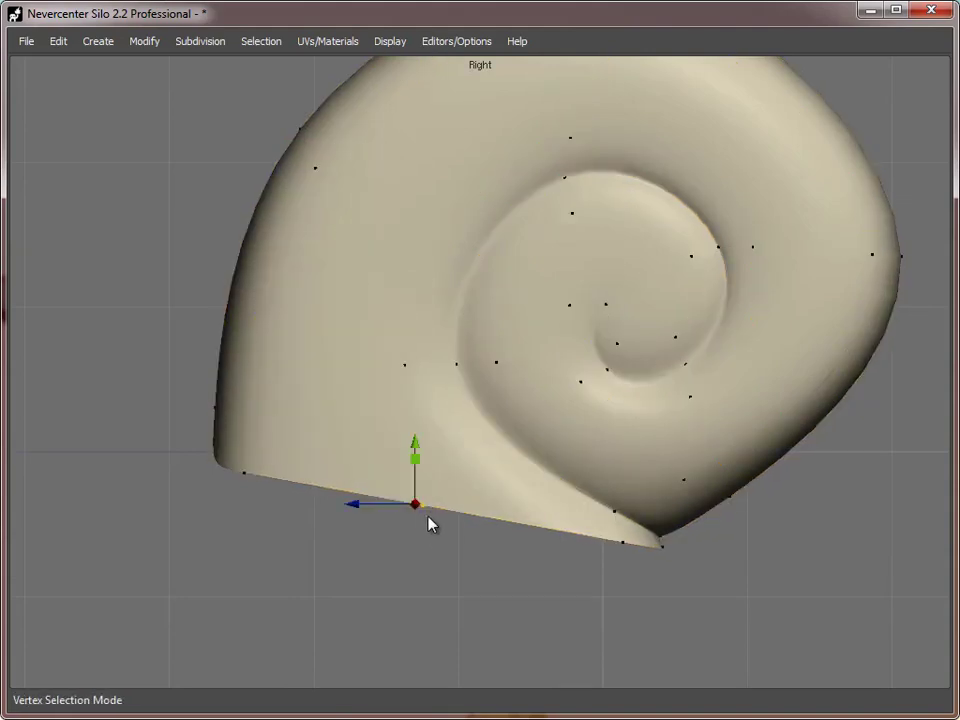
pyautogui.moveTo(416, 506); pyautogui.dragTo(416, 488)
pyautogui.press('s')
pyautogui.moveTo(180, 510); pyautogui.dragTo(290, 372)
pyautogui.press('a')
pyautogui.moveTo(214, 507); pyautogui.dragTo(290, 373)
pyautogui.moveTo(214, 472); pyautogui.dragTo(202, 432)
# Step: In the Perspective view, slide the whole spiral along the X axis to line its open side up for mirroring
pyautogui.press('f')
pyautogui.press('space')
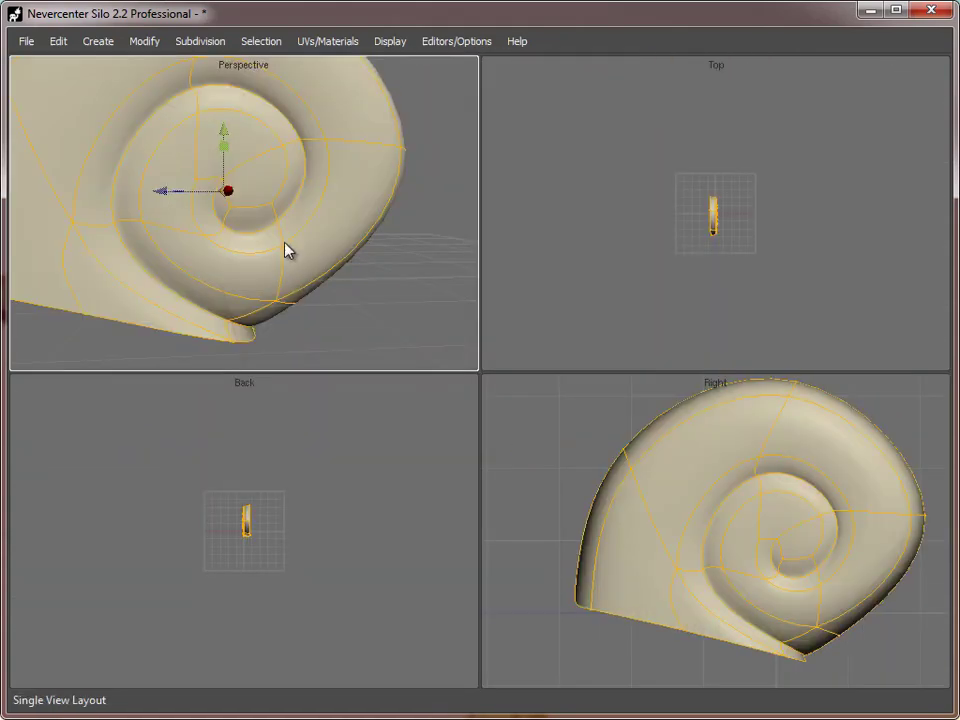
pyautogui.press('space')
pyautogui.moveTo(568, 439); pyautogui.dragTo(567, 556, button='middle')
pyautogui.scroll(-5, 687, 455)
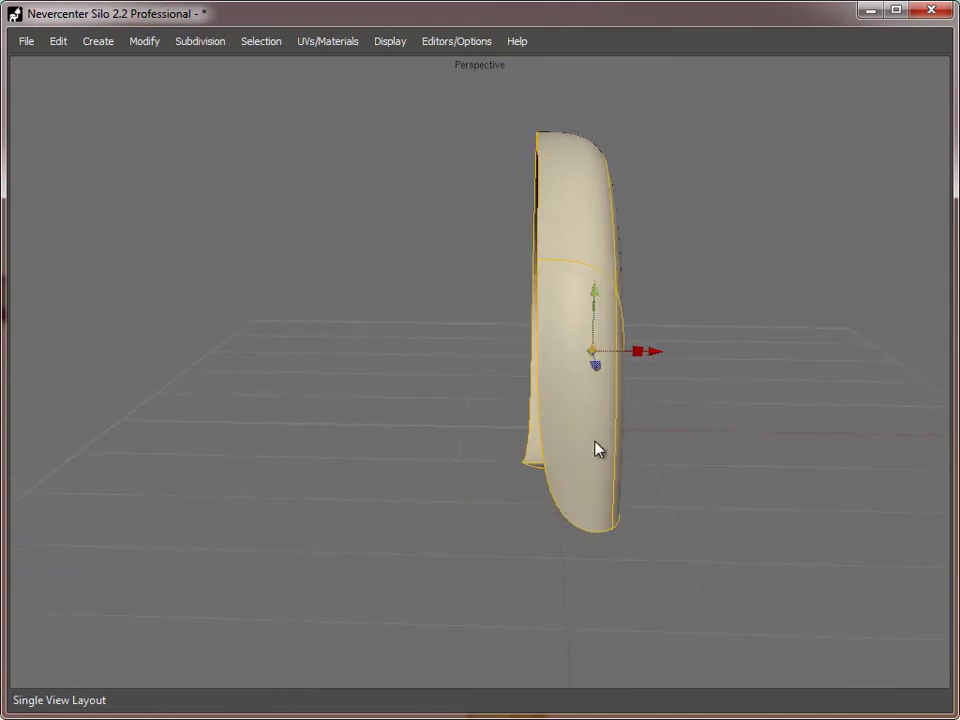
pyautogui.moveTo(573, 467); pyautogui.dragTo(572, 399, button='middle')
pyautogui.moveTo(609, 354); pyautogui.dragTo(617, 354)
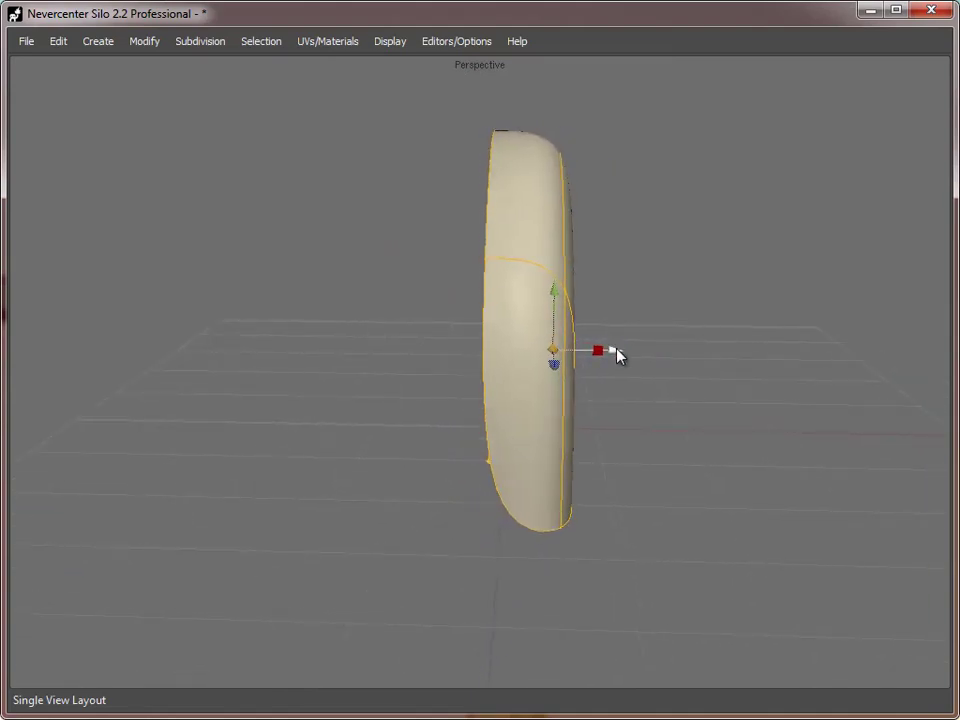
# Step: Mirror the spiral's geometry to form a closed two-sided shape and check it from several angles
pyautogui.click(144, 41)
pyautogui.moveTo(333, 305)
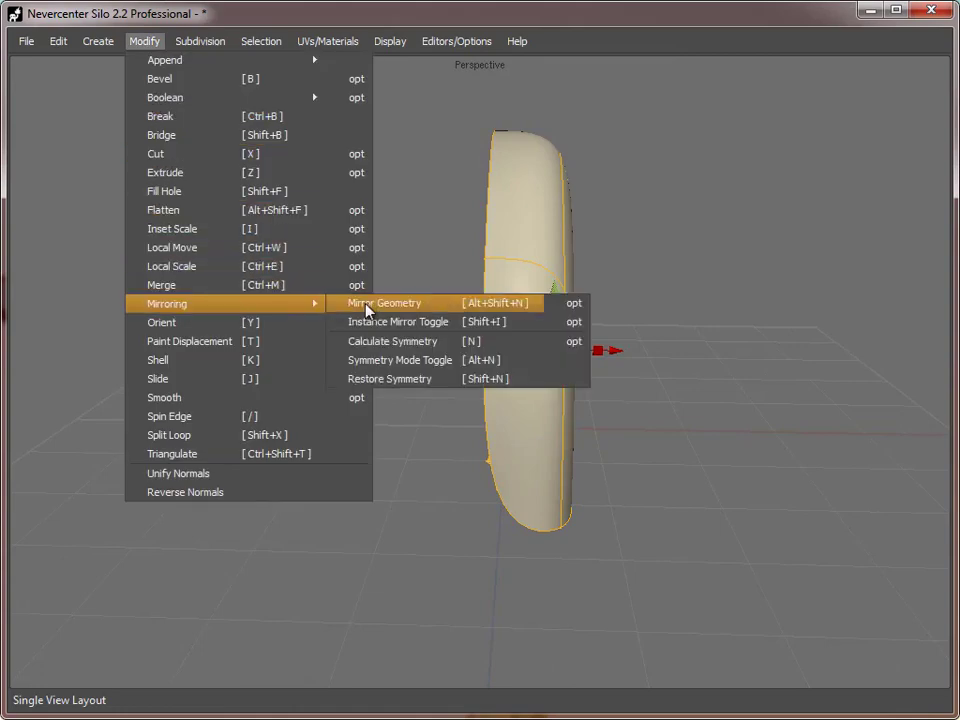
pyautogui.click(368, 304)
pyautogui.moveTo(371, 311); pyautogui.dragTo(535, 458, button='middle')
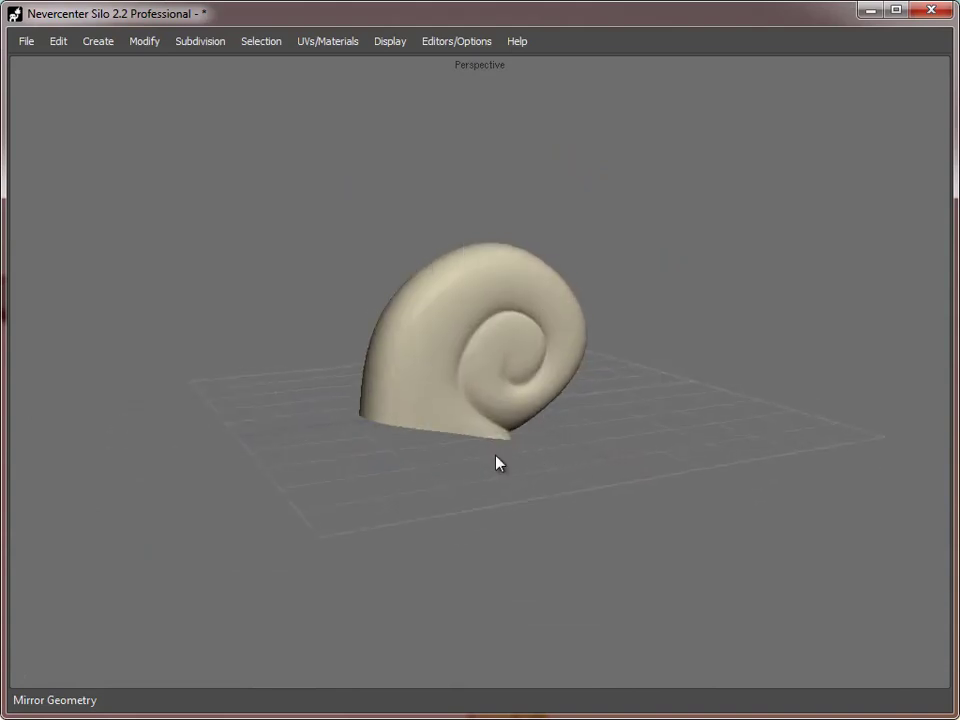
pyautogui.scroll(5, 425, 428)
pyautogui.moveTo(539, 375); pyautogui.dragTo(574, 429, button='middle')
pyautogui.moveTo(469, 268); pyautogui.dragTo(418, 393, button='middle')
pyautogui.scroll(3, 430, 340)
# Step: Select the two outer rim edges along the spiral's upper side and shift them slightly sideways
pyautogui.click(439, 291)
pyautogui.press('s')
pyautogui.click(557, 192)
pyautogui.keyDown('shift'); pyautogui.click(667, 293); pyautogui.keyUp('shift')
pyautogui.moveTo(667, 293); pyautogui.dragTo(460, 365, button='middle')
pyautogui.moveTo(558, 274); pyautogui.dragTo(572, 270)
# Step: Move the edge at the spiral's top sideways along the X axis
pyautogui.moveTo(572, 270); pyautogui.dragTo(670, 338, button='middle')
pyautogui.scroll(-3, 587, 334)
pyautogui.moveTo(587, 334); pyautogui.dragTo(572, 378, button='middle')
pyautogui.moveTo(509, 302); pyautogui.dragTo(469, 295, button='middle')
pyautogui.click(535, 232)
pyautogui.moveTo(535, 232); pyautogui.dragTo(621, 163, button='middle')
pyautogui.moveTo(616, 170); pyautogui.dragTo(572, 167)
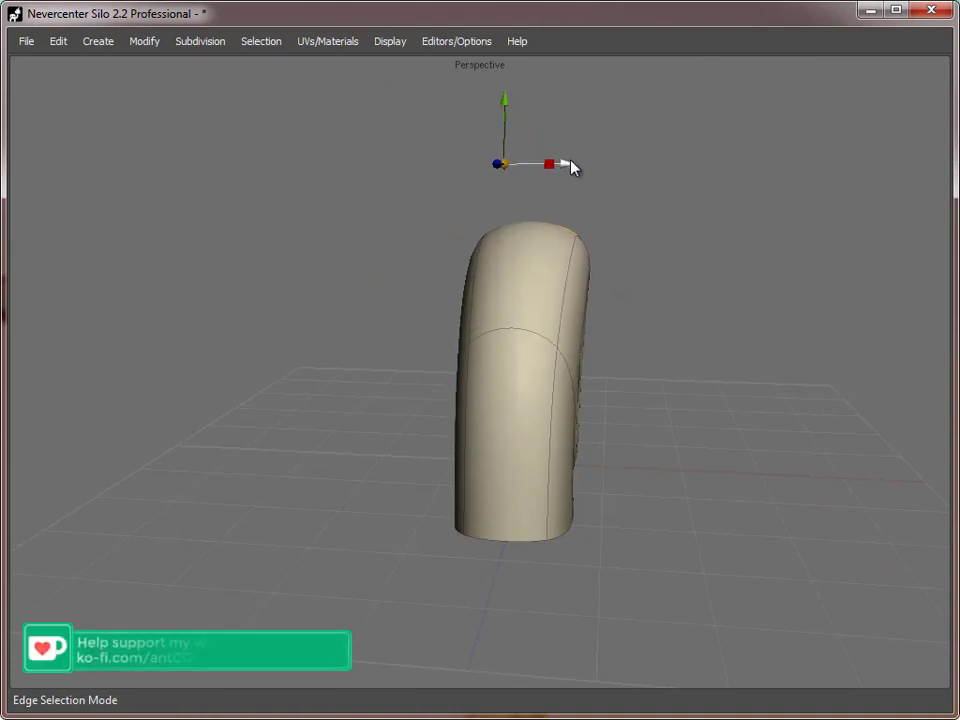
# Step: Shift the edge across the spiral's front rim sideways along X, and check the smooth form in object mode
pyautogui.click(574, 381)
pyautogui.click(540, 346)
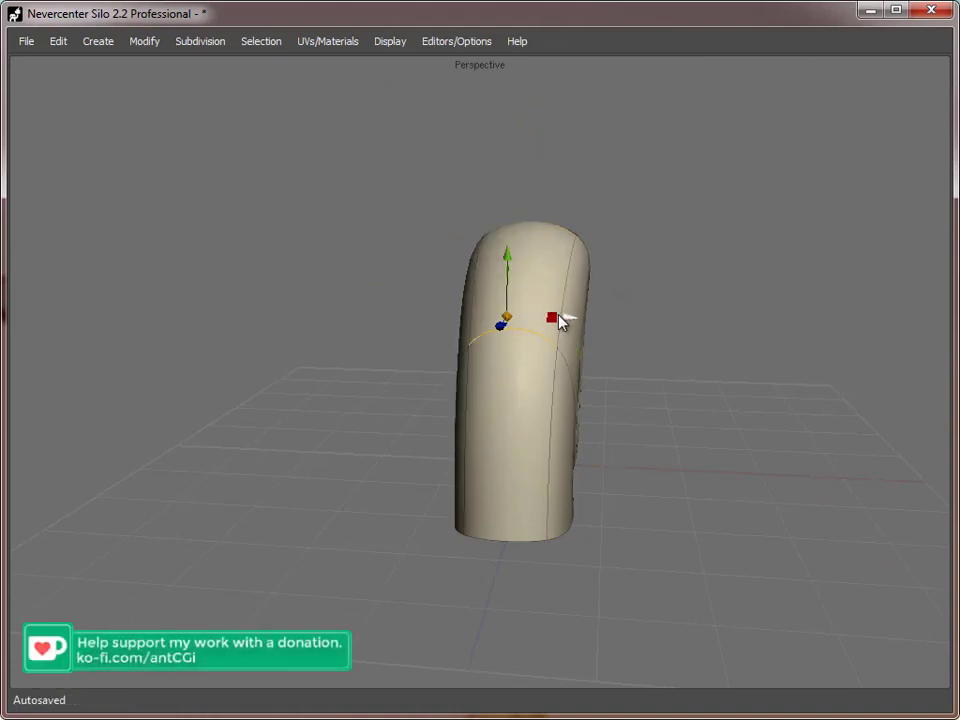
pyautogui.moveTo(563, 321); pyautogui.dragTo(543, 321)
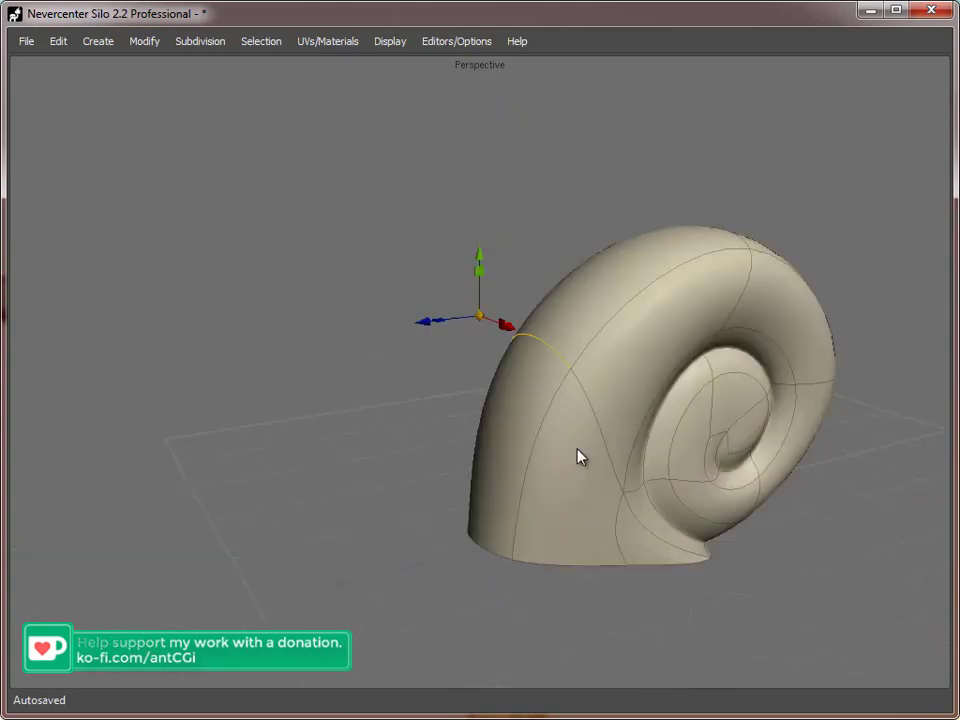
pyautogui.moveTo(579, 454); pyautogui.dragTo(548, 252, button='middle')
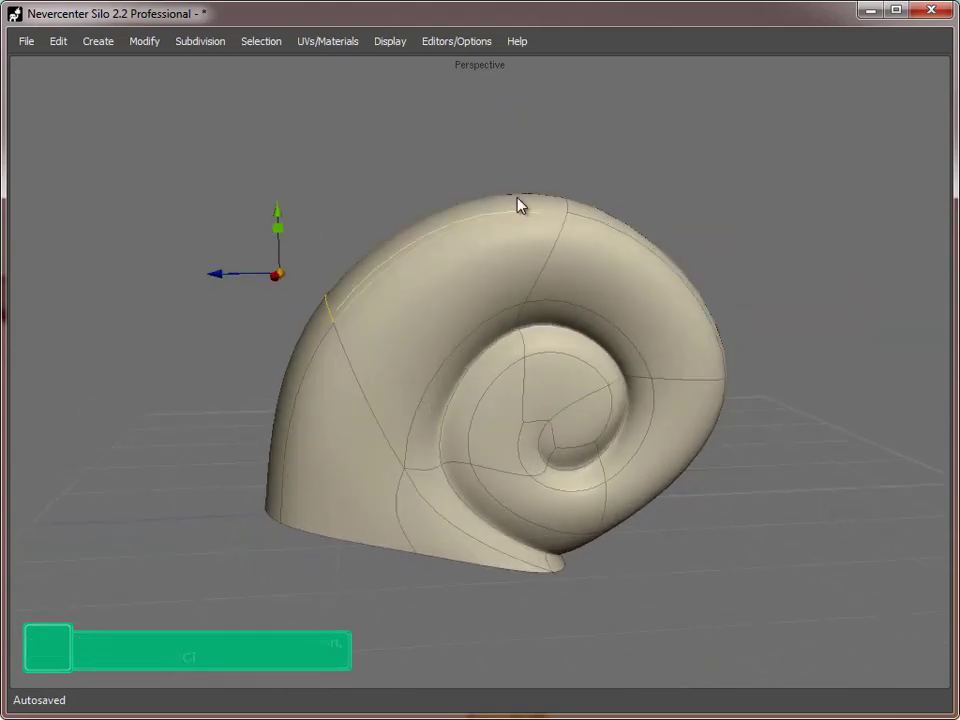
pyautogui.press('f')
pyautogui.click(738, 558)
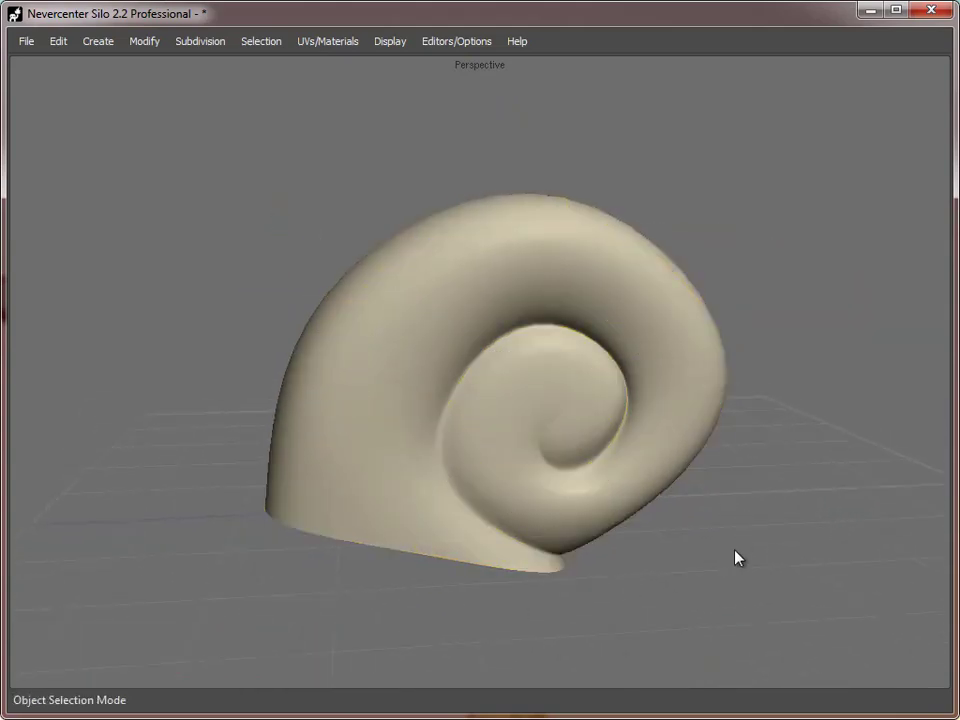
pyautogui.keyDown('alt'); pyautogui.moveTo(738, 558); pyautogui.dragTo(510, 355, button='right'); pyautogui.keyUp('alt')
pyautogui.keyDown('alt'); pyautogui.moveTo(382, 558); pyautogui.dragTo(618, 284); pyautogui.keyUp('alt')
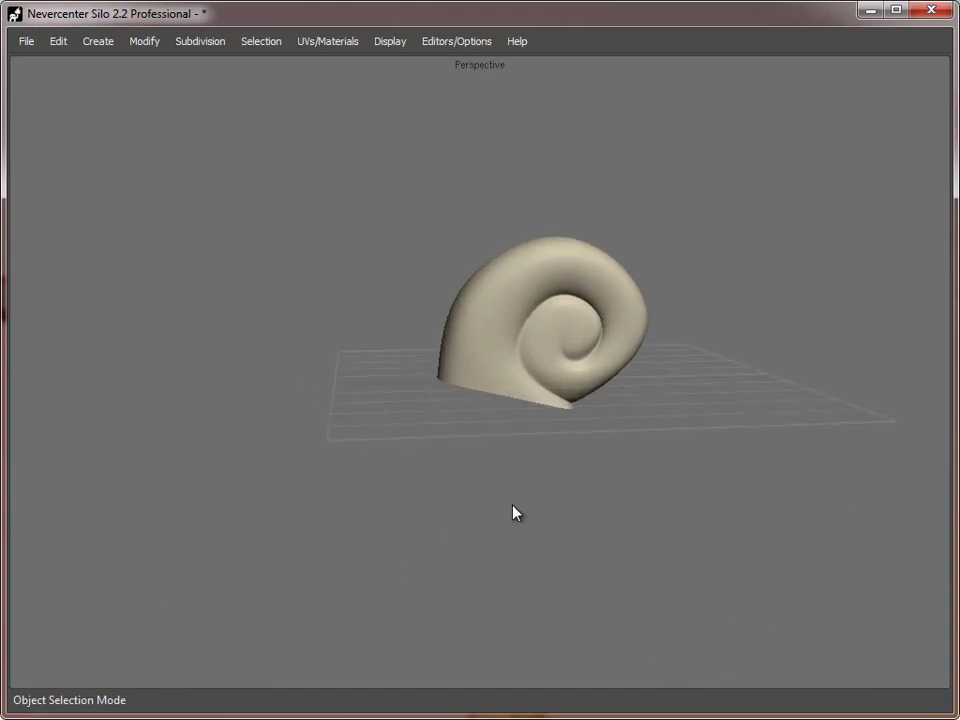
pyautogui.keyDown('alt'); pyautogui.moveTo(373, 457); pyautogui.dragTo(635, 464); pyautogui.keyUp('alt')
# Step: Select the whole open border loop at the spiral's base and extrude it slightly downward
pyautogui.click(474, 416)
pyautogui.press('s')
pyautogui.click(485, 415)
pyautogui.hotkey('alt', 'e')
pyautogui.keyDown('alt'); pyautogui.moveTo(635, 464); pyautogui.dragTo(760, 490, button='right'); pyautogui.keyUp('alt')
pyautogui.keyDown('alt'); pyautogui.moveTo(760, 490); pyautogui.dragTo(492, 427, button='middle'); pyautogui.keyUp('alt')
pyautogui.keyDown('alt'); pyautogui.moveTo(492, 427); pyautogui.dragTo(528, 412); pyautogui.keyUp('alt')
pyautogui.keyDown('ctrl'); pyautogui.moveTo(591, 315); pyautogui.dragTo(393, 404); pyautogui.keyUp('ctrl')
pyautogui.keyDown('alt'); pyautogui.moveTo(447, 437); pyautogui.dragTo(454, 379); pyautogui.keyUp('alt')
pyautogui.press('x')
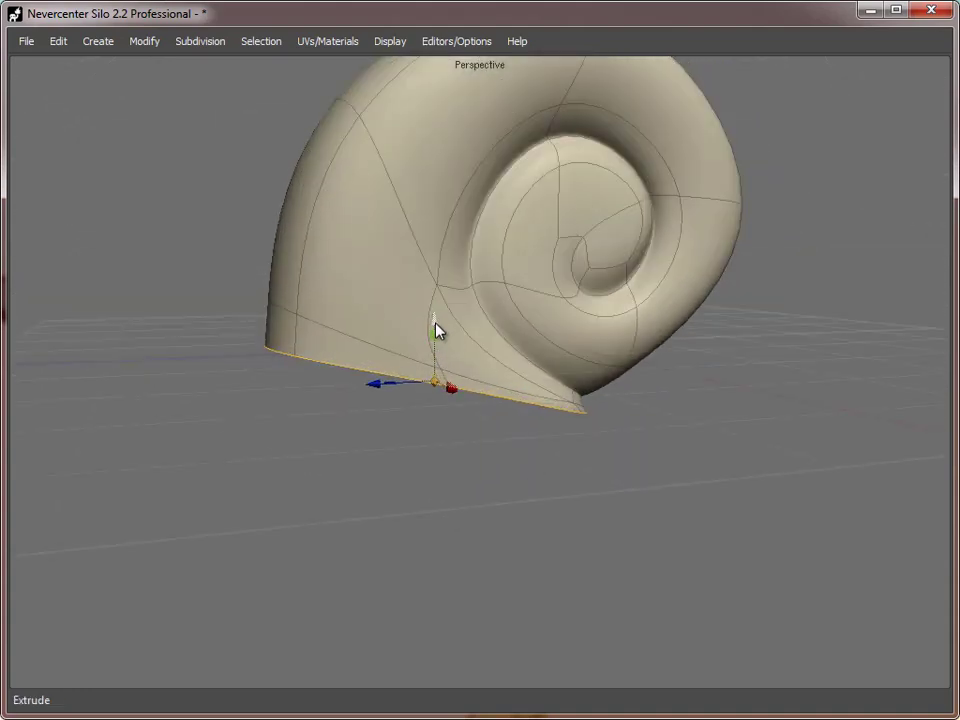
# Step: Scale the extruded base border outward to flare it, lower it slightly, and deselect the spiral in object mode
pyautogui.press('r')
pyautogui.moveTo(437, 386); pyautogui.dragTo(438, 388)
pyautogui.press('w')
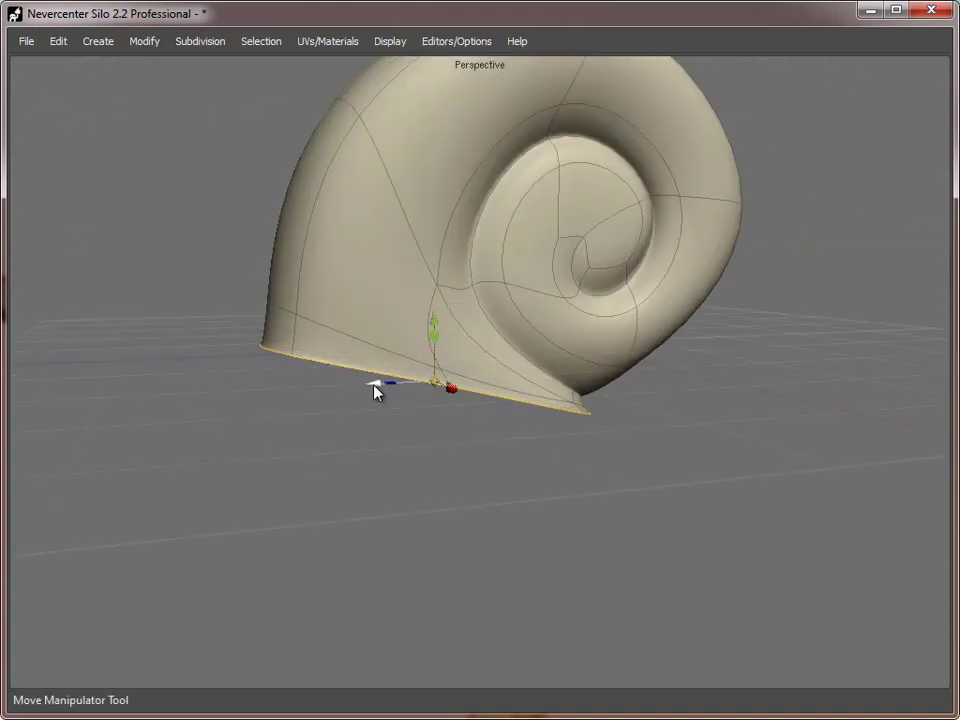
pyautogui.keyDown('alt'); pyautogui.moveTo(324, 406); pyautogui.dragTo(454, 456); pyautogui.keyUp('alt')
pyautogui.keyDown('alt'); pyautogui.moveTo(531, 460); pyautogui.dragTo(465, 416); pyautogui.keyUp('alt')
pyautogui.moveTo(473, 341); pyautogui.dragTo(474, 346)
pyautogui.press('f')
pyautogui.click(566, 550)
pyautogui.keyDown('alt'); pyautogui.moveTo(703, 478); pyautogui.dragTo(576, 478, button='right'); pyautogui.keyUp('alt')
pyautogui.keyDown('alt'); pyautogui.moveTo(576, 478); pyautogui.dragTo(529, 475); pyautogui.keyUp('alt')
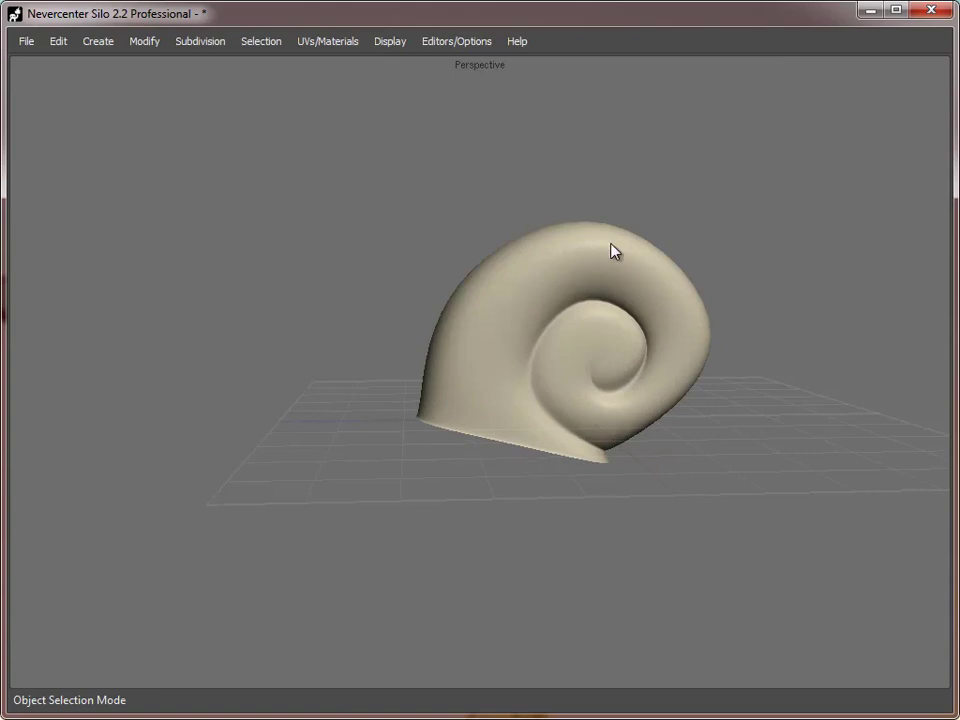
# Step: Select the spiral shell and move it up along Y above the grid
pyautogui.moveTo(476, 452)
pyautogui.keyDown('alt'); pyautogui.mouseDown()
pyautogui.moveTo(536, 465)
pyautogui.moveTo(465, 459)
pyautogui.mouseUp(); pyautogui.keyUp('alt')
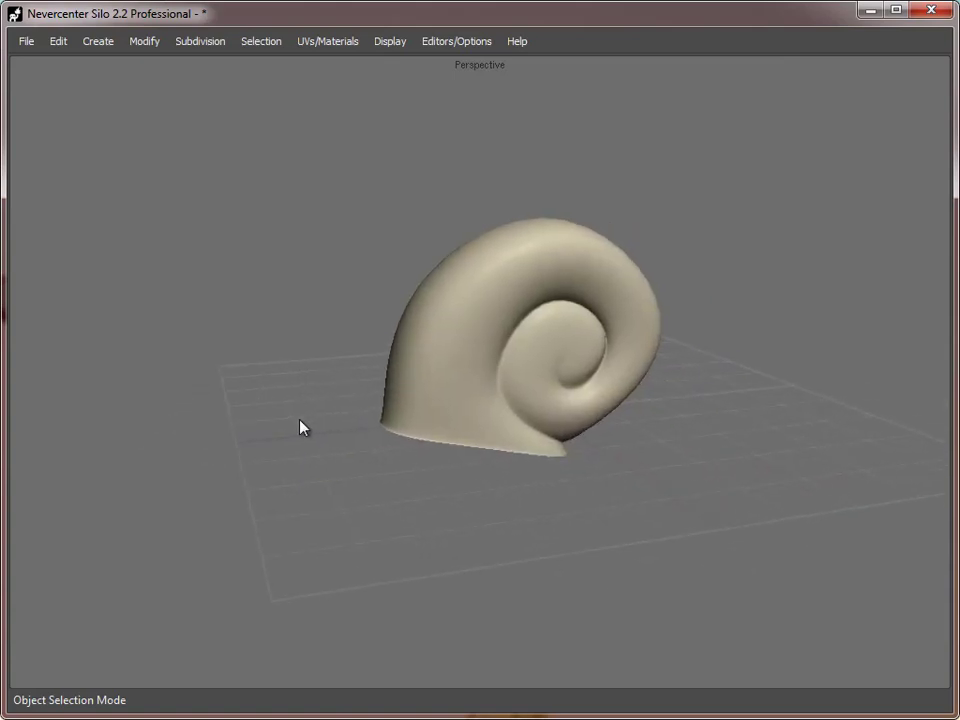
pyautogui.keyDown('alt'); pyautogui.moveTo(303, 421); pyautogui.dragTo(353, 371); pyautogui.keyUp('alt')
pyautogui.keyDown('alt'); pyautogui.moveTo(353, 371); pyautogui.dragTo(420, 369, button='right'); pyautogui.keyUp('alt')
pyautogui.click(431, 368)
pyautogui.keyDown('alt'); pyautogui.moveTo(431, 368); pyautogui.dragTo(456, 370); pyautogui.keyUp('alt')
pyautogui.keyDown('alt'); pyautogui.moveTo(730, 283); pyautogui.dragTo(689, 351, button='middle'); pyautogui.keyUp('alt')
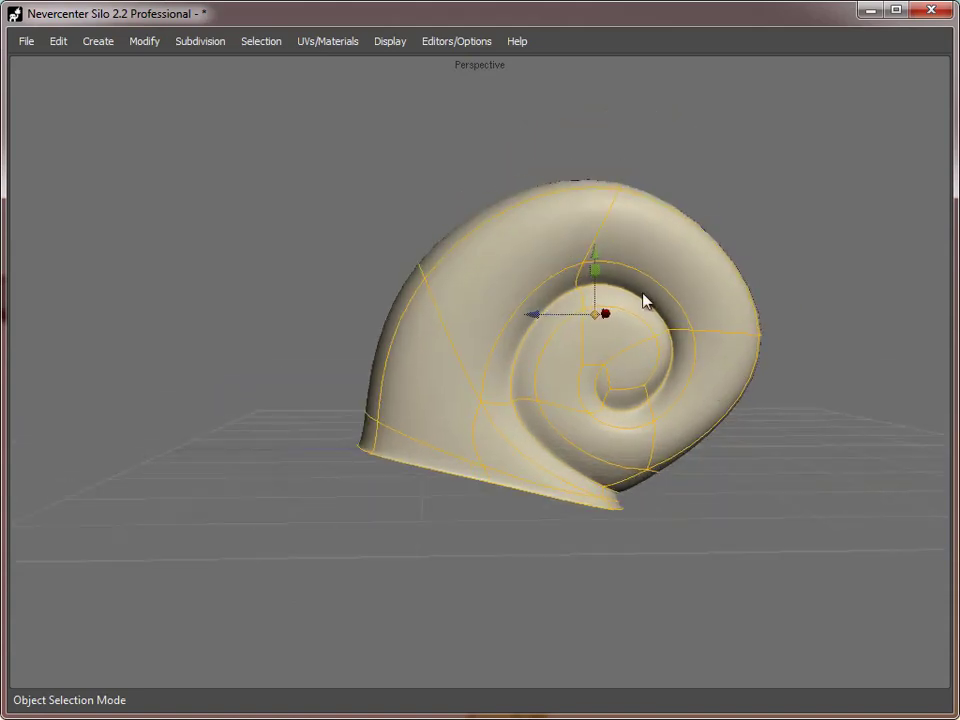
pyautogui.moveTo(597, 263); pyautogui.dragTo(596, 188)
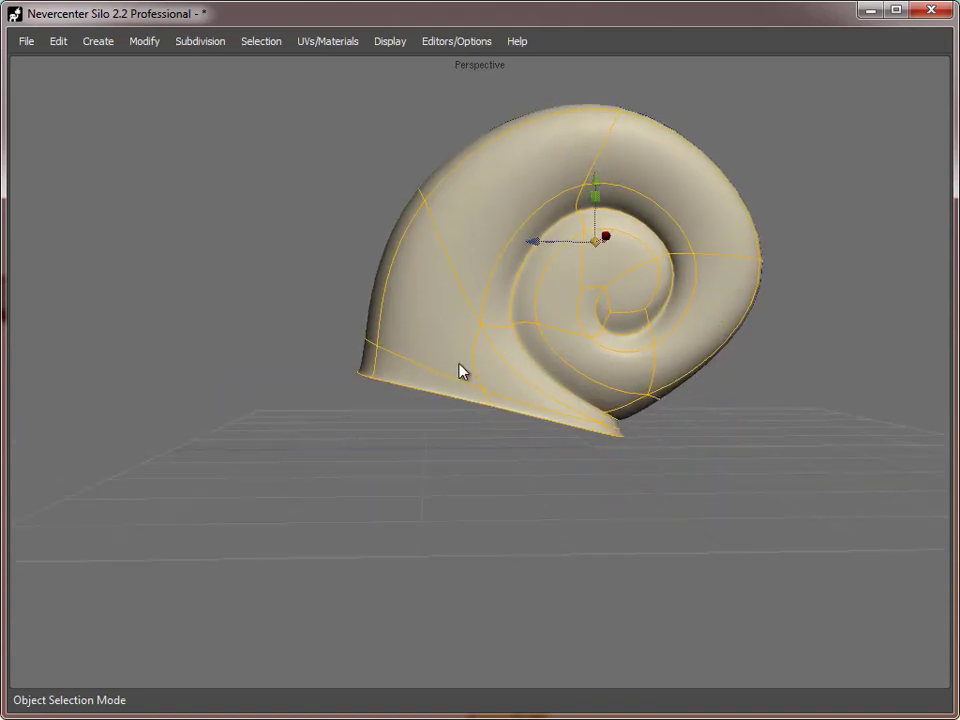
# Step: Lower the middle vertices of the shell's base rim to curve it downward, and return to object mode
pyautogui.keyDown('alt'); pyautogui.moveTo(458, 372); pyautogui.dragTo(446, 443); pyautogui.keyUp('alt')
pyautogui.press('a')
pyautogui.moveTo(343, 484); pyautogui.dragTo(394, 320)
pyautogui.keyDown('alt'); pyautogui.moveTo(520, 478); pyautogui.dragTo(527, 392); pyautogui.keyUp('alt')
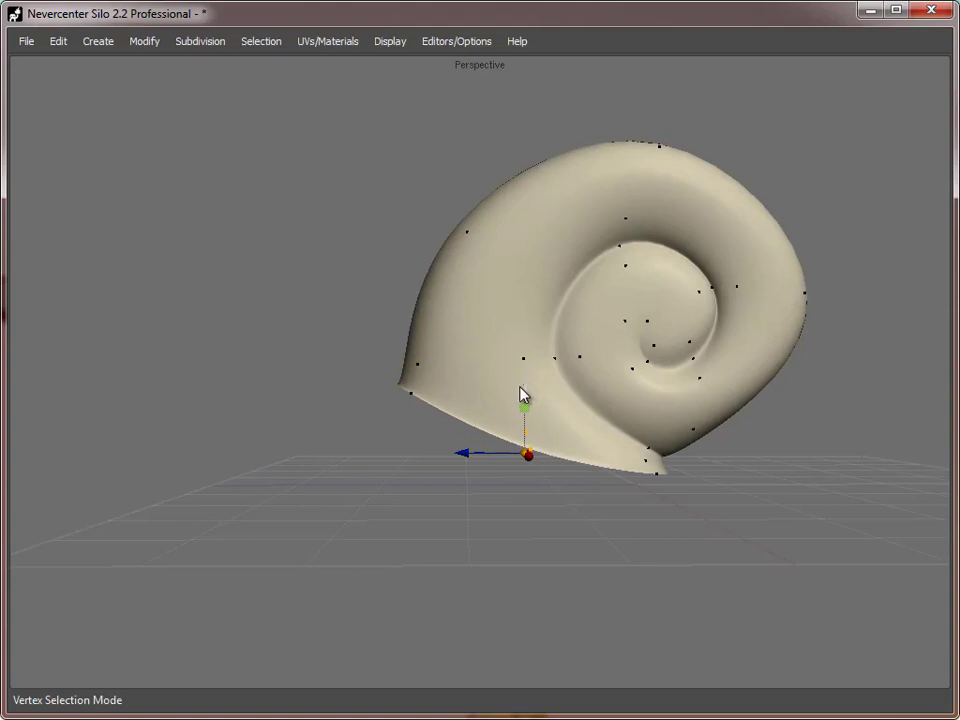
pyautogui.keyDown('alt'); pyautogui.moveTo(529, 481); pyautogui.dragTo(599, 514); pyautogui.keyUp('alt')
pyautogui.scroll(-4, 599, 514)
pyautogui.press('f')
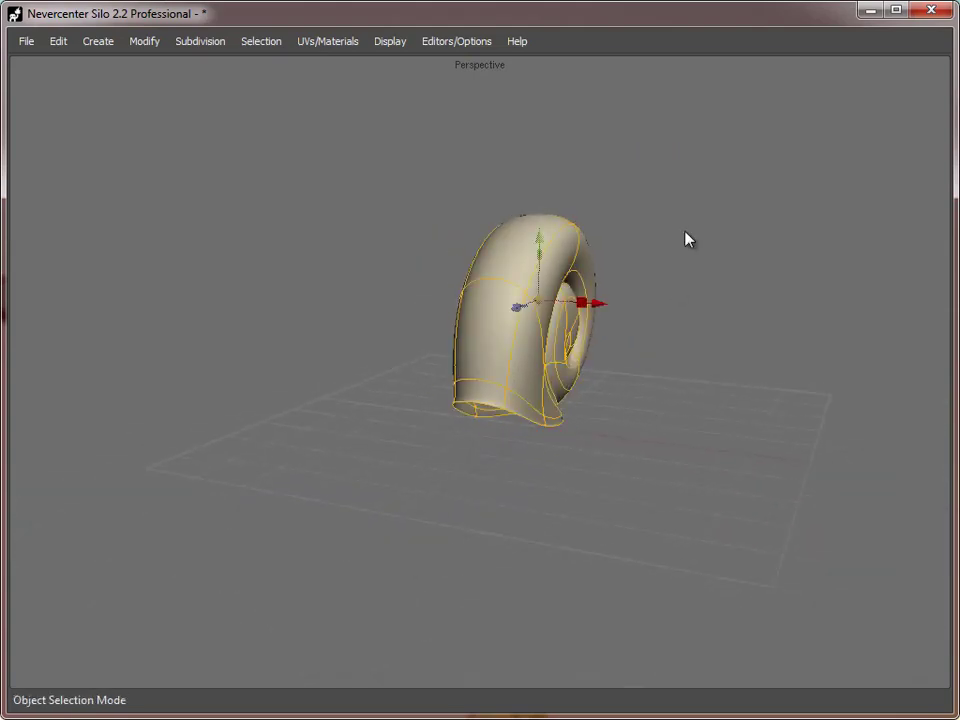
# Step: Create a cube beneath the shell and subdivide it into a rounded form
pyautogui.rightClick(685, 233)
pyautogui.moveTo(720, 238)
pyautogui.click(917, 259)
pyautogui.keyDown('alt'); pyautogui.moveTo(515, 490); pyautogui.dragTo(336, 428); pyautogui.keyUp('alt')
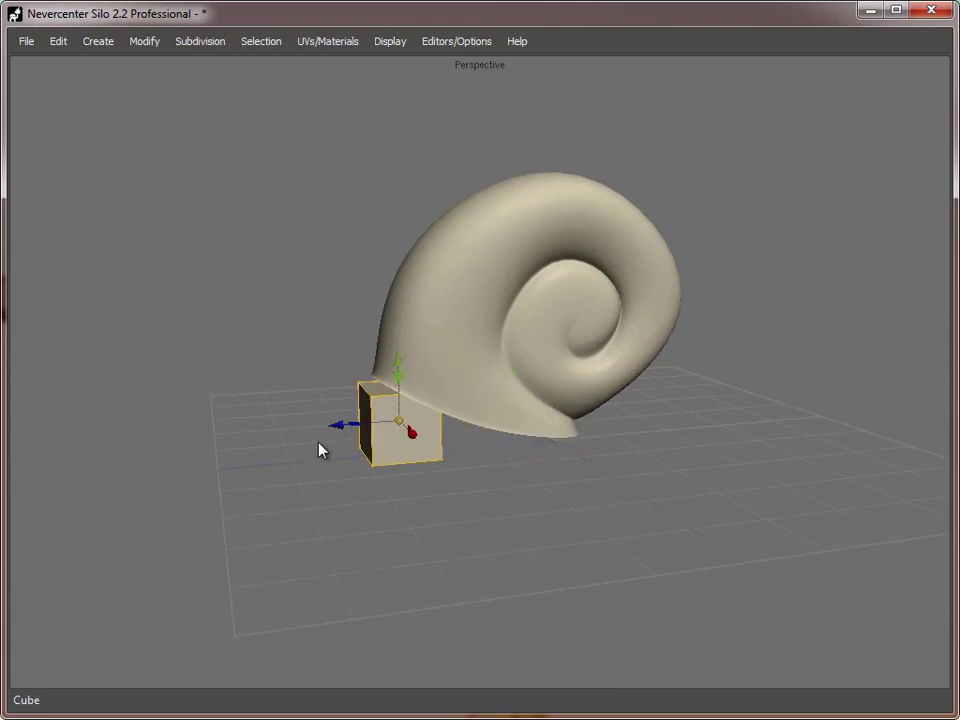
pyautogui.keyDown('alt'); pyautogui.moveTo(336, 428); pyautogui.dragTo(405, 431, button='right'); pyautogui.keyUp('alt')
pyautogui.press('c')
pyautogui.press('c')
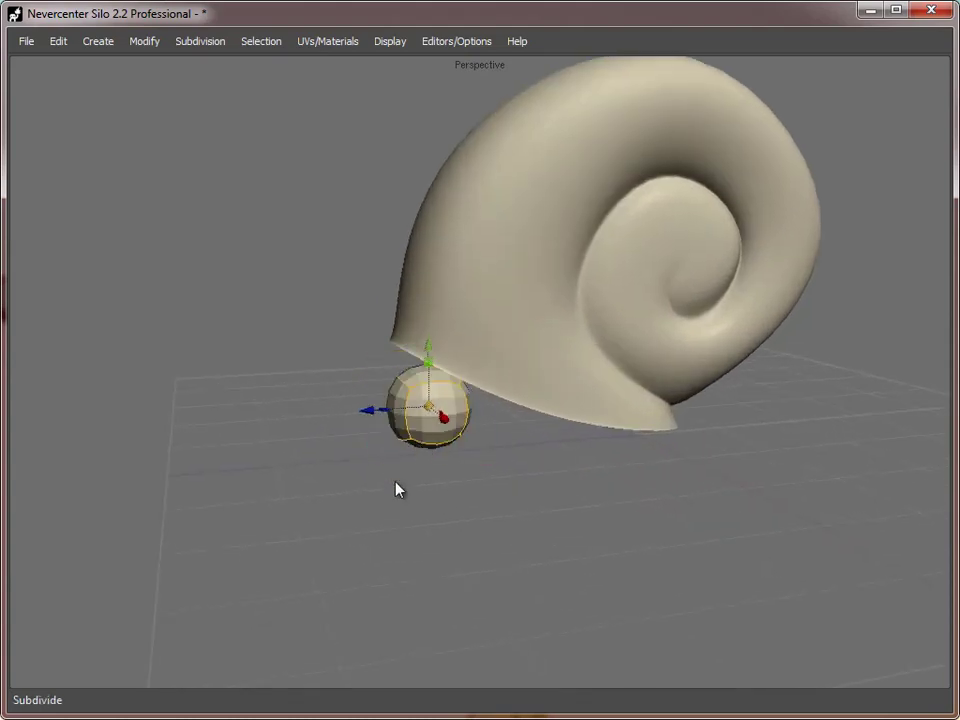
# Step: Extrude the rear face of the rounded cube backward beneath the shell to form the snail's body
pyautogui.keyDown('alt'); pyautogui.moveTo(418, 450); pyautogui.dragTo(408, 472); pyautogui.keyUp('alt')
pyautogui.press('d')
pyautogui.moveTo(485, 411); pyautogui.dragTo(453, 447)
pyautogui.keyDown('alt'); pyautogui.moveTo(453, 447); pyautogui.dragTo(473, 436); pyautogui.keyUp('alt')
pyautogui.press('z')
pyautogui.press('w')
pyautogui.moveTo(421, 405); pyautogui.dragTo(645, 414)
# Step: Extrude the front face of the body forward, beyond the shell's front rim
pyautogui.press('z')
pyautogui.press('w')
pyautogui.moveTo(317, 416); pyautogui.dragTo(185, 412)
pyautogui.keyDown('alt'); pyautogui.moveTo(185, 406); pyautogui.dragTo(341, 462, button='middle'); pyautogui.keyUp('alt')
pyautogui.moveTo(341, 462)
pyautogui.keyDown('alt'); pyautogui.mouseDown()
pyautogui.moveTo(360, 478)
pyautogui.moveTo(348, 461)
pyautogui.mouseUp(); pyautogui.keyUp('alt')
# Step: Rotate the body's front face upward and raise it to start the neck
pyautogui.press('e')
pyautogui.moveTo(428, 408); pyautogui.dragTo(456, 439)
pyautogui.press('w')
pyautogui.moveTo(398, 450); pyautogui.dragTo(529, 317)
# Step: Extrude the raised face upward to lengthen the neck
pyautogui.press('z')
pyautogui.press('w')
pyautogui.moveTo(443, 255); pyautogui.dragTo(459, 131)
pyautogui.moveTo(424, 444); pyautogui.dragTo(403, 215, button='middle')
# Step: Select the edge loop around the neck, rotate it, and shift it slightly to refine the bend
pyautogui.press('s')
pyautogui.doubleClick(422, 339)
pyautogui.press('e')
pyautogui.moveTo(418, 264); pyautogui.dragTo(448, 283)
pyautogui.press('w')
pyautogui.moveTo(413, 326); pyautogui.dragTo(431, 332)
# Step: Move the vertices at the neck's tip back toward the shell and rotate them
pyautogui.press('a')
pyautogui.moveTo(319, 156); pyautogui.dragTo(476, 272)
pyautogui.moveTo(403, 206); pyautogui.dragTo(458, 199)
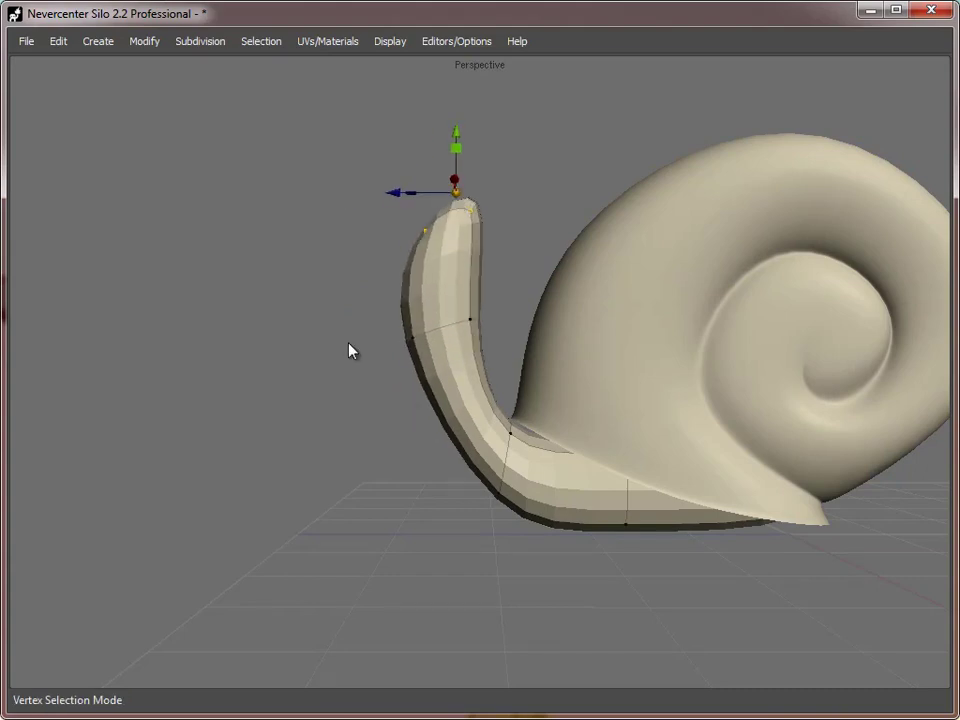
pyautogui.keyDown('alt'); pyautogui.moveTo(347, 343); pyautogui.dragTo(351, 361); pyautogui.keyUp('alt')
pyautogui.press('e')
pyautogui.moveTo(465, 133); pyautogui.dragTo(499, 150)
# Step: Select the edges around the body's underside and bevel them to flatten the base
pyautogui.keyDown('alt'); pyautogui.moveTo(598, 600); pyautogui.dragTo(551, 411); pyautogui.keyUp('alt')
pyautogui.press('s')
pyautogui.keyDown('alt'); pyautogui.moveTo(615, 439); pyautogui.dragTo(596, 381); pyautogui.keyUp('alt')
pyautogui.keyDown('alt'); pyautogui.moveTo(403, 474); pyautogui.dragTo(538, 415); pyautogui.keyUp('alt')
pyautogui.click(538, 415)
pyautogui.keyDown('alt'); pyautogui.moveTo(287, 446); pyautogui.dragTo(420, 476); pyautogui.keyUp('alt')
pyautogui.keyDown('alt'); pyautogui.moveTo(420, 476); pyautogui.dragTo(434, 474, button='right'); pyautogui.keyUp('alt')
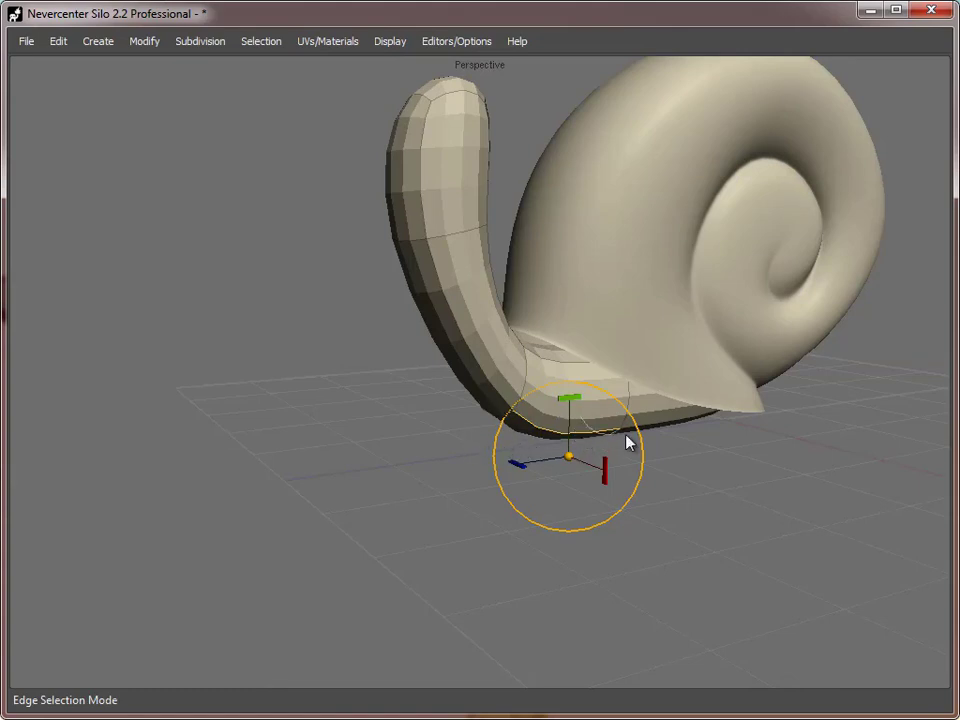
pyautogui.keyDown('alt'); pyautogui.moveTo(409, 499); pyautogui.dragTo(510, 501); pyautogui.keyUp('alt')
pyautogui.keyDown('alt'); pyautogui.moveTo(376, 519); pyautogui.dragTo(544, 510); pyautogui.keyUp('alt')
pyautogui.click(388, 446)
pyautogui.keyDown('alt'); pyautogui.moveTo(386, 444); pyautogui.dragTo(615, 373); pyautogui.keyUp('alt')
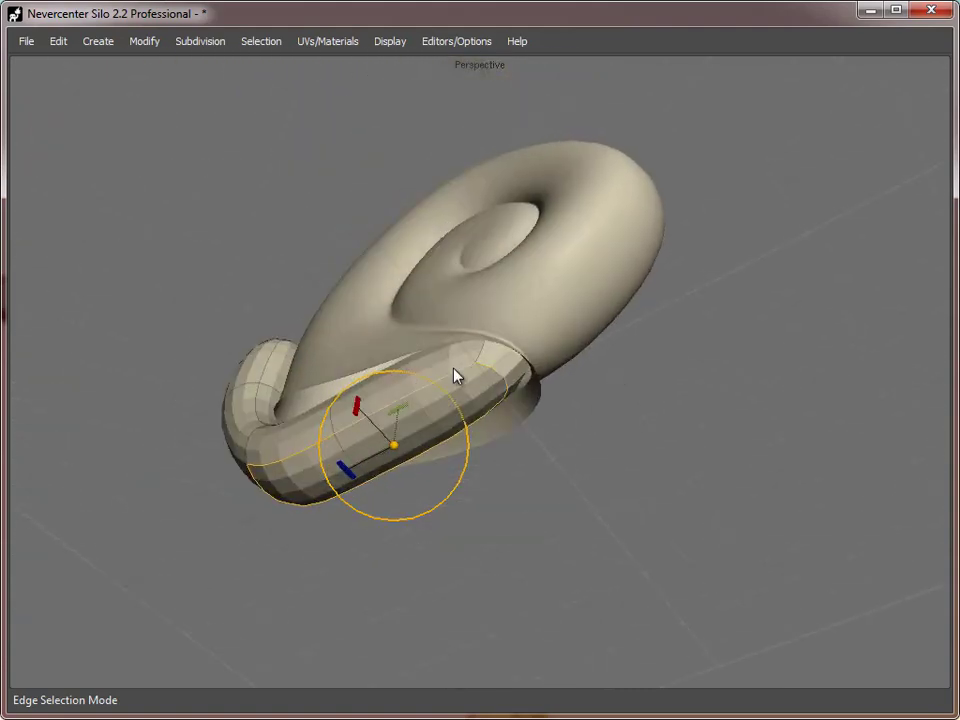
pyautogui.keyDown('alt'); pyautogui.moveTo(272, 514); pyautogui.dragTo(550, 525); pyautogui.keyUp('alt')
pyautogui.press('b')
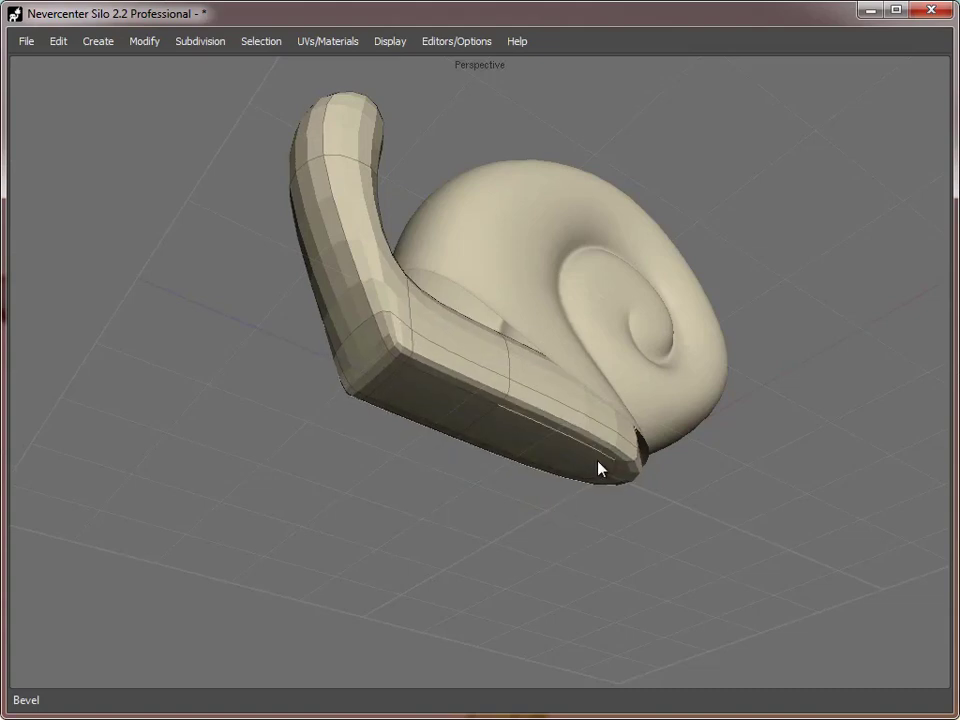
# Step: Merge the short edges at the front corners of the body's flattened underside
pyautogui.keyDown('alt'); pyautogui.moveTo(467, 401); pyautogui.dragTo(345, 384); pyautogui.keyUp('alt')
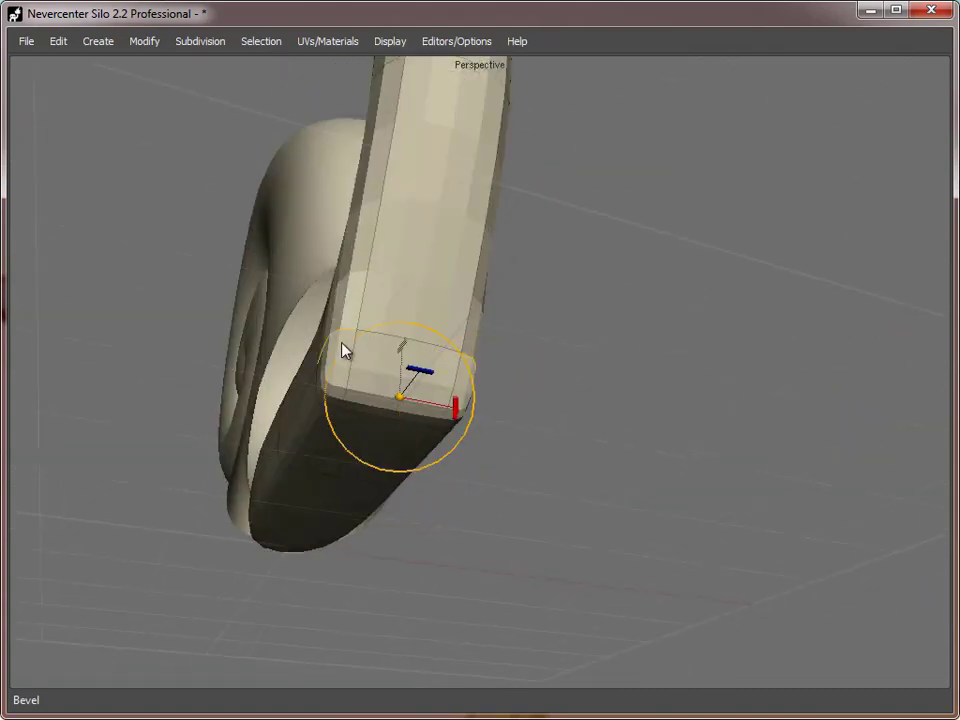
pyautogui.click(144, 41)
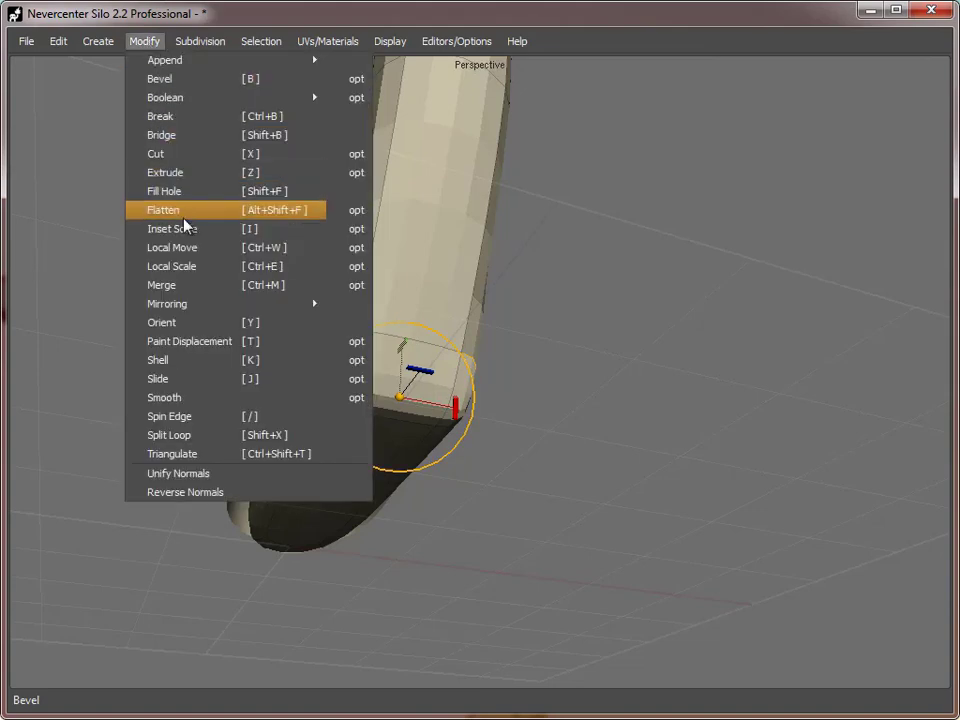
pyautogui.click(189, 285)
pyautogui.keyDown('alt'); pyautogui.moveTo(439, 422); pyautogui.dragTo(507, 404); pyautogui.keyUp('alt')
pyautogui.click(460, 386)
pyautogui.press('w')
pyautogui.keyDown('alt'); pyautogui.moveTo(667, 299); pyautogui.dragTo(607, 446, button='right'); pyautogui.keyUp('alt')
pyautogui.click(607, 446)
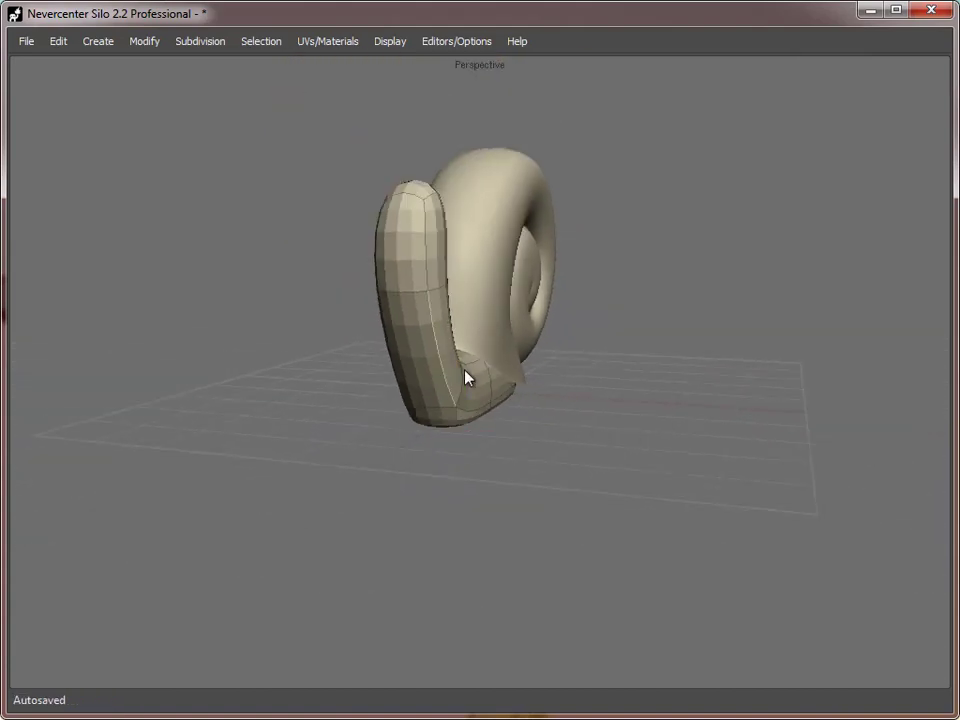
# Step: Split an edge loop down the centre of the snail's body and turn on symmetry mode
pyautogui.click(418, 300)
pyautogui.keyDown('alt'); pyautogui.moveTo(418, 298); pyautogui.dragTo(487, 398); pyautogui.keyUp('alt')
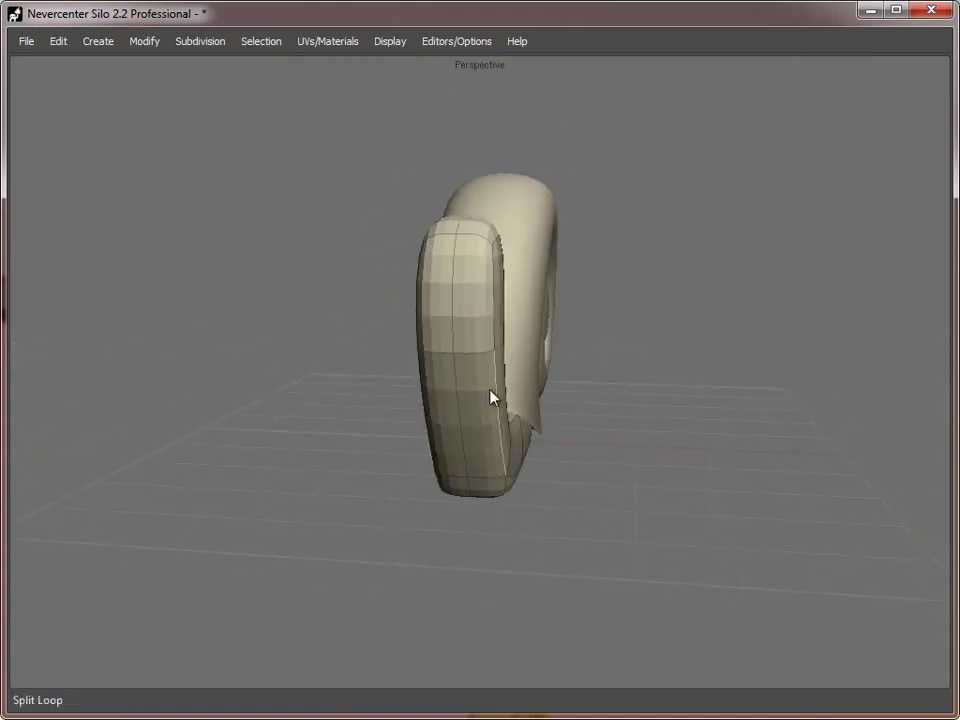
pyautogui.hotkey('shift', 'x')
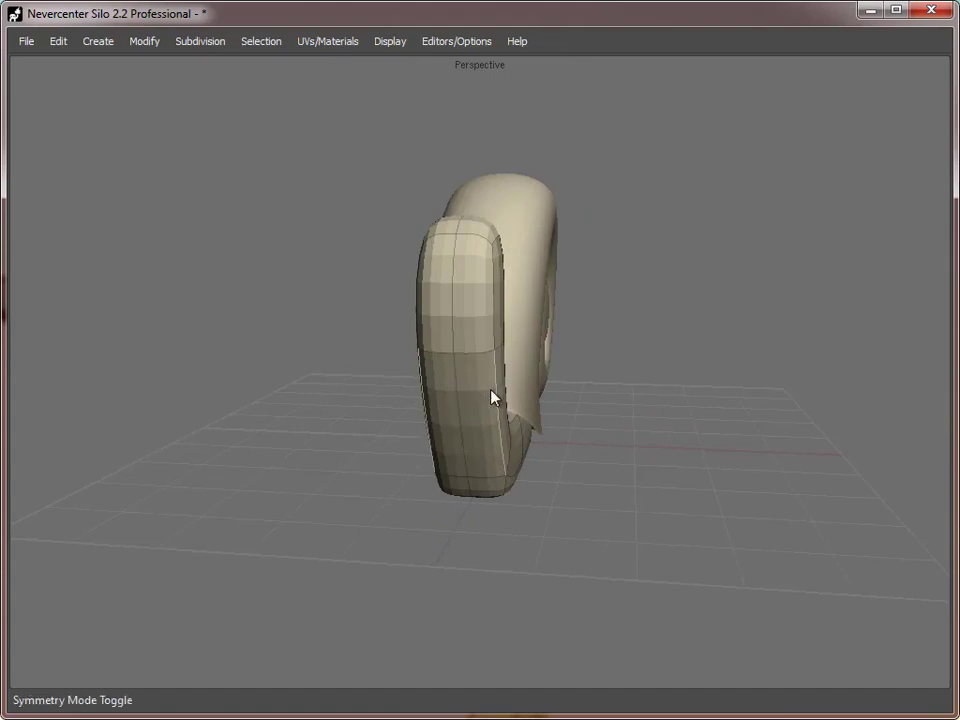
# Step: Pull the rear end of the body backward so that it extends behind the shell
pyautogui.keyDown('alt'); pyautogui.moveTo(497, 401); pyautogui.dragTo(603, 514); pyautogui.keyUp('alt')
pyautogui.keyDown('alt'); pyautogui.moveTo(603, 514); pyautogui.dragTo(530, 510, button='right'); pyautogui.keyUp('alt')
pyautogui.keyDown('alt'); pyautogui.moveTo(530, 510); pyautogui.dragTo(516, 456, button='middle'); pyautogui.keyUp('alt')
pyautogui.press('d')
pyautogui.click(529, 437)
pyautogui.keyDown('alt'); pyautogui.moveTo(586, 449); pyautogui.dragTo(557, 494); pyautogui.keyUp('alt')
pyautogui.press('s')
pyautogui.click(465, 435)
pyautogui.keyDown('alt'); pyautogui.moveTo(465, 435); pyautogui.dragTo(404, 446, button='right'); pyautogui.keyUp('alt')
pyautogui.moveTo(404, 446); pyautogui.dragTo(499, 439)
# Step: Set the snail body's object display to Smooth Shade Mode
pyautogui.press('f')
pyautogui.rightClick(428, 356)
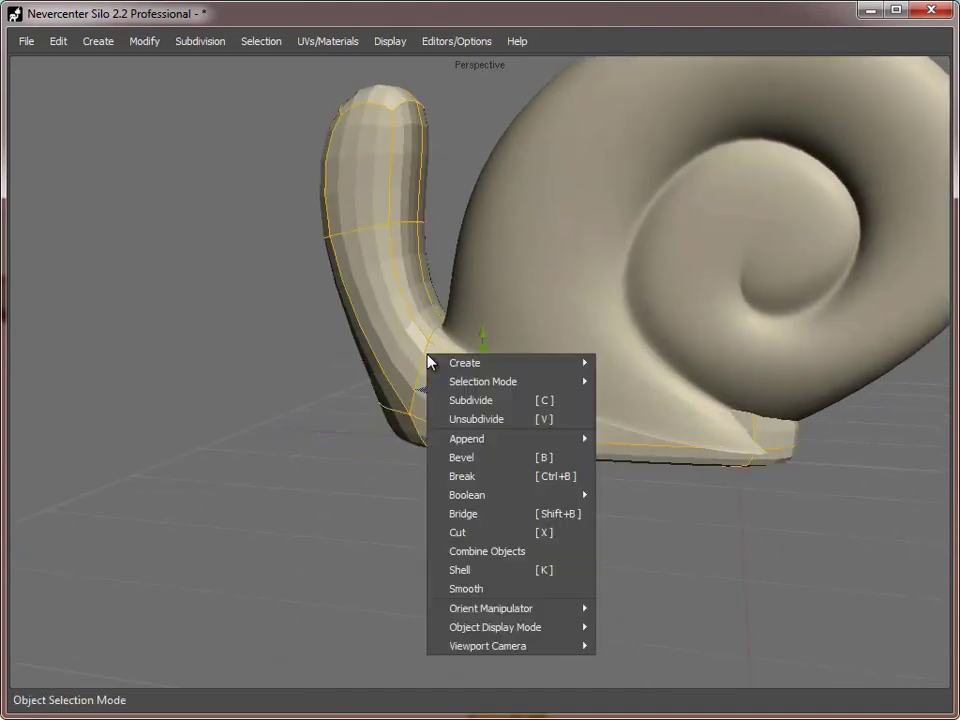
pyautogui.moveTo(495, 627)
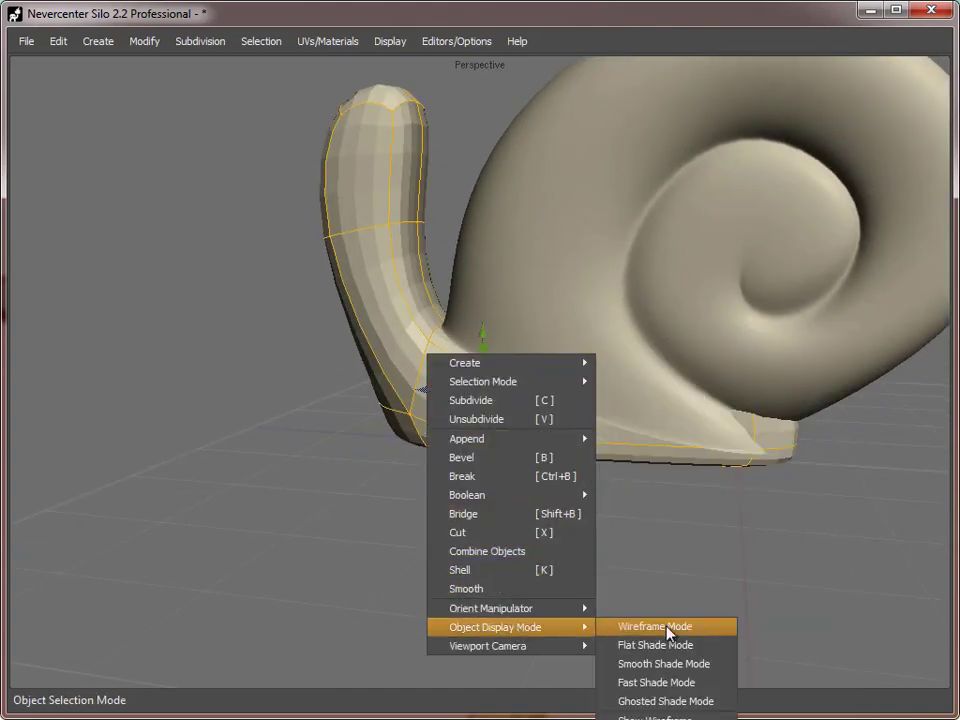
pyautogui.click(664, 664)
pyautogui.scroll(-3, 537, 460)
pyautogui.keyDown('alt'); pyautogui.moveTo(537, 460); pyautogui.dragTo(493, 435); pyautogui.keyUp('alt')
# Step: Select the side edge across the middle of the neck and apply Slide to it
pyautogui.press('s')
pyautogui.click(435, 353)
pyautogui.rightClick(435, 353)
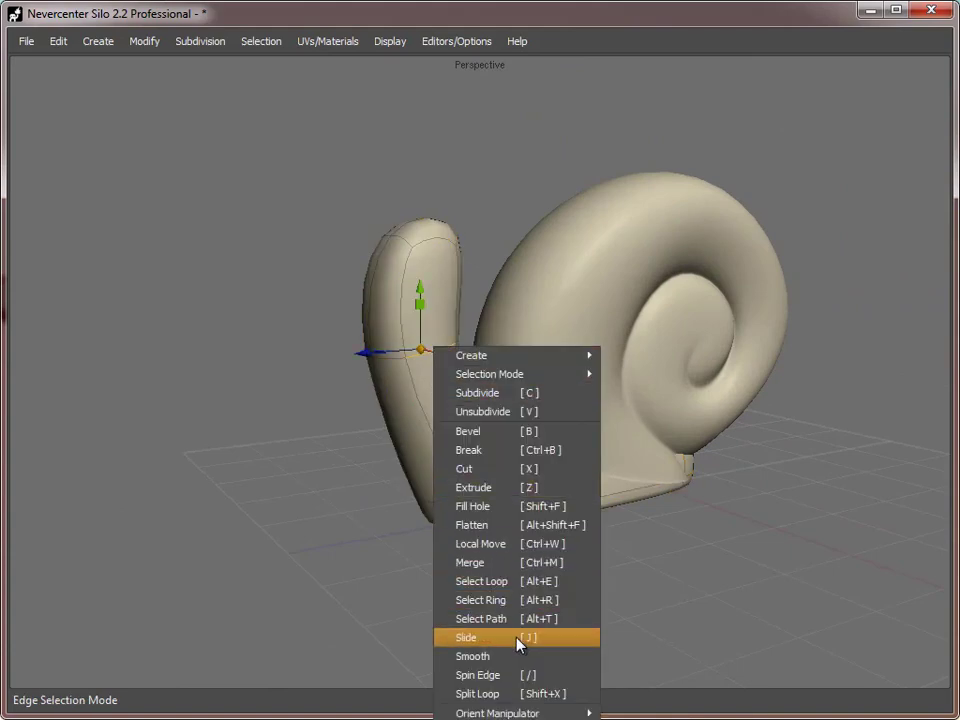
pyautogui.click(516, 576)
pyautogui.keyDown('alt'); pyautogui.moveTo(499, 587); pyautogui.dragTo(447, 407); pyautogui.keyUp('alt')
# Step: Smooth the lengthwise edges along the front and side of the neck
pyautogui.rightClick(440, 370)
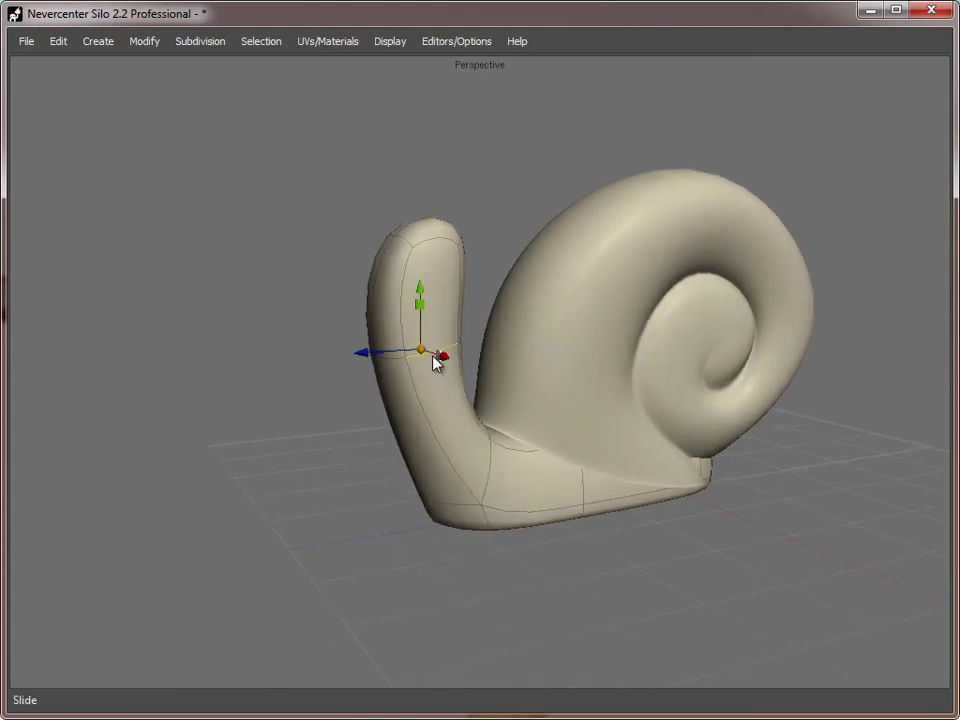
pyautogui.rightClick(421, 380)
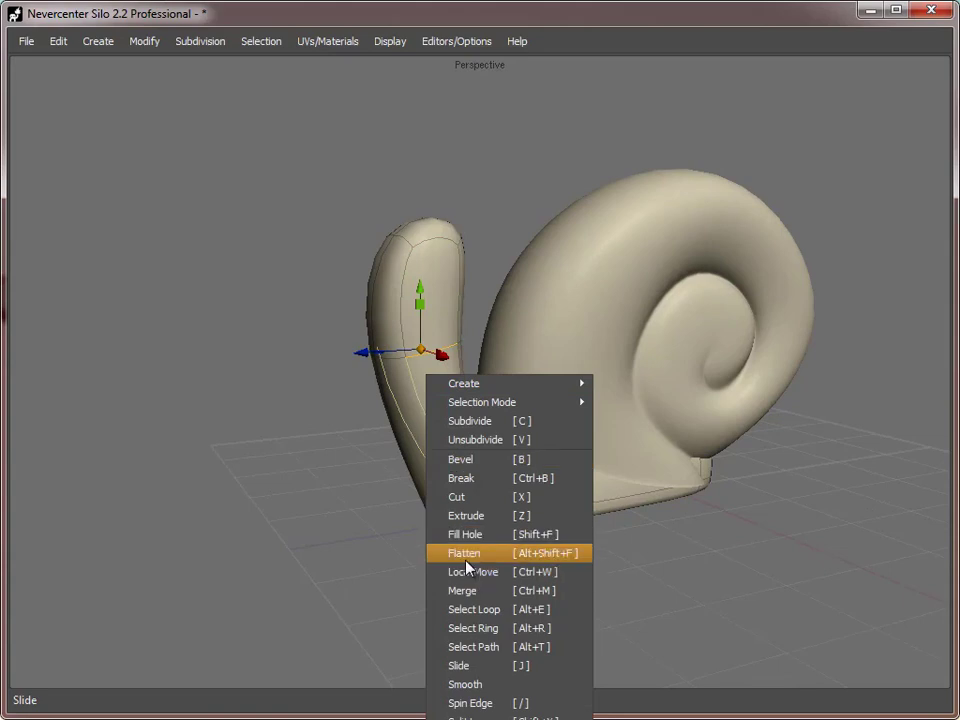
pyautogui.click(483, 684)
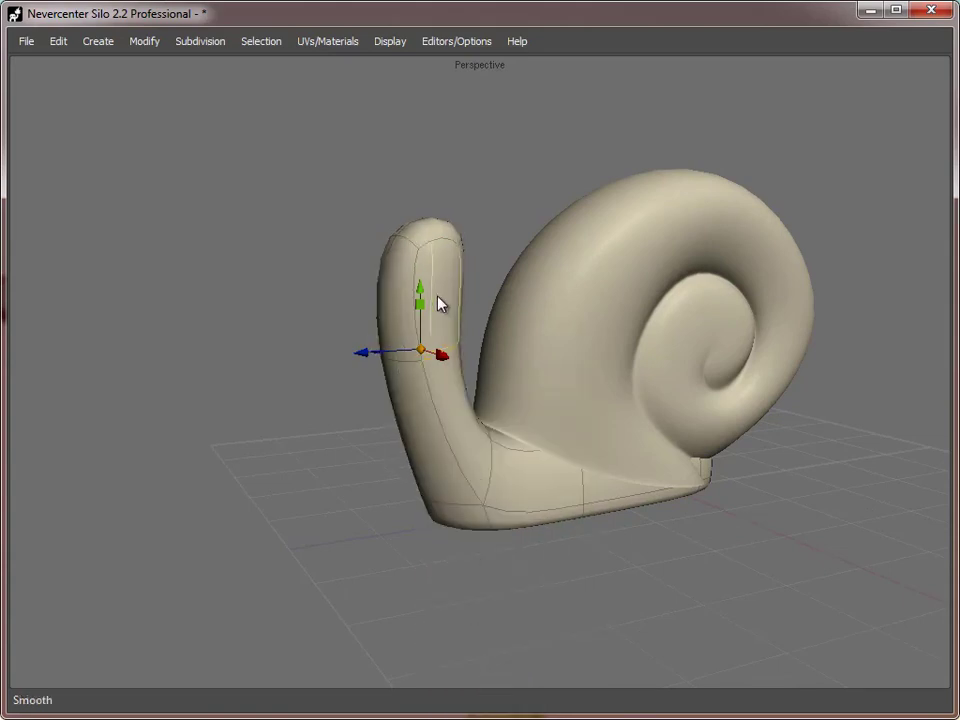
pyautogui.rightClick(432, 256)
pyautogui.click(482, 557)
# Step: Select the vertices at the body's rear end and pull them backward to lengthen the tail
pyautogui.keyDown('alt'); pyautogui.moveTo(440, 356); pyautogui.dragTo(593, 443); pyautogui.keyUp('alt')
pyautogui.keyDown('alt'); pyautogui.moveTo(593, 443); pyautogui.dragTo(479, 435, button='middle'); pyautogui.keyUp('alt')
pyautogui.keyDown('alt'); pyautogui.moveTo(479, 435); pyautogui.dragTo(693, 518, button='right'); pyautogui.keyUp('alt')
pyautogui.press('a')
pyautogui.moveTo(497, 296); pyautogui.dragTo(426, 334)
pyautogui.moveTo(487, 401); pyautogui.dragTo(522, 401)
# Step: Lower the upper vertices of the tail to flatten it, and check the snail in object mode
pyautogui.moveTo(714, 227); pyautogui.dragTo(510, 399)
pyautogui.moveTo(583, 283); pyautogui.dragTo(592, 470)
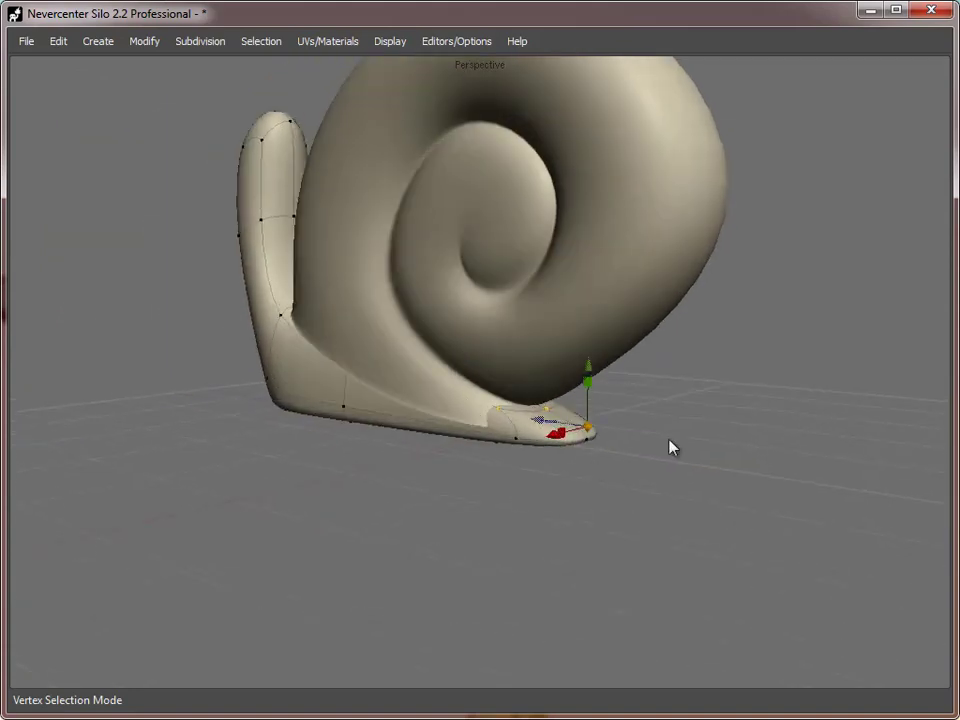
pyautogui.keyDown('alt'); pyautogui.moveTo(553, 431); pyautogui.dragTo(585, 486); pyautogui.keyUp('alt')
pyautogui.keyDown('alt'); pyautogui.moveTo(510, 466); pyautogui.dragTo(565, 459); pyautogui.keyUp('alt')
pyautogui.press('s')
pyautogui.click(555, 456)
pyautogui.keyDown('alt'); pyautogui.moveTo(565, 459); pyautogui.dragTo(506, 518, button='right'); pyautogui.keyUp('alt')
pyautogui.keyDown('alt'); pyautogui.moveTo(506, 524); pyautogui.dragTo(519, 364); pyautogui.keyUp('alt')
pyautogui.press('f')
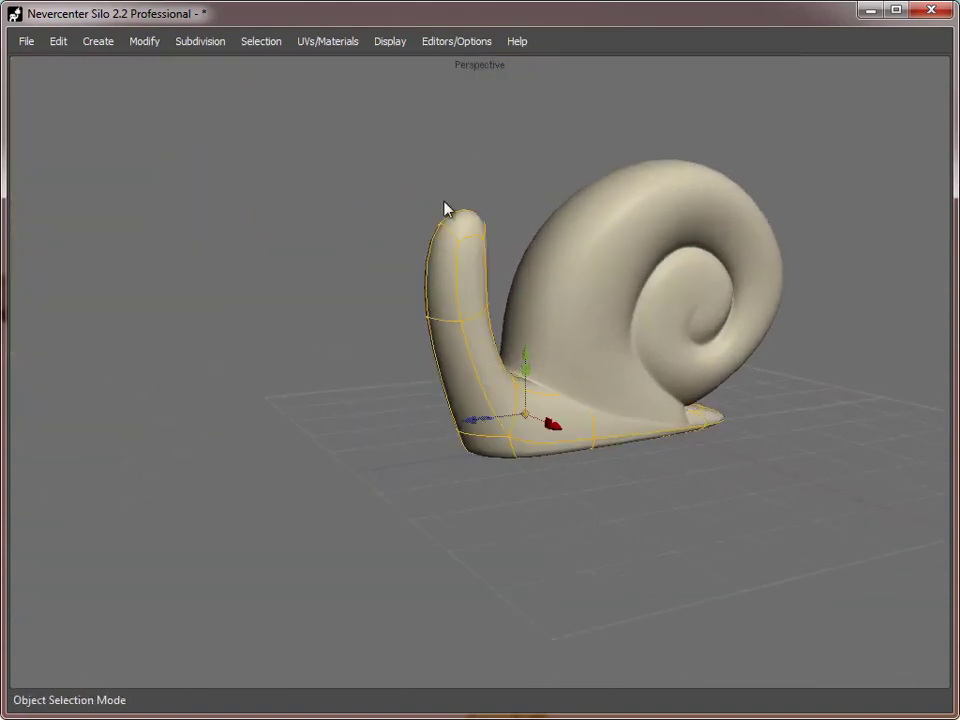
# Step: Select the centre edge at the top of the head and bevel it by about 0.24
pyautogui.keyDown('alt'); pyautogui.moveTo(467, 220); pyautogui.dragTo(544, 394); pyautogui.keyUp('alt')
pyautogui.press('s')
pyautogui.click(373, 421)
pyautogui.keyDown('alt'); pyautogui.moveTo(372, 413); pyautogui.dragTo(427, 350, button='middle'); pyautogui.keyUp('alt')
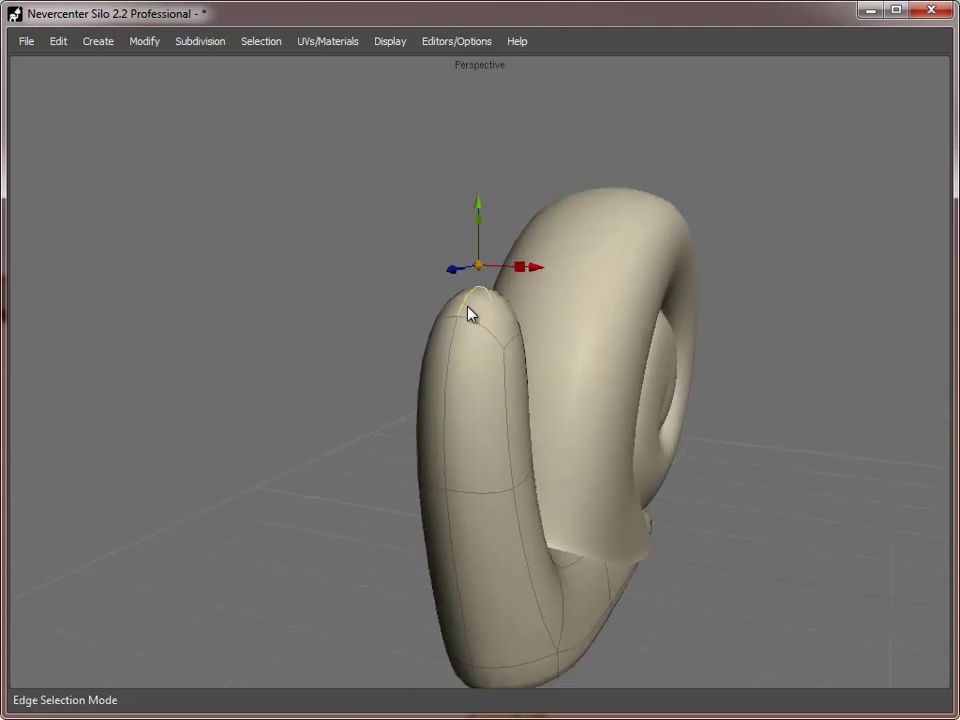
pyautogui.press('b')
pyautogui.moveTo(469, 313); pyautogui.dragTo(503, 320)
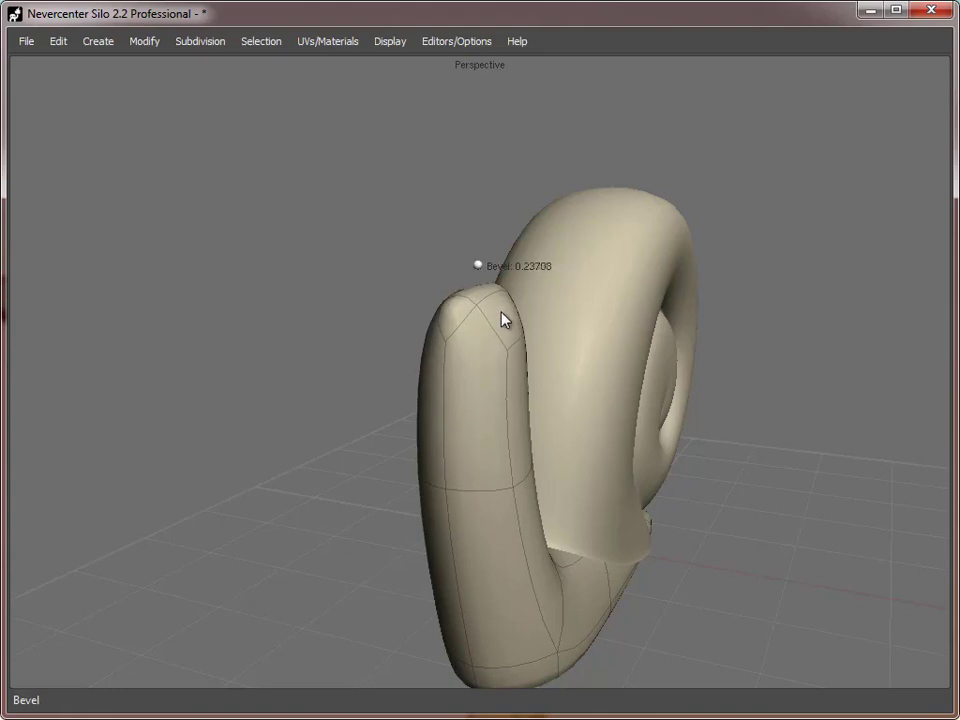
# Step: Extrude the side face on top of the head twice and pull it upward into a symmetrical pair of stalks
pyautogui.press('d')
pyautogui.click(505, 322)
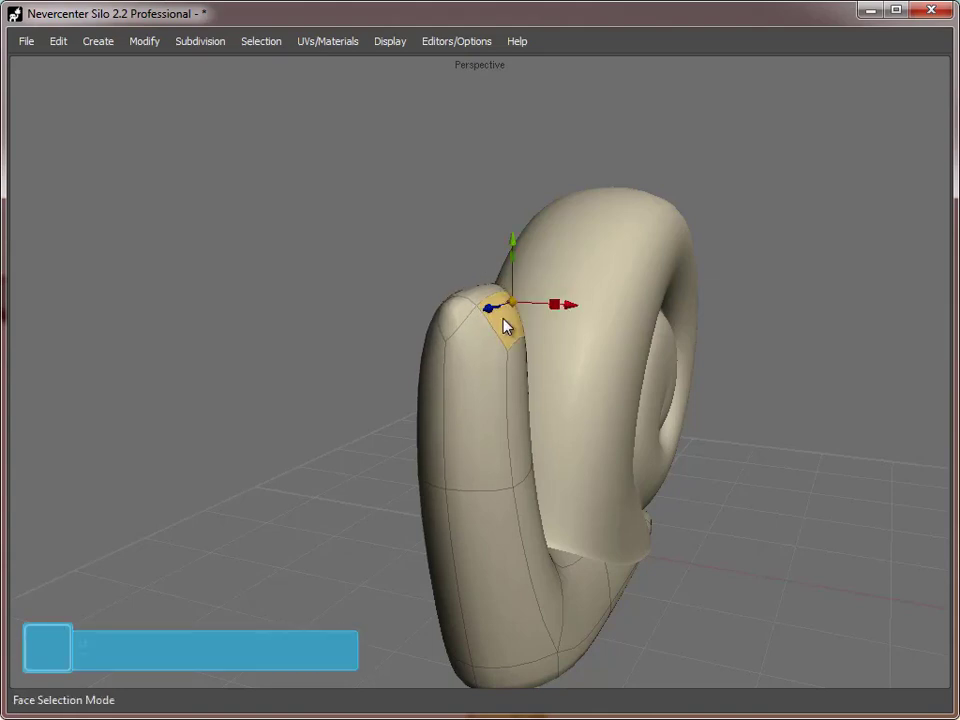
pyautogui.press('z')
pyautogui.keyDown('alt'); pyautogui.moveTo(436, 233); pyautogui.dragTo(471, 270, button='right'); pyautogui.keyUp('alt')
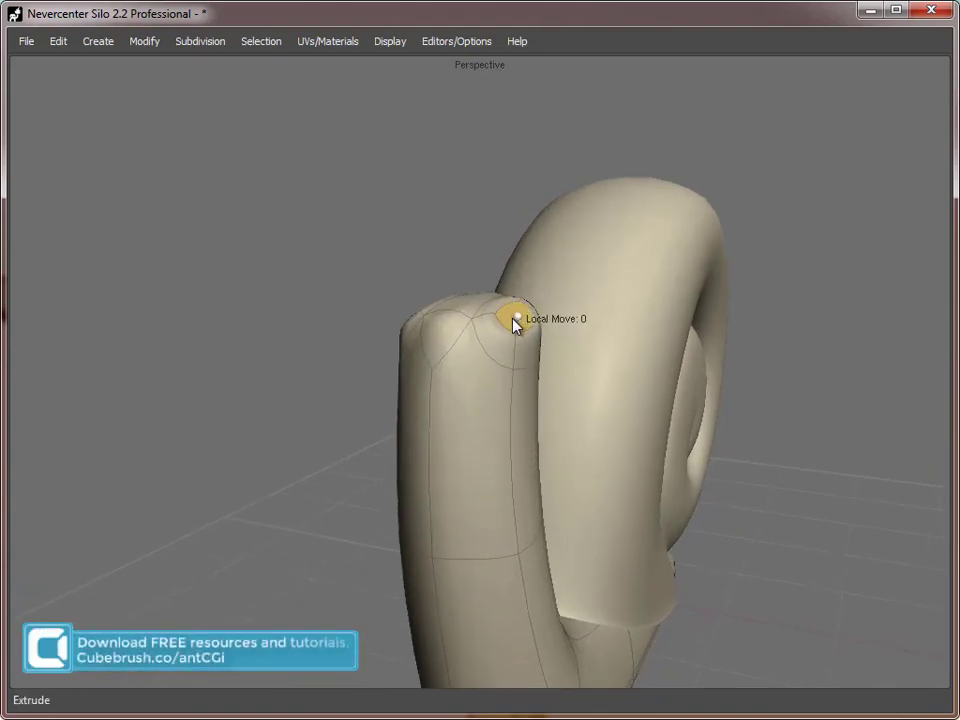
pyautogui.press('z')
pyautogui.press('w')
pyautogui.keyDown('alt'); pyautogui.moveTo(546, 264); pyautogui.dragTo(523, 127); pyautogui.keyUp('alt')
# Step: Select the edges bordering the small triangular patch on one side between the stalks and merge them
pyautogui.keyDown('alt'); pyautogui.moveTo(458, 322); pyautogui.dragTo(446, 375); pyautogui.keyUp('alt')
pyautogui.keyDown('alt'); pyautogui.moveTo(446, 375); pyautogui.dragTo(505, 372, button='right'); pyautogui.keyUp('alt')
pyautogui.press('s')
pyautogui.click(454, 286)
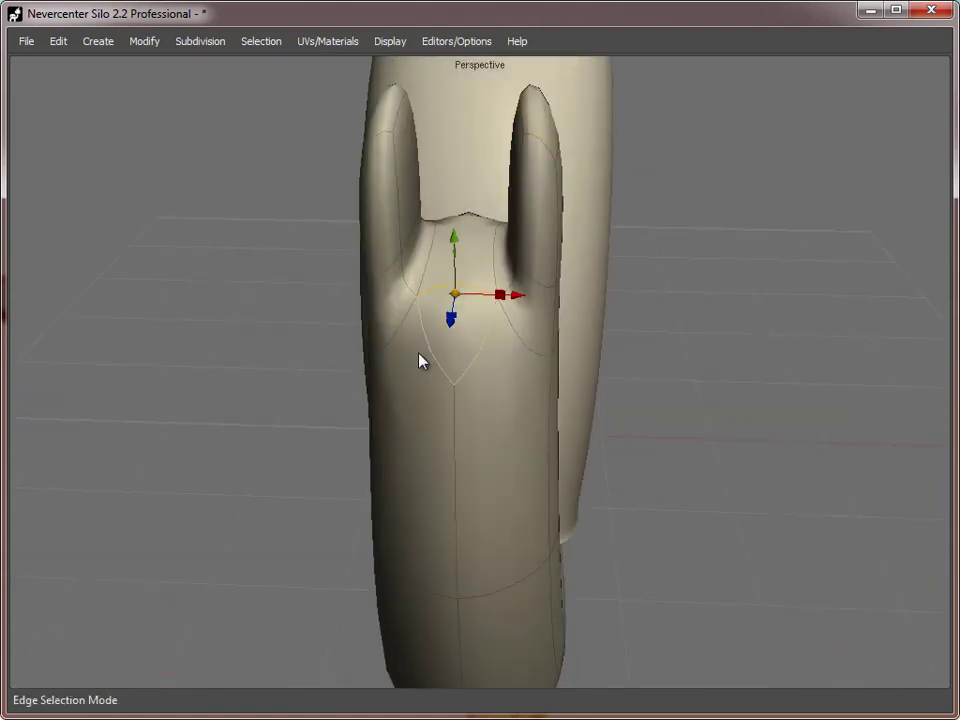
pyautogui.click(421, 354)
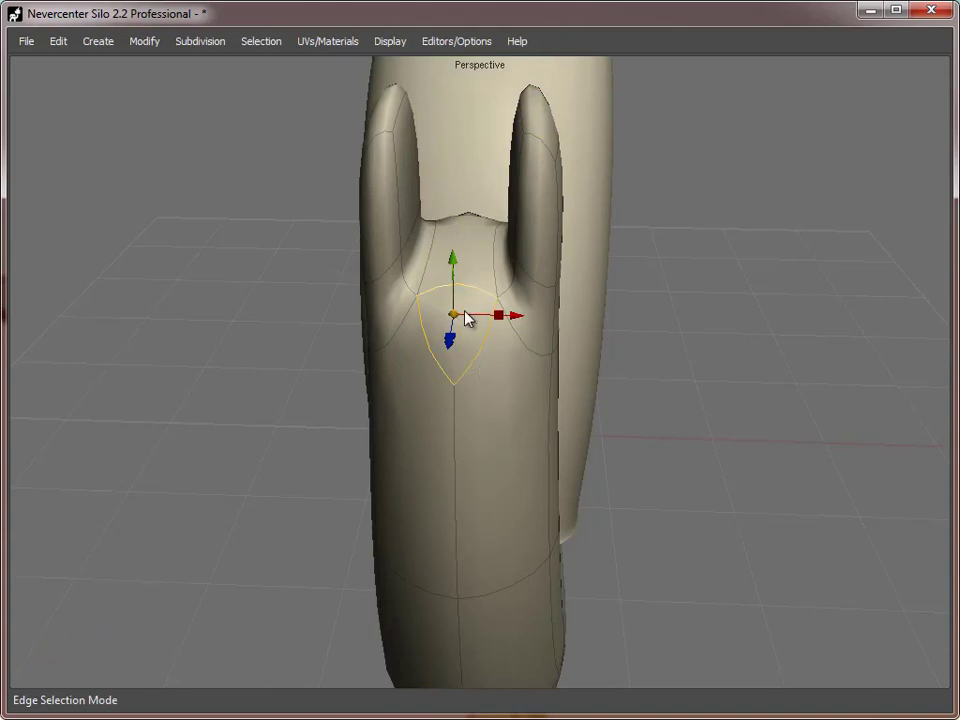
pyautogui.click(143, 41)
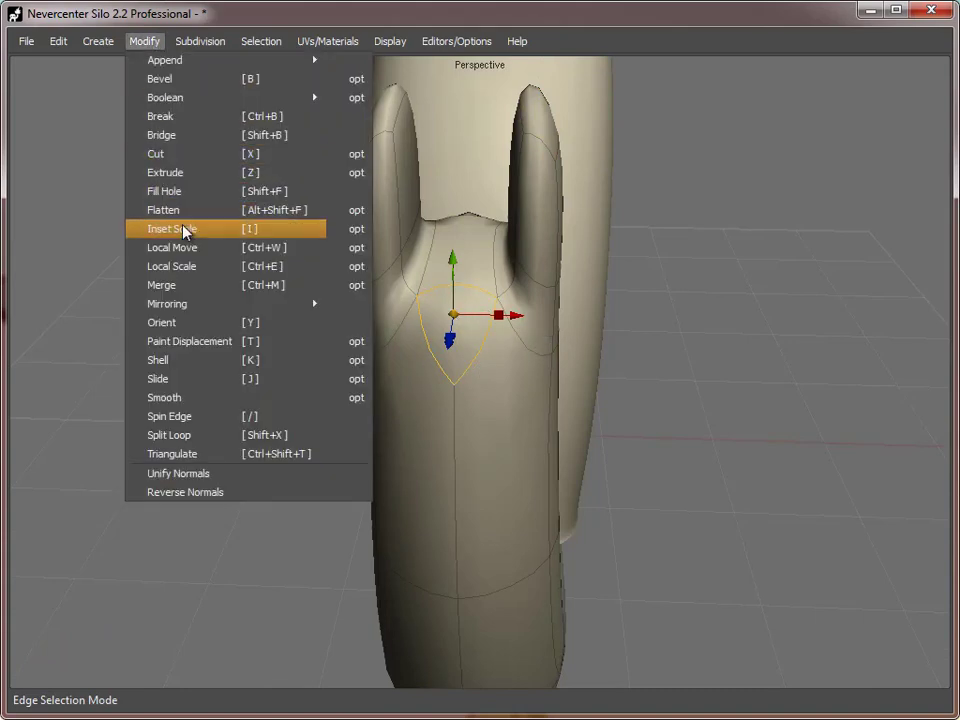
pyautogui.click(195, 286)
pyautogui.moveTo(200, 290); pyautogui.dragTo(369, 446, button='middle')
# Step: Merge the edges of the matching triangular patch on the opposite side of the head
pyautogui.click(421, 464)
pyautogui.keyDown('shift'); pyautogui.click(410, 527); pyautogui.keyUp('shift')
pyautogui.keyDown('shift'); pyautogui.click(473, 530); pyautogui.keyUp('shift')
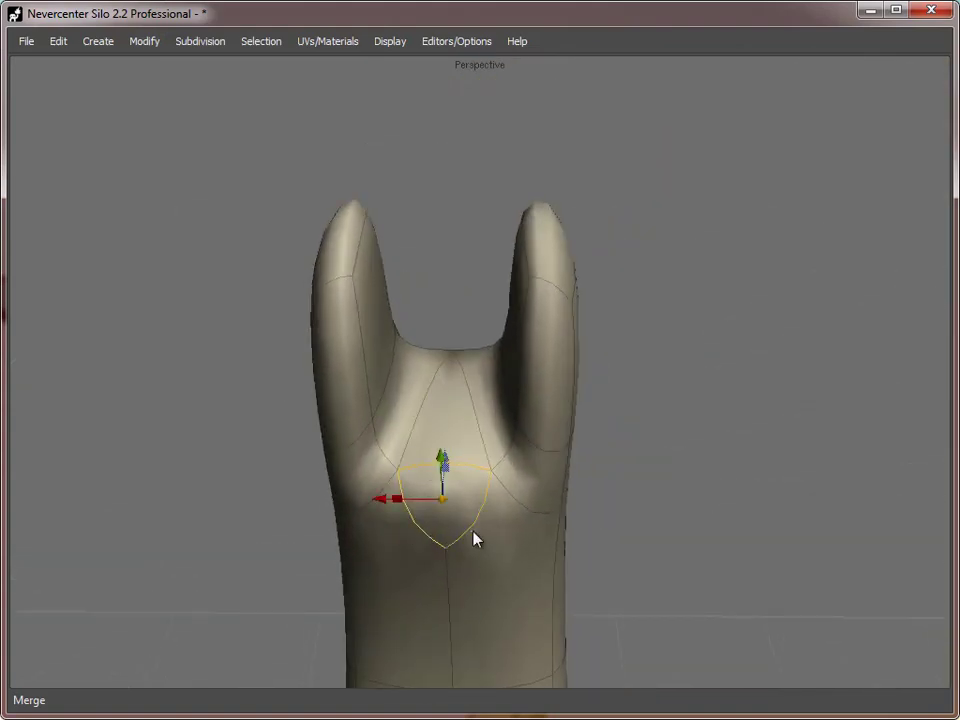
pyautogui.click(142, 44)
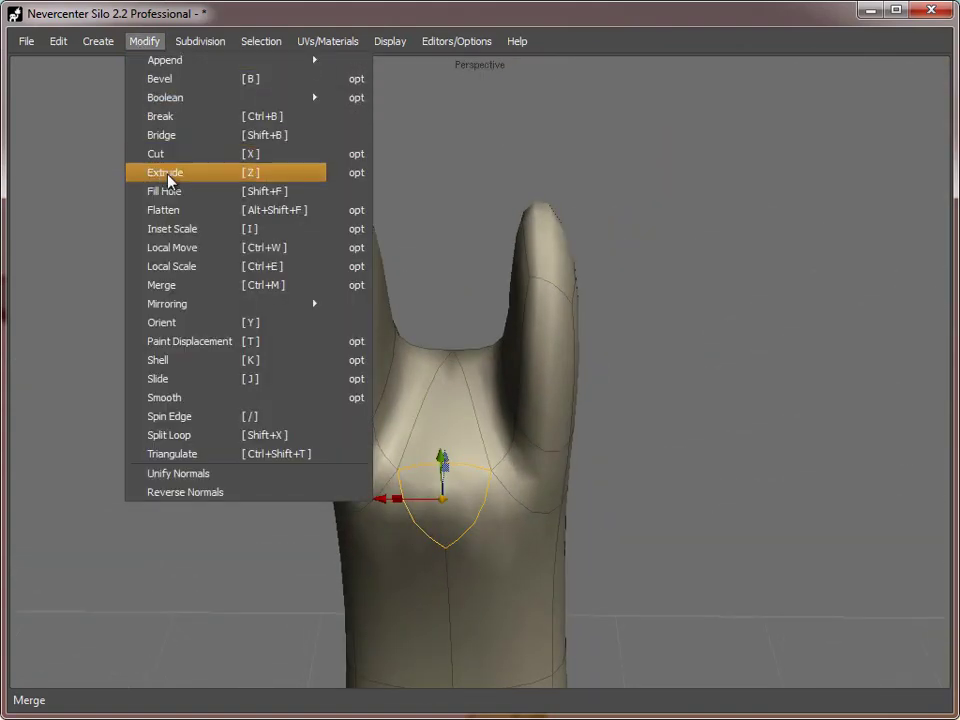
pyautogui.click(199, 285)
# Step: Select the top face of the stalk's tip, scale it down to a narrow point and shift it backward
pyautogui.moveTo(421, 483); pyautogui.dragTo(416, 165, button='middle')
pyautogui.press('s')
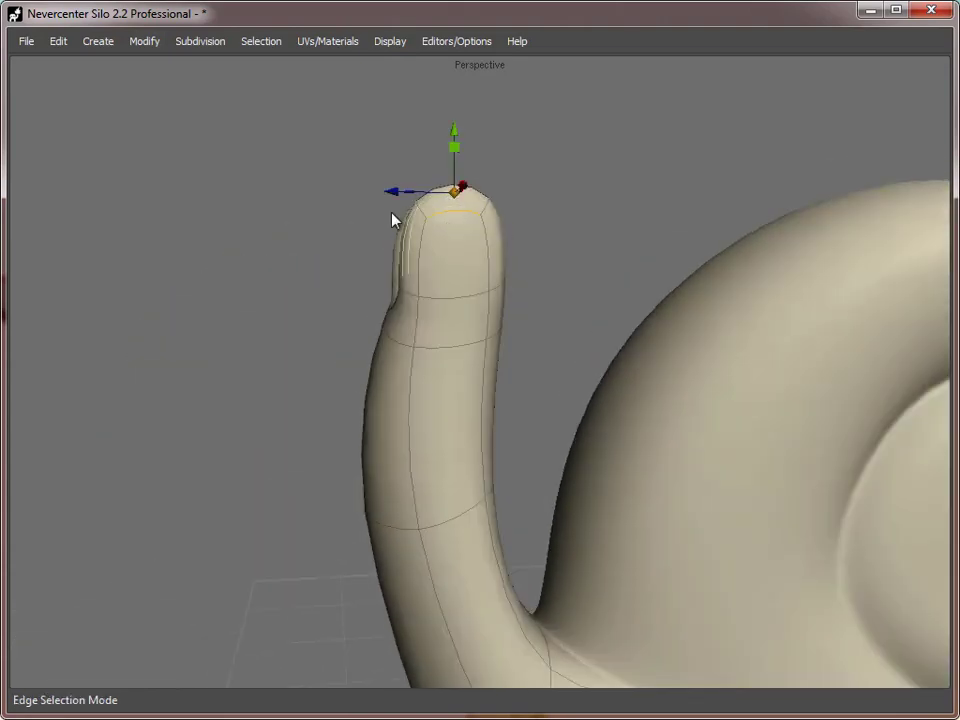
pyautogui.press('d')
pyautogui.click(439, 214)
pyautogui.press('r')
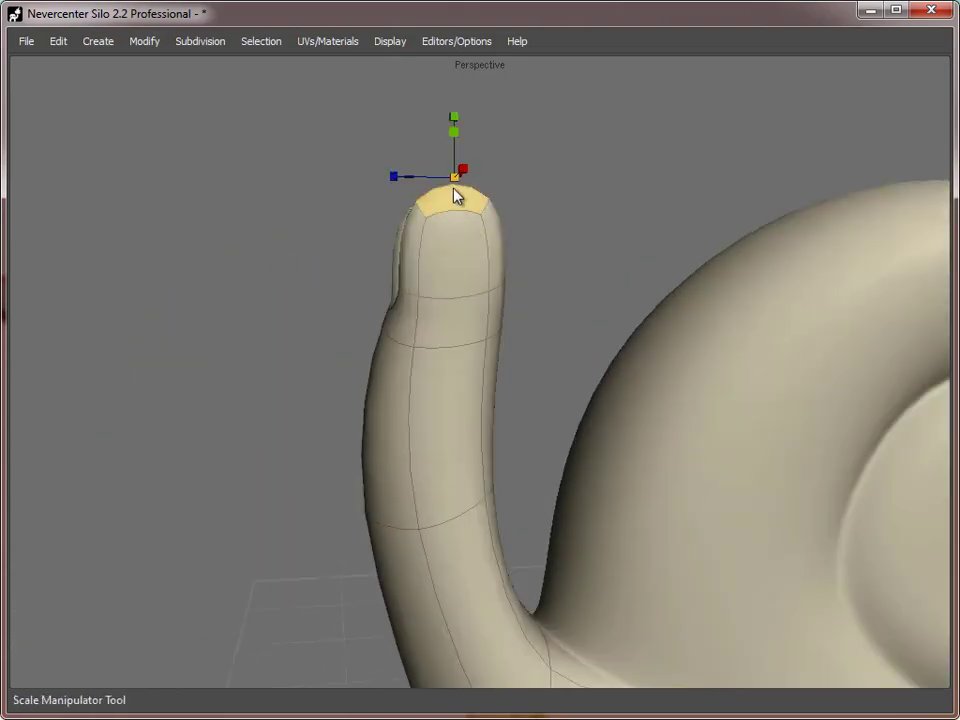
pyautogui.moveTo(454, 180); pyautogui.dragTo(280, 190)
pyautogui.press('w')
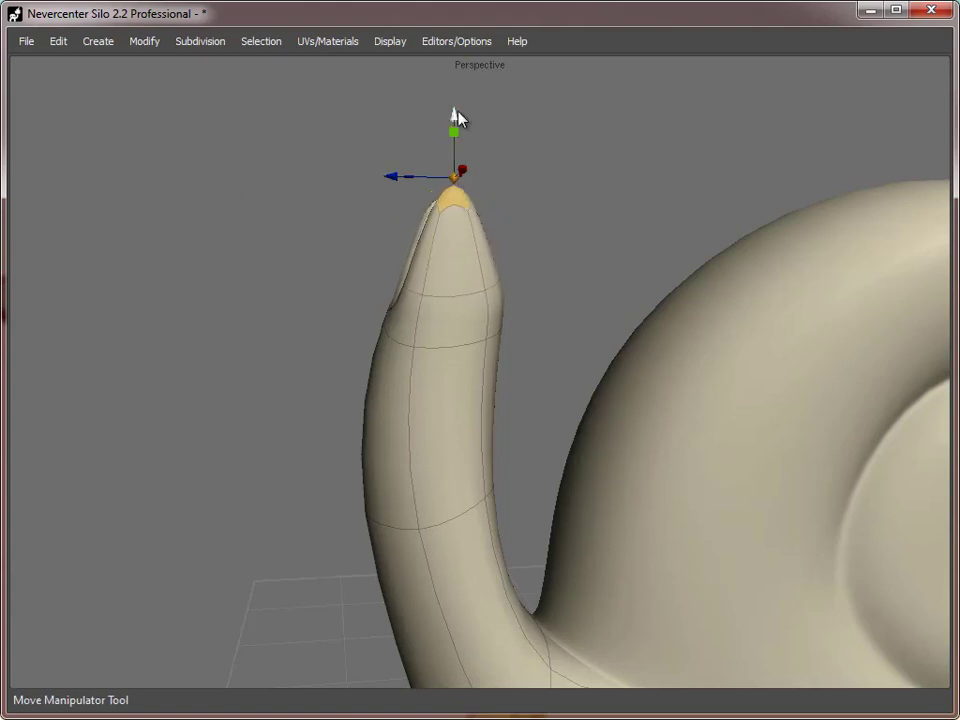
pyautogui.moveTo(396, 188); pyautogui.dragTo(420, 182)
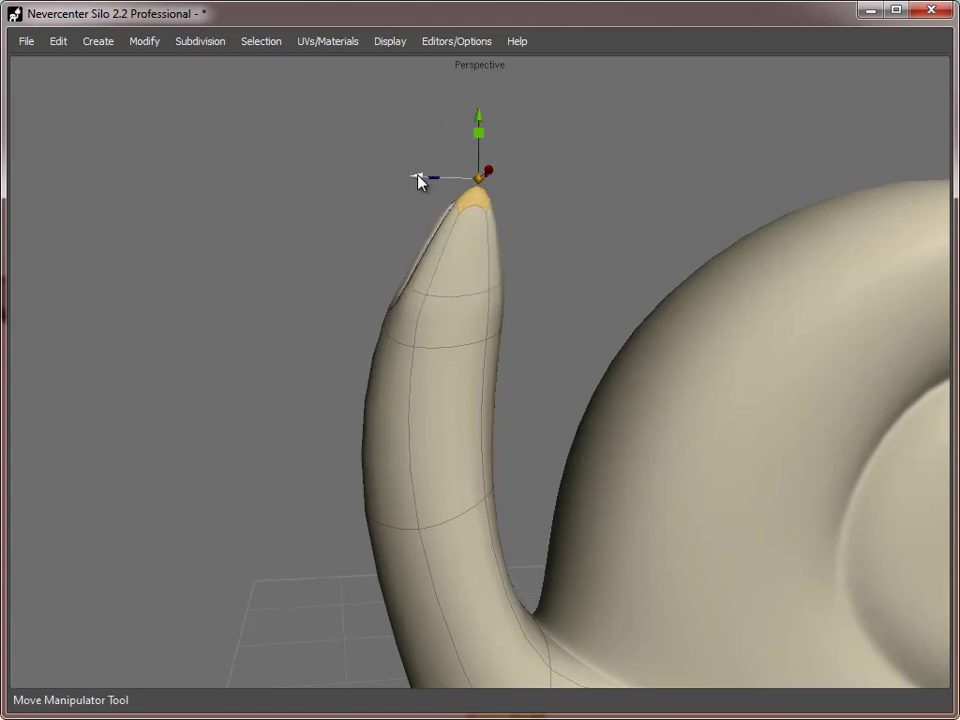
# Step: Extrude the narrowed stalk tip and pull it upward and backward into a long, curved feeler
pyautogui.press('z')
pyautogui.keyDown('alt'); pyautogui.moveTo(540, 205); pyautogui.dragTo(514, 301, button='middle'); pyautogui.keyUp('alt')
pyautogui.press('w')
pyautogui.keyDown('alt'); pyautogui.moveTo(497, 304); pyautogui.dragTo(533, 196); pyautogui.keyUp('alt')
pyautogui.keyDown('alt'); pyautogui.moveTo(398, 382); pyautogui.dragTo(416, 436); pyautogui.keyUp('alt')
pyautogui.keyDown('alt'); pyautogui.moveTo(416, 436); pyautogui.dragTo(421, 353, button='middle'); pyautogui.keyUp('alt')
# Step: Select the edge loop around the base of the stalk and scale it inward
pyautogui.press('s')
pyautogui.doubleClick(471, 338)
pyautogui.press('r')
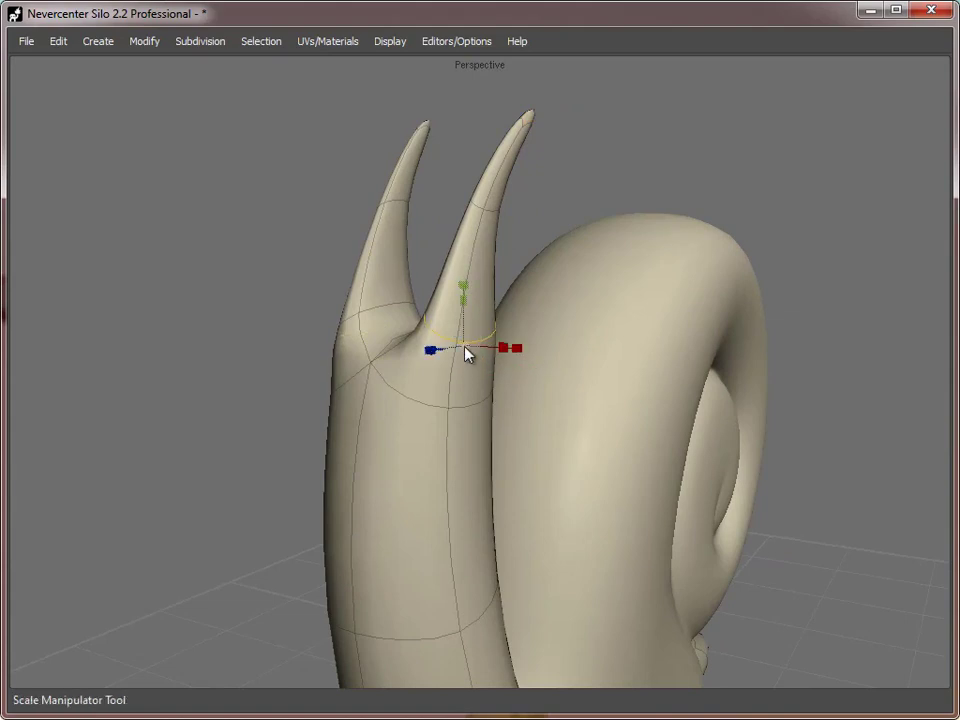
pyautogui.moveTo(465, 347); pyautogui.dragTo(428, 346)
pyautogui.keyDown('alt'); pyautogui.moveTo(364, 422); pyautogui.dragTo(613, 437); pyautogui.keyUp('alt')
pyautogui.press('w')
pyautogui.moveTo(464, 292); pyautogui.dragTo(451, 315)
pyautogui.hotkey('ctrl', 'z')
# Step: Scale the stalk's base loop further to slim it as seen from the side
pyautogui.keyDown('alt'); pyautogui.moveTo(643, 357); pyautogui.dragTo(467, 240); pyautogui.keyUp('alt')
pyautogui.press('e')
pyautogui.press('r')
pyautogui.moveTo(403, 292); pyautogui.dragTo(437, 297)
# Step: Select the edge loop midway up the stalk and rotate it to follow the stalk's curve
pyautogui.doubleClick(508, 205)
pyautogui.press('e')
pyautogui.moveTo(503, 140); pyautogui.dragTo(535, 150)
pyautogui.keyDown('alt'); pyautogui.moveTo(400, 205); pyautogui.dragTo(504, 248); pyautogui.keyUp('alt')
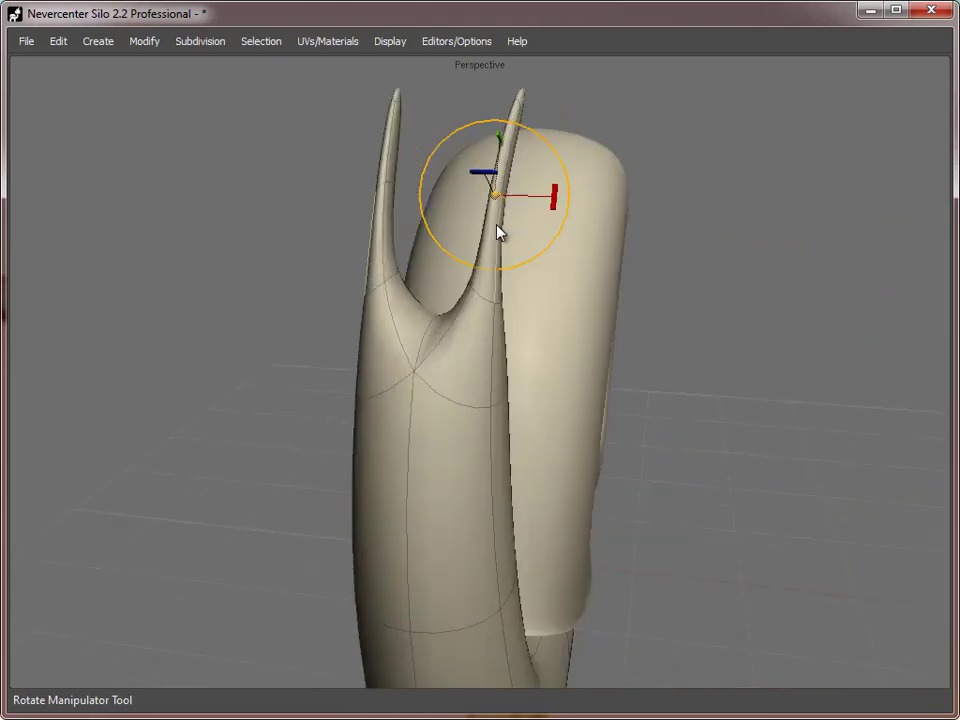
# Step: Raise the outer edge of the mid-stalk loop so that the loop sits level
pyautogui.keyDown('alt'); pyautogui.moveTo(508, 242); pyautogui.dragTo(544, 321, button='middle'); pyautogui.keyUp('alt')
pyautogui.keyDown('alt'); pyautogui.moveTo(548, 328); pyautogui.dragTo(576, 326); pyautogui.keyUp('alt')
pyautogui.press('r')
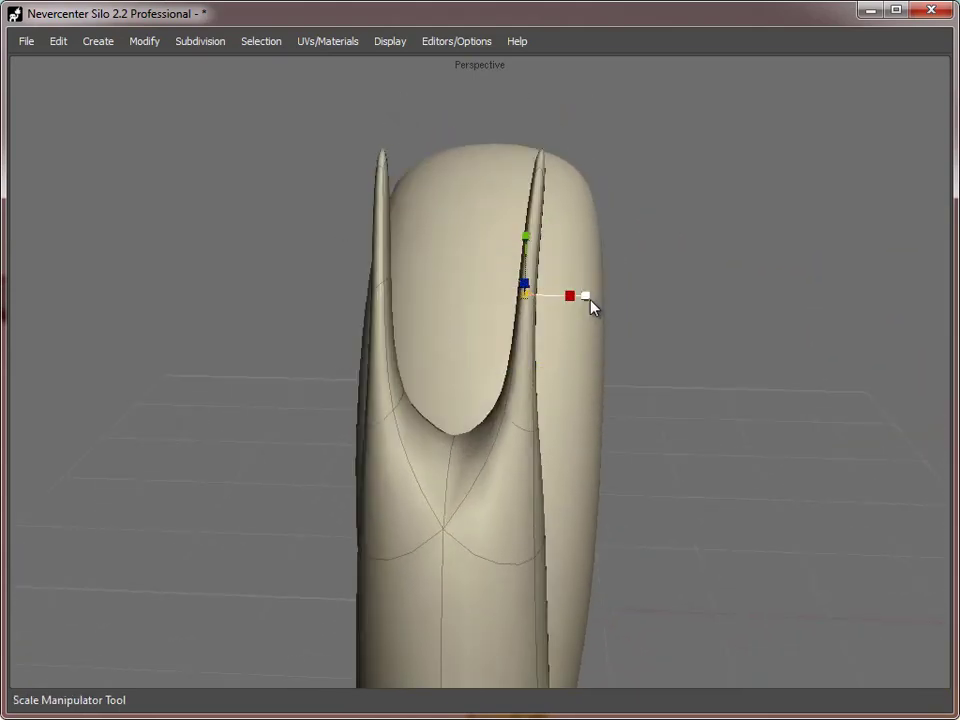
pyautogui.keyDown('alt'); pyautogui.moveTo(591, 319); pyautogui.dragTo(615, 324); pyautogui.keyUp('alt')
pyautogui.press('w')
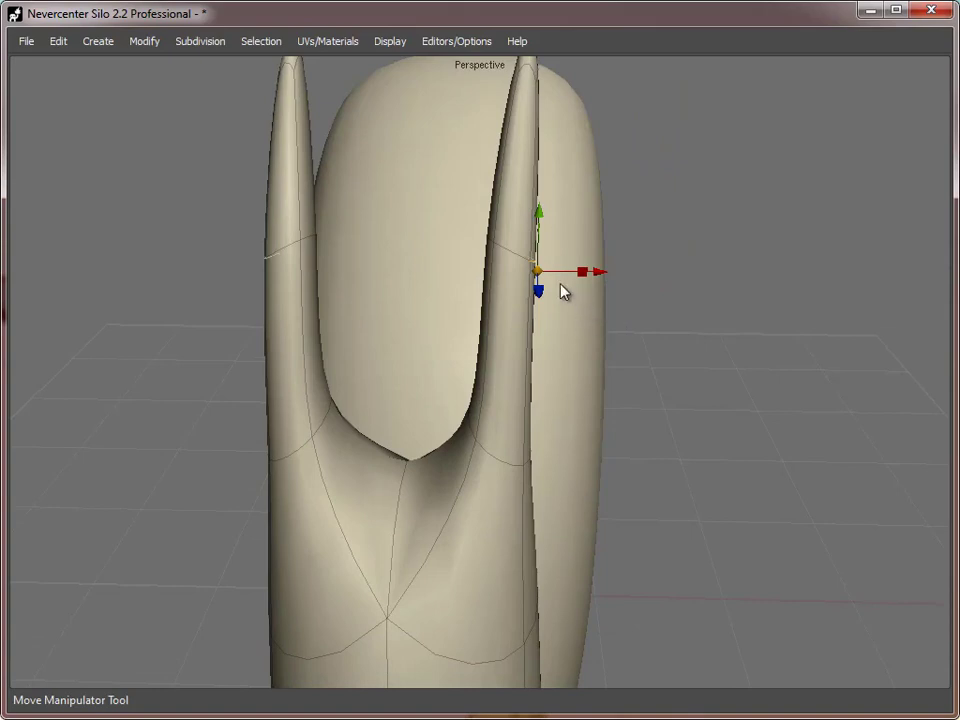
pyautogui.moveTo(540, 278); pyautogui.dragTo(540, 242)
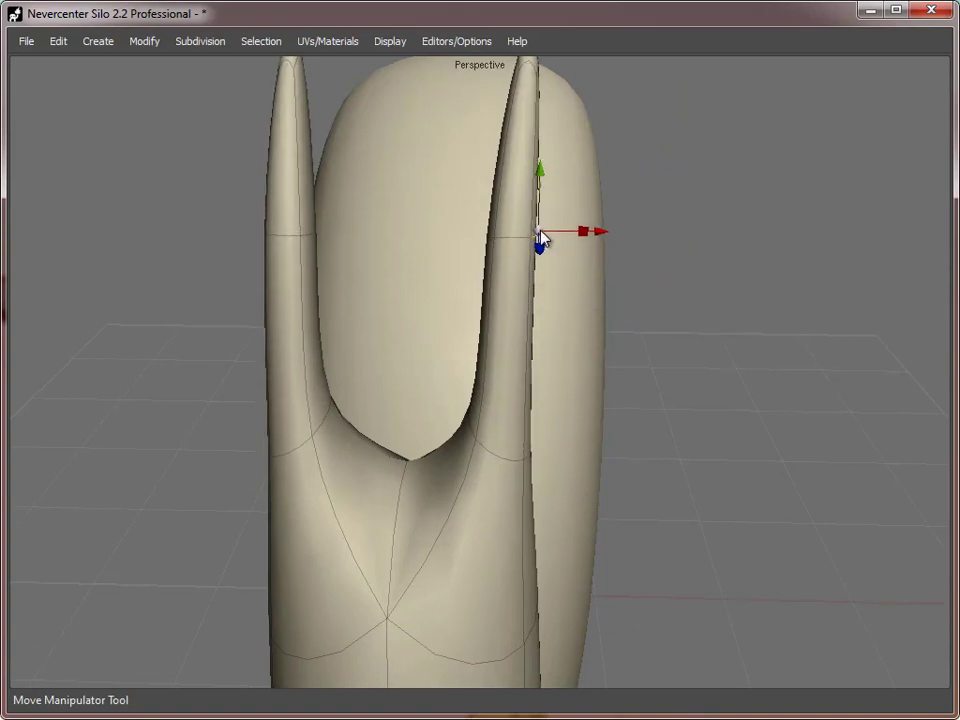
# Step: Select the inner edge at the base of the stalk, shift it inward and clear the selection
pyautogui.click(474, 428)
pyautogui.moveTo(549, 435); pyautogui.dragTo(528, 433)
pyautogui.click(611, 289)
# Step: Select the vertices around the stalk's tip and scale them to give it a thicker, rounded end
pyautogui.keyDown('alt'); pyautogui.moveTo(611, 289); pyautogui.dragTo(516, 402, button='right'); pyautogui.keyUp('alt')
pyautogui.press('a')
pyautogui.moveTo(601, 169); pyautogui.dragTo(478, 312)
pyautogui.keyDown('alt'); pyautogui.moveTo(654, 437); pyautogui.dragTo(500, 352); pyautogui.keyUp('alt')
pyautogui.press('r')
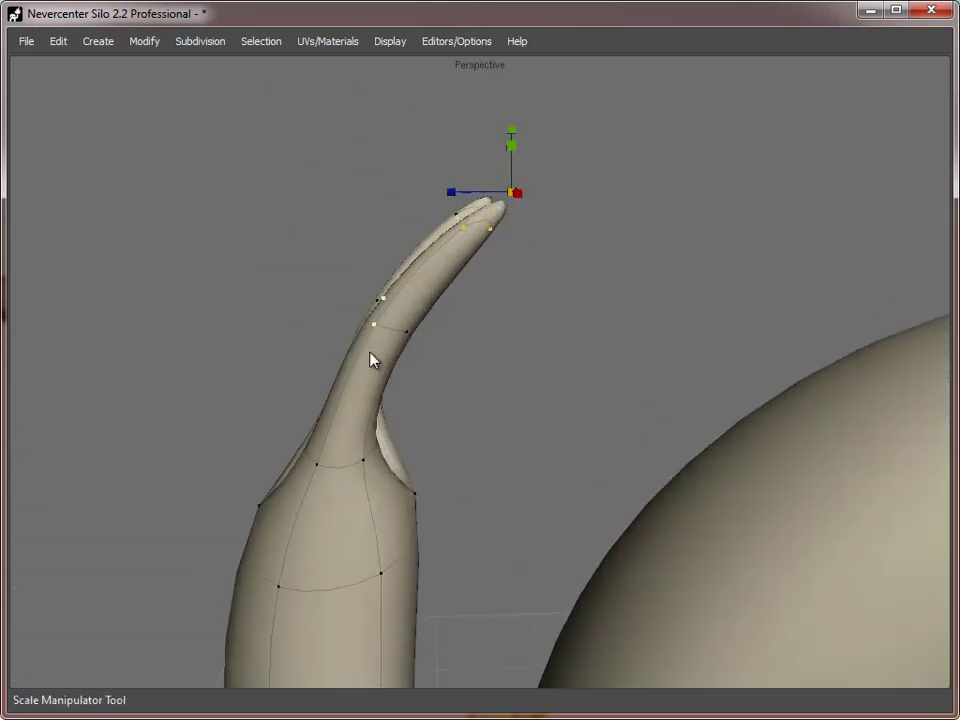
pyautogui.keyDown('alt'); pyautogui.moveTo(325, 250); pyautogui.dragTo(602, 300); pyautogui.keyUp('alt')
pyautogui.moveTo(562, 197); pyautogui.dragTo(530, 225)
# Step: Select the edge across the middle of the stalk, ready for scaling
pyautogui.press('s')
pyautogui.click(446, 229)
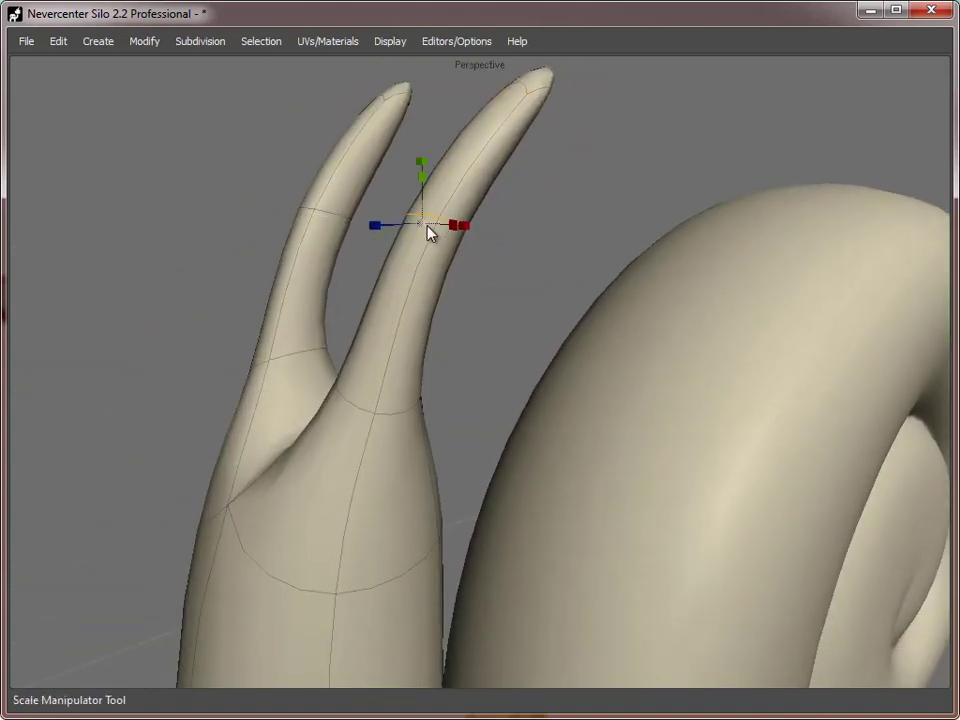
pyautogui.keyDown('alt'); pyautogui.moveTo(675, 478); pyautogui.dragTo(371, 416); pyautogui.keyUp('alt')
# Step: Switch to object selection, deselect the snail's body and inspect the whole model from several sides
pyautogui.press('f')
pyautogui.click(808, 508)
pyautogui.keyDown('alt'); pyautogui.moveTo(808, 508); pyautogui.dragTo(387, 314); pyautogui.keyUp('alt')
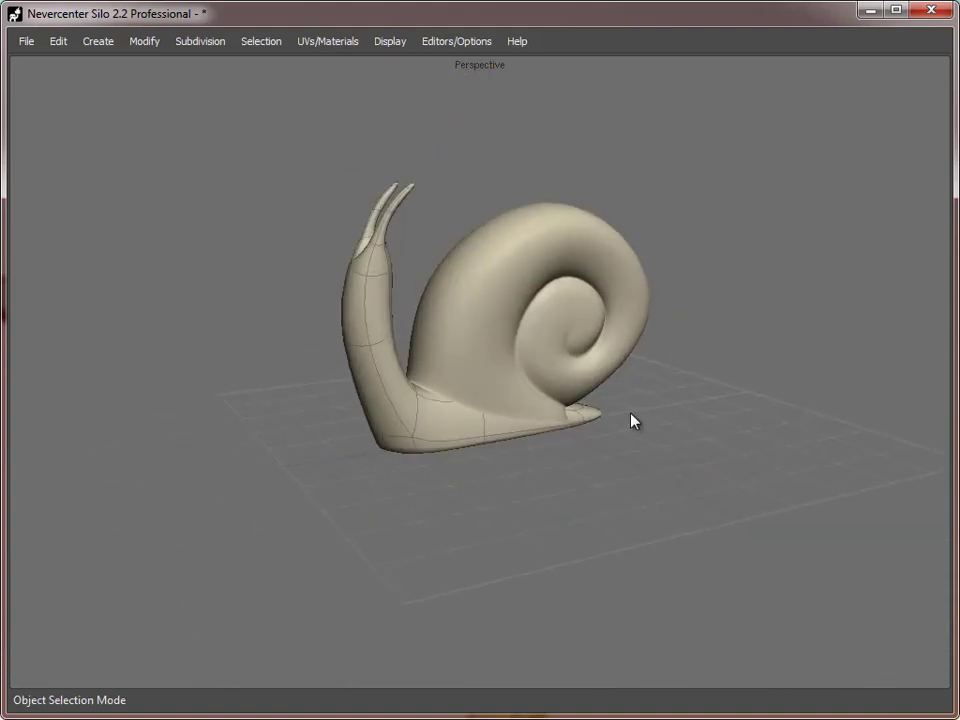
pyautogui.keyDown('alt'); pyautogui.moveTo(637, 421); pyautogui.dragTo(558, 232); pyautogui.keyUp('alt')
pyautogui.keyDown('alt'); pyautogui.moveTo(481, 330); pyautogui.dragTo(538, 426); pyautogui.keyUp('alt')
pyautogui.keyDown('alt'); pyautogui.moveTo(463, 482); pyautogui.dragTo(436, 292); pyautogui.keyUp('alt')
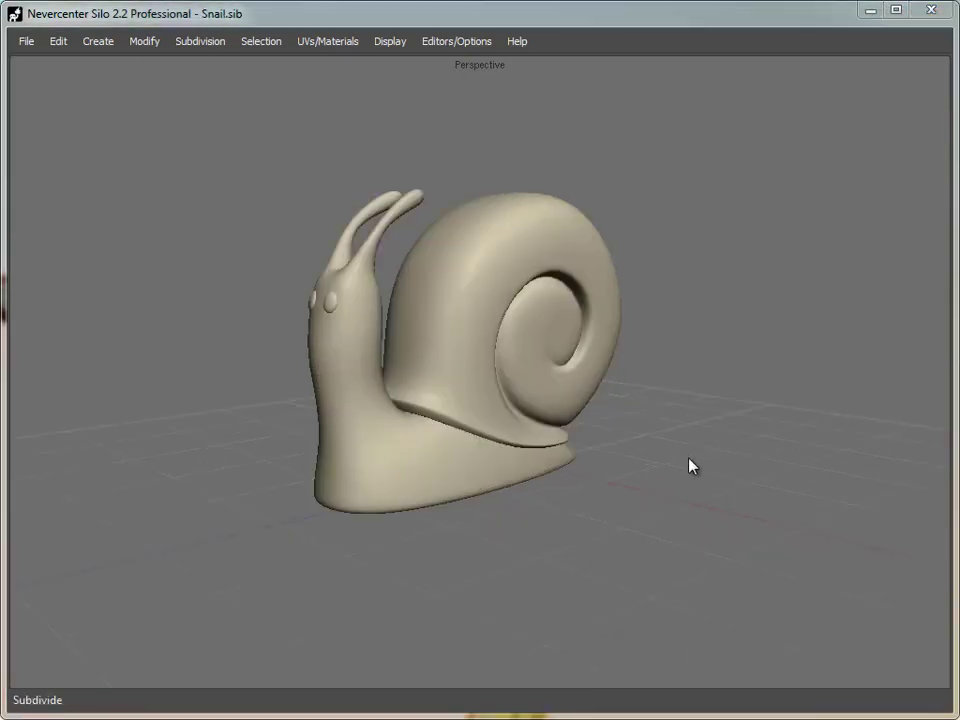
# Step: Examine the feelers and small eyes on the head of the finished snail in Snail.sib
pyautogui.keyDown('alt'); pyautogui.moveTo(690, 465); pyautogui.dragTo(495, 458); pyautogui.keyUp('alt')
pyautogui.click(449, 320)
pyautogui.scroll(5, 583, 467)
pyautogui.click(254, 389)
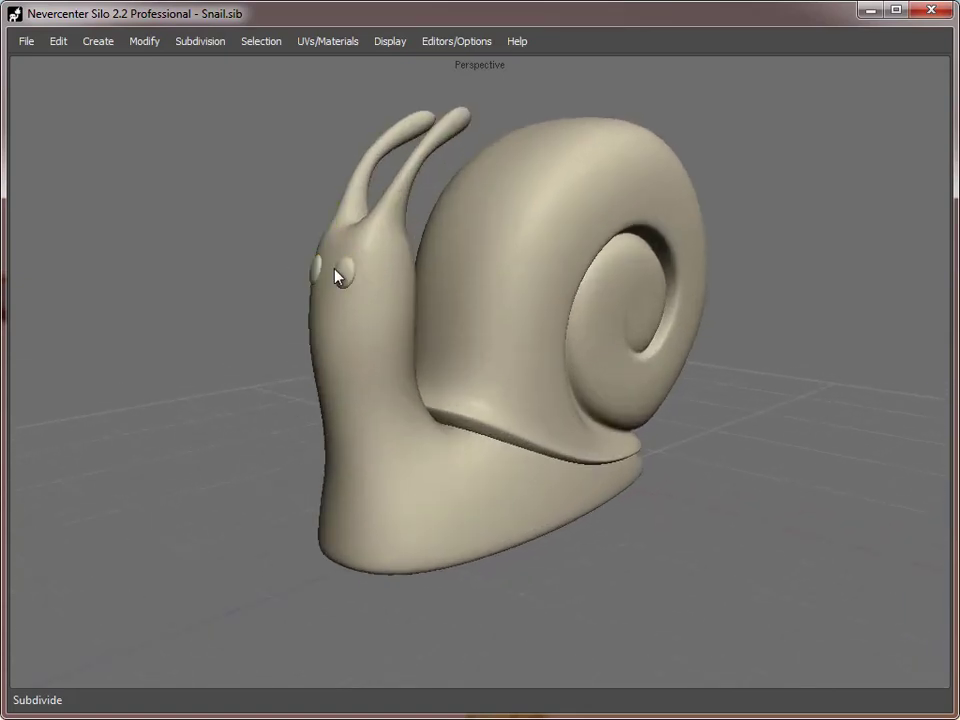
pyautogui.keyDown('alt'); pyautogui.moveTo(696, 553); pyautogui.dragTo(621, 542); pyautogui.keyUp('alt')
# Step: Highlight the body and the shell in turn to examine the edge flow around the foot, rim and spiral
pyautogui.click(556, 547)
pyautogui.keyDown('alt'); pyautogui.moveTo(556, 547); pyautogui.dragTo(460, 453, button='middle'); pyautogui.keyUp('alt')
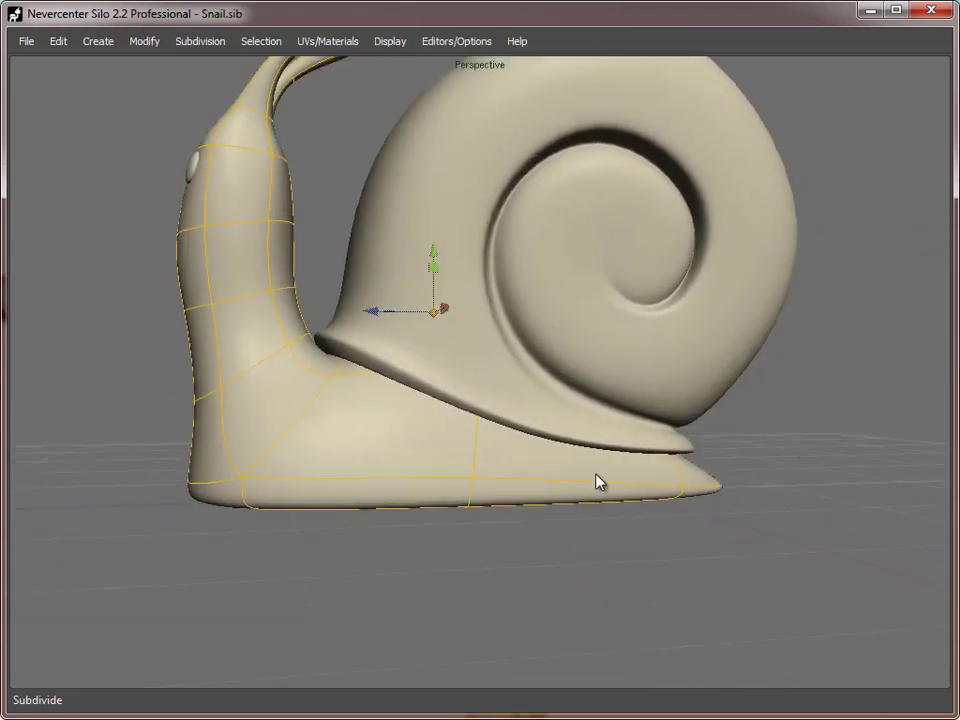
pyautogui.keyDown('alt'); pyautogui.moveTo(628, 493); pyautogui.dragTo(666, 514); pyautogui.keyUp('alt')
pyautogui.click(546, 420)
pyautogui.keyDown('alt'); pyautogui.moveTo(605, 452); pyautogui.dragTo(569, 451); pyautogui.keyUp('alt')
pyautogui.scroll(-1, 569, 451)
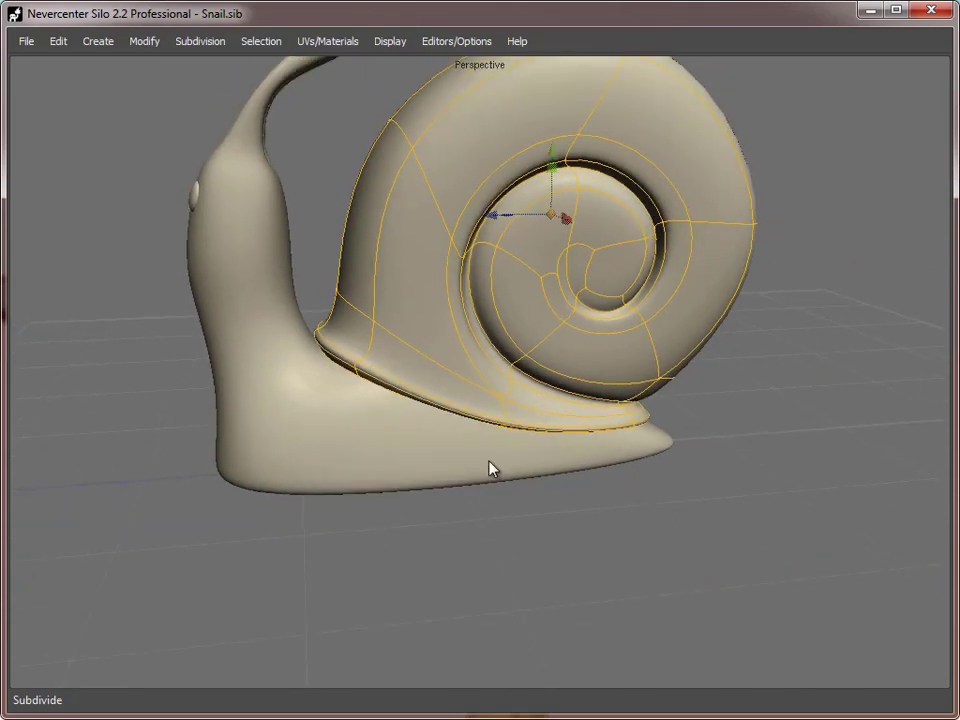
pyautogui.keyDown('alt'); pyautogui.moveTo(394, 346); pyautogui.dragTo(395, 398, button='middle'); pyautogui.keyUp('alt')
pyautogui.keyDown('alt'); pyautogui.moveTo(545, 418); pyautogui.dragTo(640, 399); pyautogui.keyUp('alt')
pyautogui.click(691, 476)
pyautogui.keyDown('alt'); pyautogui.moveTo(650, 306); pyautogui.dragTo(565, 294); pyautogui.keyUp('alt')
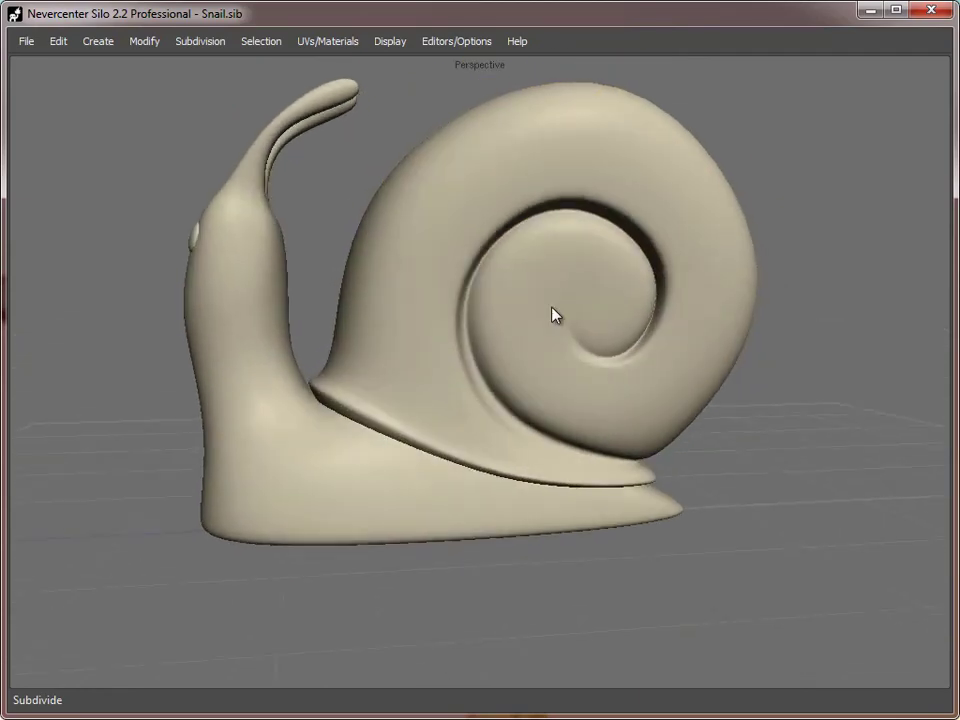
pyautogui.scroll(3, 516, 377)
pyautogui.click(668, 412)
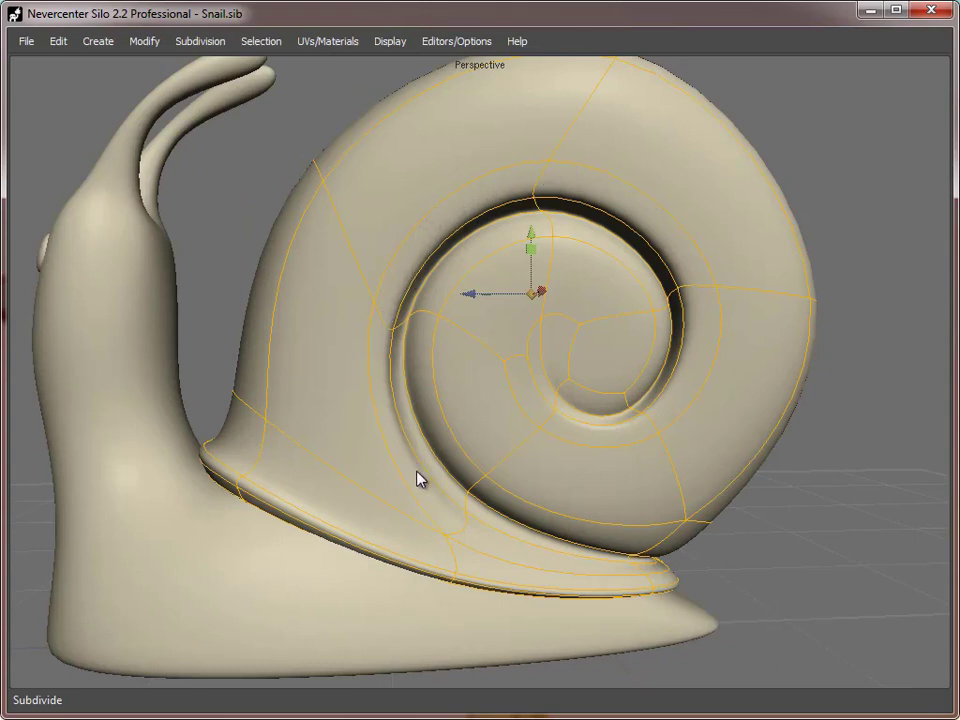
pyautogui.click(816, 562)
# Step: Review the finished snail from all sides, including a close look at the shell's spiral on the opposite side
pyautogui.keyDown('alt'); pyautogui.moveTo(816, 562); pyautogui.dragTo(616, 545, button='right'); pyautogui.keyUp('alt')
pyautogui.keyDown('alt'); pyautogui.moveTo(363, 392); pyautogui.dragTo(572, 428); pyautogui.keyUp('alt')
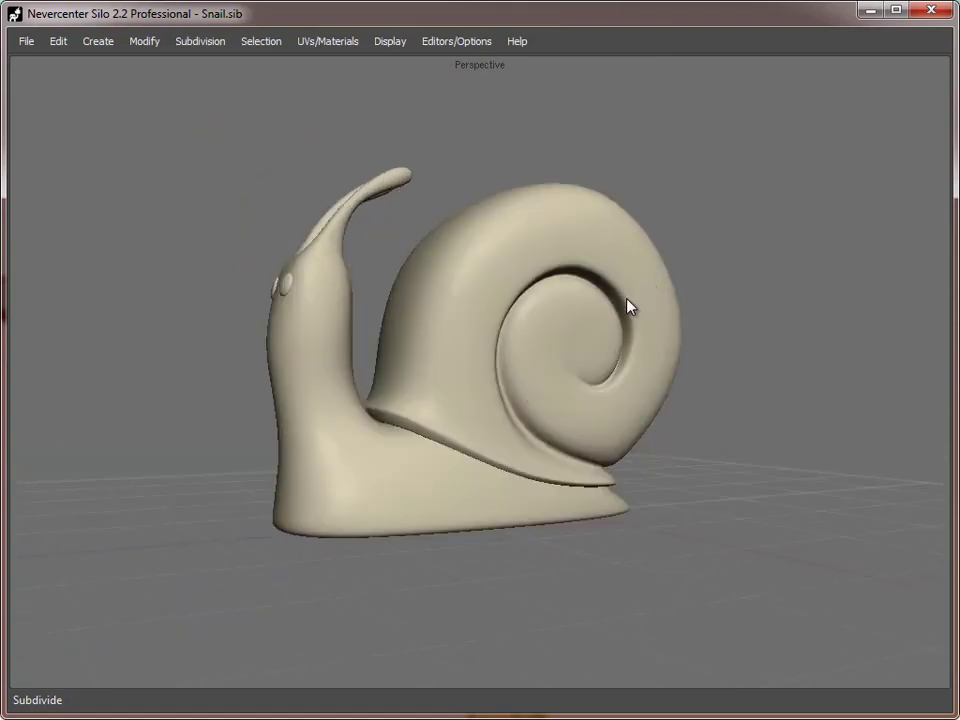
pyautogui.keyDown('alt'); pyautogui.moveTo(612, 496); pyautogui.dragTo(602, 506); pyautogui.keyUp('alt')
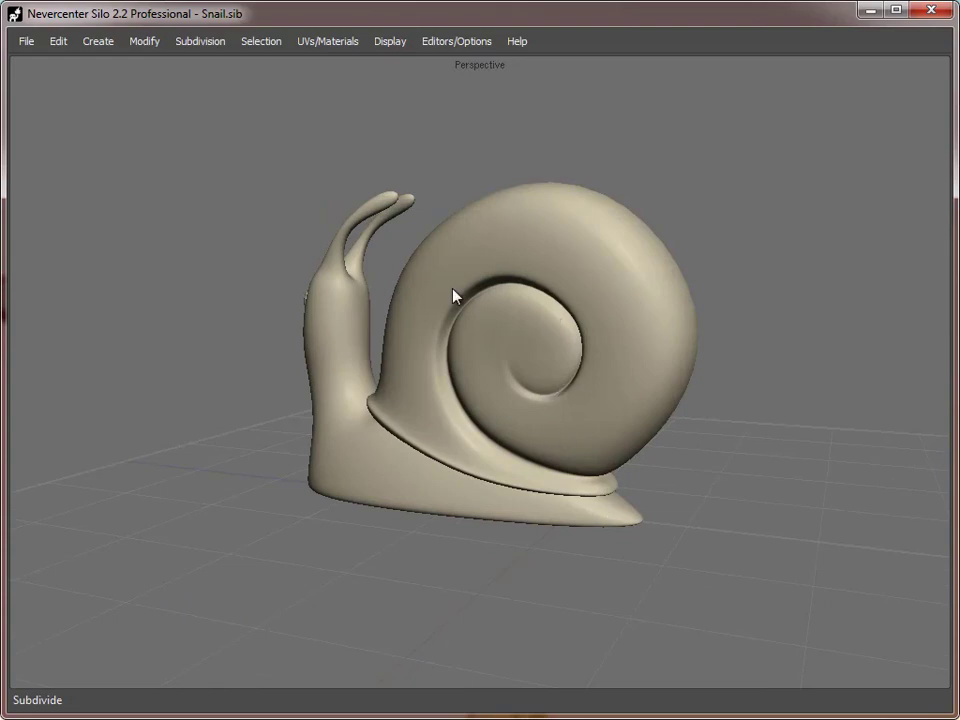
pyautogui.keyDown('alt'); pyautogui.moveTo(576, 467); pyautogui.dragTo(680, 463); pyautogui.keyUp('alt')
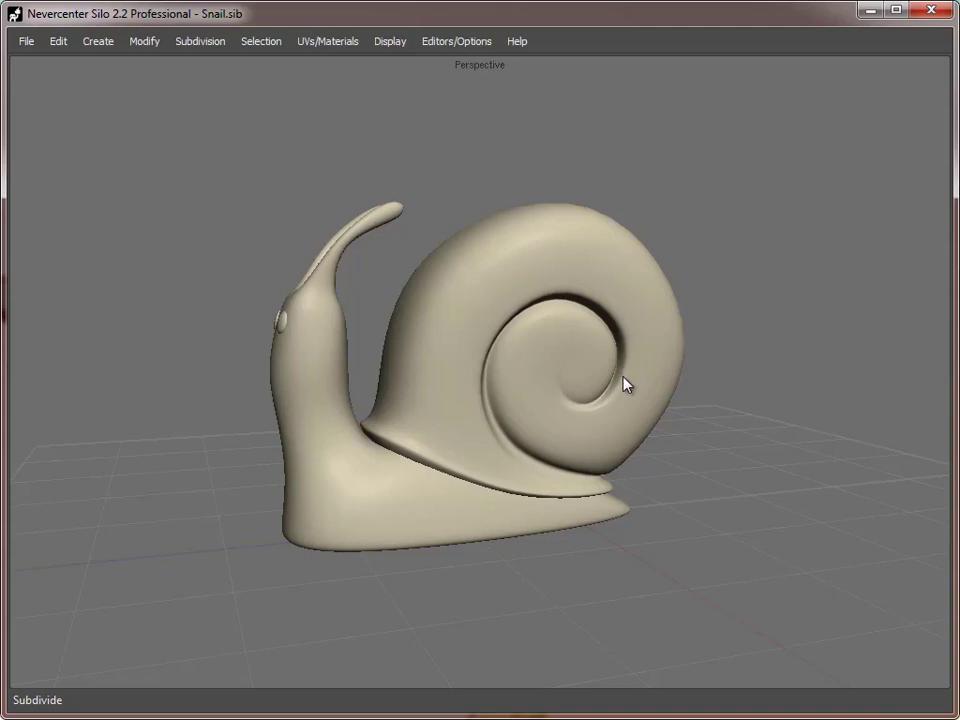
pyautogui.keyDown('alt'); pyautogui.moveTo(540, 487); pyautogui.dragTo(437, 450); pyautogui.keyUp('alt')
pyautogui.keyDown('alt'); pyautogui.moveTo(437, 450); pyautogui.dragTo(570, 396, button='right'); pyautogui.keyUp('alt')
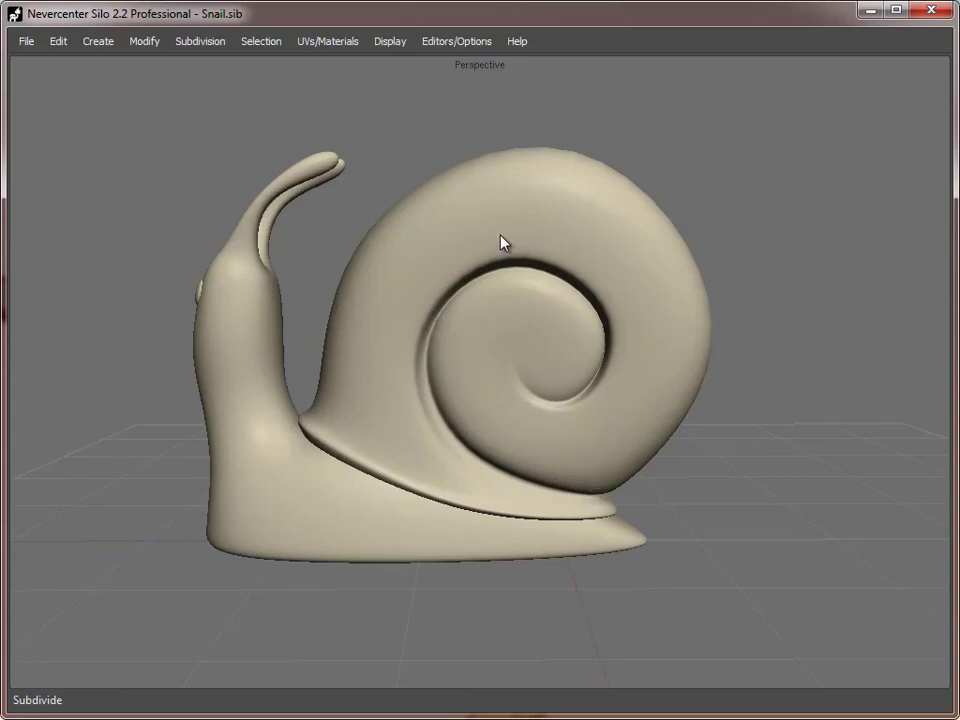
pyautogui.keyDown('alt'); pyautogui.moveTo(769, 529); pyautogui.dragTo(528, 330); pyautogui.keyUp('alt')
pyautogui.keyDown('alt'); pyautogui.moveTo(278, 497); pyautogui.dragTo(486, 482); pyautogui.keyUp('alt')
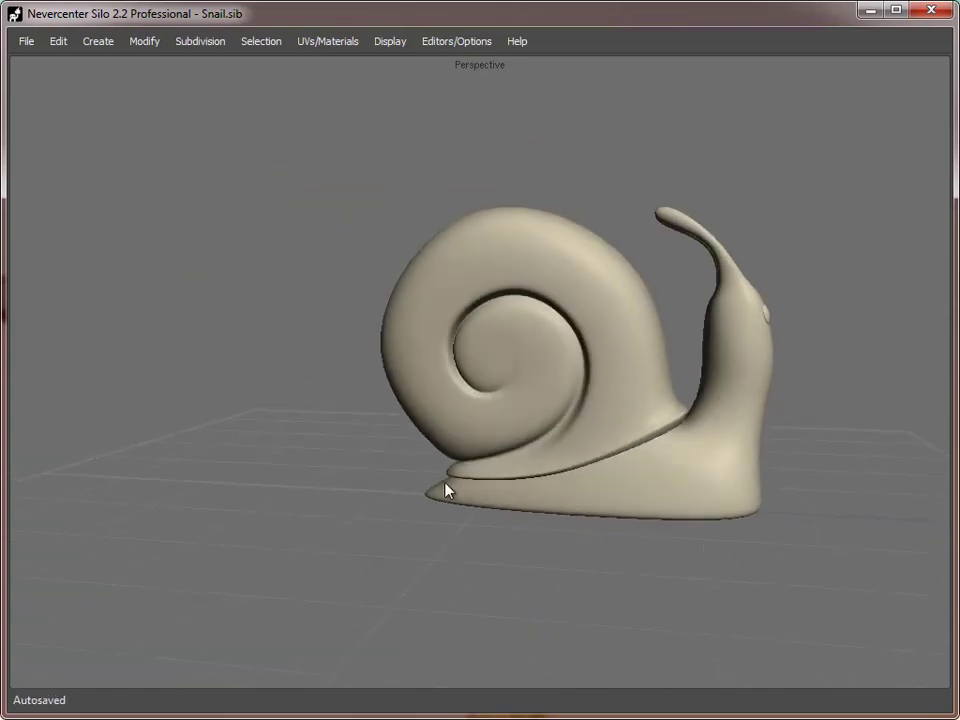
pyautogui.scroll(3, 495, 484)
pyautogui.scroll(4, 334, 422)
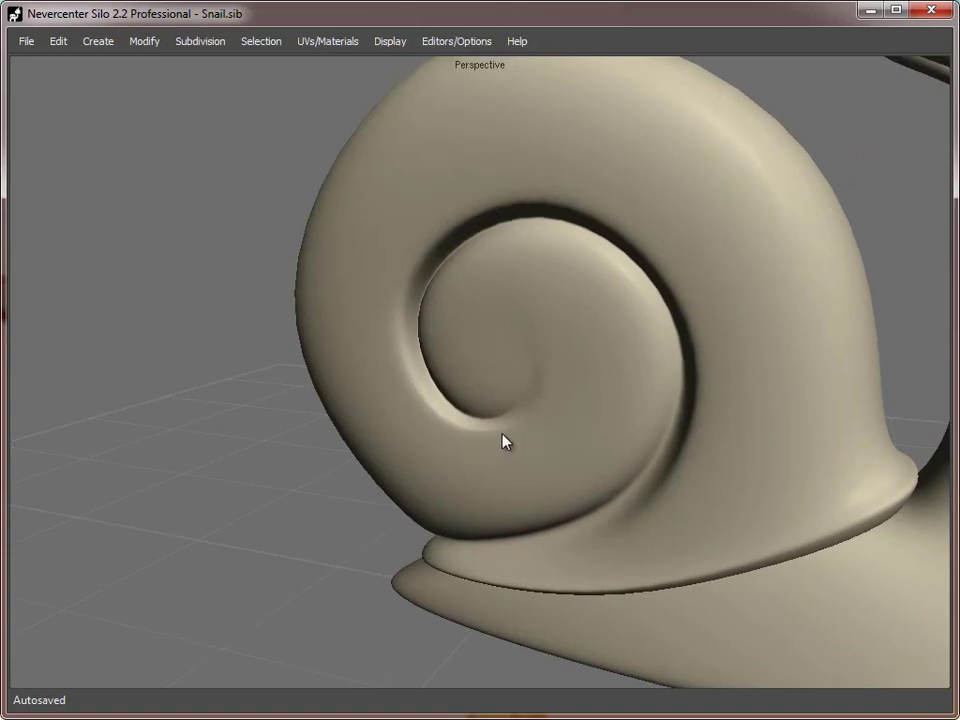
pyautogui.keyDown('alt'); pyautogui.moveTo(320, 380); pyautogui.dragTo(366, 485); pyautogui.keyUp('alt')
pyautogui.moveTo(445, 468); pyautogui.dragTo(670, 485, button='middle')
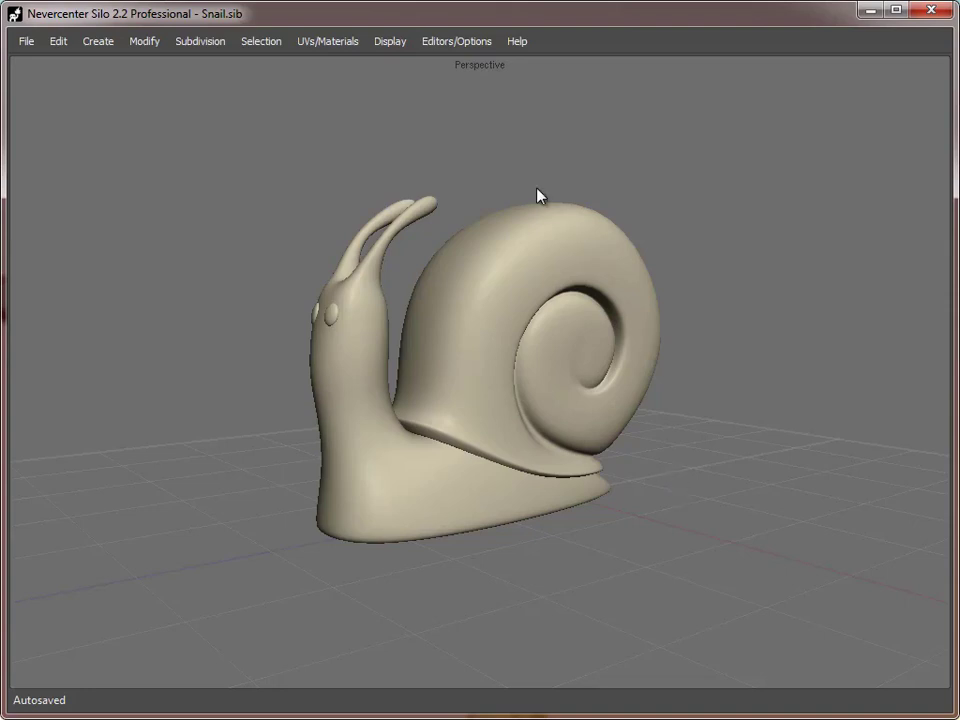
pyautogui.moveTo(679, 445)
pyautogui.mouseDown(button='middle')
pyautogui.moveTo(639, 454)
pyautogui.moveTo(686, 441)
pyautogui.mouseUp(button='middle')
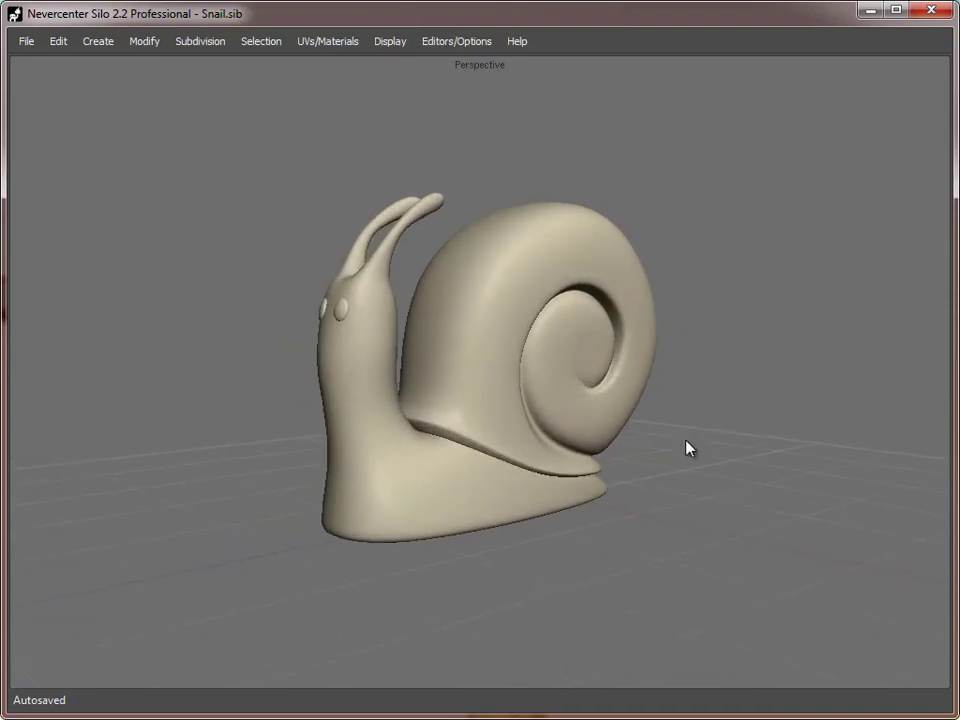